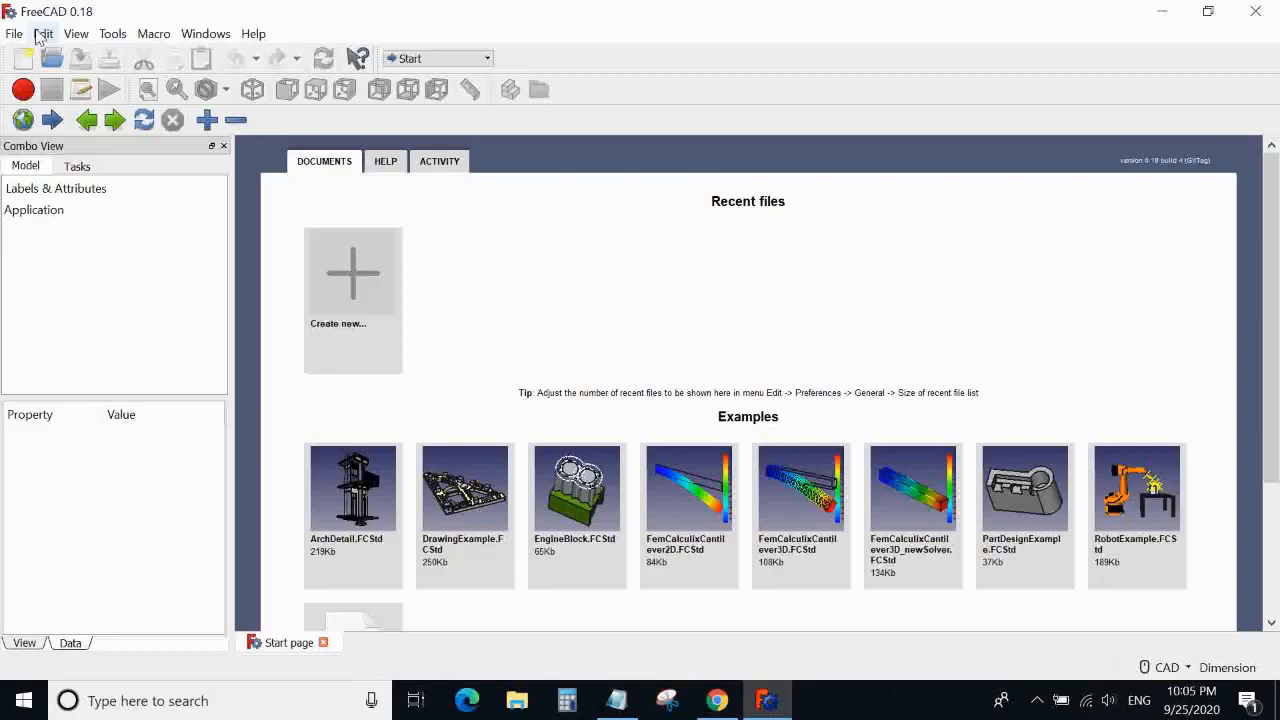
Switch to Chrome, search the web for "simple cad parts" and show the image results
left_click(717, 700)
left_click(443, 50)
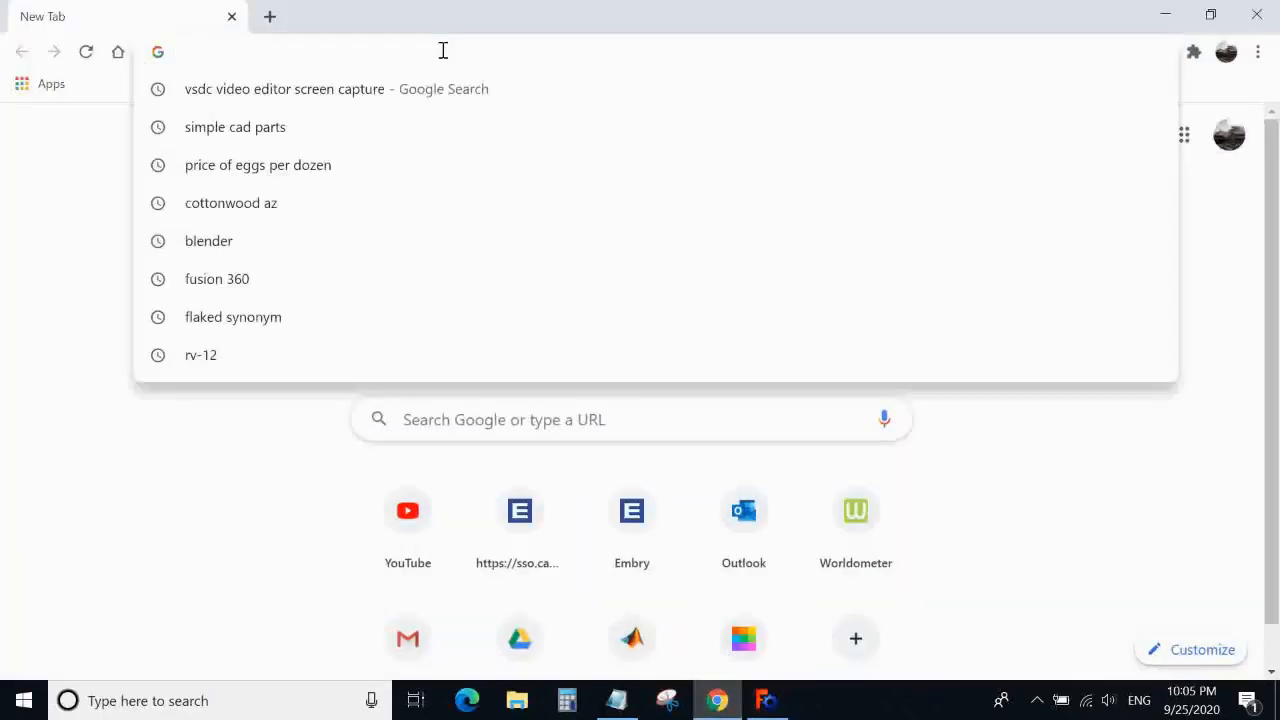
key("Down")
key("Down")
type("\\\\")
key("BackSpace")
key("BackSpace")
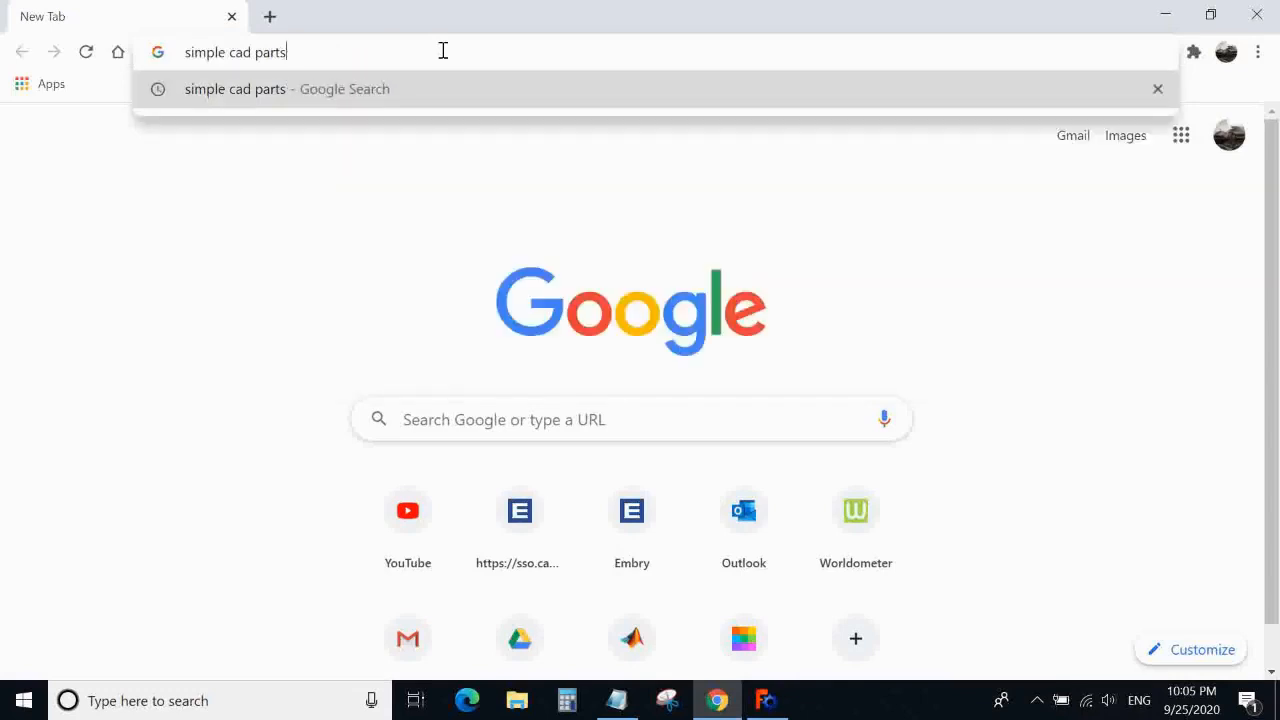
key("Return")
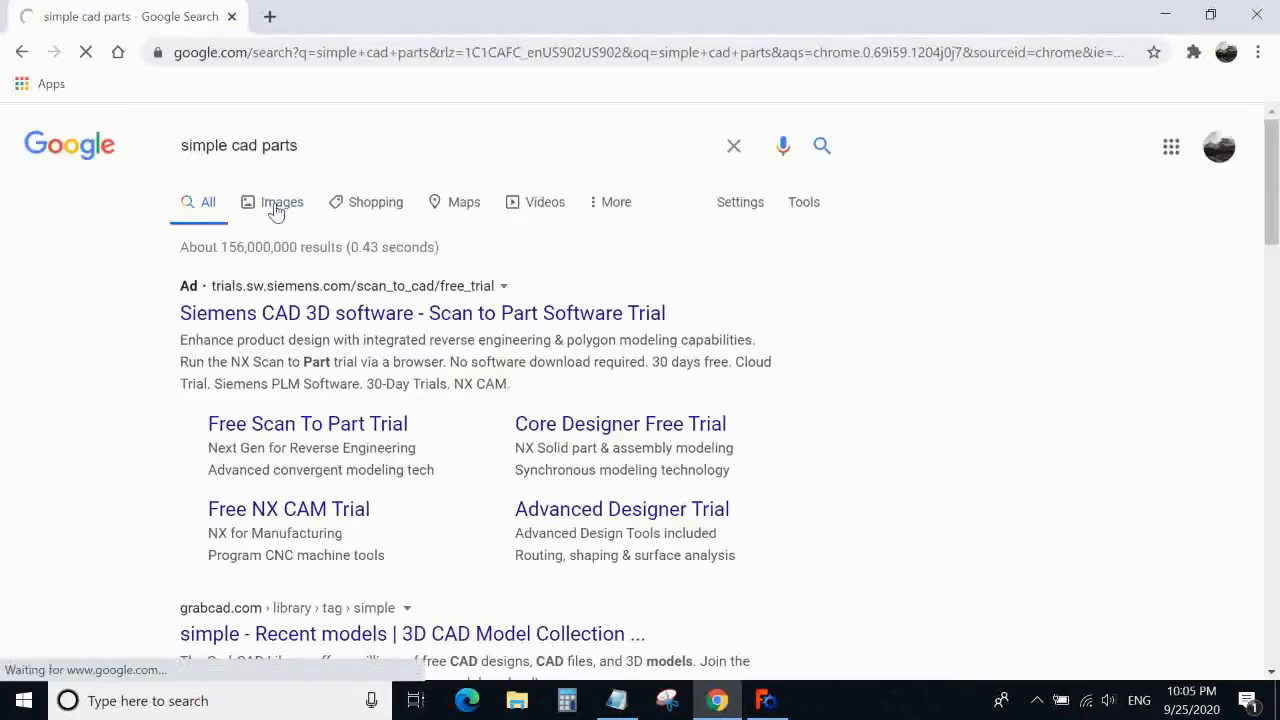
left_click(277, 209)
left_click(767, 703)
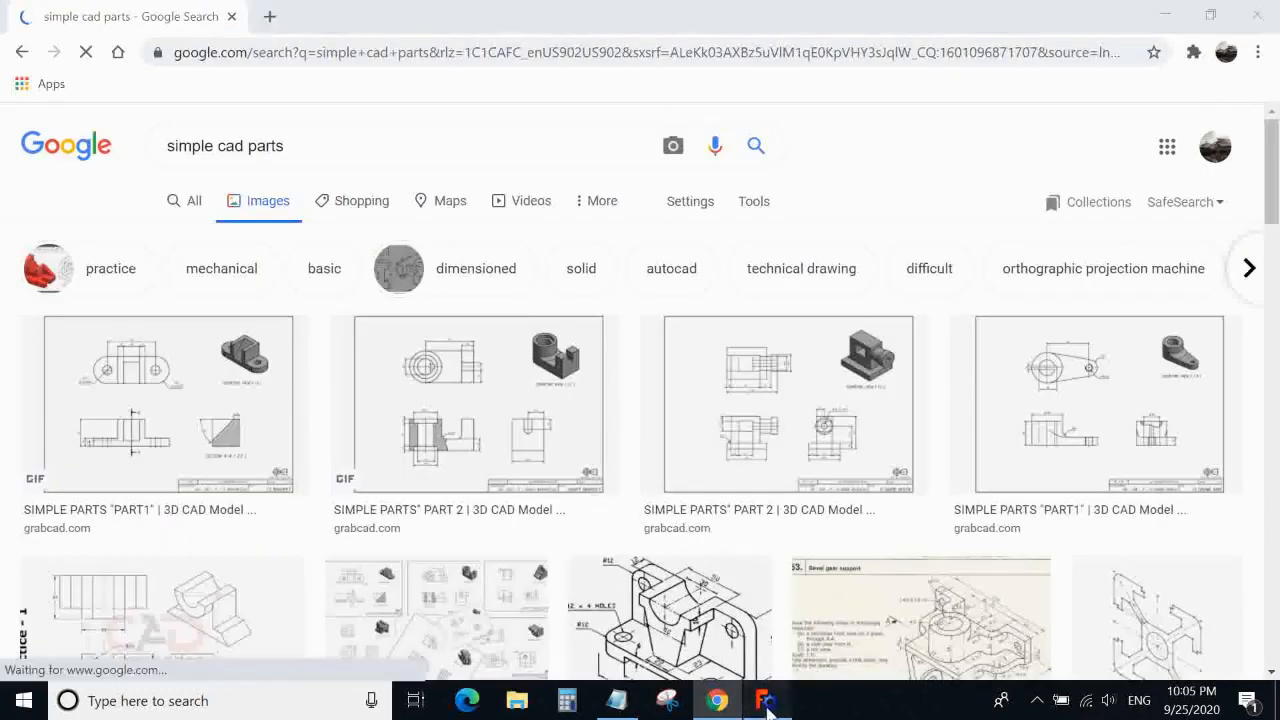
left_click(767, 703)
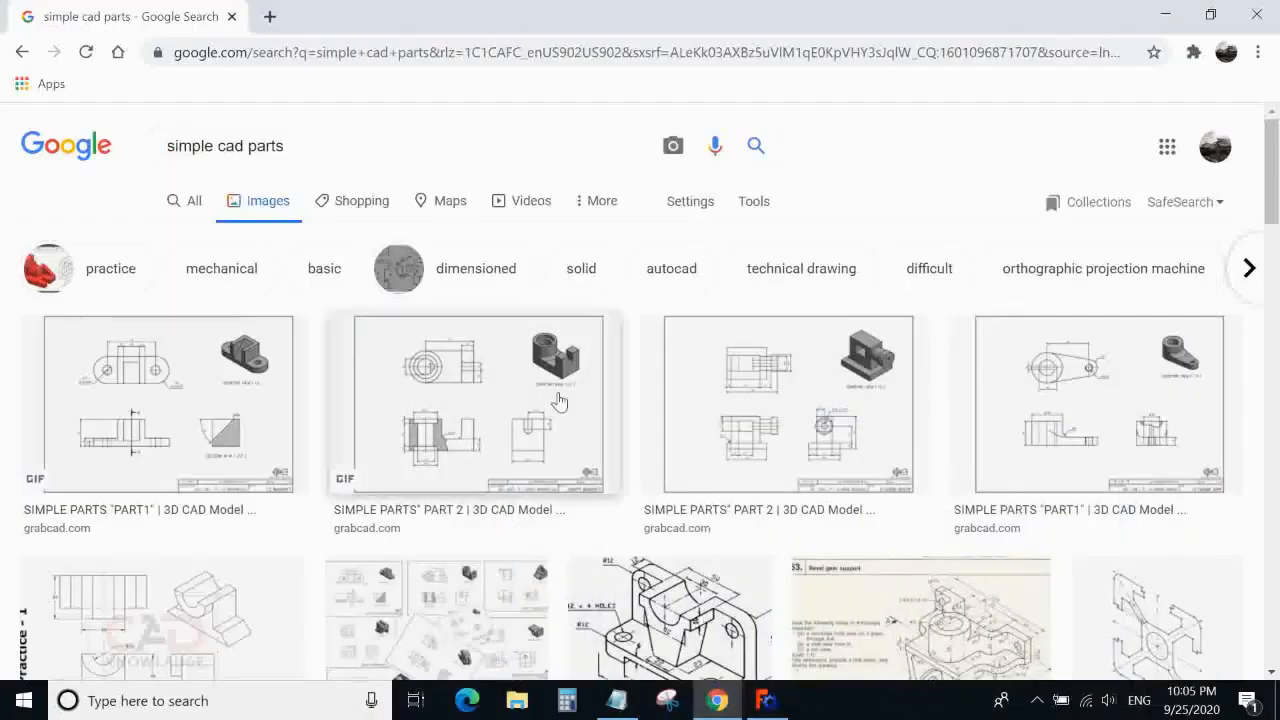
Open the Computer Aided Drafting bracket drawing from 305southhigh.com as an image in its own tab and enlarge it
left_click(217, 386)
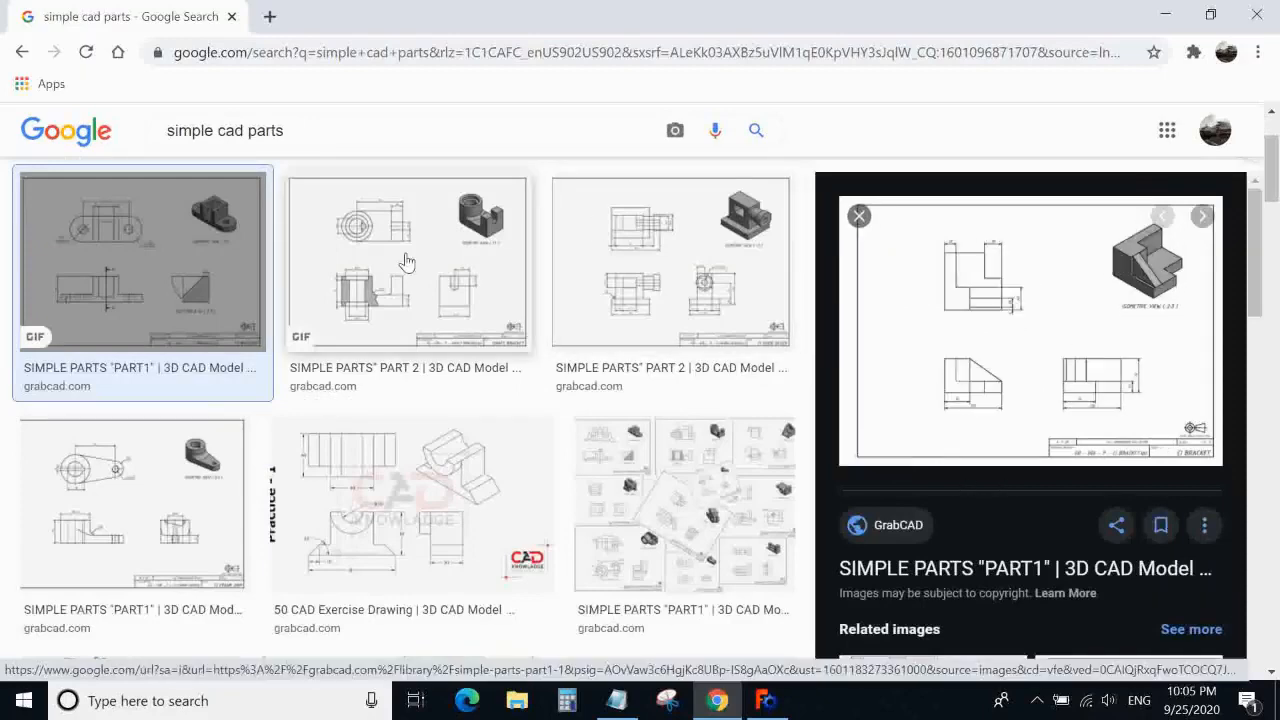
left_click(859, 216)
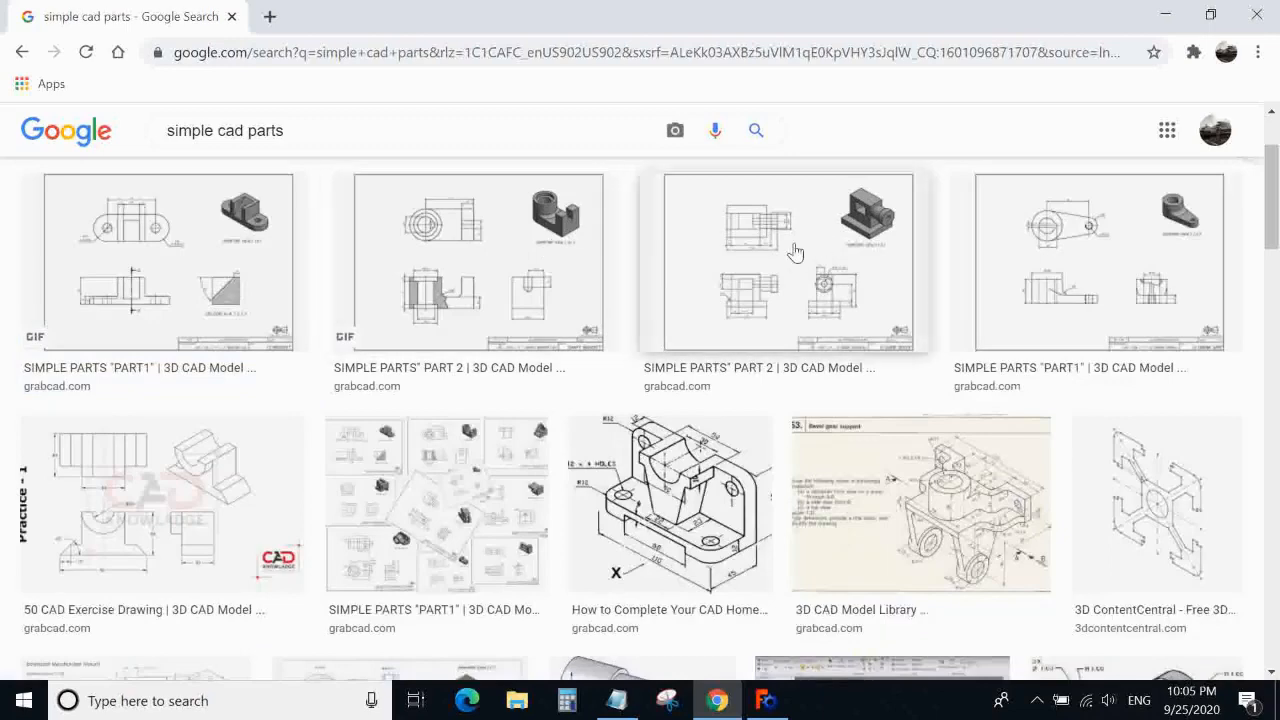
scroll(912, 158, "down", 3)
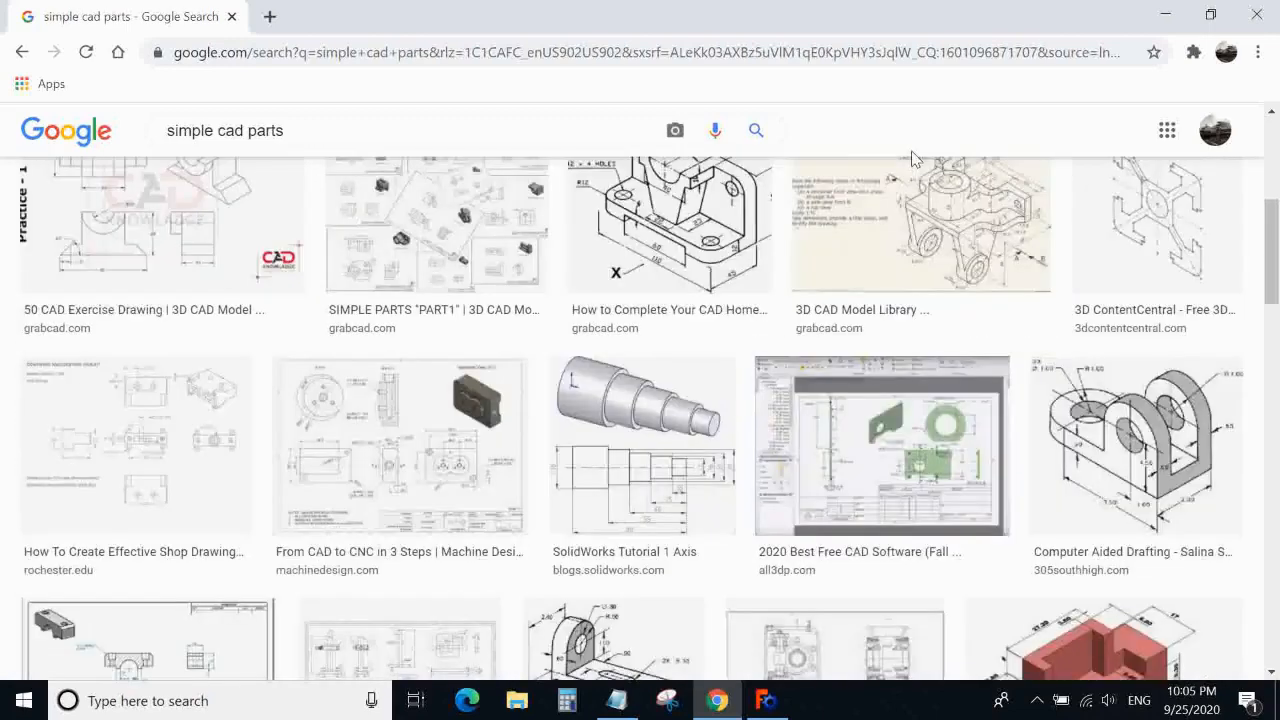
scroll(912, 158, "down", 3)
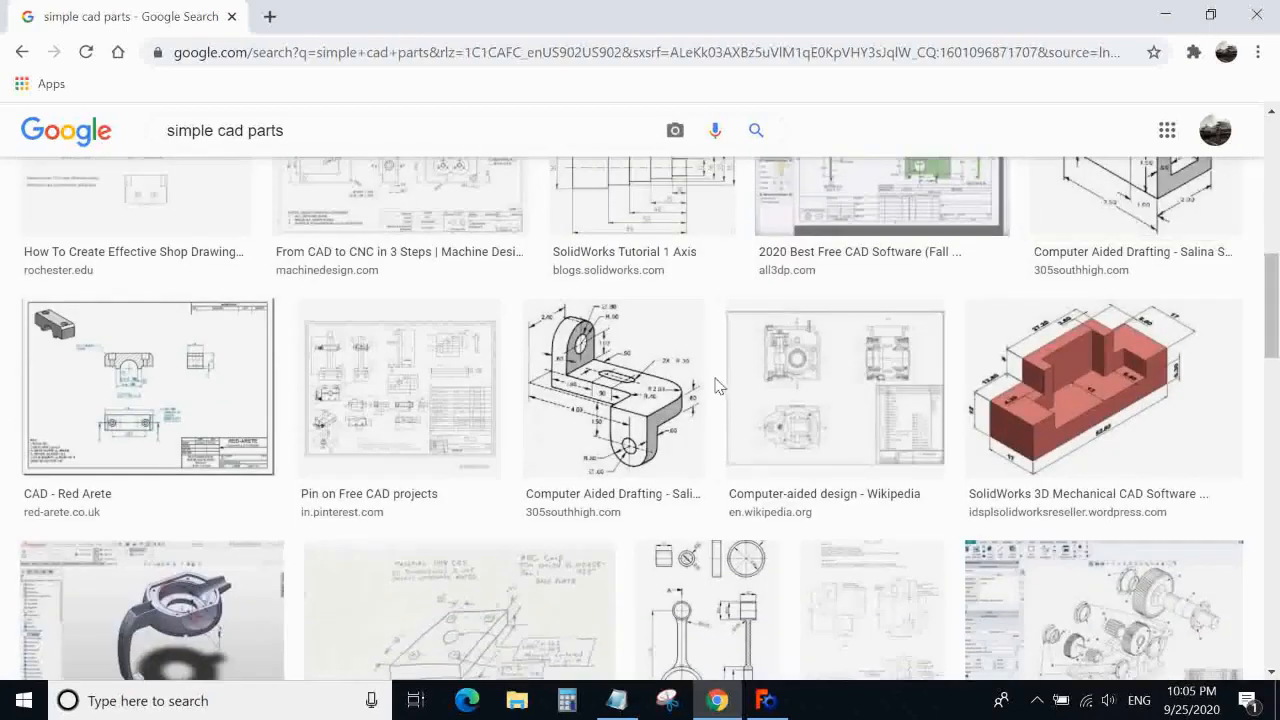
left_click(624, 372)
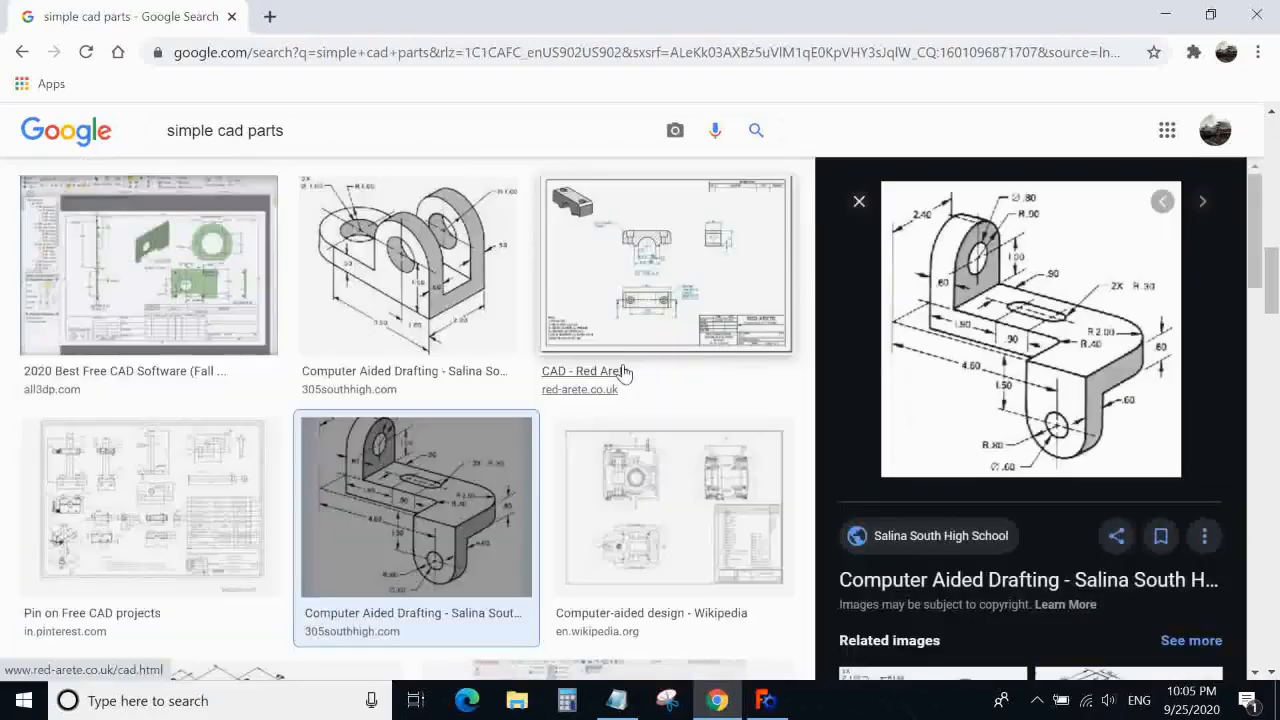
right_click(984, 297)
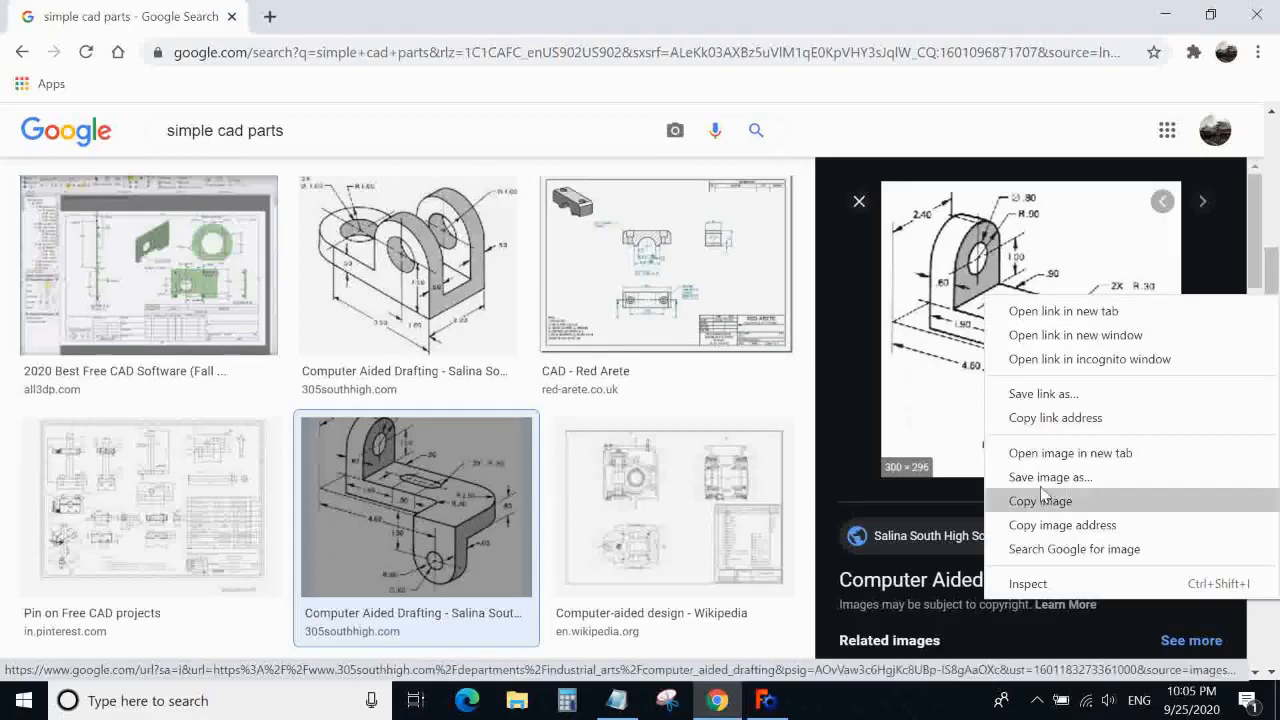
left_click(1041, 455)
left_click(336, 16)
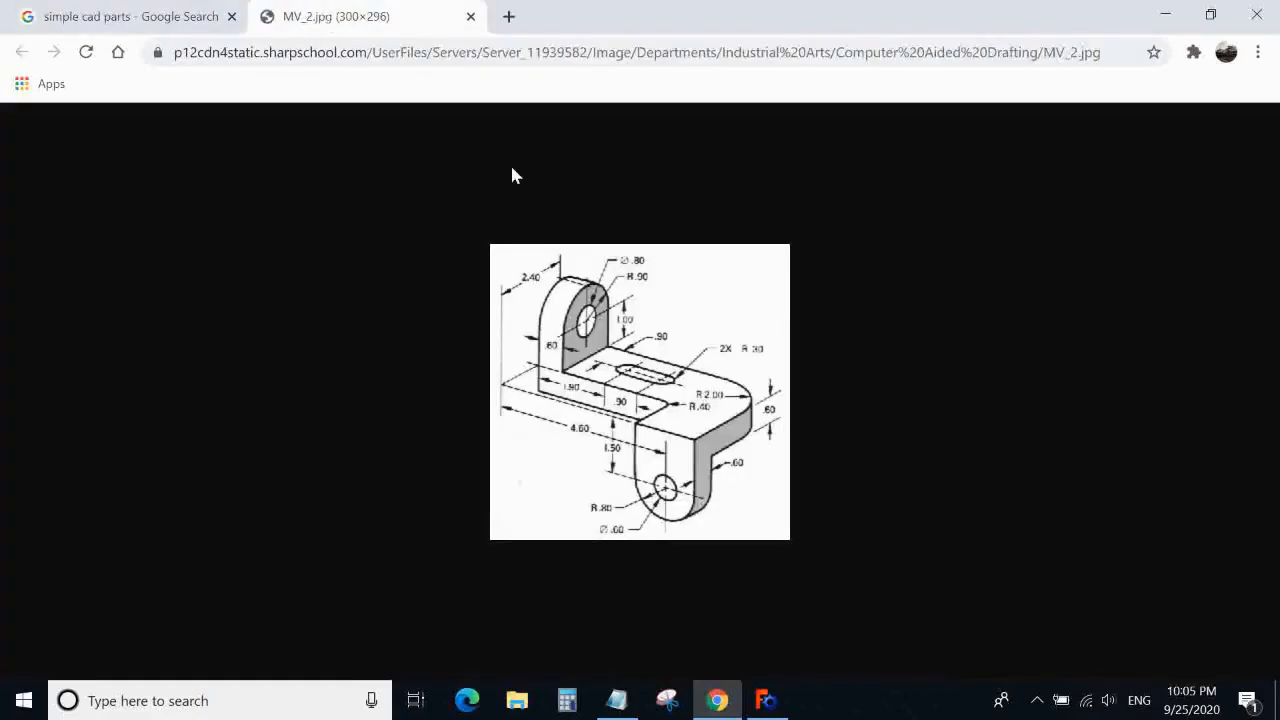
scroll(700, 367, "up", 4, "ctrl")
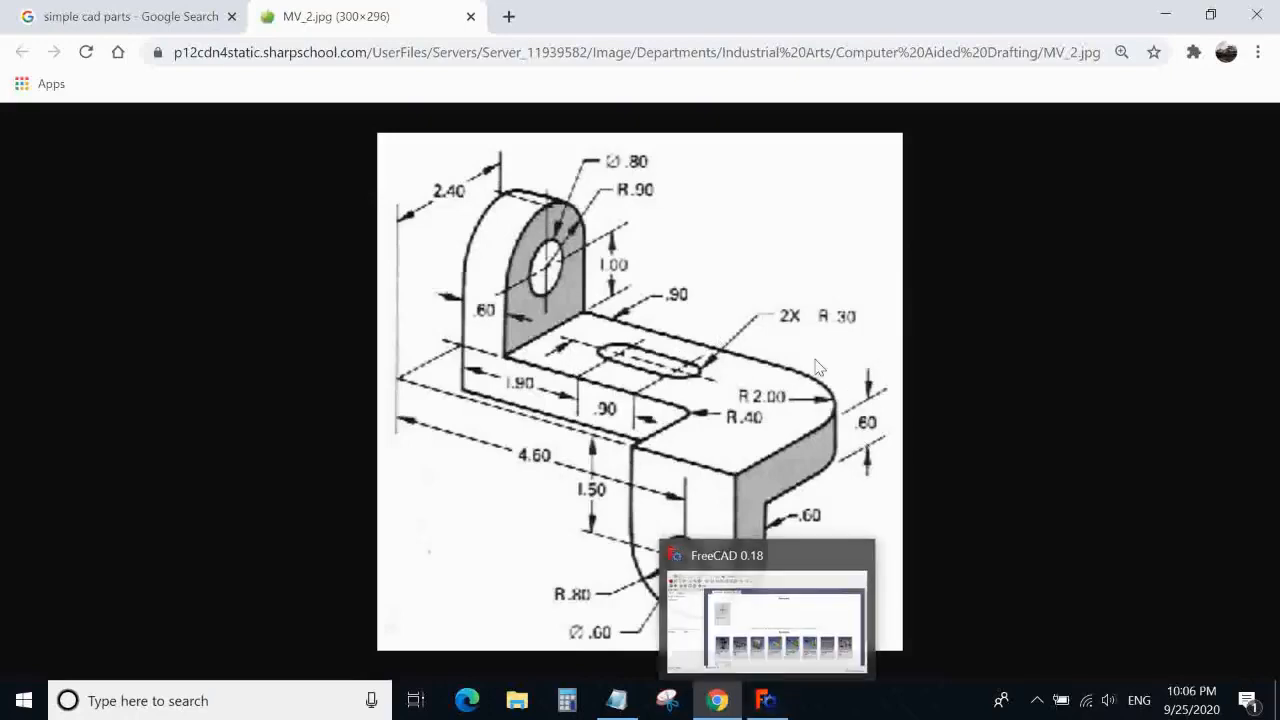
Capture the whole dimensioned bracket drawing with the Snipping Tool
left_click(667, 700)
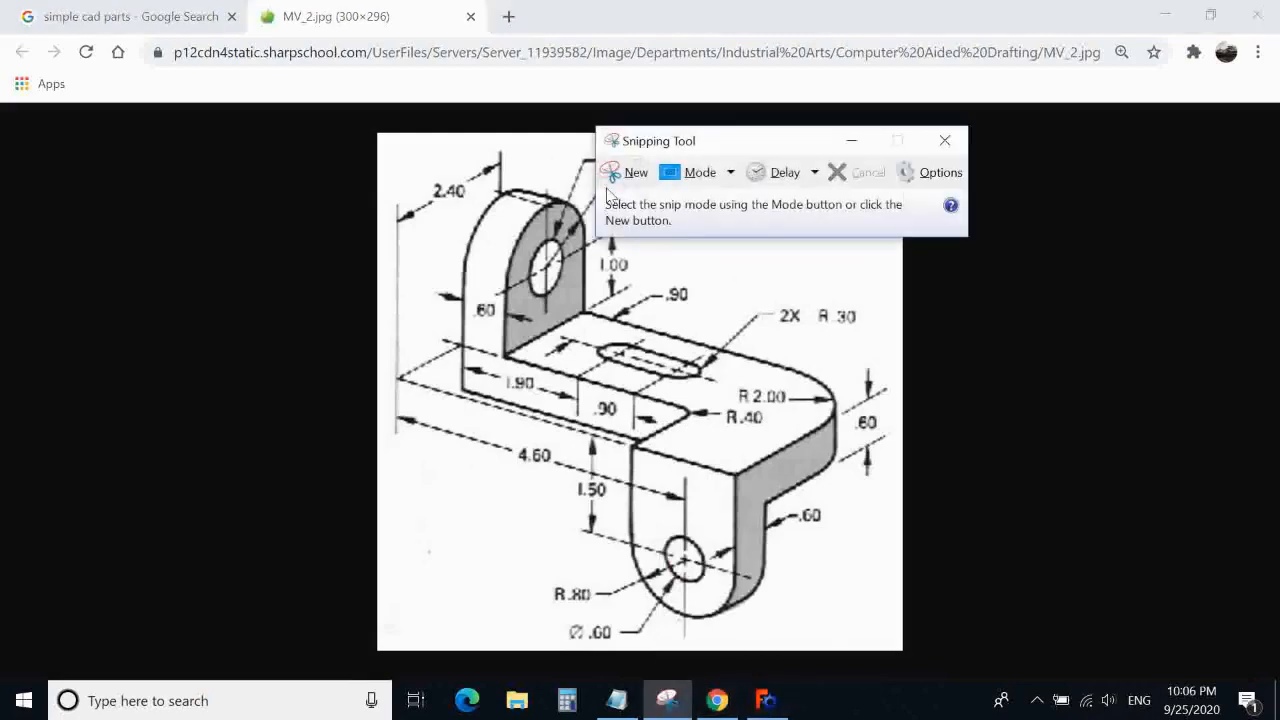
left_click(622, 174)
mouse_move(374, 132)
left_mouse_down()
mouse_move(531, 343)
mouse_move(908, 665)
left_mouse_up()
Trace the base plate's outline and its .60 thickness with the red pen on the captured drawing
left_click(671, 72)
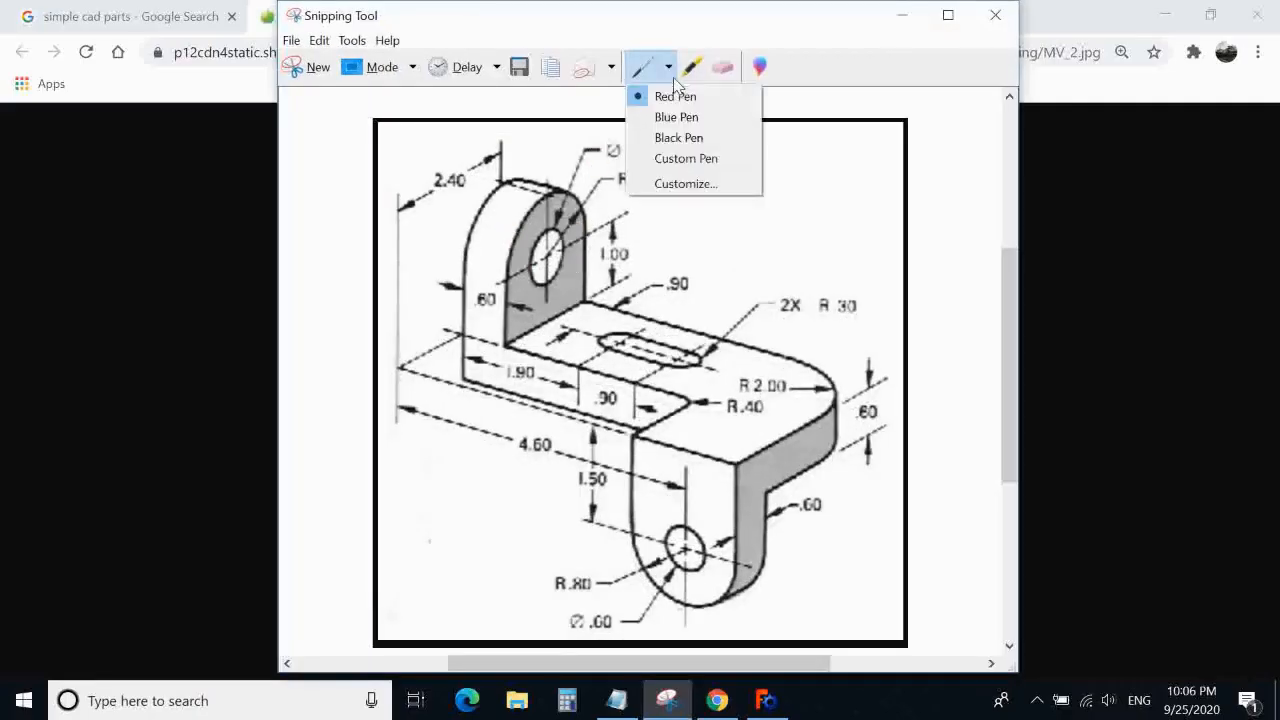
left_click(670, 75)
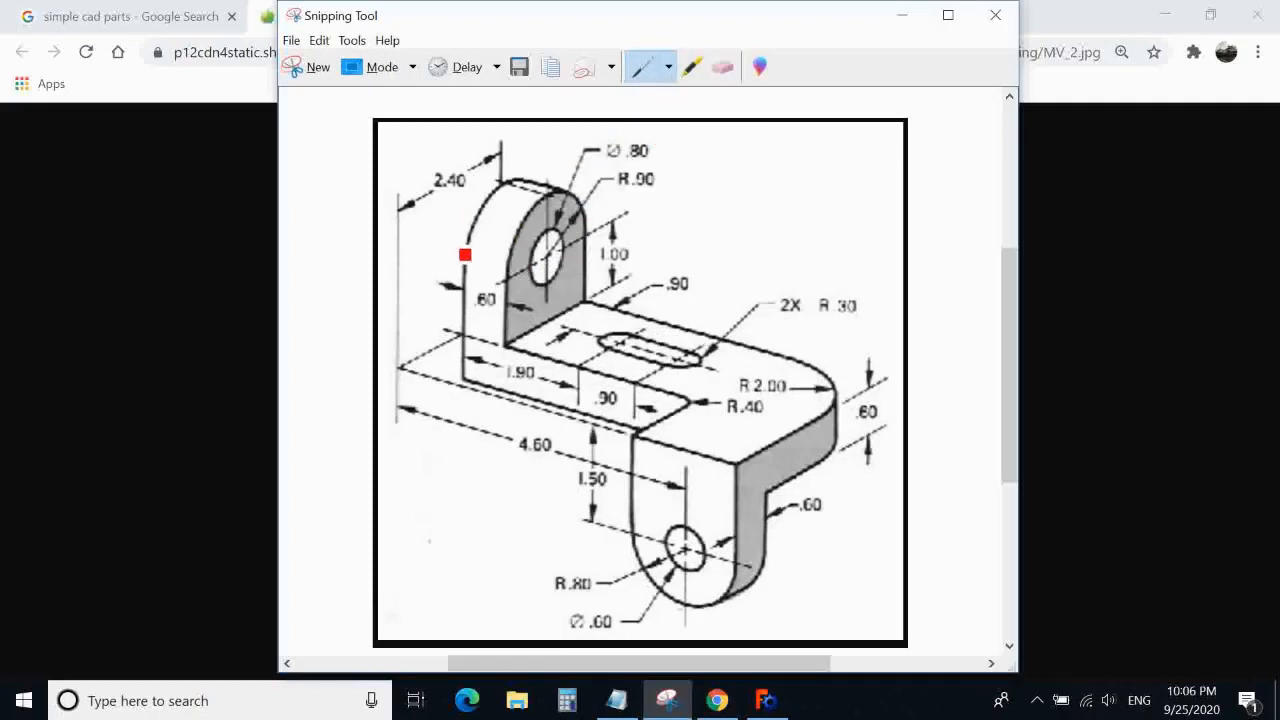
mouse_move(505, 348)
left_mouse_down()
mouse_move(473, 343)
mouse_move(629, 431)
mouse_move(852, 482)
left_mouse_up()
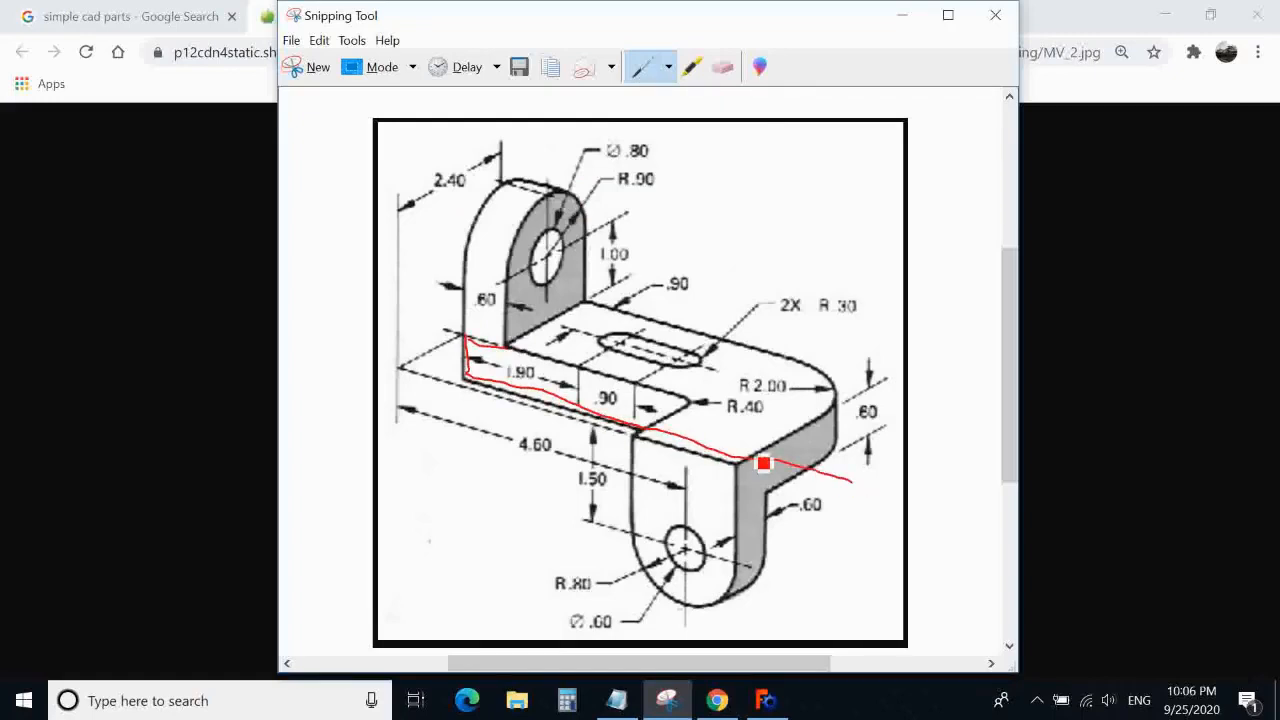
left_click(722, 66)
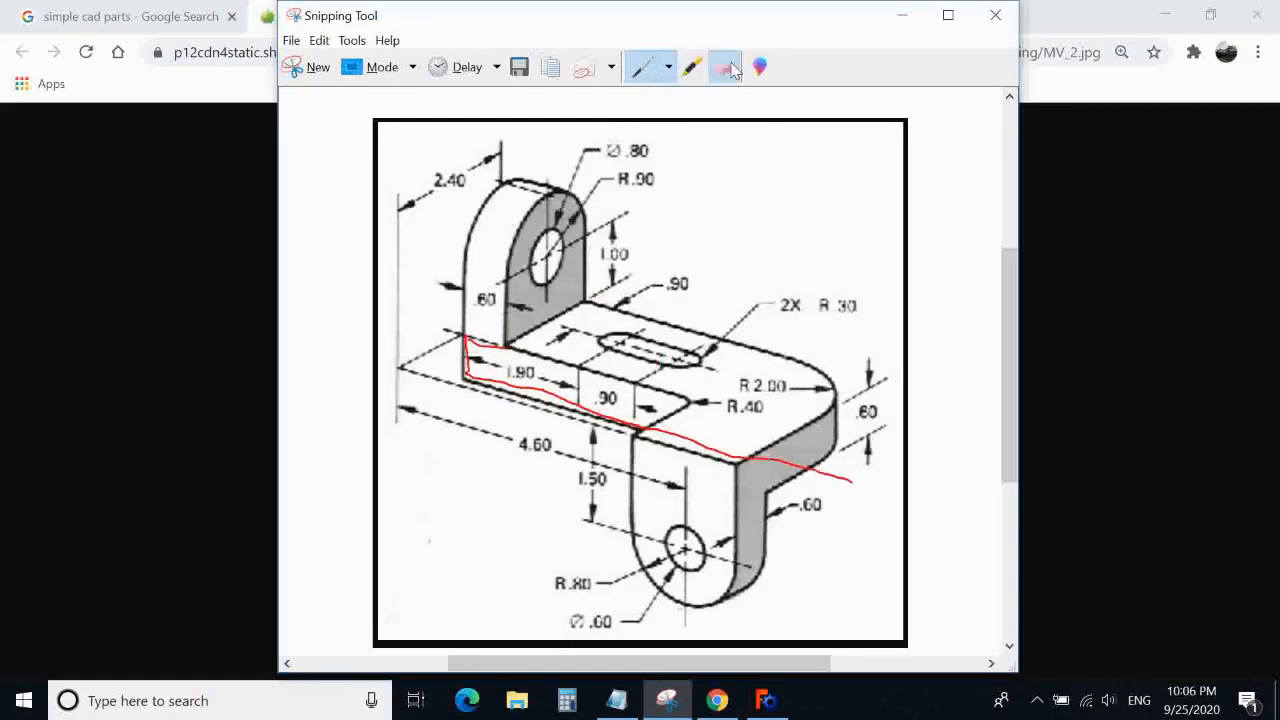
left_click(642, 66)
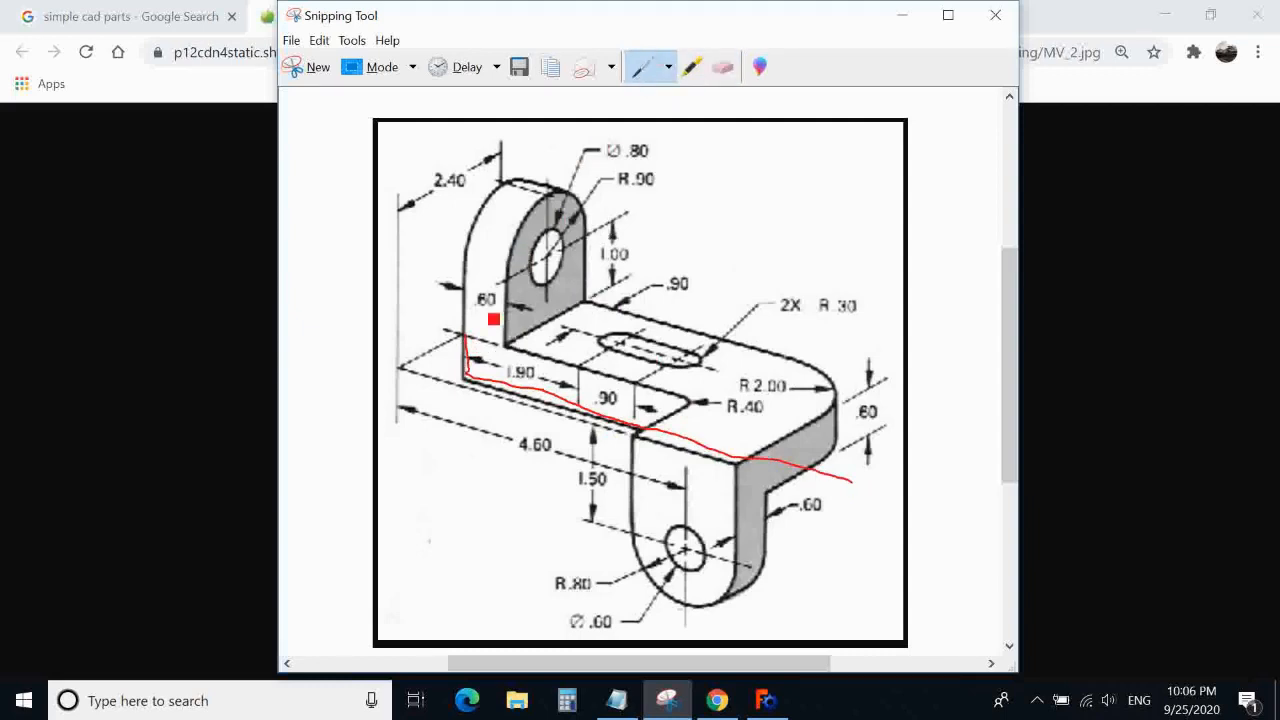
mouse_move(474, 342)
left_mouse_down()
mouse_move(540, 289)
mouse_move(583, 291)
mouse_move(826, 383)
left_mouse_up()
left_click_drag(749, 354, 888, 400)
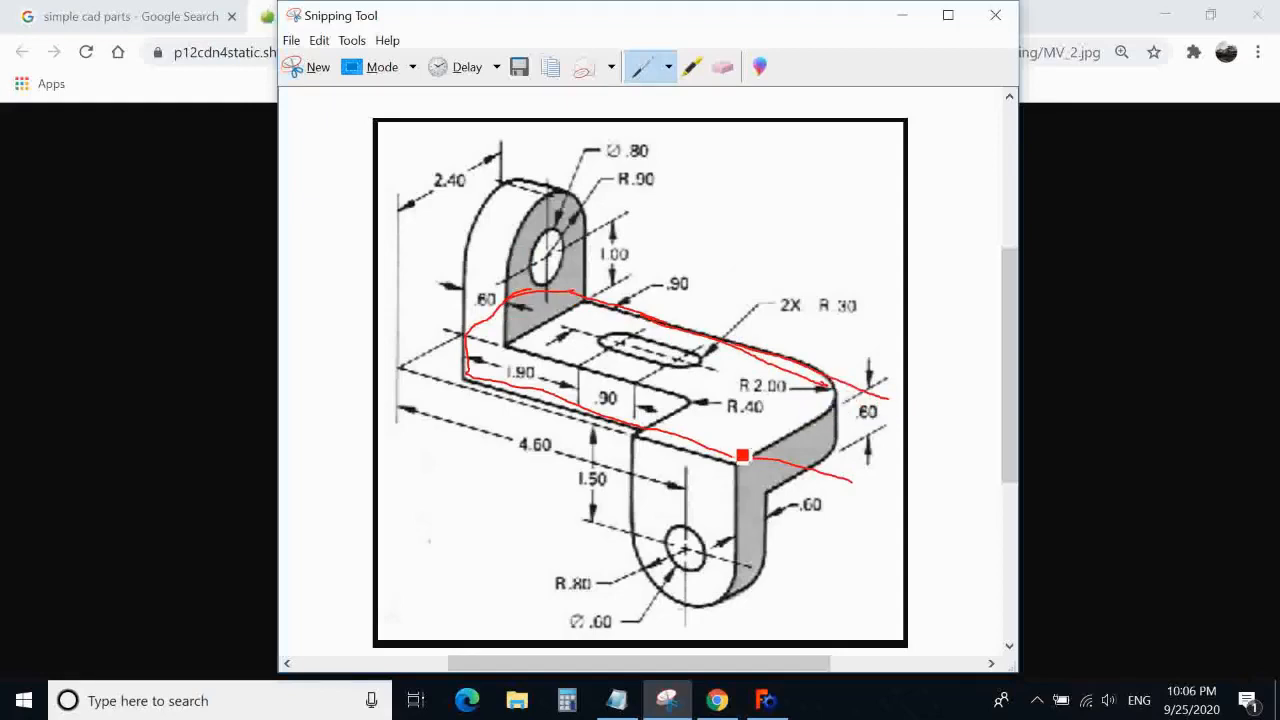
left_click_drag(738, 462, 874, 399)
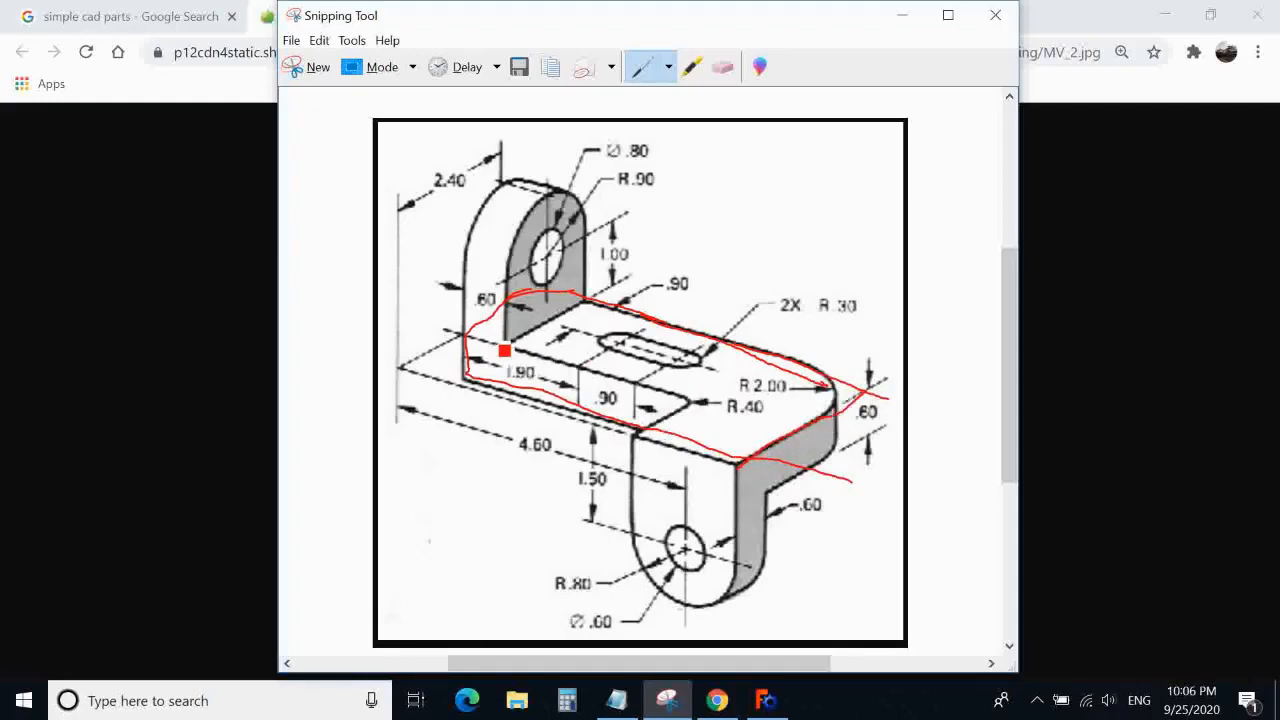
mouse_move(527, 367)
left_mouse_down()
mouse_move(737, 417)
mouse_move(796, 450)
mouse_move(790, 438)
mouse_move(792, 470)
left_mouse_up()
left_click_drag(872, 407, 865, 432)
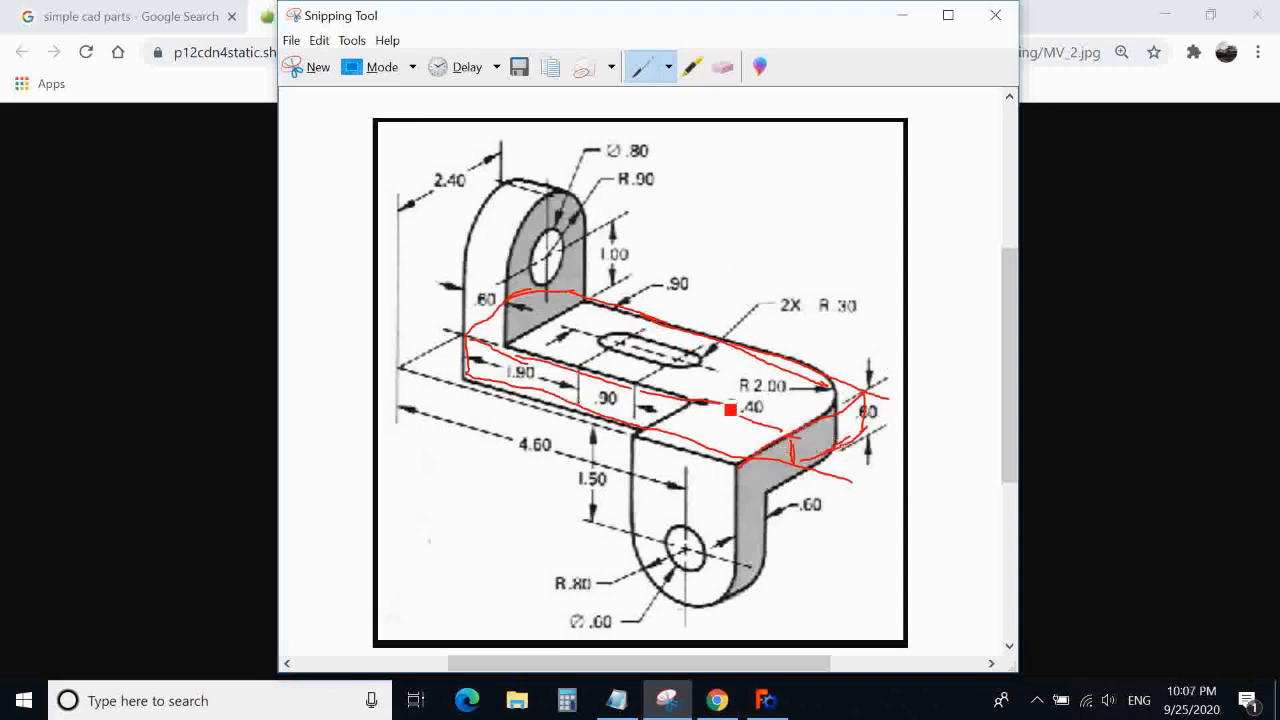
Circle the bracket's downward tab and its upright lug in red on the captured drawing
mouse_move(742, 436)
left_mouse_down()
mouse_move(671, 431)
mouse_move(638, 534)
left_mouse_up()
mouse_move(493, 242)
left_mouse_down()
mouse_move(500, 334)
mouse_move(529, 283)
left_mouse_up()
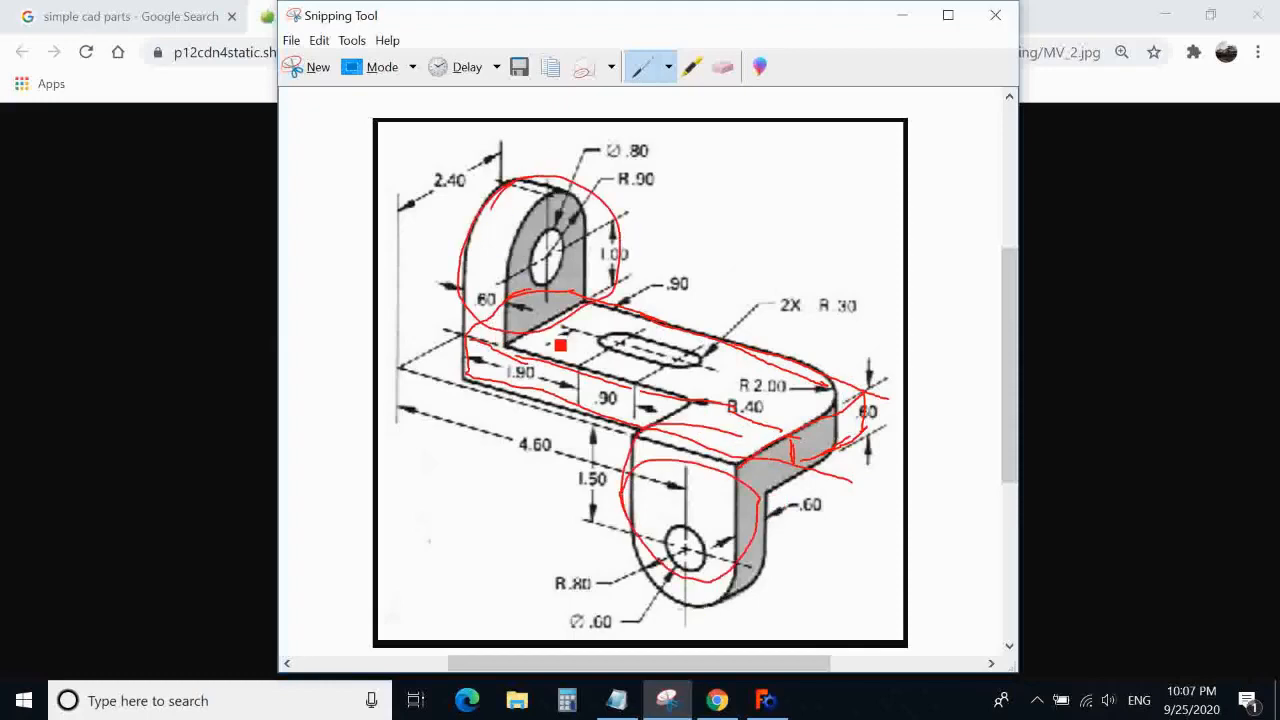
mouse_move(486, 325)
left_mouse_down()
mouse_move(466, 305)
mouse_move(560, 178)
mouse_move(598, 305)
left_mouse_up()
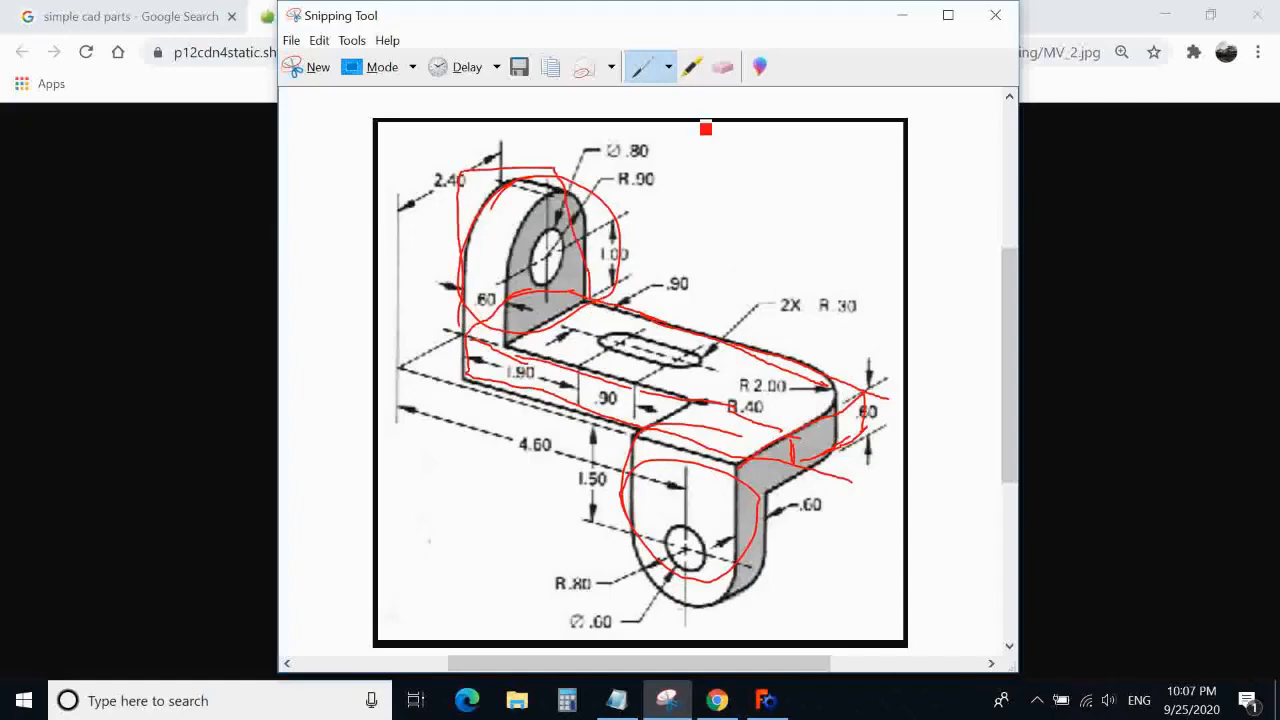
Erase the red marks around the upright lug and the downward tab, keeping the base plate outline
left_click(723, 66)
left_click(505, 167)
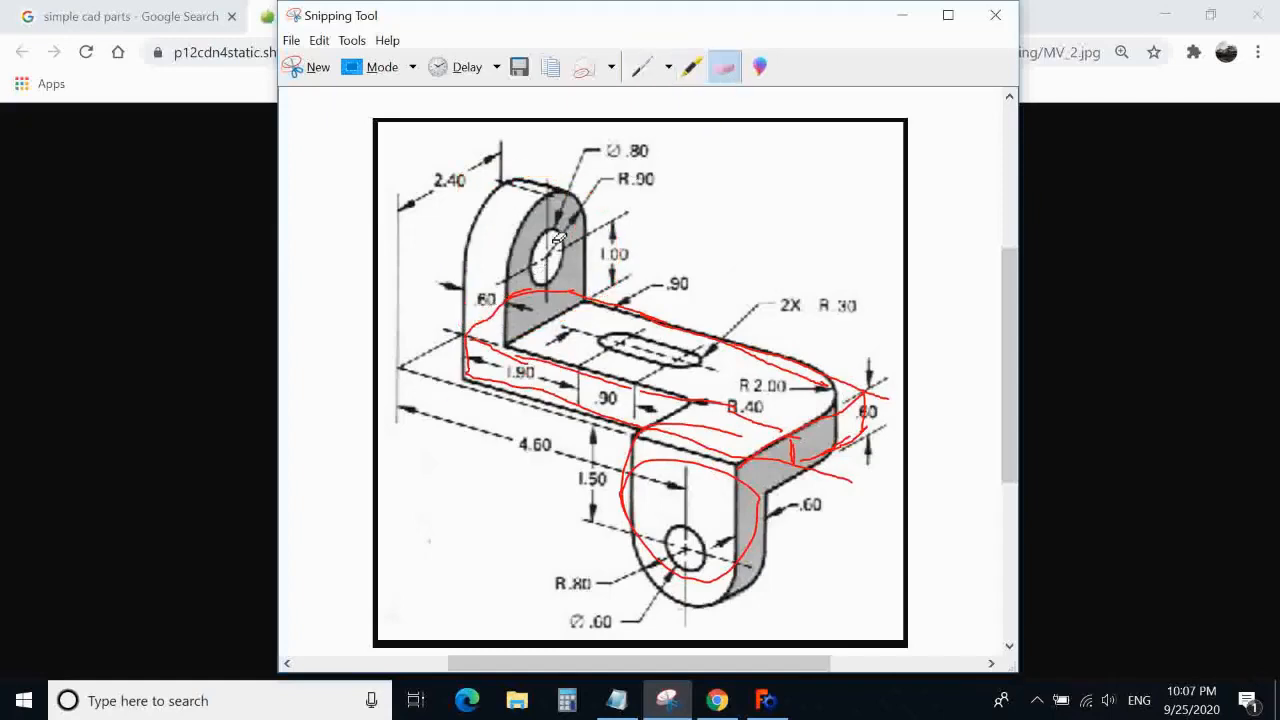
left_click(641, 66)
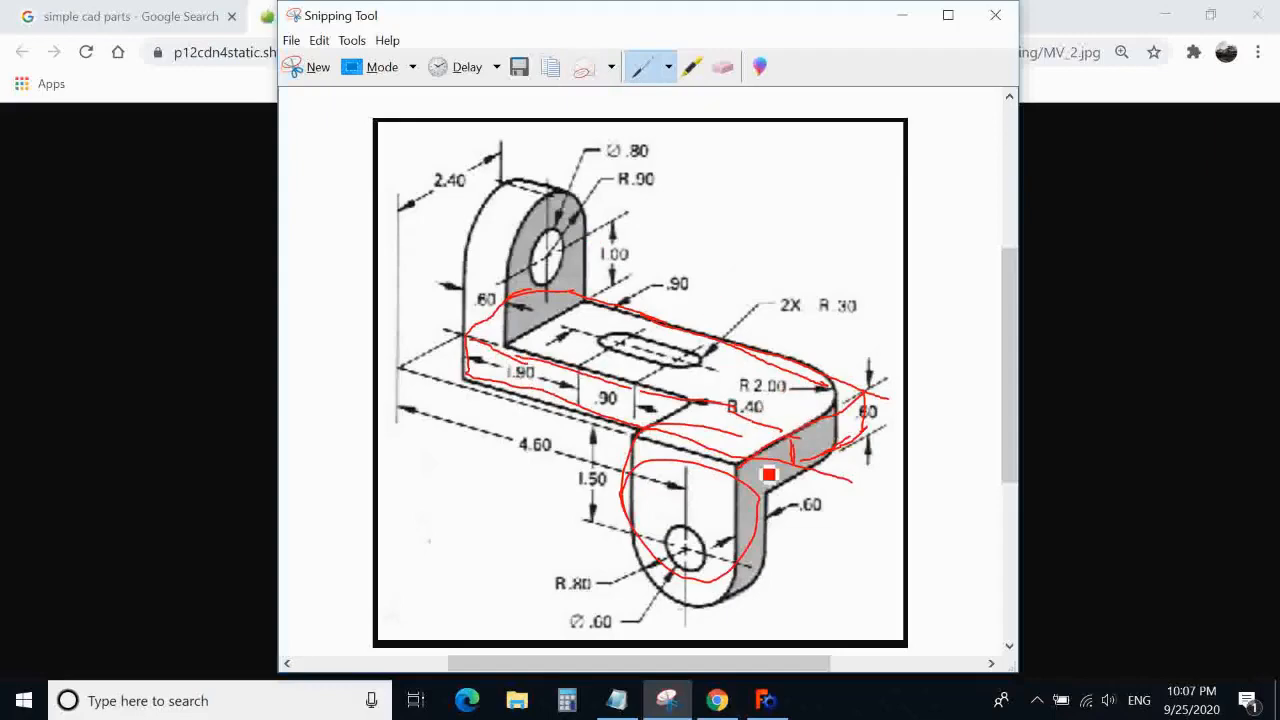
left_click(722, 66)
left_click_drag(704, 493, 674, 501)
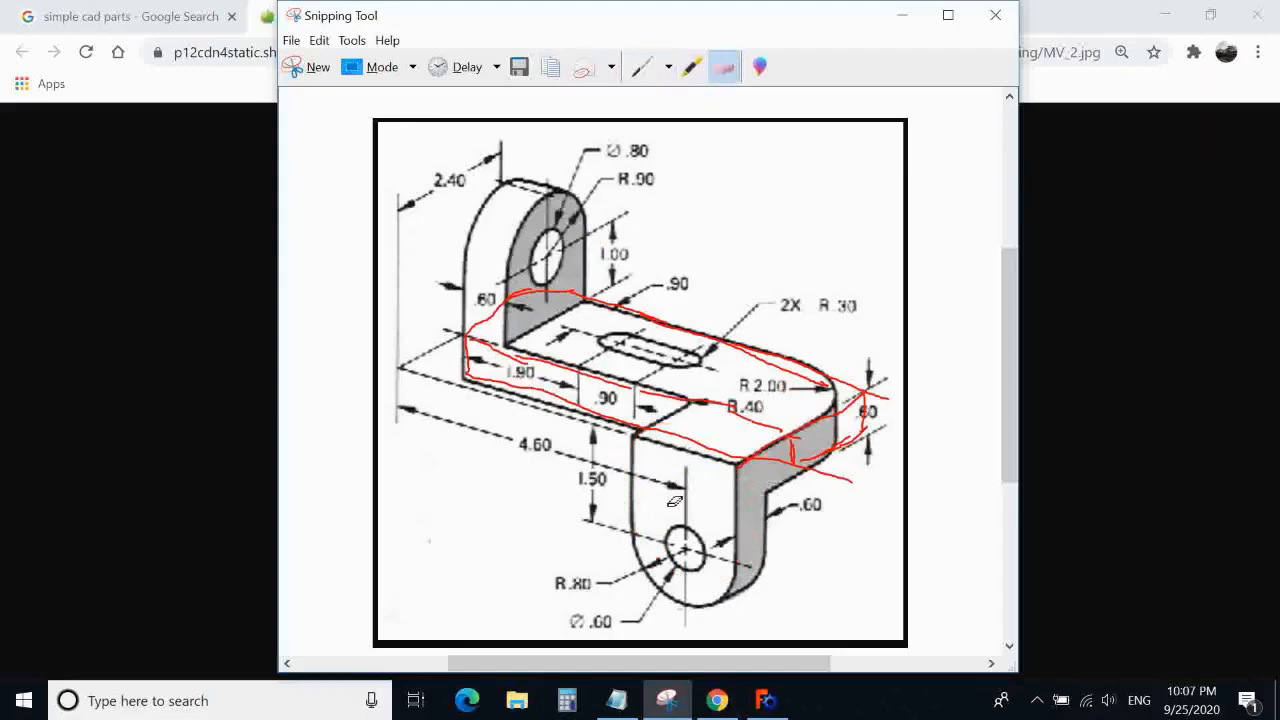
left_click(649, 74)
Switch to FreeCAD, create a new document and activate the Part Design workbench
left_click(766, 700)
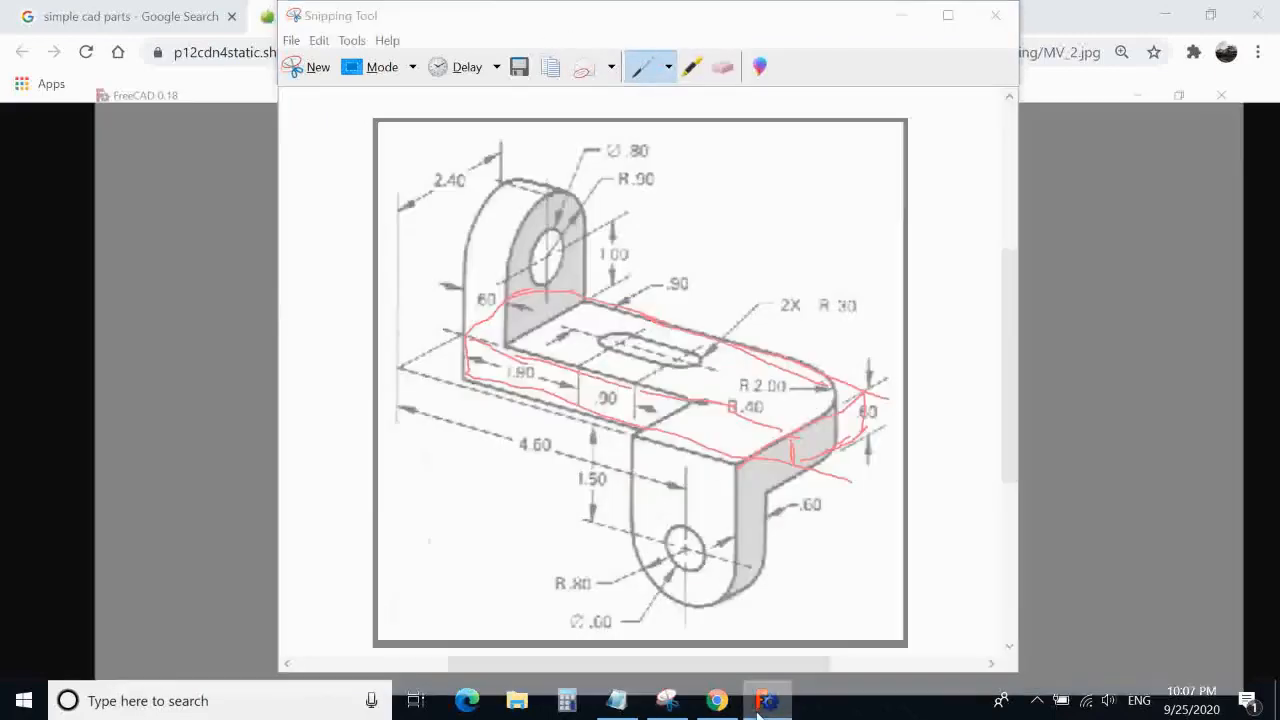
left_click(358, 285)
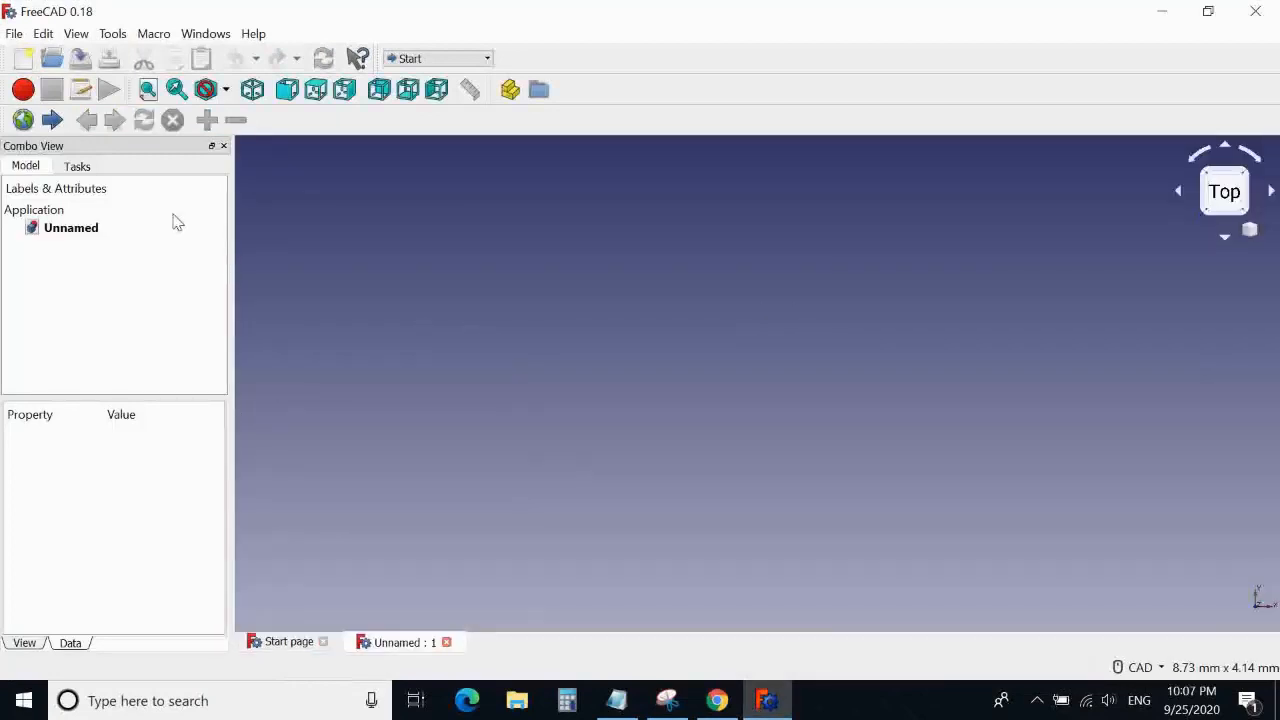
left_click(446, 59)
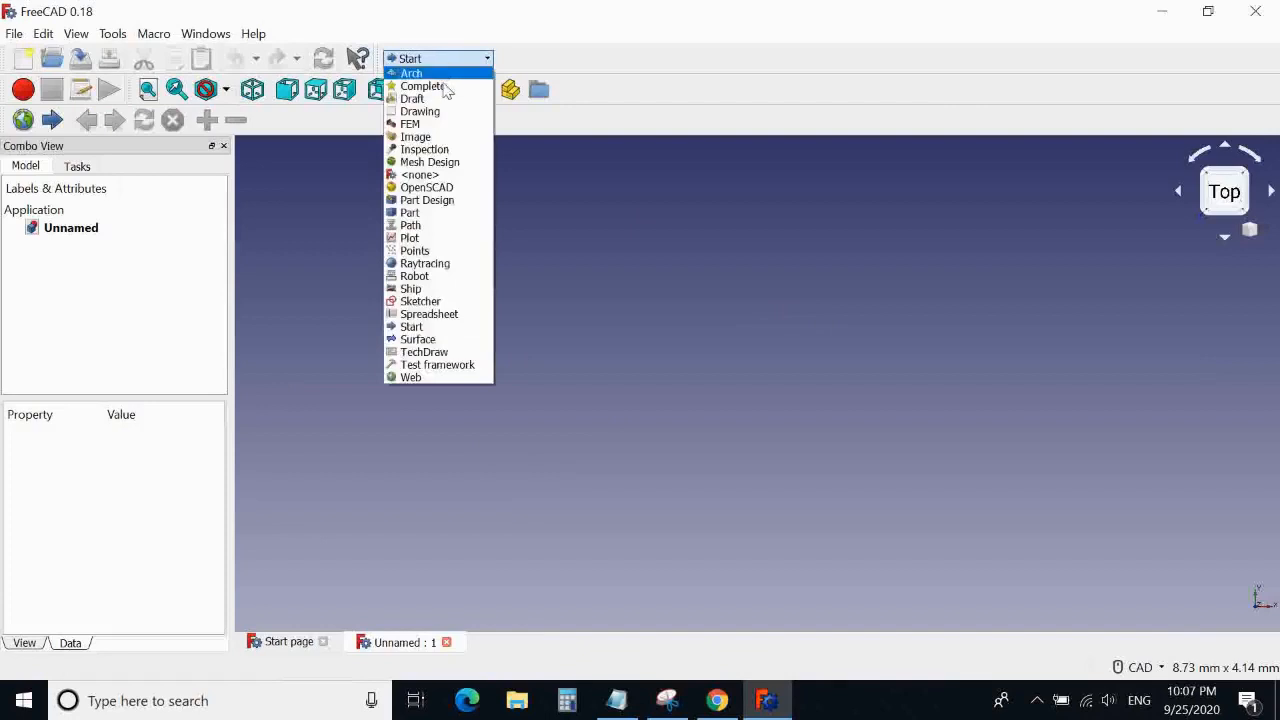
left_click(430, 200)
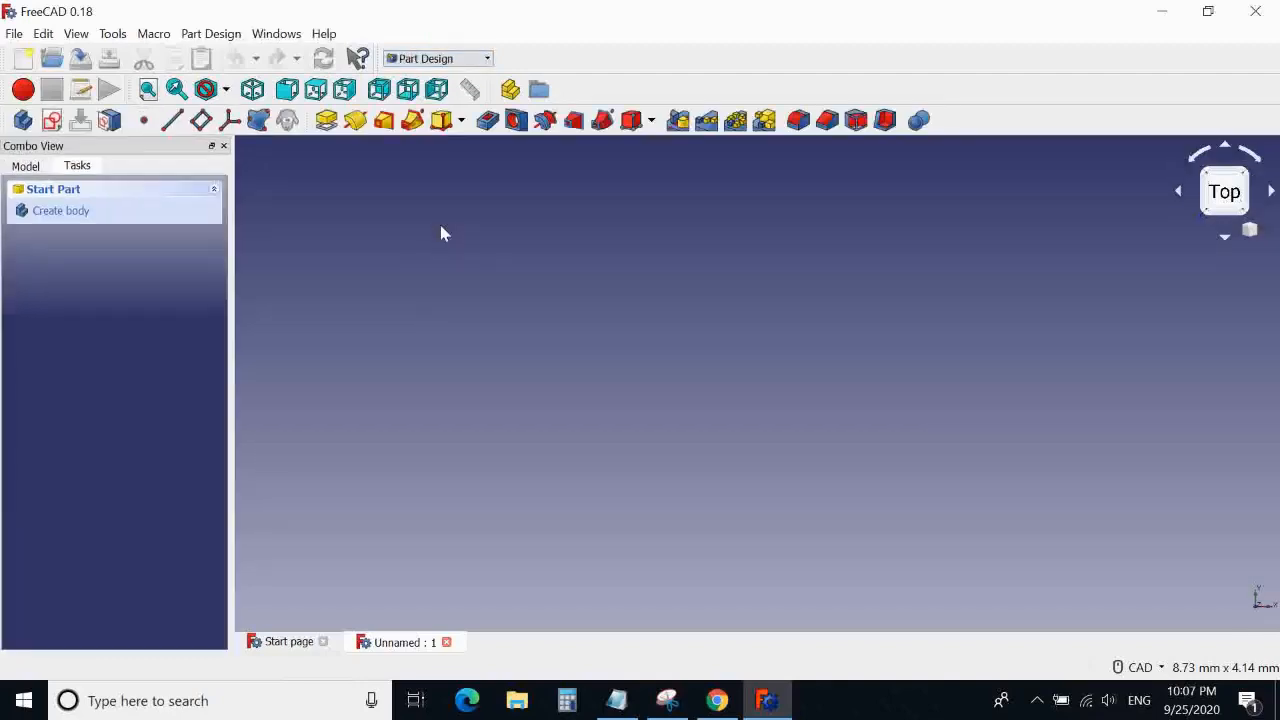
Create a body and start a sketch on its XZ plane
left_click(66, 216)
left_click(63, 210)
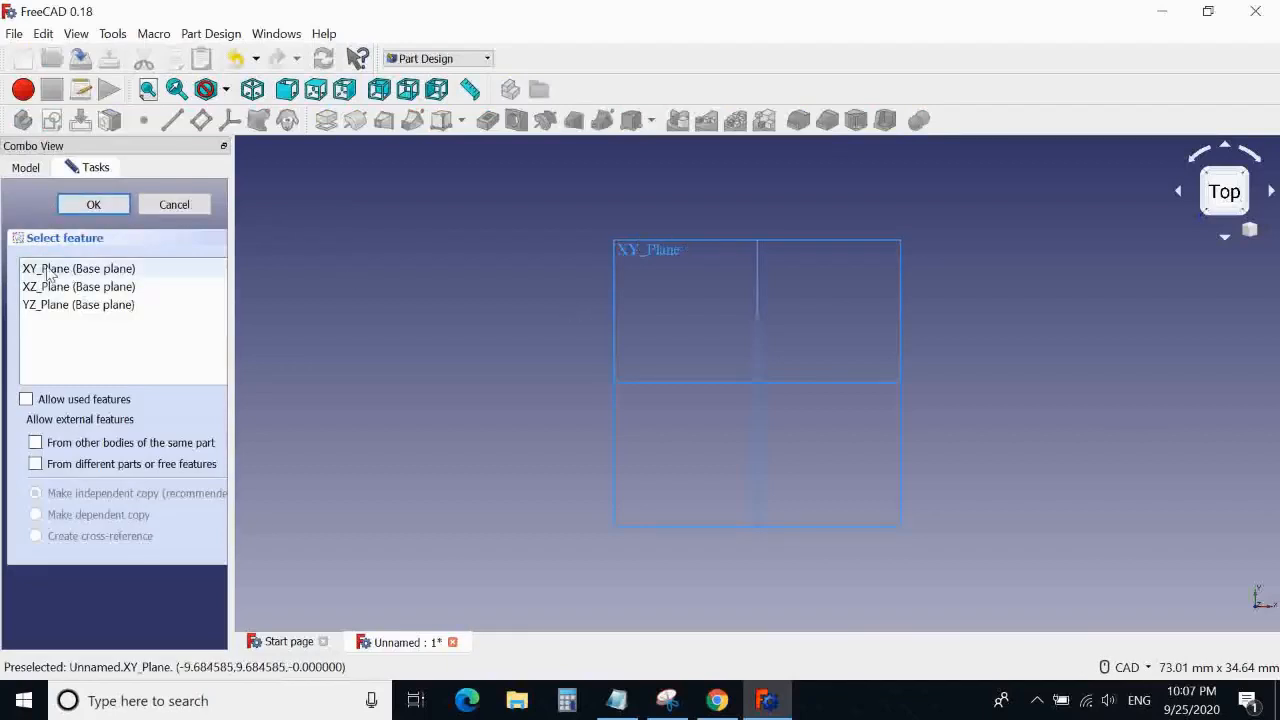
left_click(48, 272)
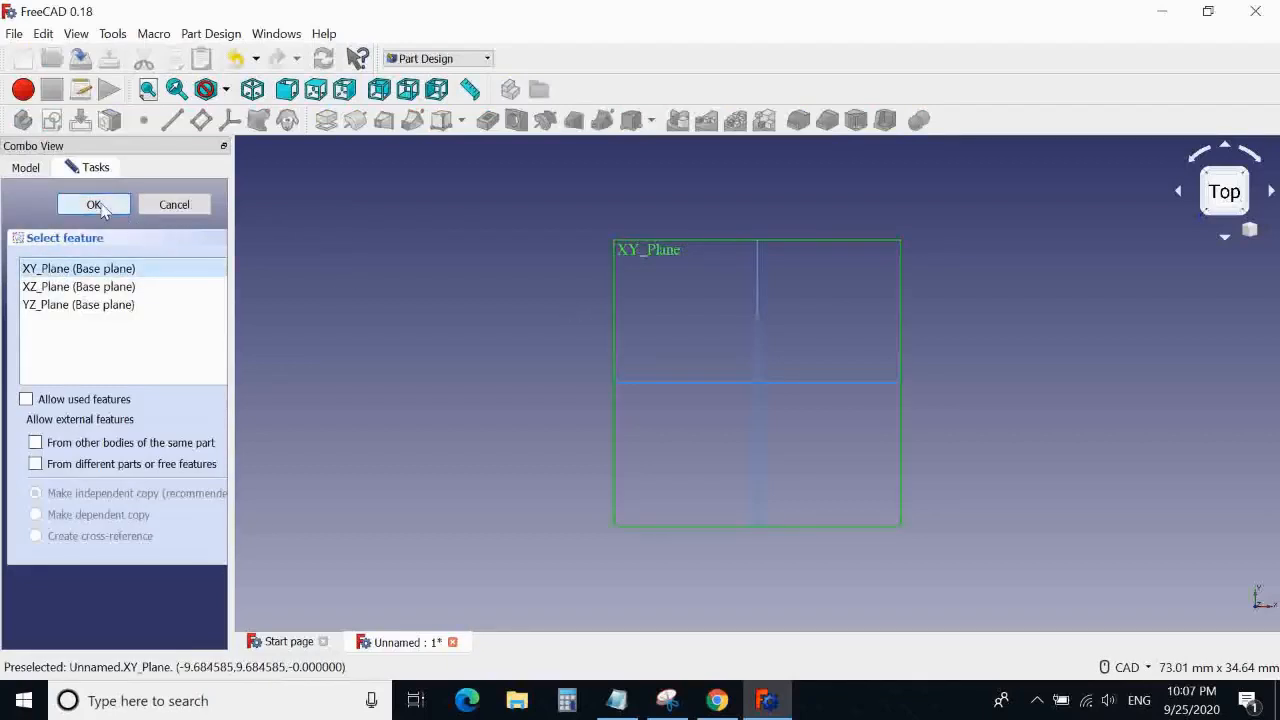
middle_click_drag(803, 291, 874, 396)
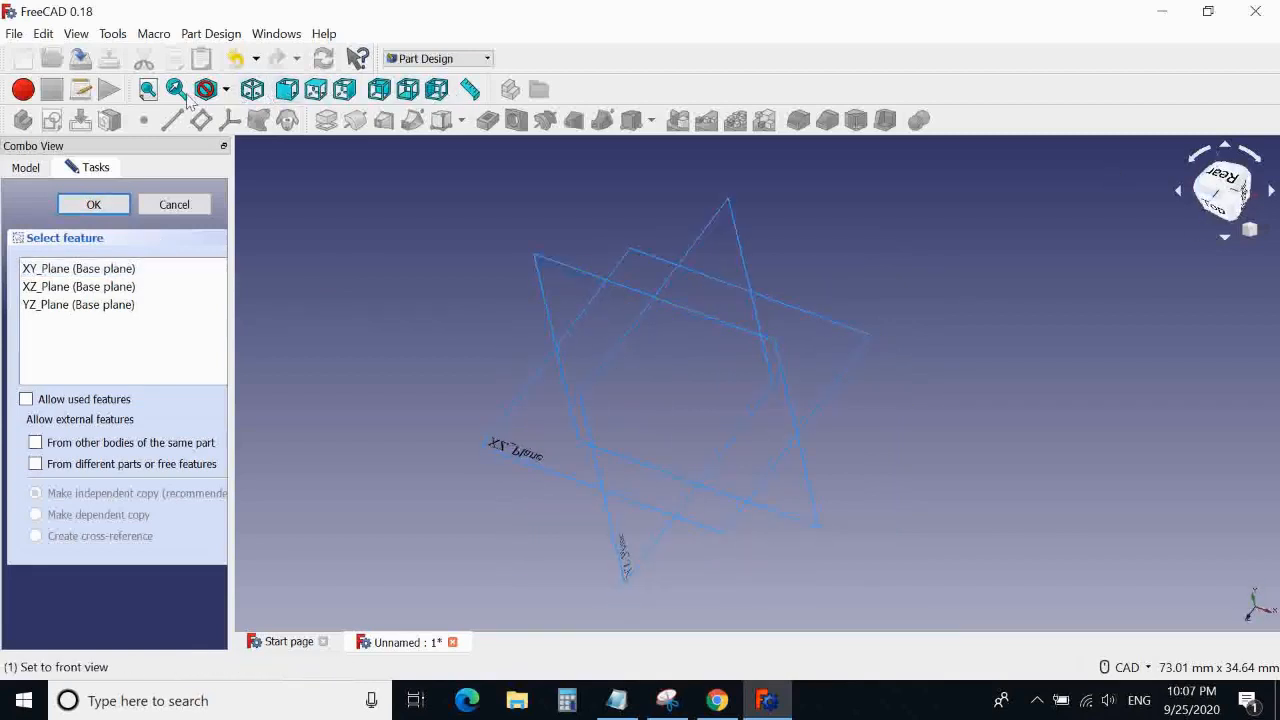
left_click(246, 95)
middle_click_drag(494, 238, 514, 217)
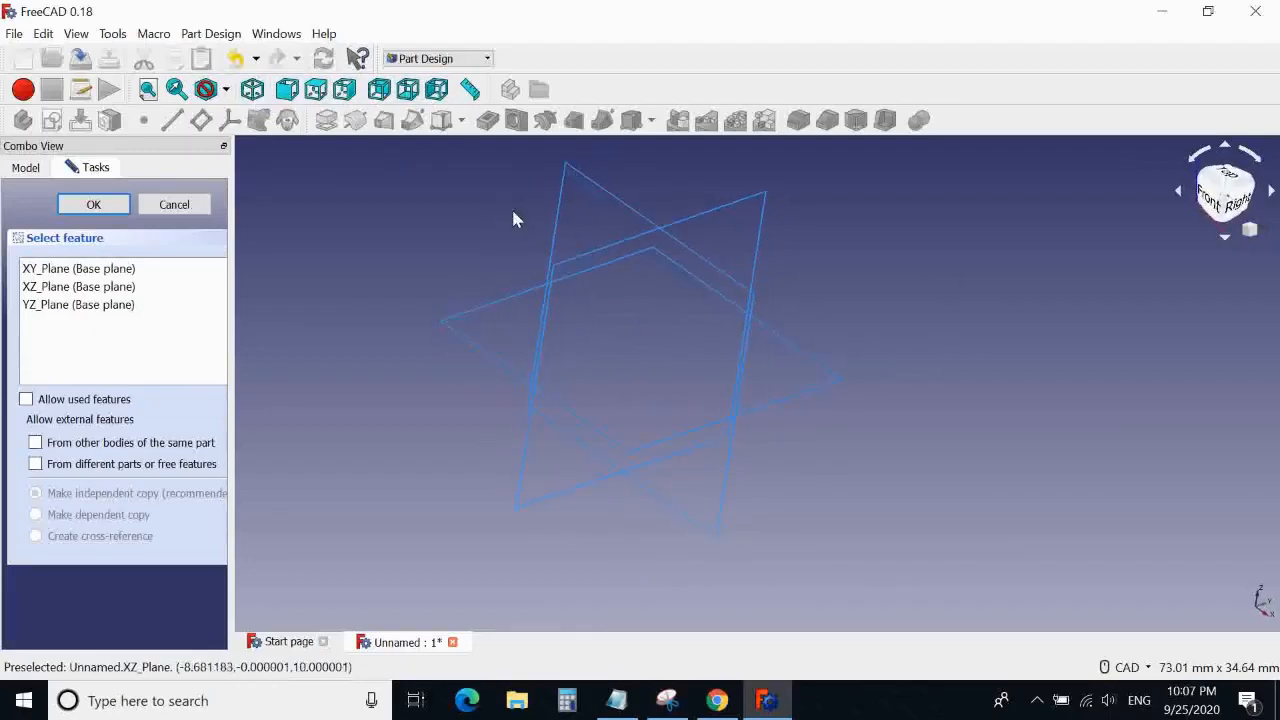
left_click(583, 180)
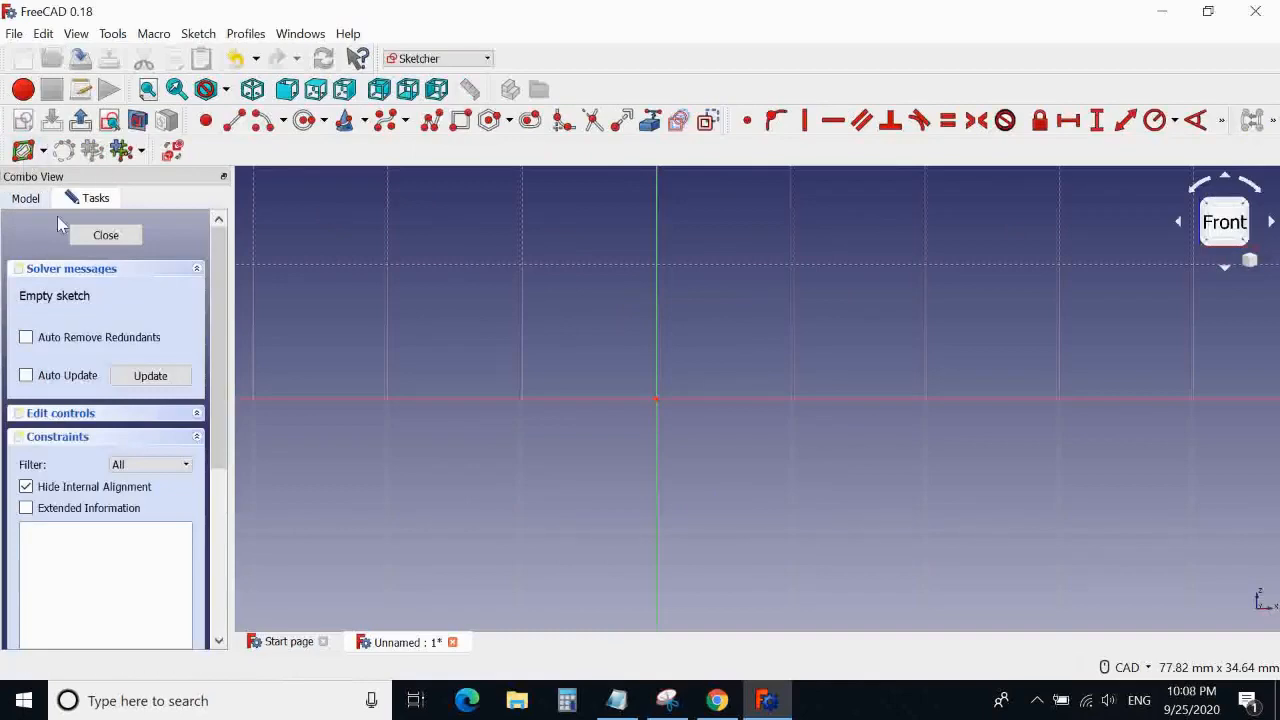
Leave the empty sketch and delete it from the body
left_click(125, 237)
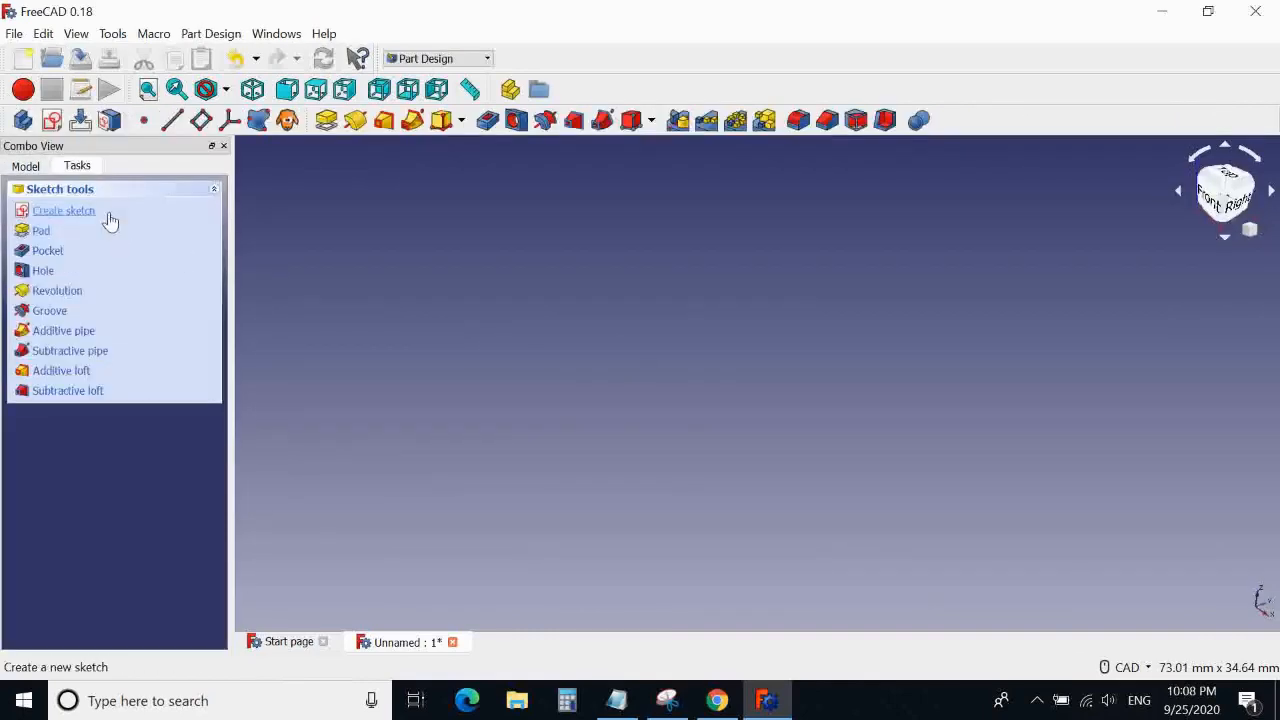
left_click(70, 218)
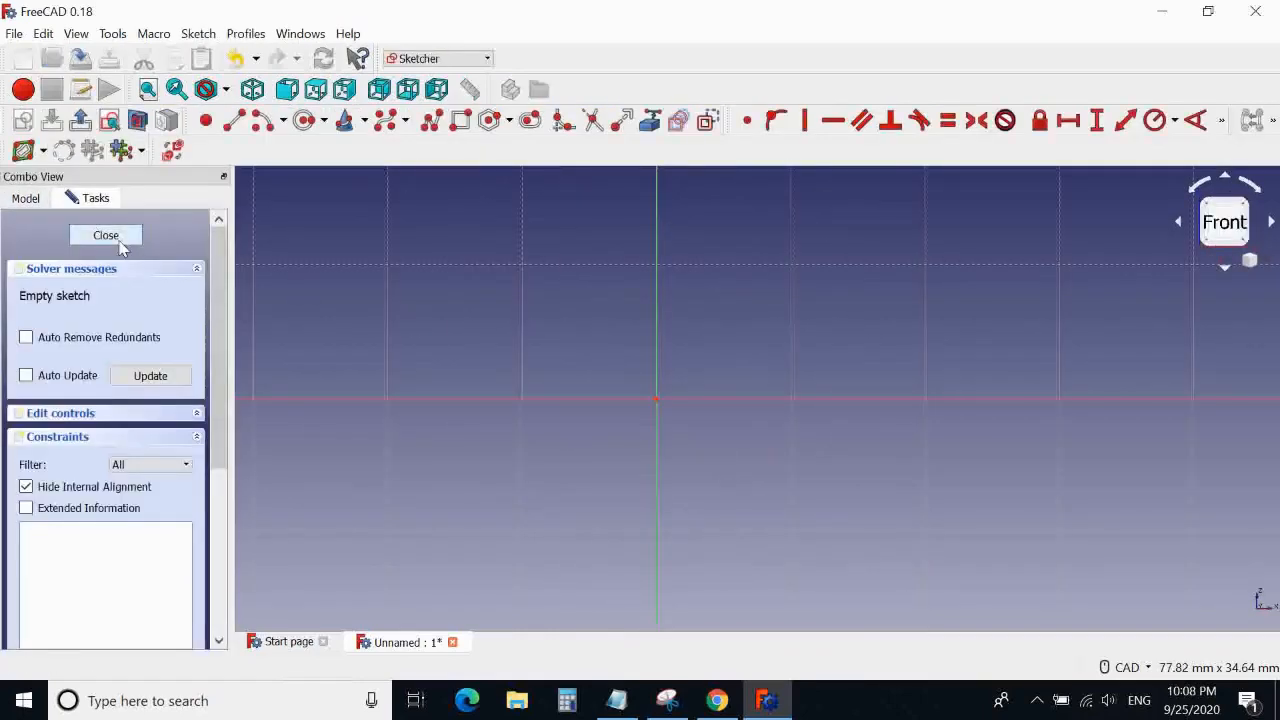
left_click(103, 234)
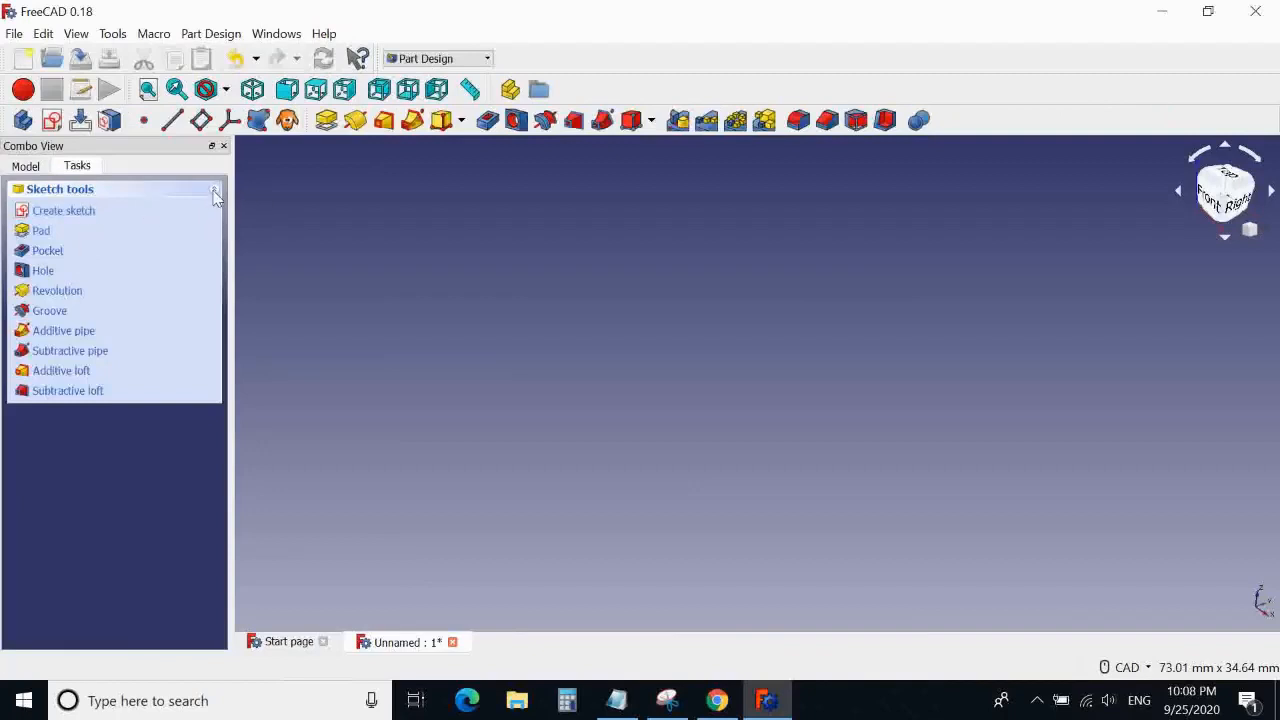
left_click(25, 166)
right_click(103, 284)
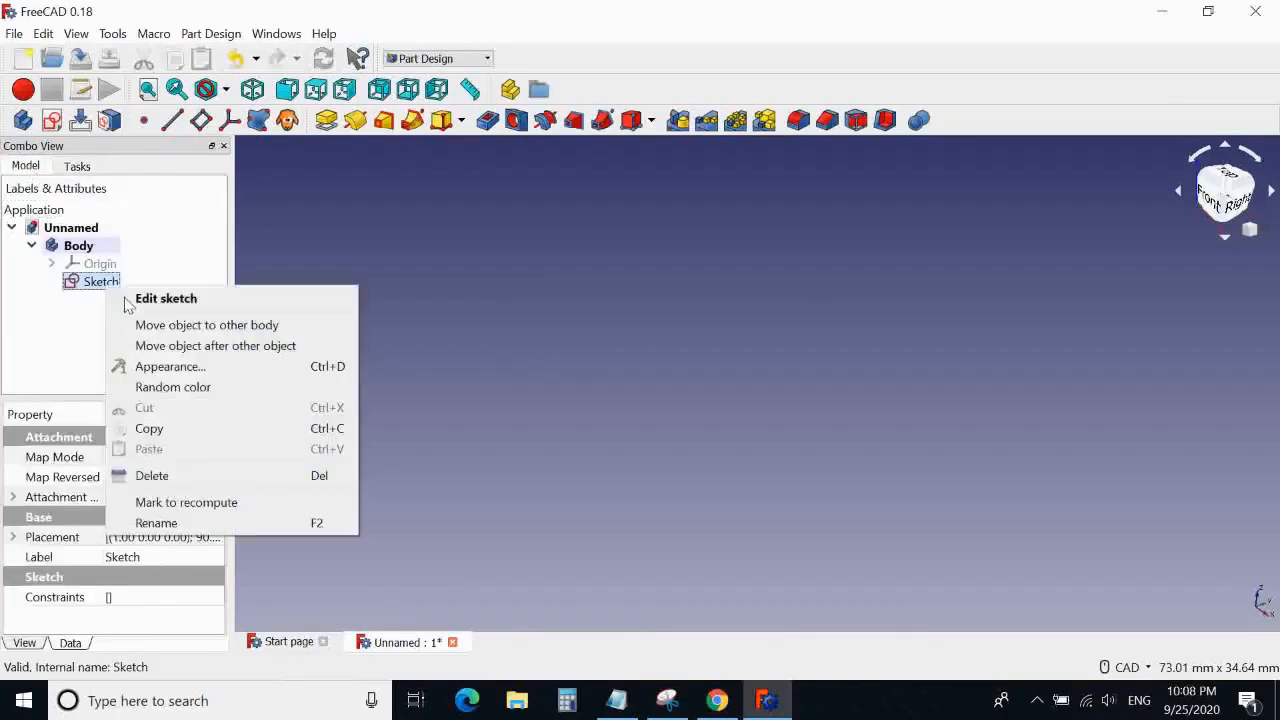
left_click(160, 476)
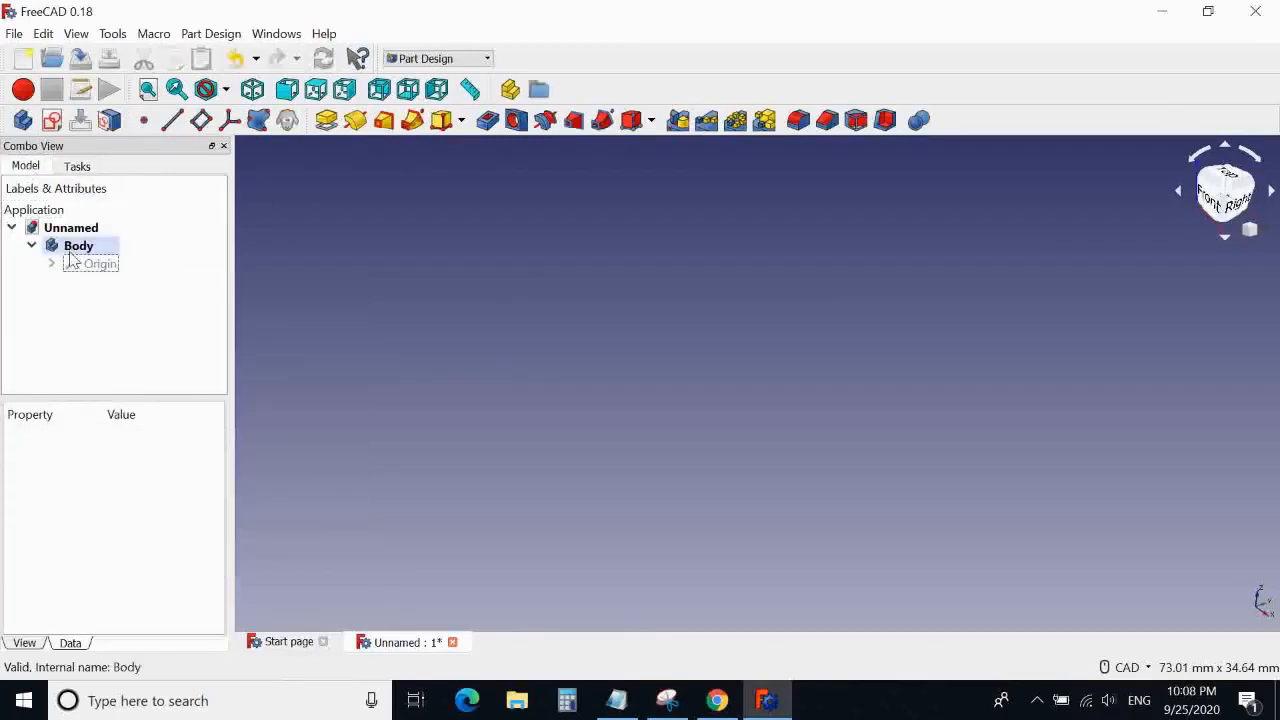
left_click(72, 262)
right_click(72, 262)
left_click(163, 396)
right_click(78, 249)
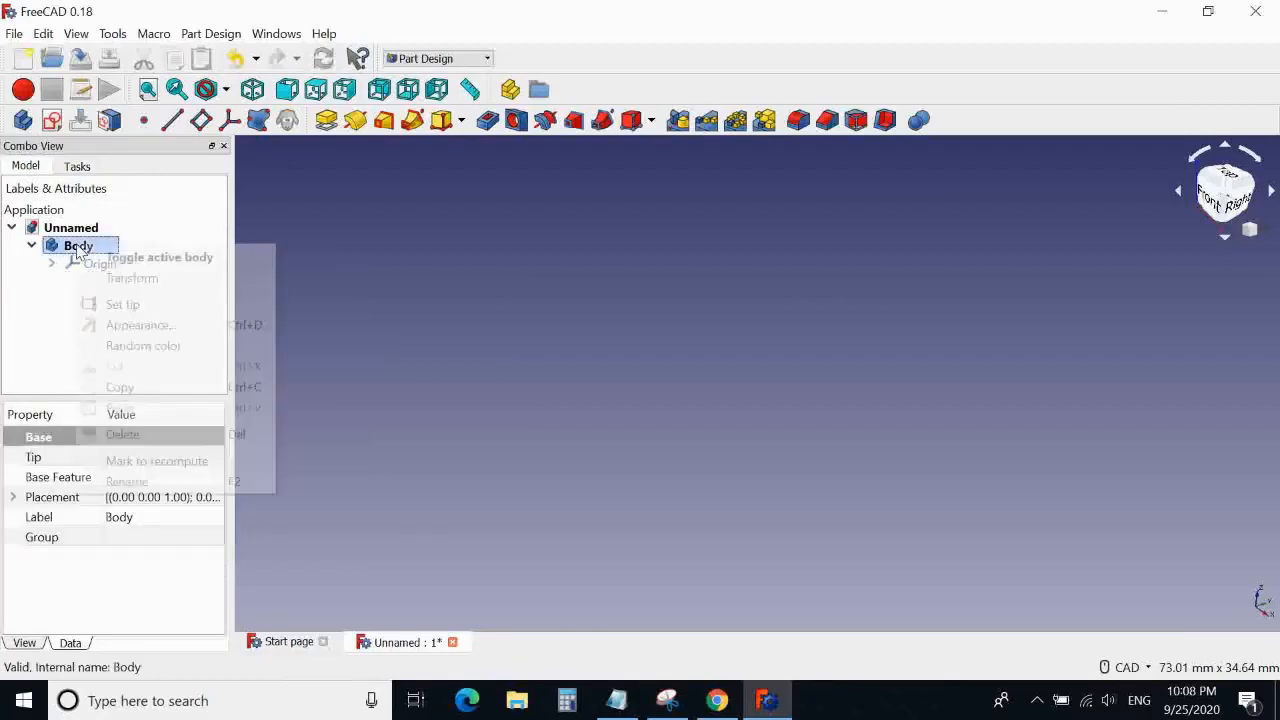
key("Escape")
Start a new sketch in the body and show the base planes in isometric view
left_click(51, 120)
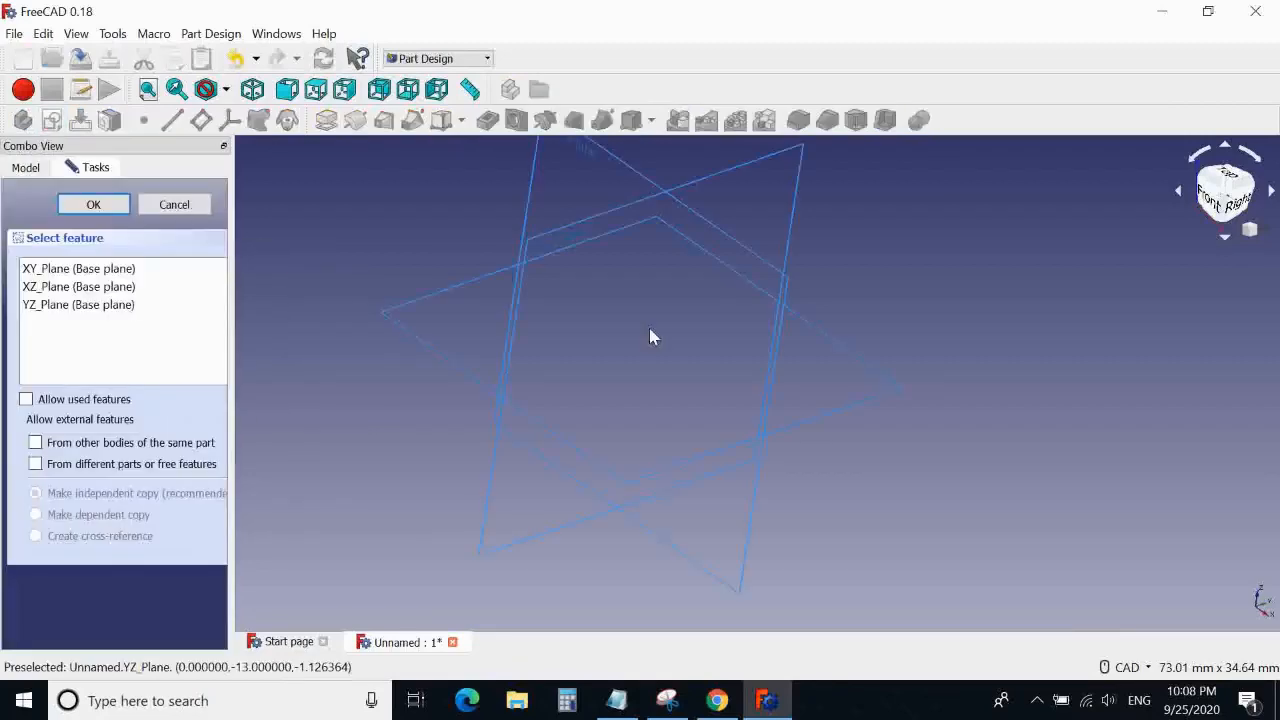
mouse_move(874, 254)
middle_mouse_down()
mouse_move(886, 283)
mouse_move(876, 261)
mouse_move(863, 266)
middle_mouse_up()
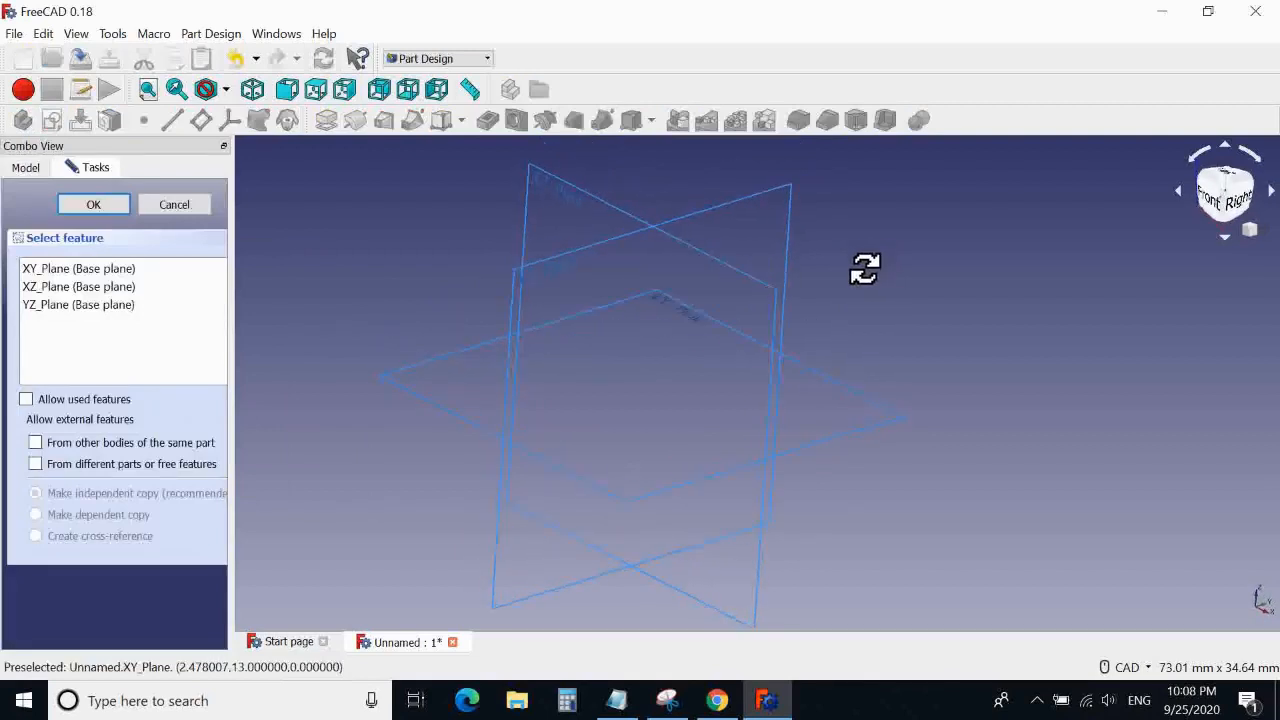
left_click(252, 89)
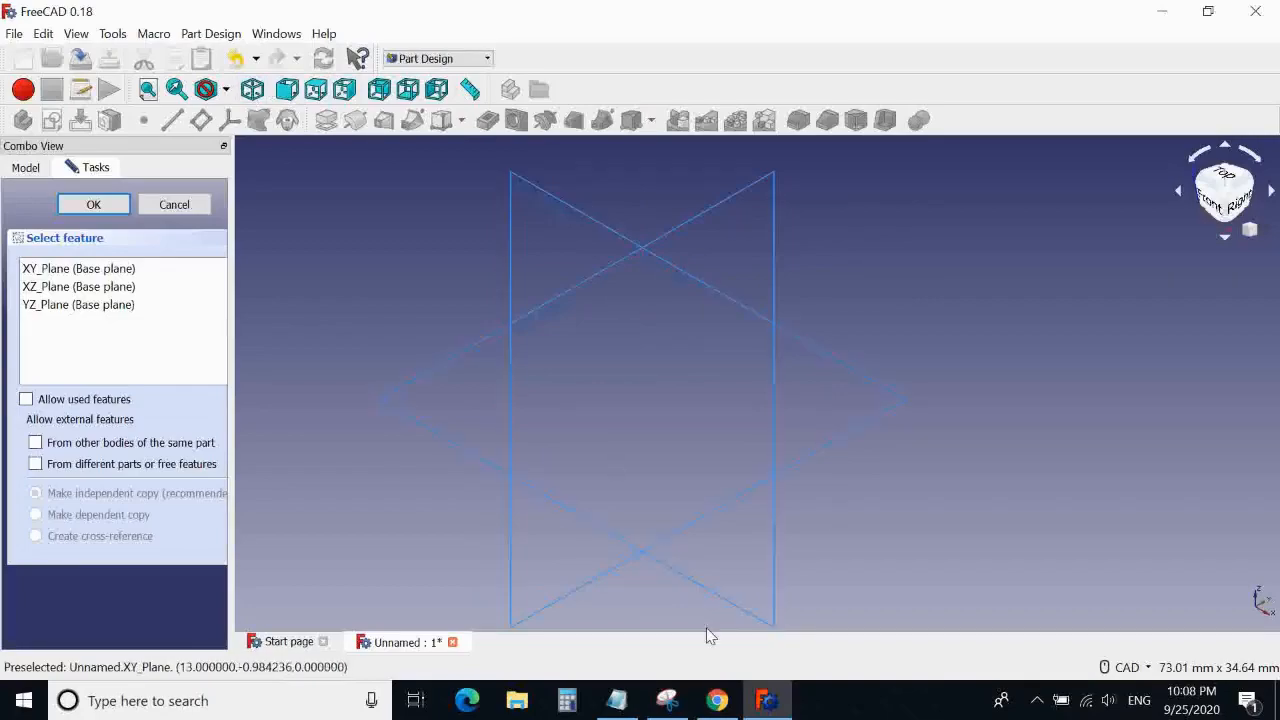
Bring up the bracket drawing in Chrome and arrange it side by side with FreeCAD
left_click(717, 700)
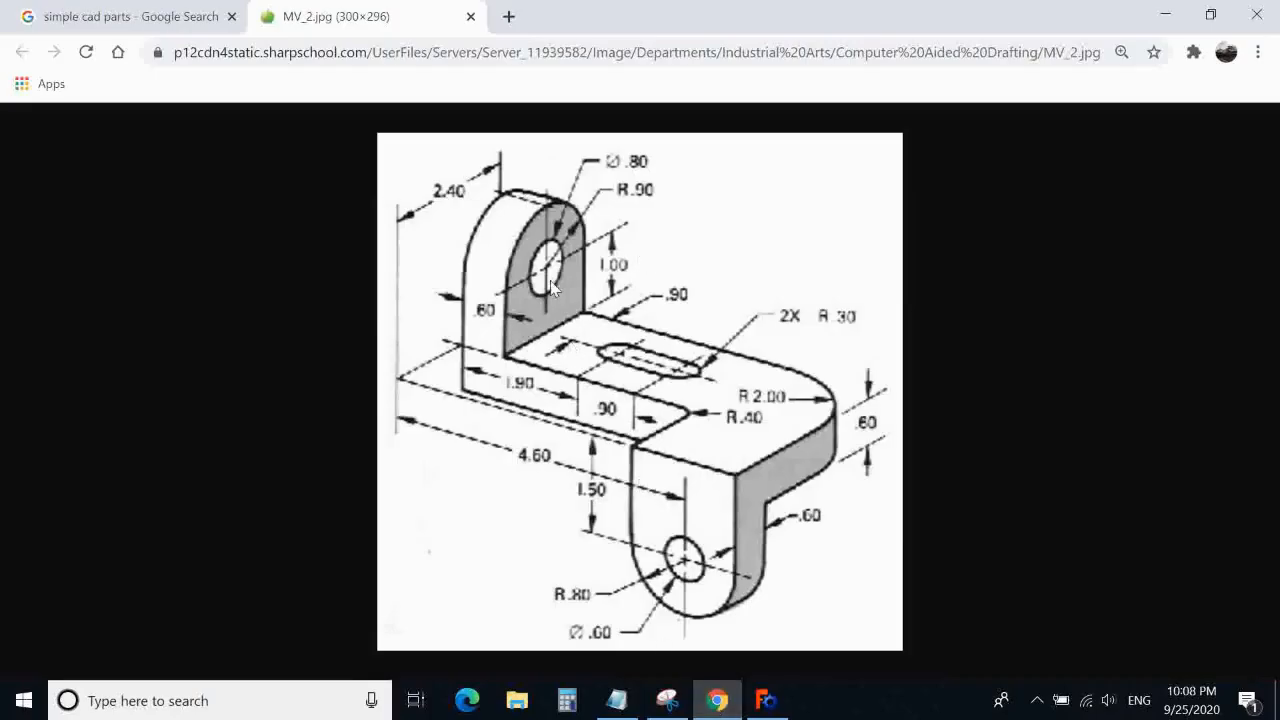
left_click(766, 700)
key("super+Right")
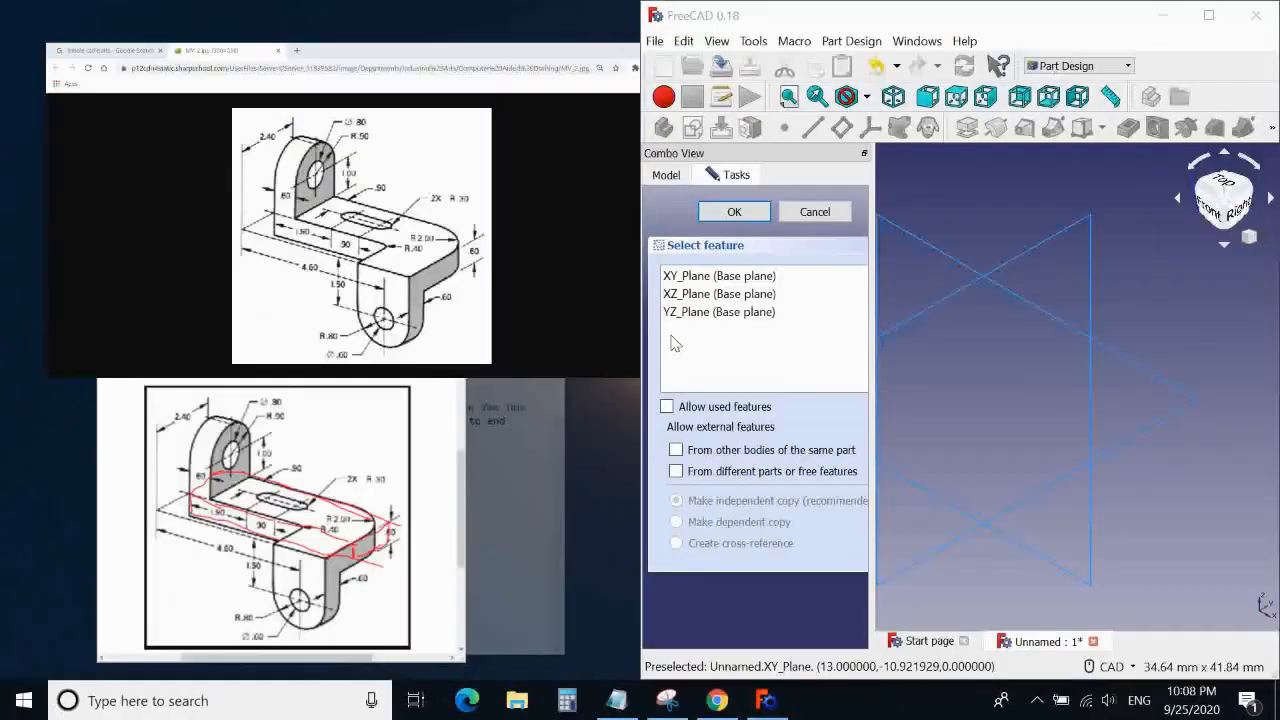
left_click(490, 304)
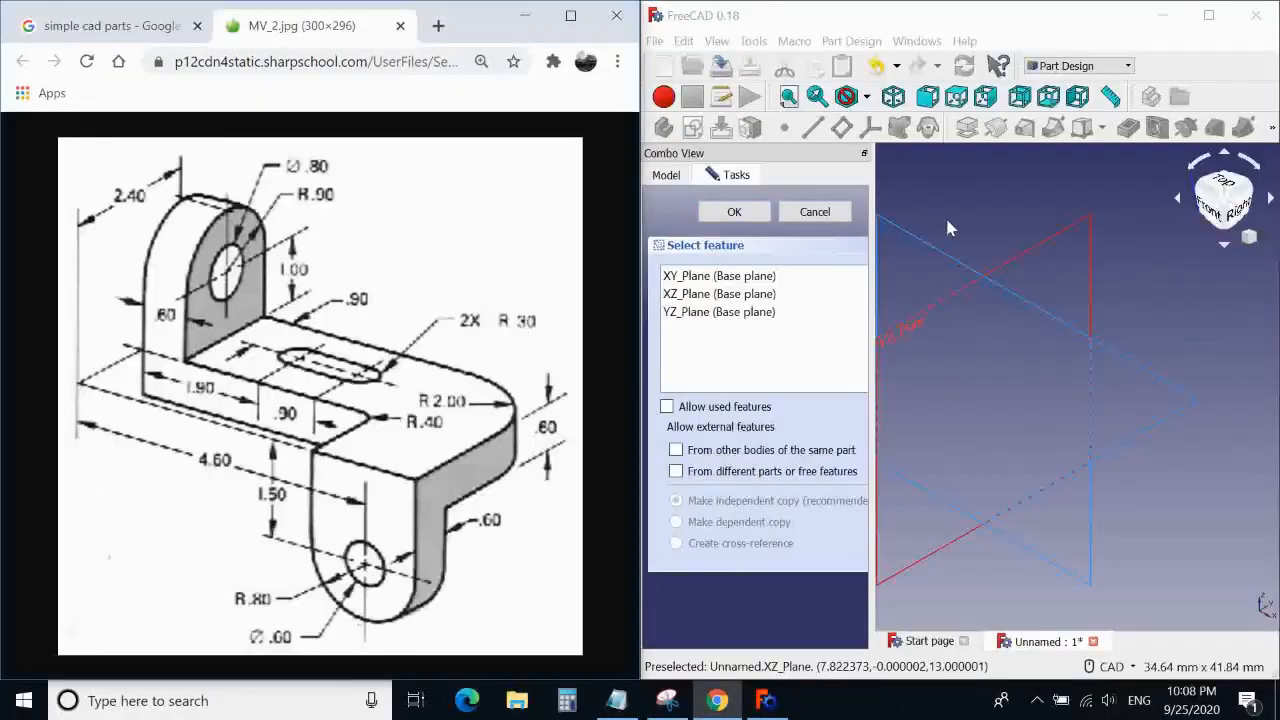
Place the new sketch on the XZ plane and maximize the FreeCAD window
middle_click_drag(947, 220, 1025, 228)
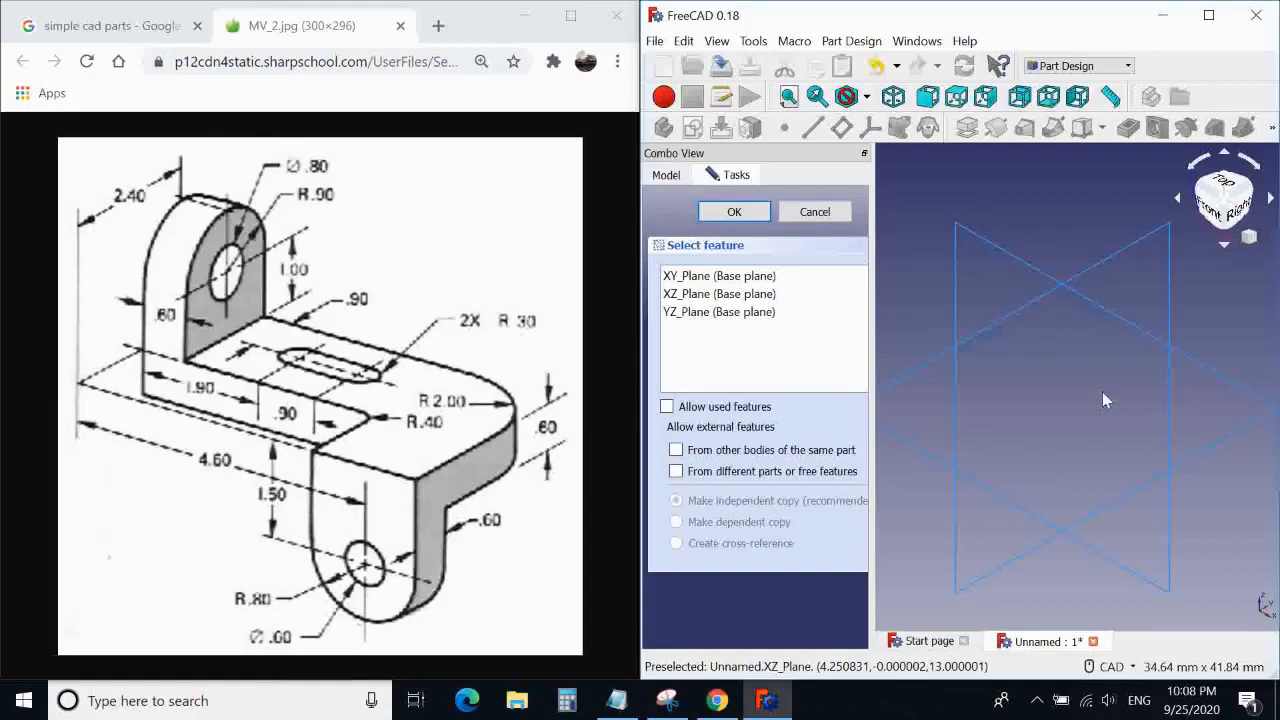
middle_click_drag(1063, 393, 1089, 371)
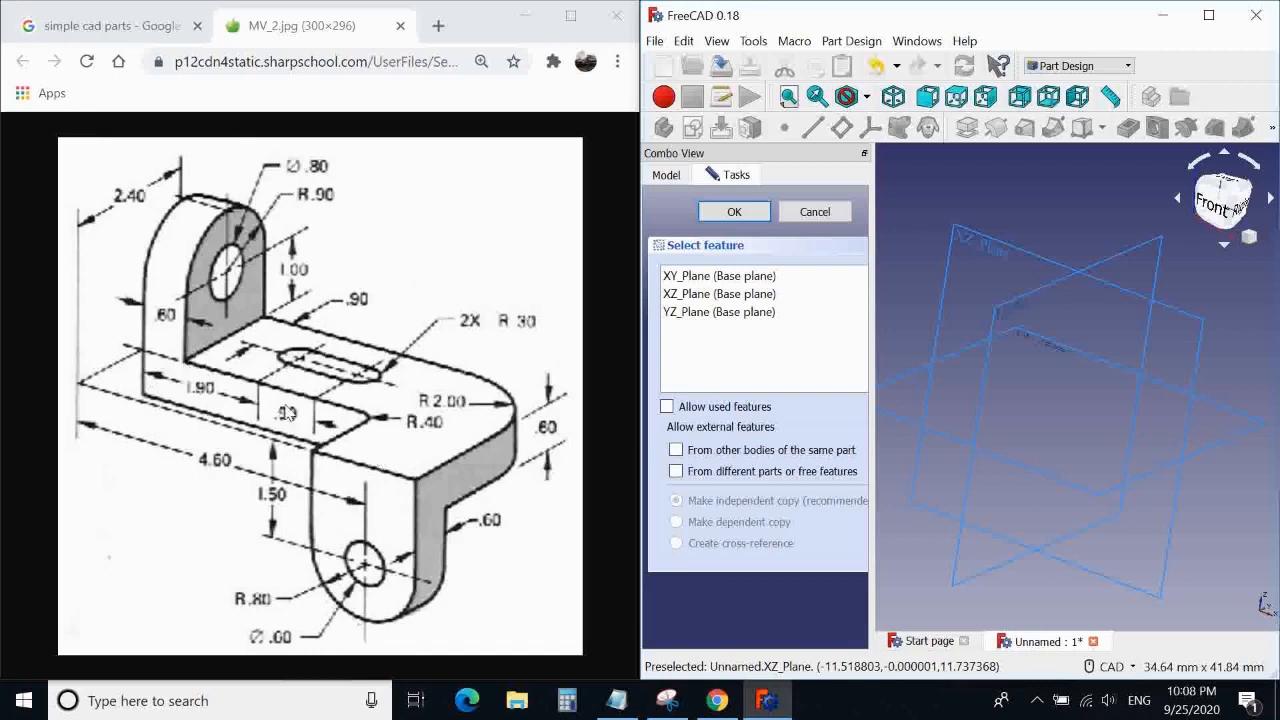
left_click(981, 235)
left_click(734, 212)
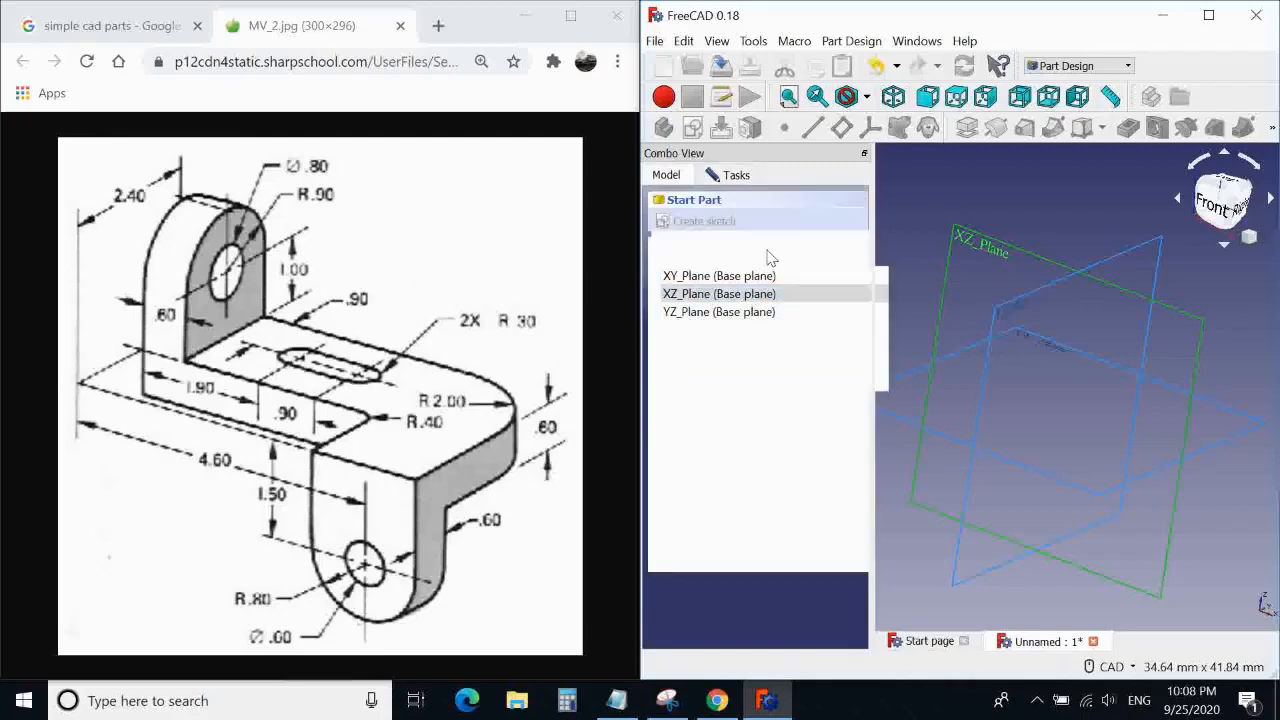
left_click_drag(880, 19, 764, 2)
middle_click_drag(800, 514, 806, 457)
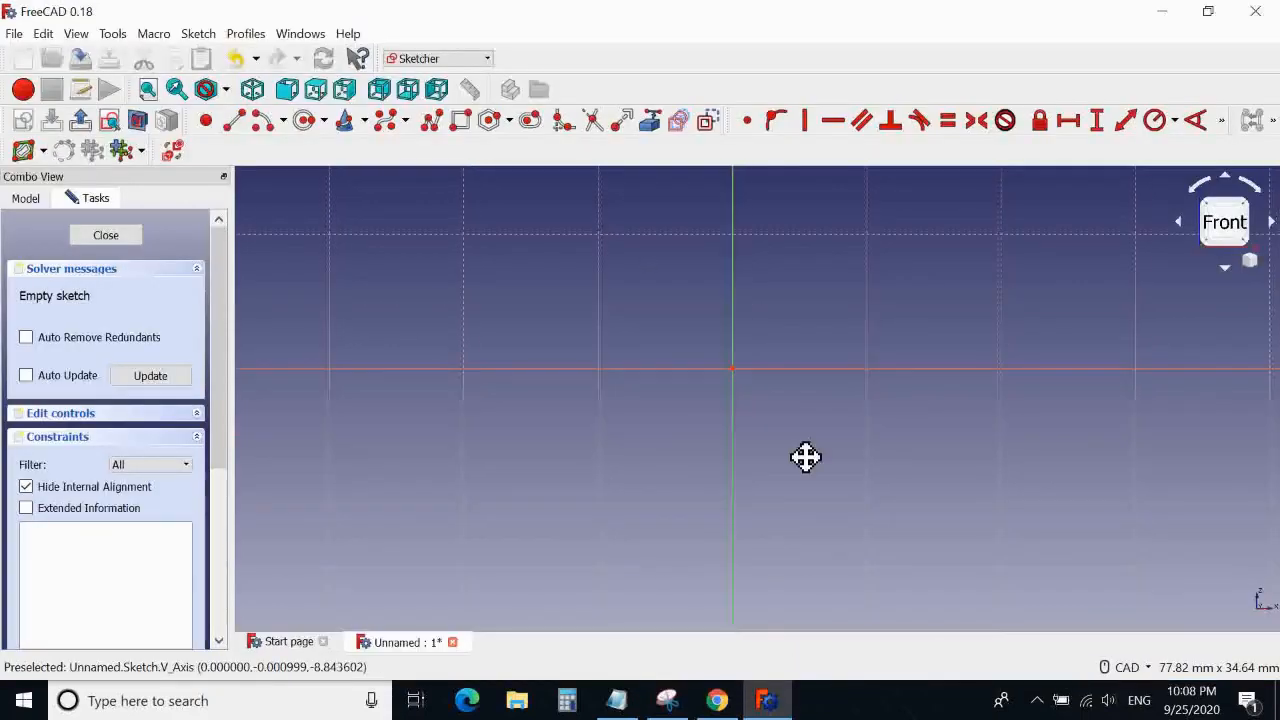
Draw a rectangle about 39 mm long that encloses the sketch origin
left_click(460, 120)
left_click(546, 300)
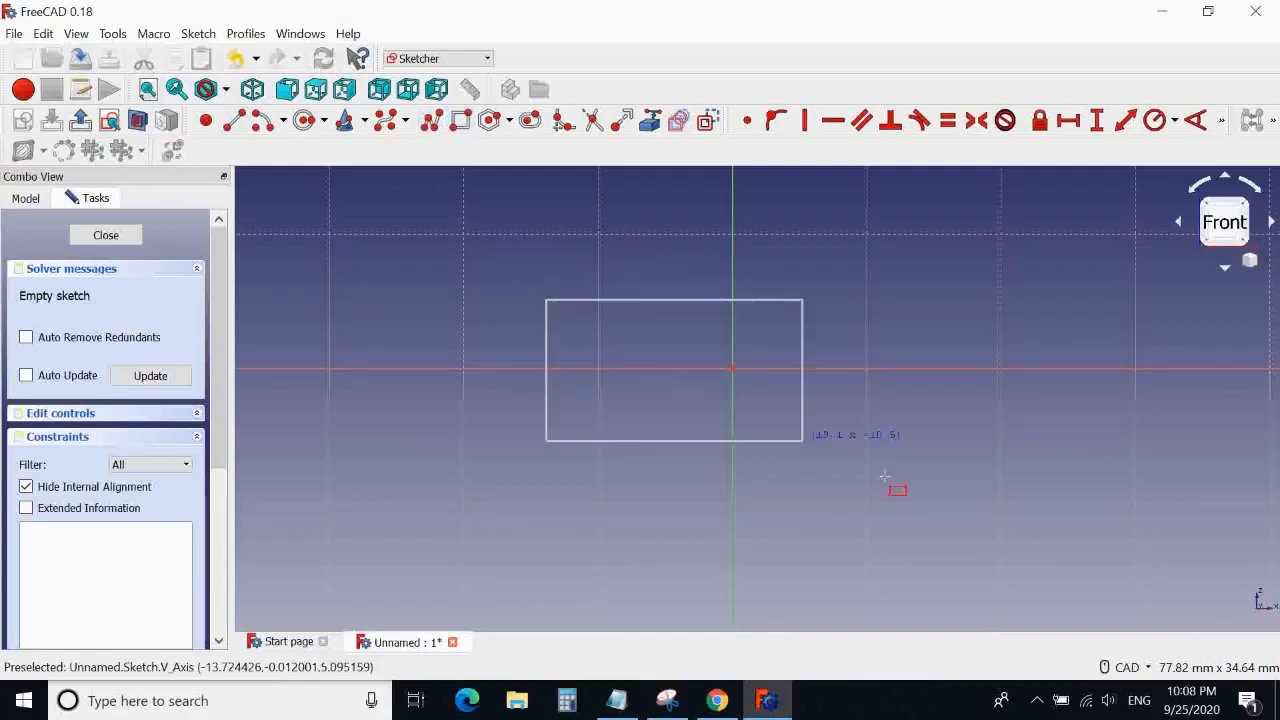
left_click(1069, 527)
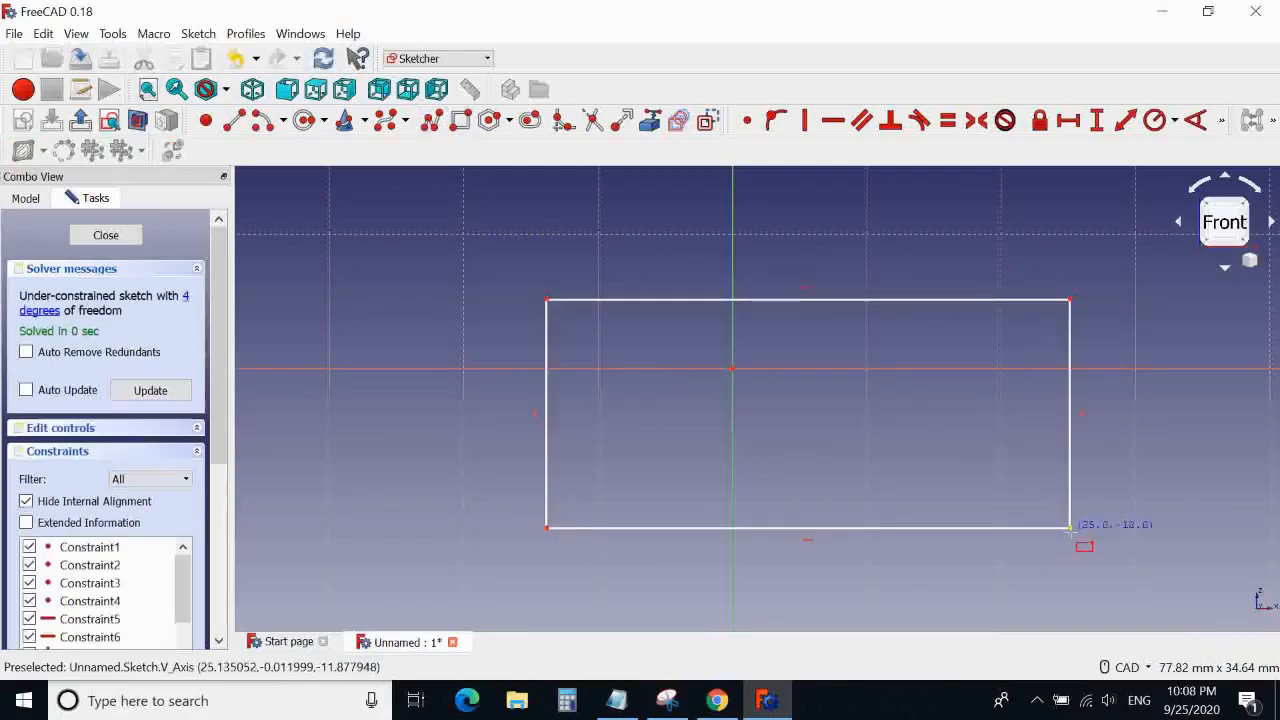
Open a length constraint for the rectangle's upper horizontal edge
left_click(1068, 121)
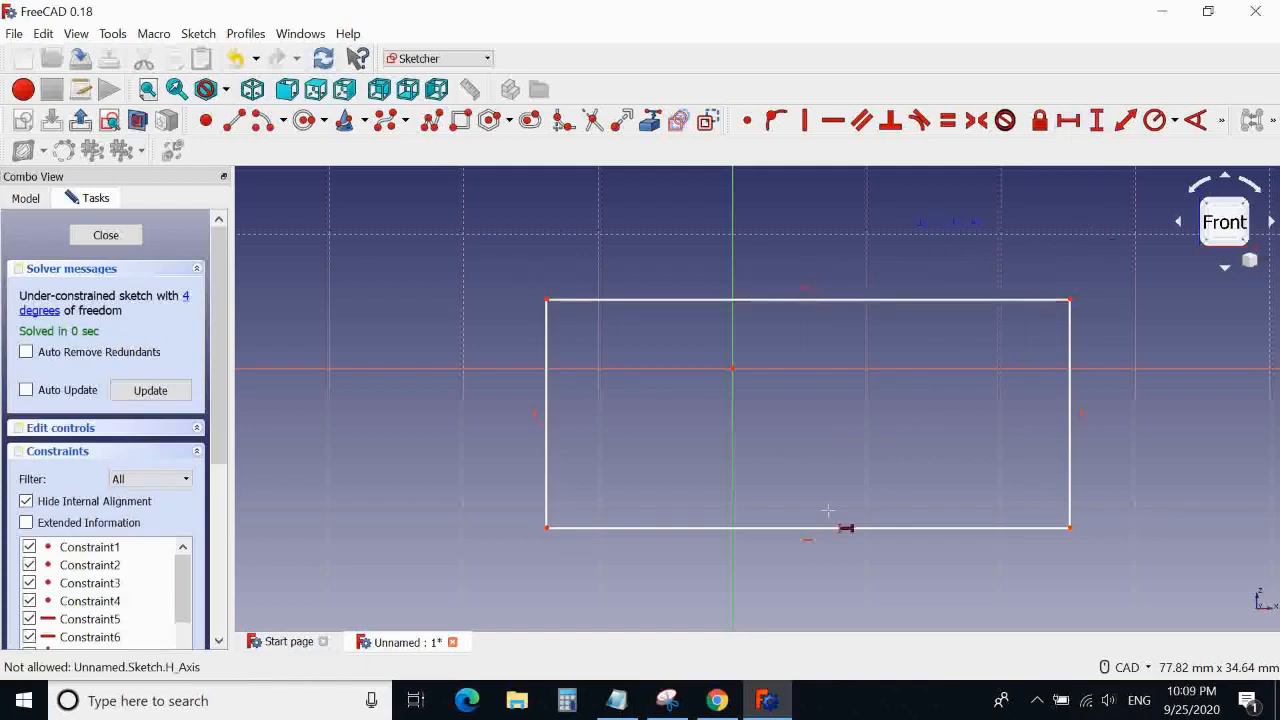
left_click(1125, 120)
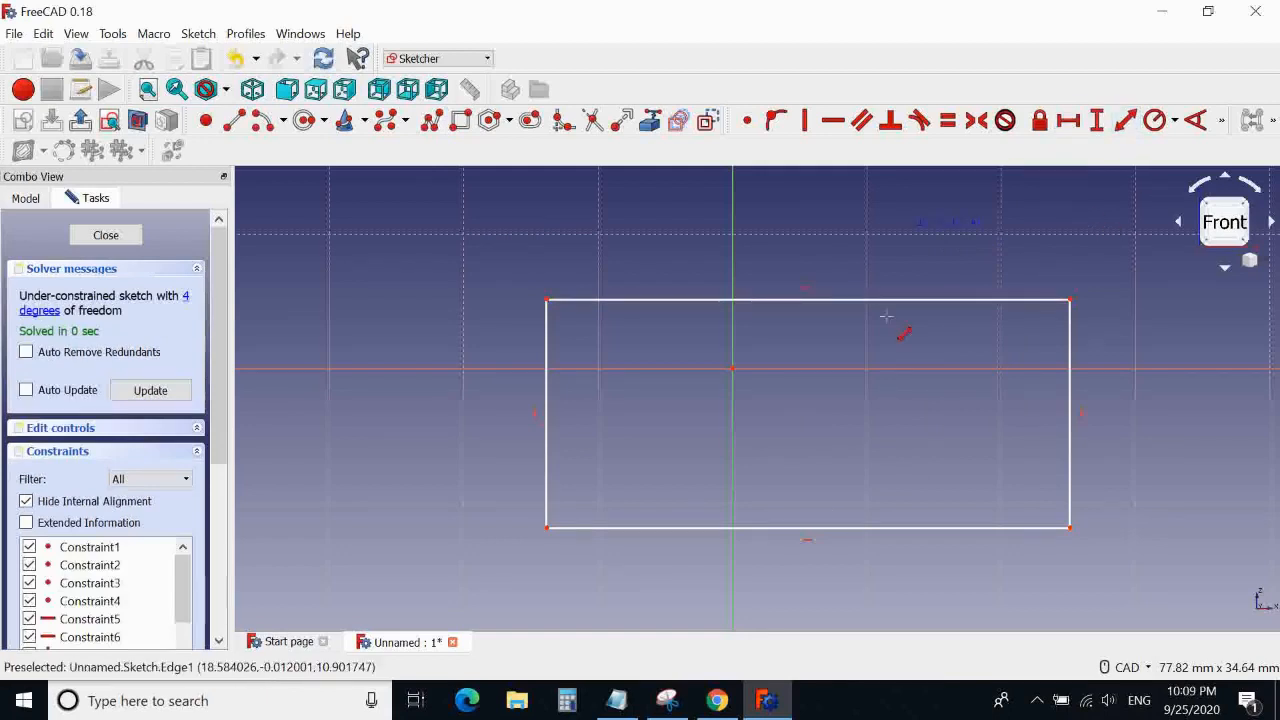
left_click(879, 301)
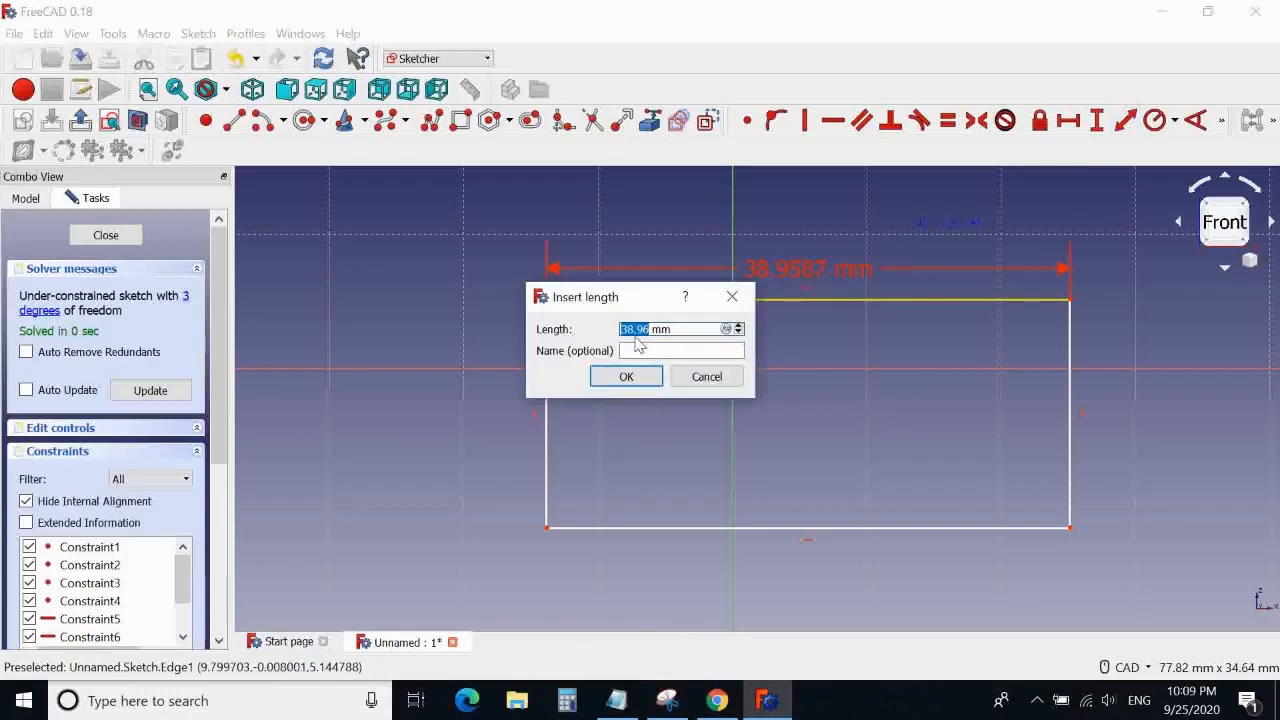
Switch to Snipping Tool, capture a blank area of the drawing and place the snip beside the bracket drawing
left_click(717, 700)
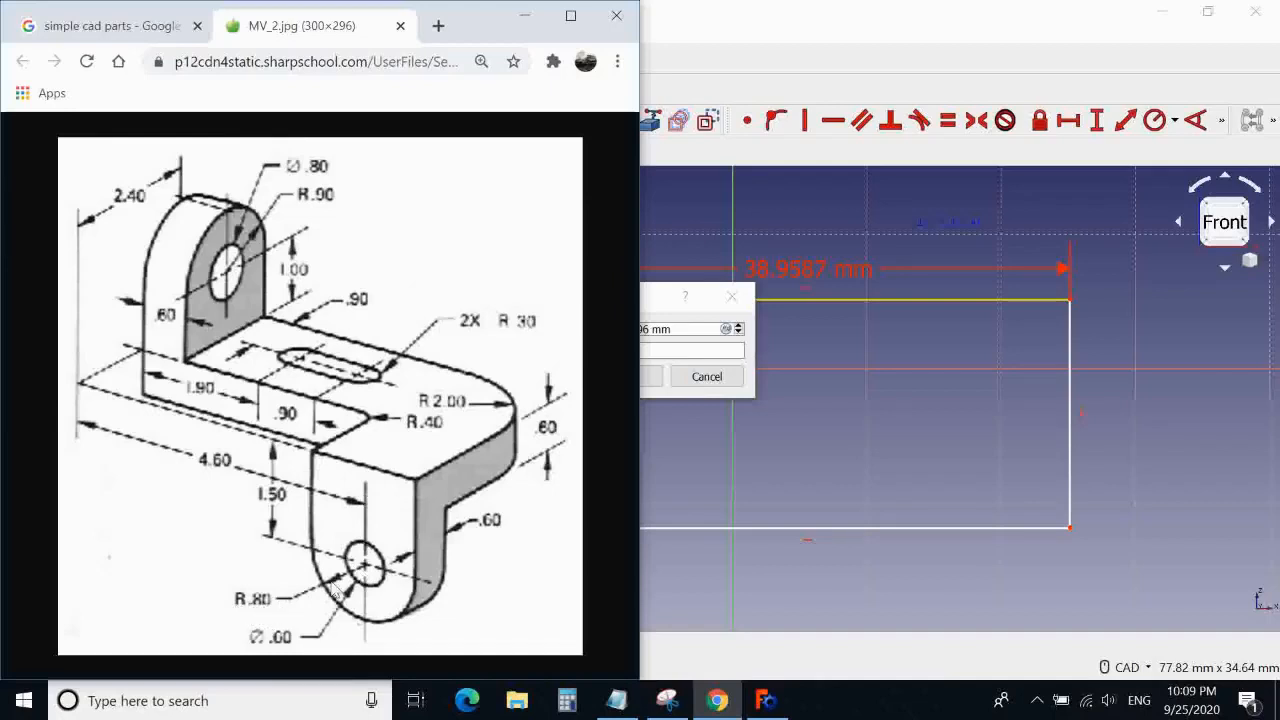
left_click(667, 700)
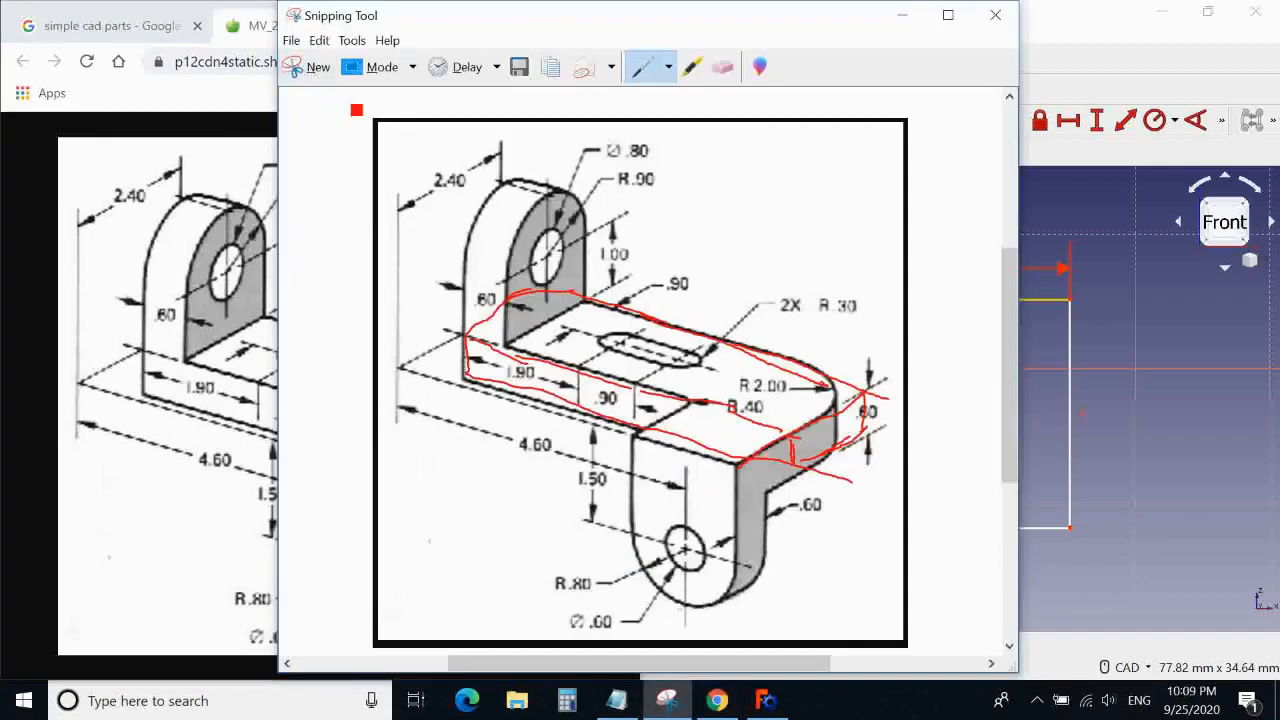
left_click(308, 67)
left_click_drag(94, 477, 250, 588)
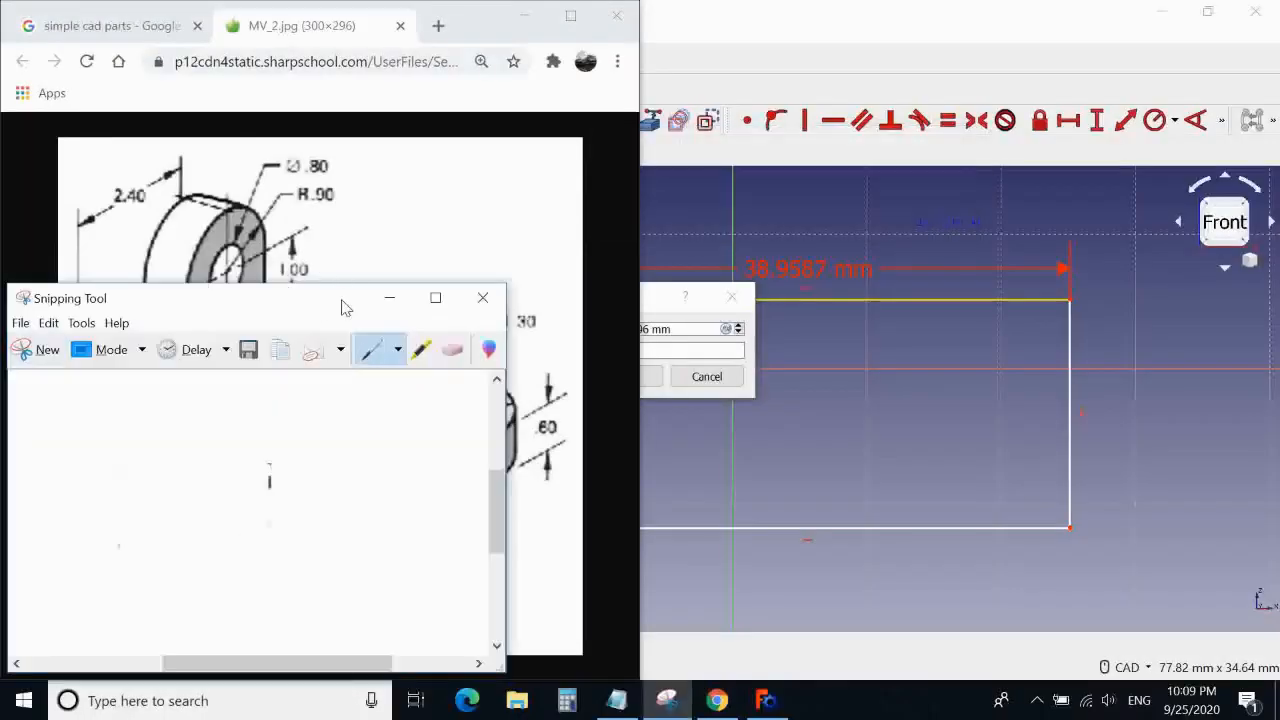
left_click_drag(343, 300, 990, 192)
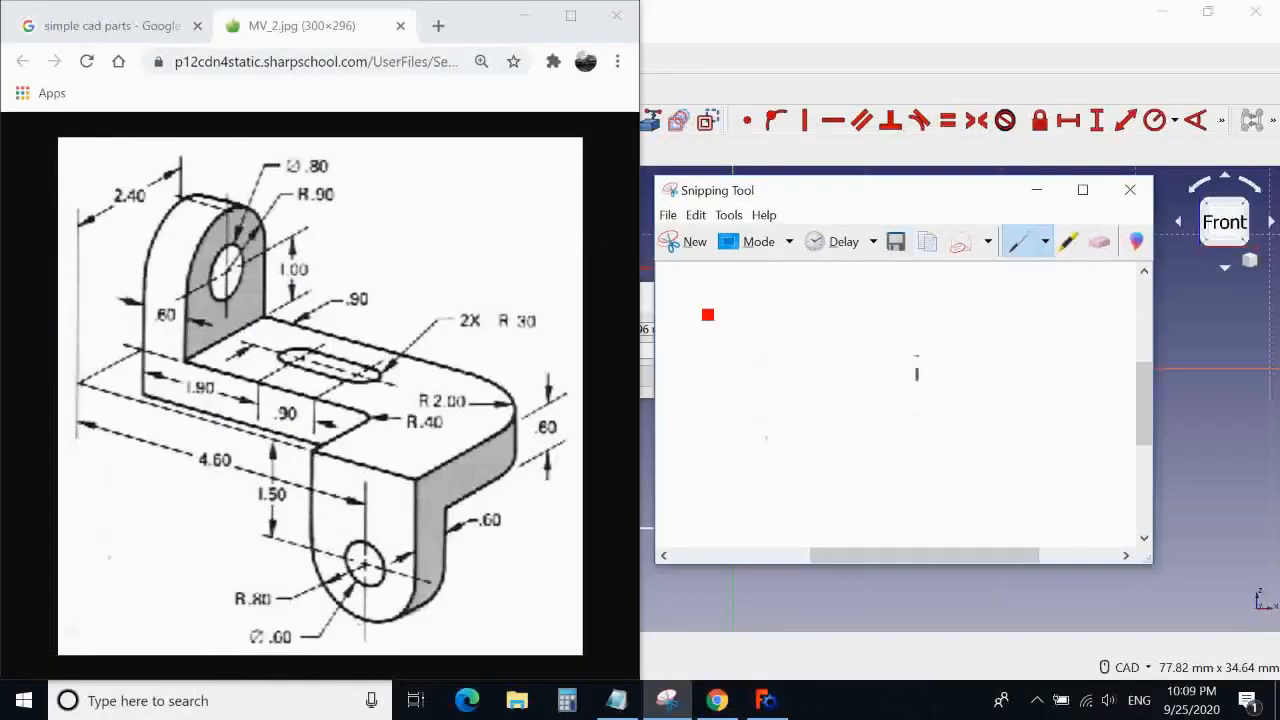
Write the sum 4.60 + 0.80 = 5.4 mm in red on the blank snip, then return to FreeCAD's length entry
mouse_move(705, 308)
left_mouse_down()
mouse_move(719, 342)
mouse_move(746, 340)
mouse_move(745, 326)
left_mouse_up()
left_click(728, 339)
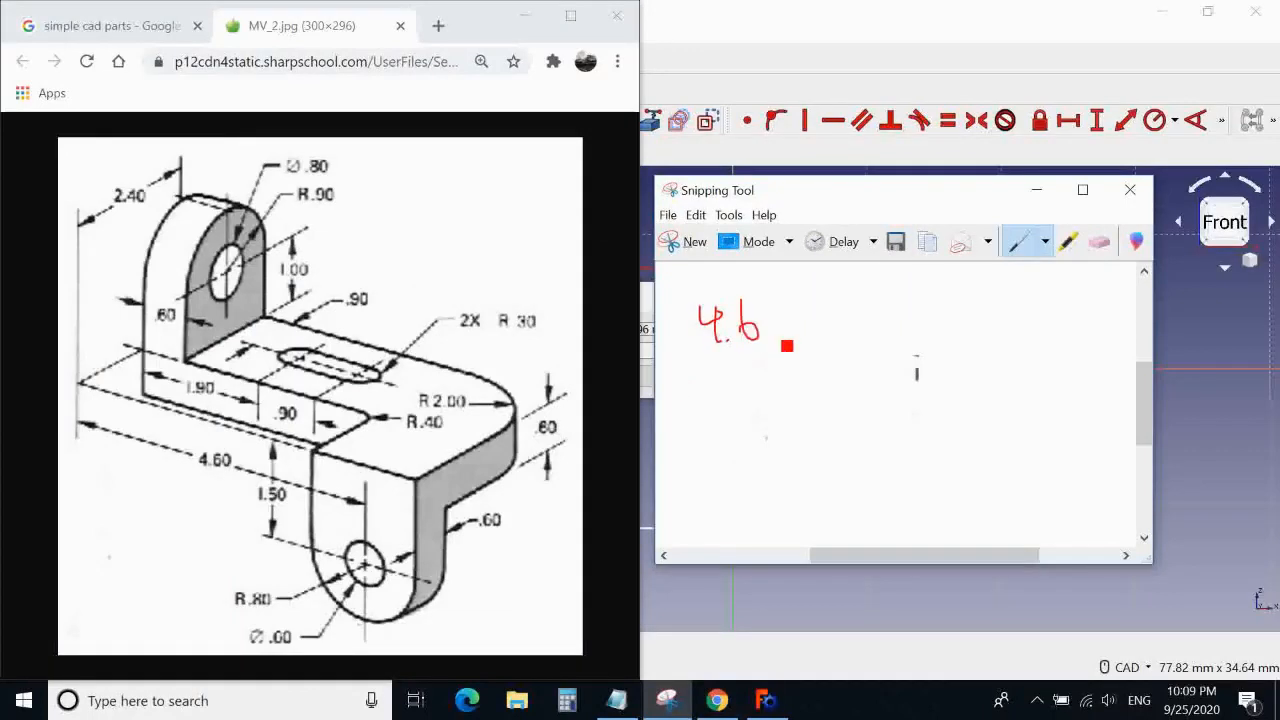
mouse_move(857, 192)
left_mouse_down()
mouse_move(789, 423)
mouse_move(831, 317)
mouse_move(868, 155)
left_mouse_up()
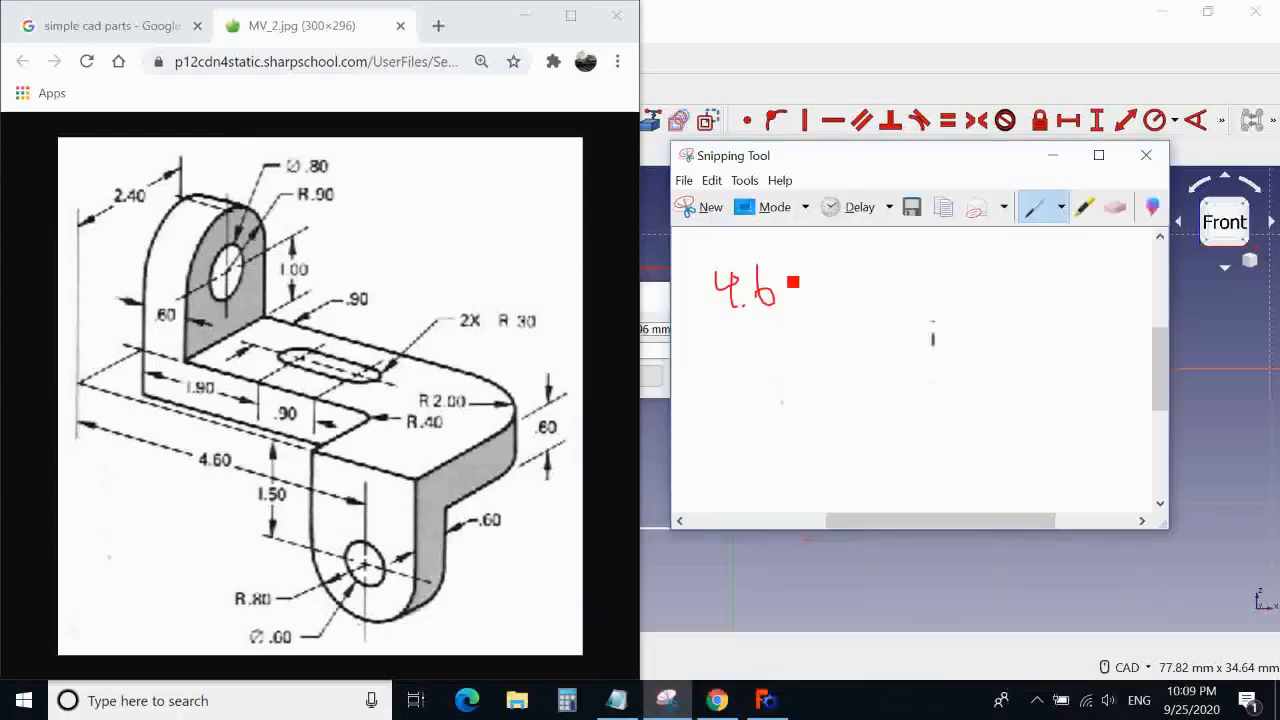
mouse_move(792, 272)
left_mouse_down()
mouse_move(790, 305)
mouse_move(806, 300)
left_mouse_up()
left_click_drag(707, 309, 709, 327)
mouse_move(701, 318)
left_mouse_down()
mouse_move(786, 363)
mouse_move(820, 363)
left_mouse_up()
left_click_drag(723, 385, 931, 382)
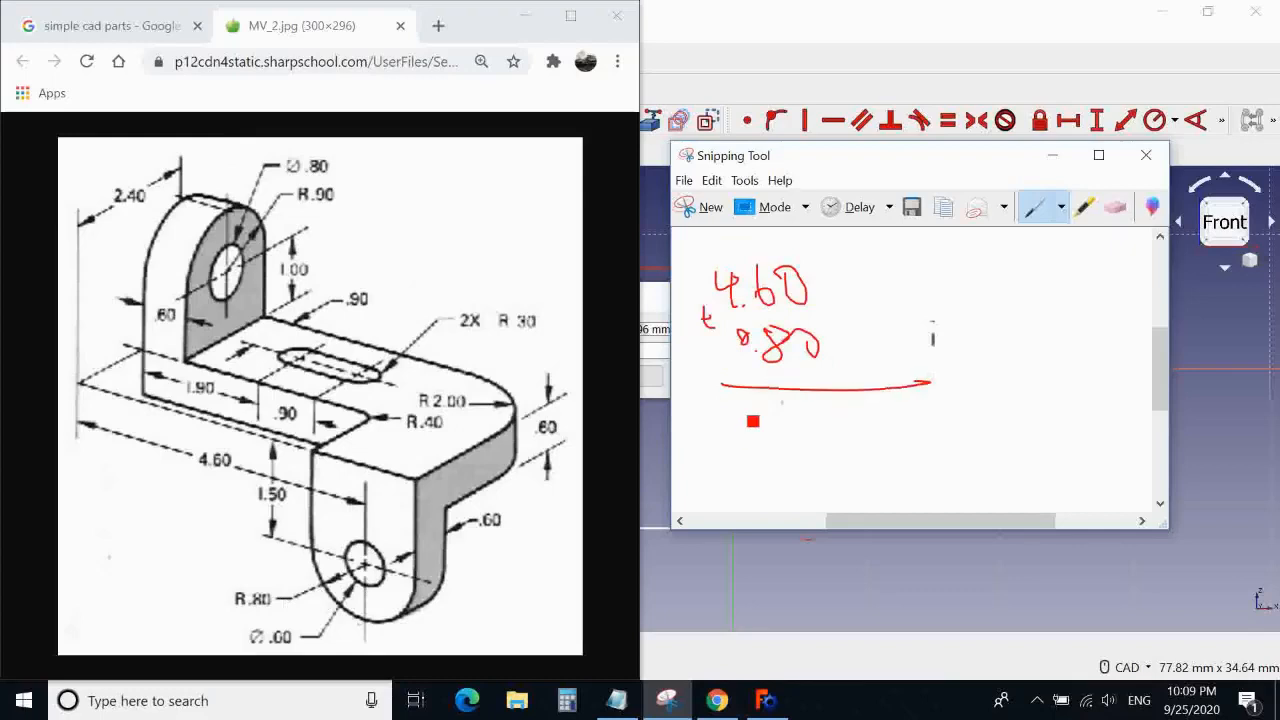
mouse_move(753, 421)
left_mouse_down()
mouse_move(737, 429)
mouse_move(744, 447)
mouse_move(809, 426)
mouse_move(801, 450)
mouse_move(907, 450)
left_mouse_up()
left_click(766, 449)
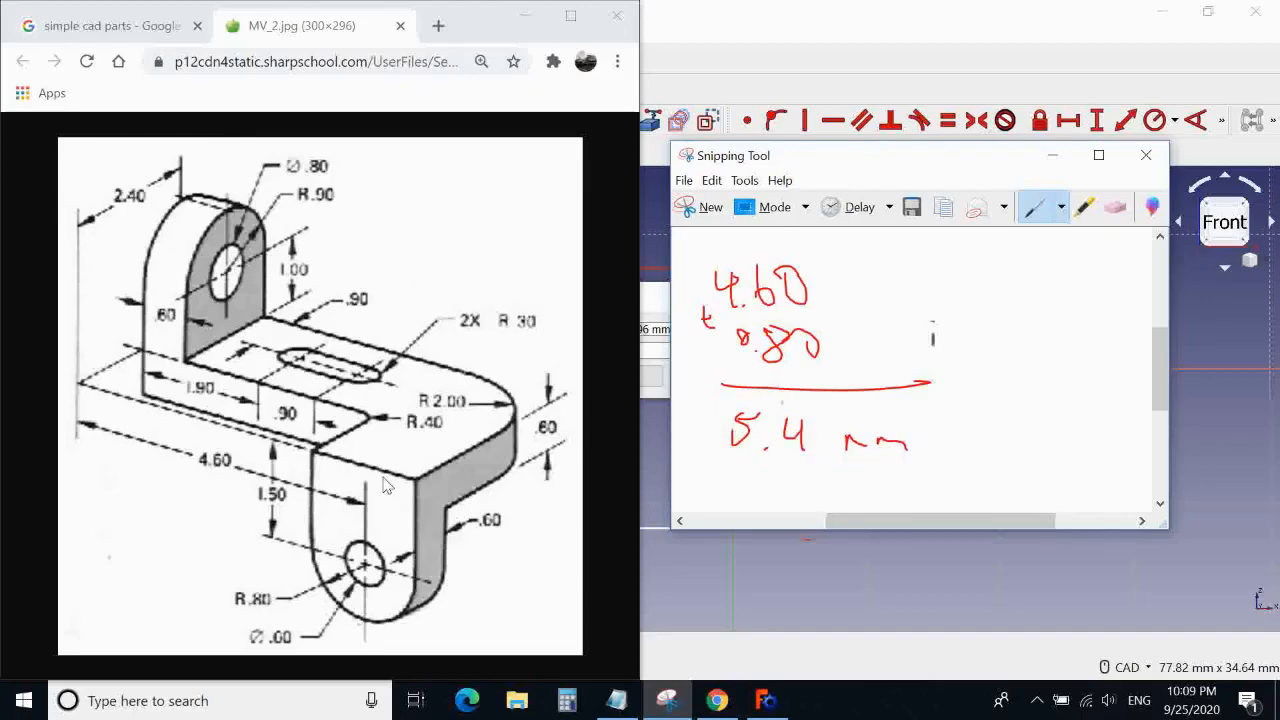
left_click(1052, 155)
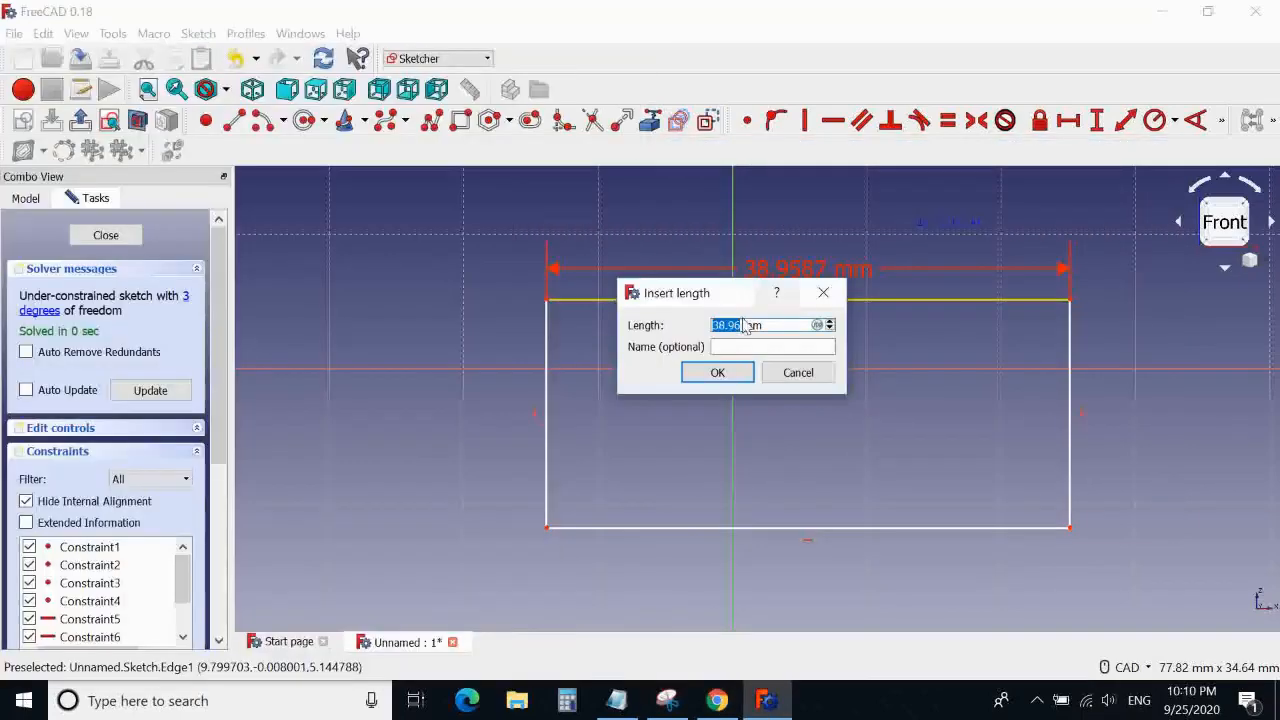
Check the sum written on the snip and set the length of the rectangle's upper edge to 5.4 mm
left_click(666, 700)
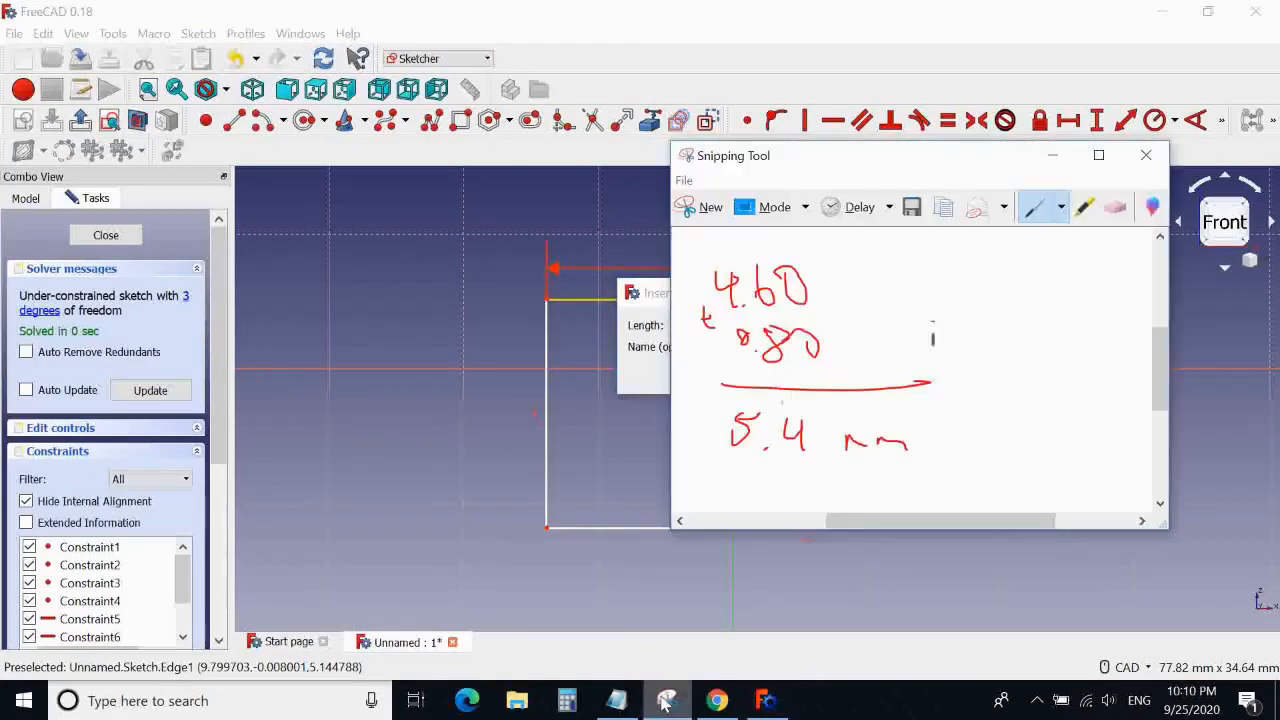
left_click(660, 703)
type("5.4")
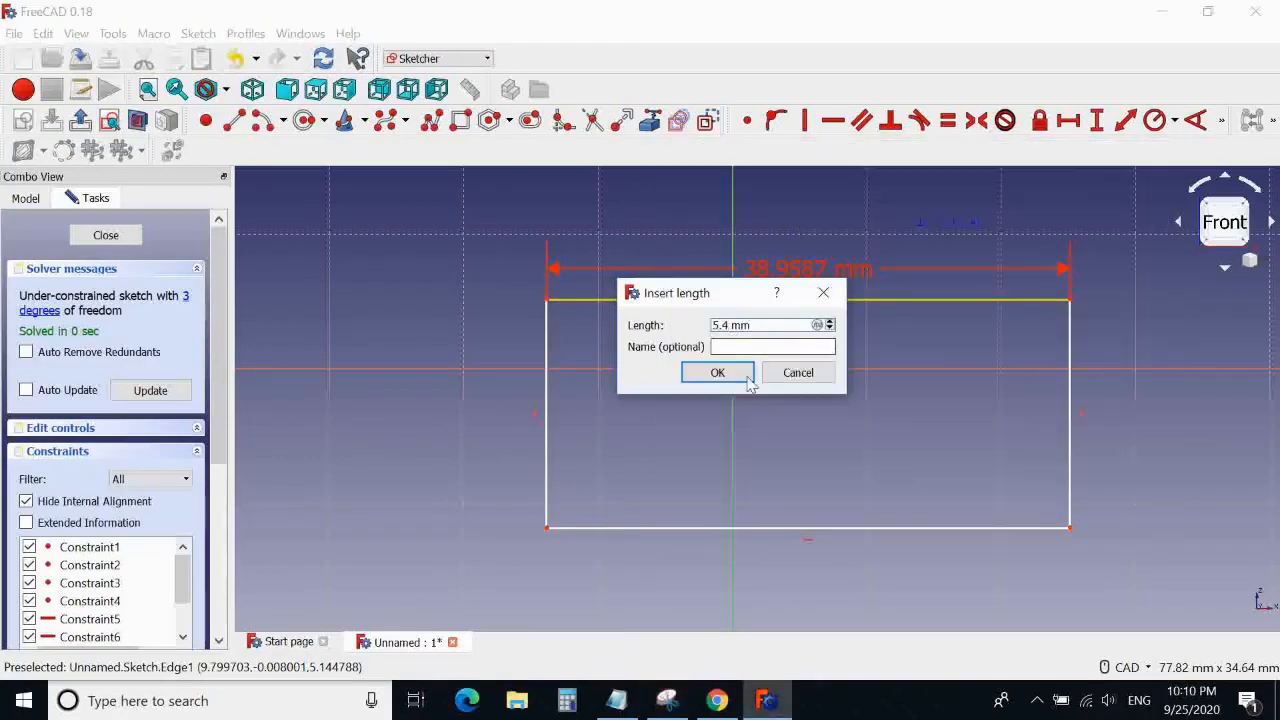
left_click(749, 383)
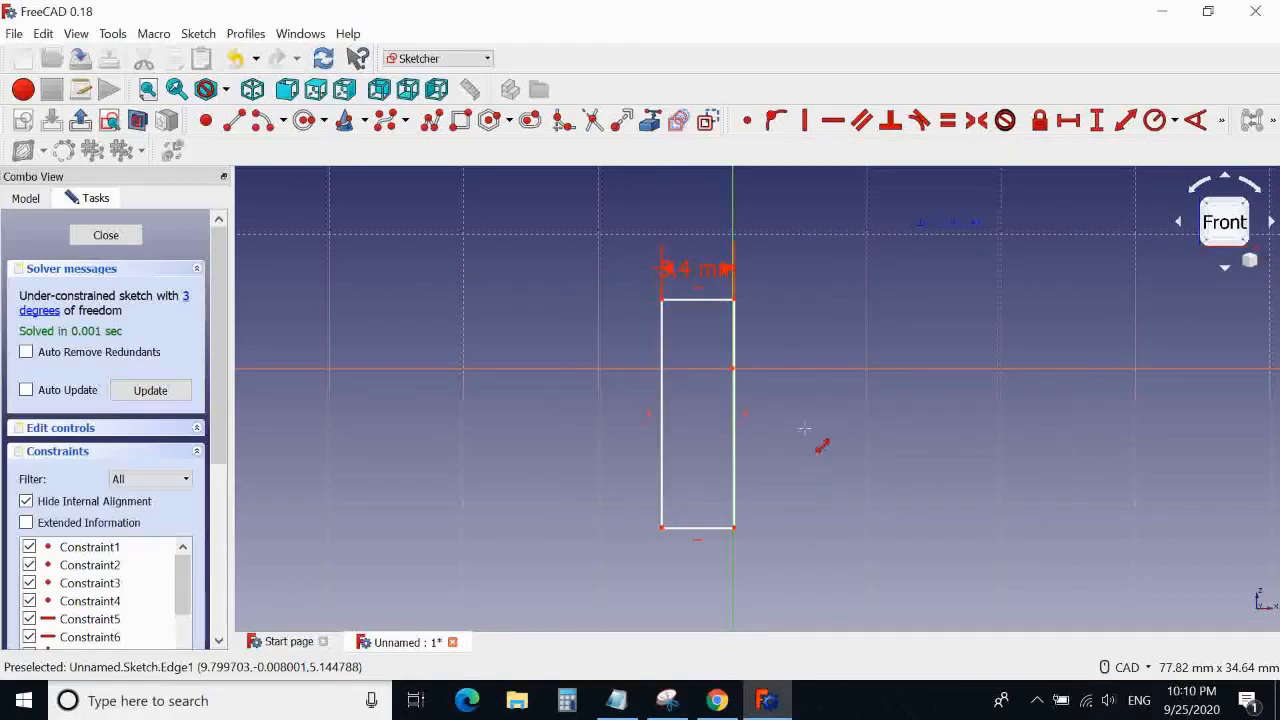
Look up the plate thickness in the bracket drawing and constrain the rectangle's right vertical edge to 0.6 mm
mouse_move(843, 343)
middle_mouse_down()
mouse_move(843, 383)
mouse_move(905, 272)
middle_mouse_up()
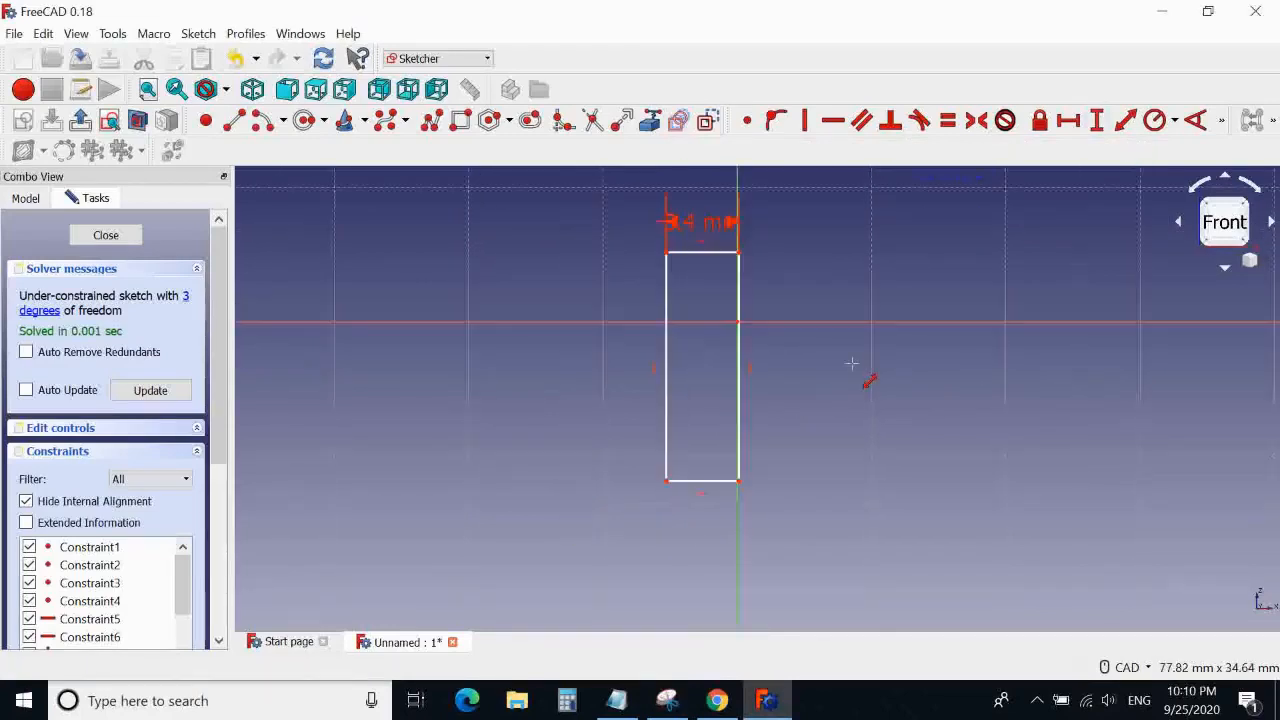
scroll(763, 374, "up", 6)
scroll(833, 337, "down", 5)
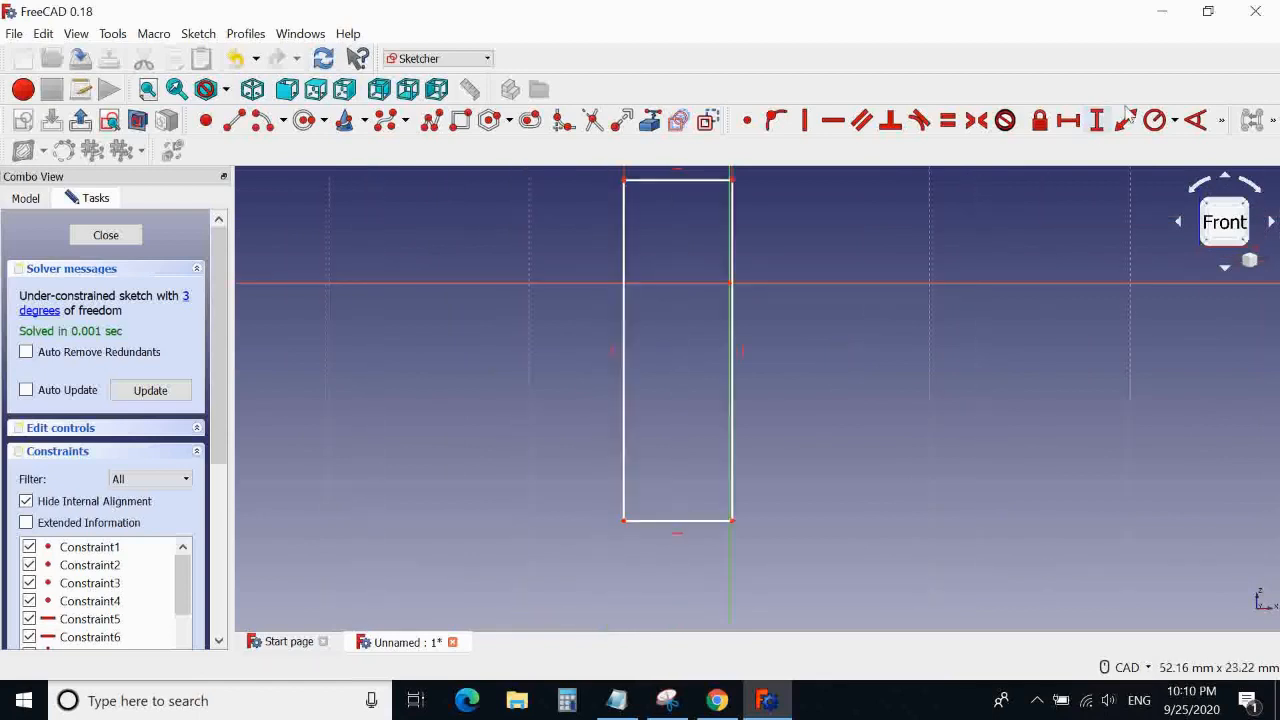
left_click(1125, 120)
left_click(732, 388)
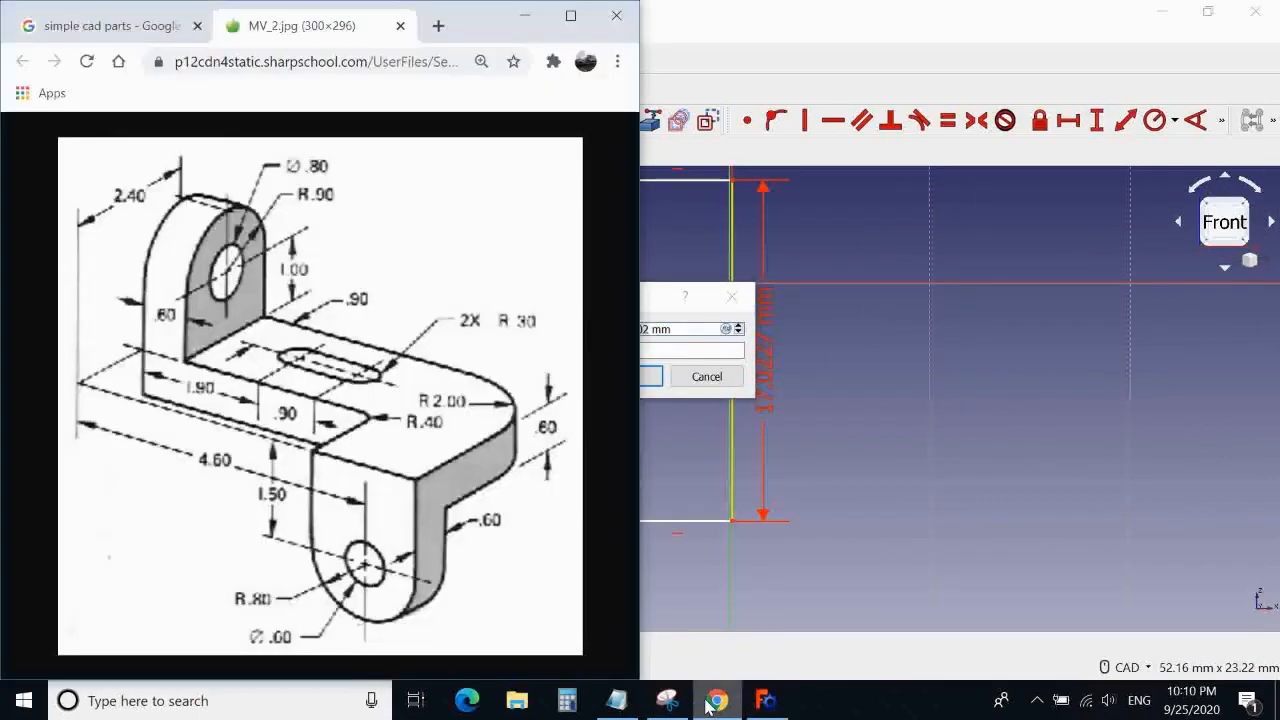
left_click(717, 700)
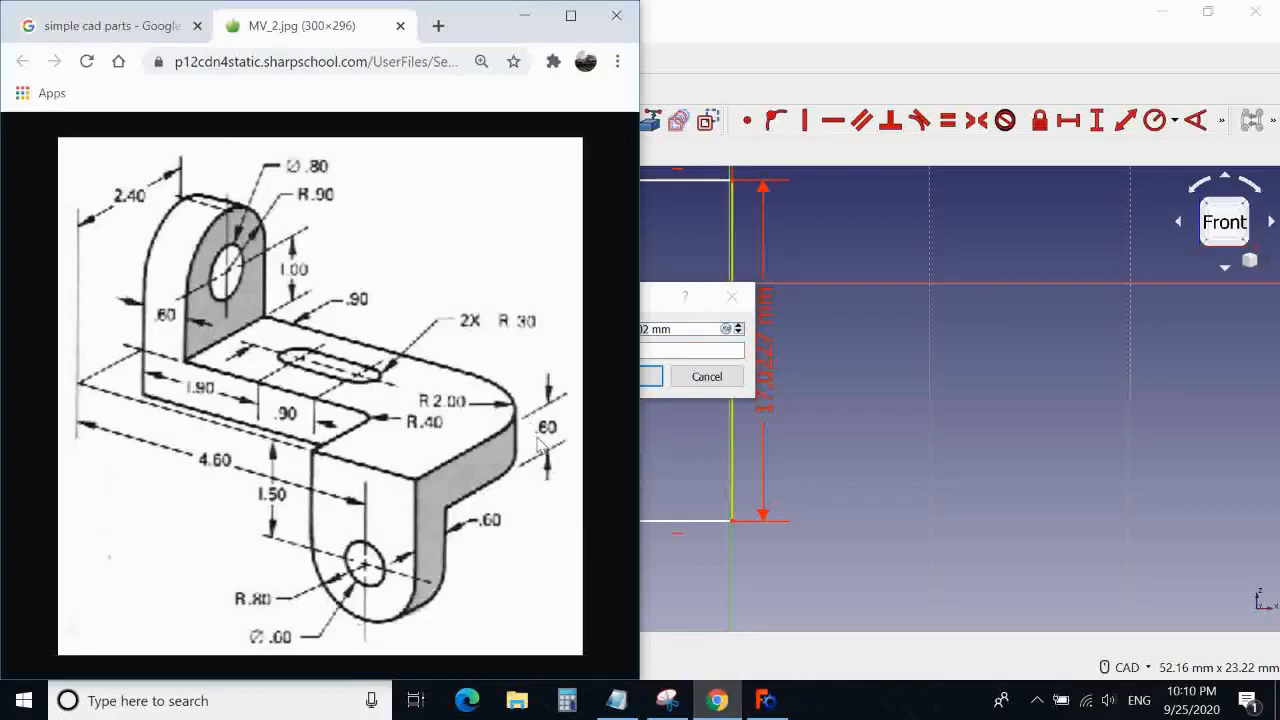
left_click(651, 316)
type("0.6")
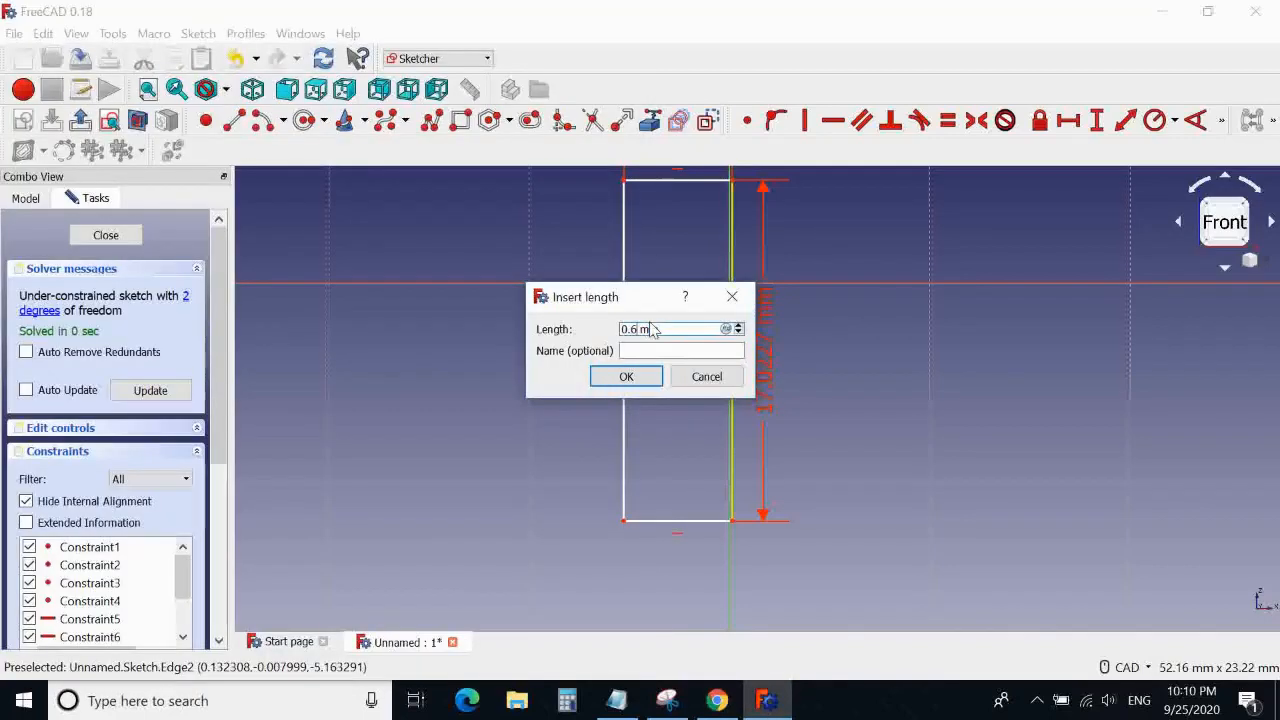
left_click(632, 377)
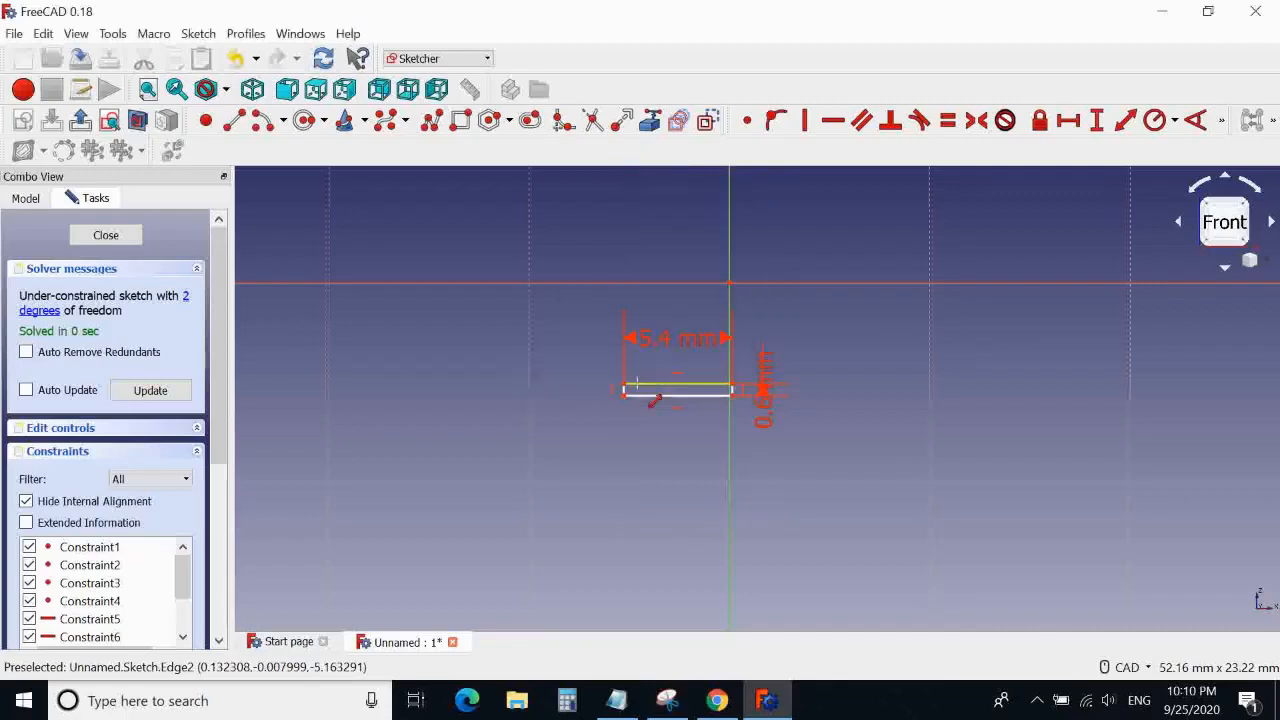
Move the rectangle up and across so that it straddles the vertical axis just below the horizontal axis
middle_click_drag(817, 458, 830, 414)
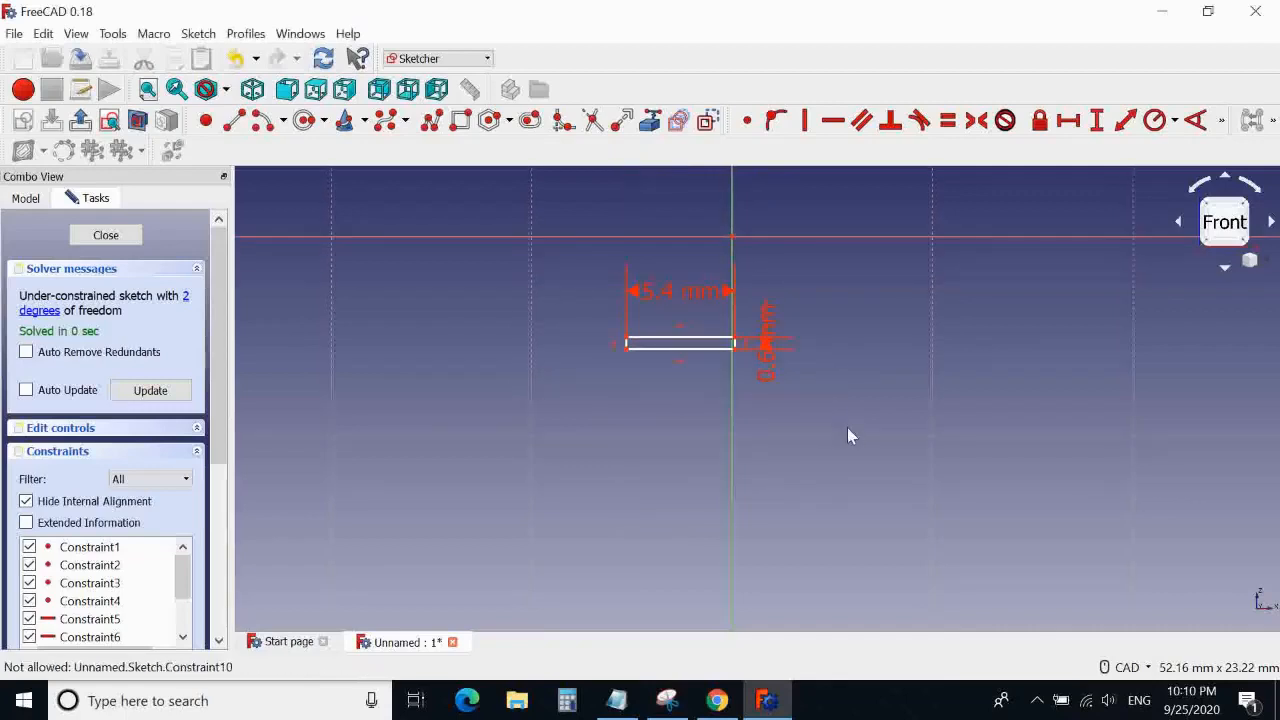
scroll(848, 428, "up", 6)
middle_click_drag(601, 283, 842, 477)
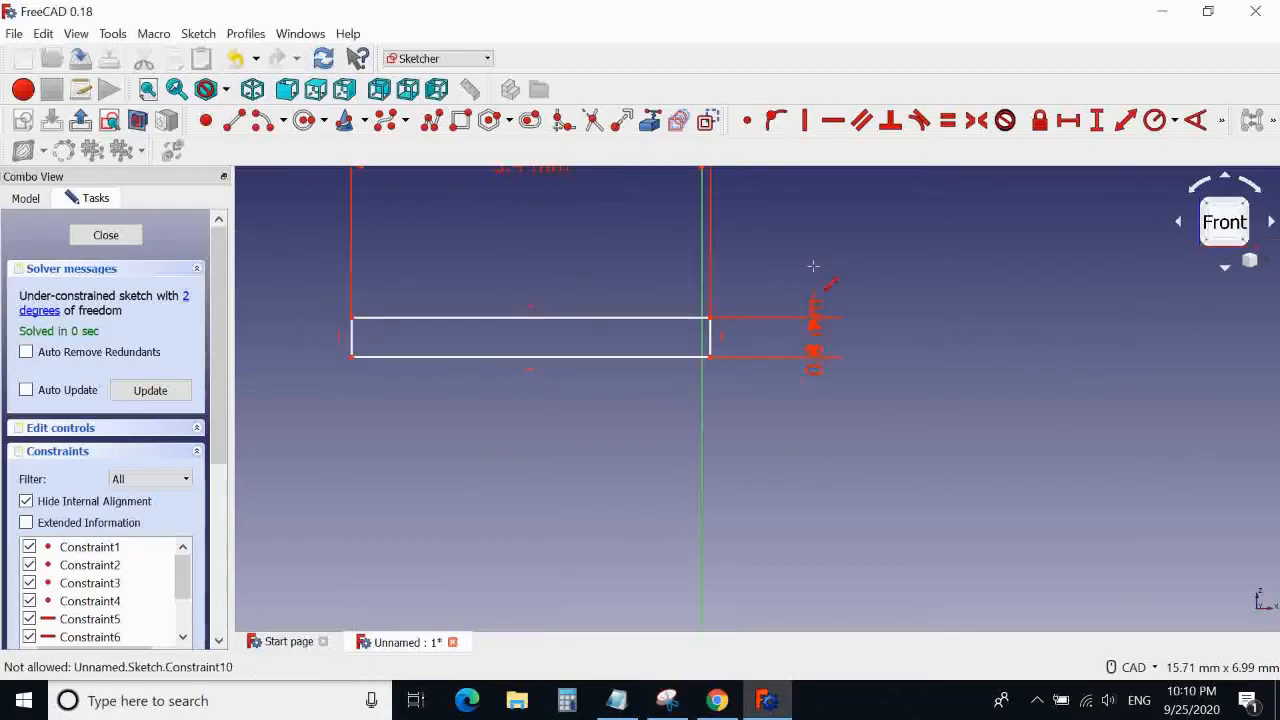
middle_click_drag(792, 229, 796, 280)
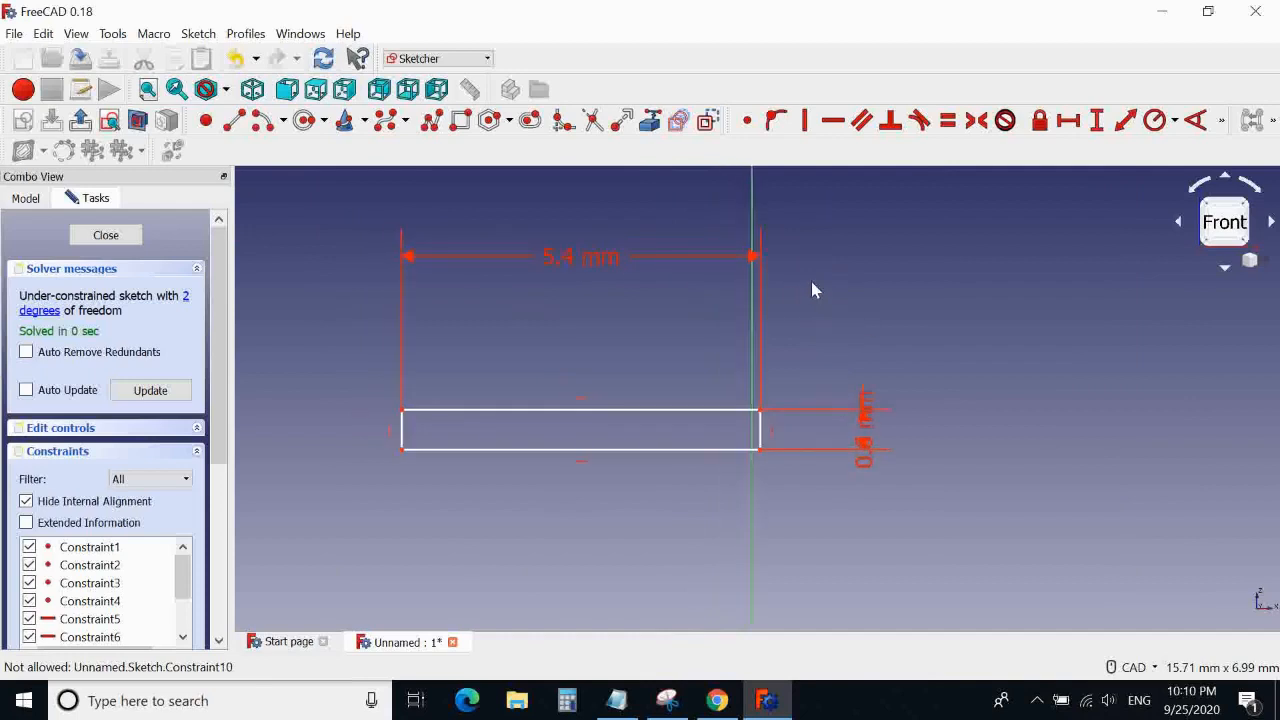
mouse_move(645, 411)
left_mouse_down()
mouse_move(697, 346)
mouse_move(740, 242)
left_mouse_up()
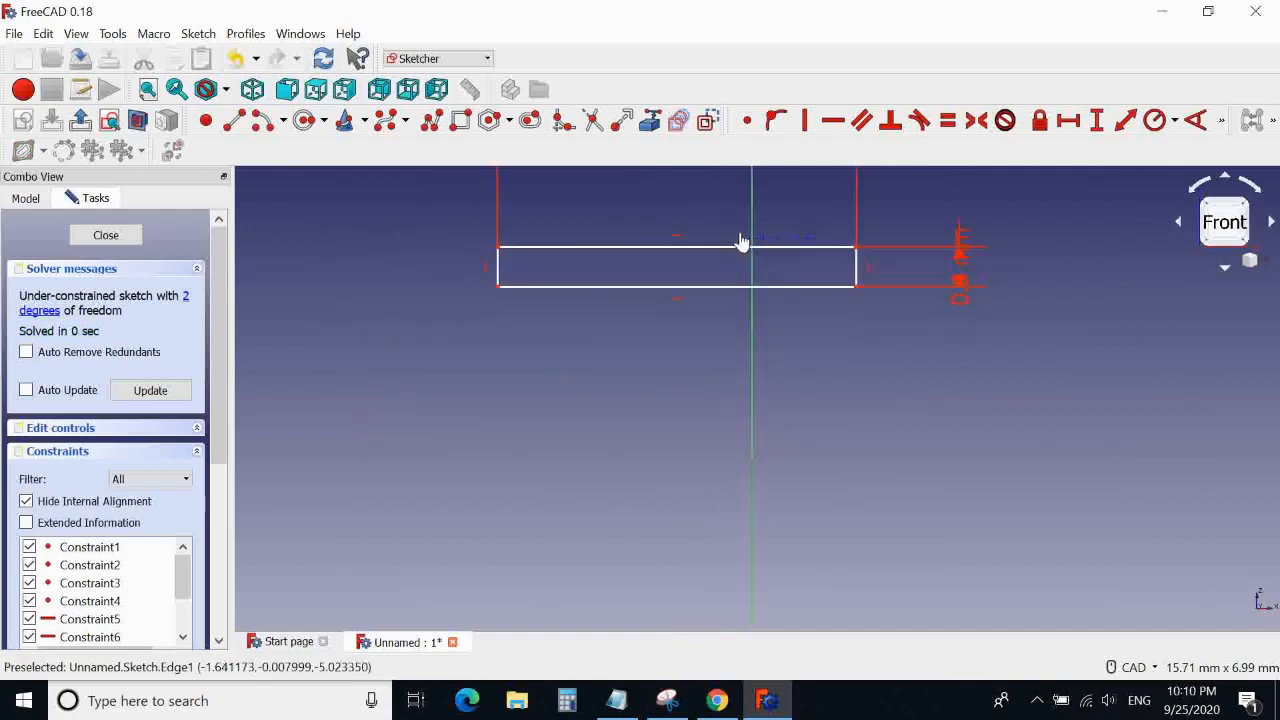
mouse_move(846, 254)
middle_mouse_down()
mouse_move(846, 514)
mouse_move(786, 480)
middle_mouse_up()
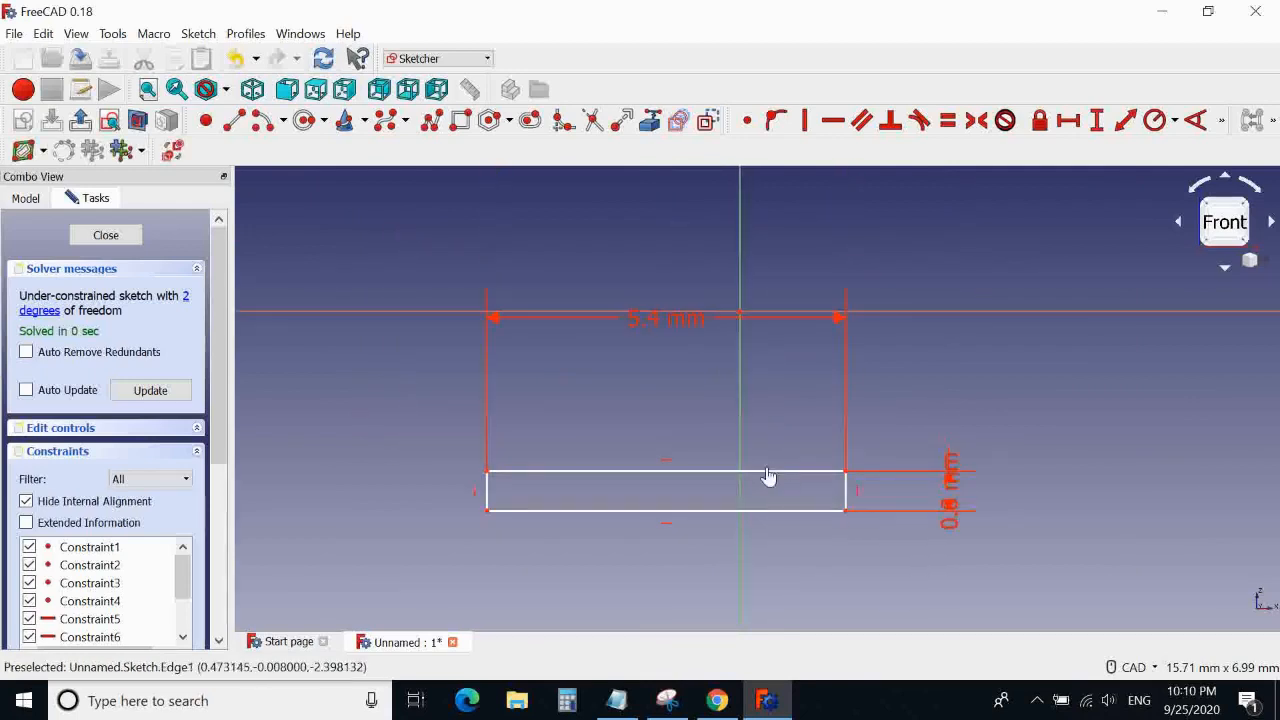
mouse_move(766, 474)
left_mouse_down()
mouse_move(831, 400)
mouse_move(837, 358)
left_mouse_up()
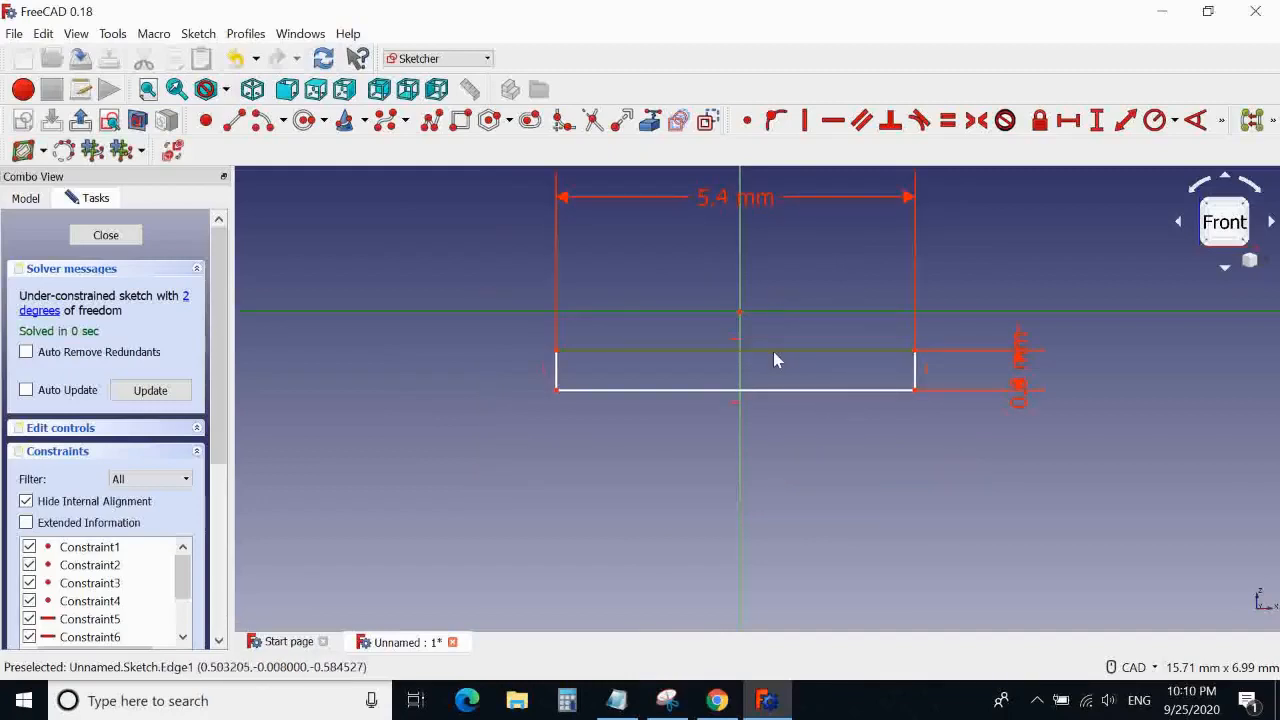
Try to apply coincident constraints between the horizontal axis and the rectangle's upper edge and upper corners
left_click(749, 122)
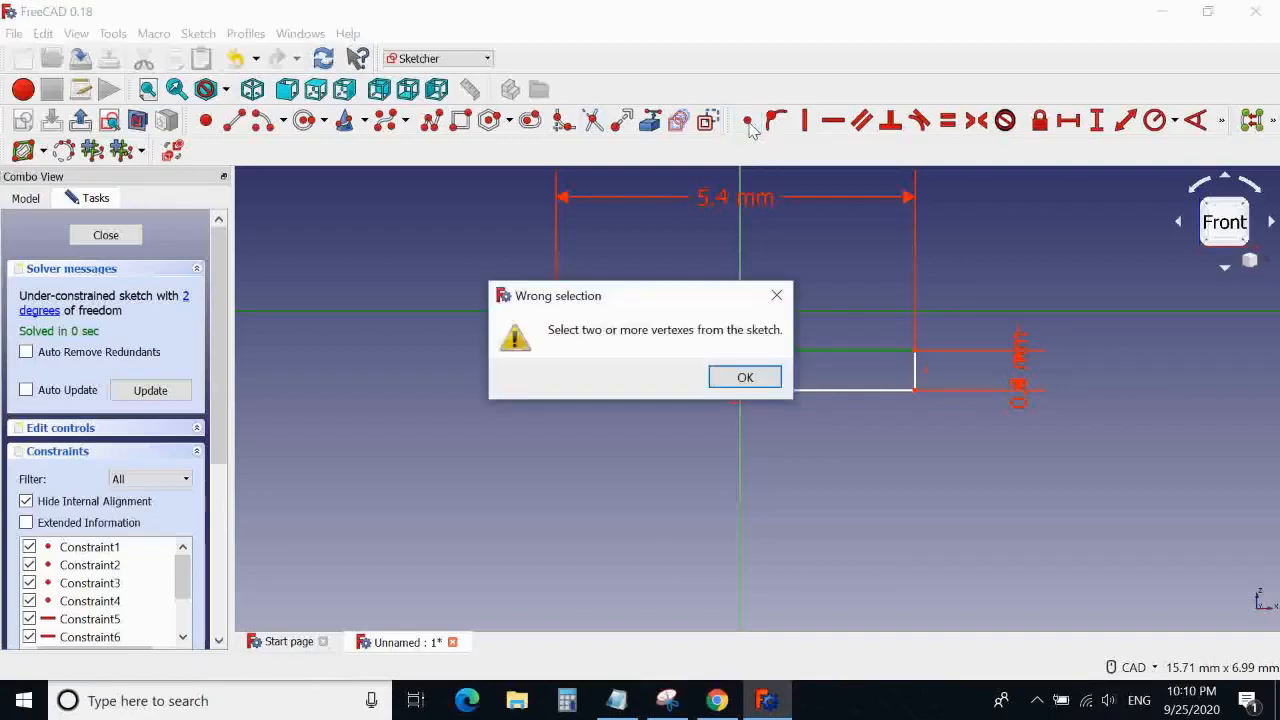
left_click(745, 376)
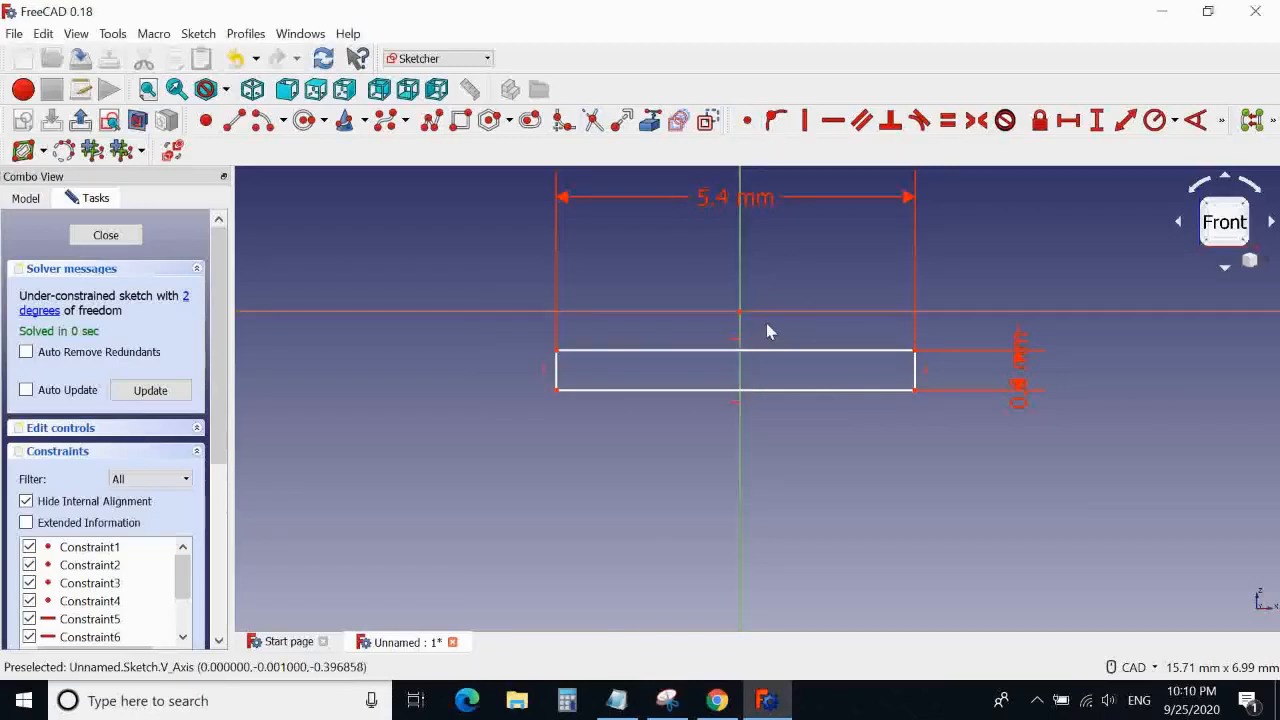
left_click(880, 311)
left_click(749, 121)
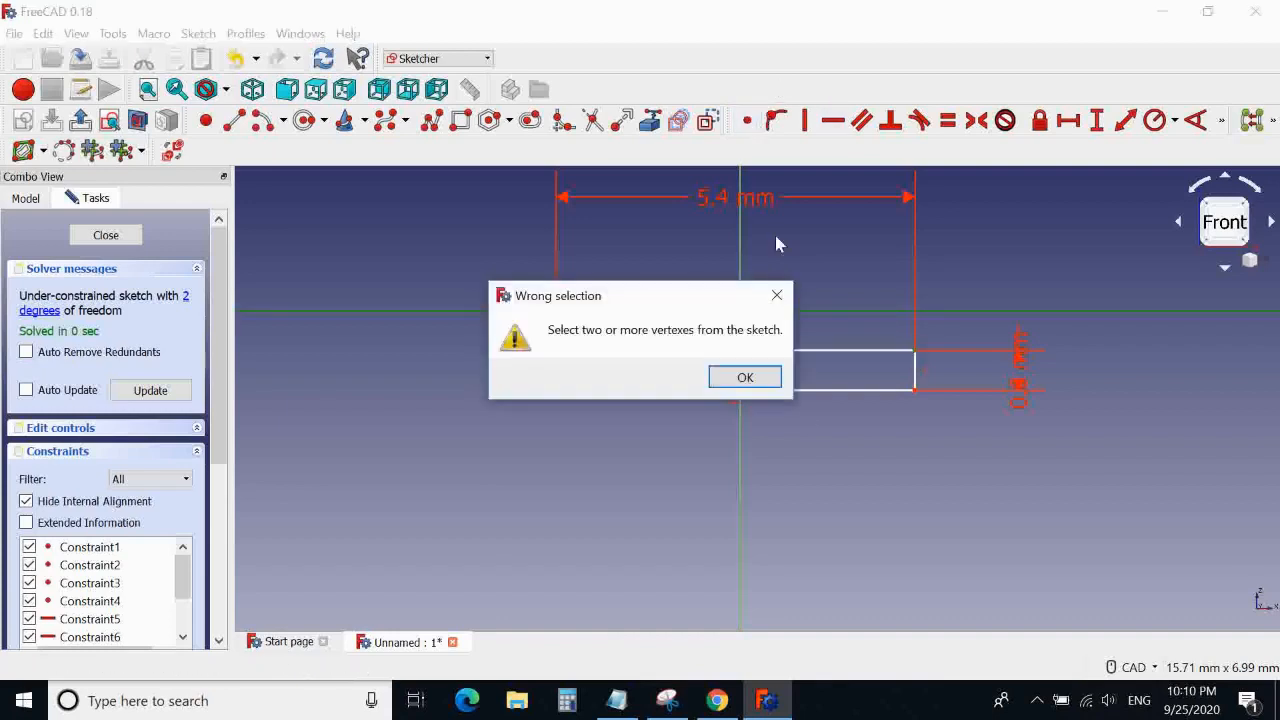
left_click(743, 375)
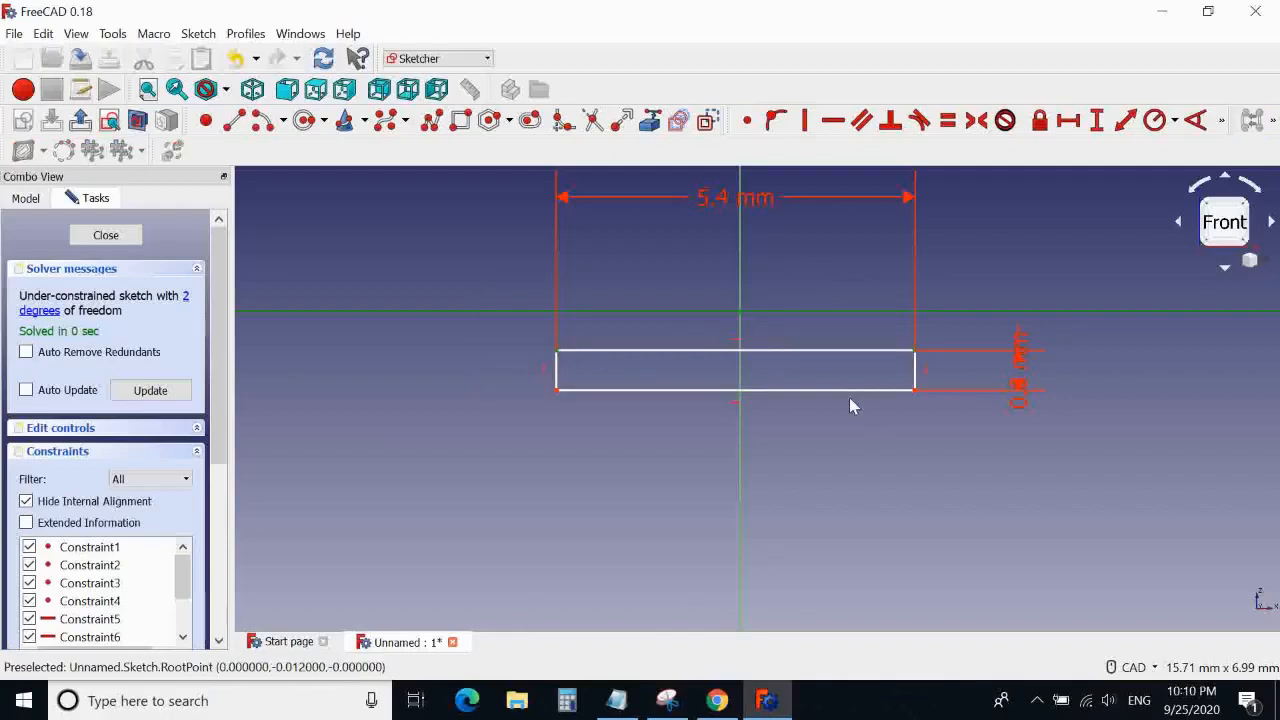
left_click(747, 121)
left_click(738, 376)
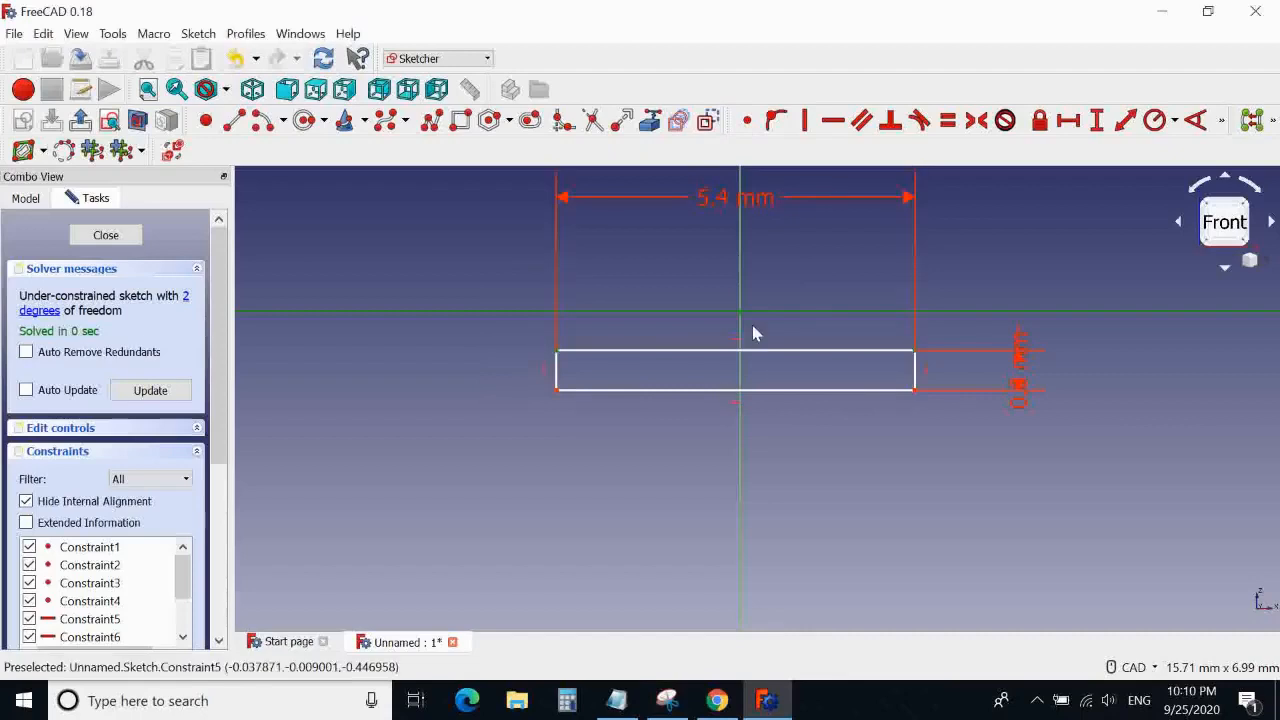
Move the rectangle to the right of the vertical axis and make its upper-left corner coincident with the sketch origin
middle_click_drag(831, 263, 689, 295)
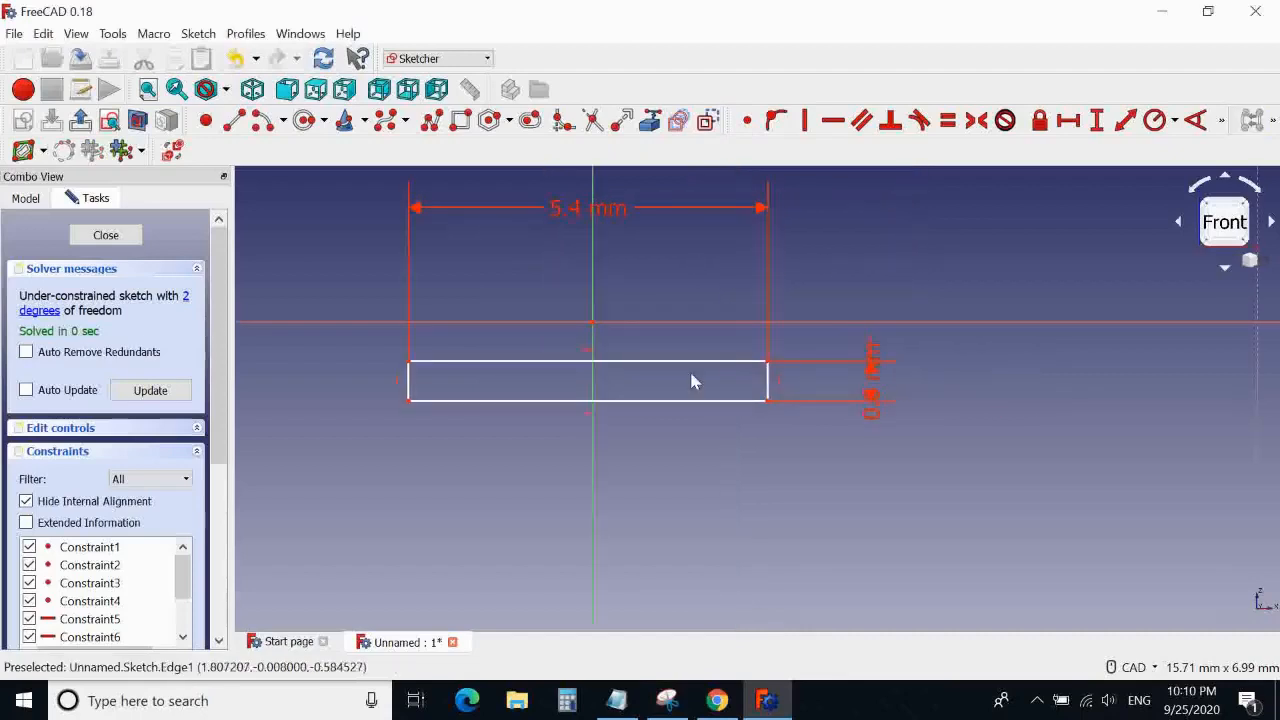
mouse_move(677, 366)
left_mouse_down()
mouse_move(929, 357)
mouse_move(897, 362)
left_mouse_up()
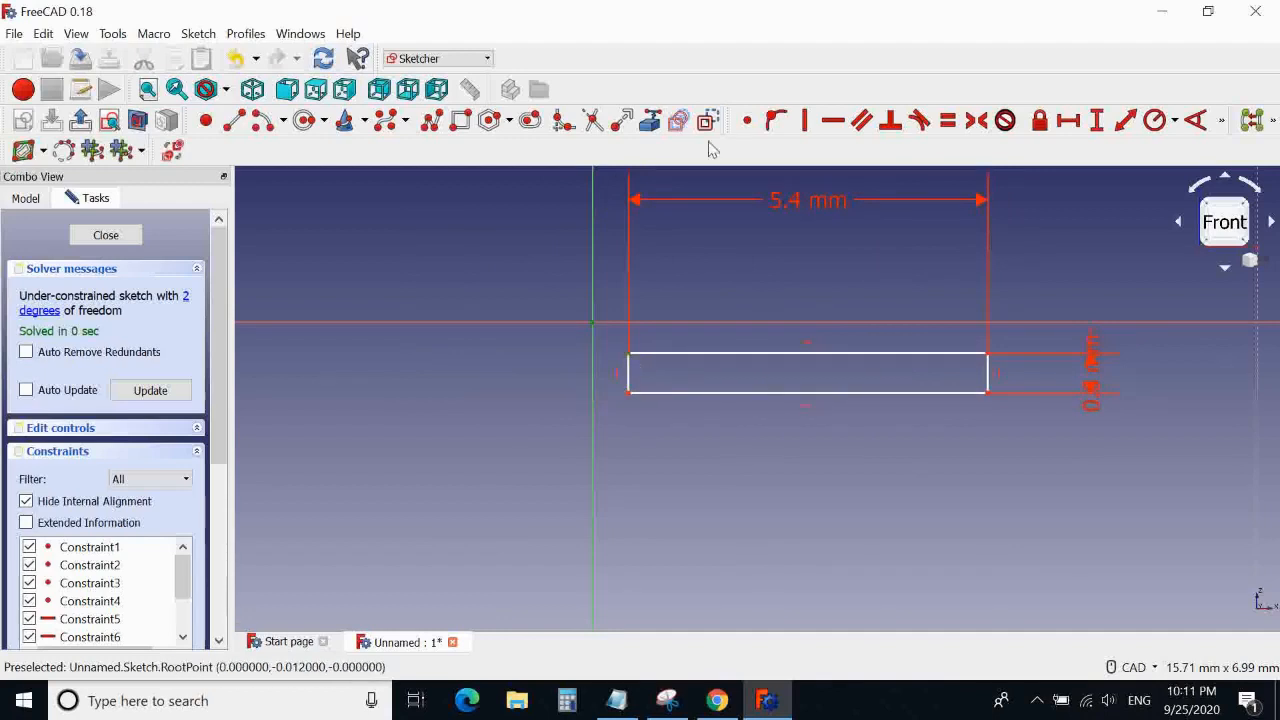
left_click(747, 120)
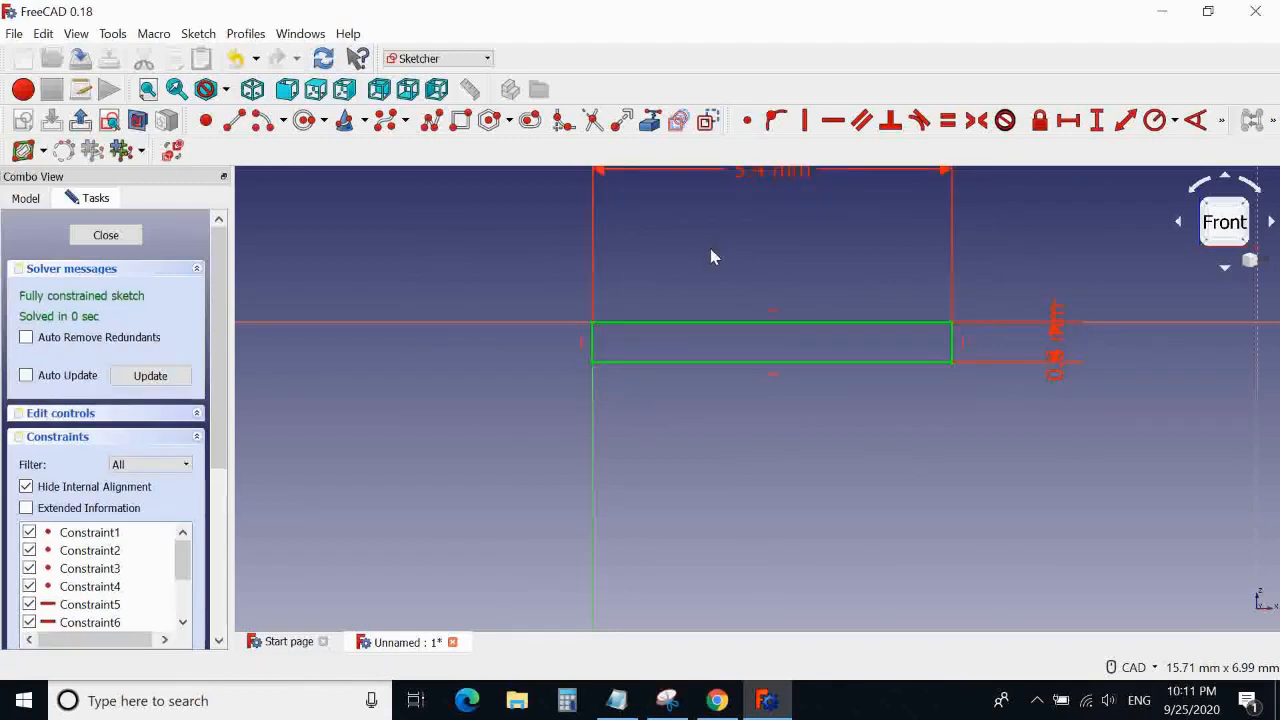
Reposition the 0.6 mm dimension label below and to the right of the rectangle, clear of its extension lines
mouse_move(729, 296)
middle_mouse_down()
mouse_move(662, 372)
mouse_move(702, 391)
middle_mouse_up()
scroll(705, 372, "down", 2)
scroll(706, 342, "up", 4)
mouse_move(690, 339)
middle_mouse_down()
mouse_move(644, 236)
mouse_move(670, 387)
middle_mouse_up()
scroll(658, 343, "down", 2)
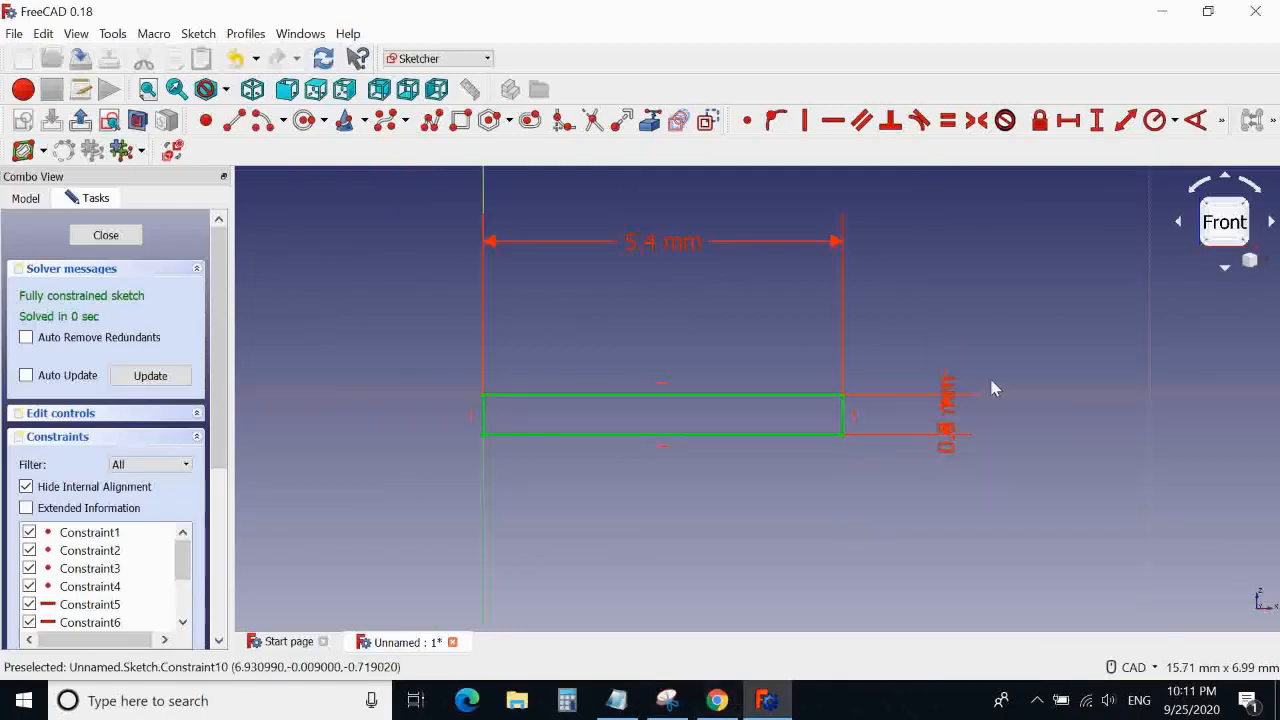
left_click_drag(971, 423, 1031, 538)
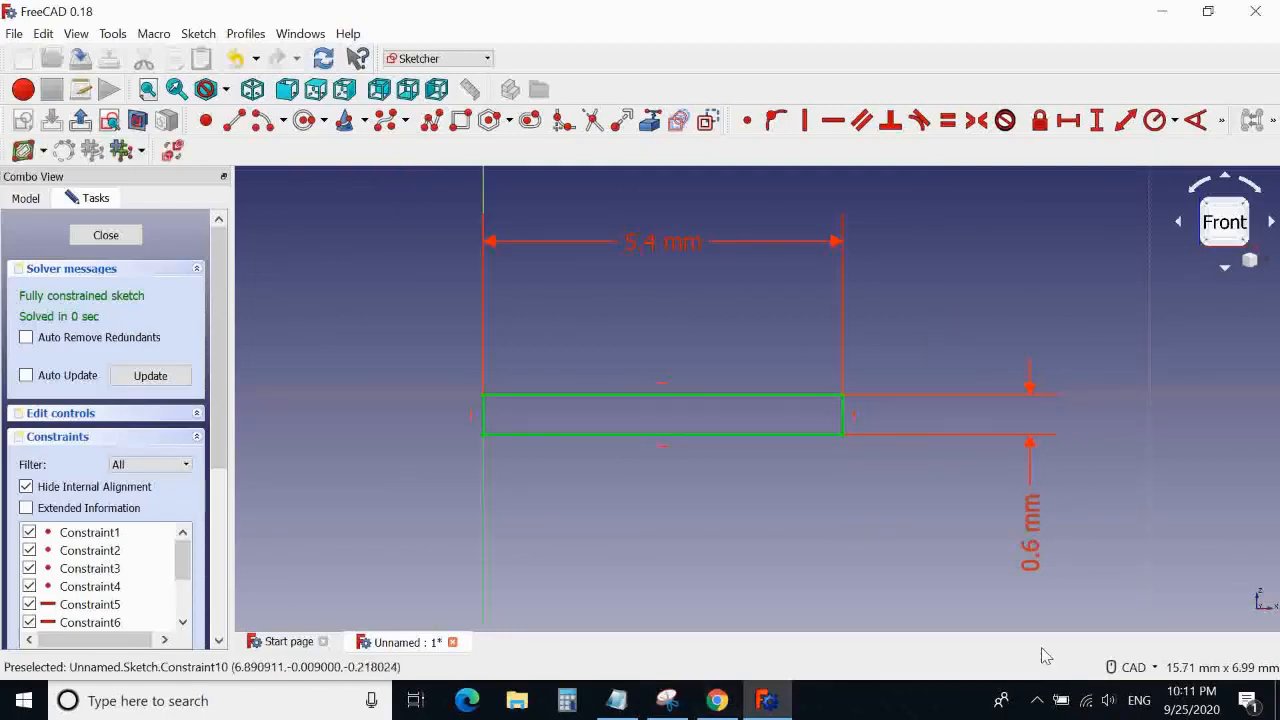
Check the sketch against the bracket drawing, close the sketch and show it in isometric view
left_click(715, 700)
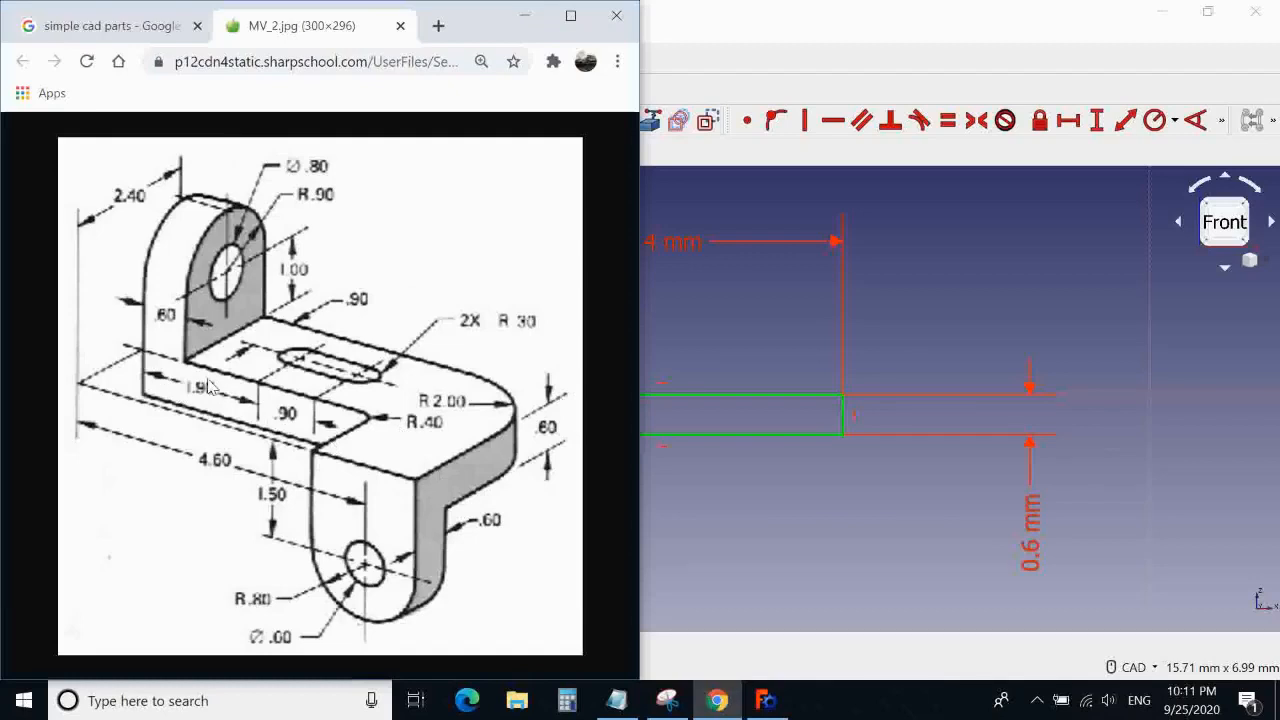
left_click(800, 276)
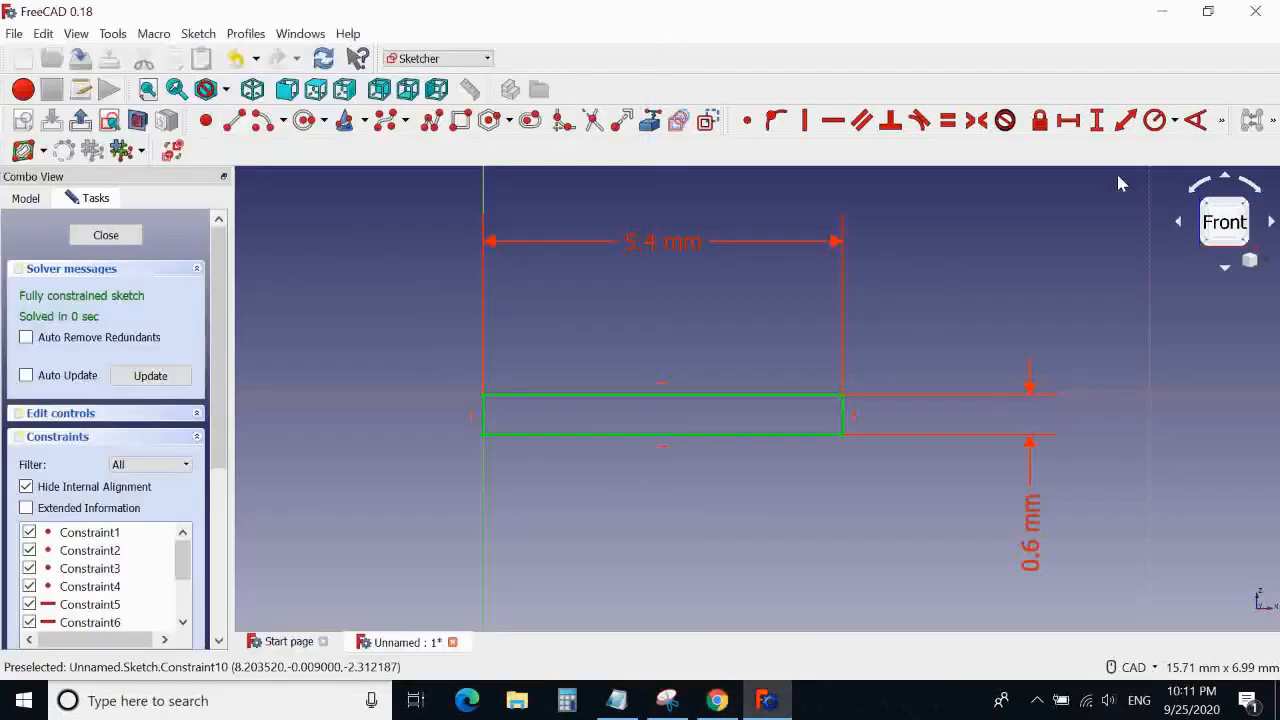
left_click(100, 237)
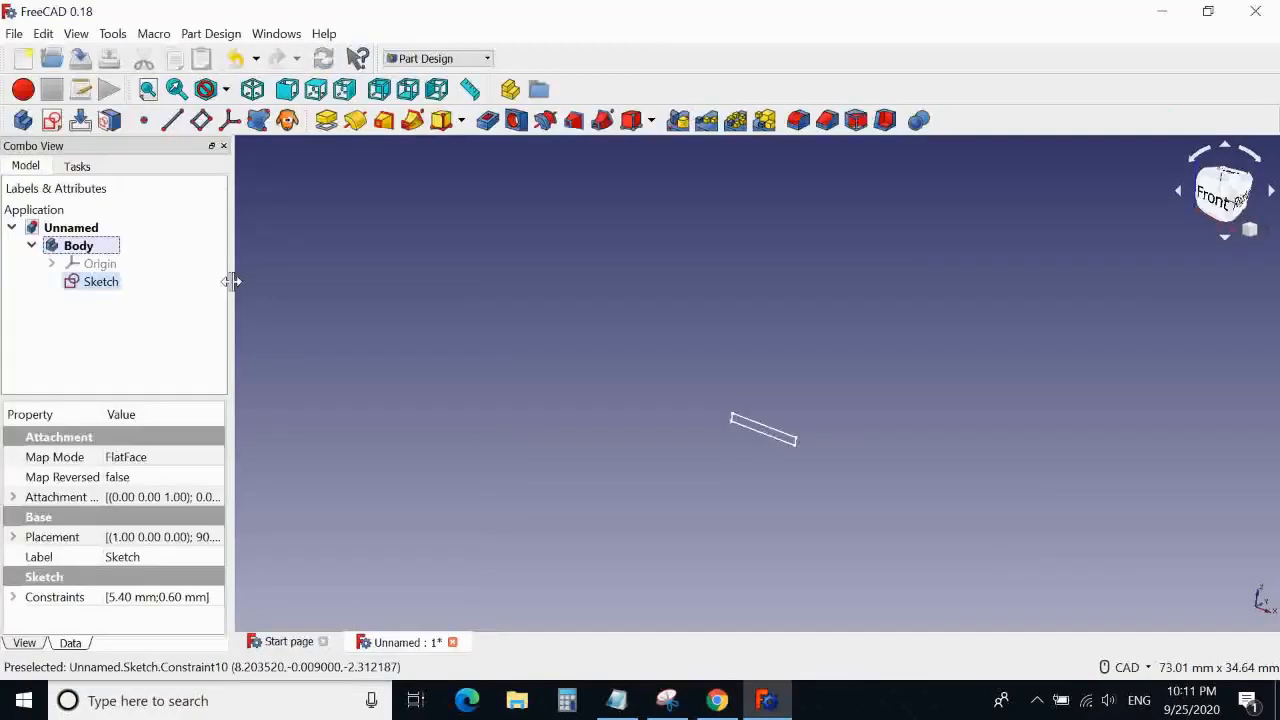
middle_click_drag(677, 348, 948, 335)
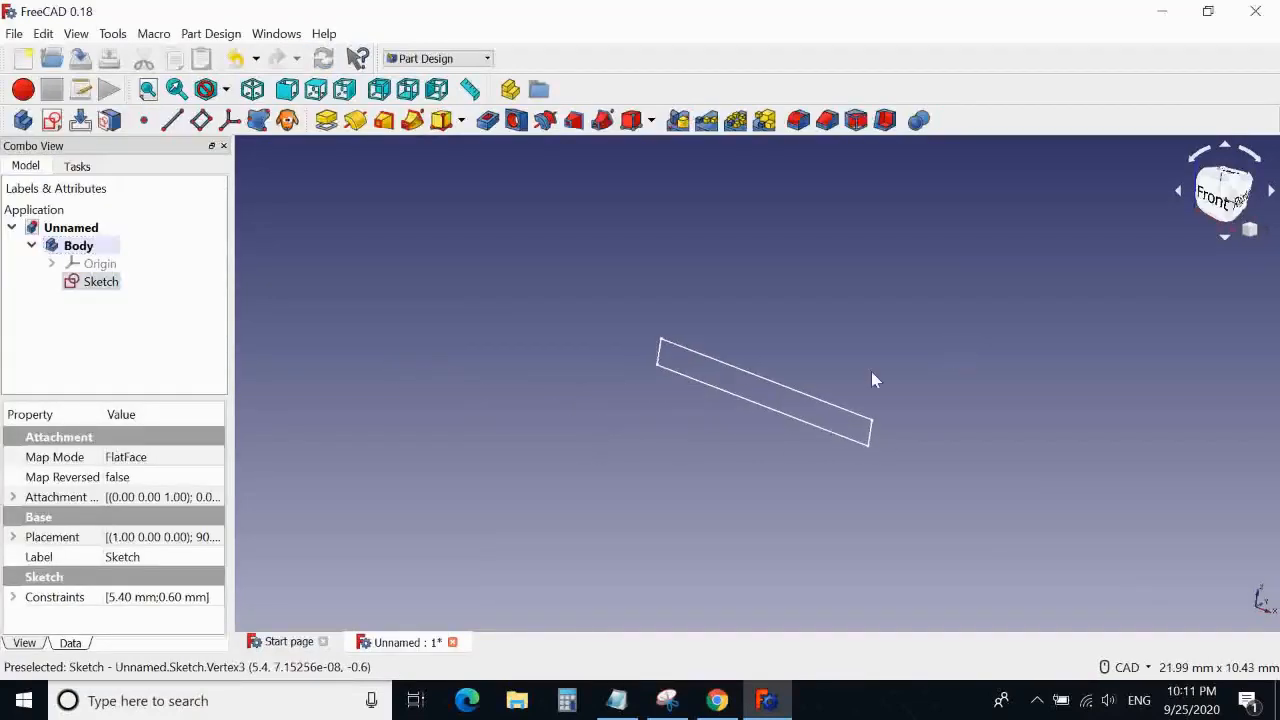
left_click(252, 92)
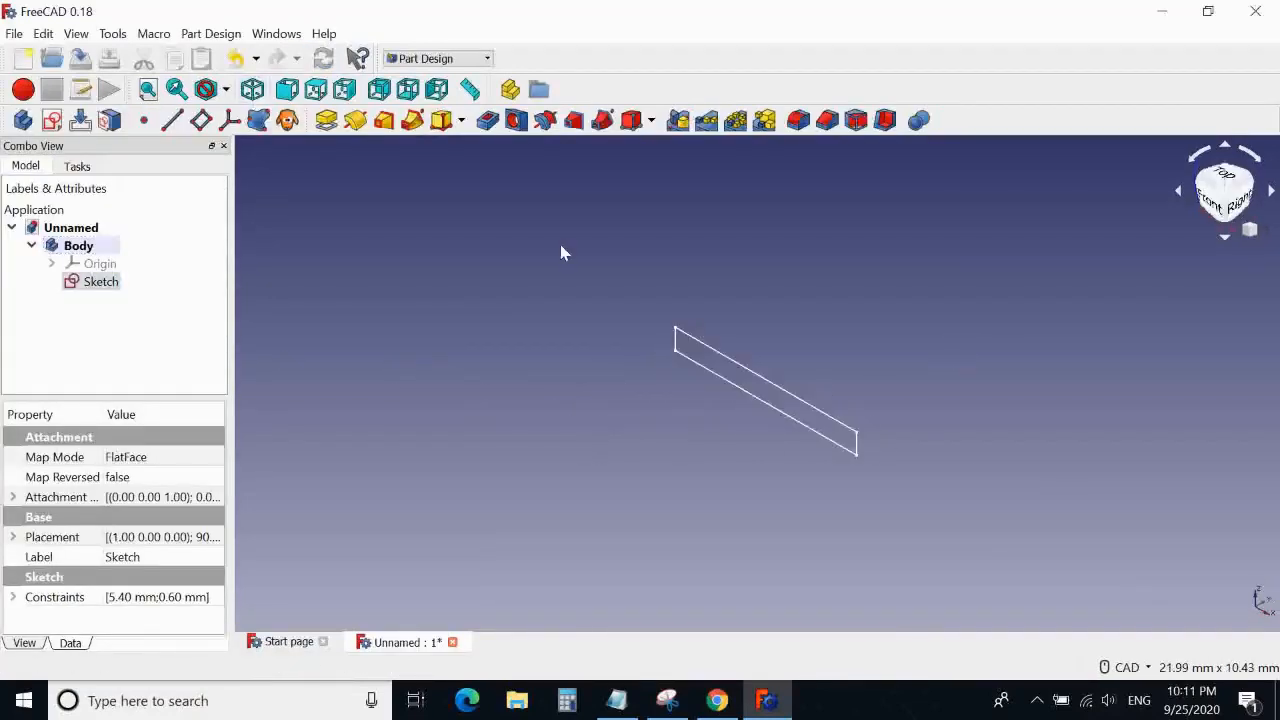
Pad the rectangle sketch with the extrusion direction reversed
left_click(686, 355)
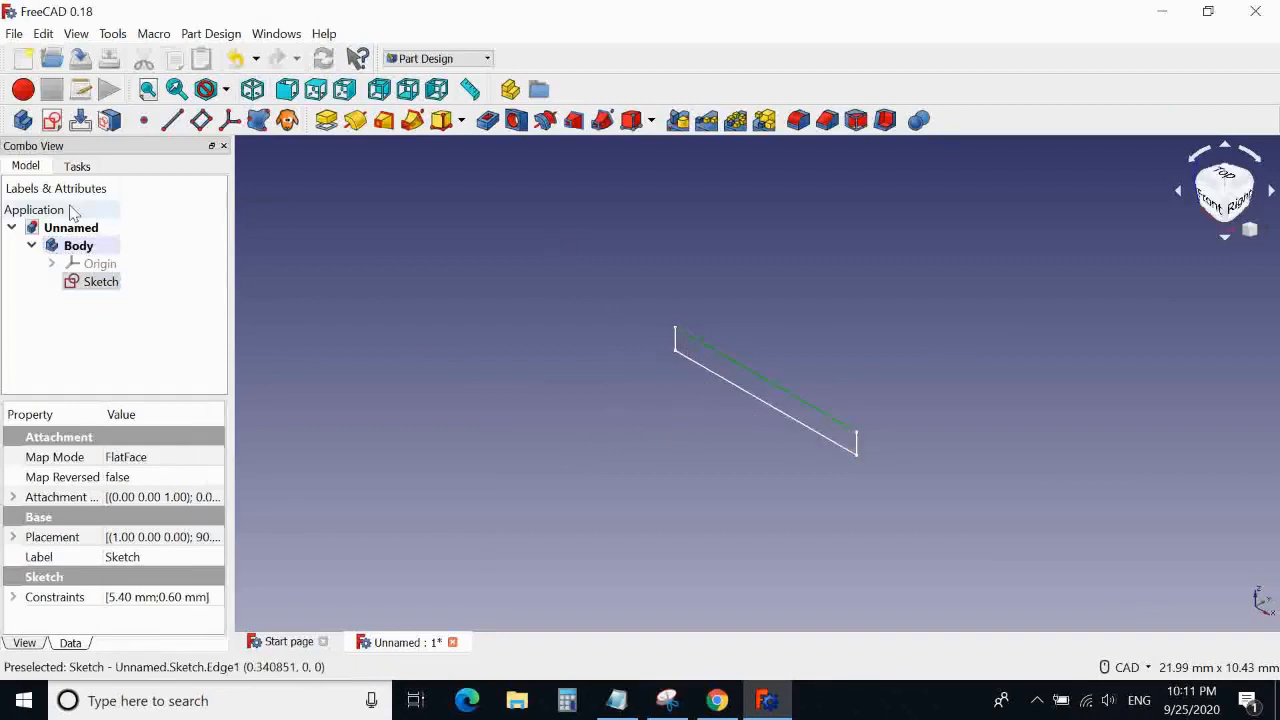
left_click(326, 120)
middle_click_drag(461, 365, 520, 237)
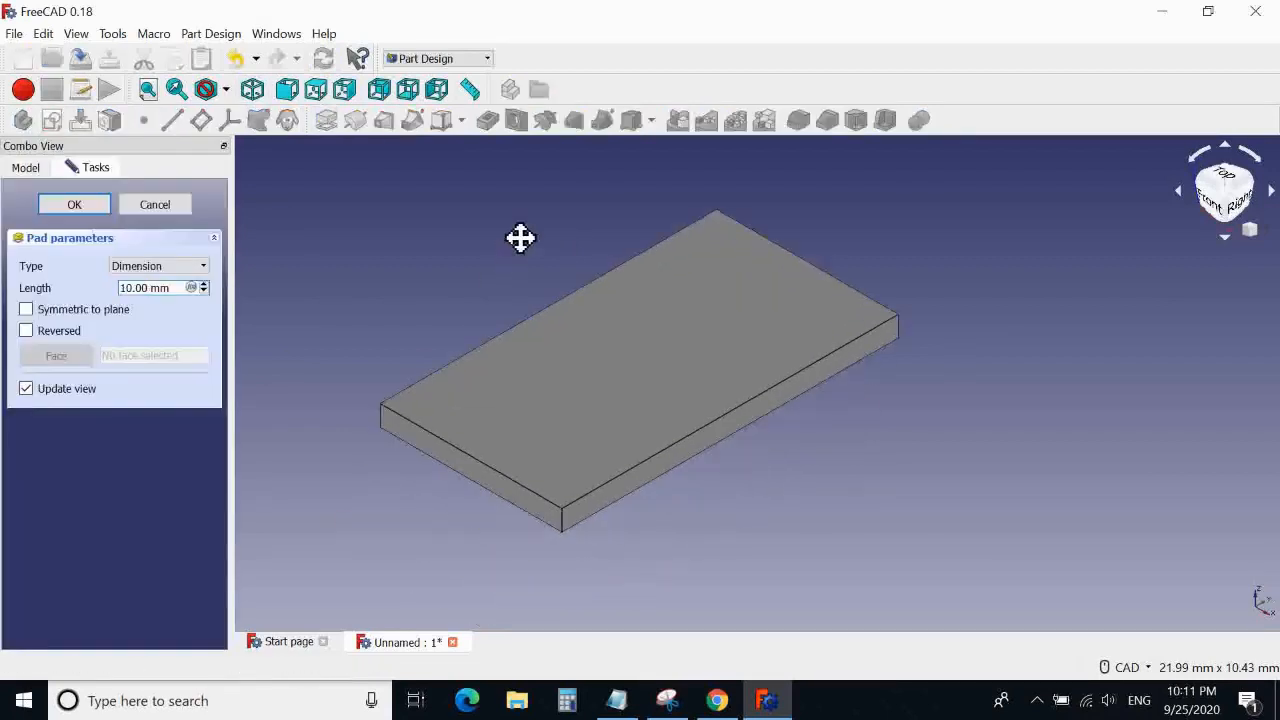
left_click(120, 288)
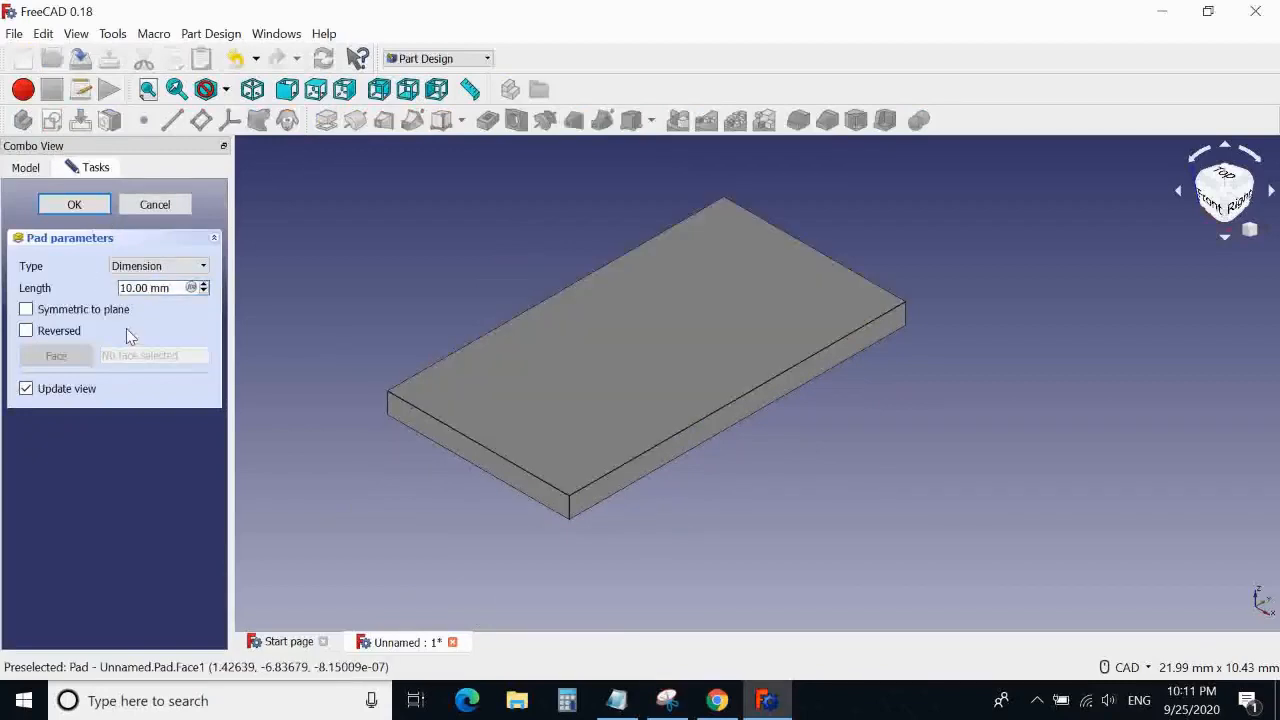
left_click(38, 332)
middle_click_drag(584, 265, 274, 417)
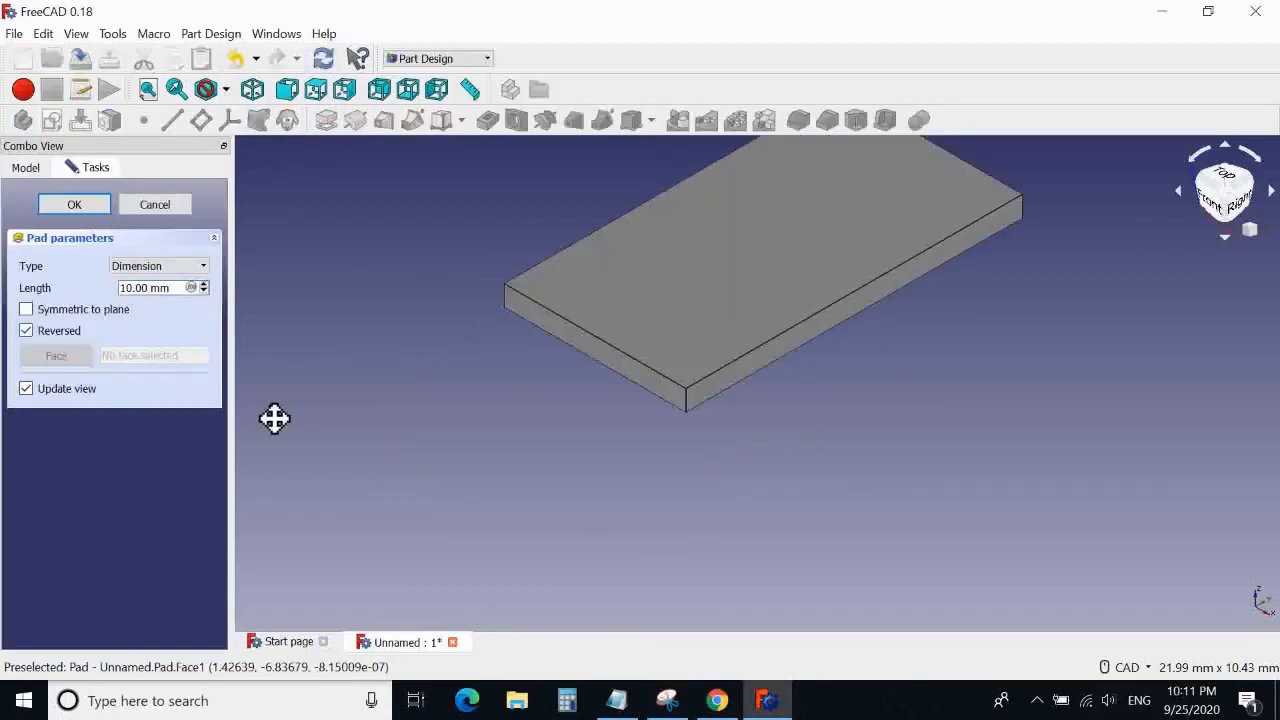
middle_click_drag(479, 259, 394, 317)
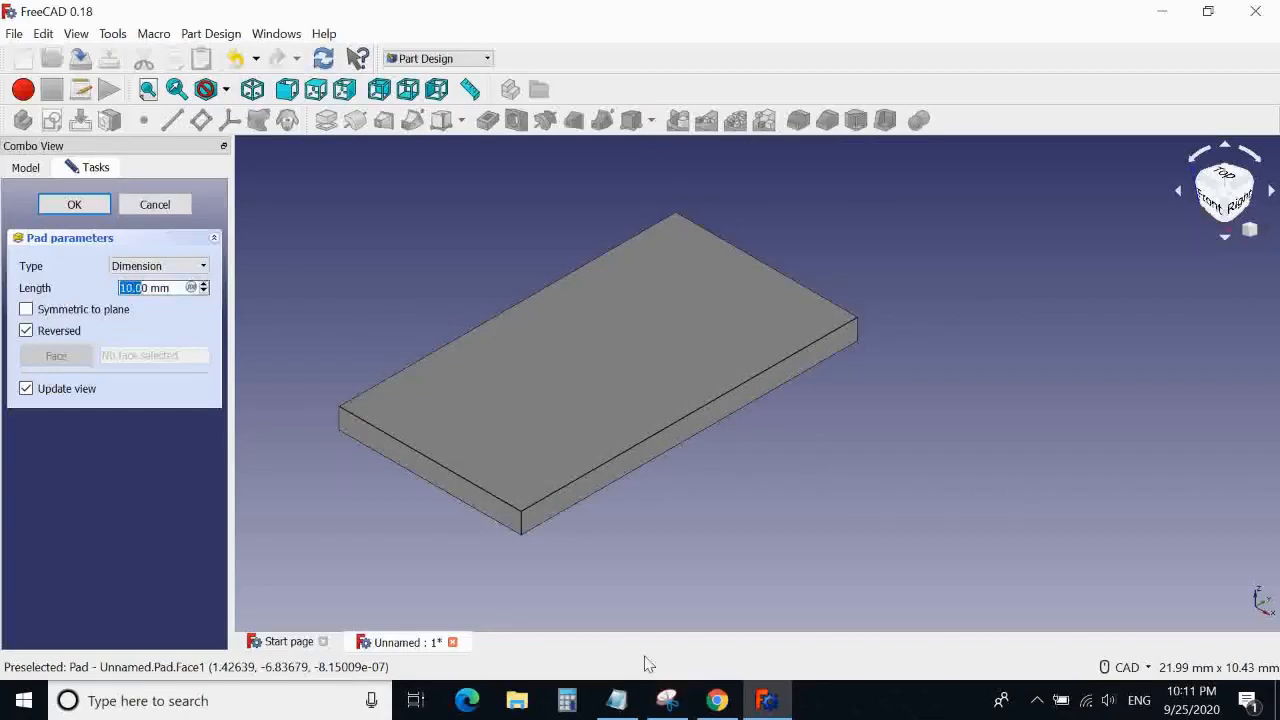
left_click(628, 704)
left_click(632, 708)
left_click(633, 714)
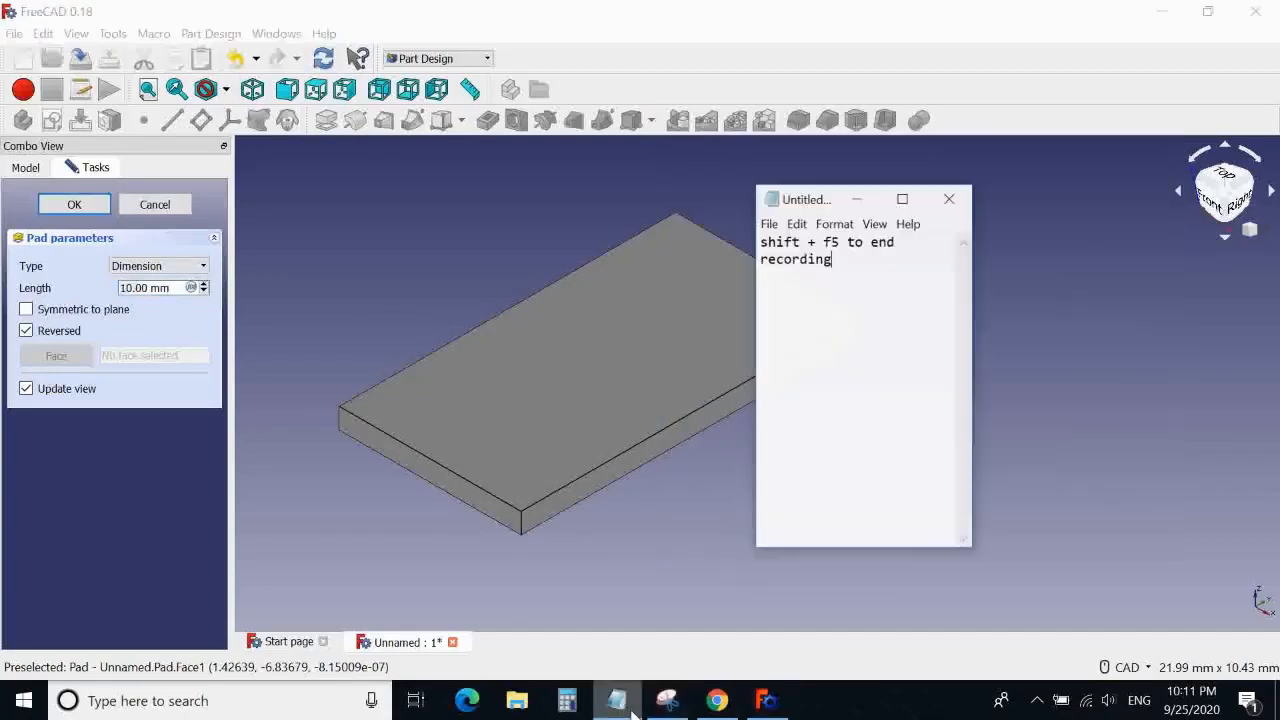
left_click(632, 714)
left_click(632, 709)
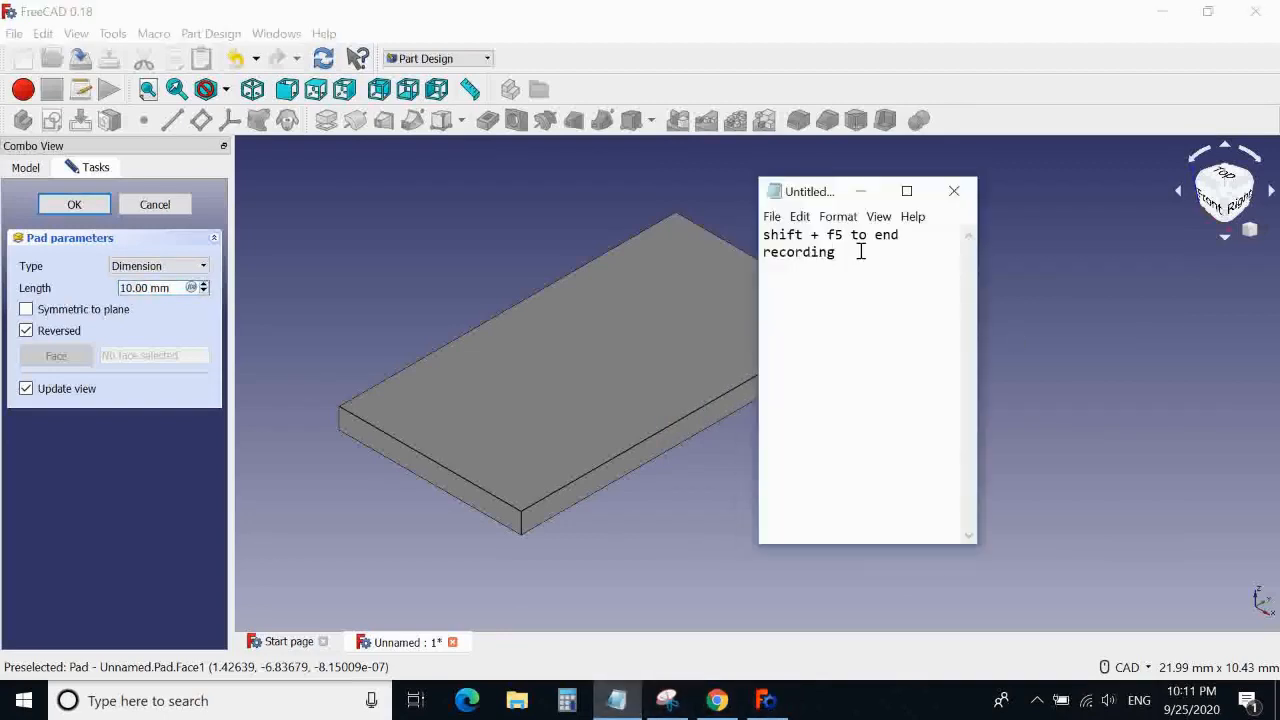
left_click(859, 190)
Check the plate width in the bracket drawing, set the pad length to 1.8 mm and accept the pad
left_click(717, 702)
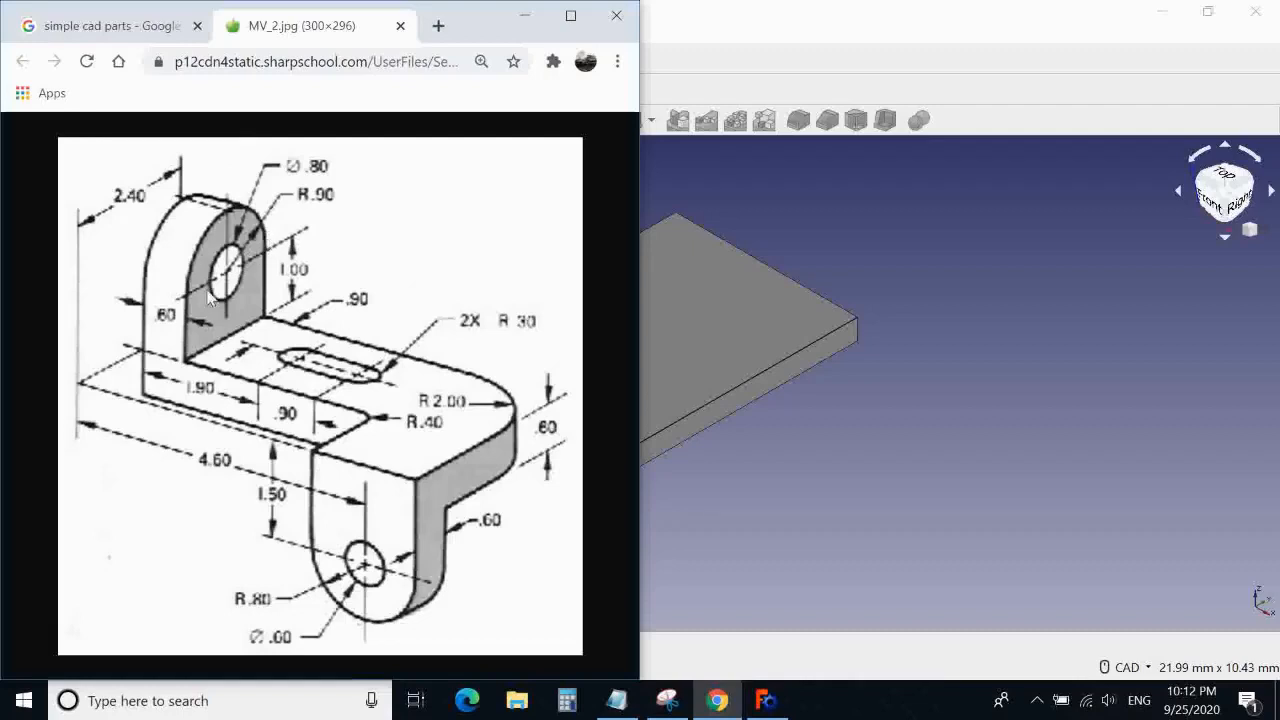
left_click(524, 16)
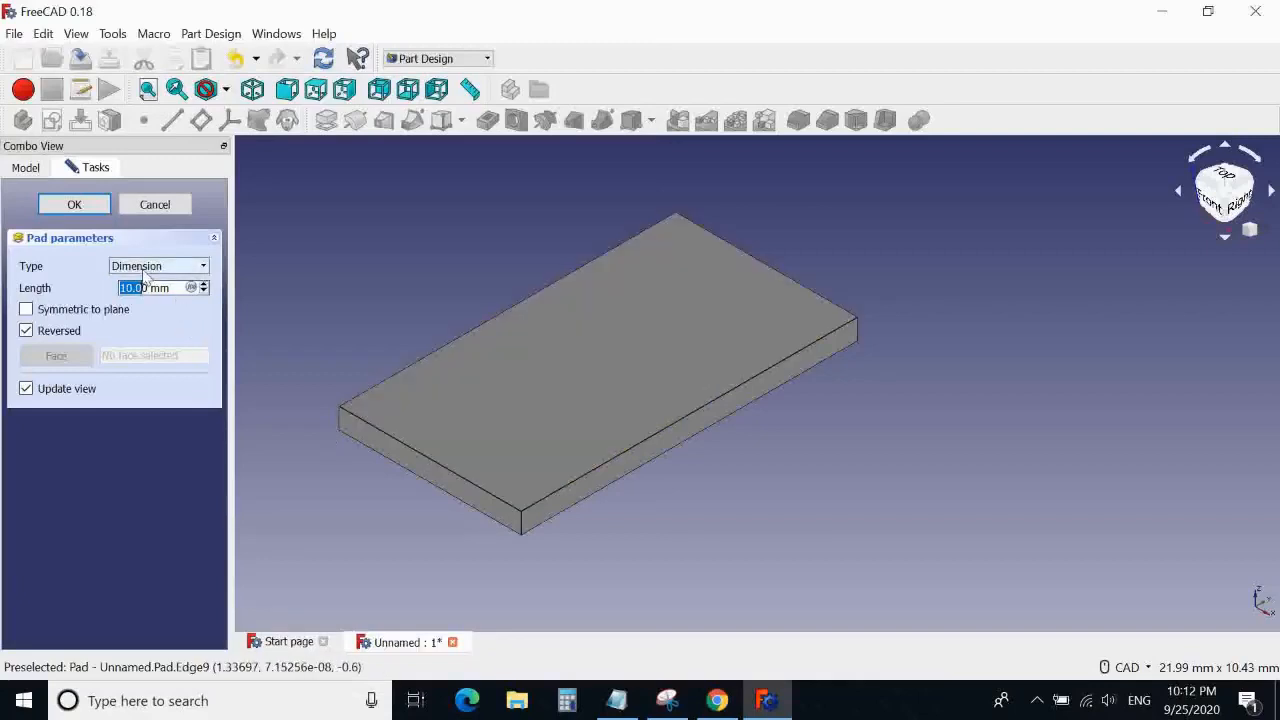
type("1.8")
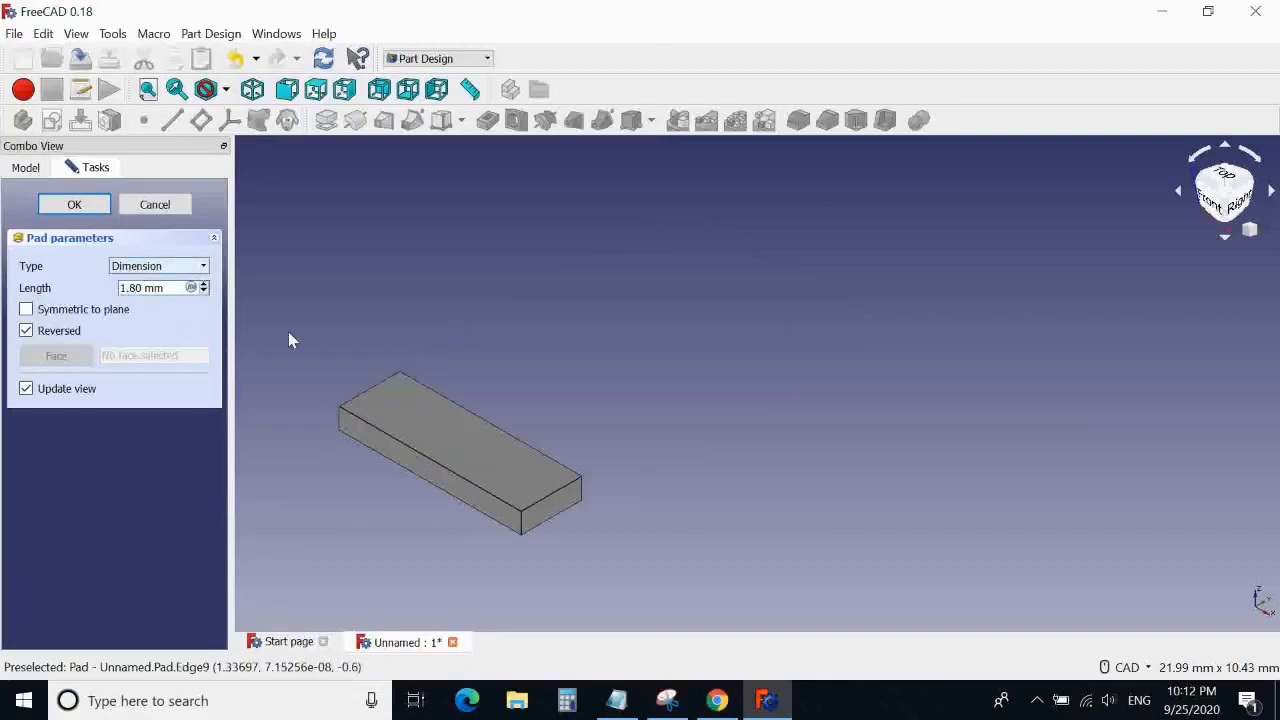
middle_click_drag(643, 353, 836, 262)
scroll(808, 430, "up", 4)
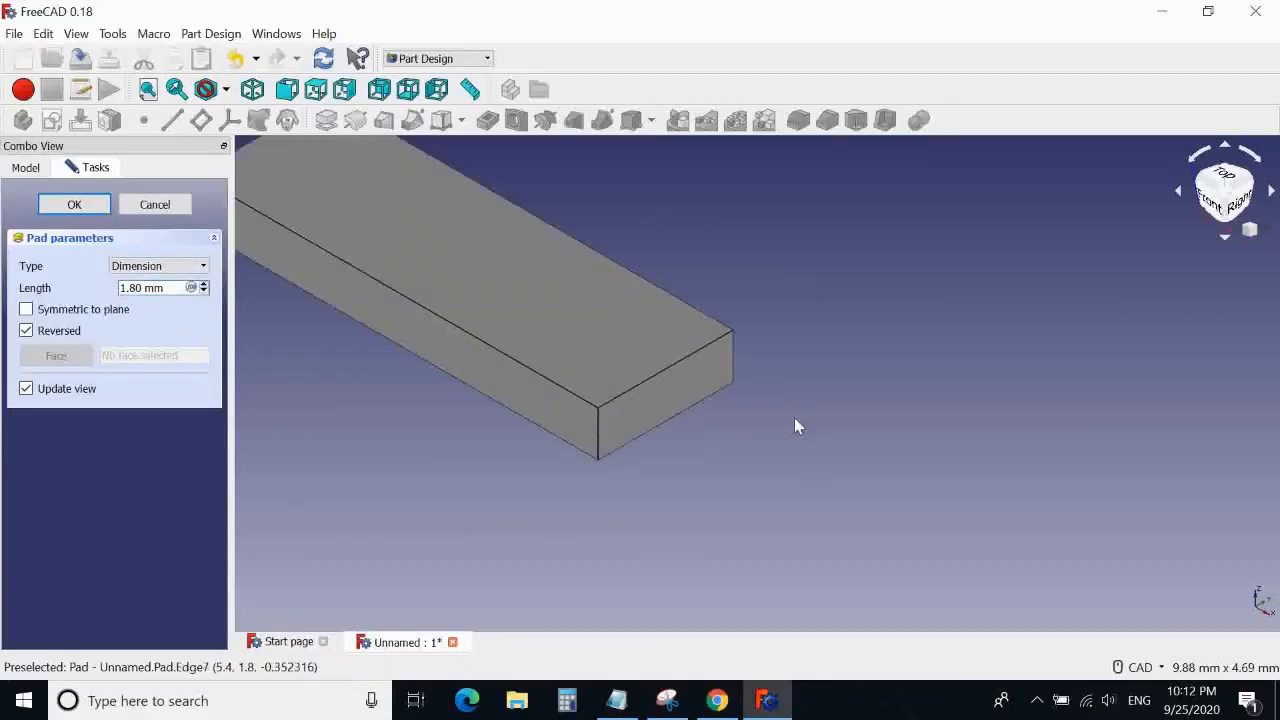
middle_click_drag(794, 417, 1100, 425)
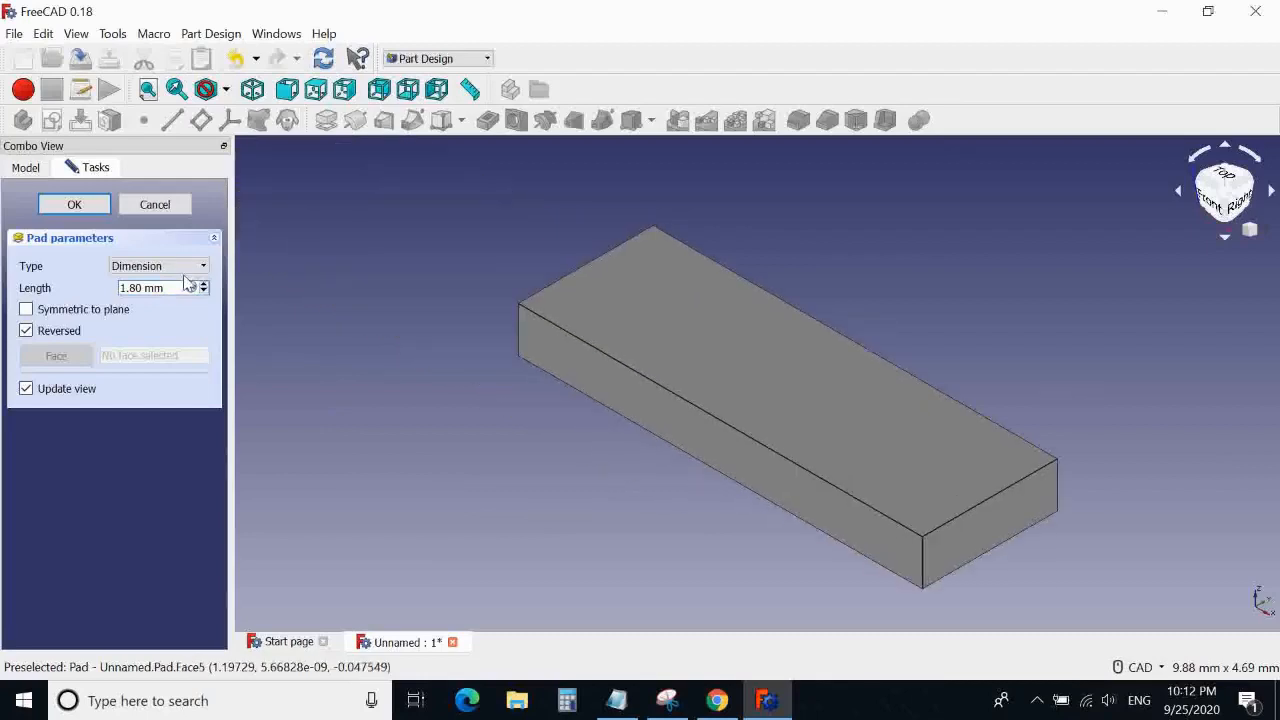
left_click(74, 204)
Compare the padded plate with the bracket drawing, examining the upright lug's position and thickness on the plate's top face
middle_click_drag(697, 486, 720, 520)
left_click(700, 710)
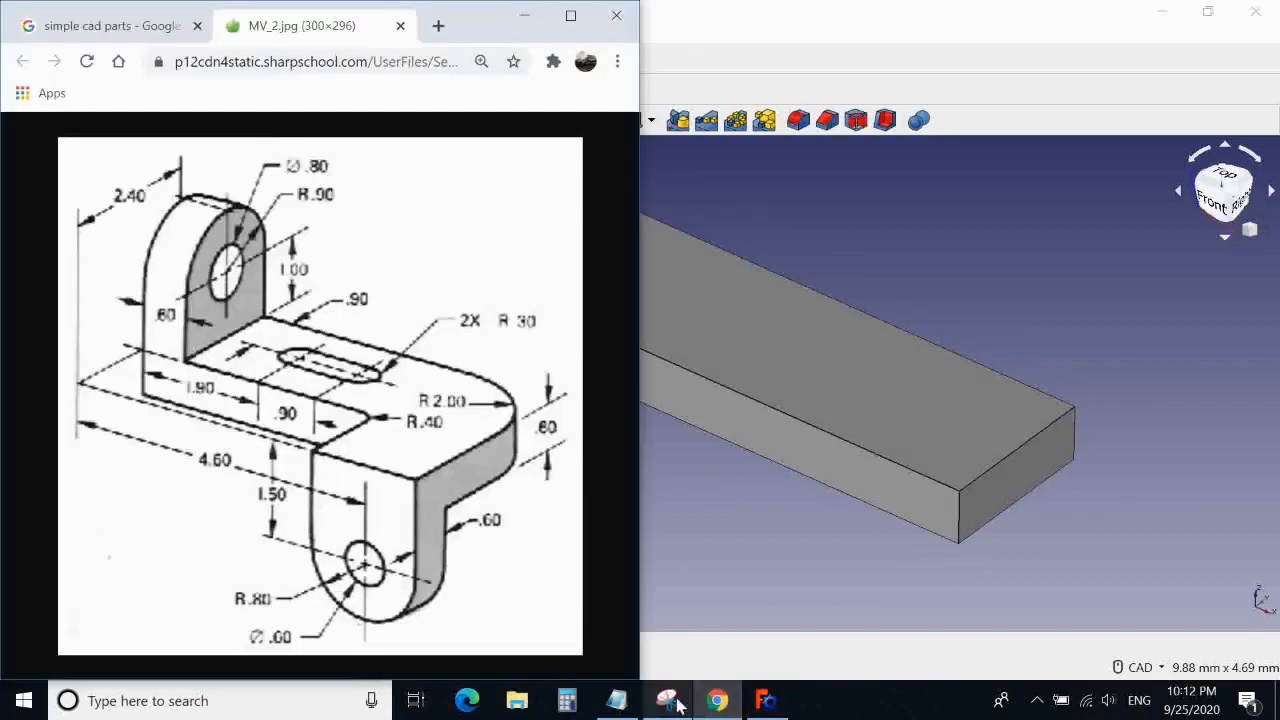
left_click(667, 702)
left_click(667, 702)
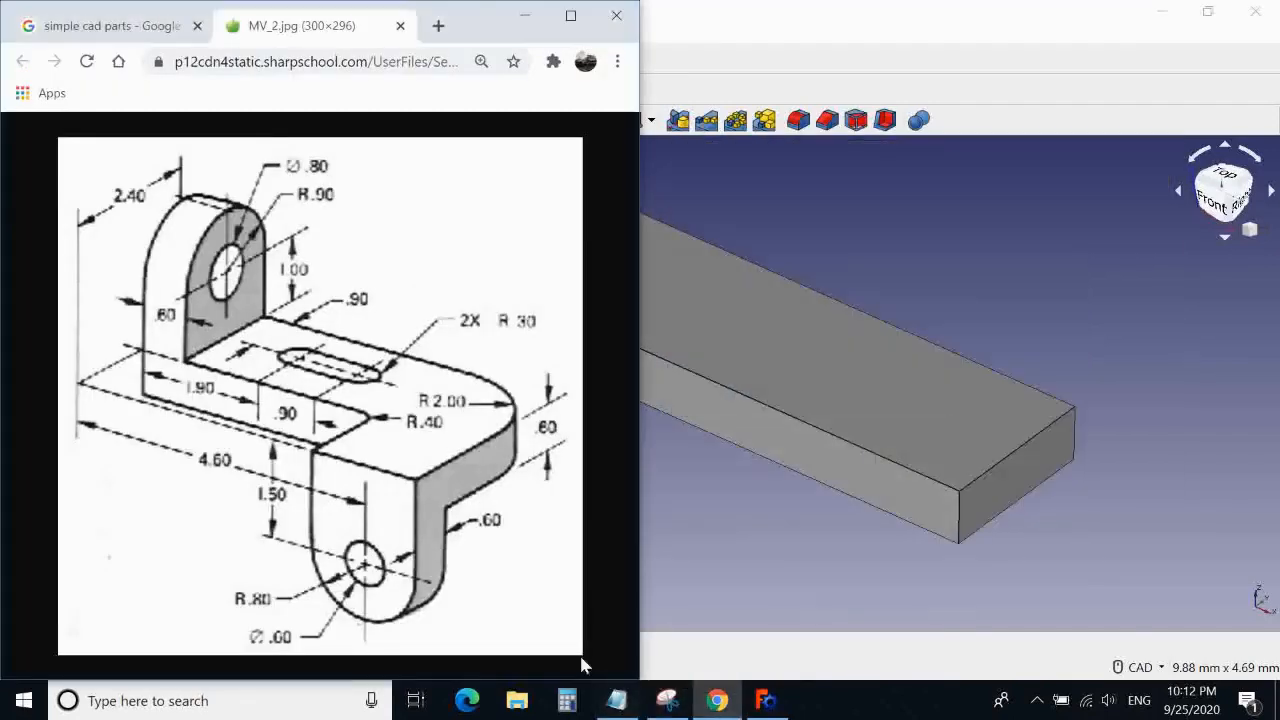
mouse_move(775, 470)
middle_mouse_down()
mouse_move(922, 477)
mouse_move(779, 491)
middle_mouse_up()
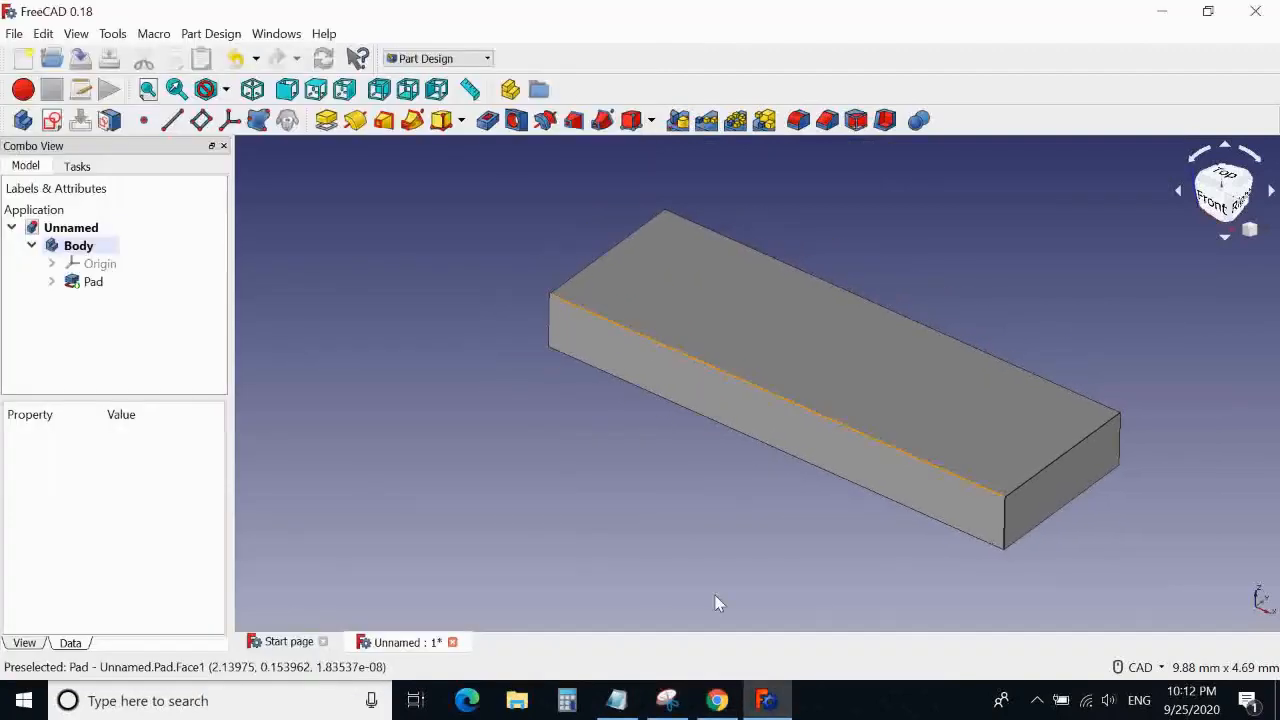
left_click(717, 700)
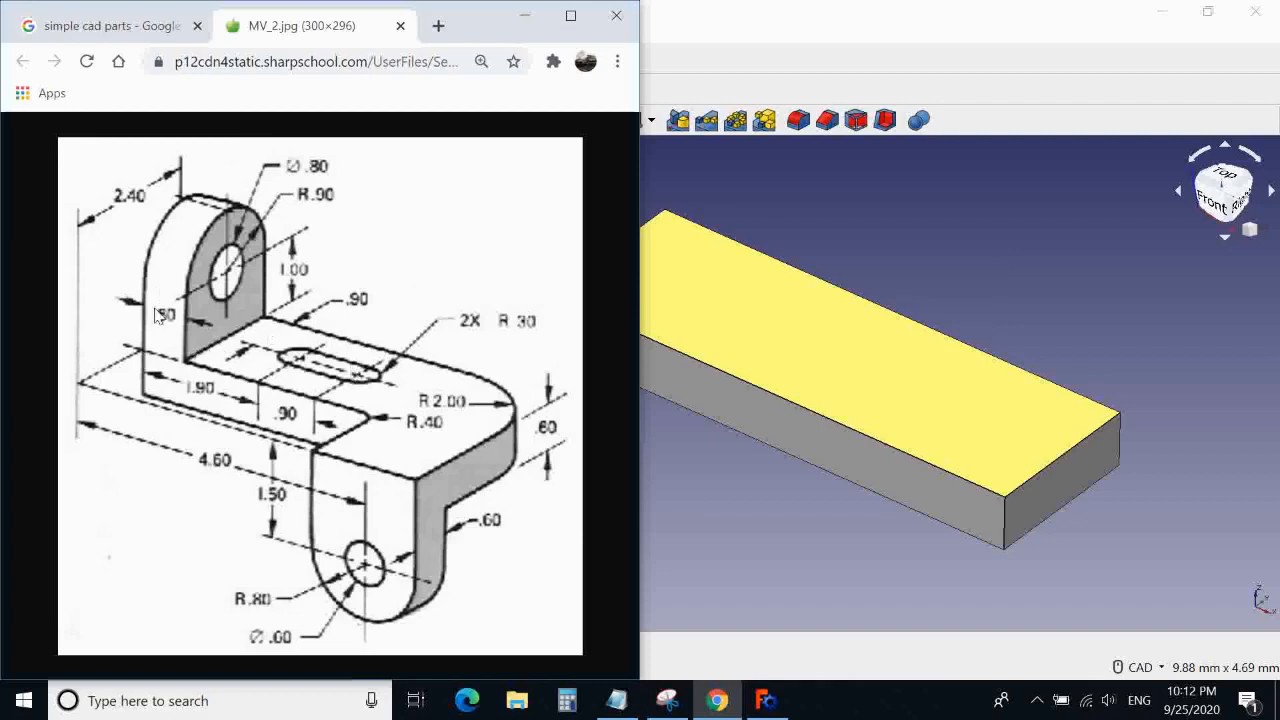
left_click(871, 222)
left_click(737, 285)
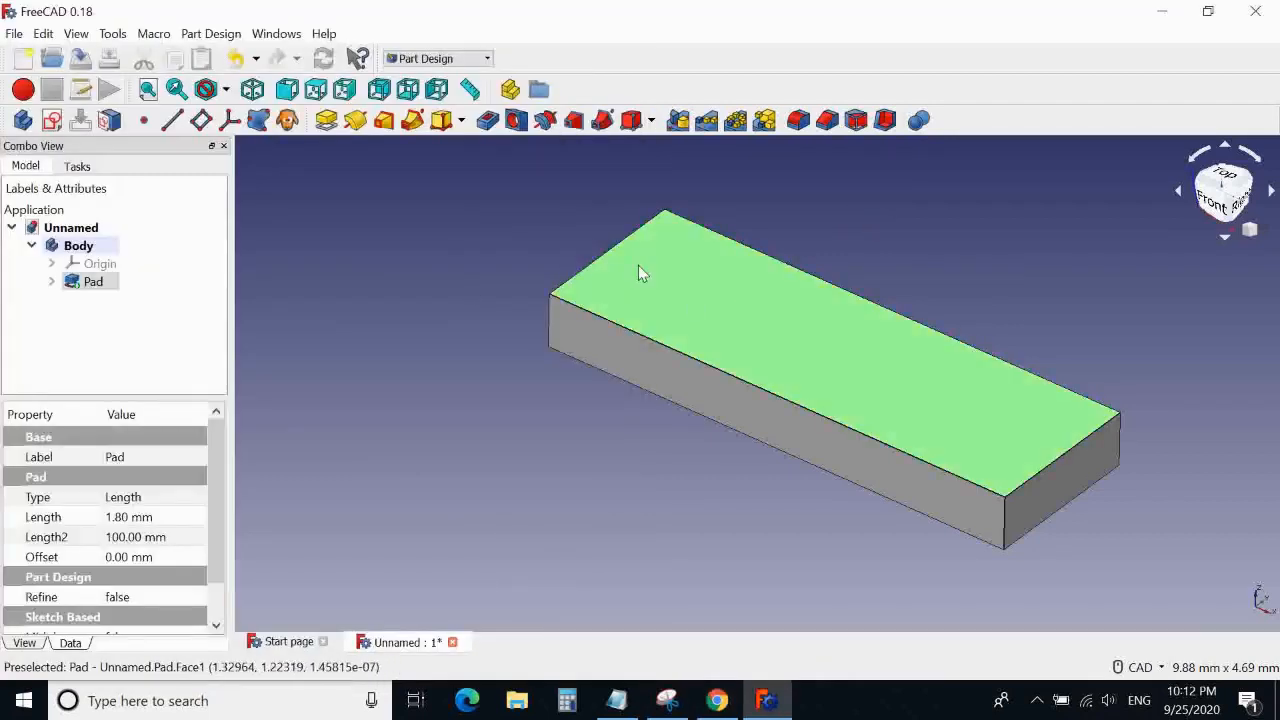
left_click(517, 253)
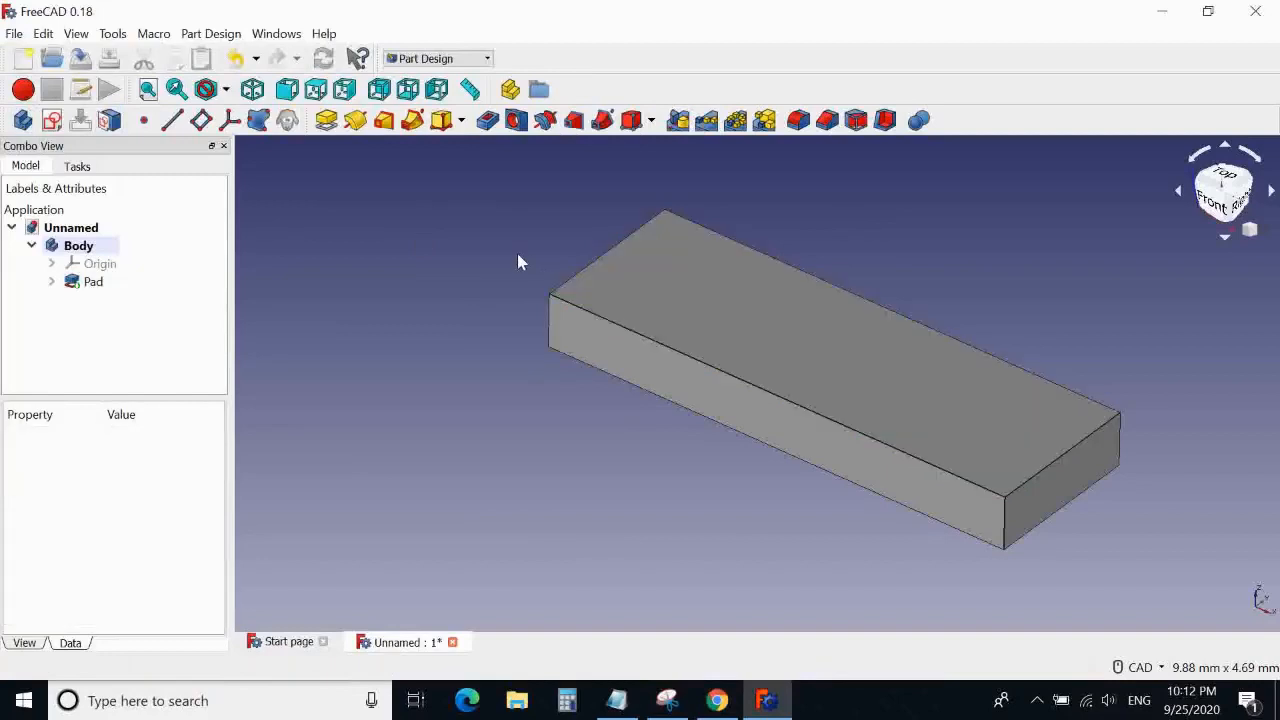
Create a sketch on the plate's top face and orient it to the standard top view
left_click(658, 320)
left_click(52, 120)
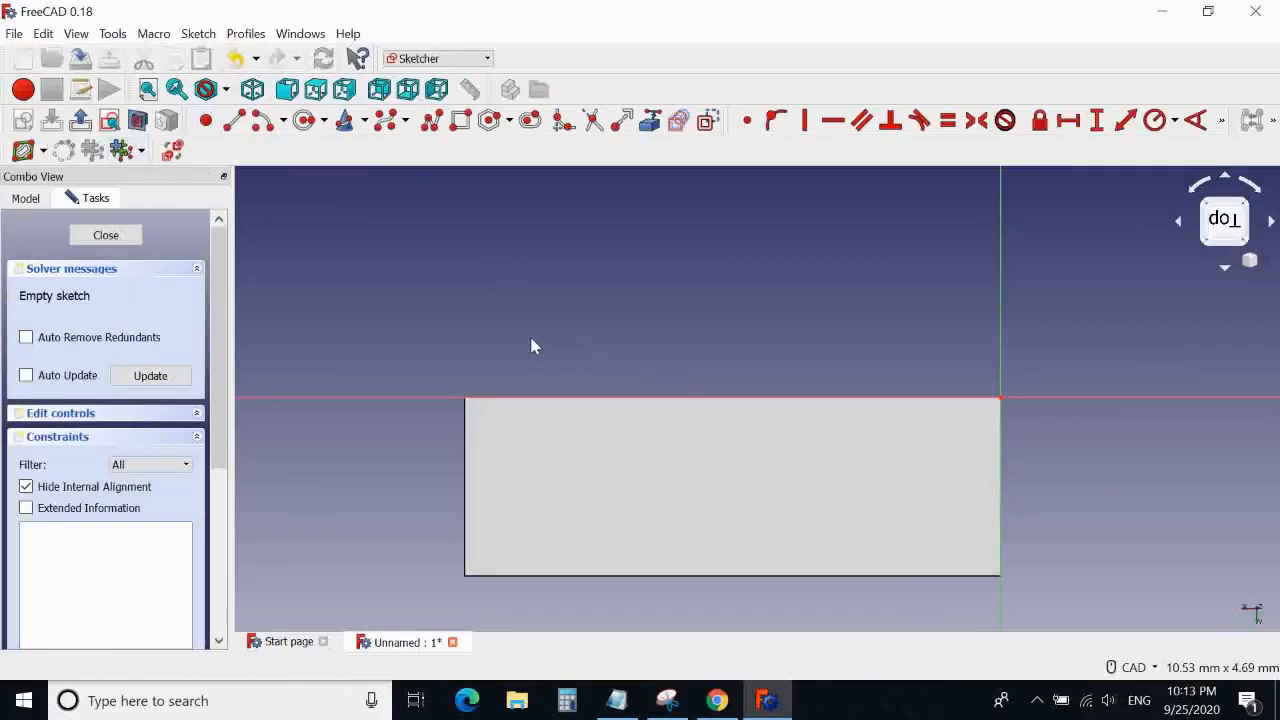
left_click(252, 89)
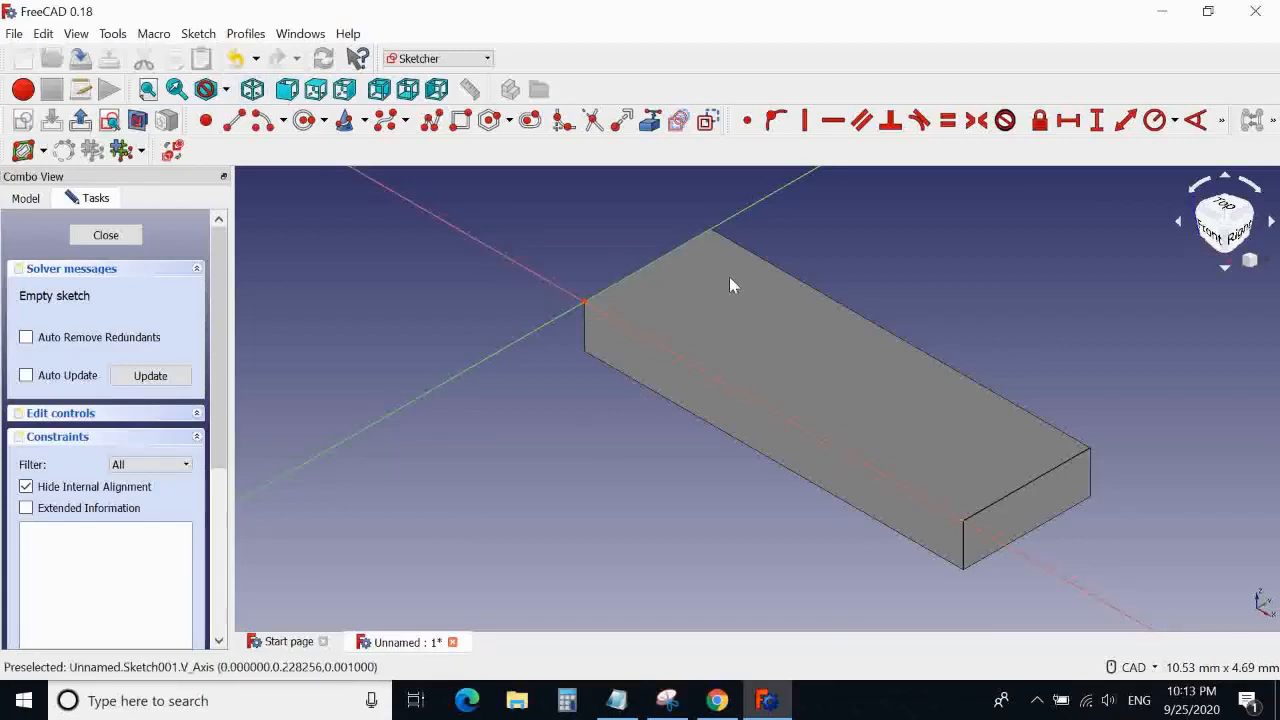
middle_click_drag(766, 240, 845, 342)
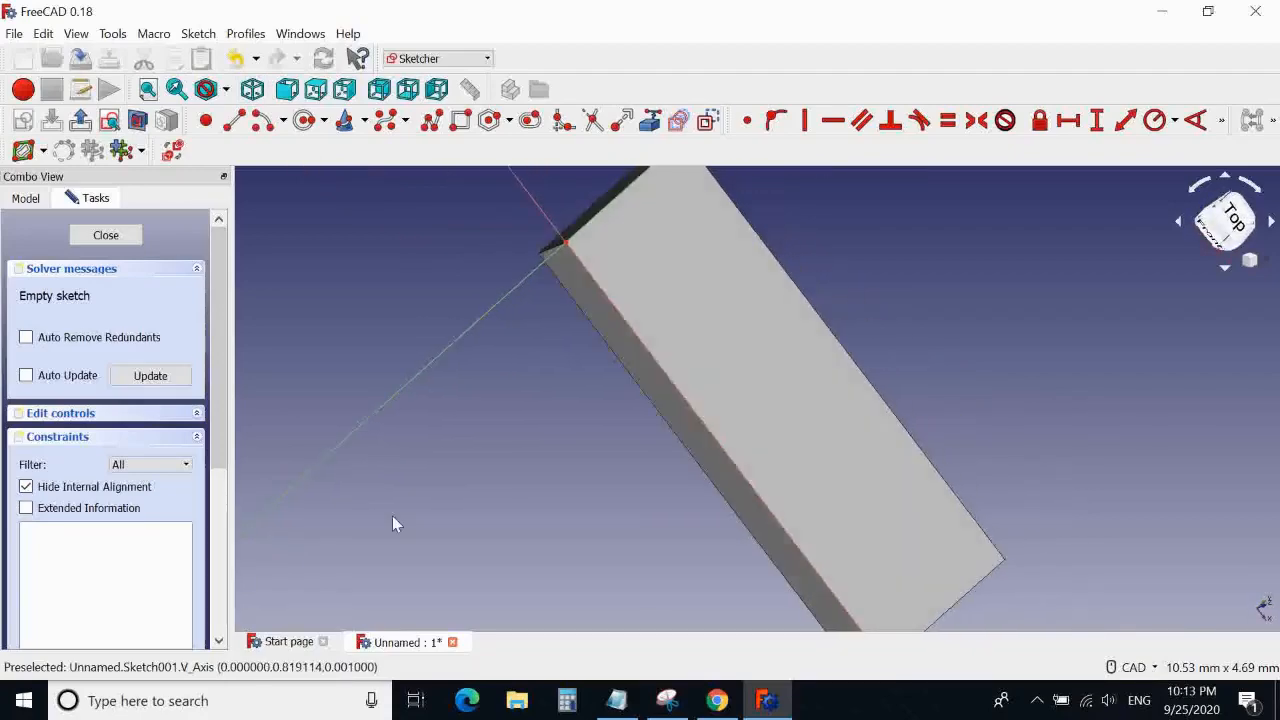
middle_click_drag(393, 524, 380, 377)
middle_click_drag(706, 377, 798, 275)
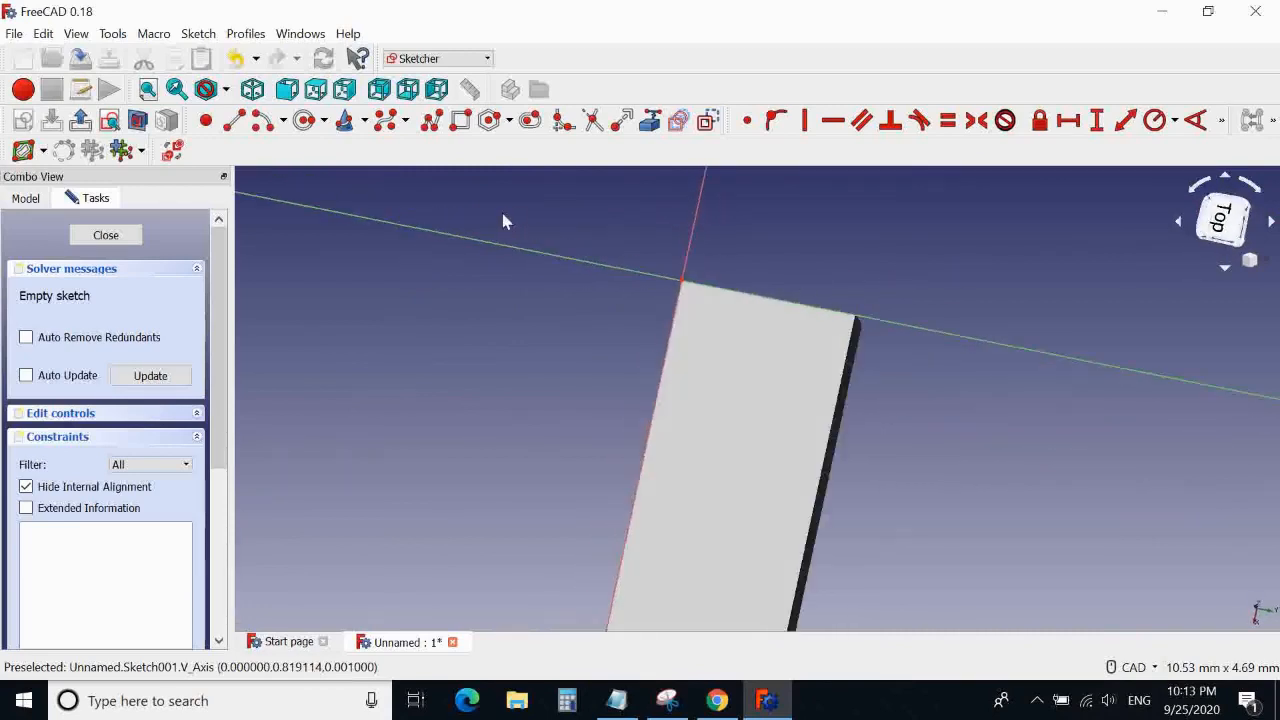
middle_click_drag(503, 221, 541, 253)
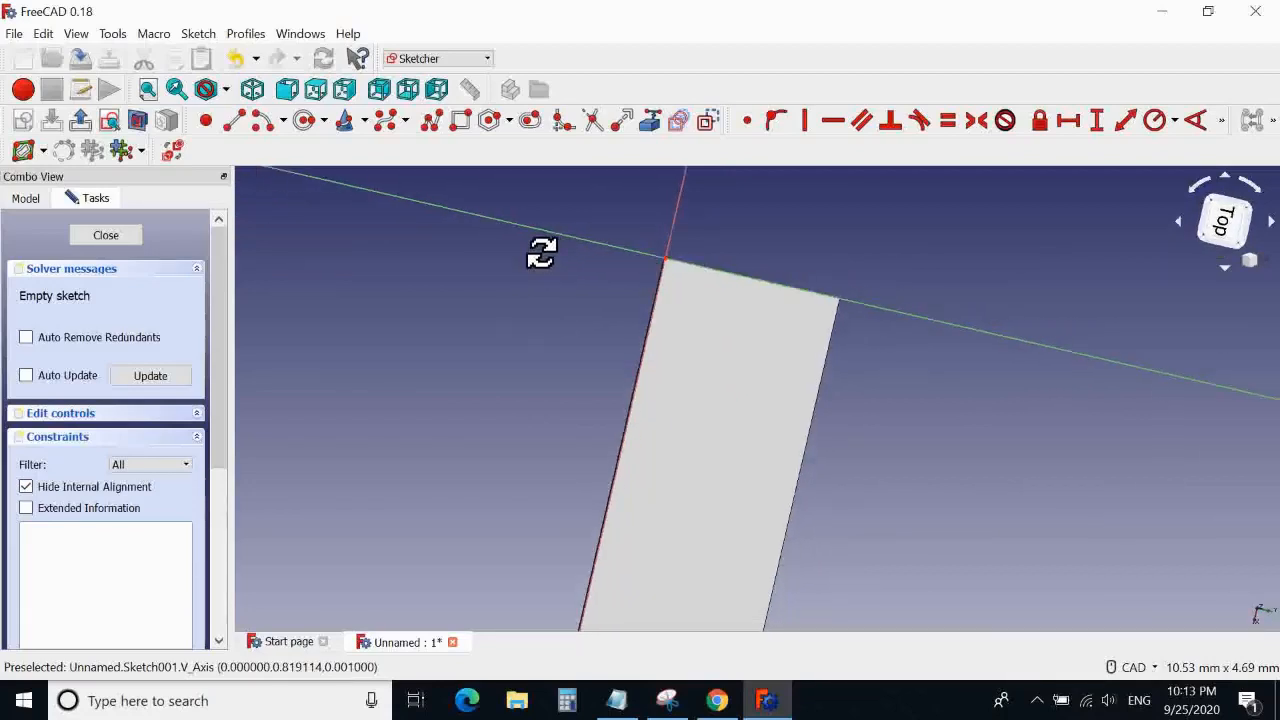
middle_click_drag(1269, 477, 1275, 440)
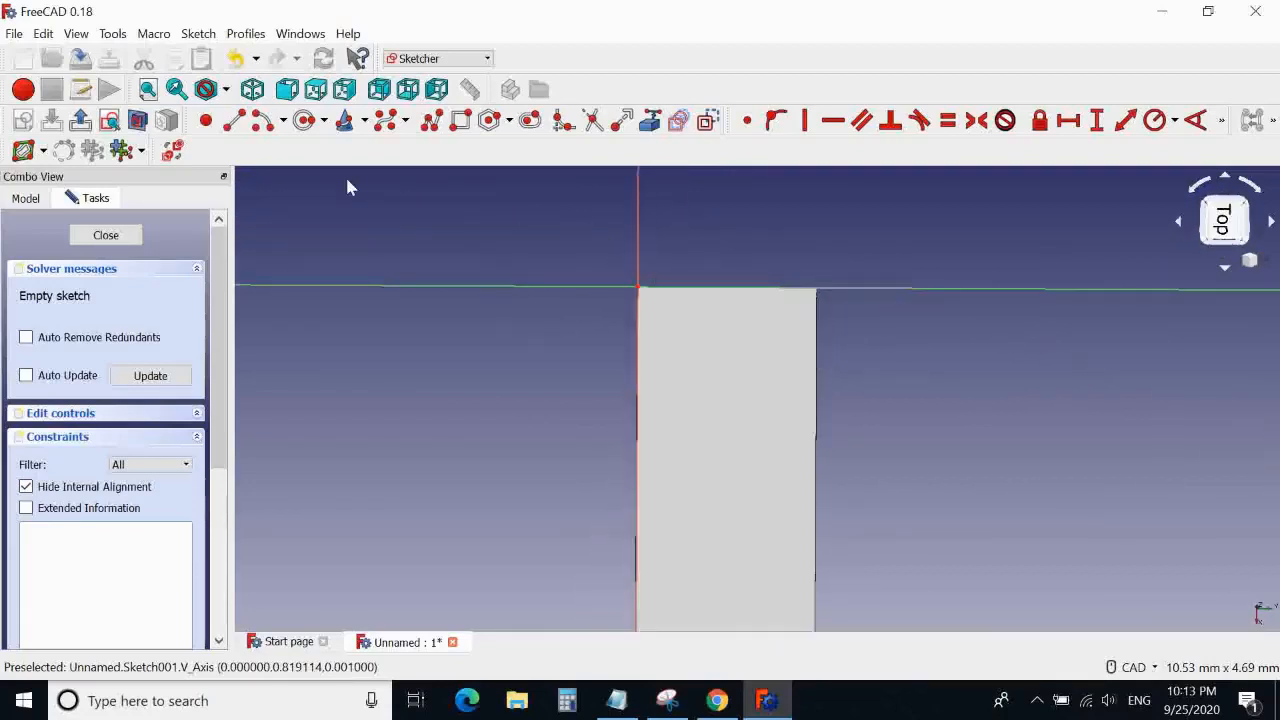
left_click(316, 89)
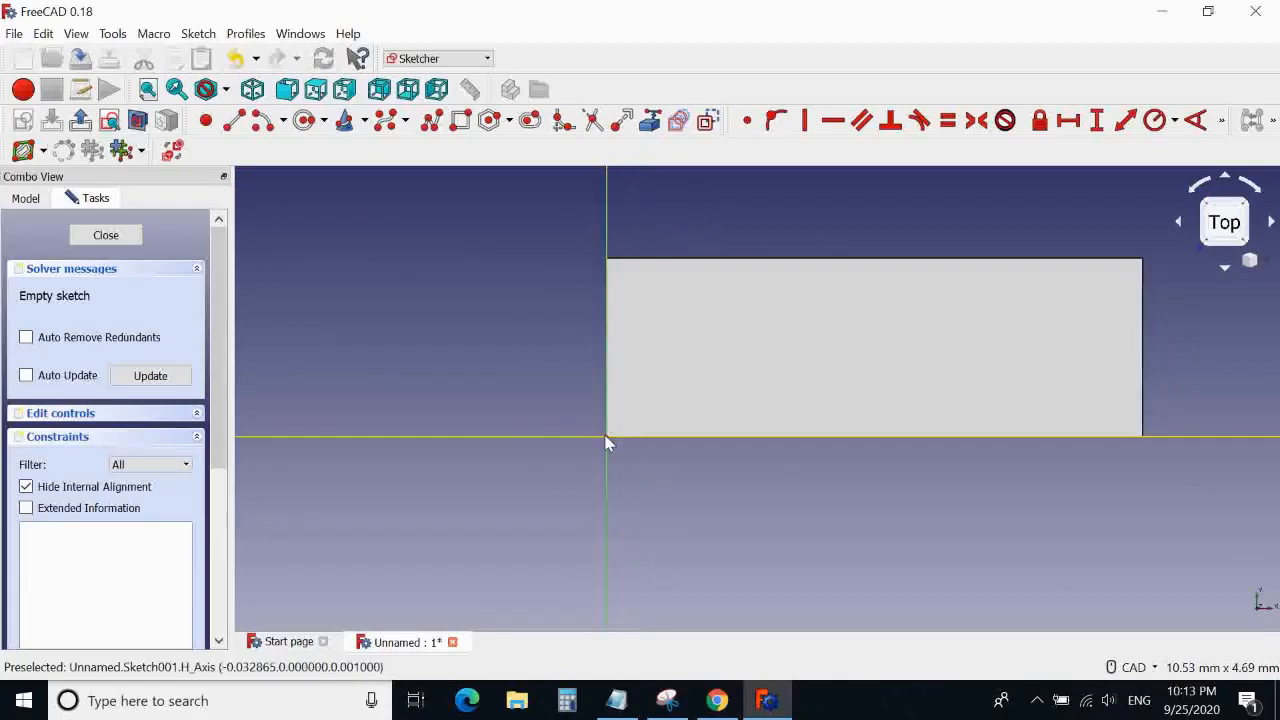
Examine the bracket drawing against the plate in isometric view to locate the upright lug's footprint, and return to the top view
left_click(717, 700)
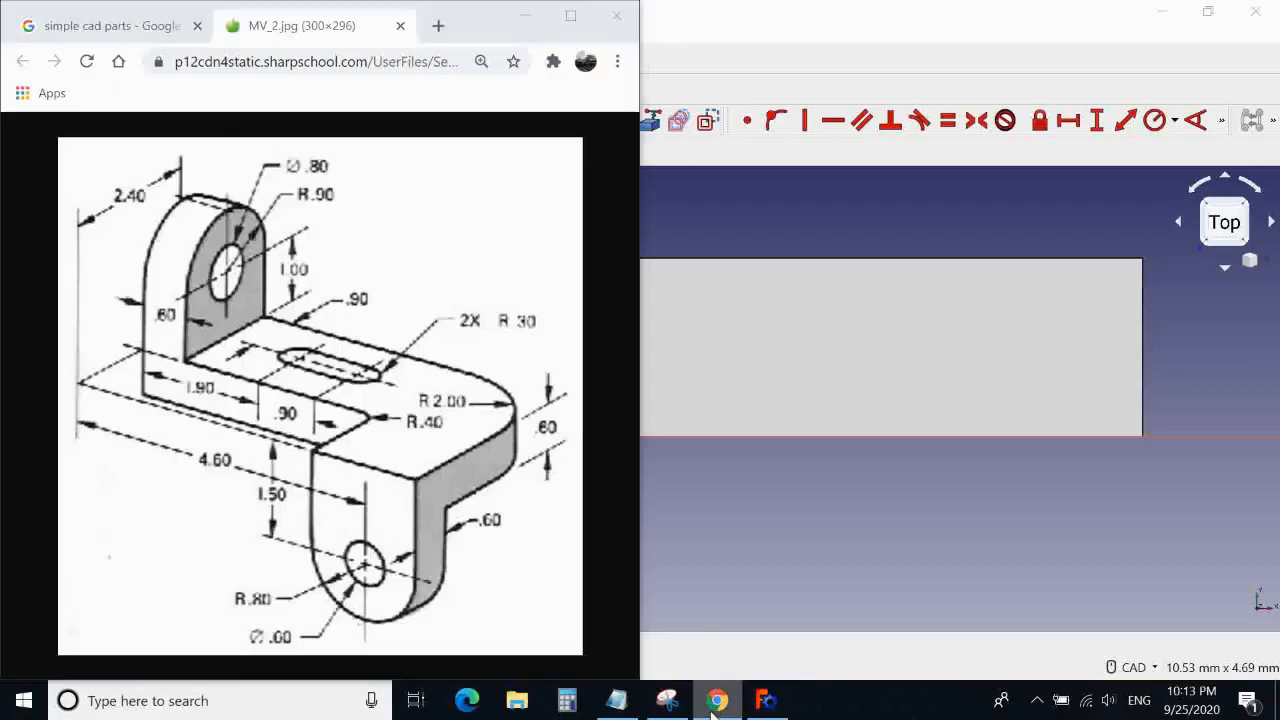
left_click(745, 470)
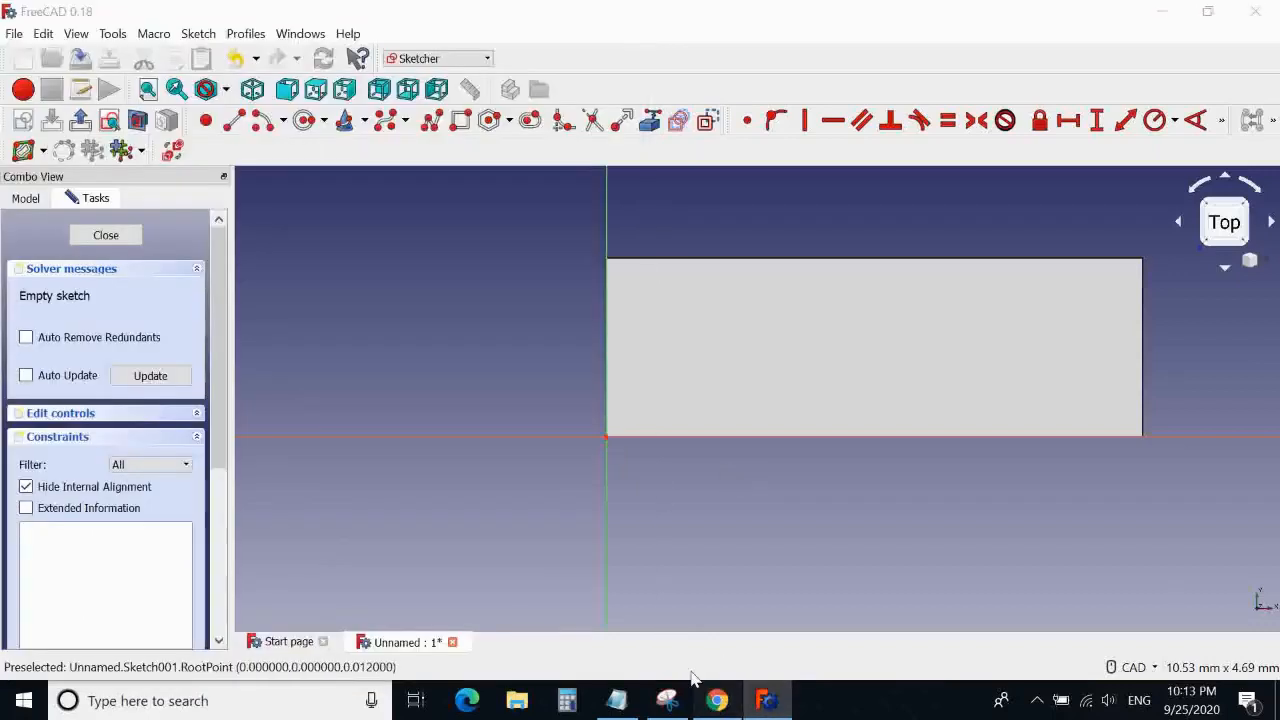
left_click(717, 700)
left_click(822, 572)
key("0")
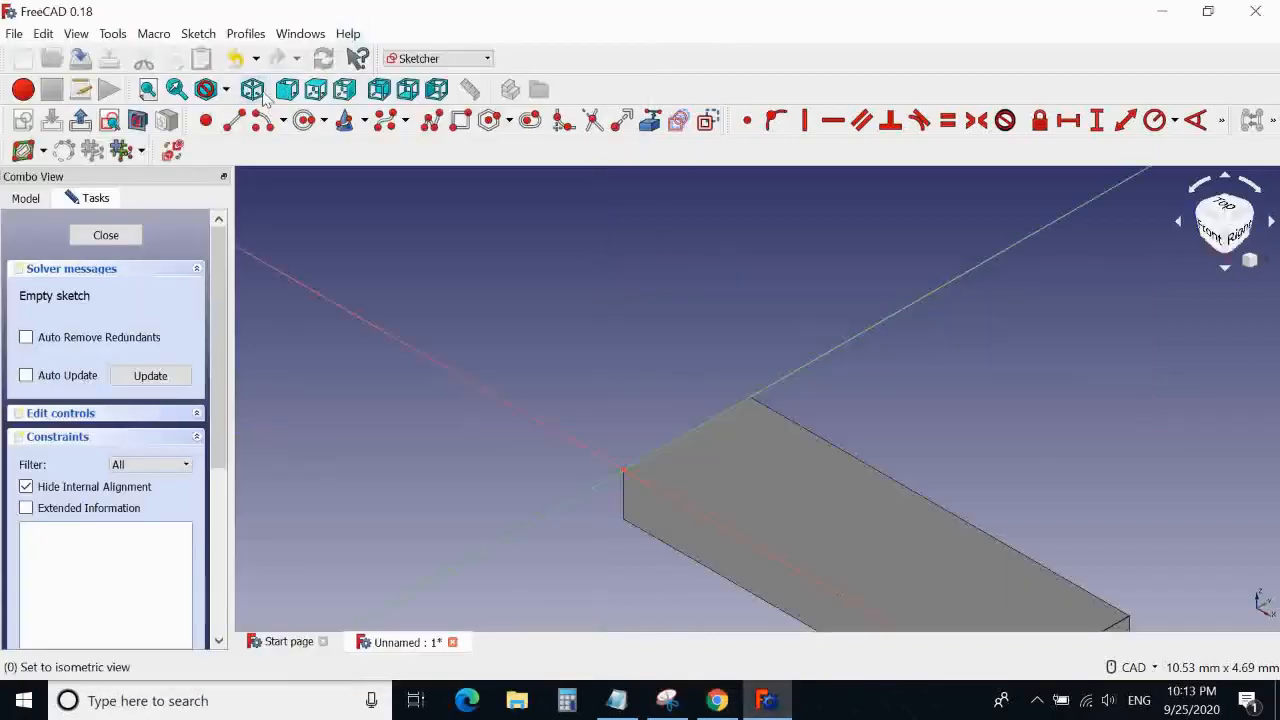
middle_click_drag(605, 315, 603, 180)
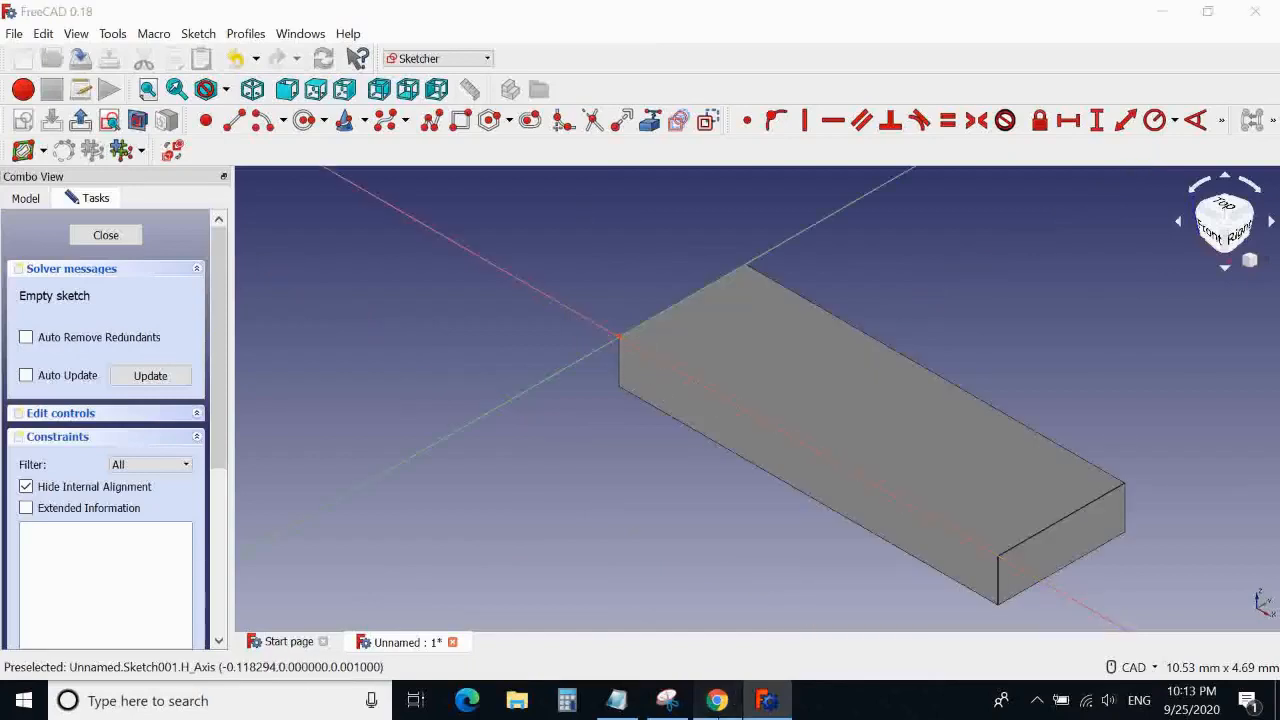
left_click(717, 700)
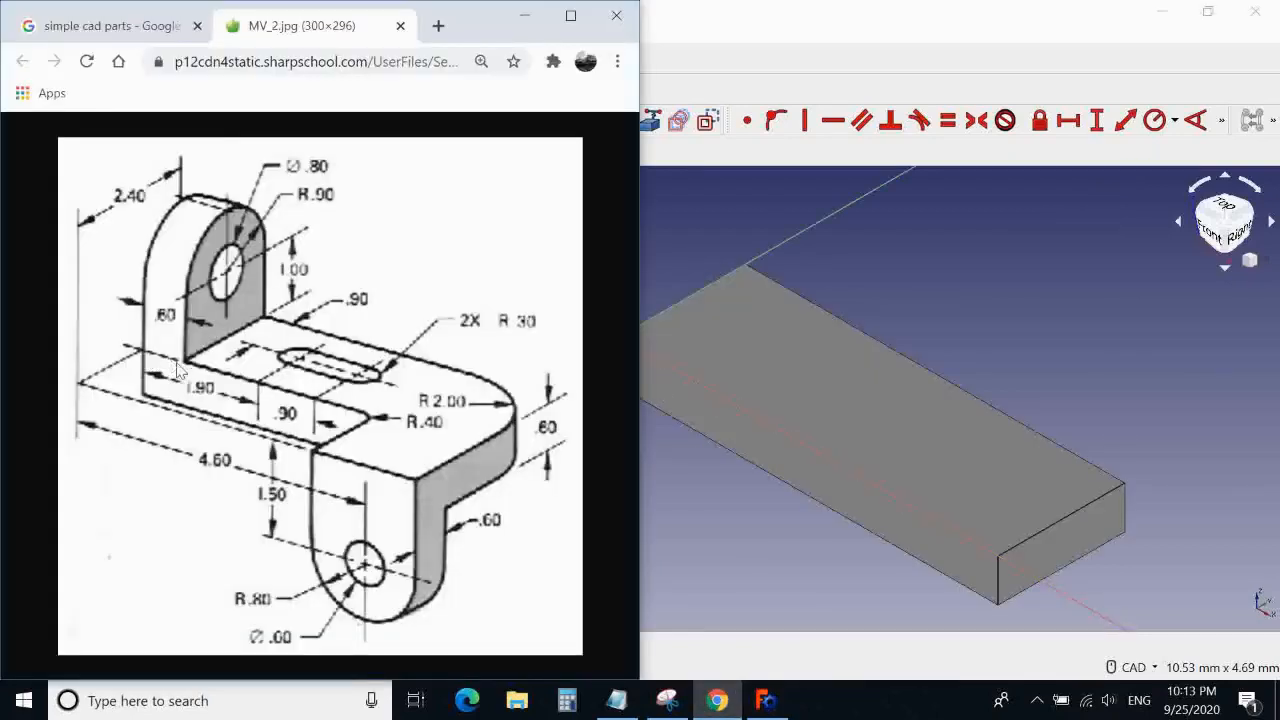
left_click(910, 335)
left_click(315, 89)
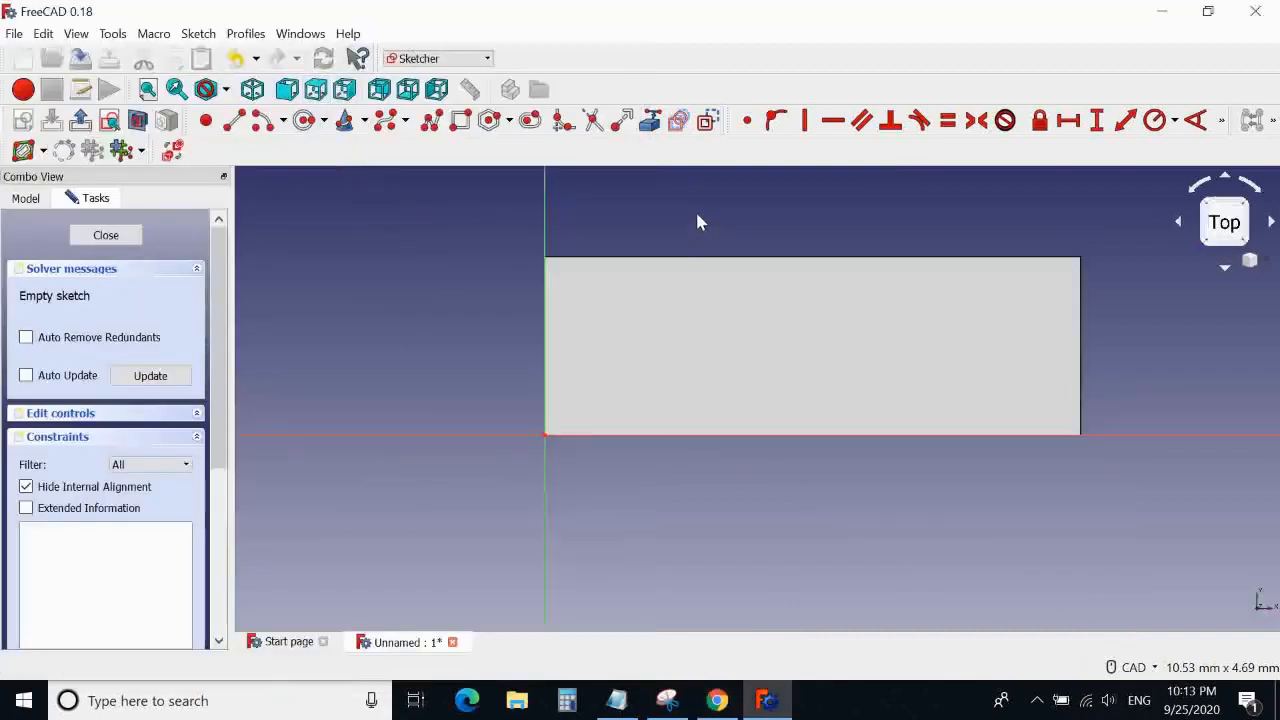
Sketch a rectangle about 1 mm wide at the origin end of the plate, just inside its long edges
scroll(630, 262, "up", 2)
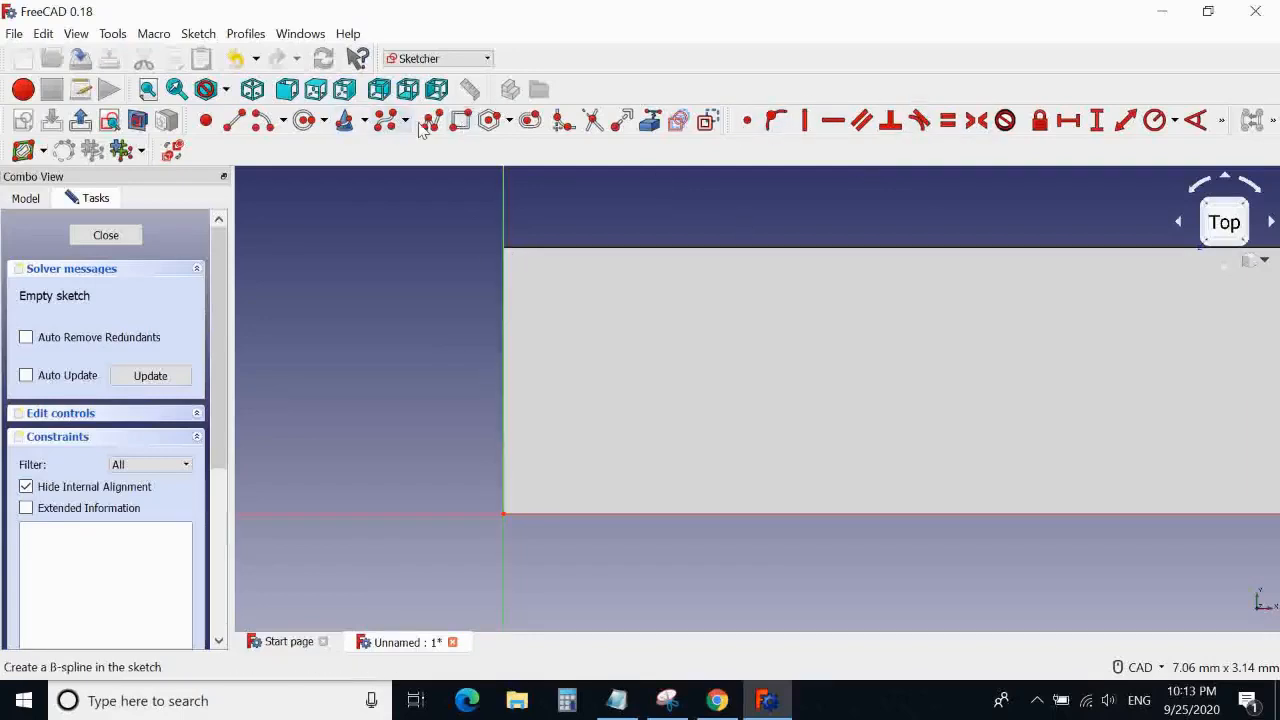
left_click(460, 120)
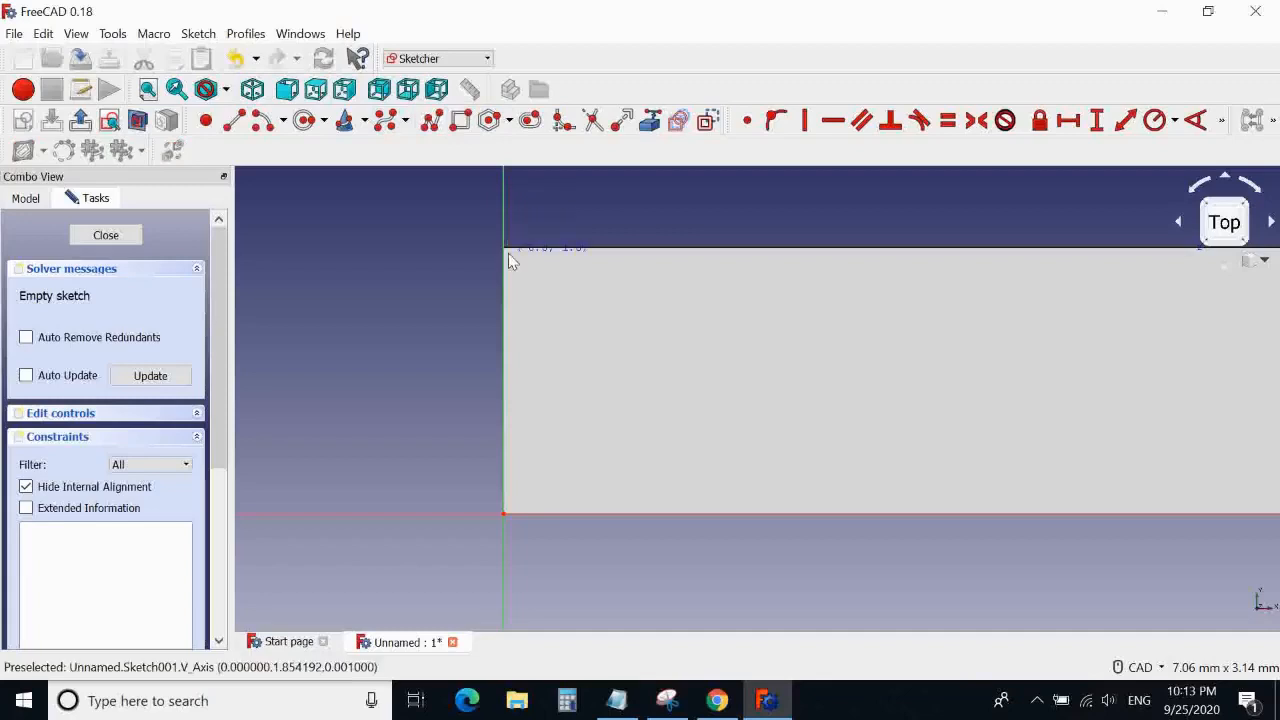
left_click(508, 254)
left_click(650, 505)
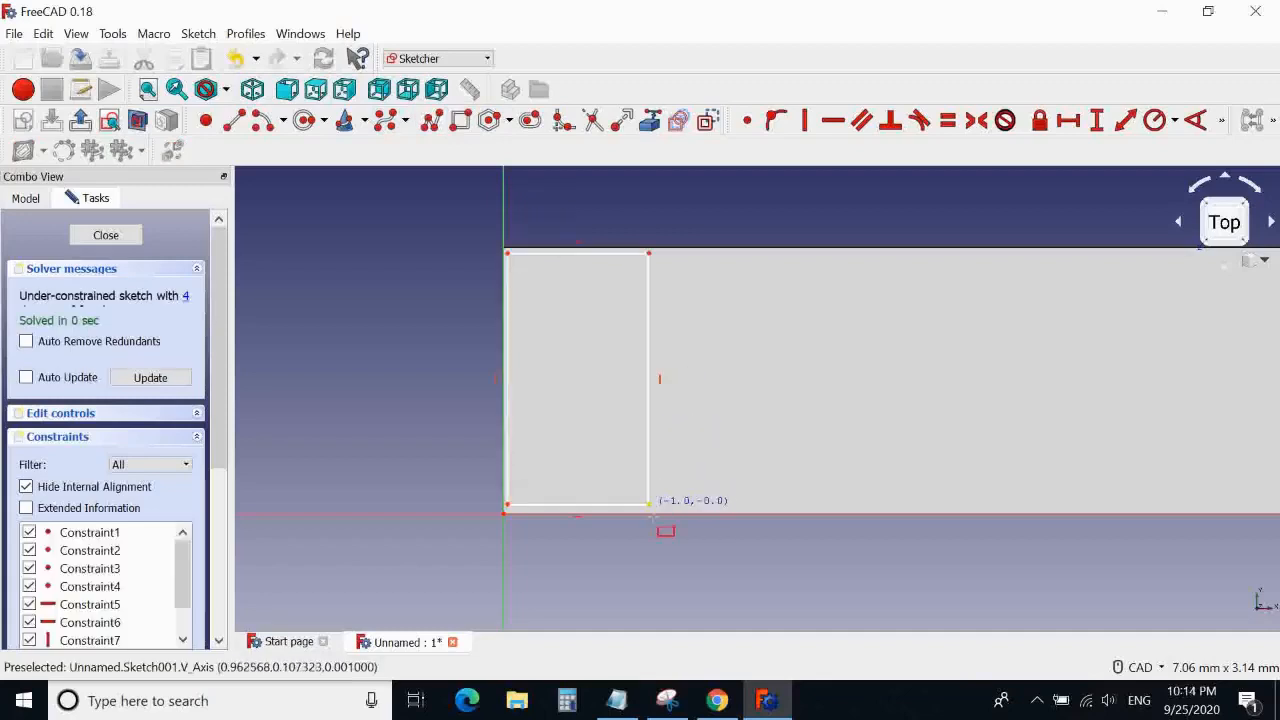
middle_click_drag(687, 228, 714, 181)
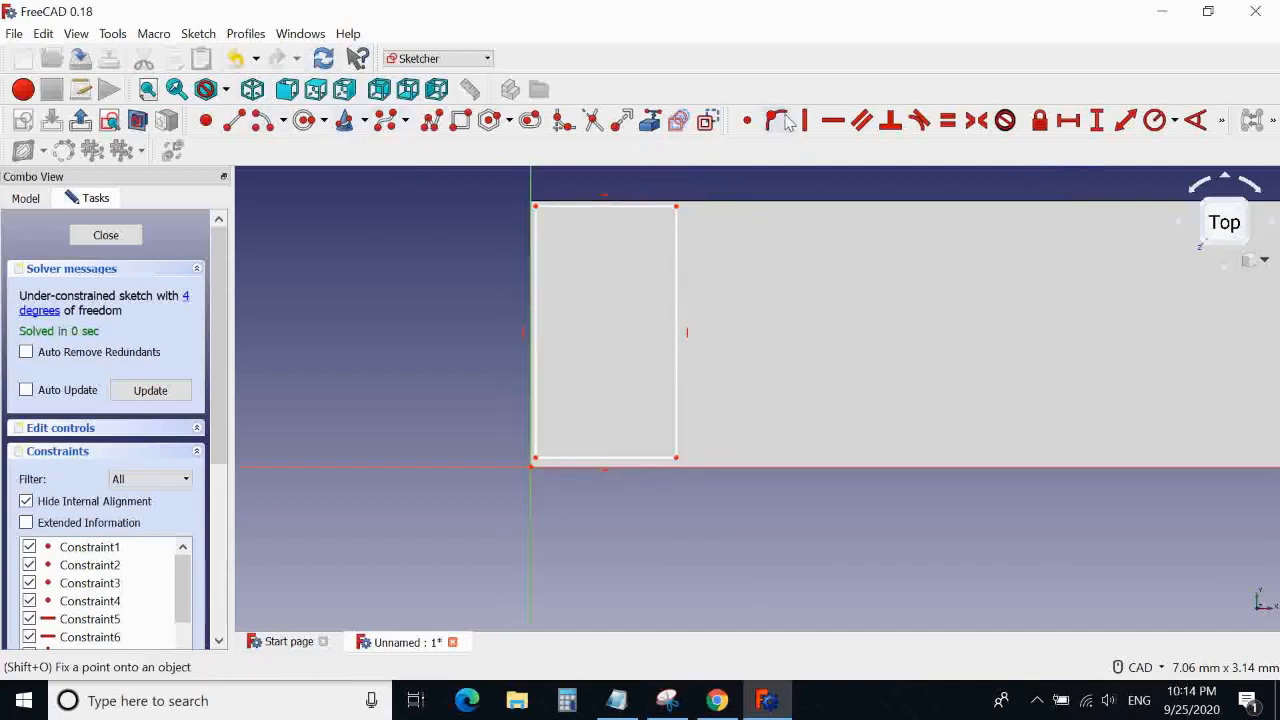
Make the lug footprint rectangle's nearest corner coincident with the sketch origin
left_click(745, 122)
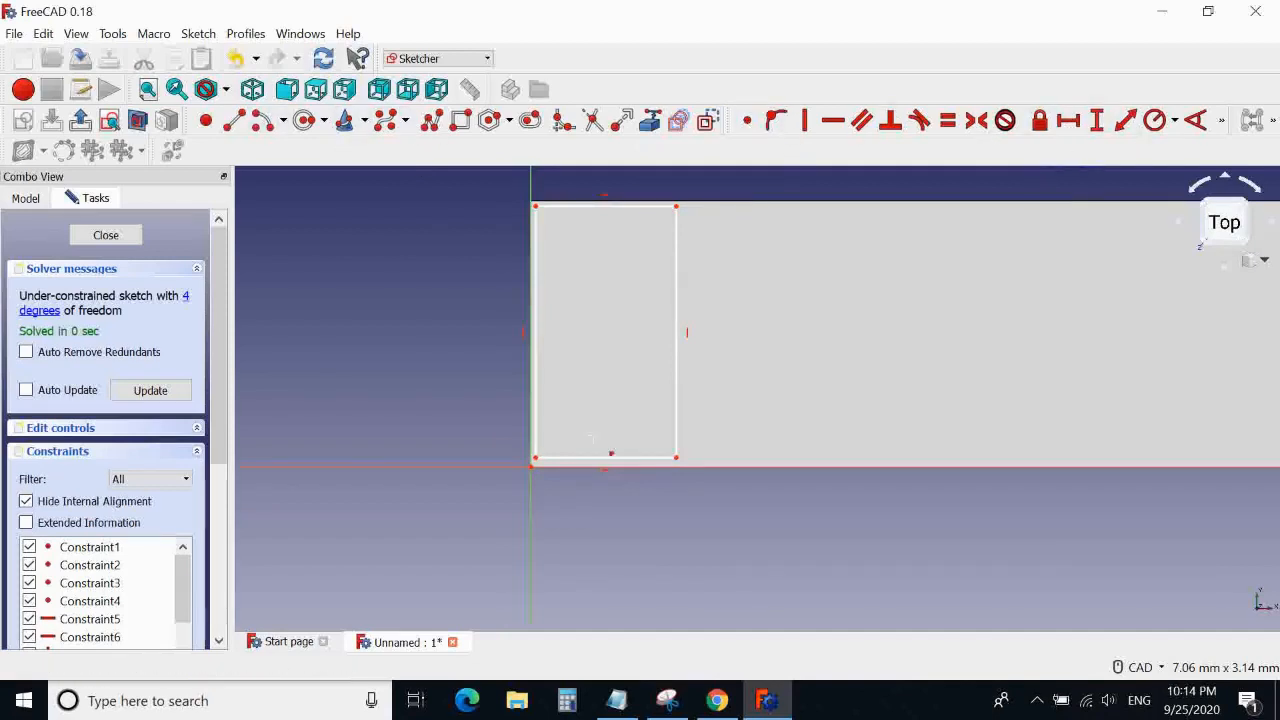
scroll(537, 497, "up", 8)
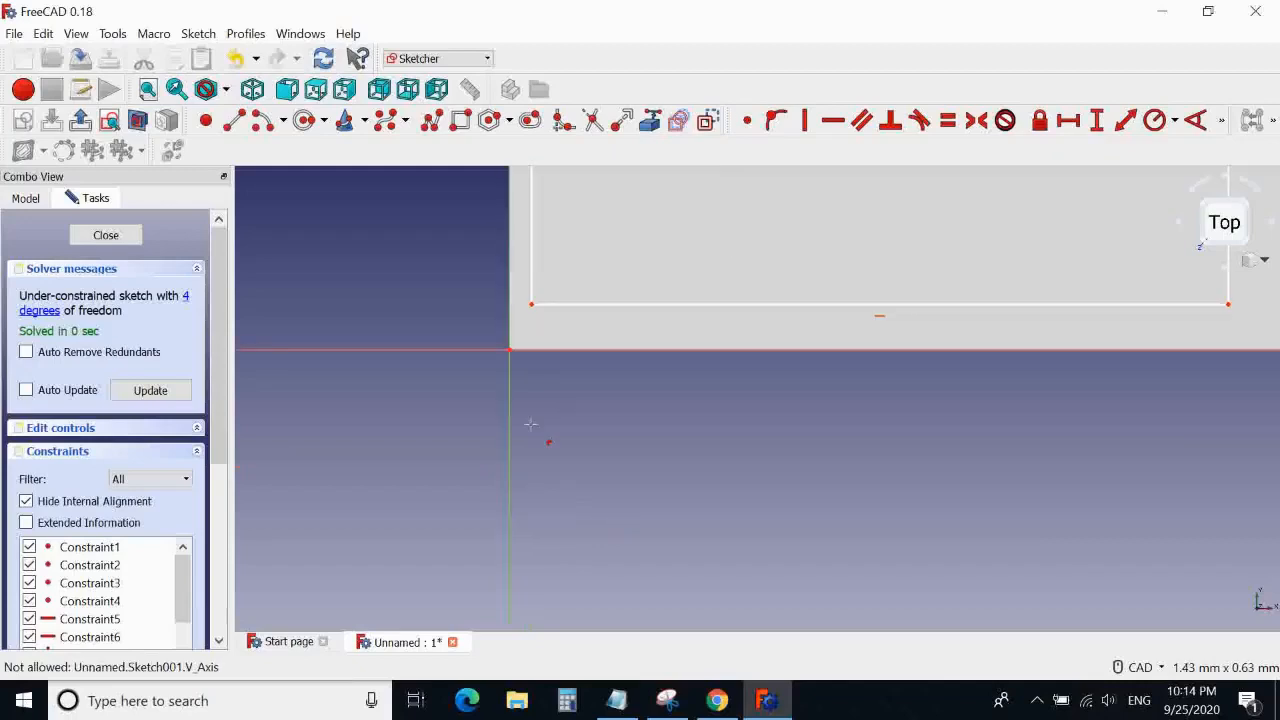
middle_click_drag(532, 422, 533, 518)
left_click(533, 400)
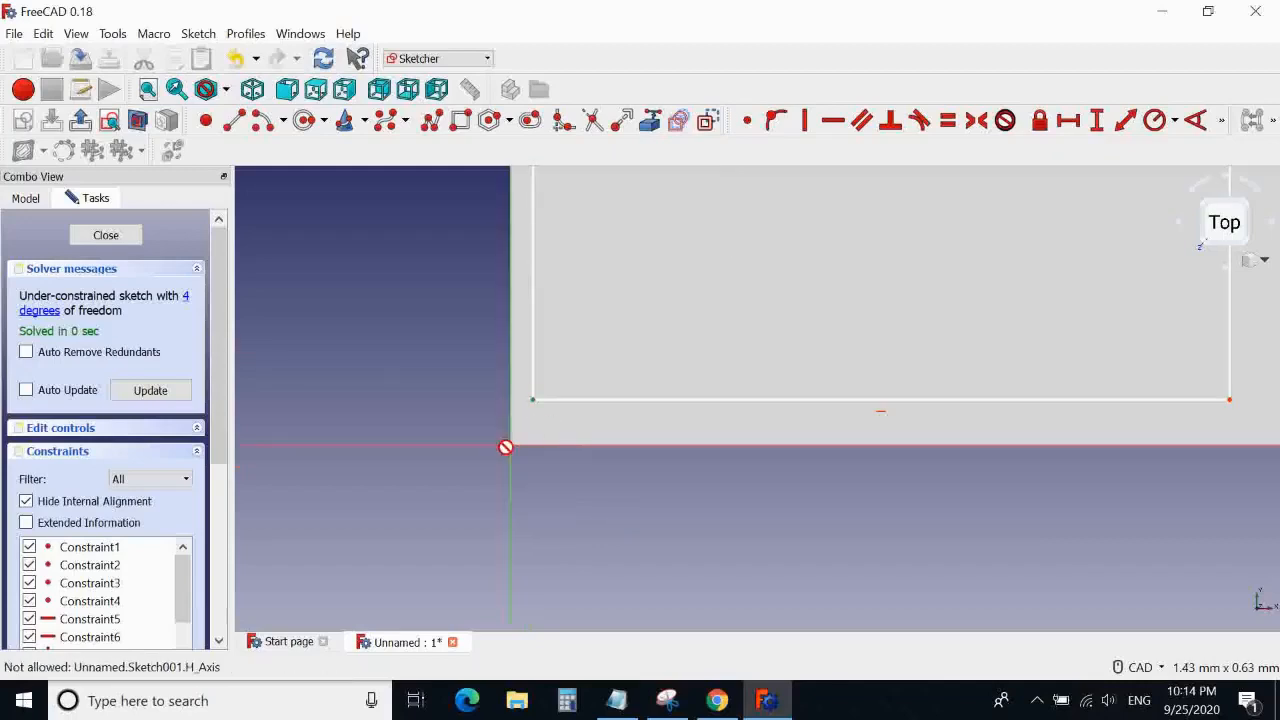
left_click(510, 446)
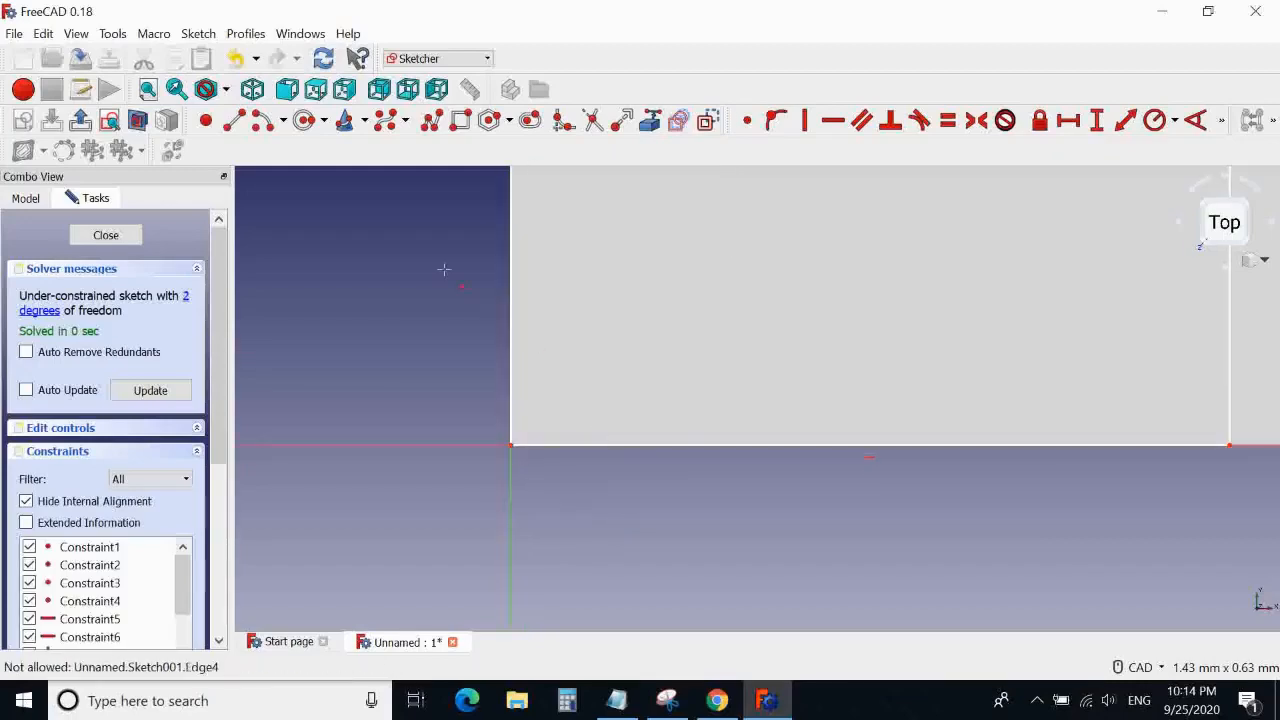
Dimension the rectangle's short edge along the horizontal axis to 0.6 mm, taking the lug thickness from the bracket drawing
scroll(414, 334, "down", 4)
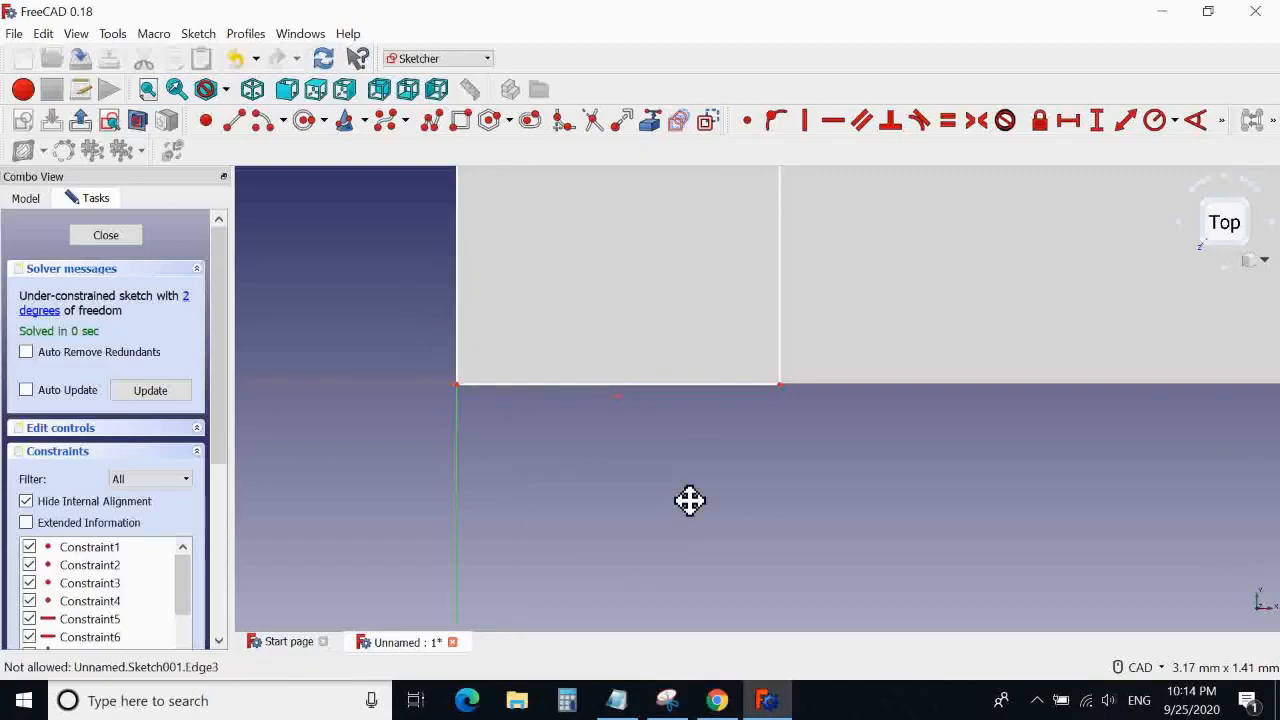
left_click(1125, 120)
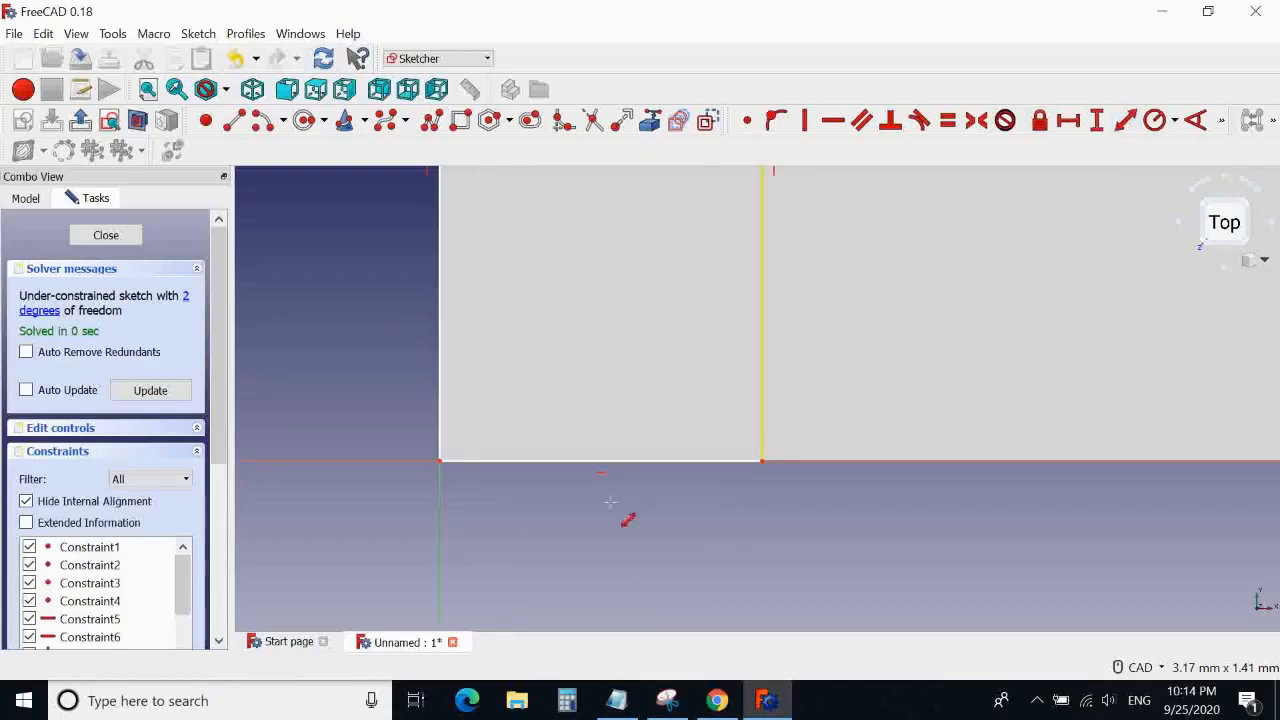
left_click(645, 462)
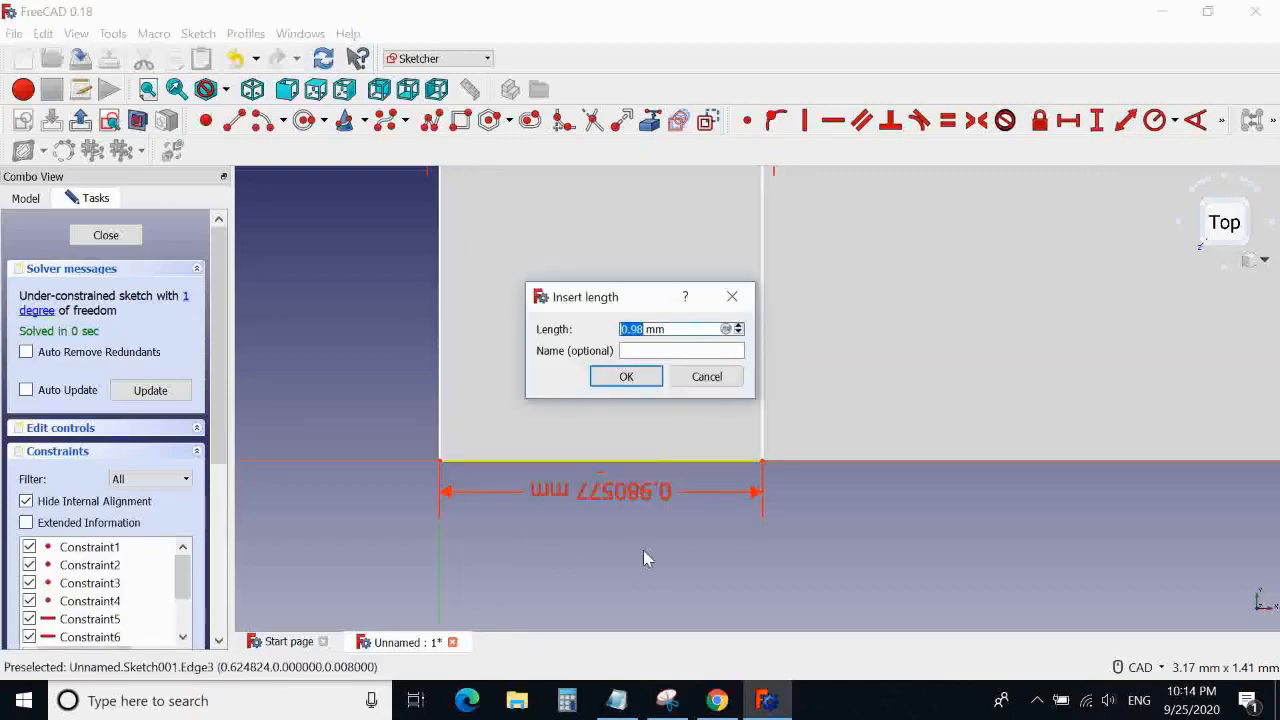
left_click(705, 703)
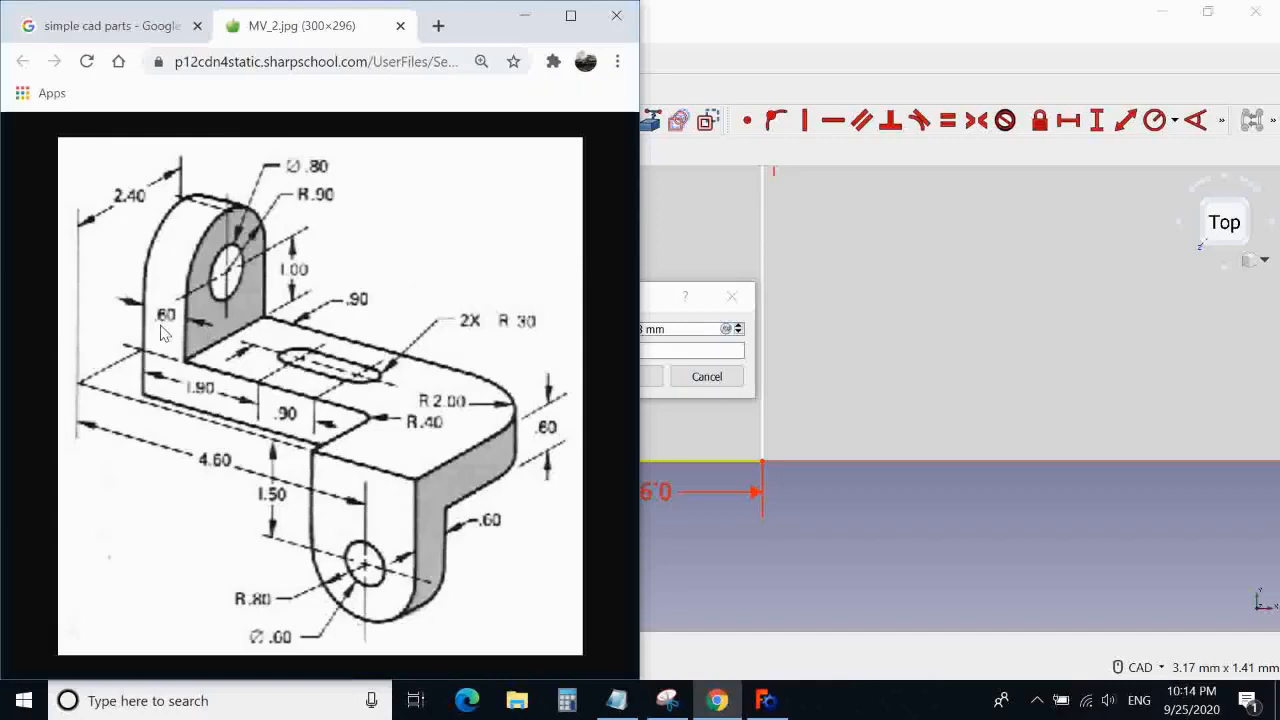
left_click(525, 16)
type("0.6")
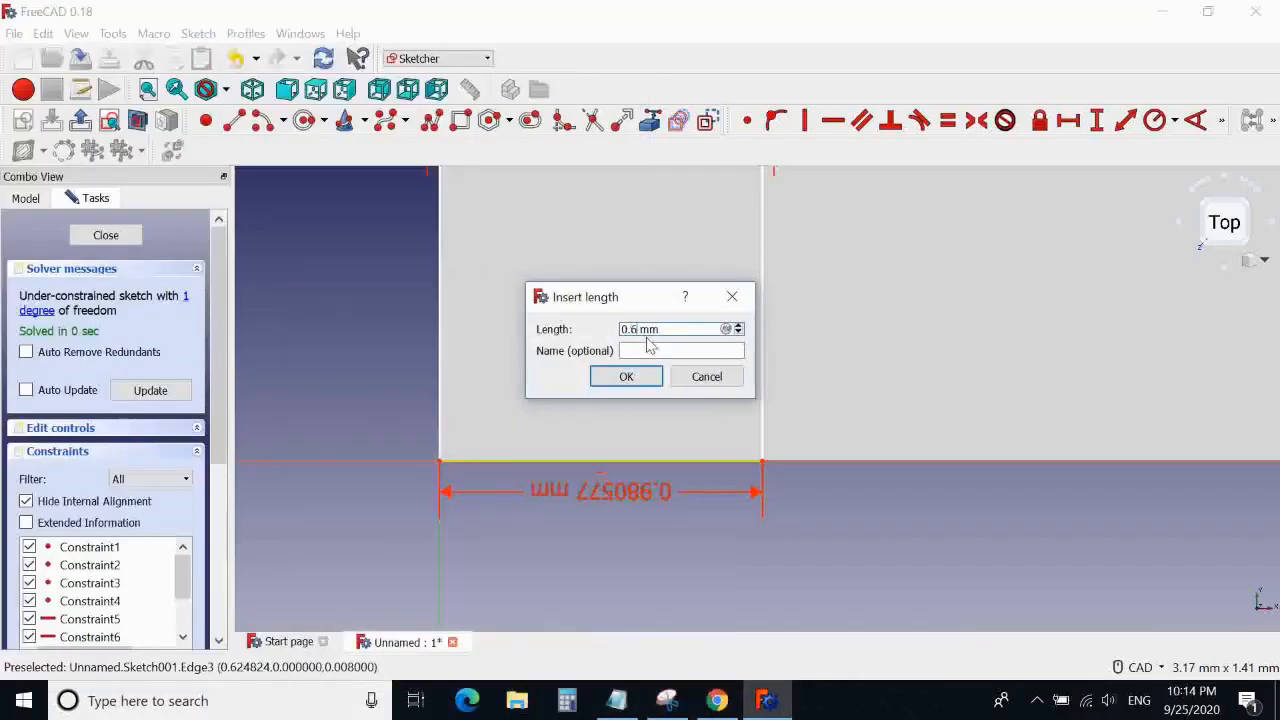
left_click(626, 376)
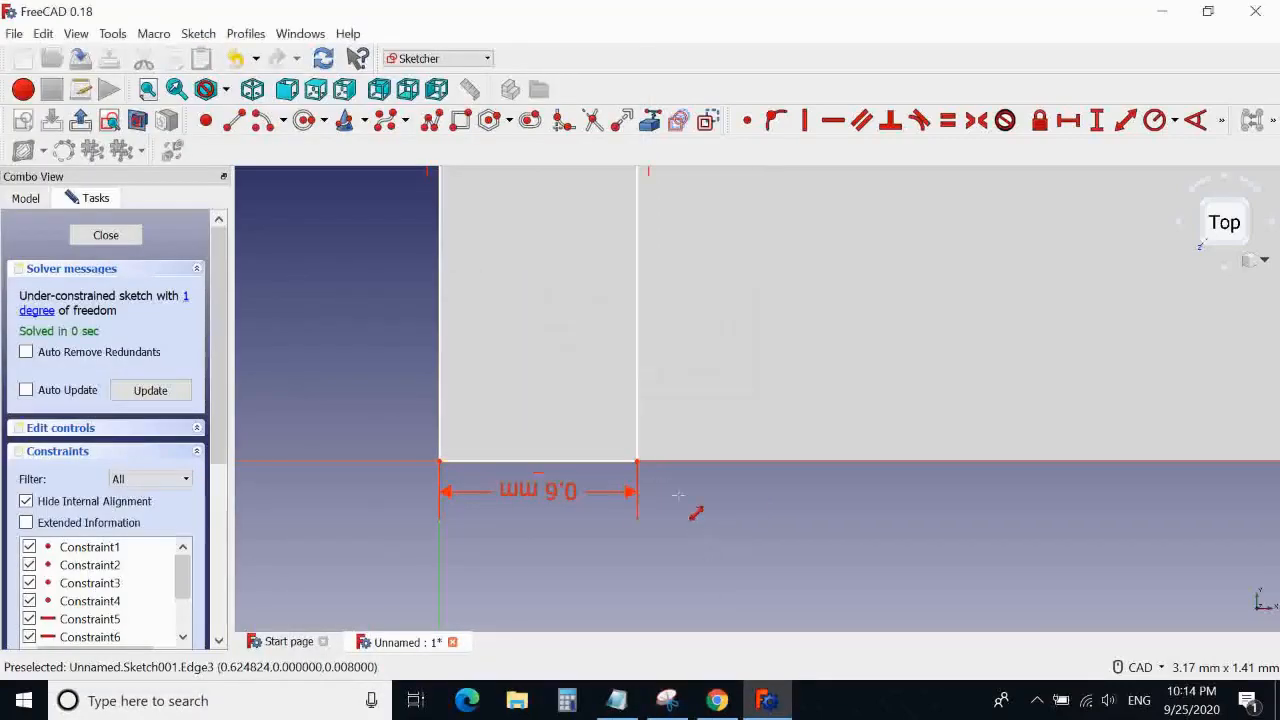
Dimension the rectangle's long edge on the vertical axis to 1.8 mm so it spans the plate's full width
scroll(660, 460, "down", 4)
middle_click_drag(696, 188, 679, 277)
scroll(678, 277, "up", 6)
scroll(455, 305, "up", 2)
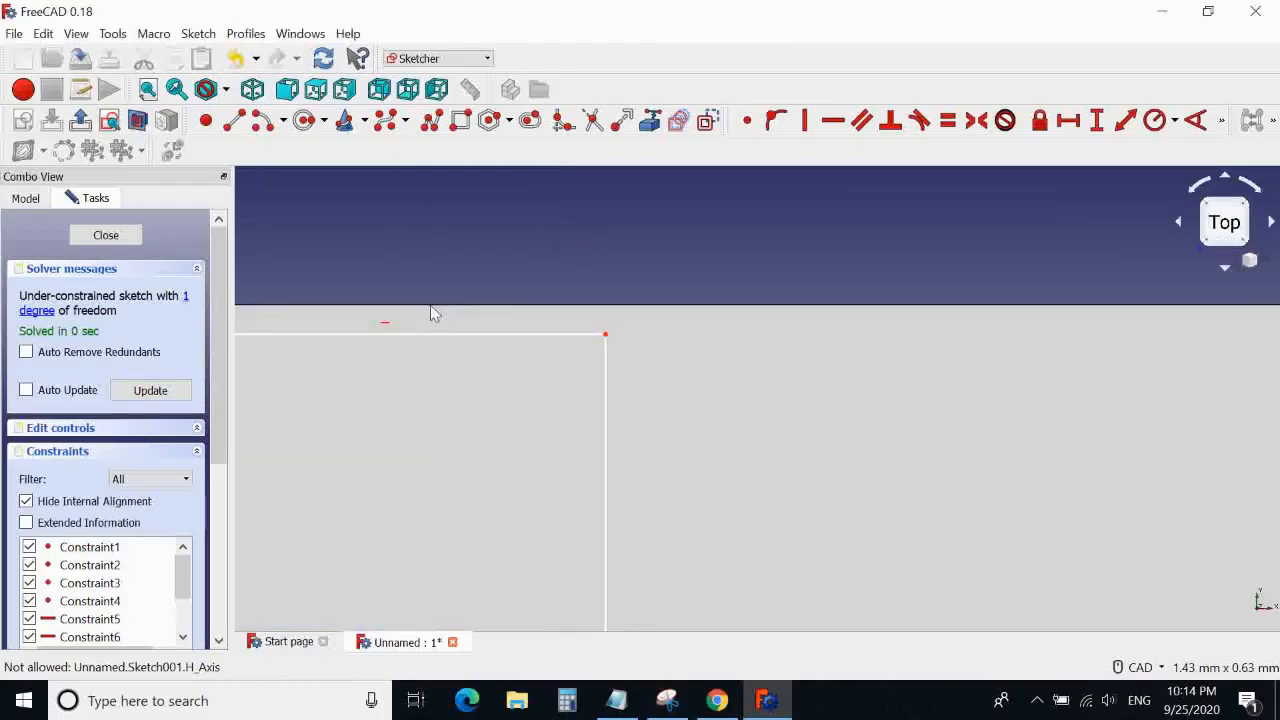
scroll(422, 308, "up", 2)
mouse_move(482, 247)
middle_mouse_down()
mouse_move(509, 277)
mouse_move(804, 309)
mouse_move(752, 300)
middle_mouse_up()
mouse_move(412, 390)
middle_mouse_down()
mouse_move(489, 291)
mouse_move(440, 296)
middle_mouse_up()
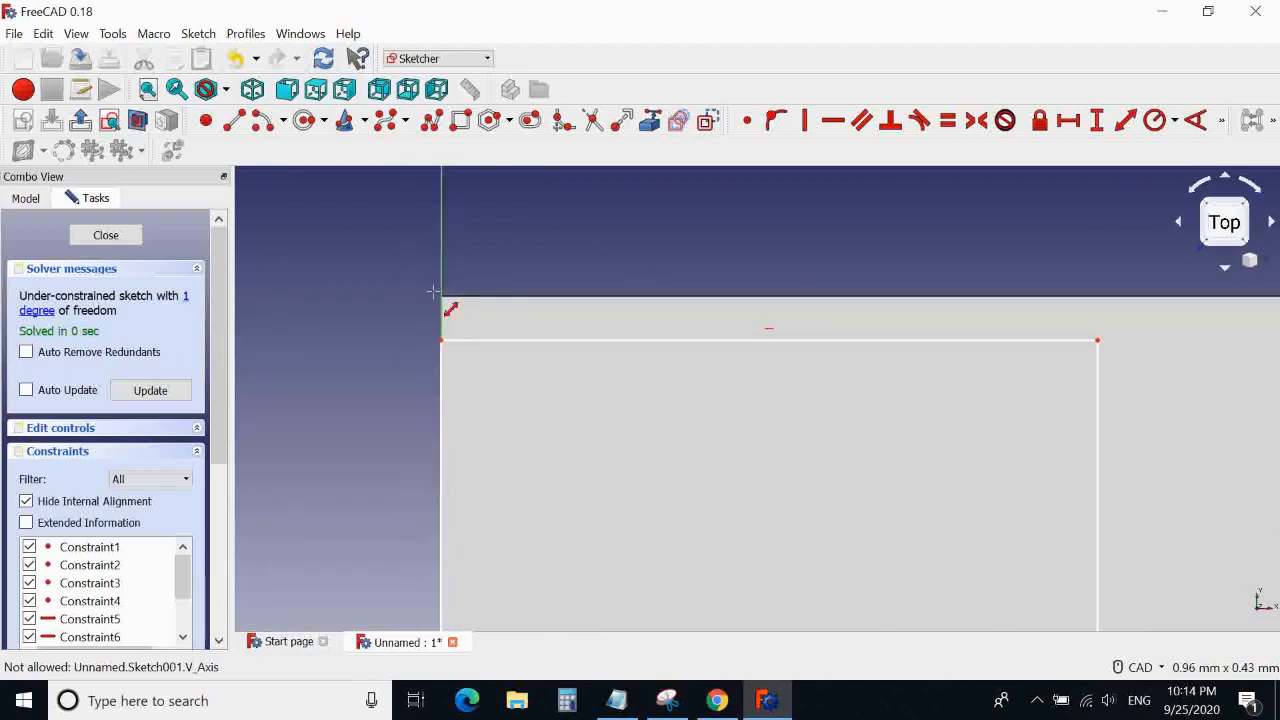
scroll(372, 345, "down", 5)
middle_click_drag(345, 365, 515, 201)
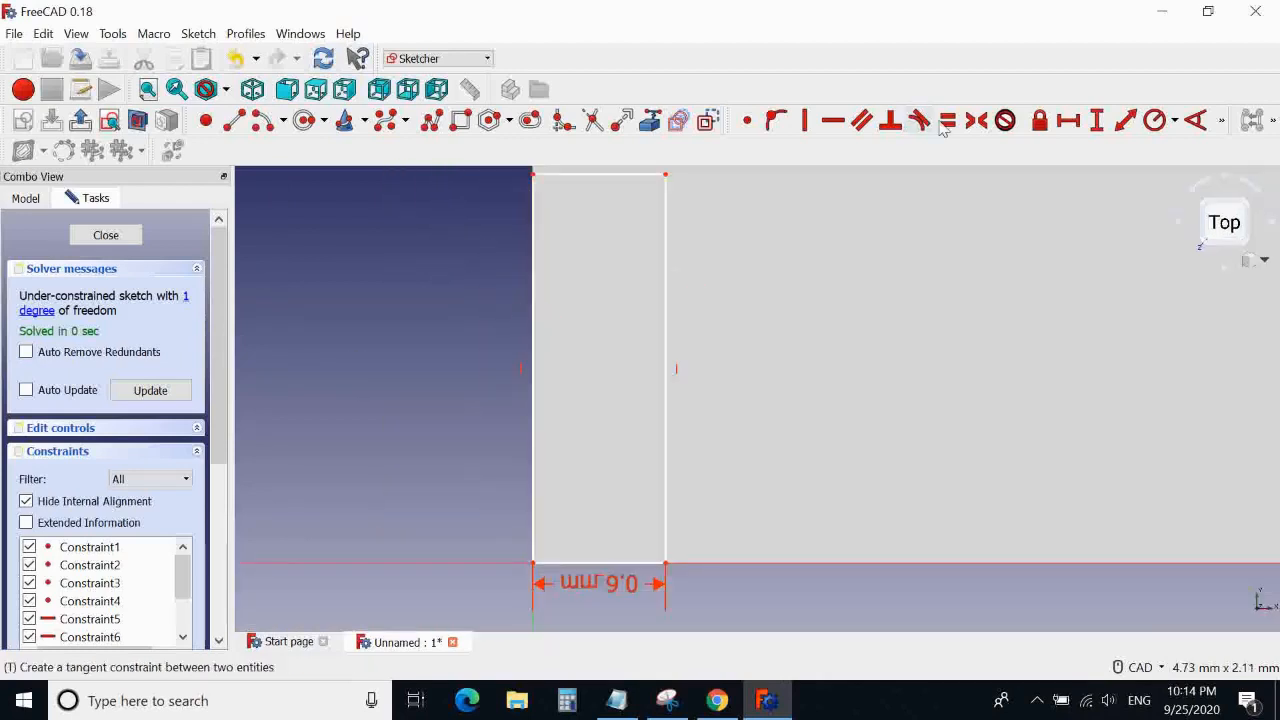
left_click(534, 331)
key("i")
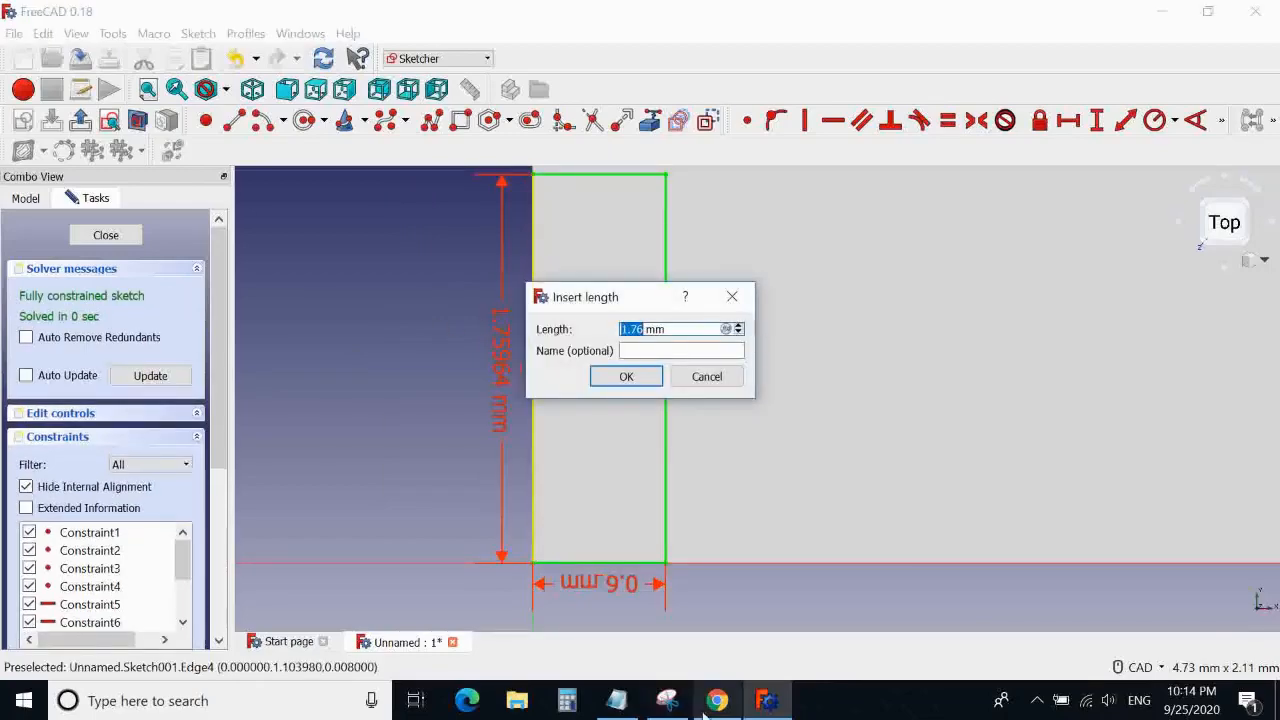
left_click(709, 704)
left_click(686, 305)
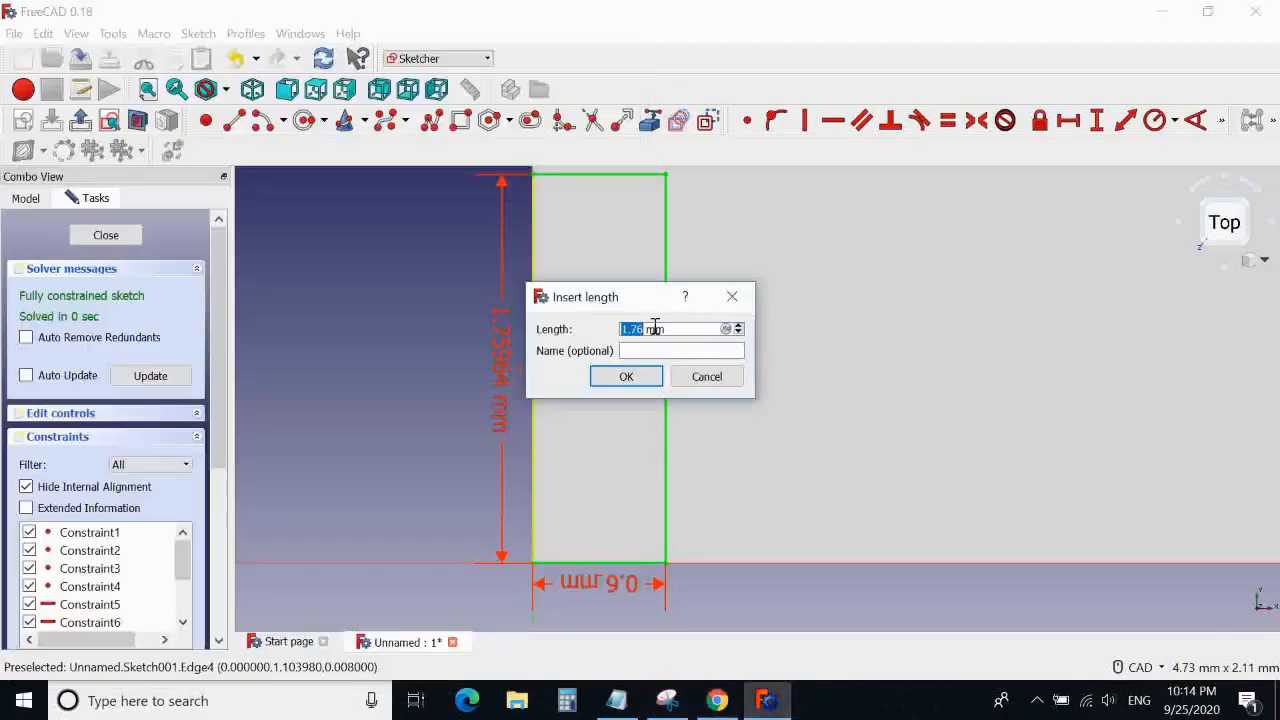
type("1.1")
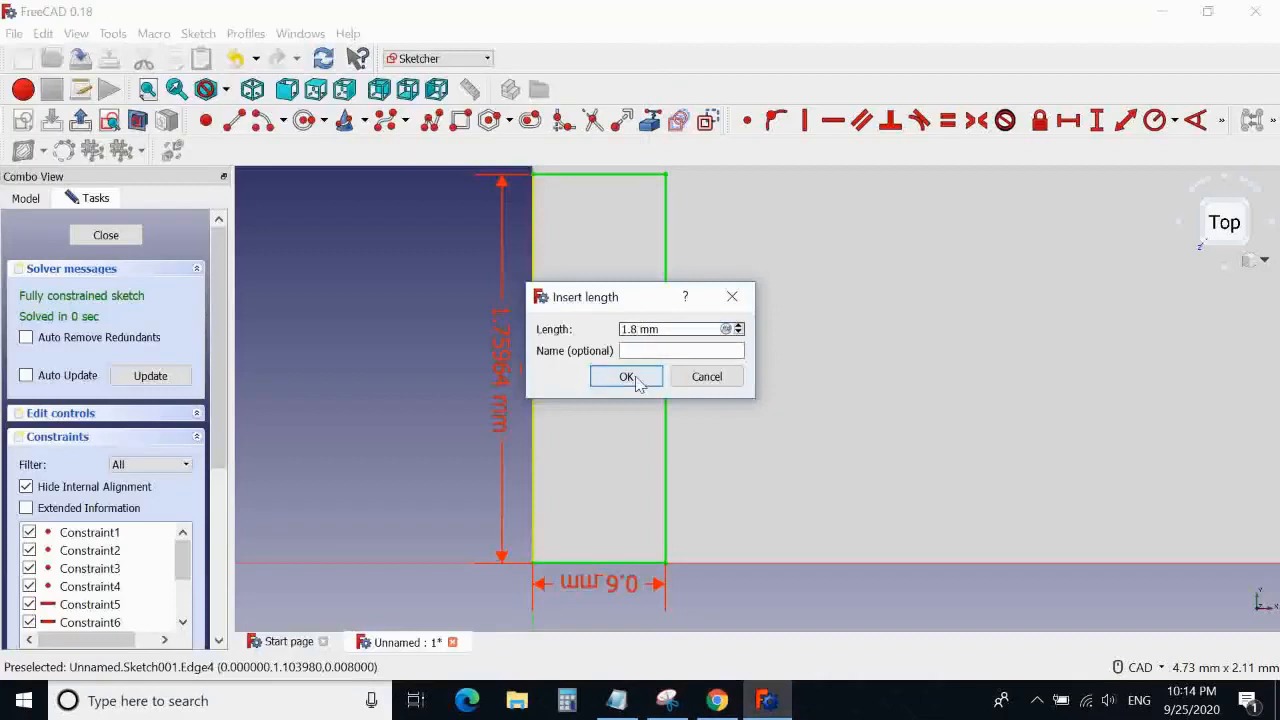
left_click(626, 376)
Check the footprint's far edge against the plate's edge and close the sketch
scroll(745, 342, "down", 3)
scroll(750, 235, "up", 2)
scroll(750, 231, "up", 4)
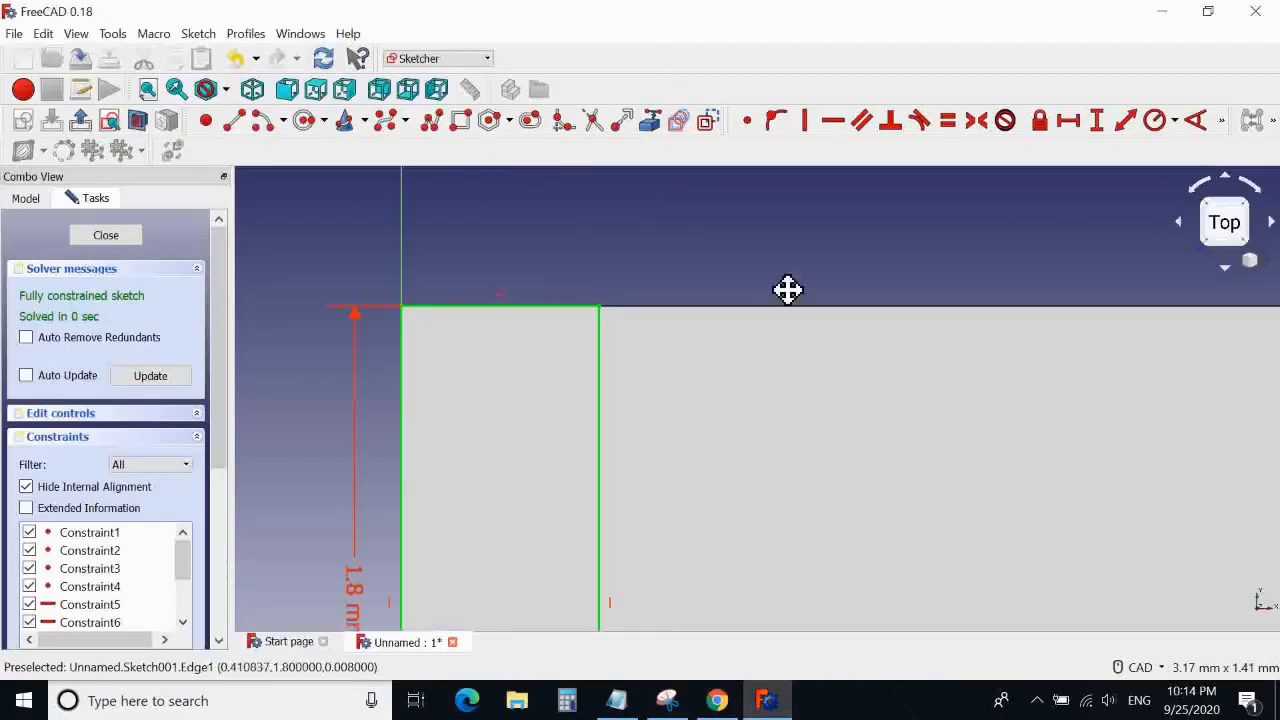
scroll(786, 289, "down", 1)
left_click(106, 235)
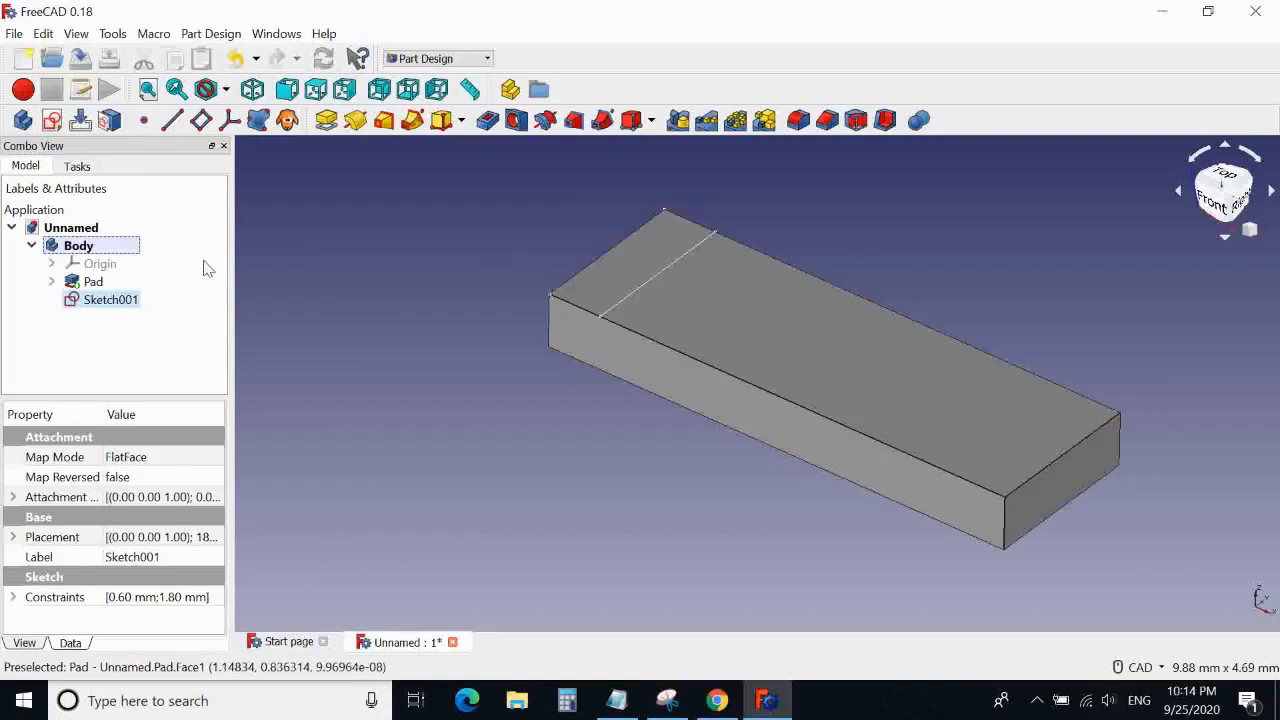
Pad the footprint sketch upward with a length of 1.9 mm, consulting the bracket drawing for the lug's height
left_click(327, 120)
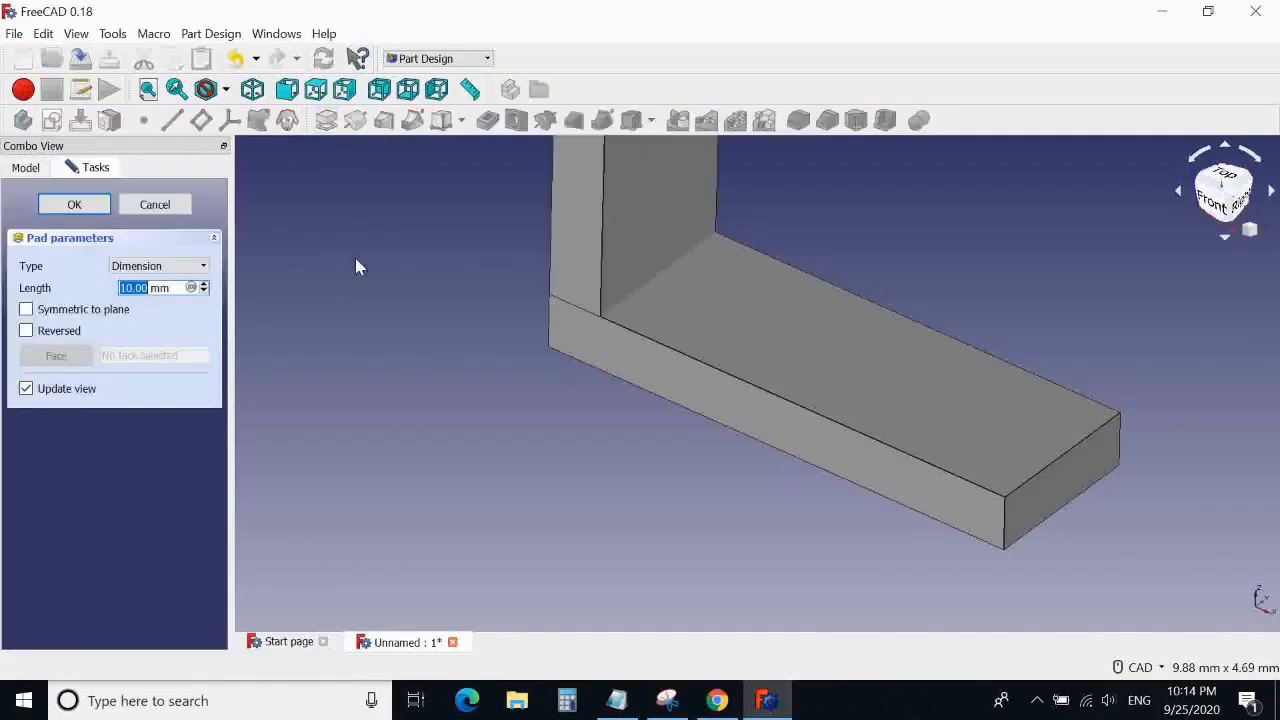
scroll(357, 309, "up", 5)
mouse_move(400, 283)
middle_mouse_down()
mouse_move(378, 490)
mouse_move(426, 480)
middle_mouse_up()
mouse_move(447, 260)
middle_mouse_down()
mouse_move(437, 451)
mouse_move(457, 148)
middle_mouse_up()
scroll(440, 192, "up", 2)
mouse_move(442, 200)
middle_mouse_down()
mouse_move(424, 394)
mouse_move(453, 175)
middle_mouse_up()
mouse_move(443, 450)
middle_mouse_down()
mouse_move(443, 179)
mouse_move(431, 240)
middle_mouse_up()
middle_click_drag(437, 420, 435, 217)
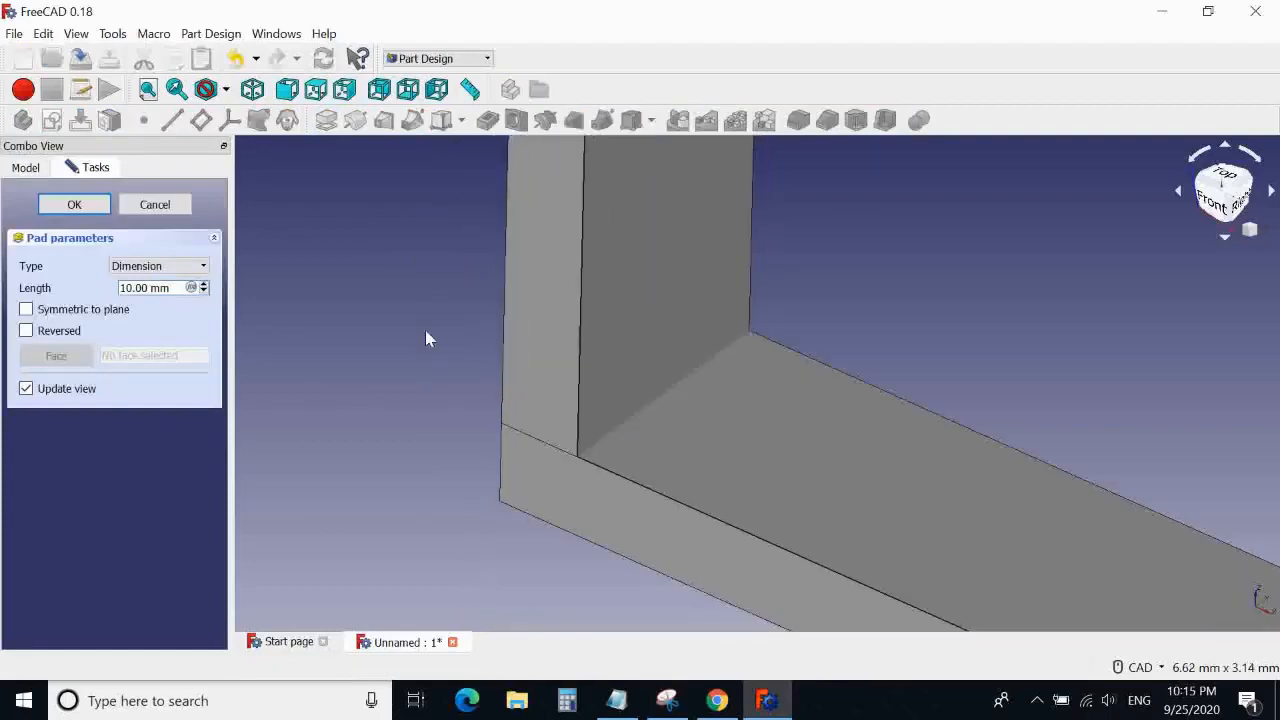
middle_click_drag(431, 354, 405, 409)
left_click(717, 700)
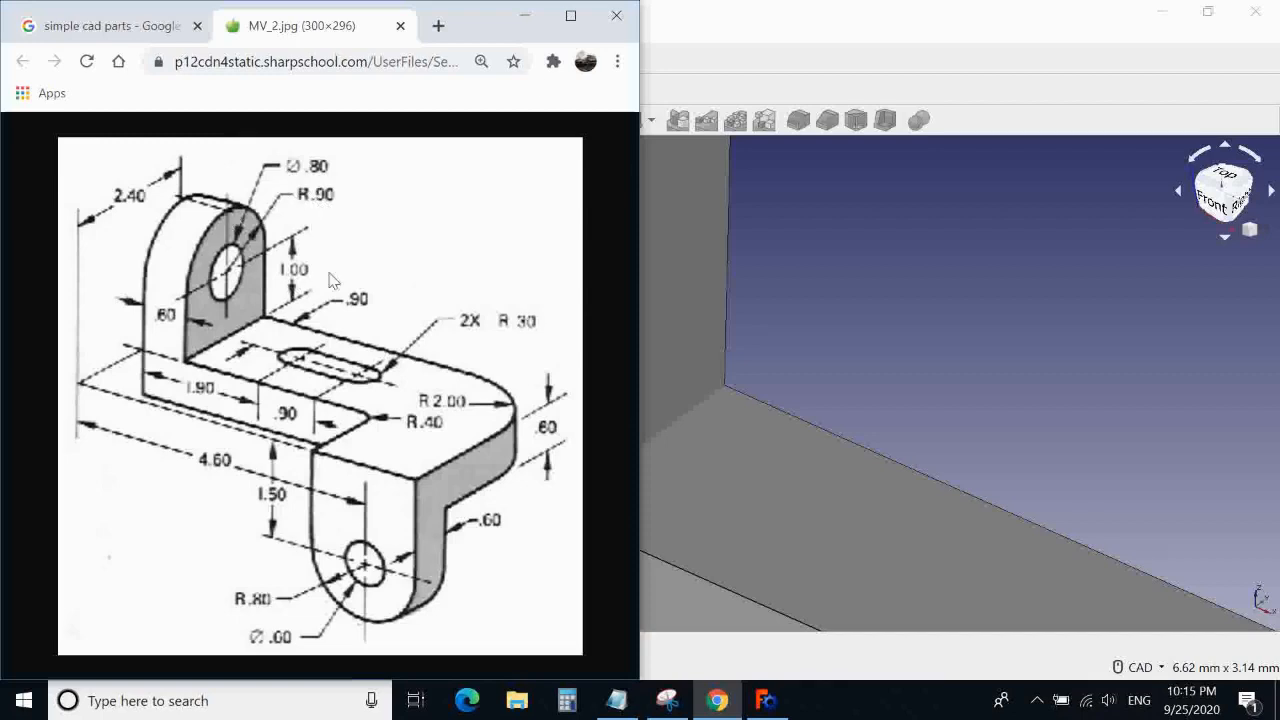
left_click(524, 16)
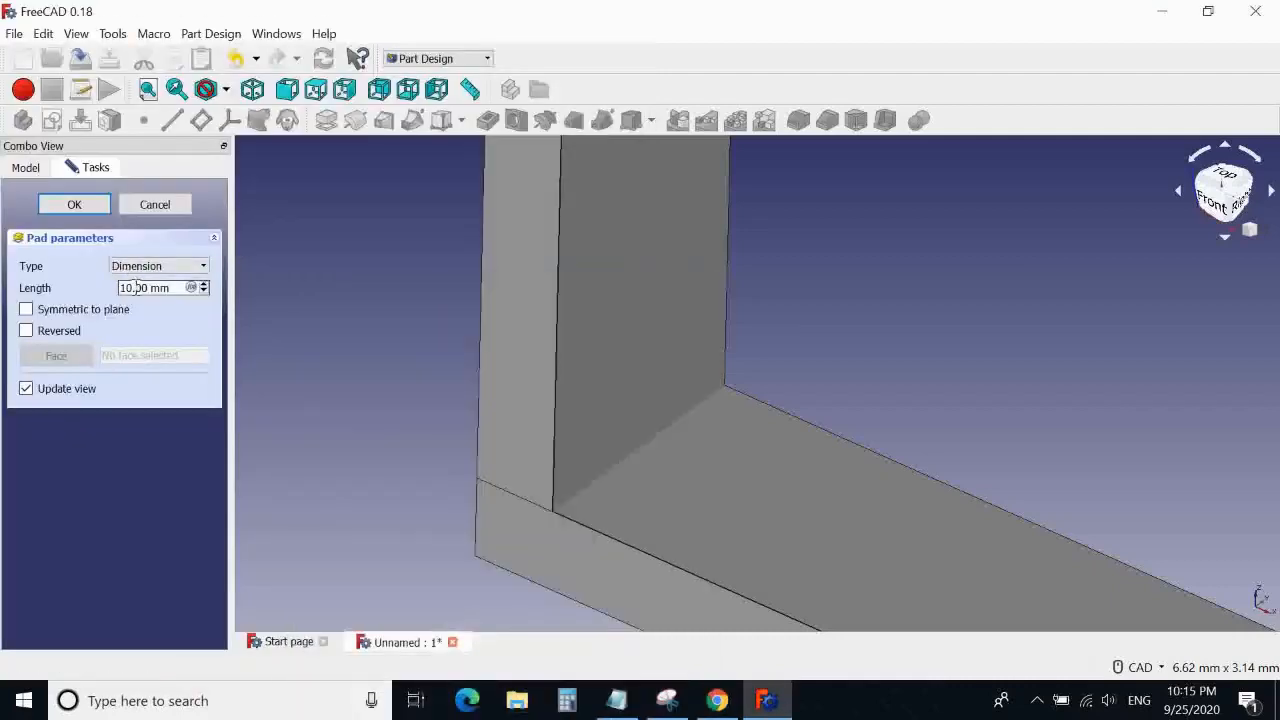
triple_click(136, 287)
type("1.9")
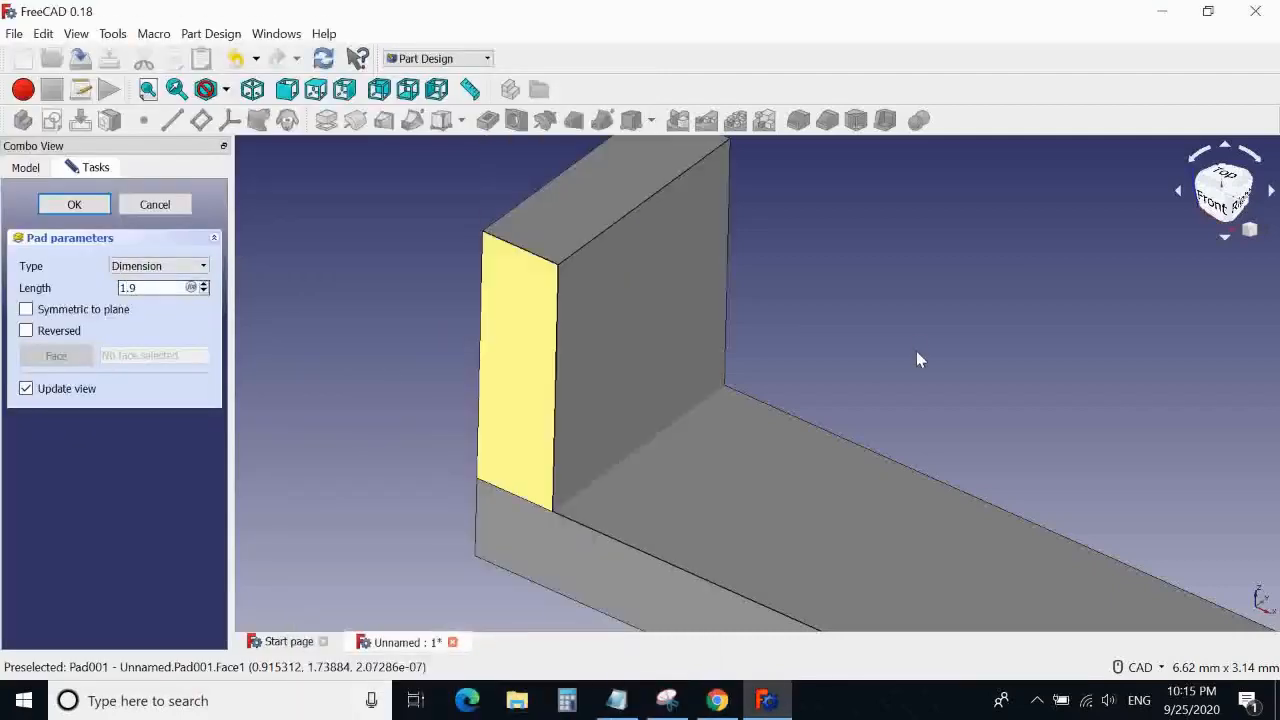
Examine the padded lug on the base plate and set the model to the isometric view
middle_click_drag(916, 360, 705, 290)
scroll(752, 330, "down", 2)
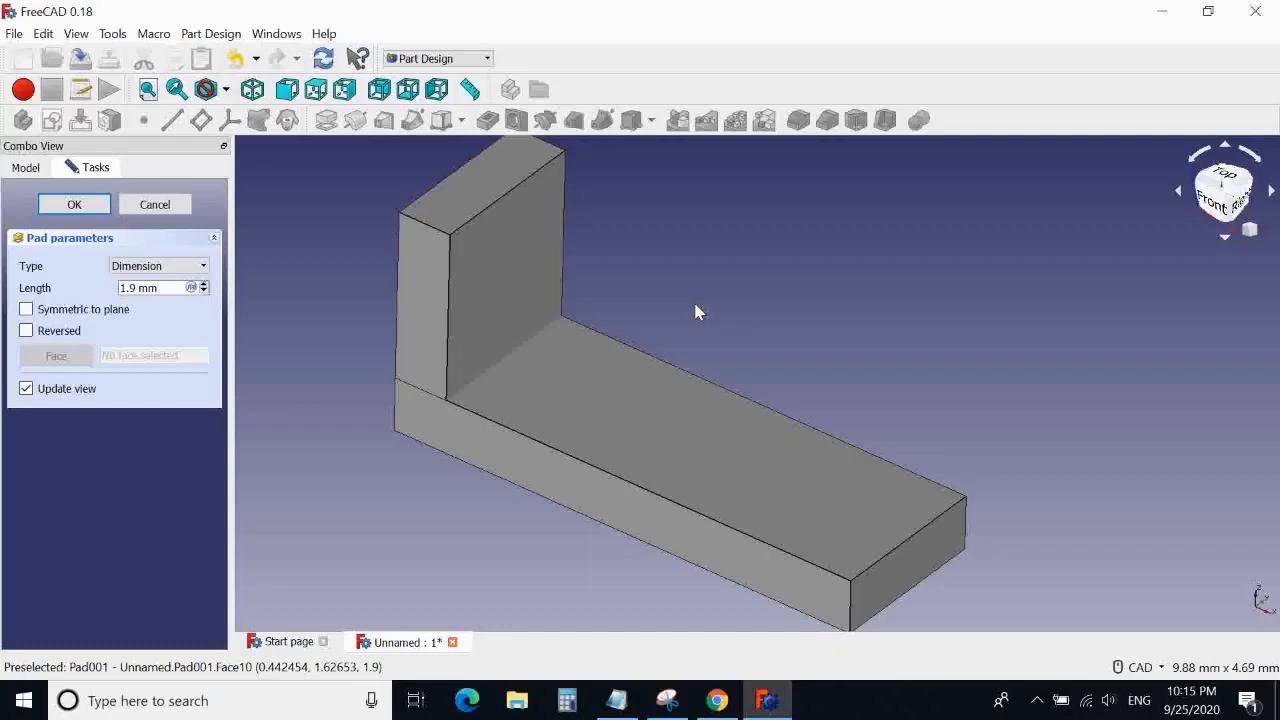
middle_click_drag(631, 294, 580, 310)
scroll(766, 323, "down", 3)
scroll(688, 340, "up", 3)
scroll(680, 323, "down", 3)
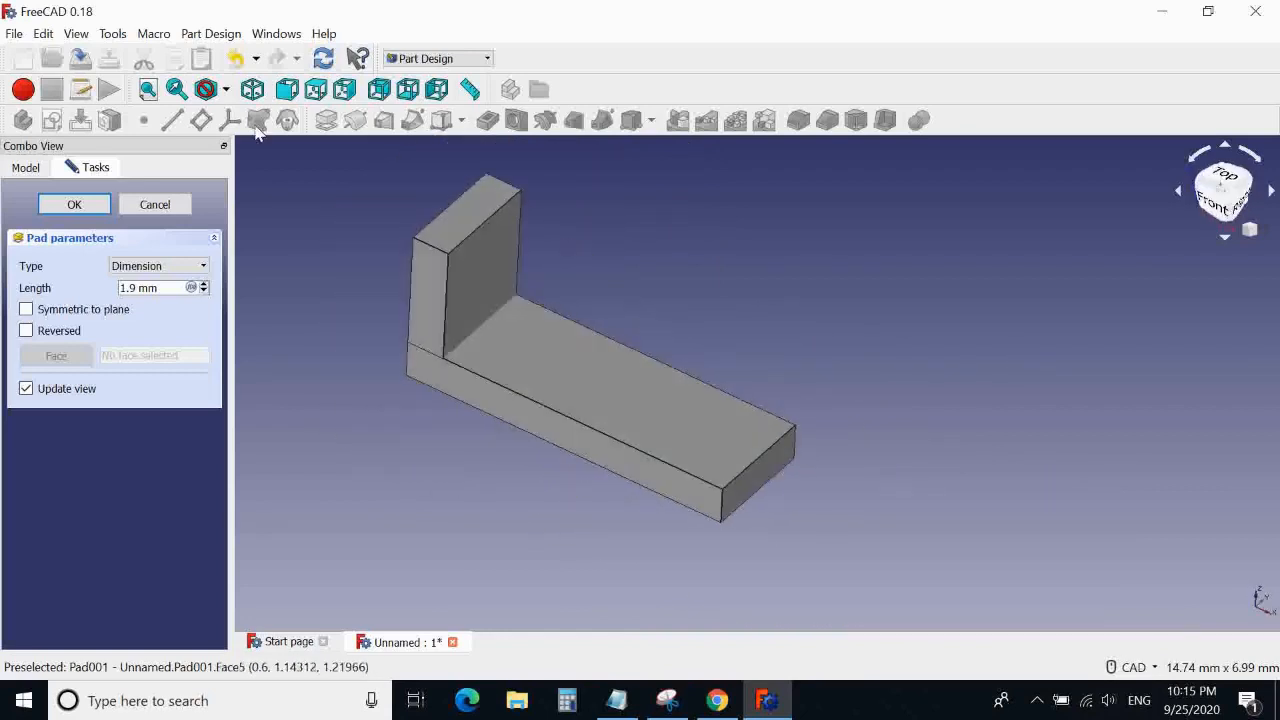
left_click(252, 89)
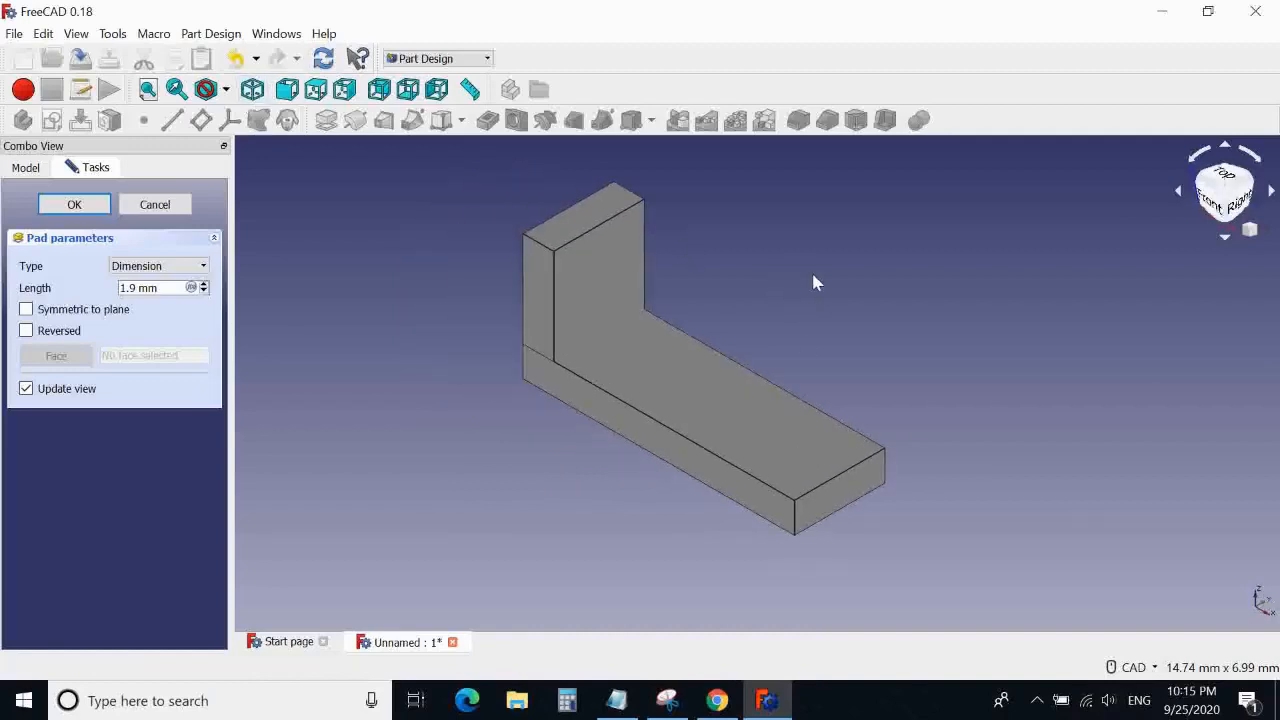
Snip the bracket drawing's front end with Snipping Tool, outline the block above the hanging lug in red, and close the snip
left_click(717, 700)
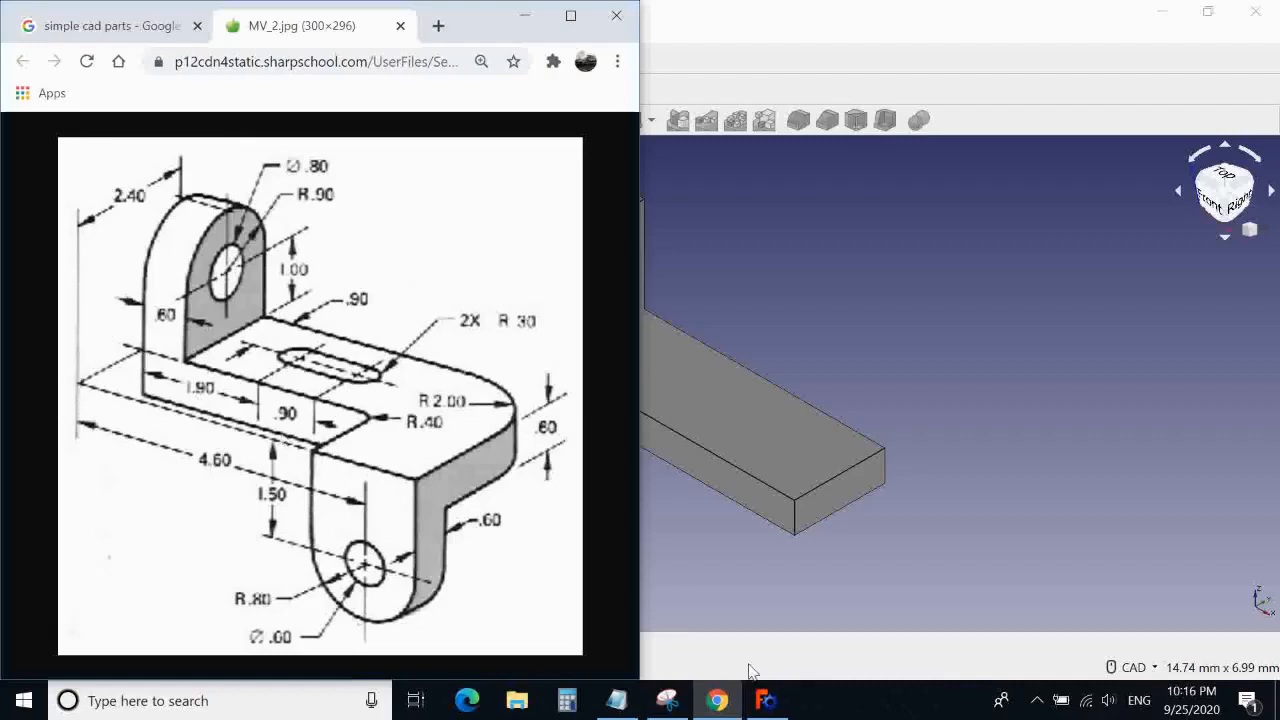
left_click(675, 697)
left_click(708, 207)
left_click_drag(156, 332, 516, 608)
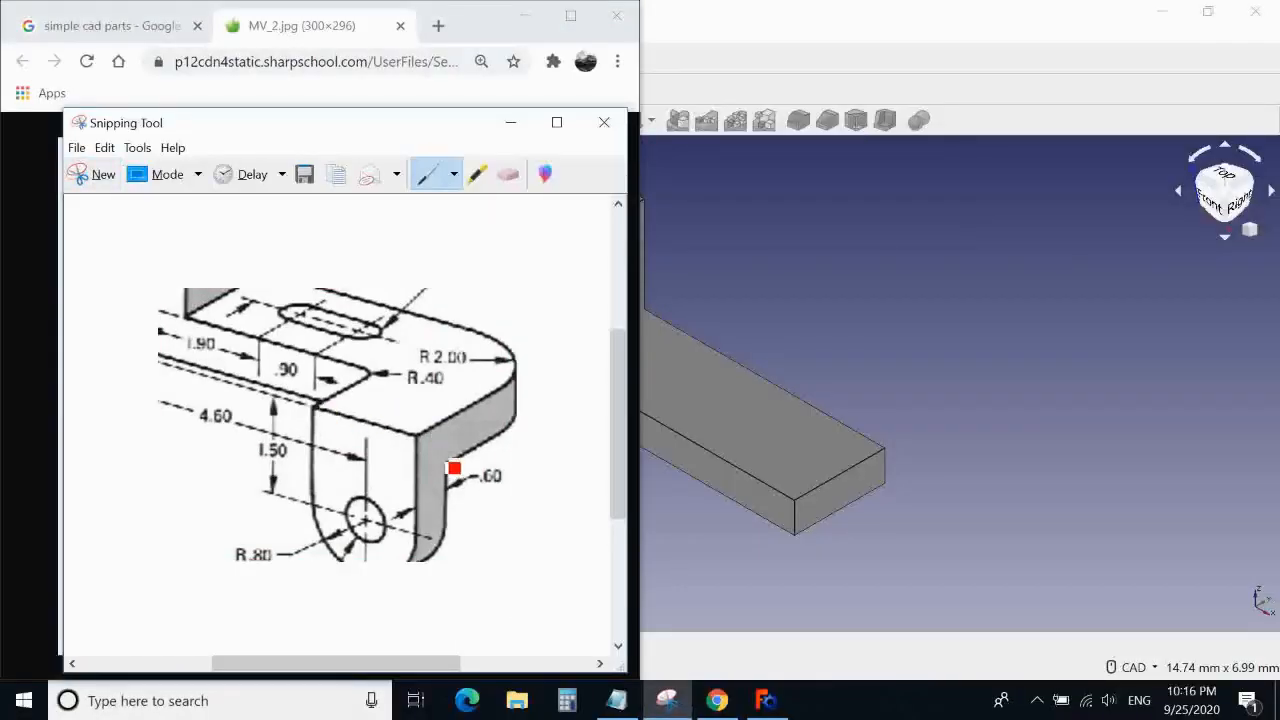
mouse_move(454, 467)
left_mouse_down()
mouse_move(446, 426)
mouse_move(358, 388)
mouse_move(378, 372)
mouse_move(474, 414)
mouse_move(466, 456)
mouse_move(366, 430)
mouse_move(357, 391)
left_mouse_up()
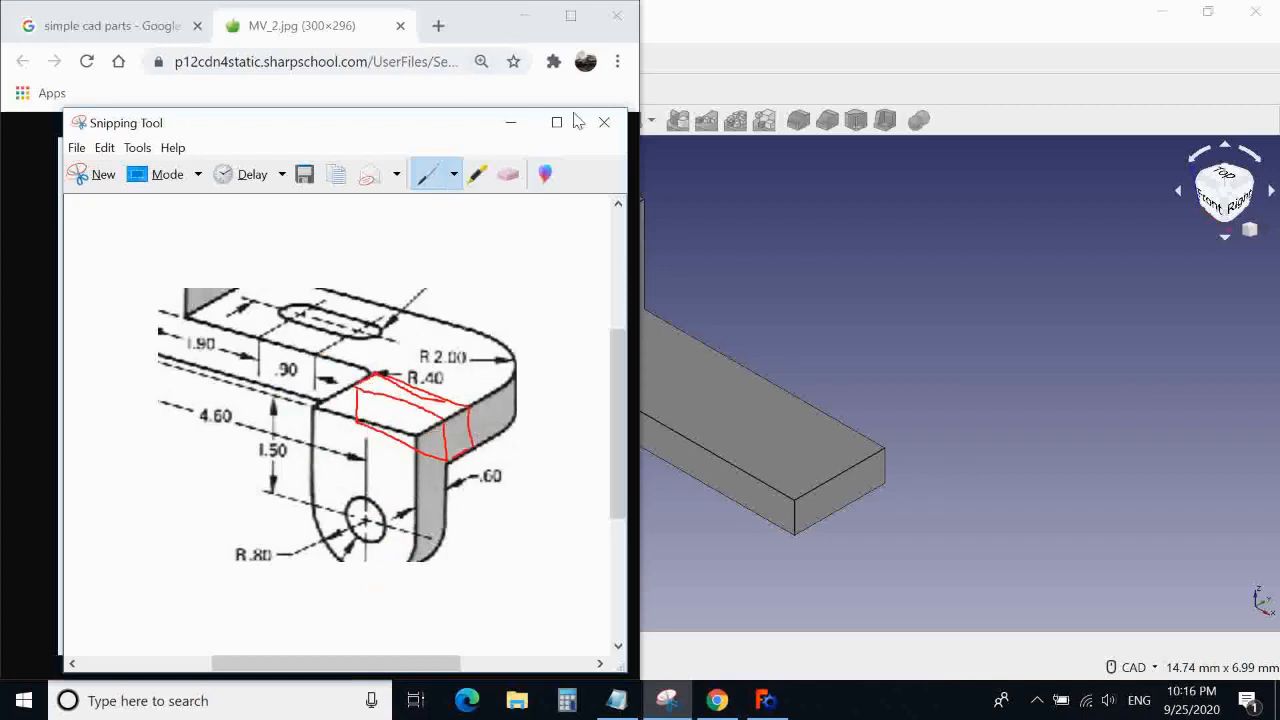
left_click(604, 122)
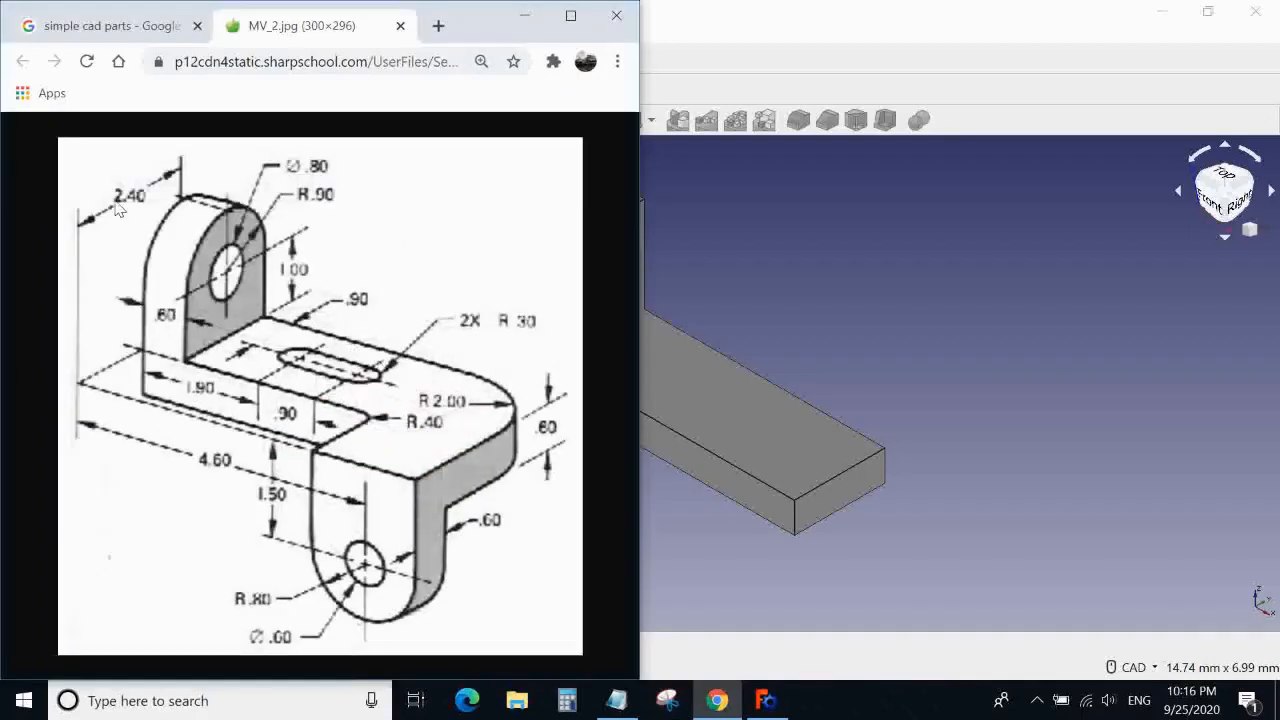
Capture a blank area of the drawing as a new snip and place its window beside the drawing
left_click(667, 700)
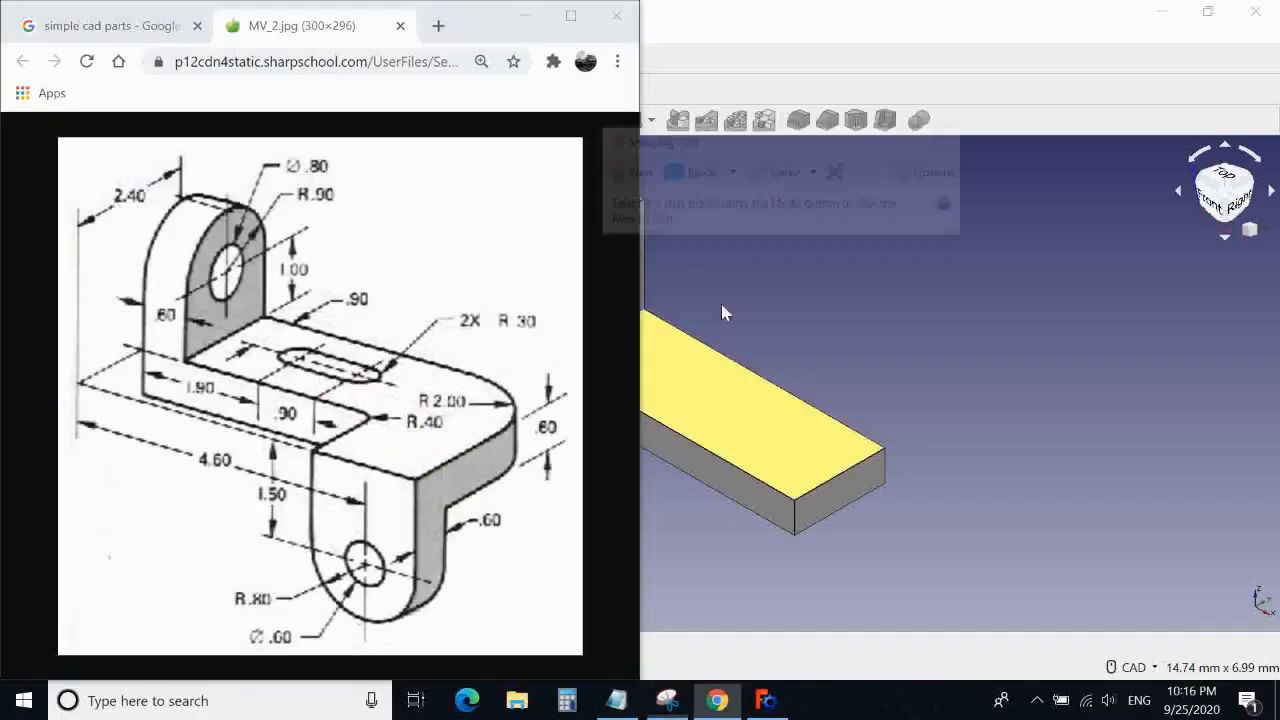
left_click(611, 172)
left_click_drag(380, 200, 492, 276)
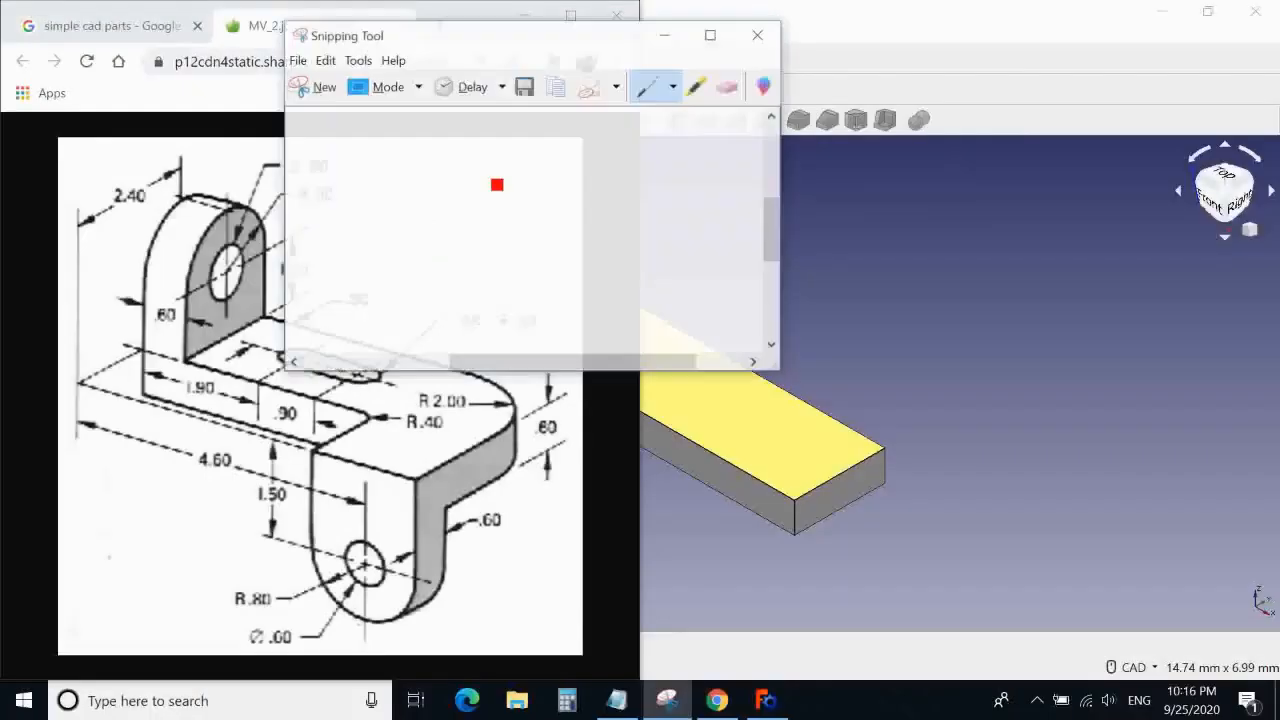
left_click_drag(574, 38, 914, 113)
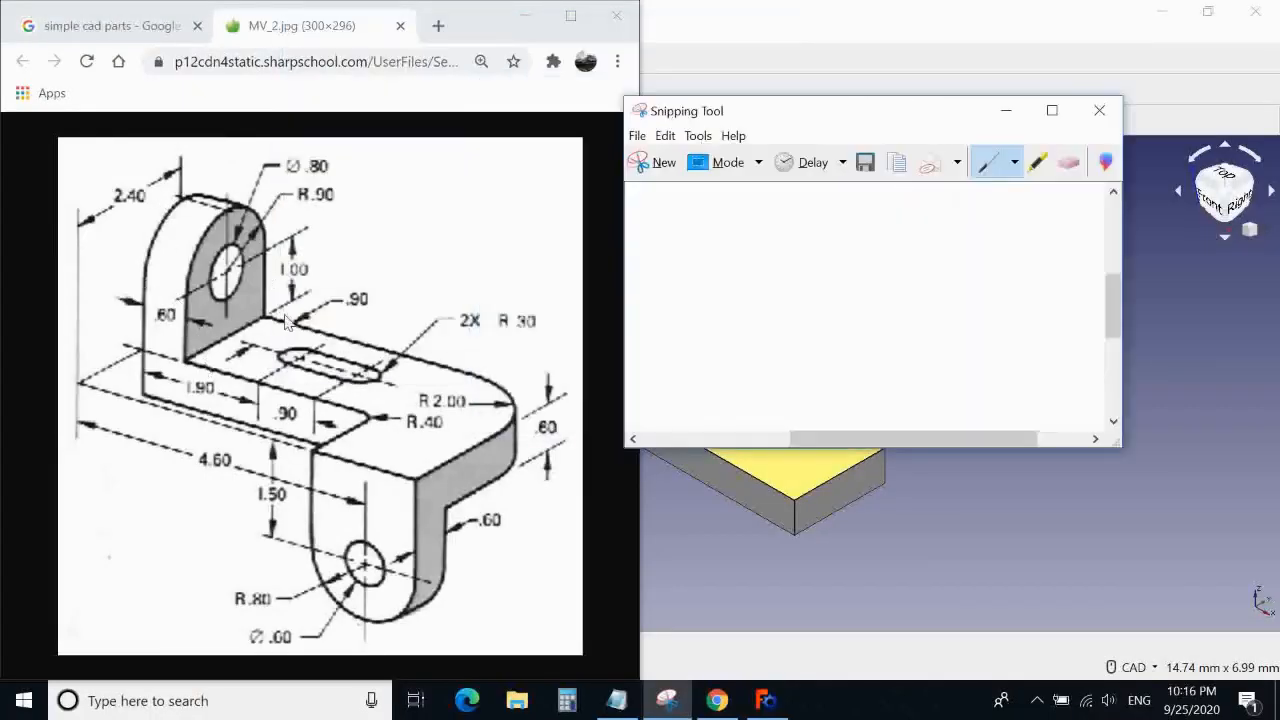
Write the subtraction 2.4 − 1.8 freehand on the blank snip, with 2.4 above 1.8 and a minus sign beside them
mouse_move(681, 209)
left_mouse_down()
mouse_move(679, 235)
mouse_move(706, 212)
mouse_move(718, 247)
left_mouse_up()
mouse_move(708, 210)
left_mouse_down()
mouse_move(711, 234)
mouse_move(700, 209)
mouse_move(680, 248)
left_mouse_up()
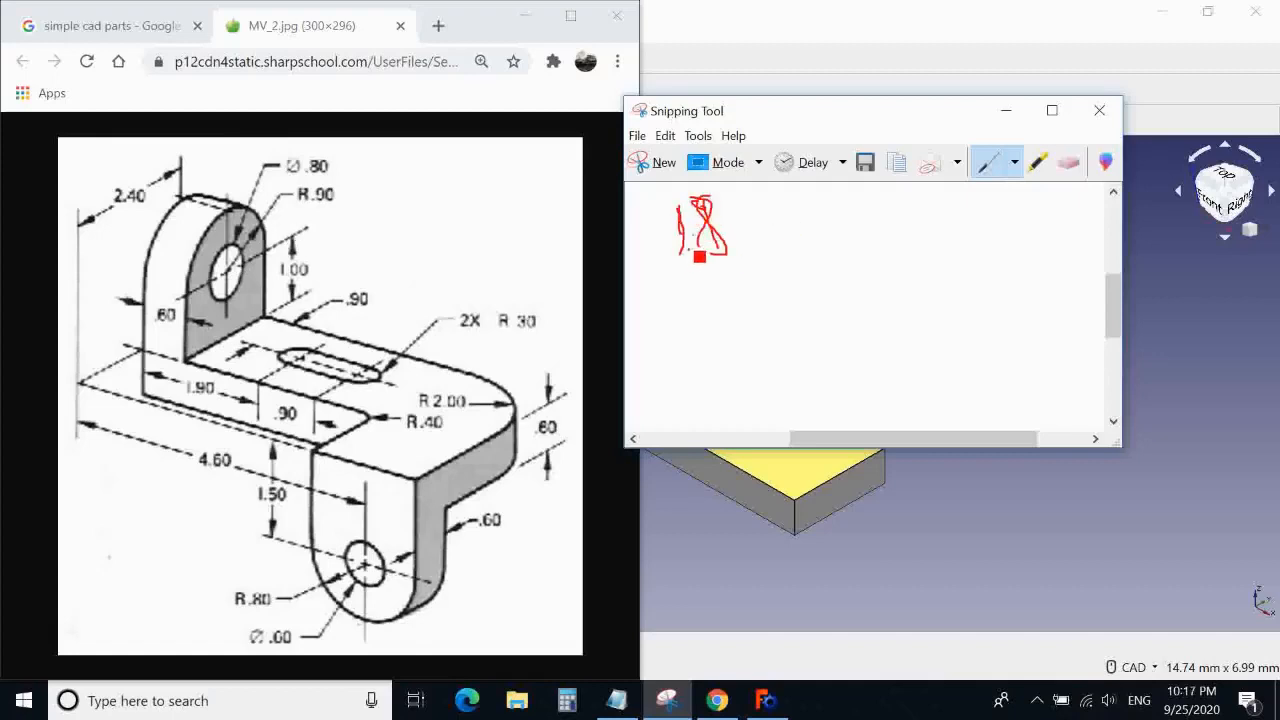
left_click(690, 248)
scroll(1049, 320, "up", 3)
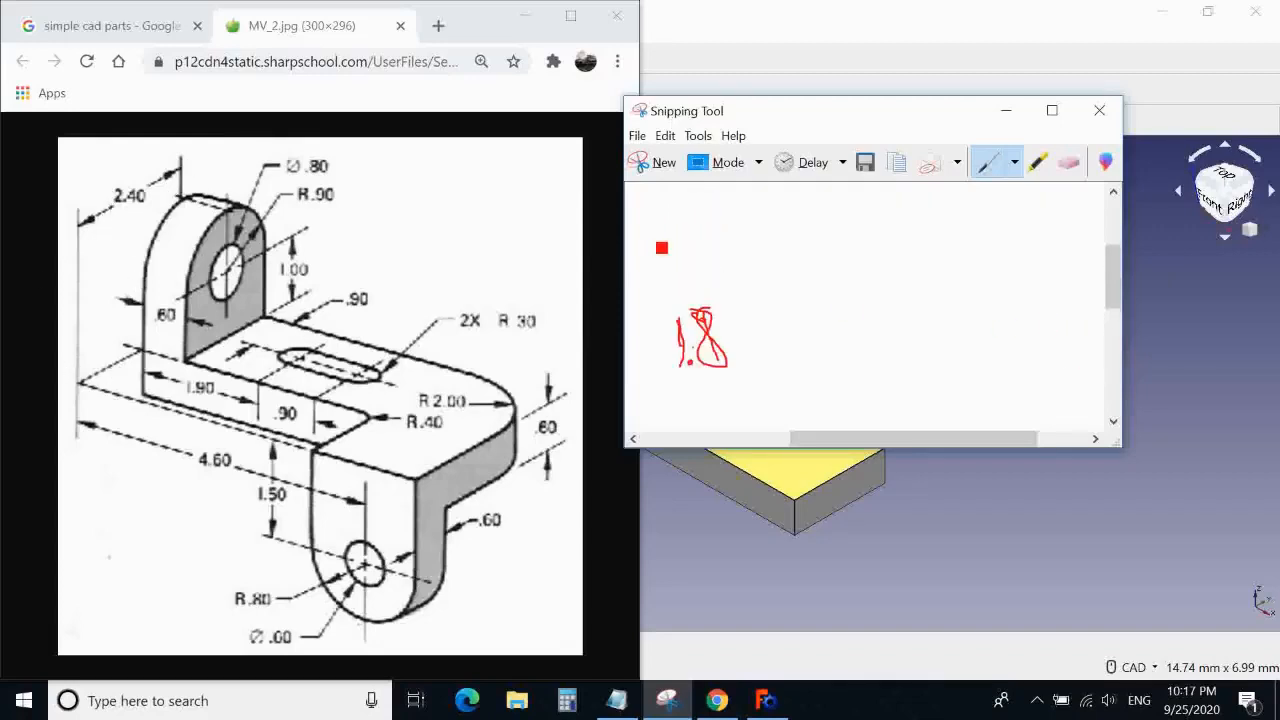
mouse_move(655, 231)
left_mouse_down()
mouse_move(671, 271)
mouse_move(740, 261)
left_mouse_up()
left_click(702, 275)
left_click_drag(735, 240, 735, 290)
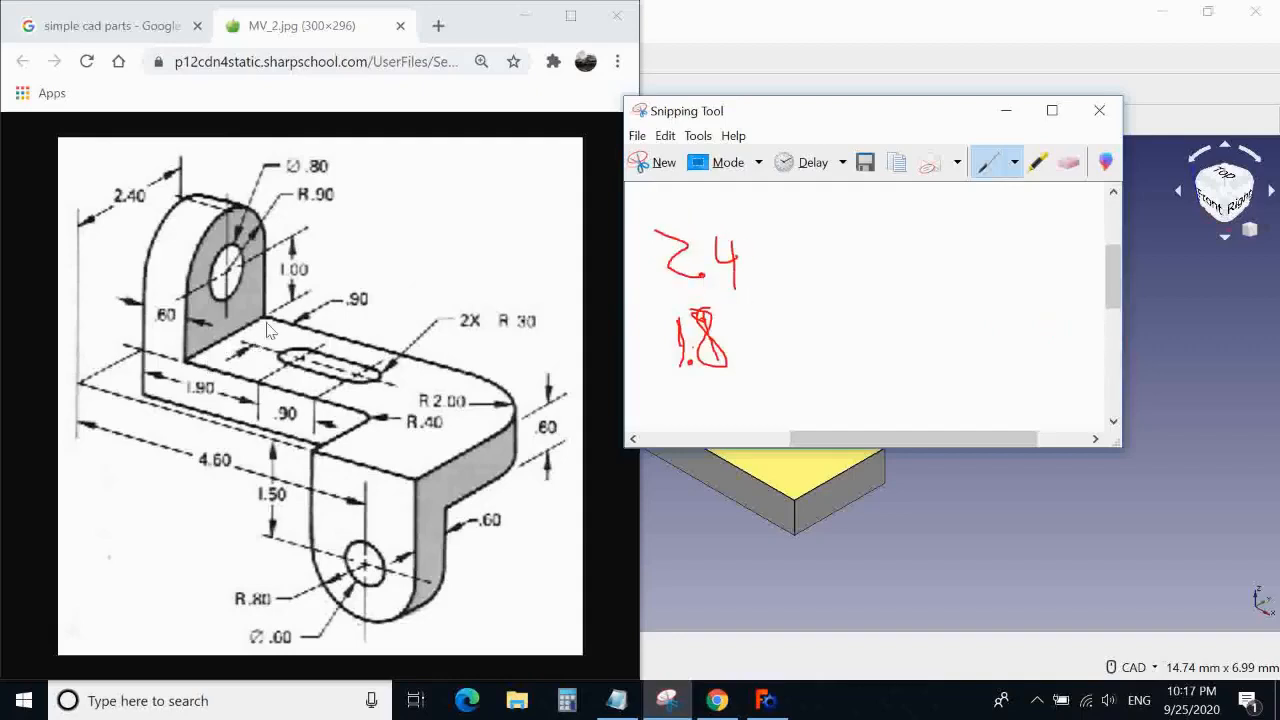
left_click_drag(635, 299, 650, 298)
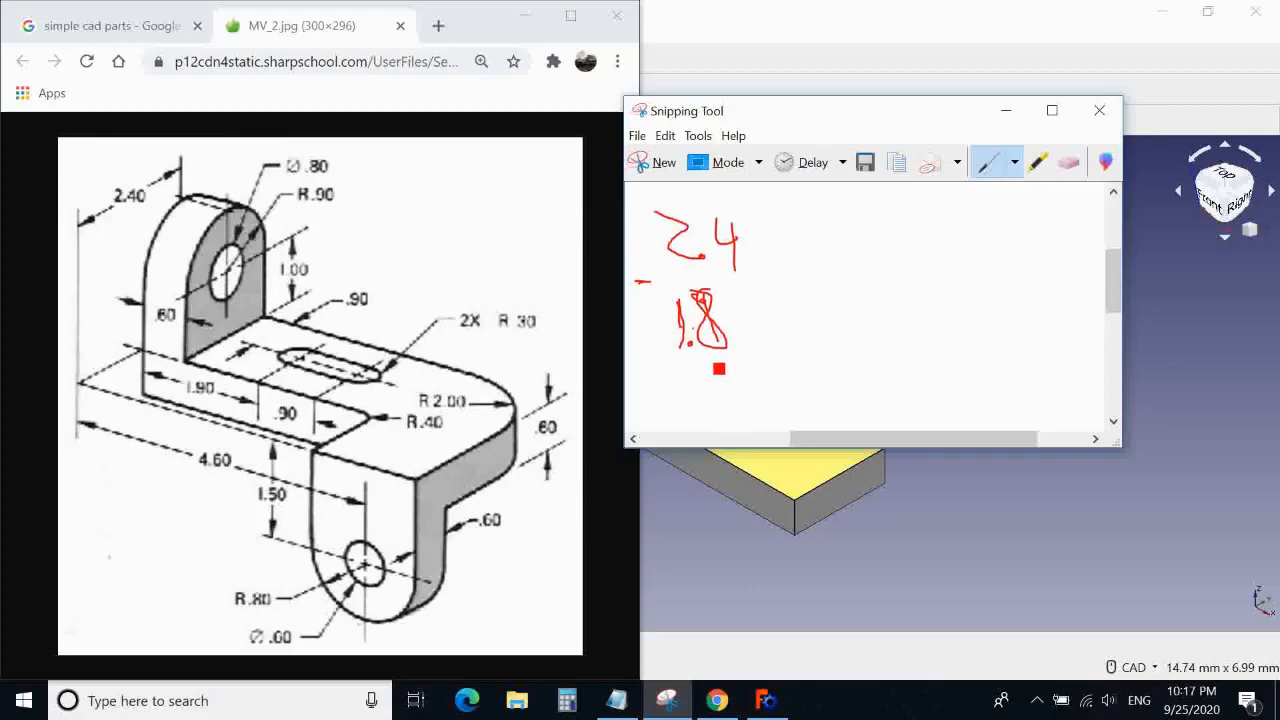
Write the answer 0.6 beneath the handwritten subtraction and briefly bring up Calculator
scroll(654, 366, "down", 3)
scroll(654, 366, "up", 1)
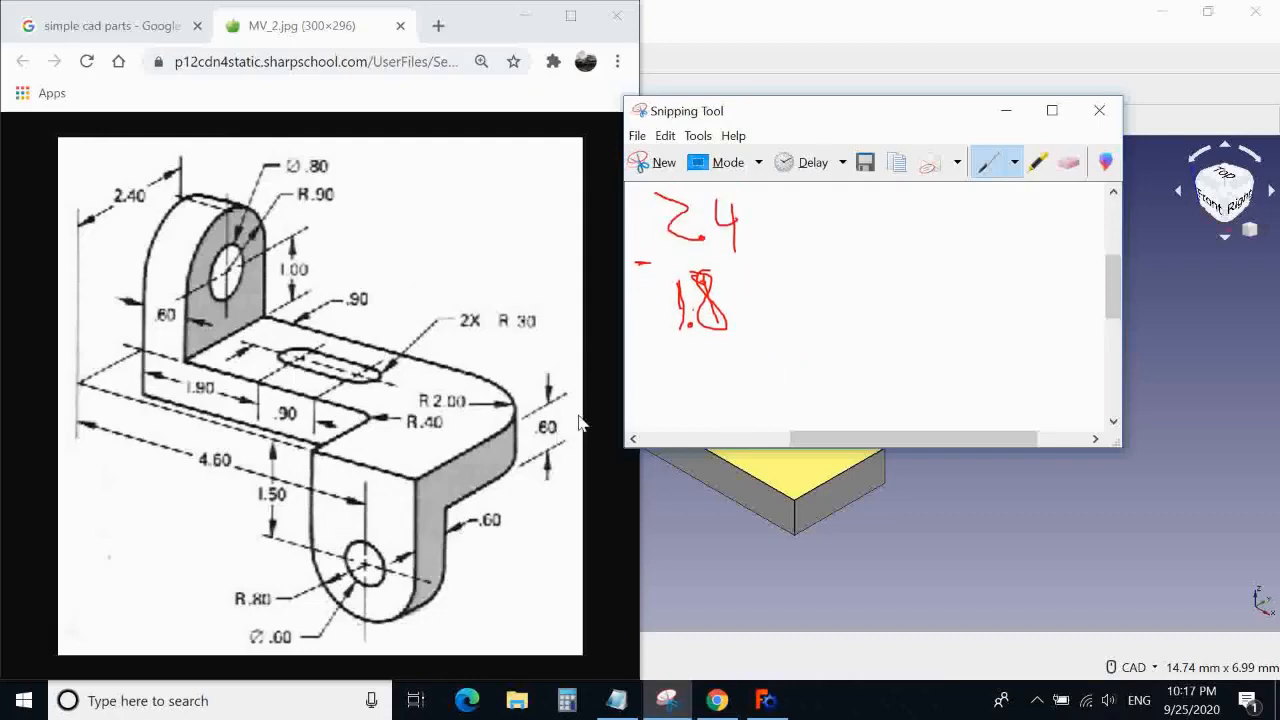
left_click_drag(645, 343, 716, 370)
left_click(700, 368)
left_click(583, 702)
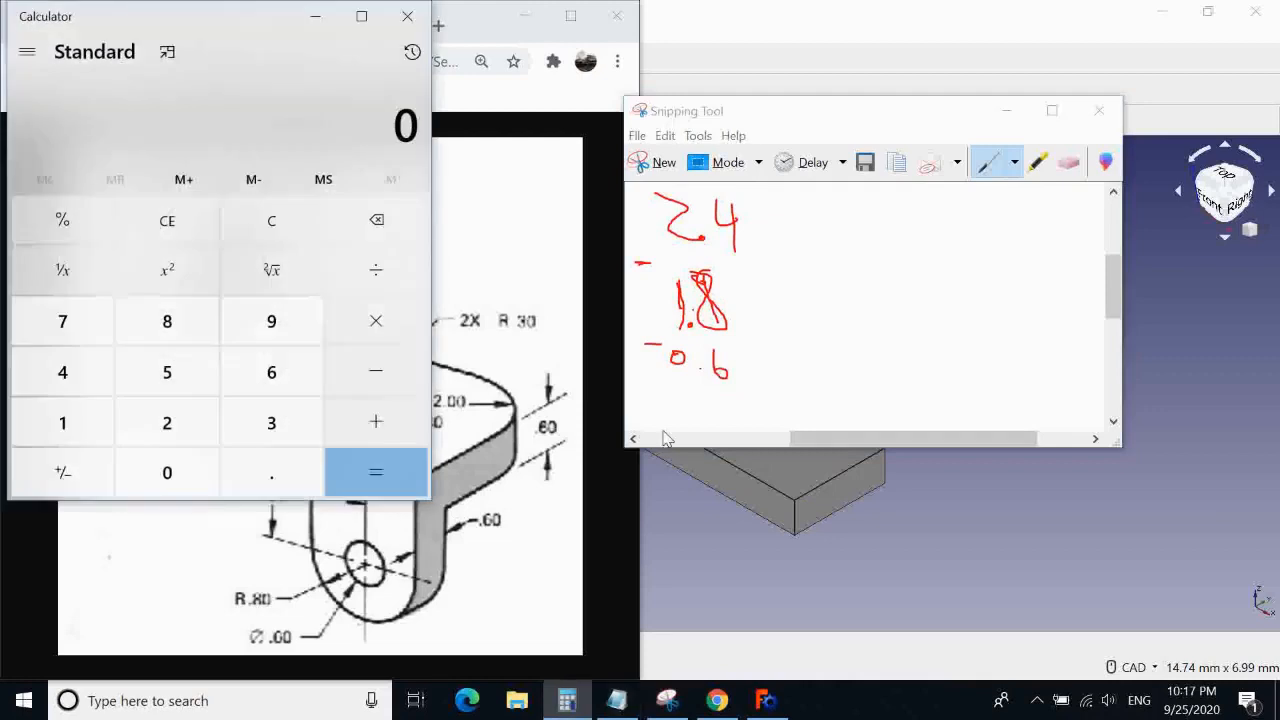
left_click(315, 17)
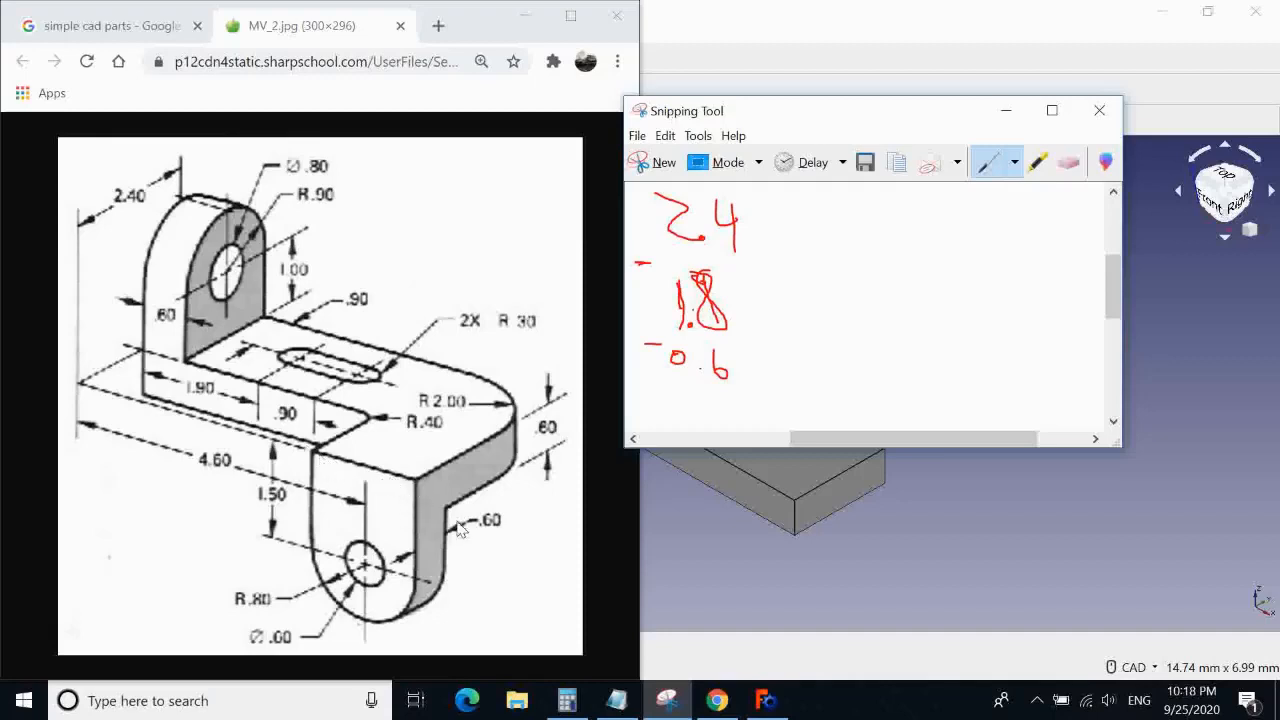
Erase the written answer, rule a line under the 2.4 − 1.8 subtraction, and rewrite the answer below the line
left_click(1066, 163)
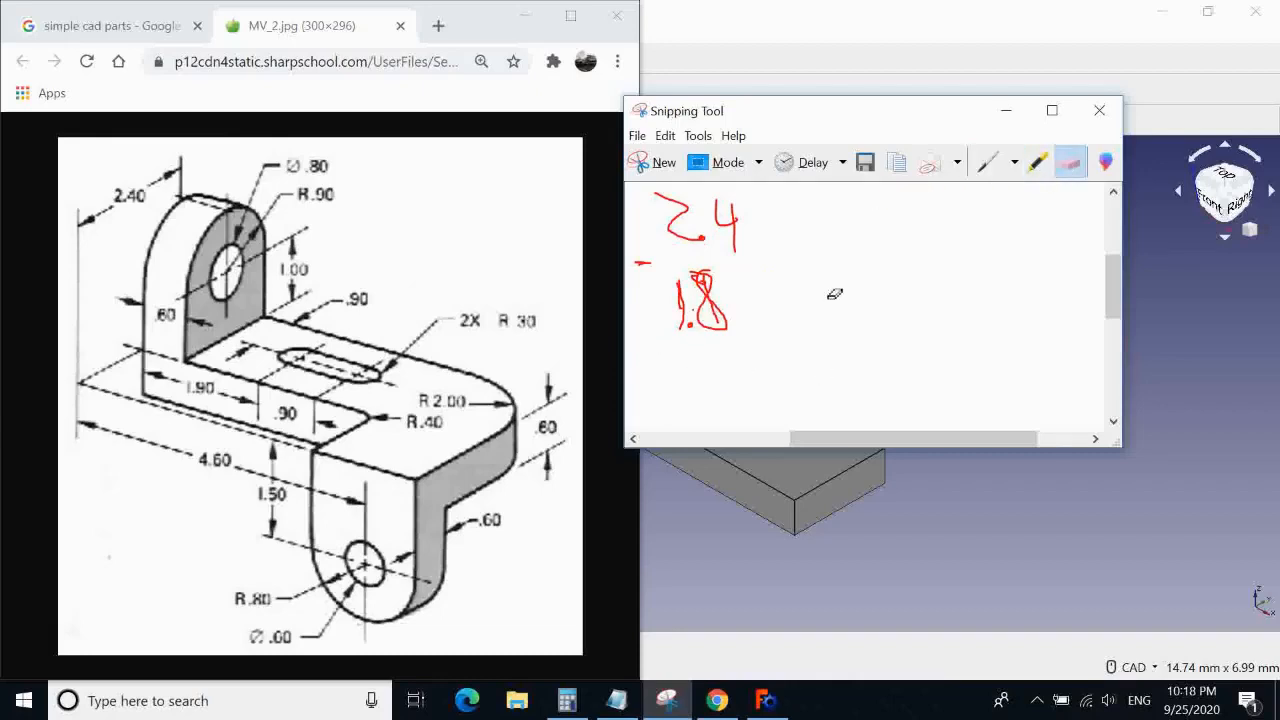
left_click(982, 165)
left_click_drag(650, 348, 755, 343)
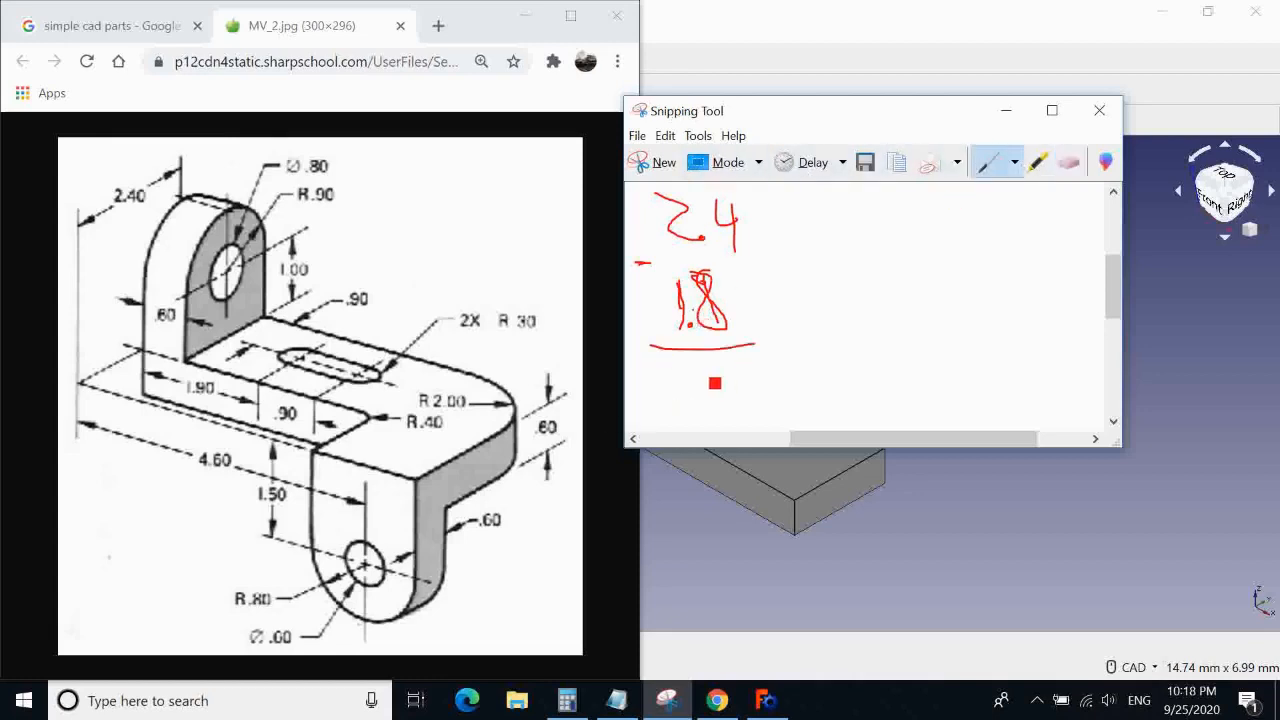
left_click(702, 381)
left_click_drag(686, 364, 716, 382)
Snip the front end of the bracket drawing, mark up the block above the hanging lug, and close the snip
left_click(640, 165)
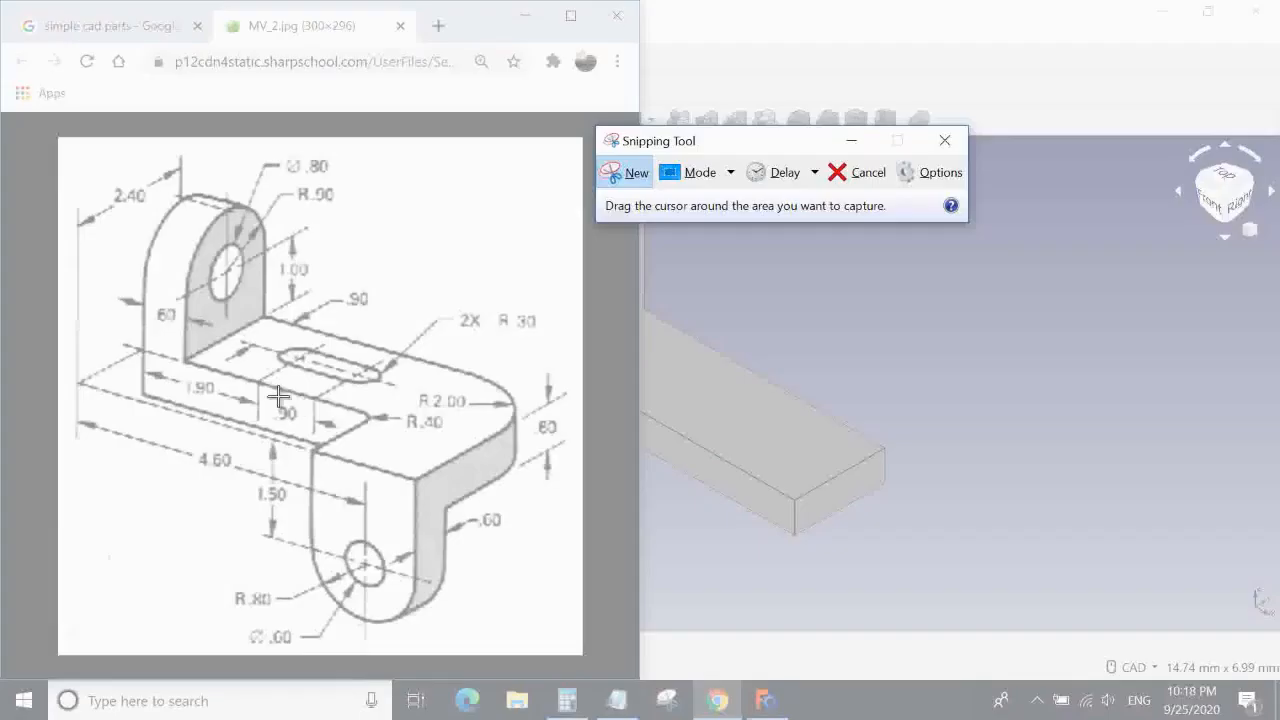
left_click_drag(268, 385, 541, 628)
mouse_move(448, 439)
left_mouse_down()
mouse_move(474, 443)
mouse_move(476, 430)
left_mouse_up()
mouse_move(350, 380)
left_mouse_down()
mouse_move(454, 417)
mouse_move(457, 437)
mouse_move(449, 417)
mouse_move(481, 416)
mouse_move(463, 434)
mouse_move(477, 400)
mouse_move(365, 357)
mouse_move(347, 405)
mouse_move(485, 437)
left_mouse_up()
left_click_drag(461, 495, 462, 495)
left_click(557, 151)
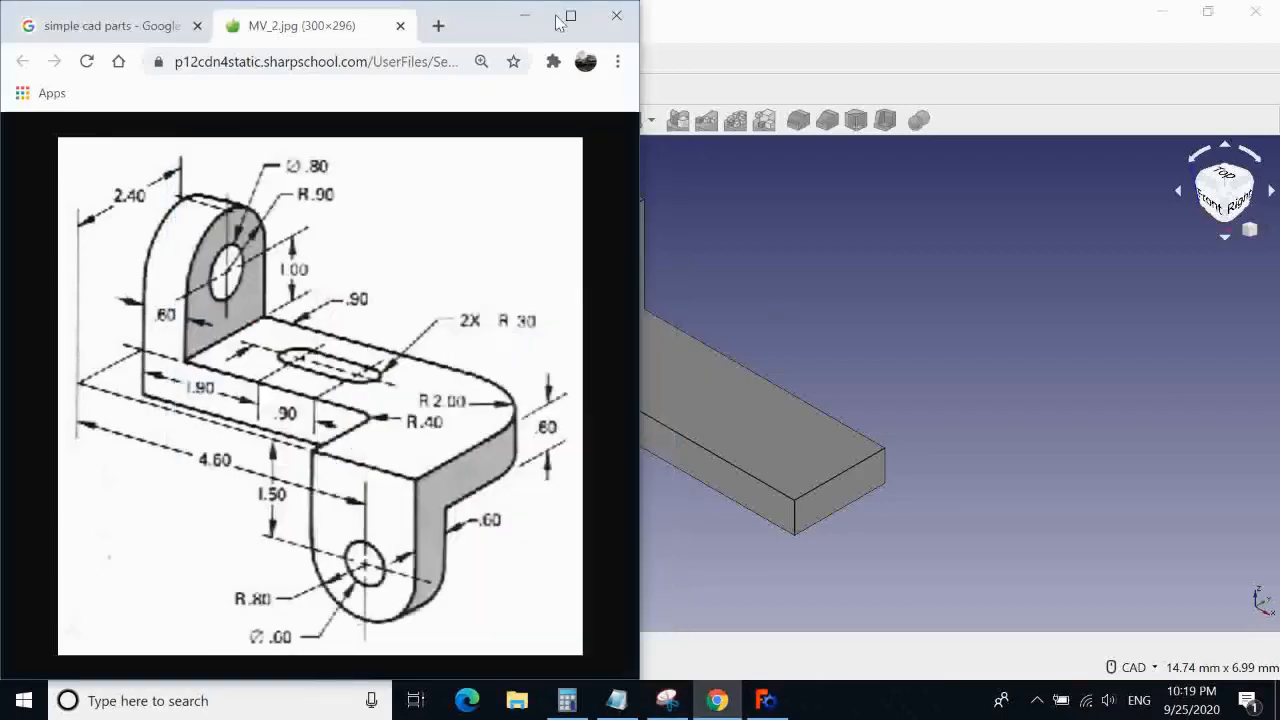
Return to FreeCAD, accept the lug's pad, and start a new sketch on the base plate's long front side face
left_click(525, 15)
left_click(785, 516)
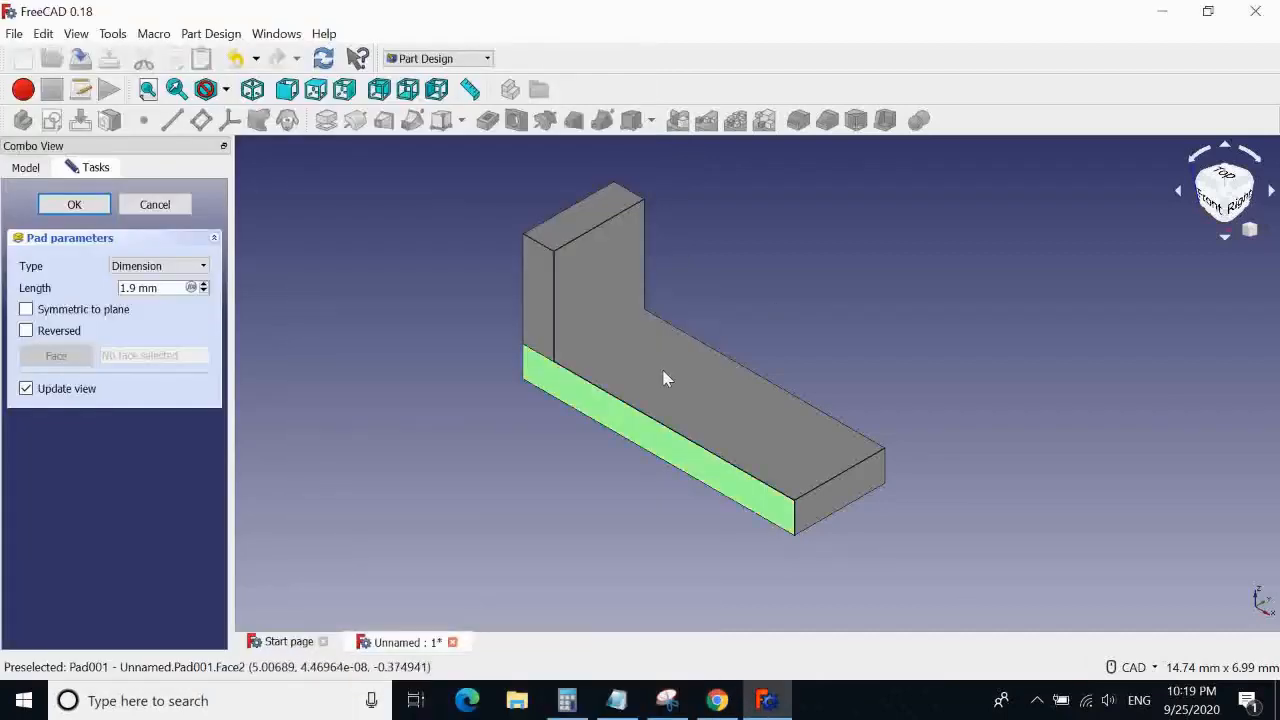
left_click(74, 206)
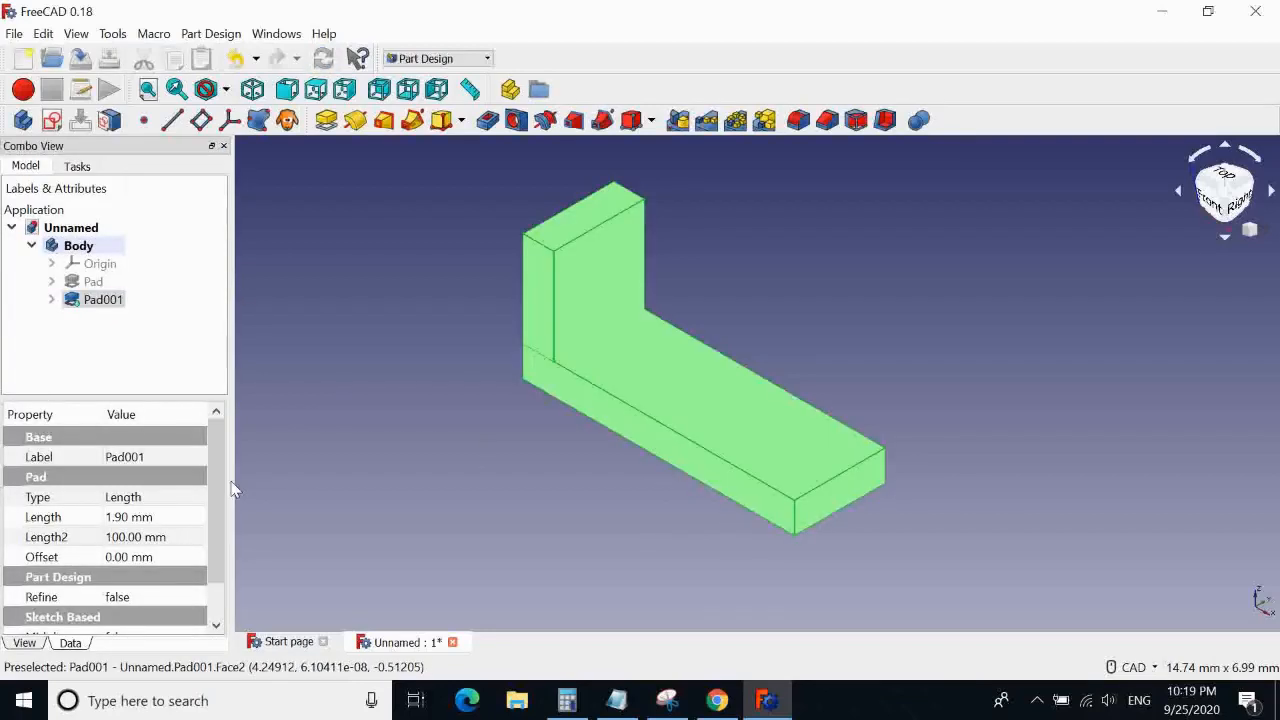
left_click(716, 512)
left_click(772, 510)
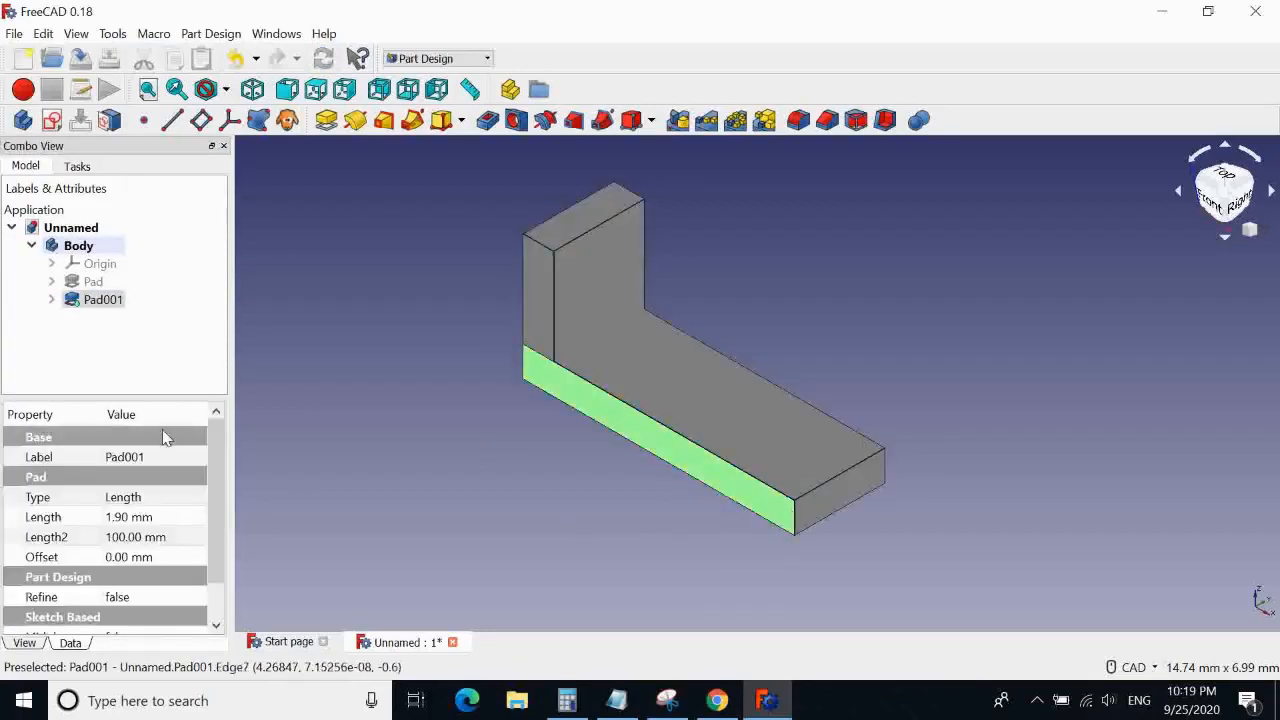
left_click(46, 122)
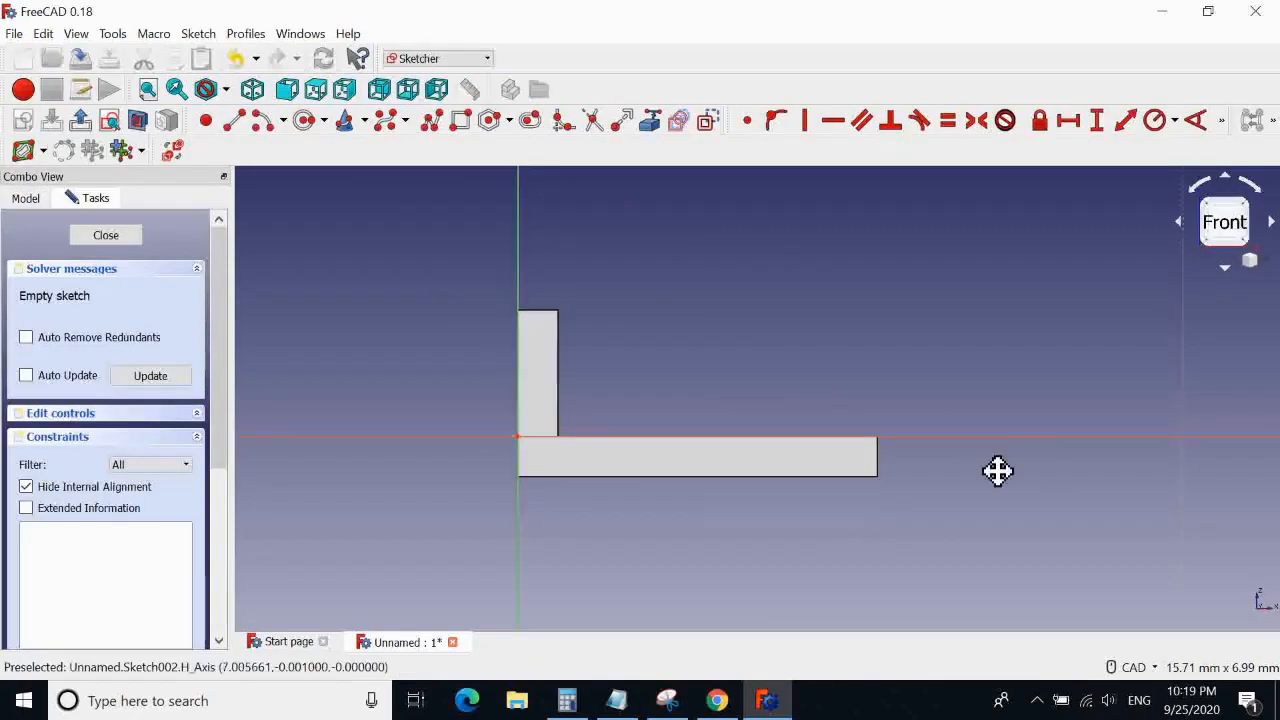
Sketch a rectangle about 0.5 mm high within the base plate's side face, just inside its free end
middle_click_drag(997, 469, 896, 470)
scroll(891, 433, "up", 4)
middle_click_drag(709, 374, 889, 437)
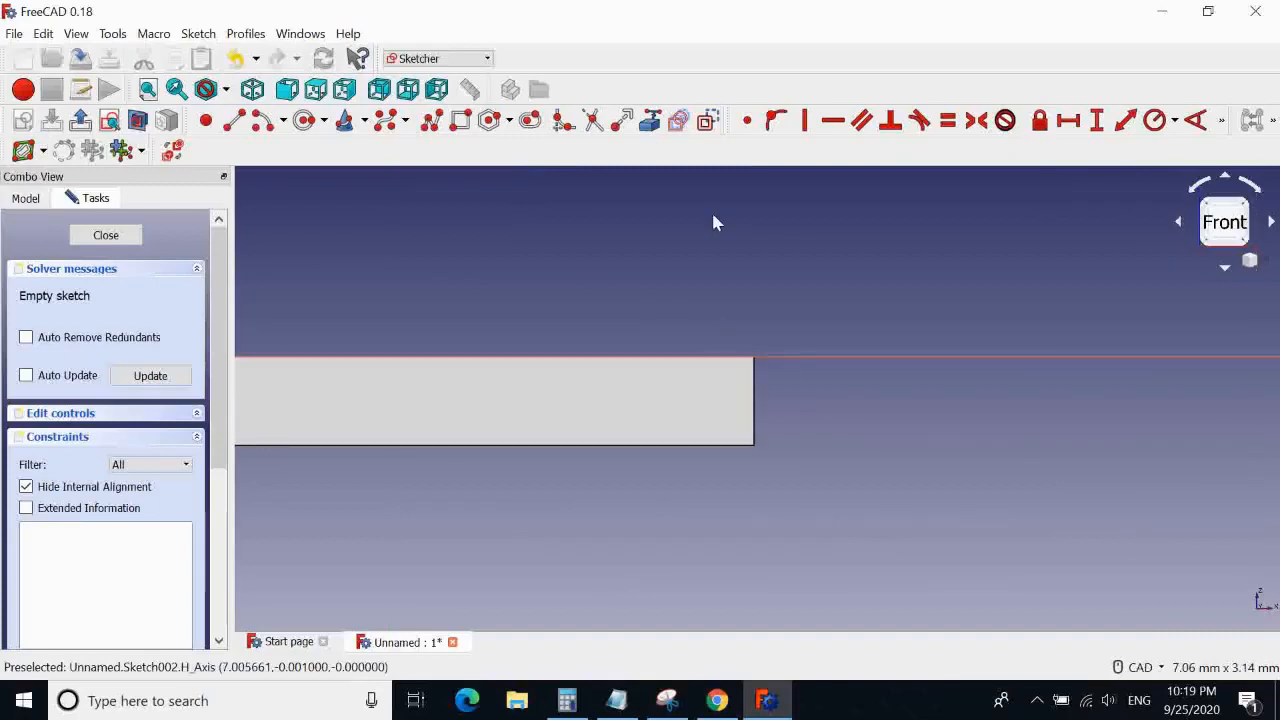
left_click(460, 120)
left_click(533, 361)
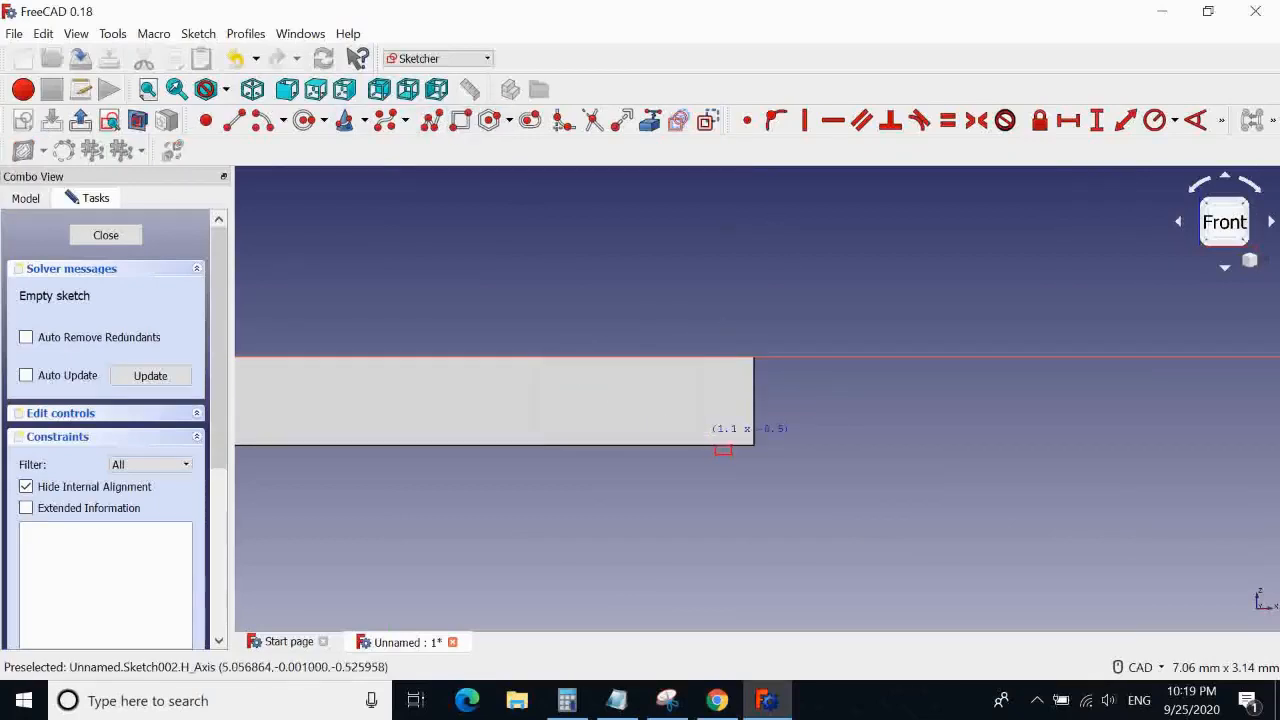
left_click(737, 438)
scroll(878, 451, "up", 4)
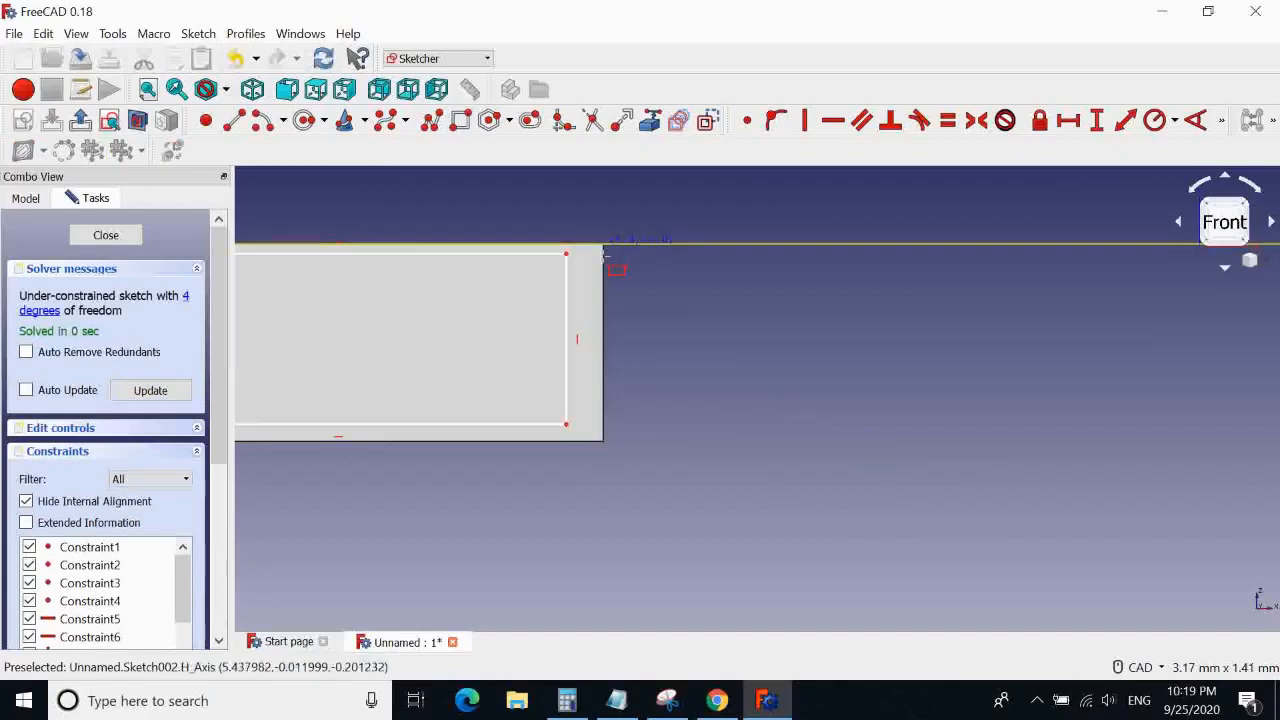
mouse_move(604, 243)
middle_mouse_down()
mouse_move(709, 234)
mouse_move(767, 248)
middle_mouse_up()
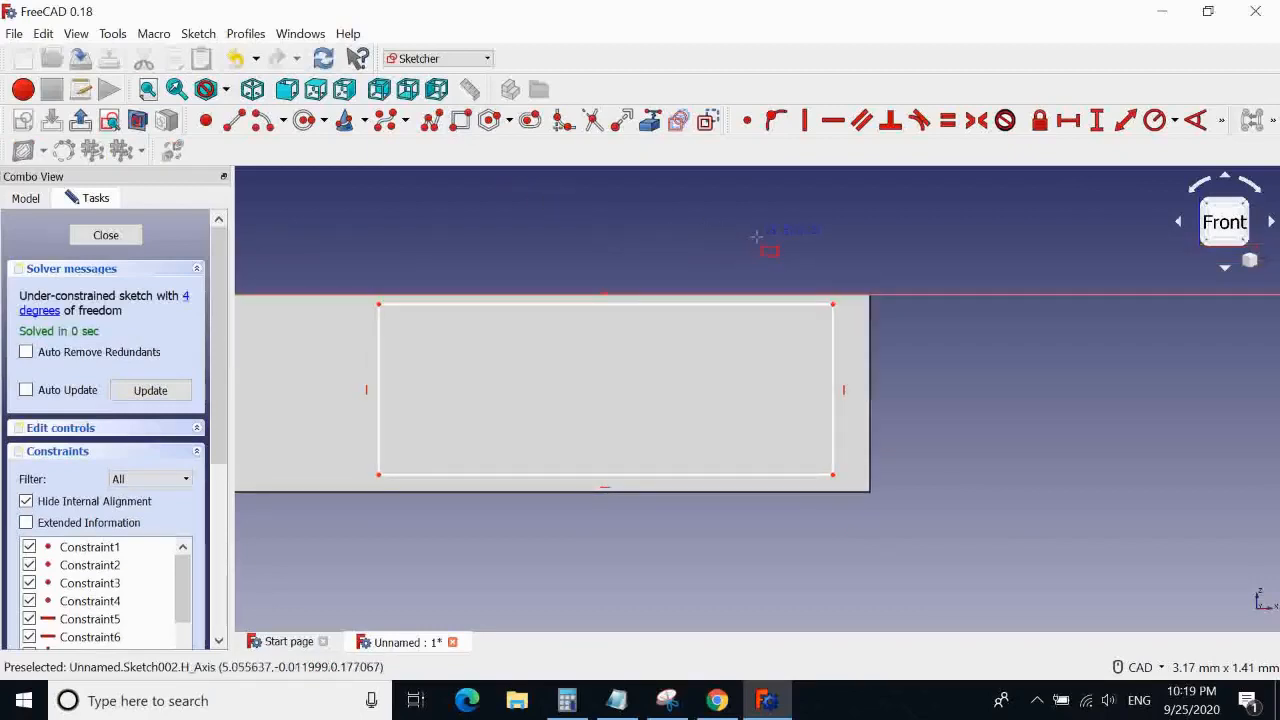
key("g")
key("r")
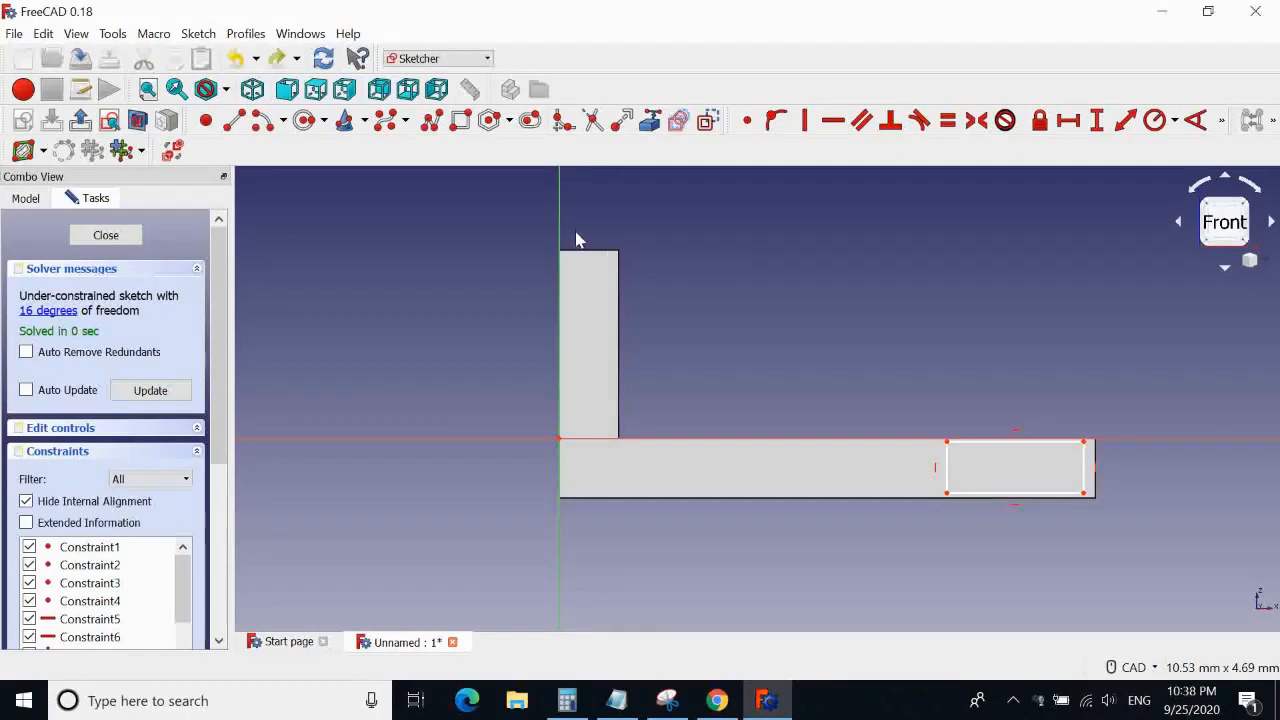
scroll(1045, 440, "up", 6)
middle_click_drag(1188, 382, 750, 266)
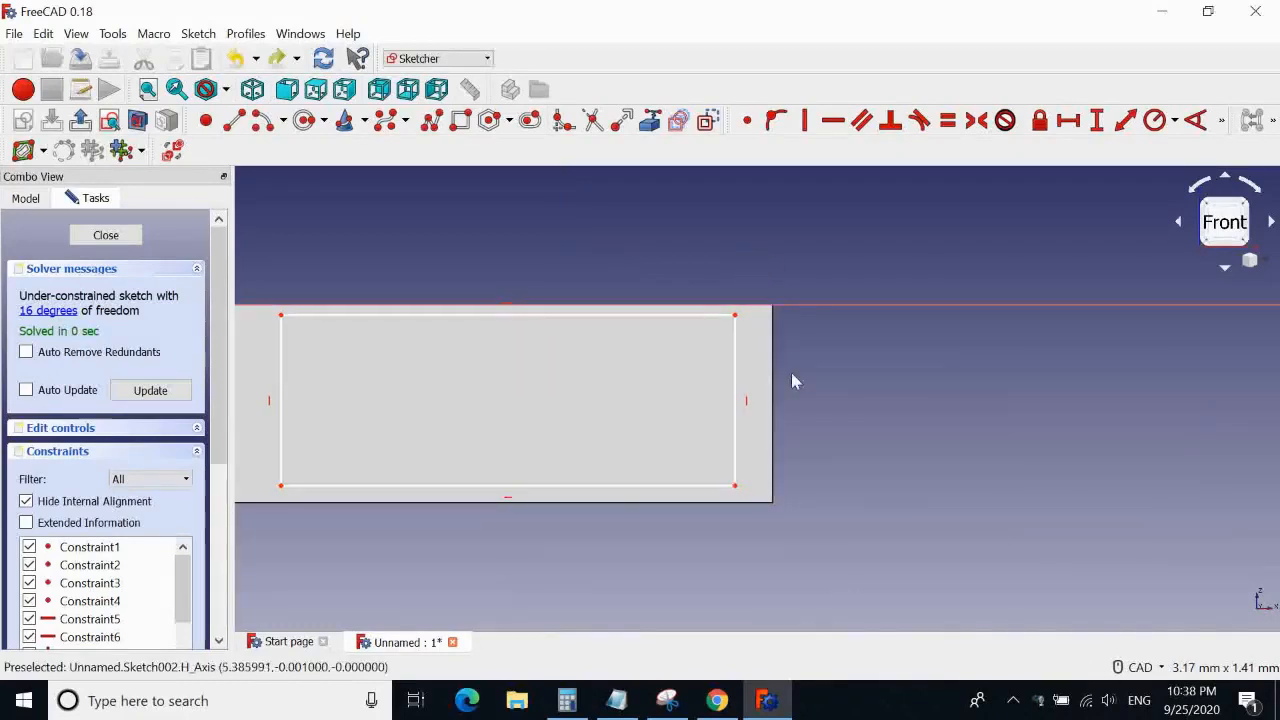
scroll(775, 360, "up", 2)
middle_click_drag(740, 346, 843, 340)
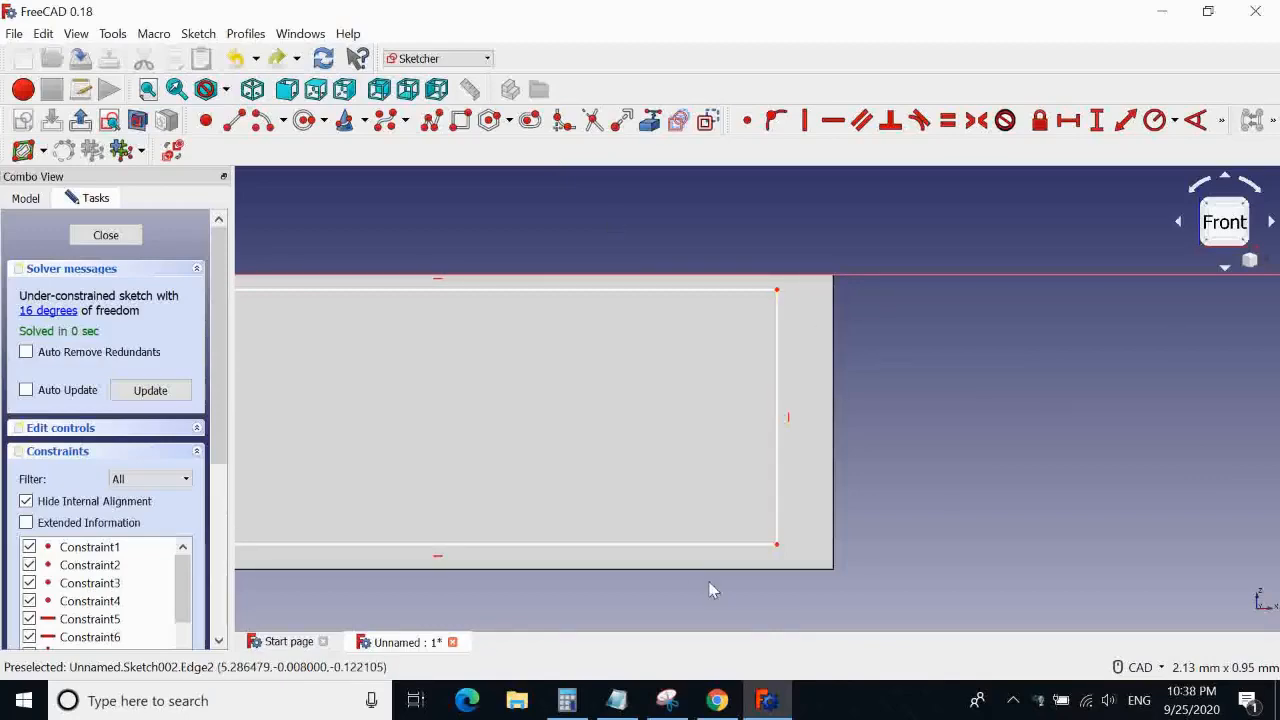
left_click(717, 700)
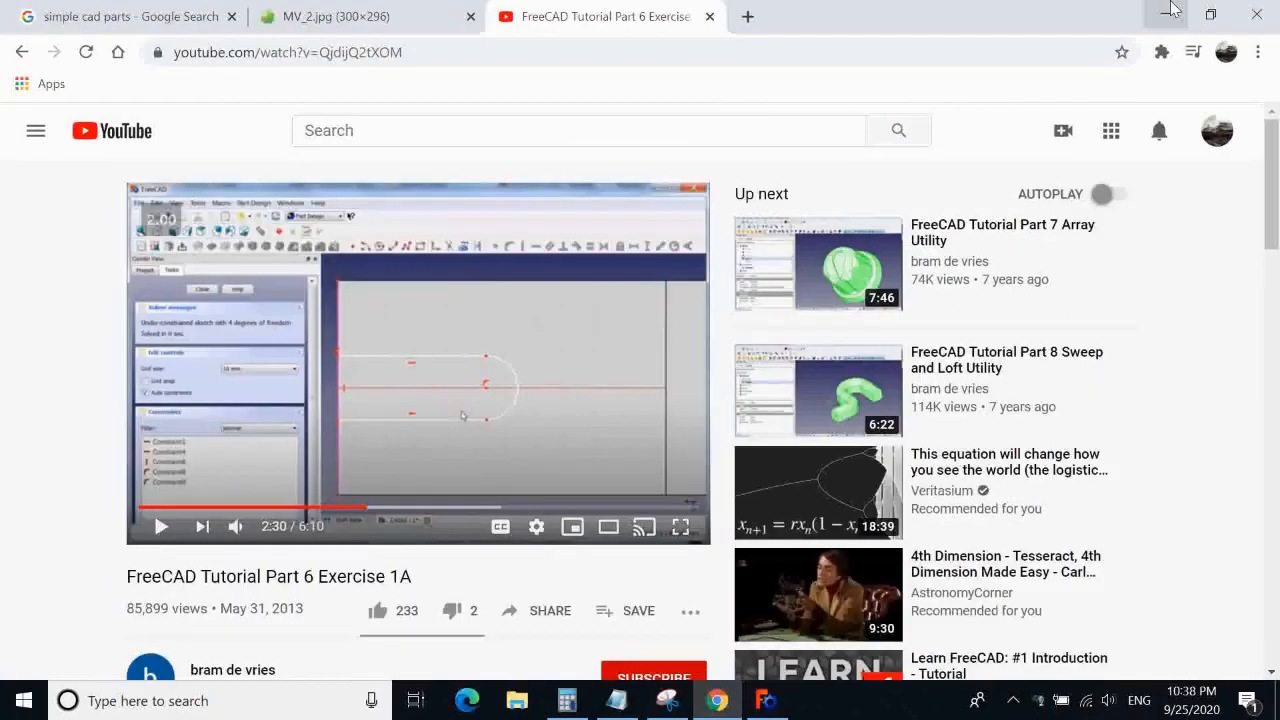
left_click(1165, 14)
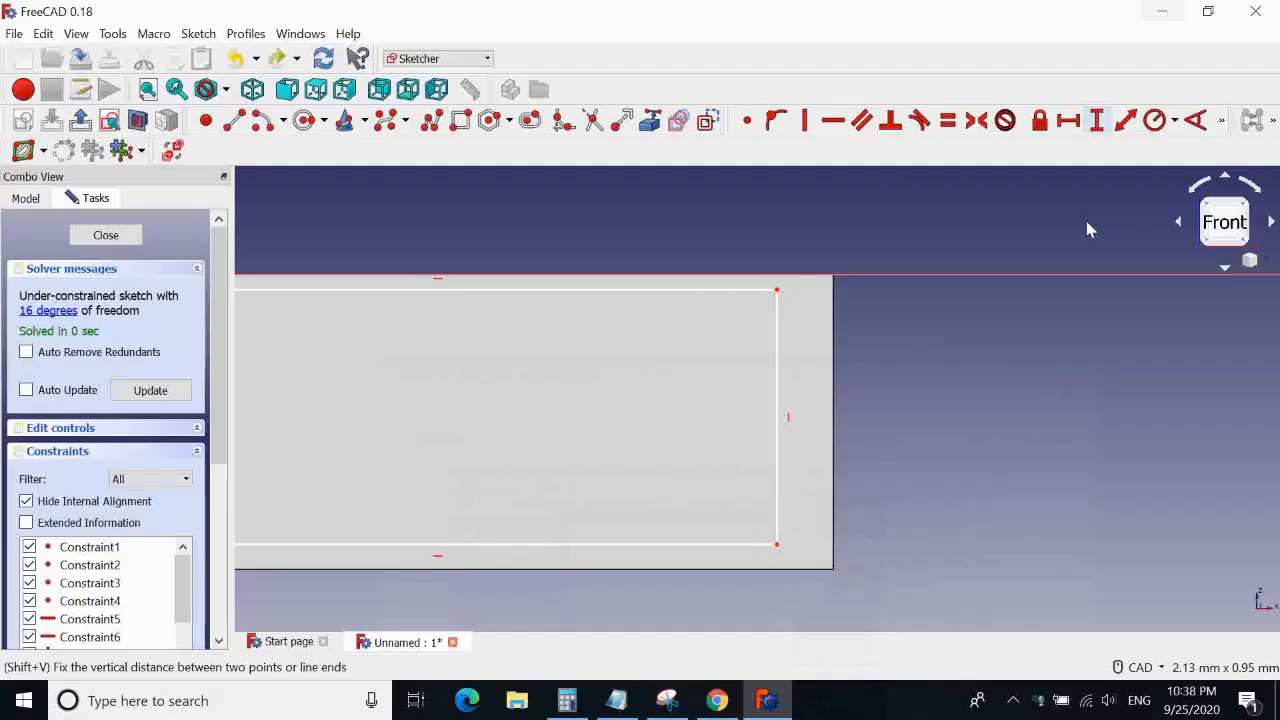
Link the base plate's free end edge as external geometry and constrain the rectangle's upper outer corner onto it
left_click(650, 120)
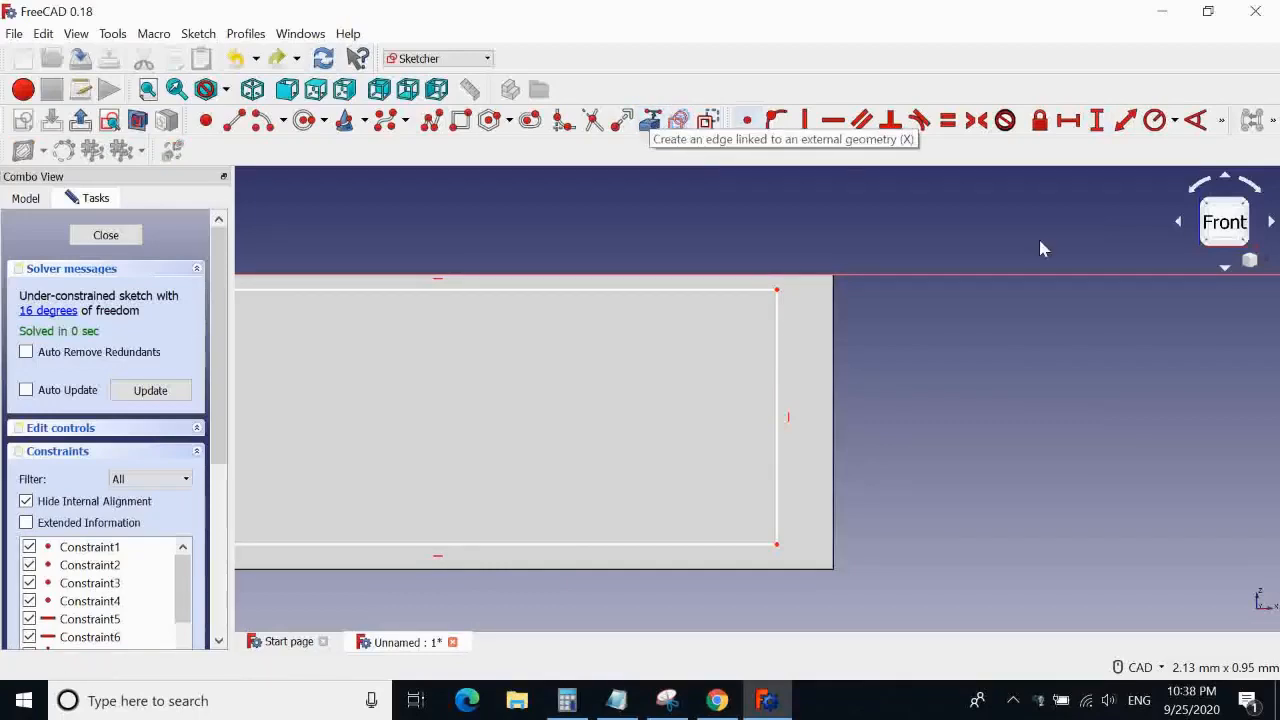
left_click(834, 372)
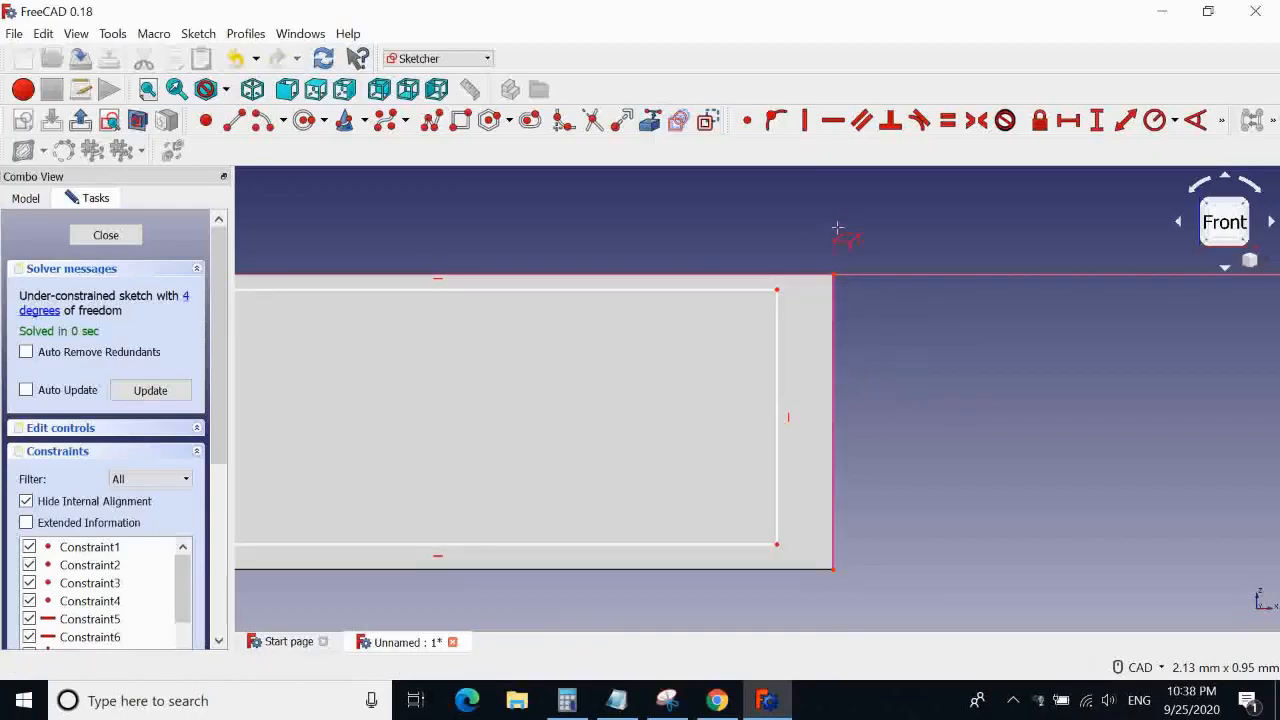
scroll(884, 355, "up", 4)
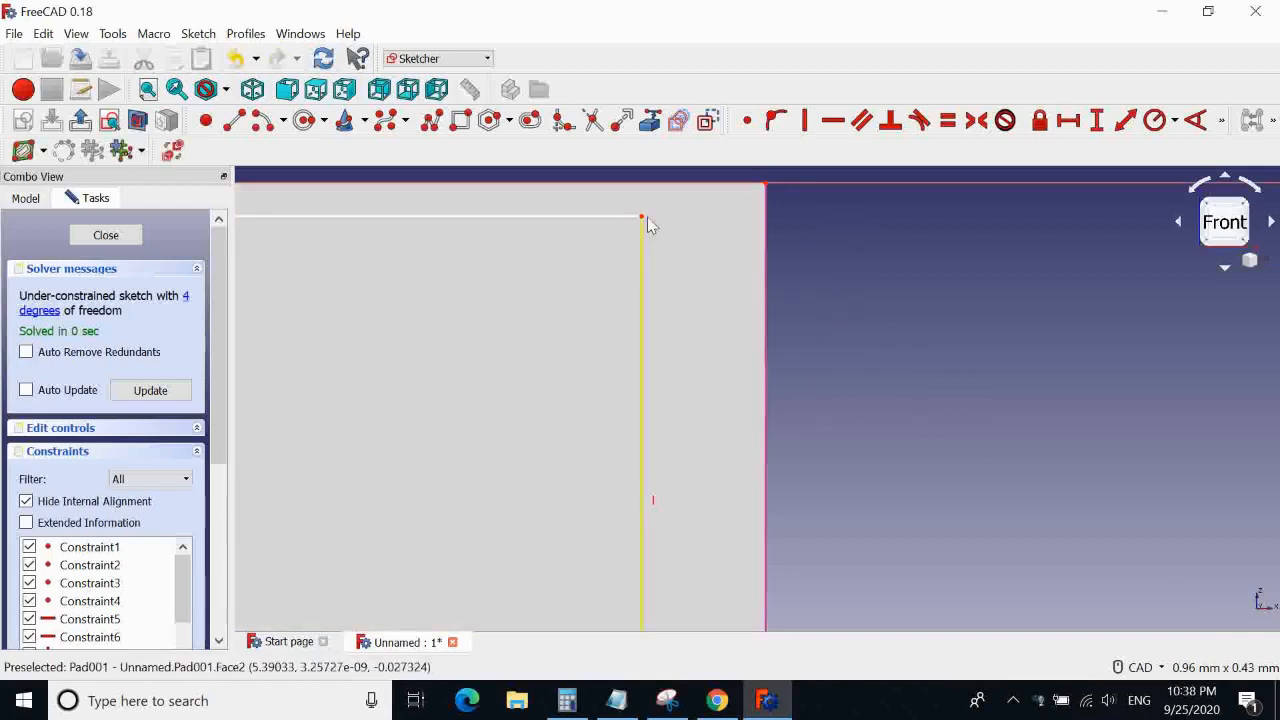
scroll(859, 272, "down", 2)
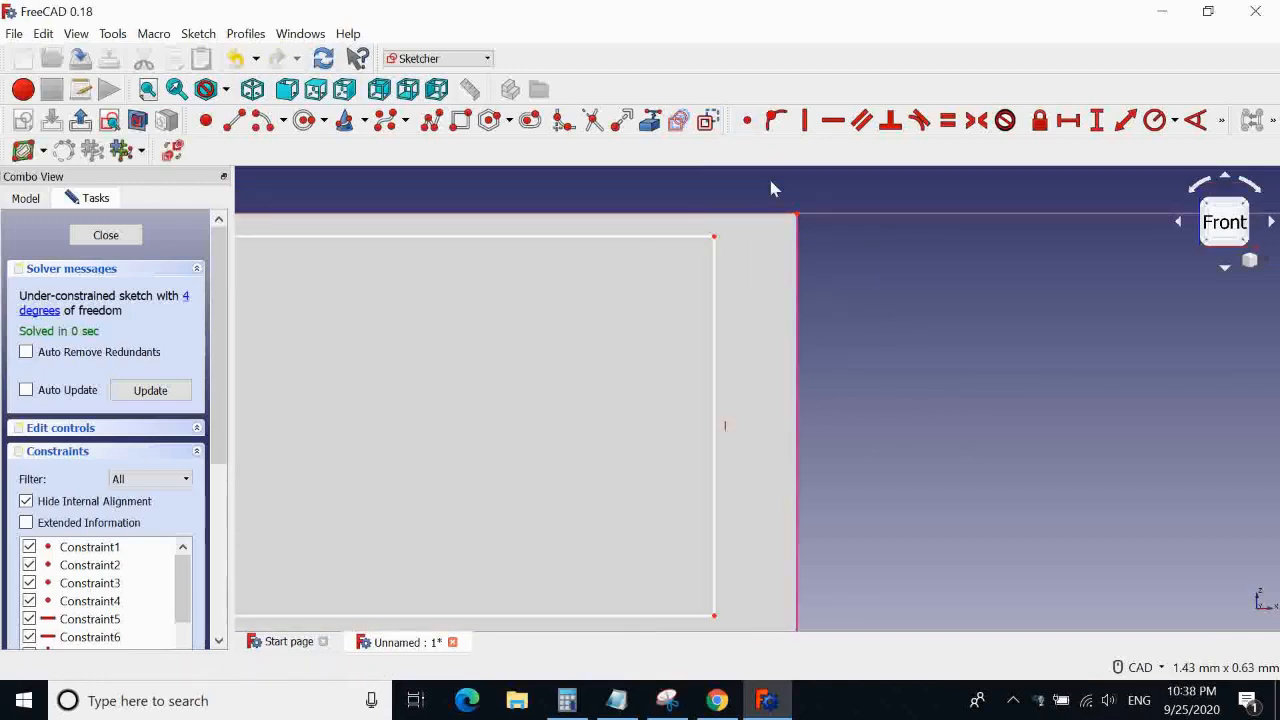
left_click(714, 238)
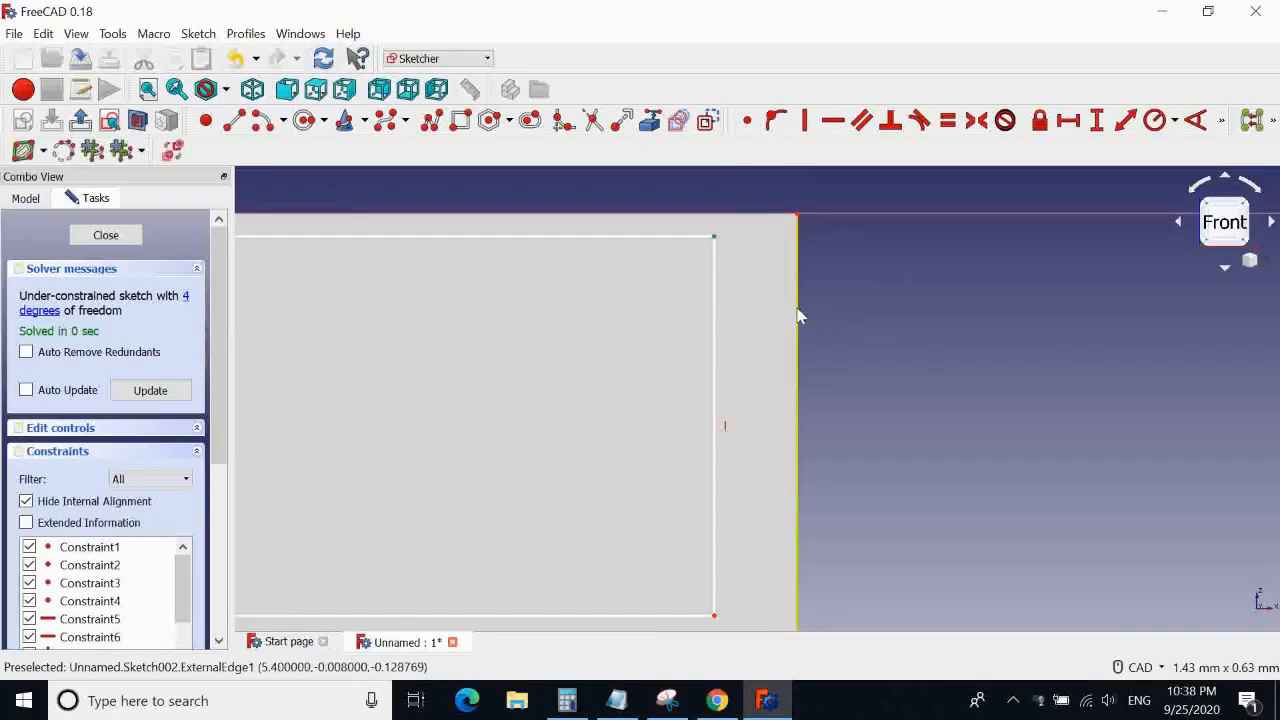
left_click(798, 316)
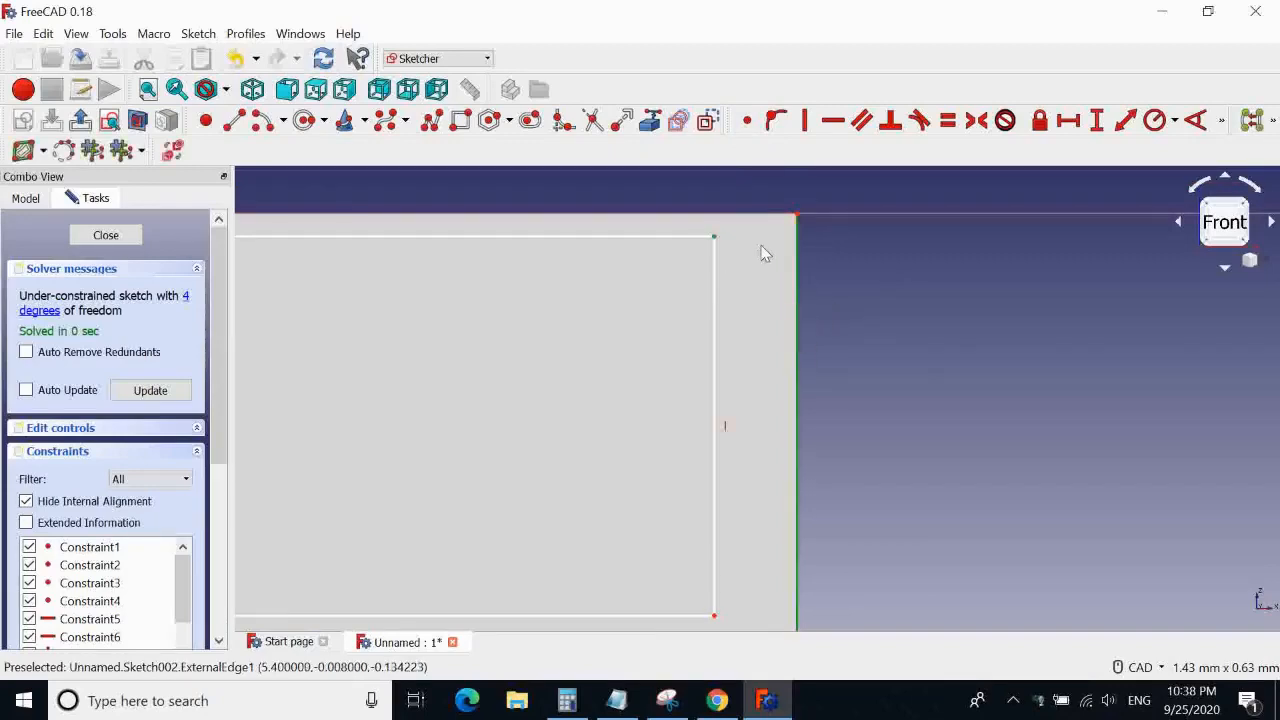
left_click(775, 121)
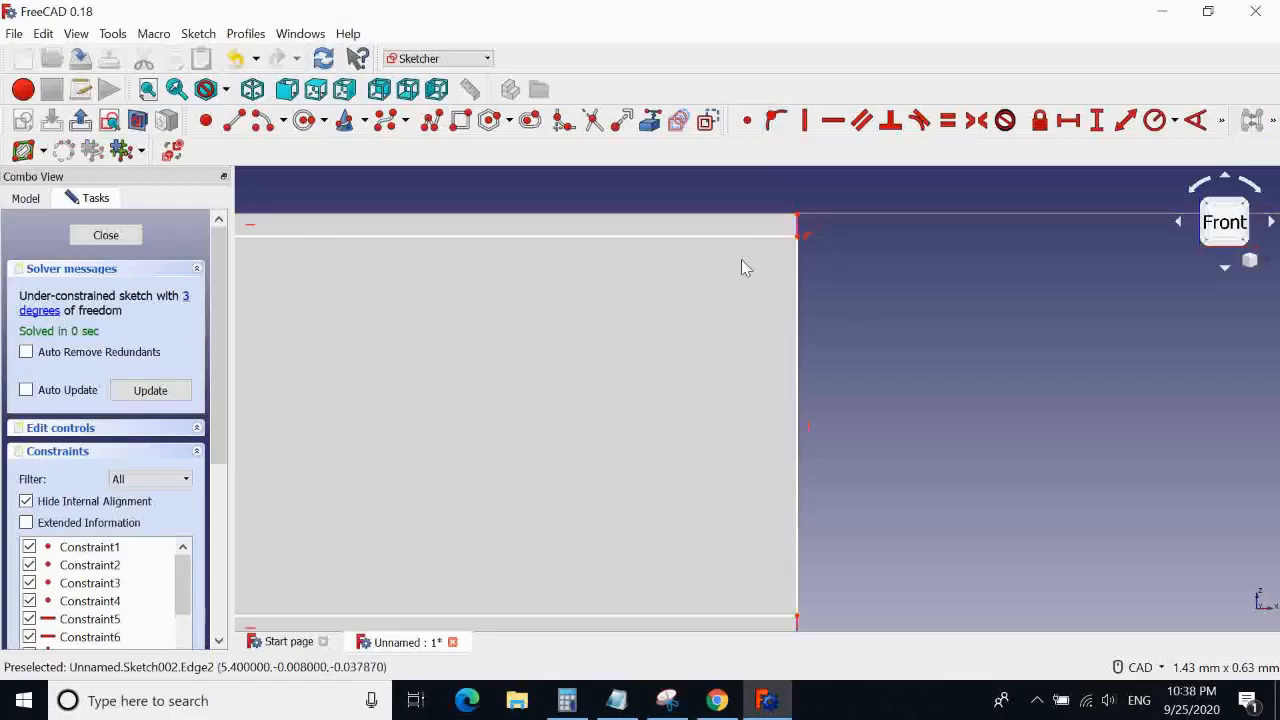
Constrain the rectangle's upper inner corner onto the sketch's horizontal axis along the plate's top edge
middle_click_drag(643, 180, 892, 207)
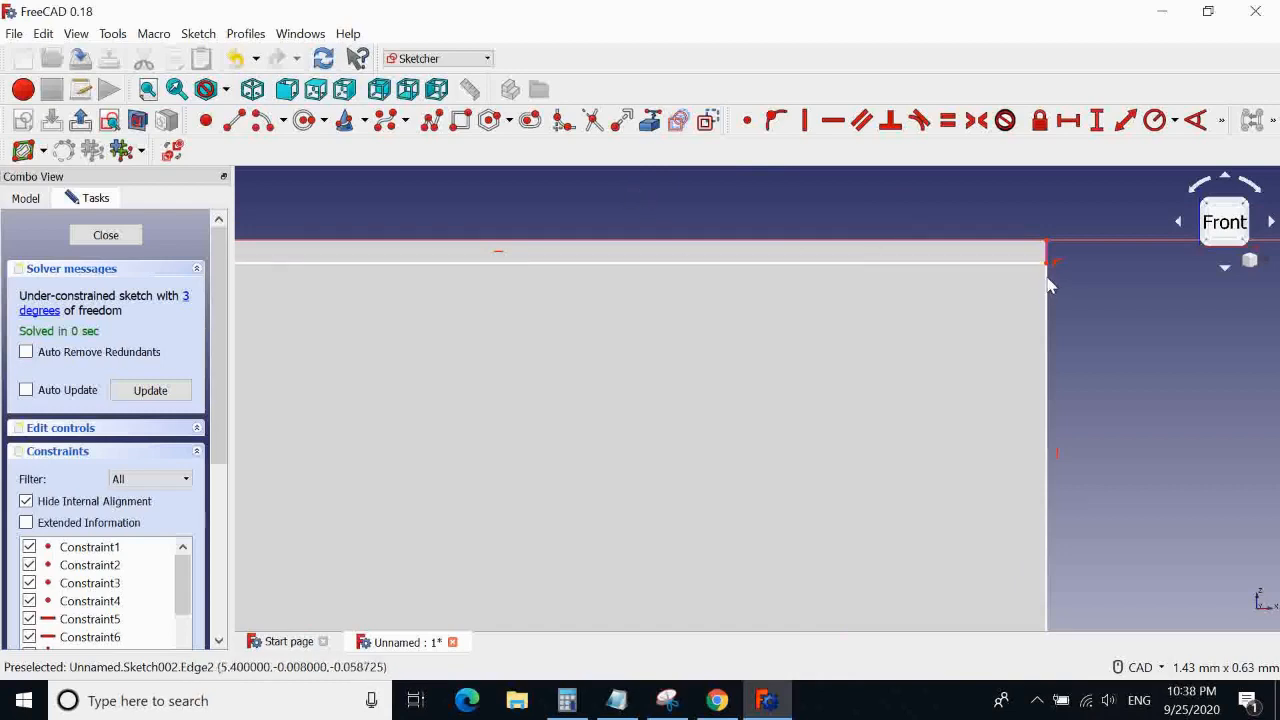
middle_click_drag(401, 213, 968, 244)
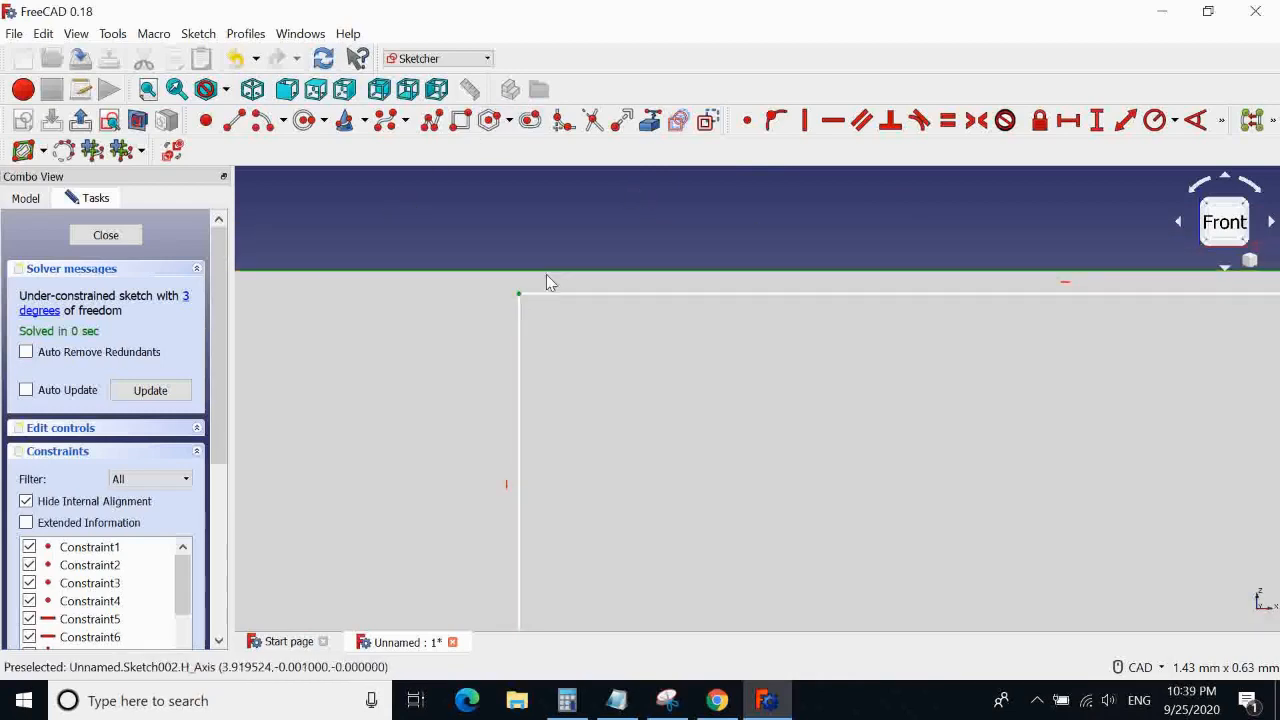
left_click(777, 121)
Link the base plate's long bottom edge into the sketch as external geometry
scroll(647, 190, "down", 6)
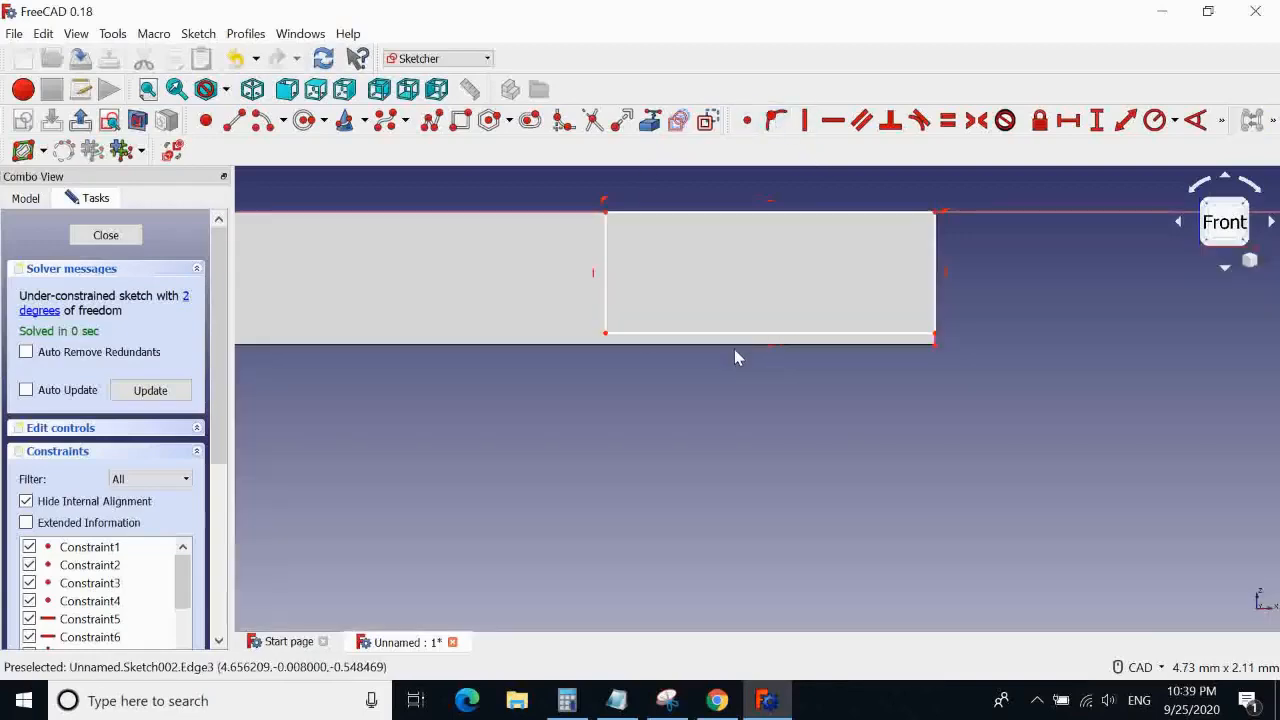
scroll(734, 357, "up", 3)
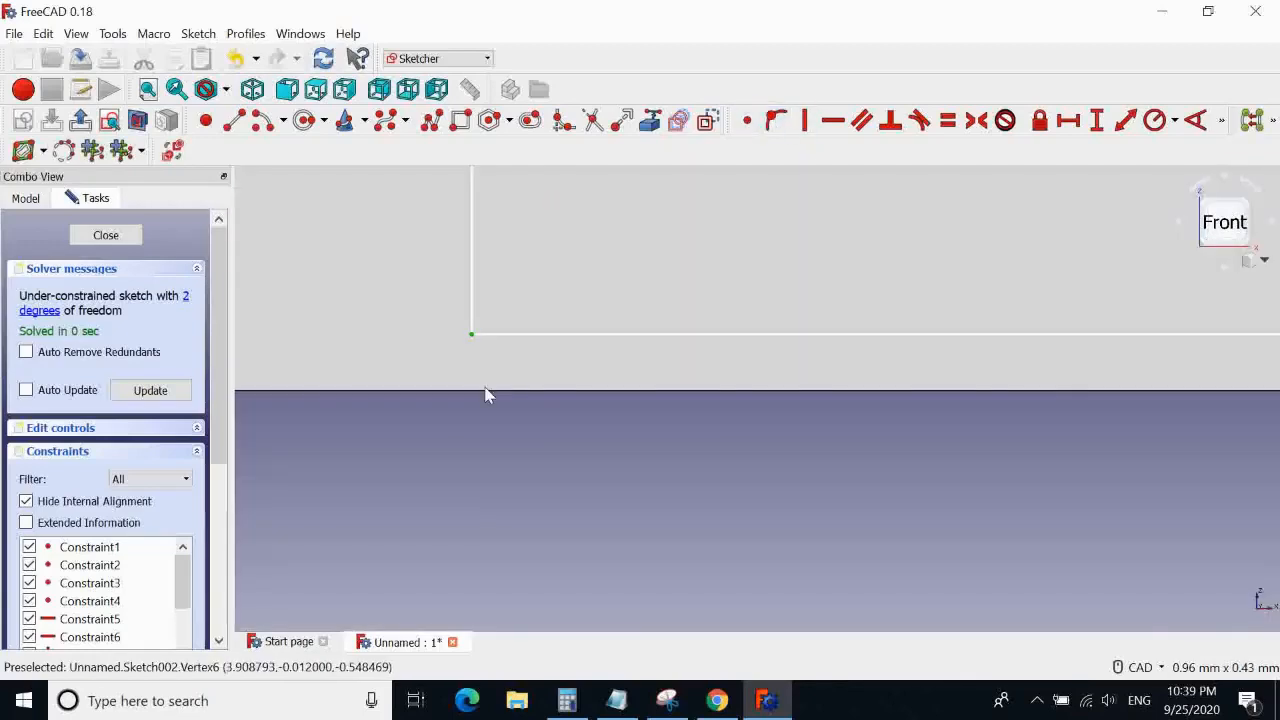
left_click(650, 121)
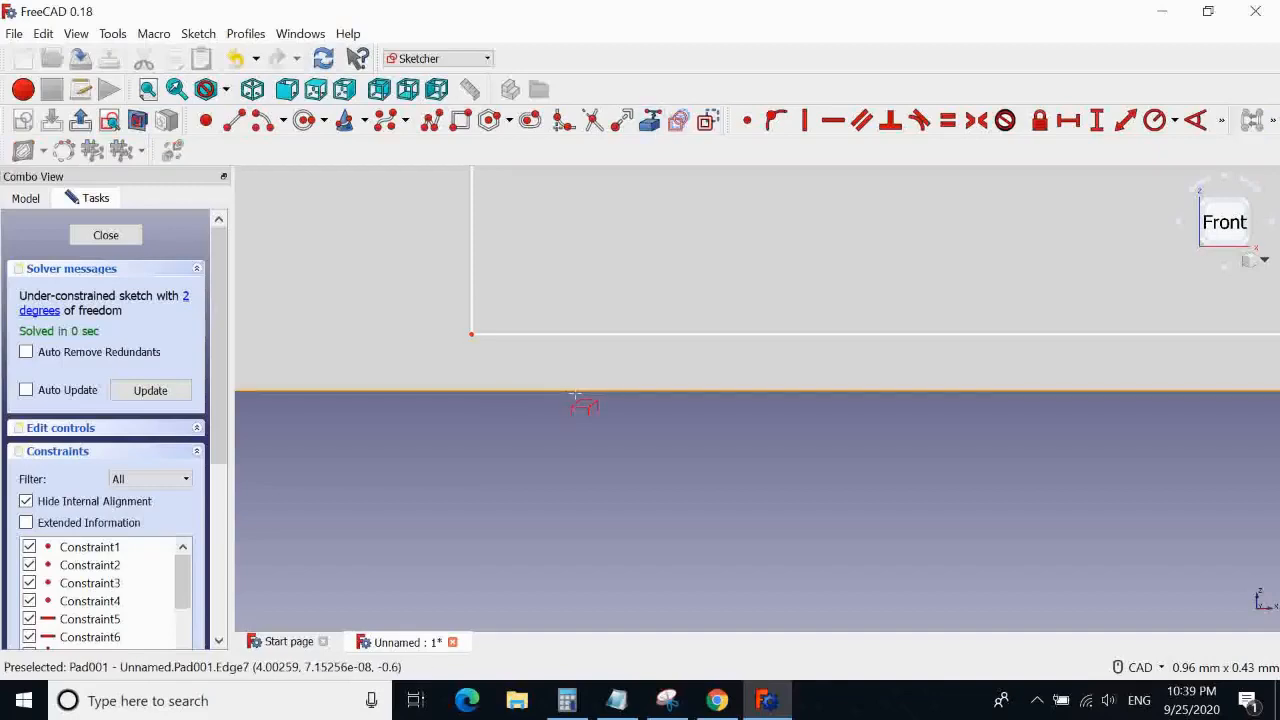
left_click(650, 121)
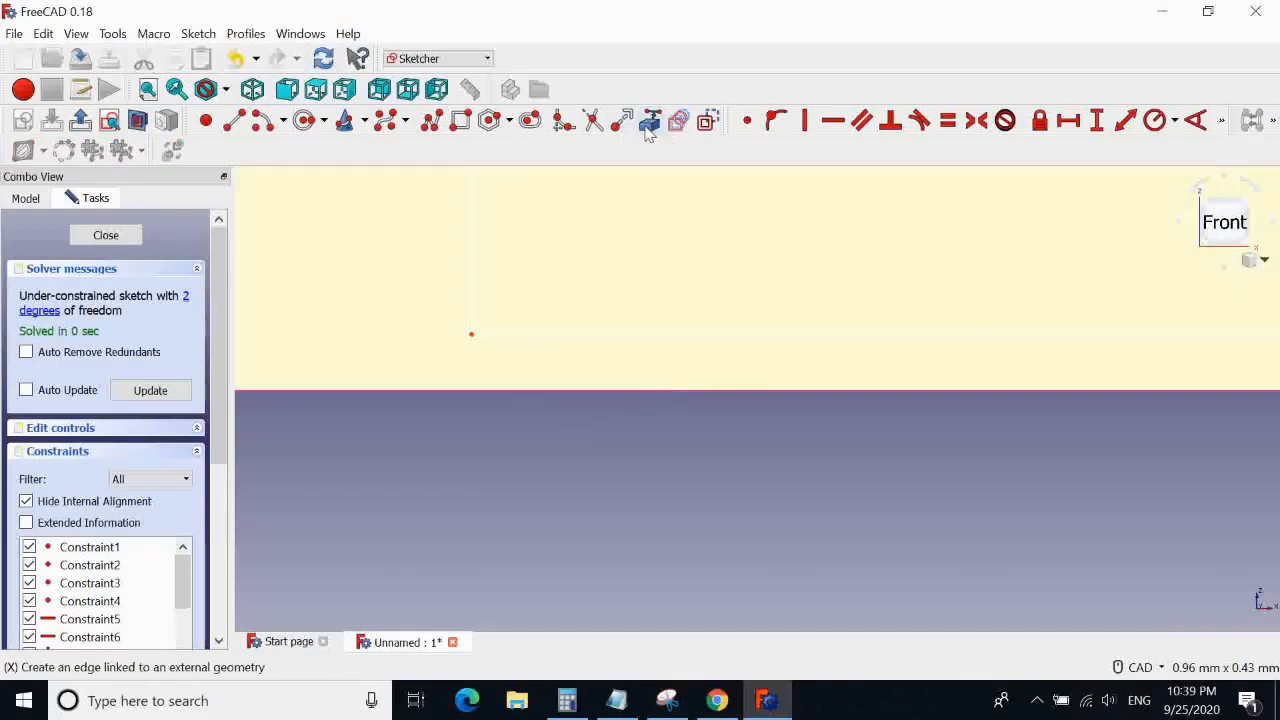
right_click(651, 473)
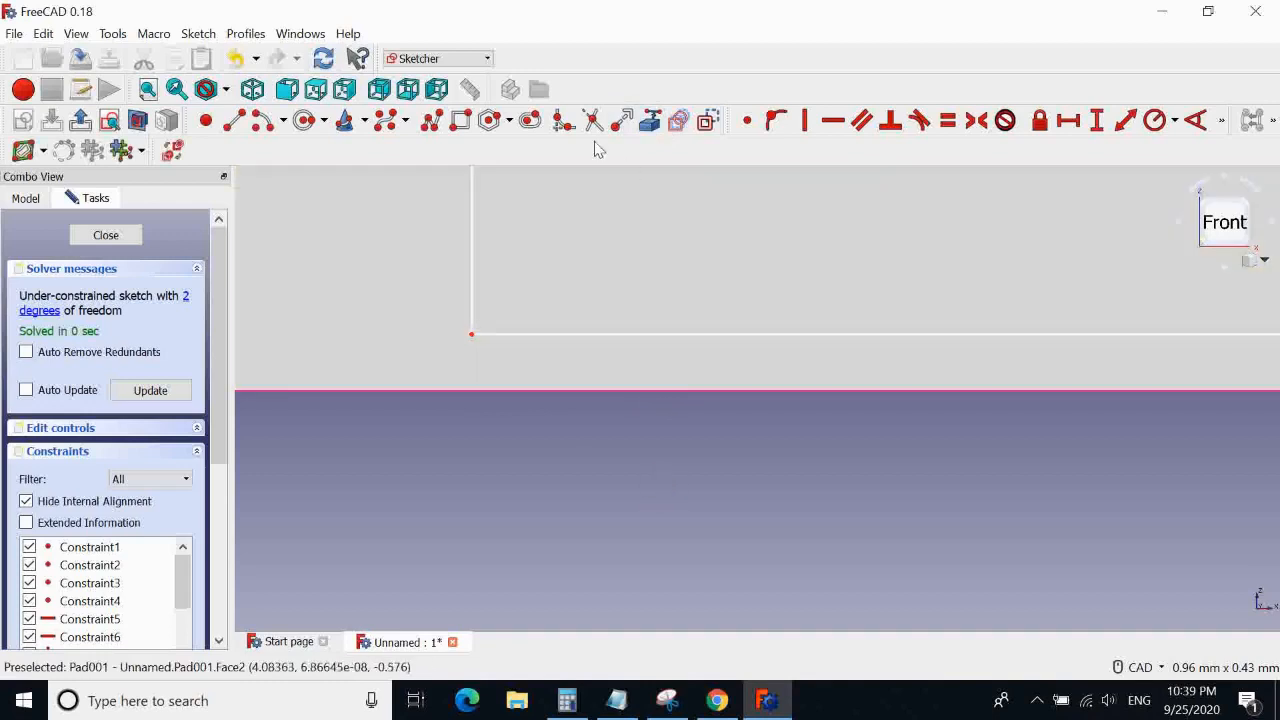
Constrain the rectangle's lower inner corner onto the linked bottom edge of the base plate
left_click(467, 391)
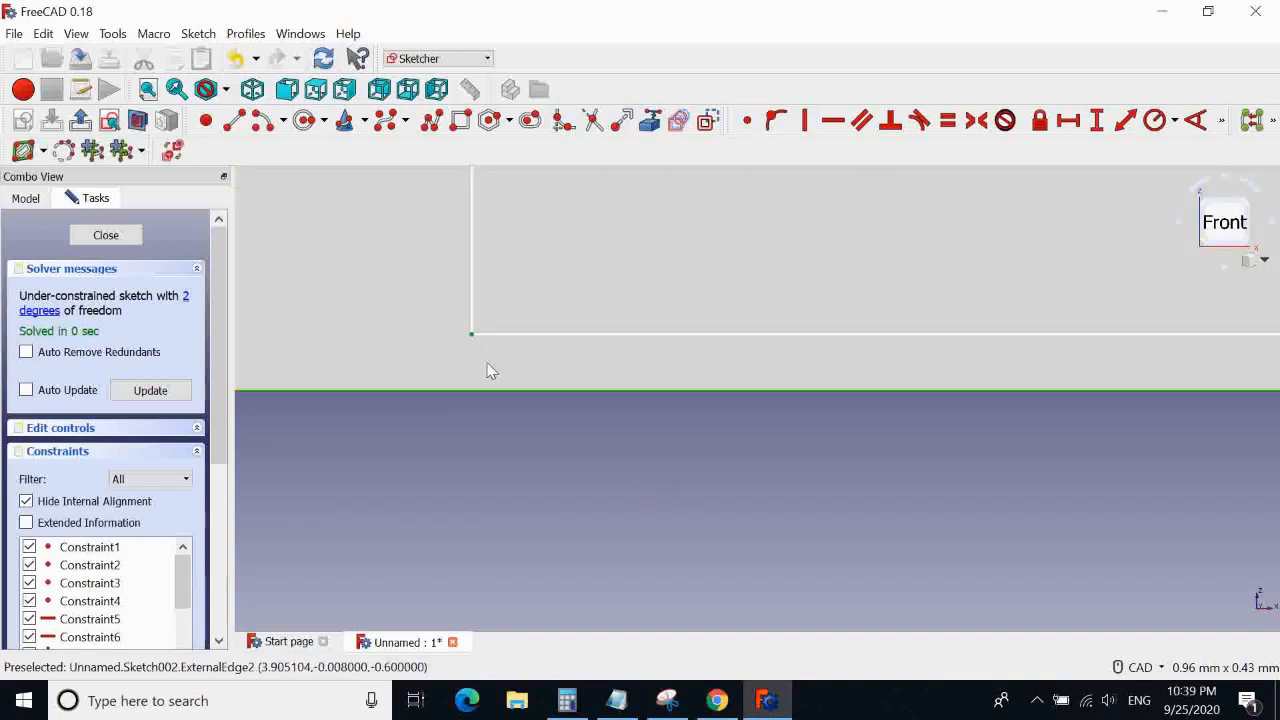
left_click(717, 700)
left_click(193, 12)
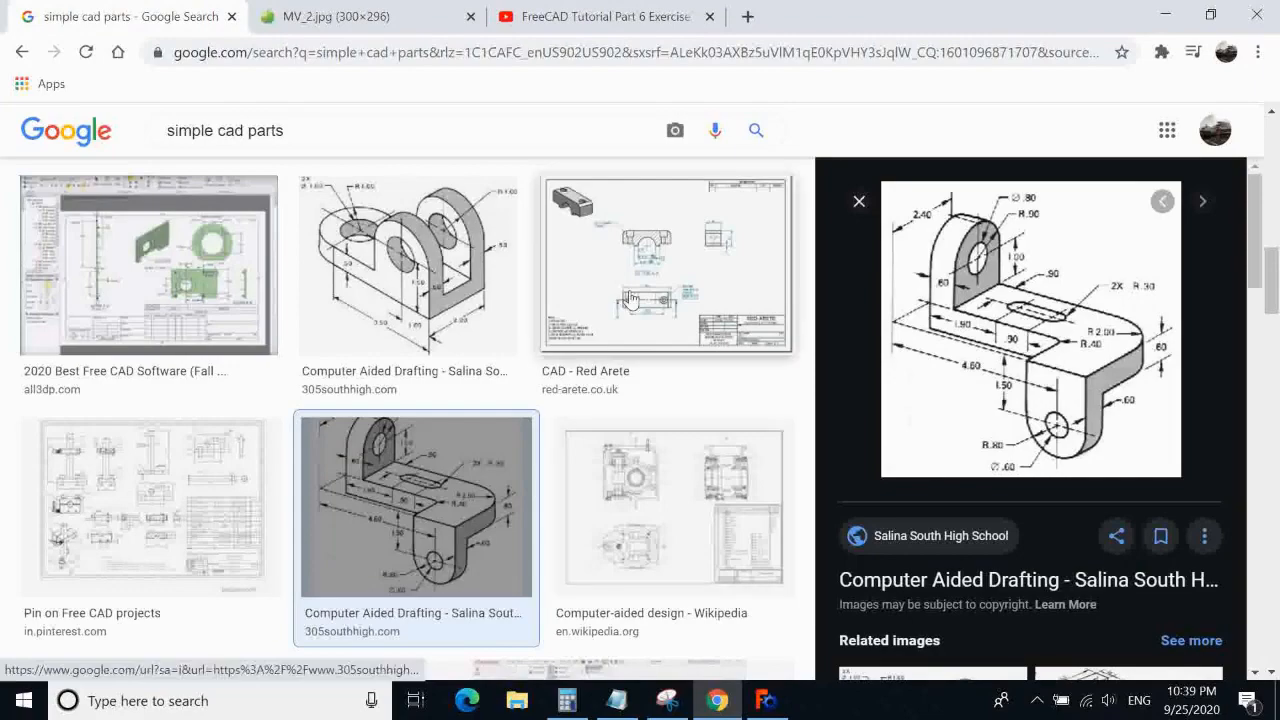
key("ctrl+Tab")
left_click(1165, 15)
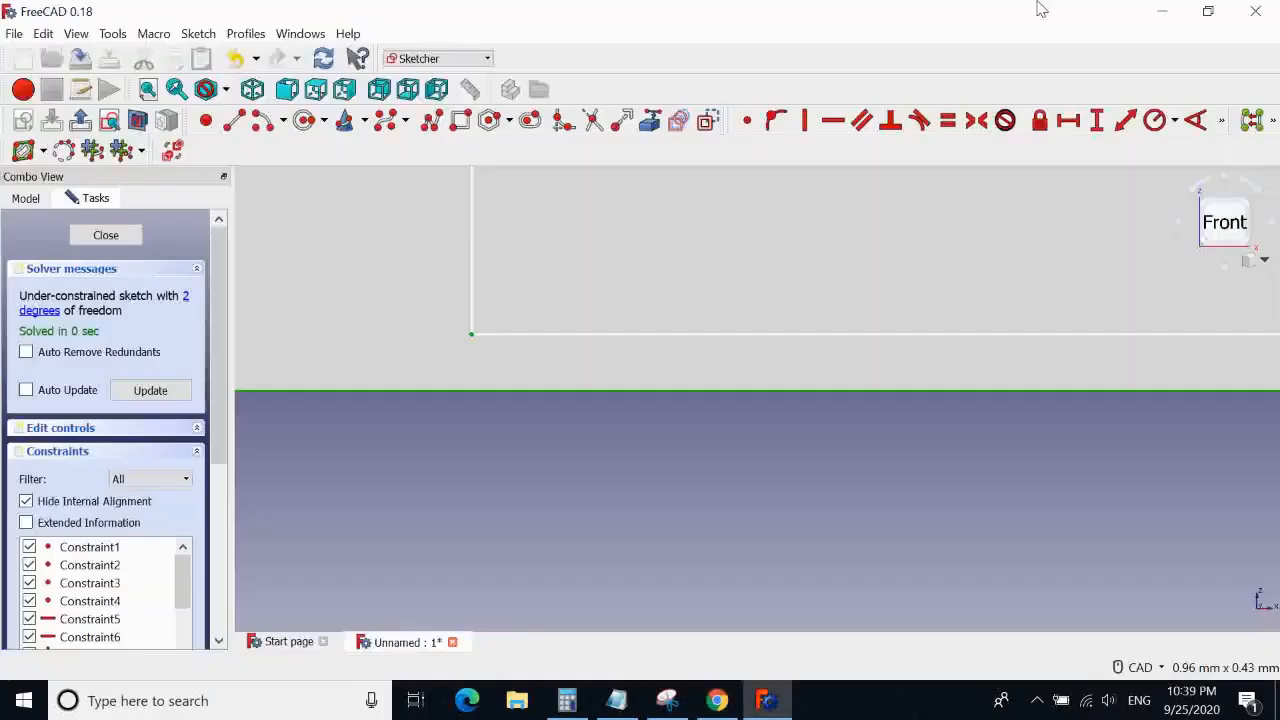
left_click(775, 120)
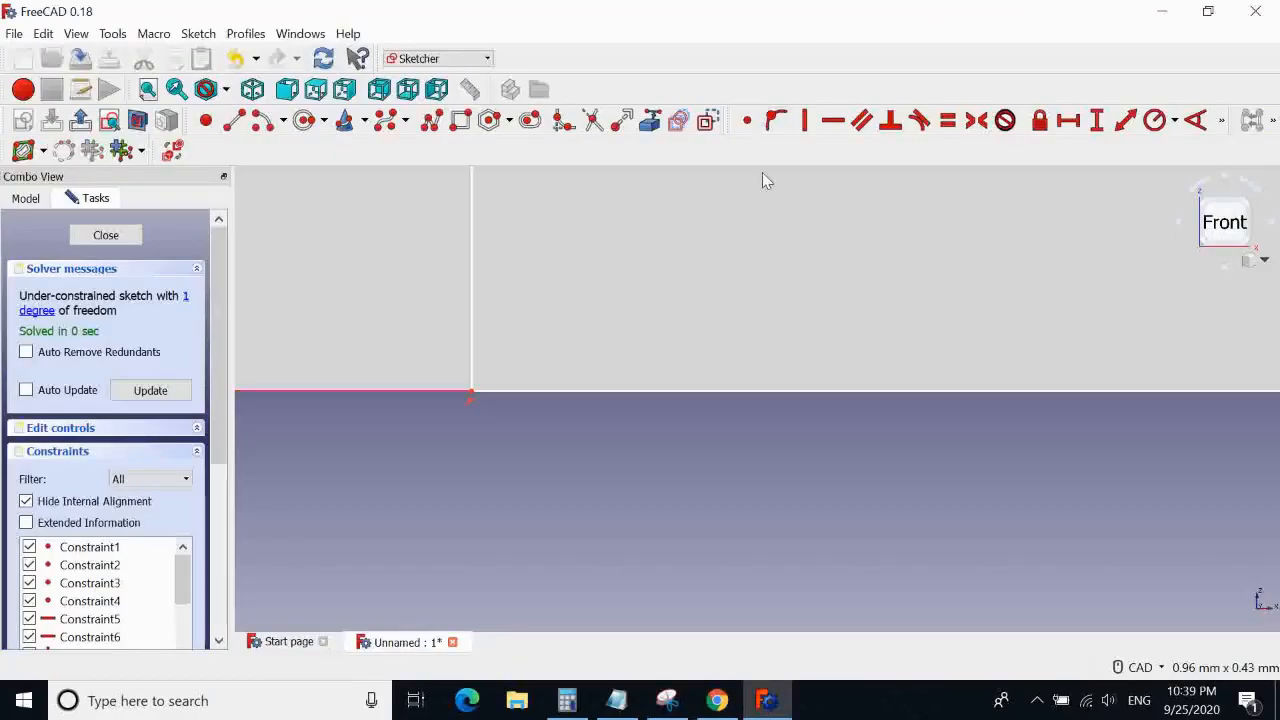
Move the rectangle's edges to test which directions are still unconstrained
scroll(857, 474, "down", 5)
middle_click_drag(1144, 553, 1003, 521)
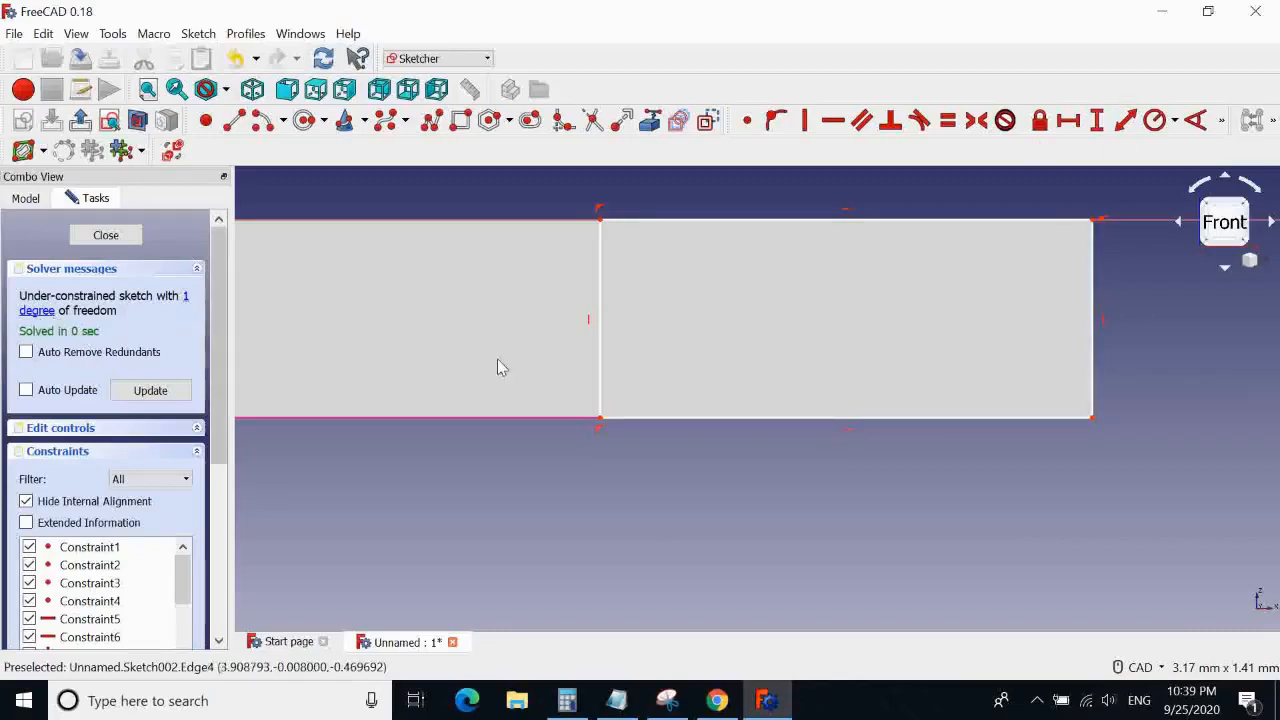
scroll(449, 263, "down", 5)
mouse_move(400, 206)
middle_mouse_down()
mouse_move(629, 257)
mouse_move(658, 367)
mouse_move(506, 274)
mouse_move(406, 254)
middle_mouse_up()
scroll(404, 245, "up", 5)
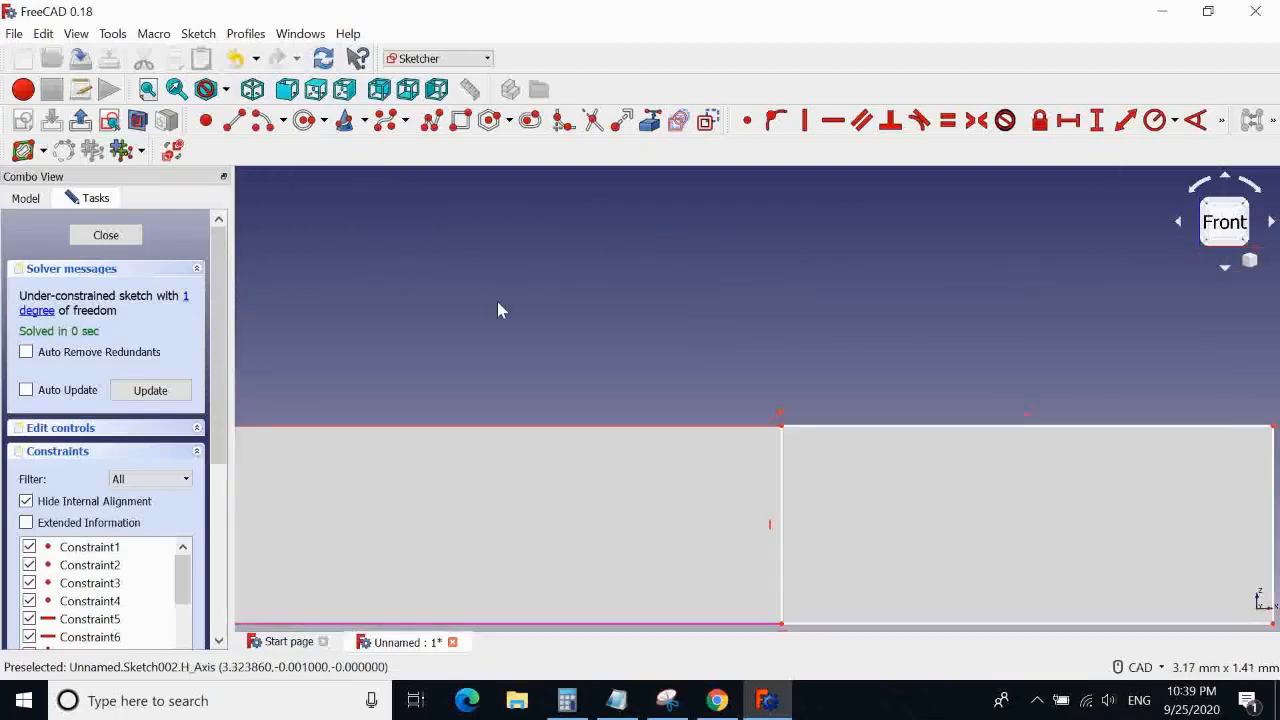
mouse_move(497, 310)
middle_mouse_down()
mouse_move(611, 369)
mouse_move(763, 374)
mouse_move(623, 309)
middle_mouse_up()
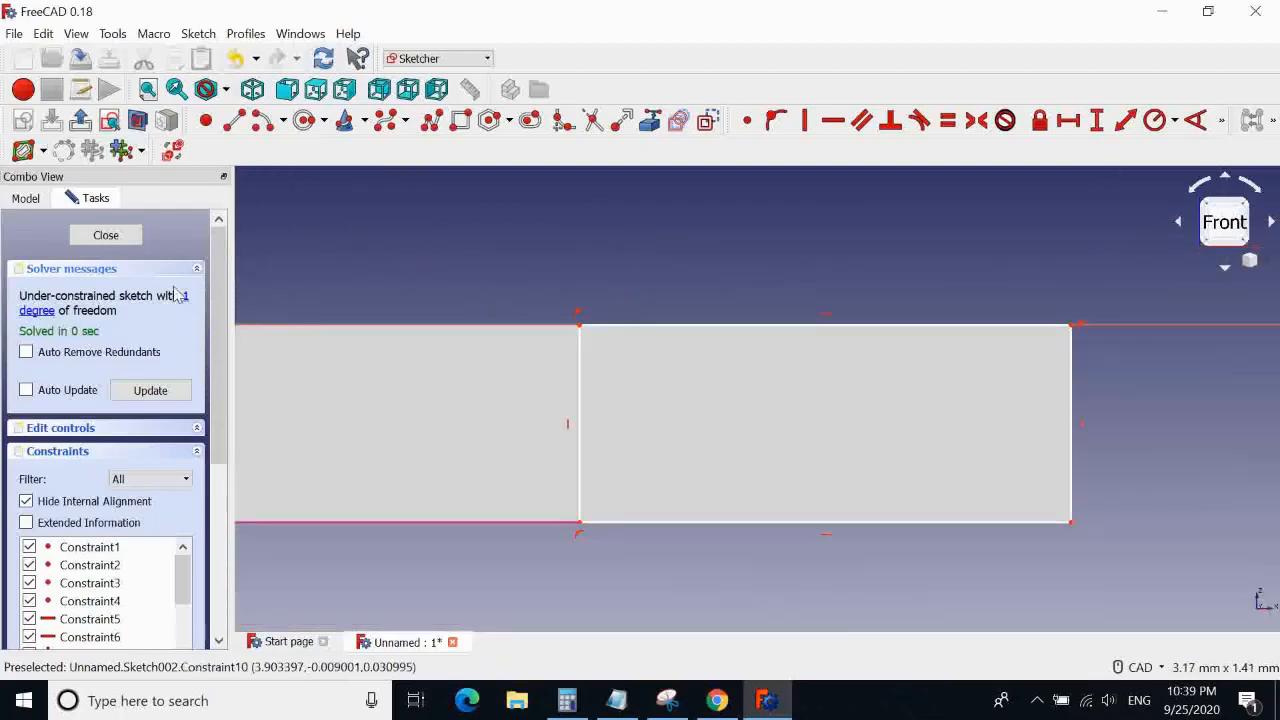
left_click_drag(580, 400, 665, 452)
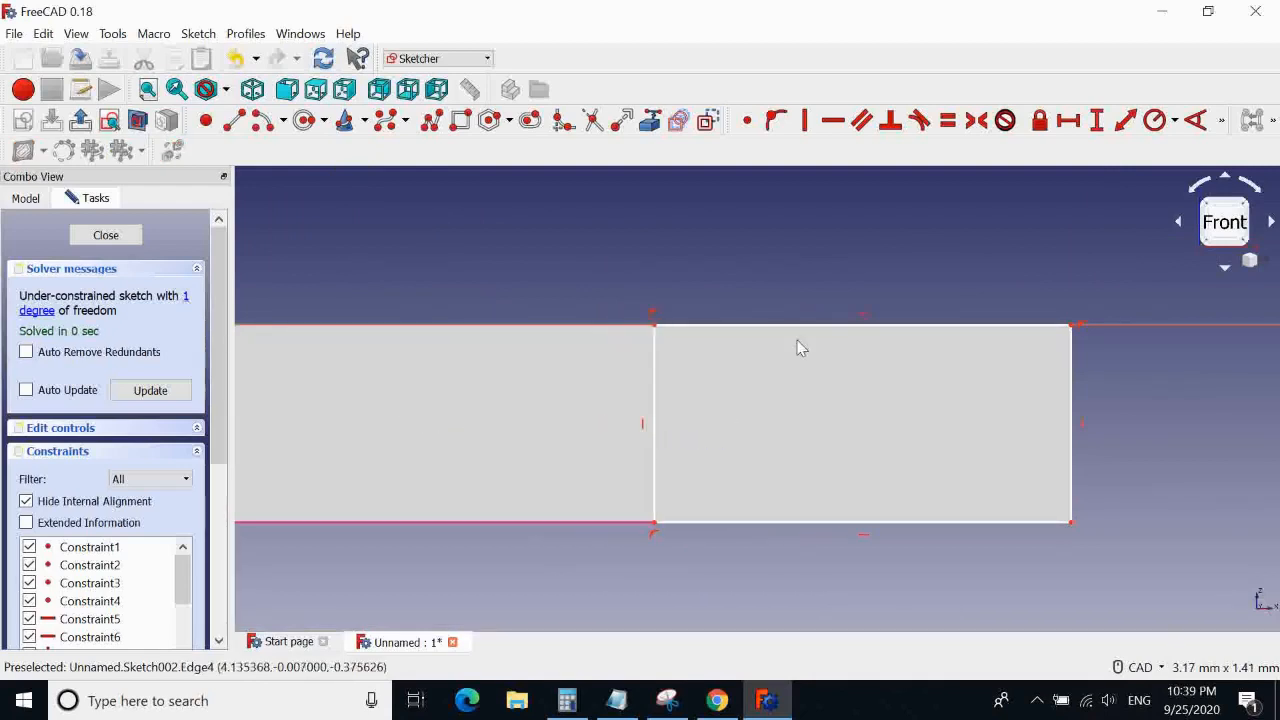
mouse_move(795, 325)
left_mouse_down()
mouse_move(798, 302)
mouse_move(794, 325)
left_mouse_up()
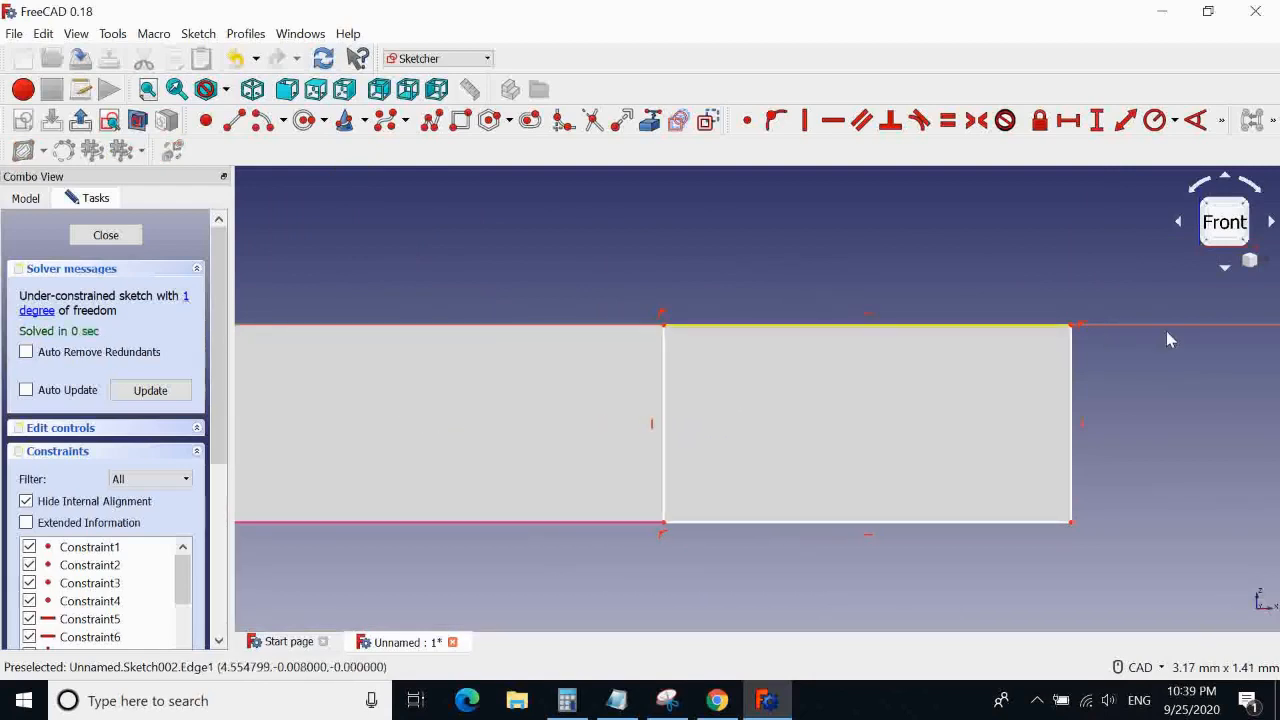
left_click_drag(1071, 427, 1040, 416)
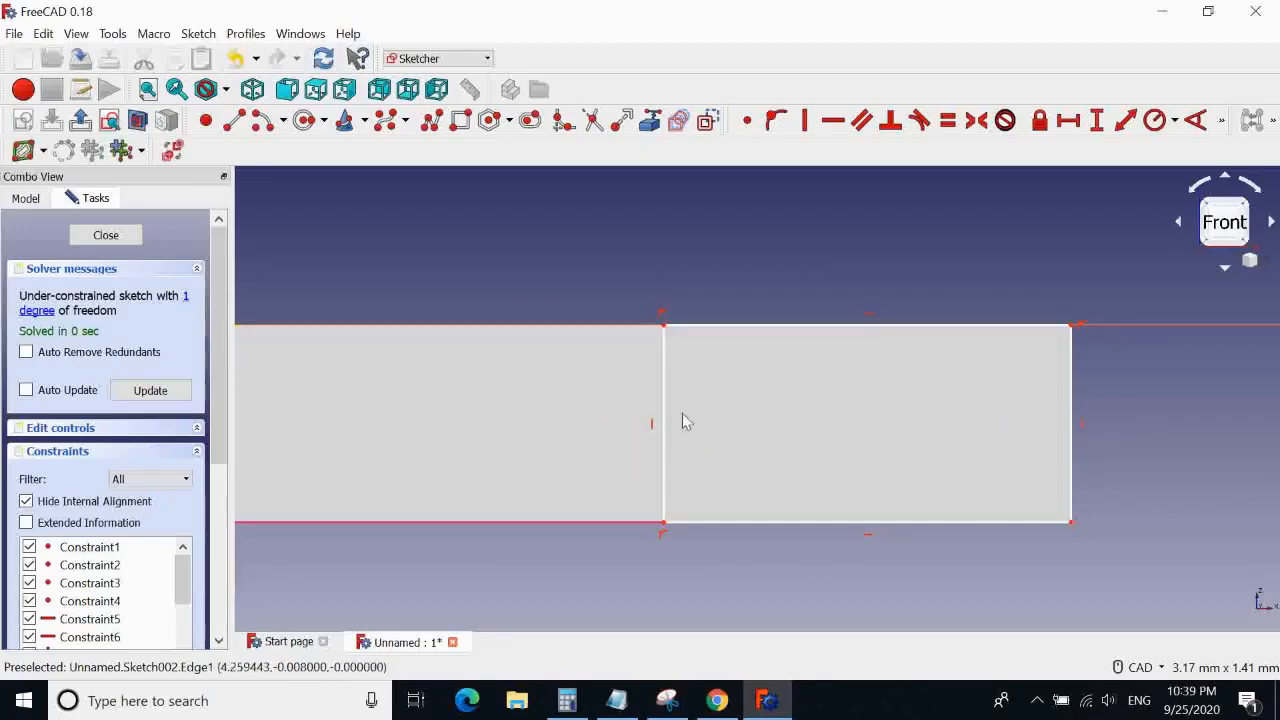
mouse_move(662, 406)
left_mouse_down()
mouse_move(611, 426)
mouse_move(668, 426)
left_mouse_up()
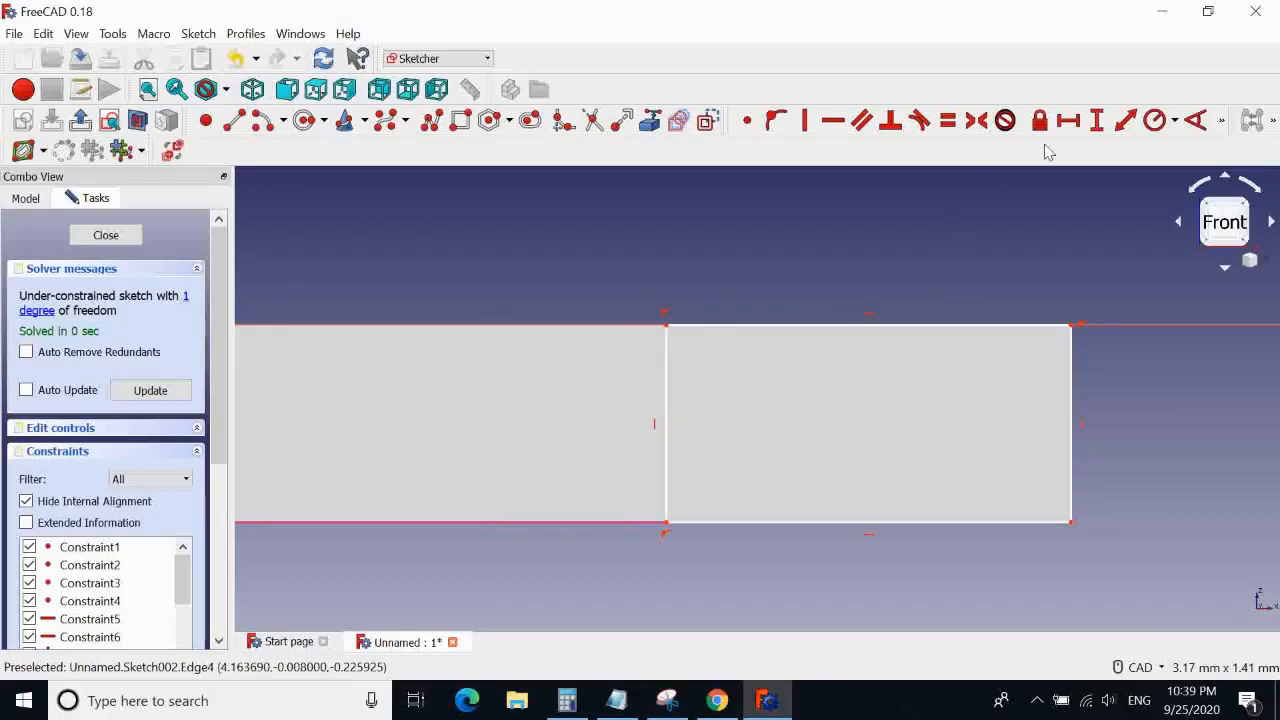
Check the bracket drawing in the browser and constrain the length of the rectangle's top edge to 1.6 mm
left_click(929, 326)
left_click(1125, 120)
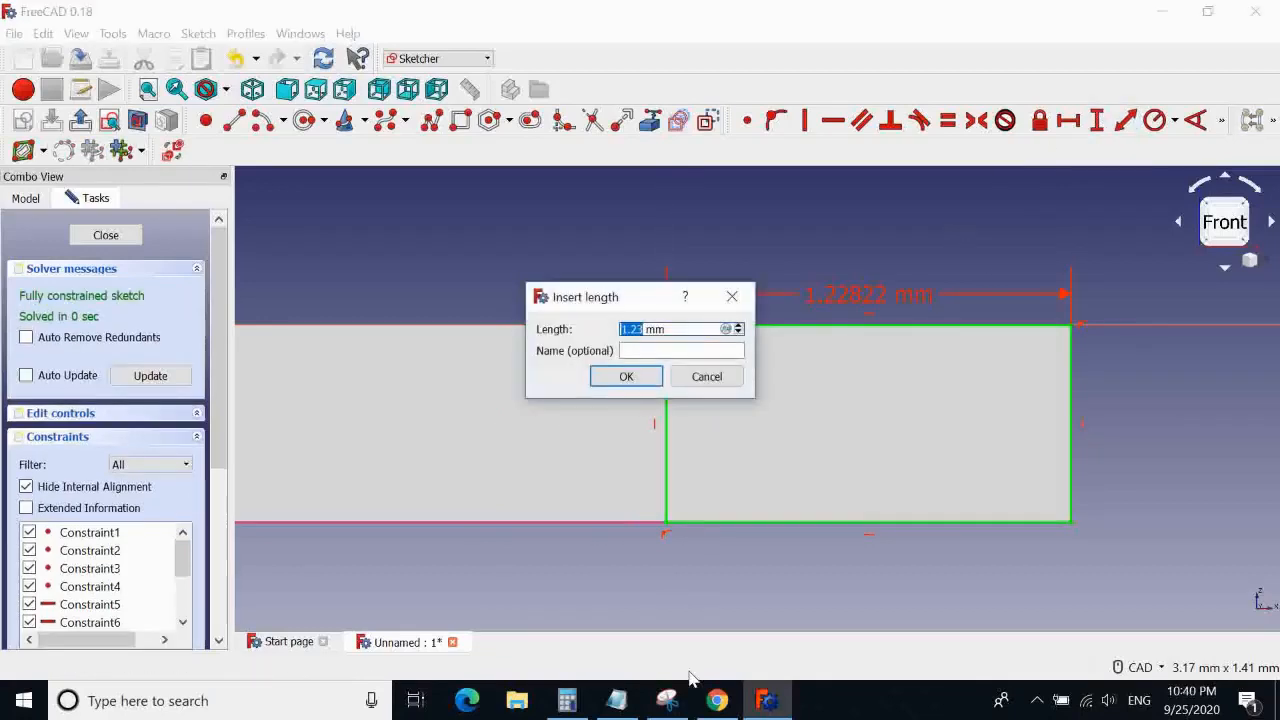
left_click(715, 700)
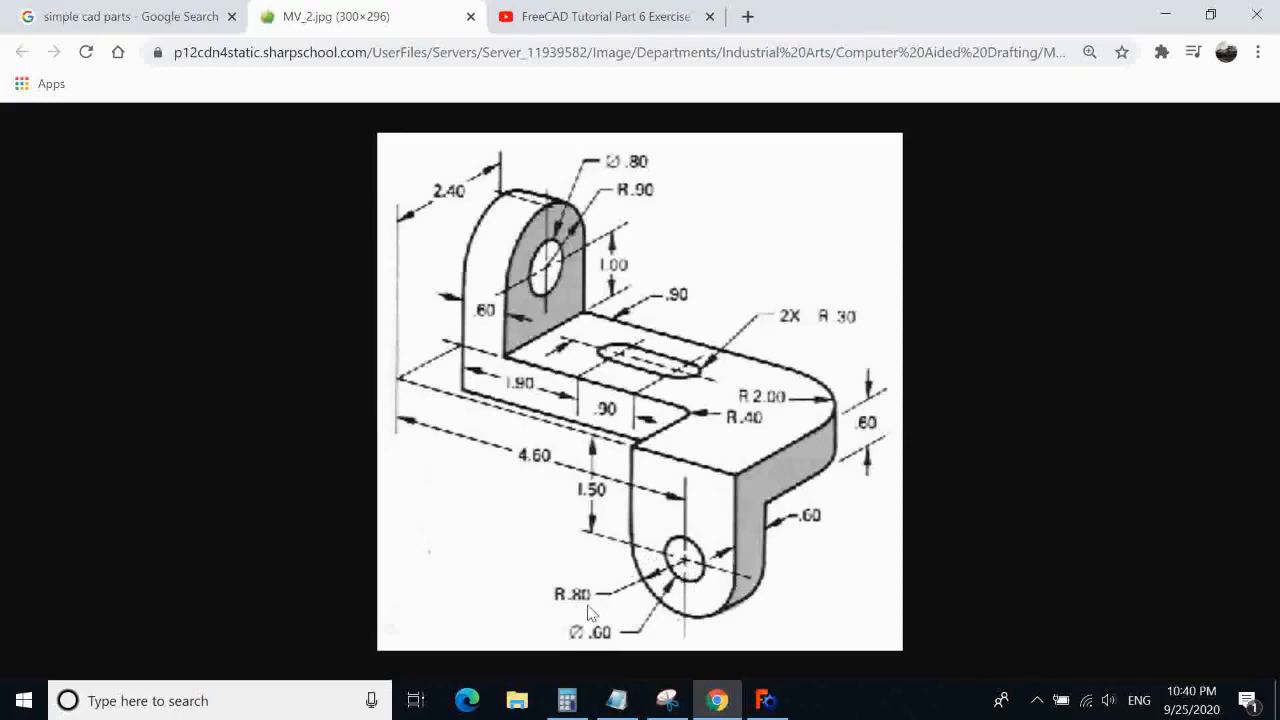
left_click(765, 702)
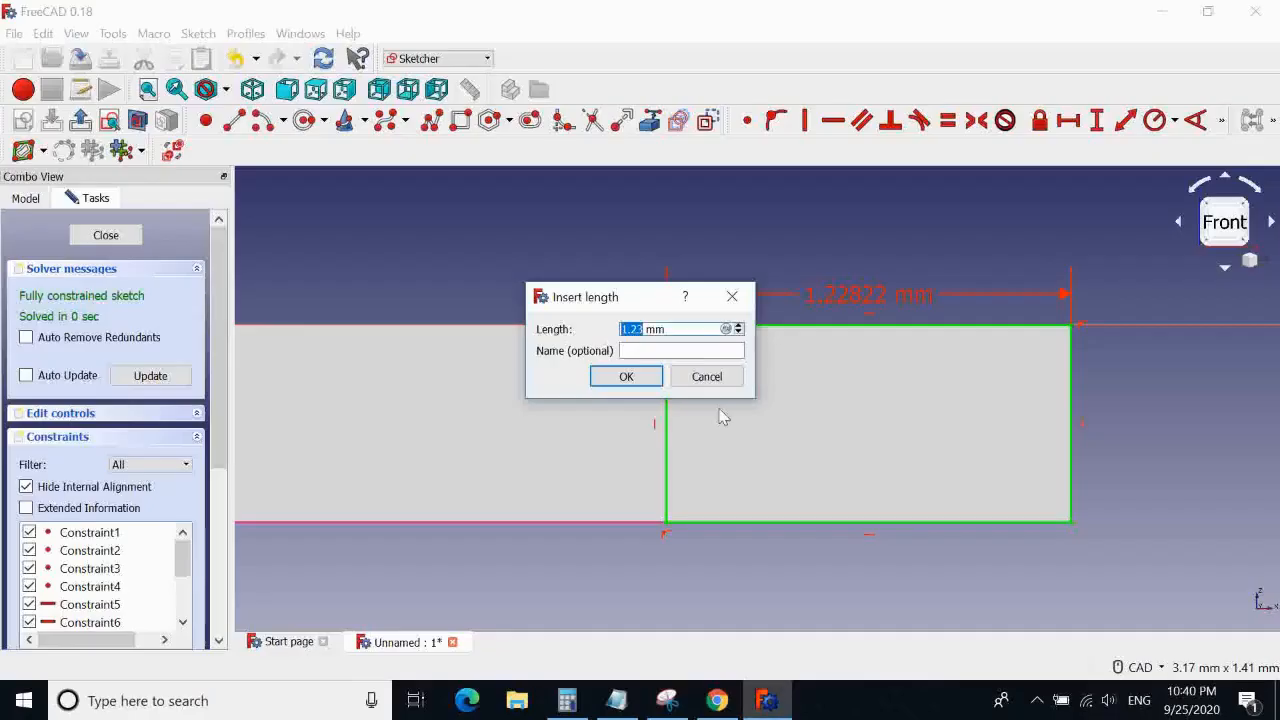
type("1")
left_click(616, 379)
scroll(750, 257, "down", 4)
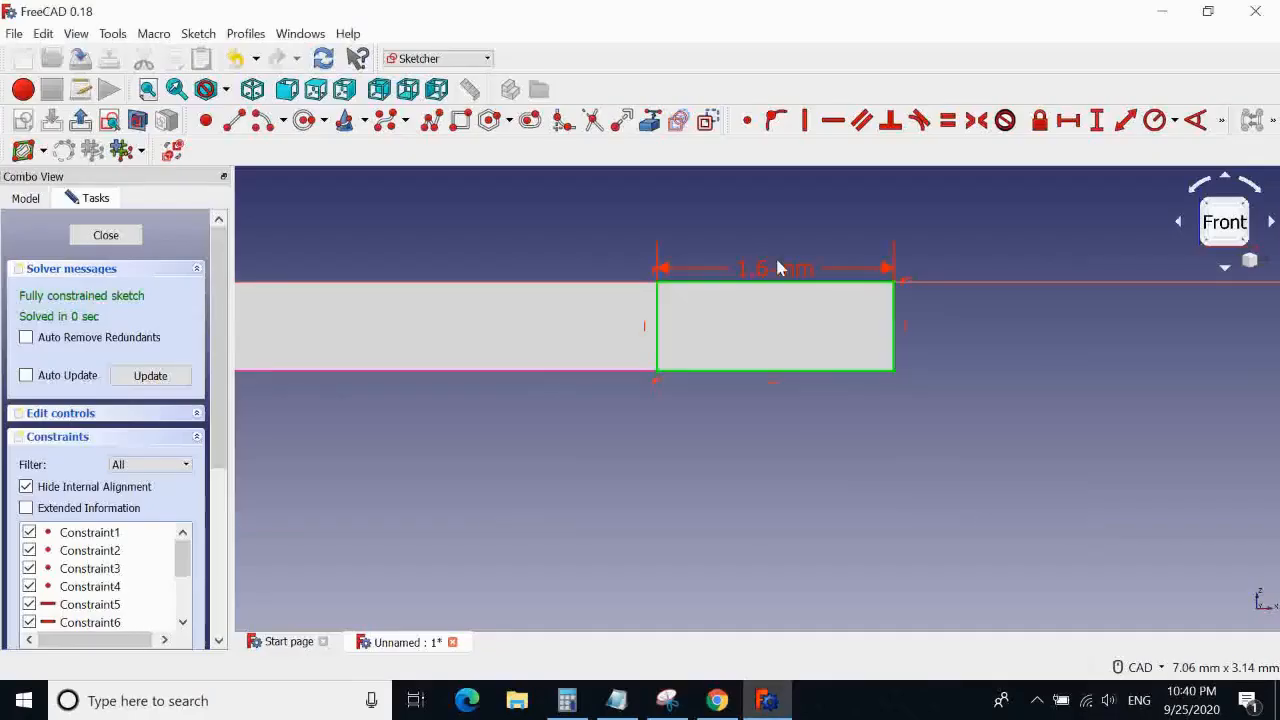
scroll(845, 248, "up", 4)
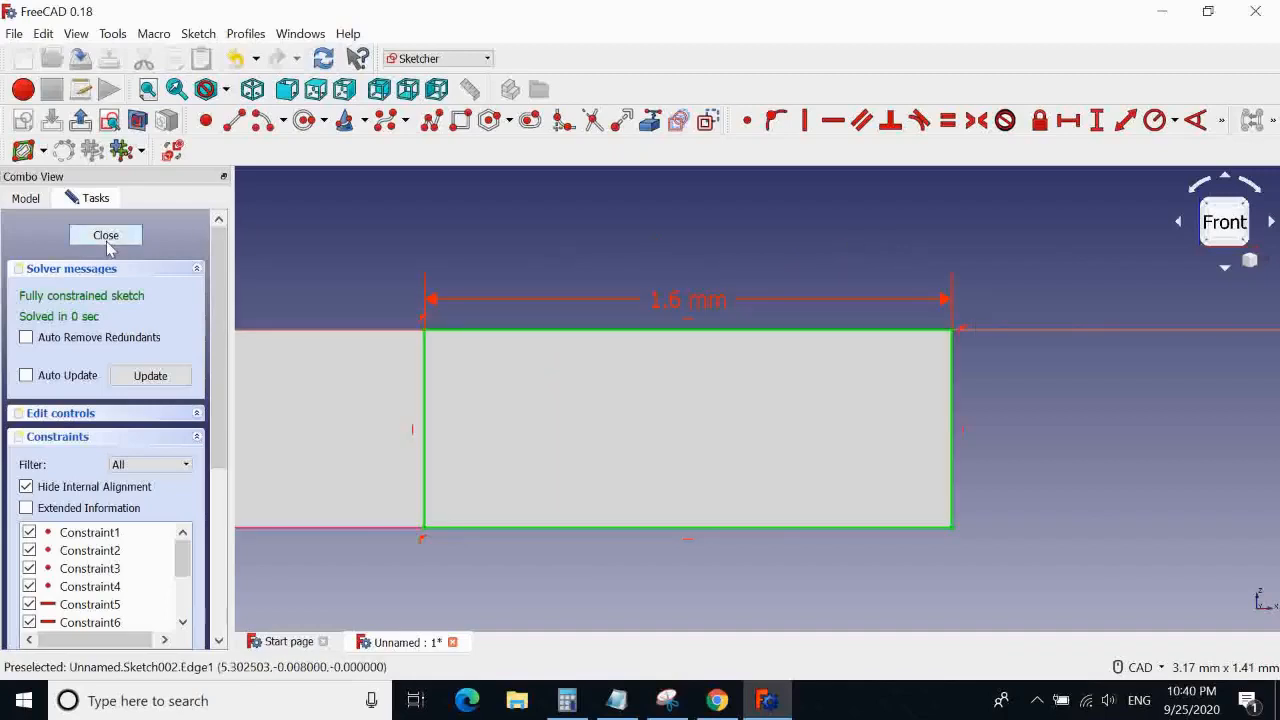
Close the sketch and pad the rectangle 0.6 mm outward from the base plate's side face
left_click(106, 238)
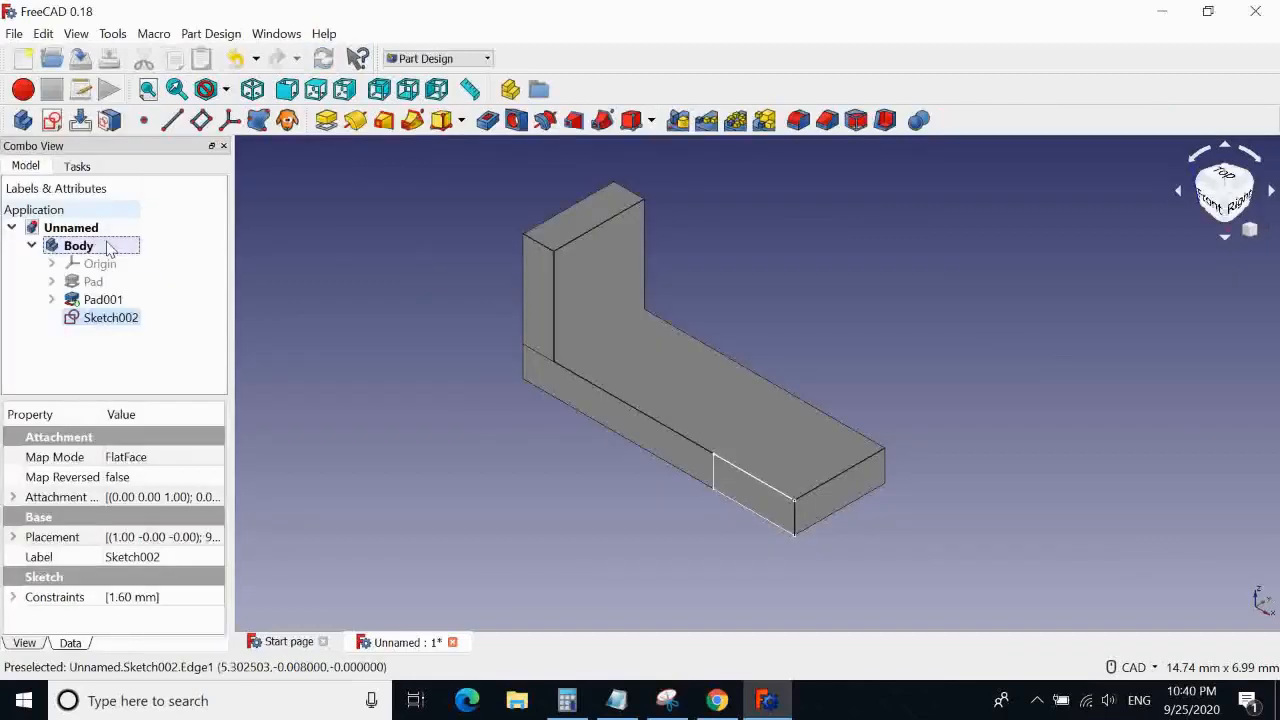
left_click(324, 120)
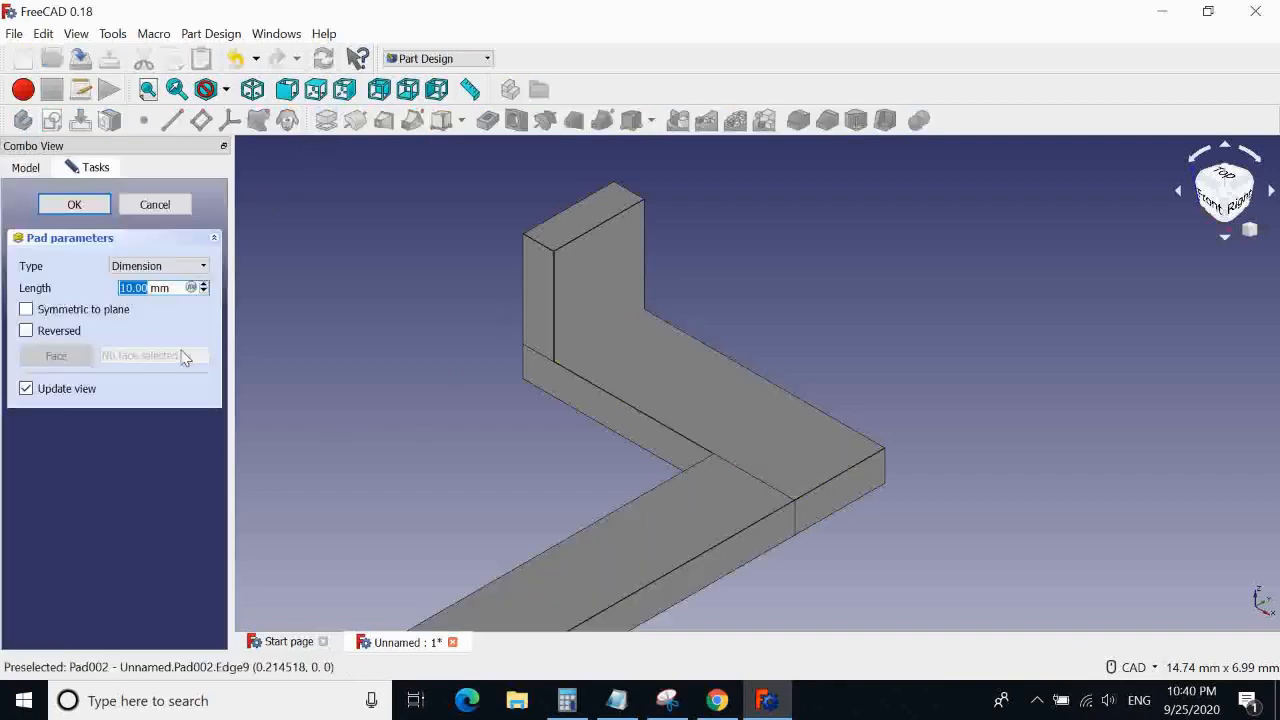
type("0.6")
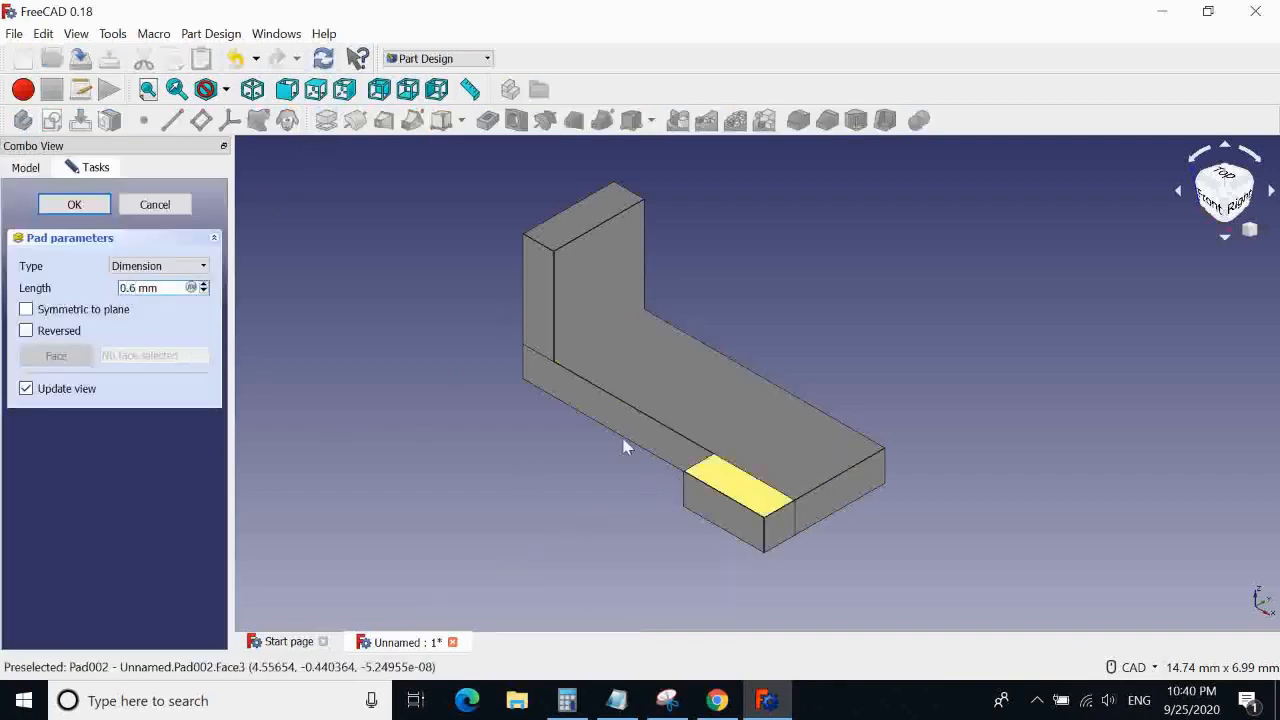
left_click(70, 206)
middle_click_drag(437, 510, 493, 424)
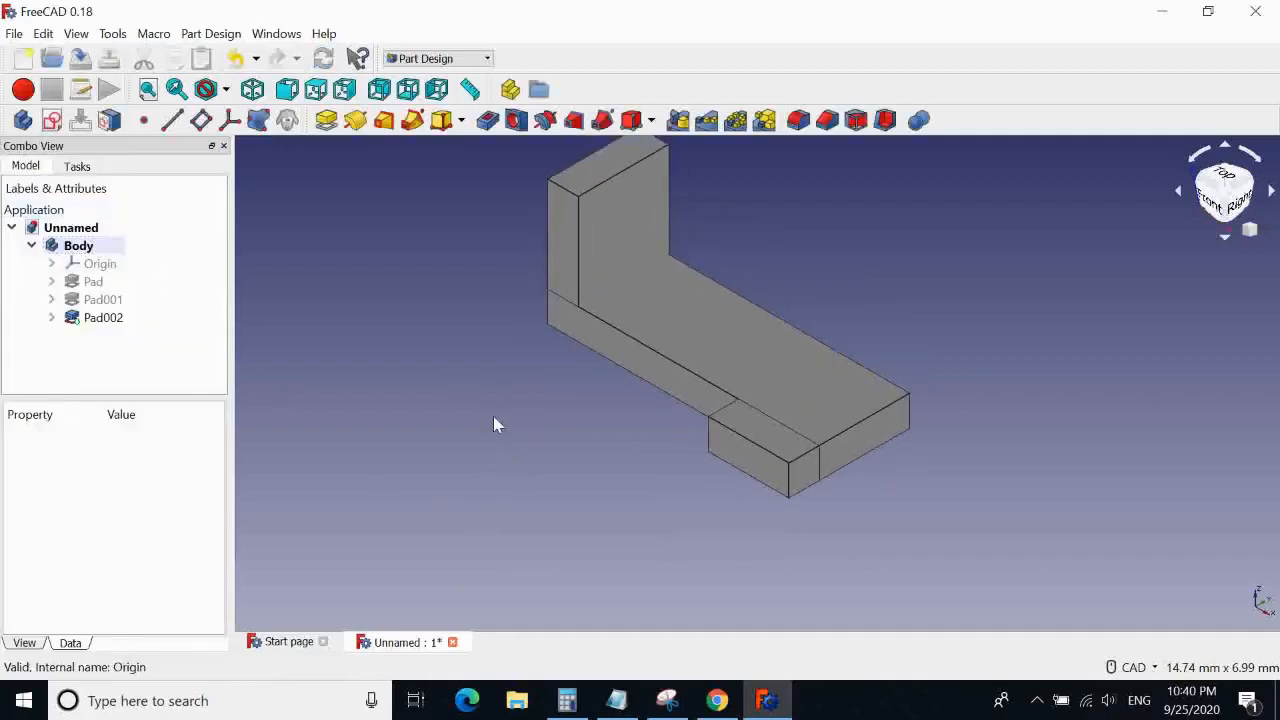
Compare the model with the bracket drawing and start a new sketch on the small block's outer front face
left_click(717, 700)
left_click(765, 700)
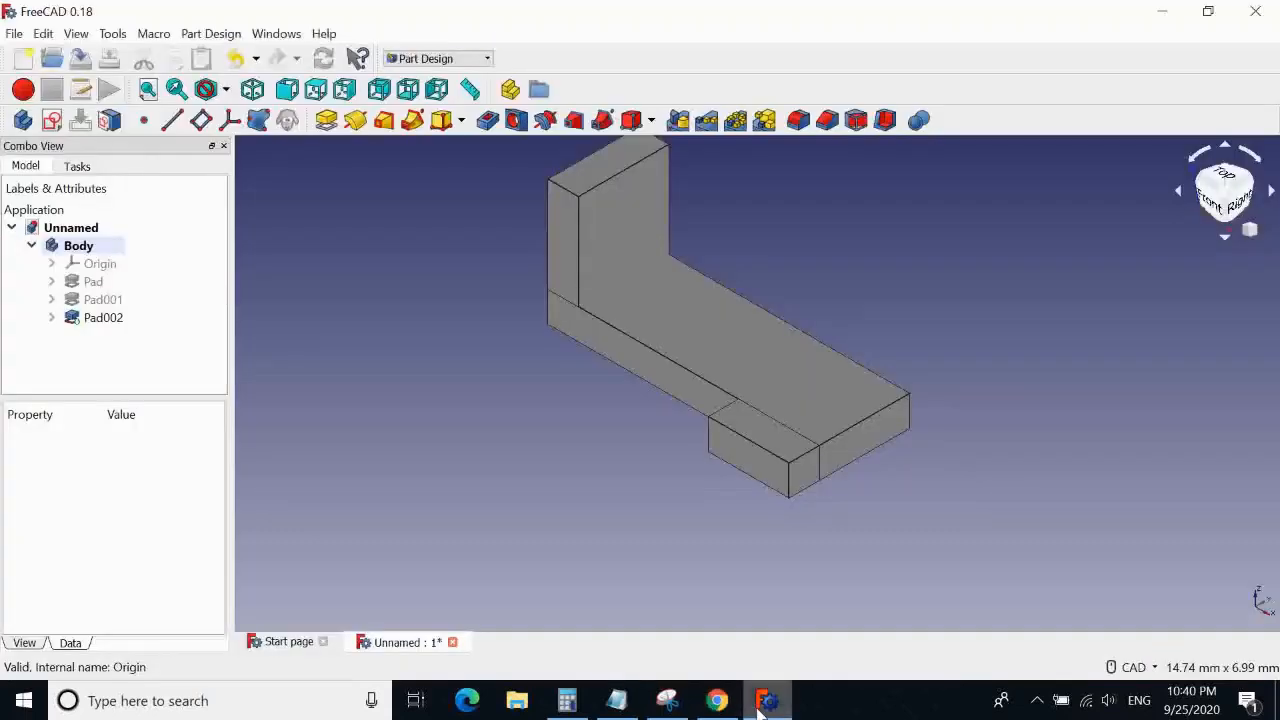
middle_click_drag(680, 509, 690, 545)
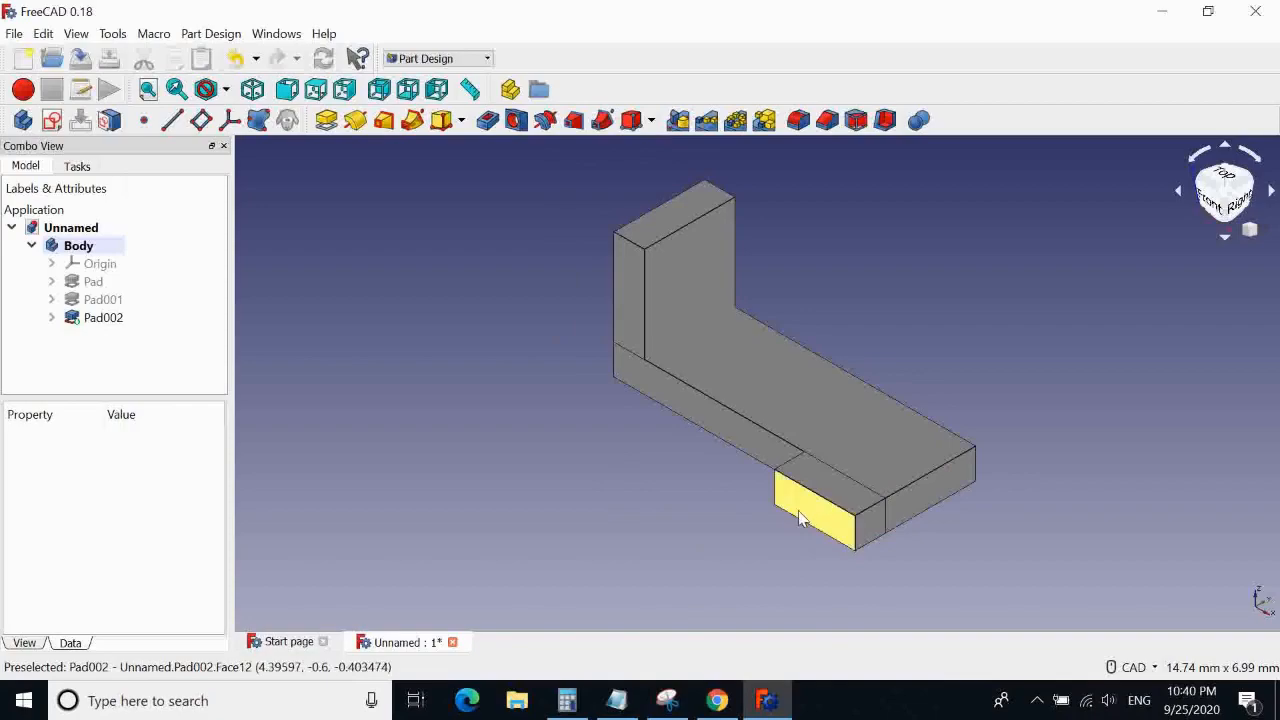
left_click(717, 700)
left_click(765, 700)
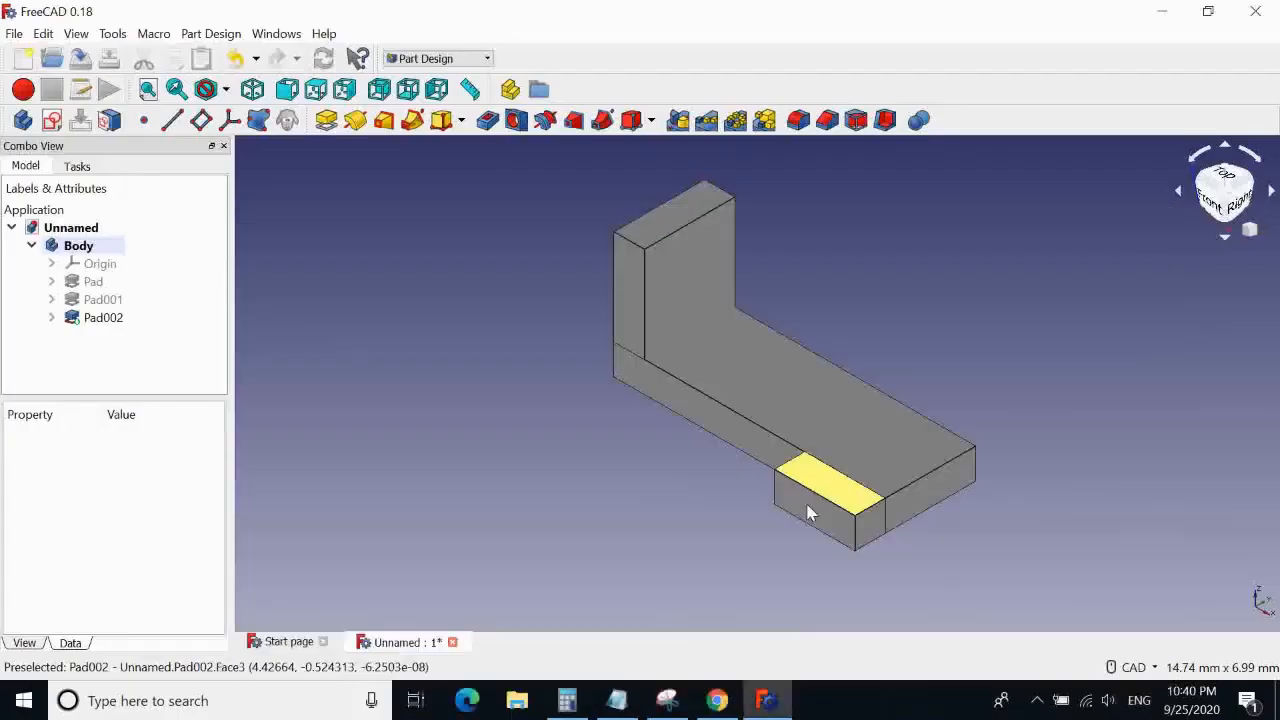
left_click(810, 513)
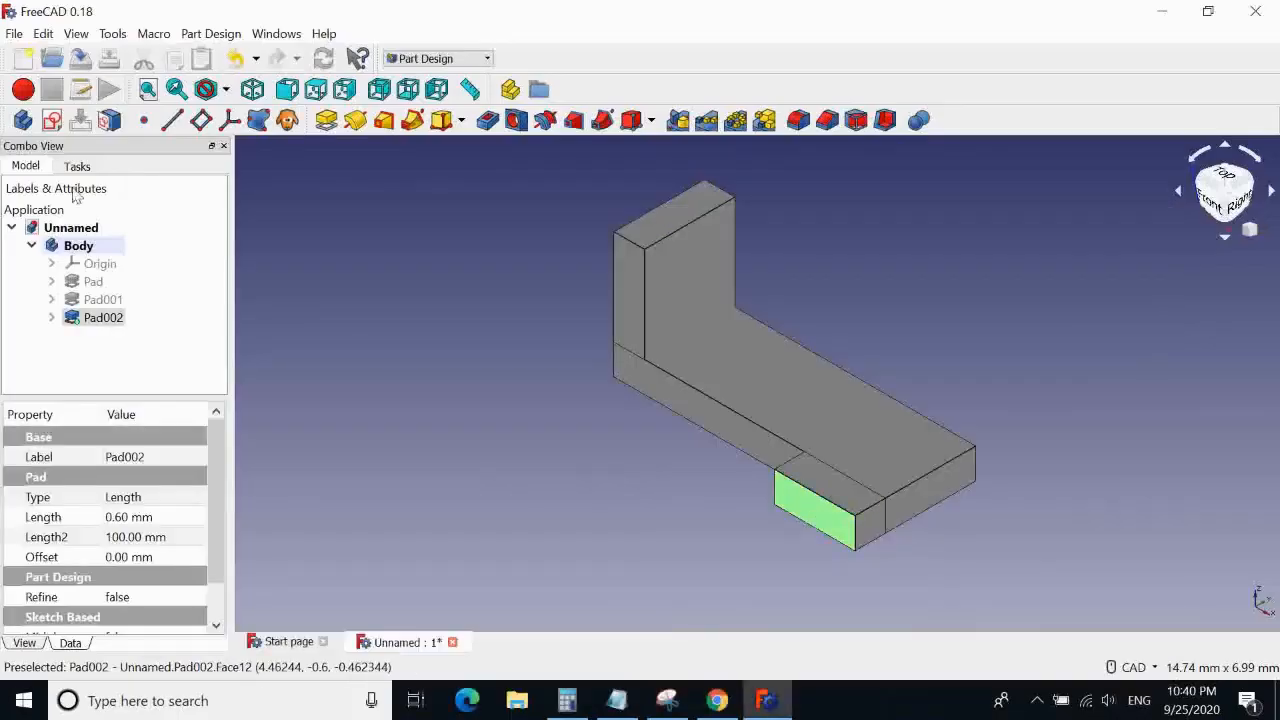
left_click(52, 120)
scroll(950, 460, "up", 5)
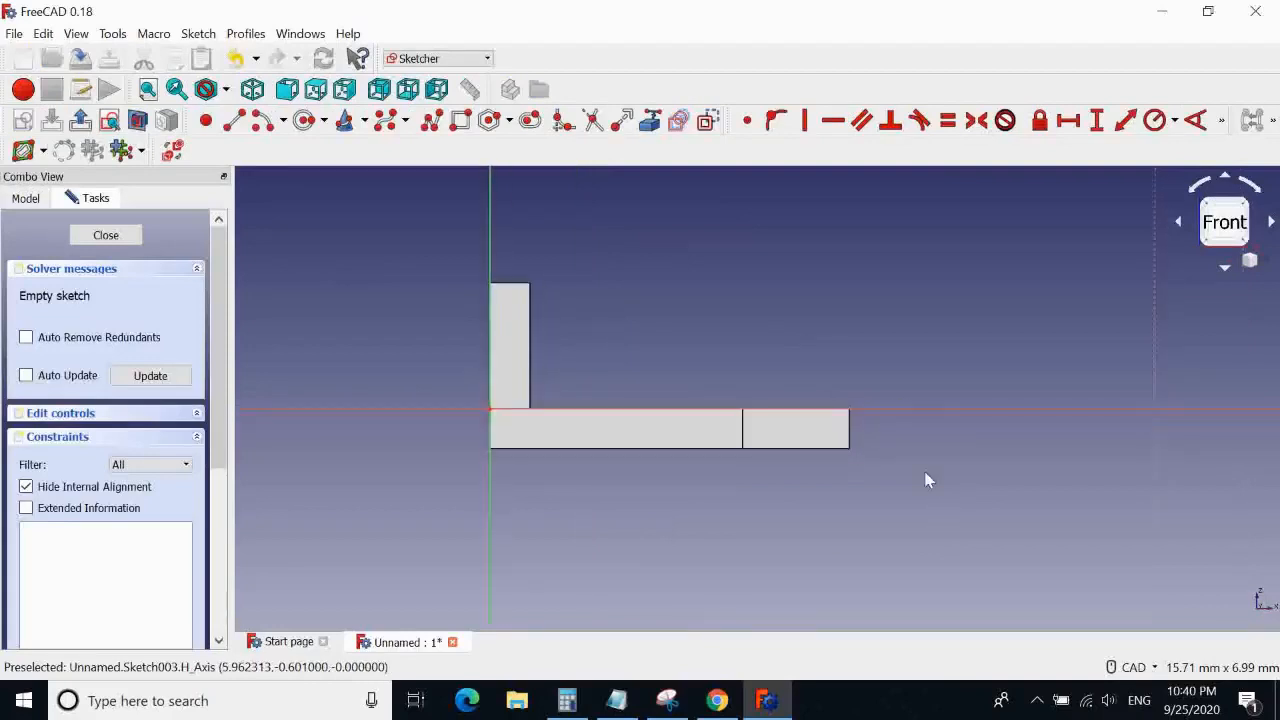
middle_click_drag(736, 378, 896, 400)
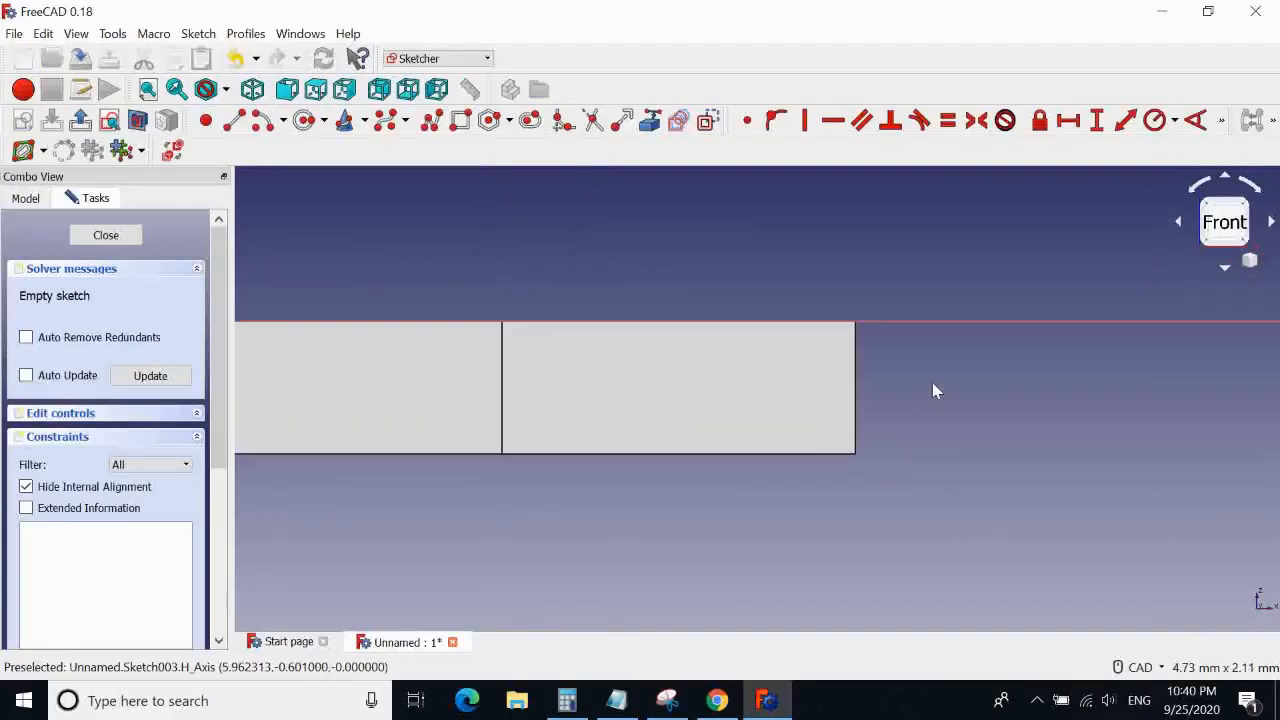
Recheck the bracket drawing and sketch a rectangle just inside the outline of the small block's front face
left_click(717, 700)
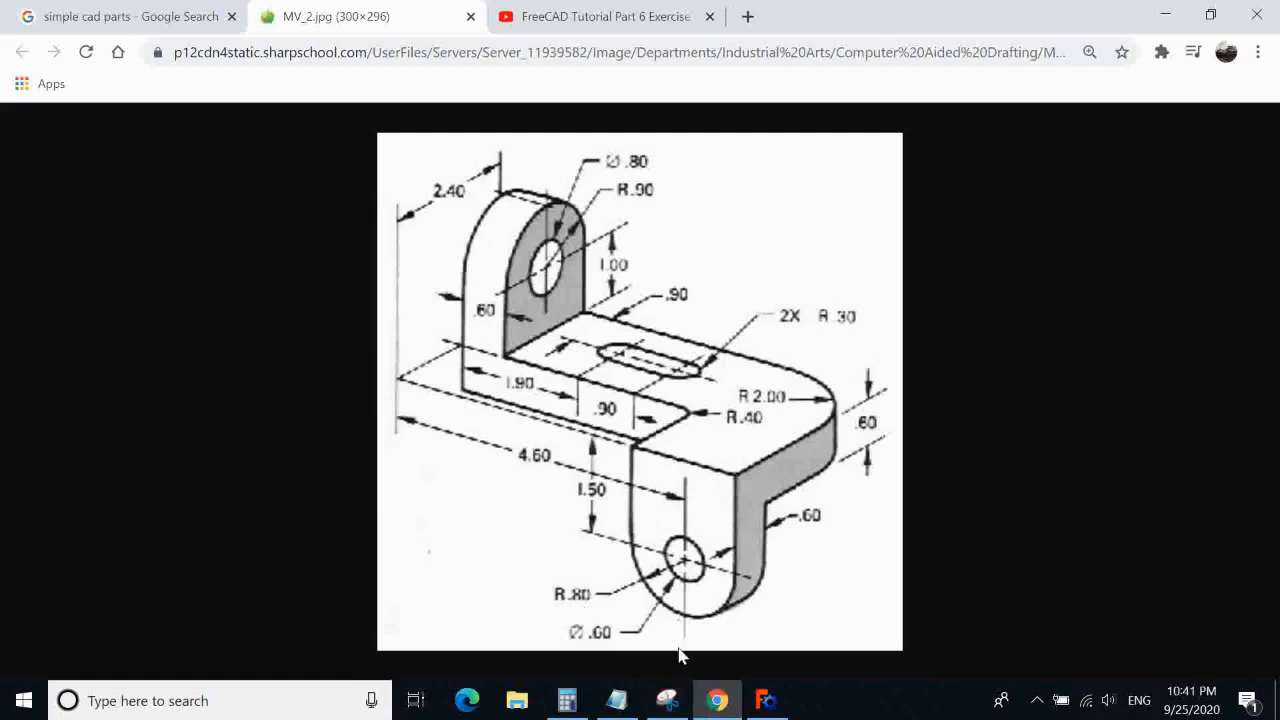
left_click(760, 700)
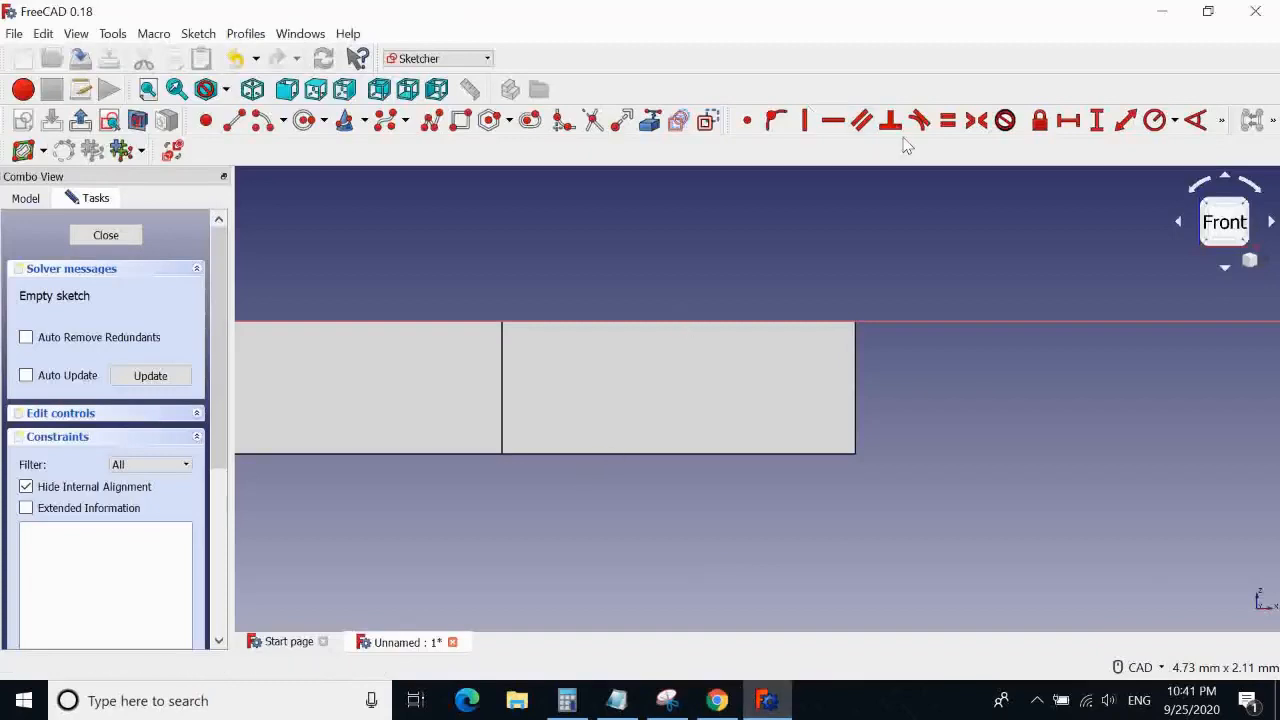
left_click(460, 120)
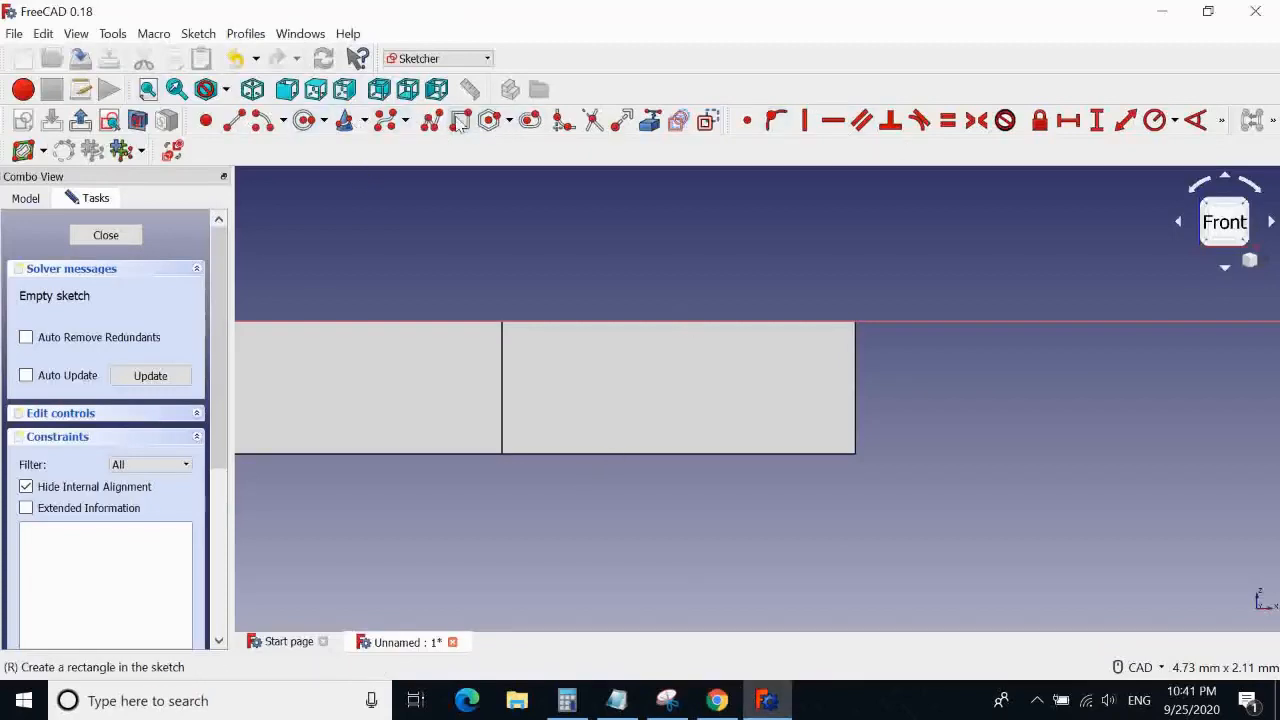
left_click(524, 341)
left_click(814, 442)
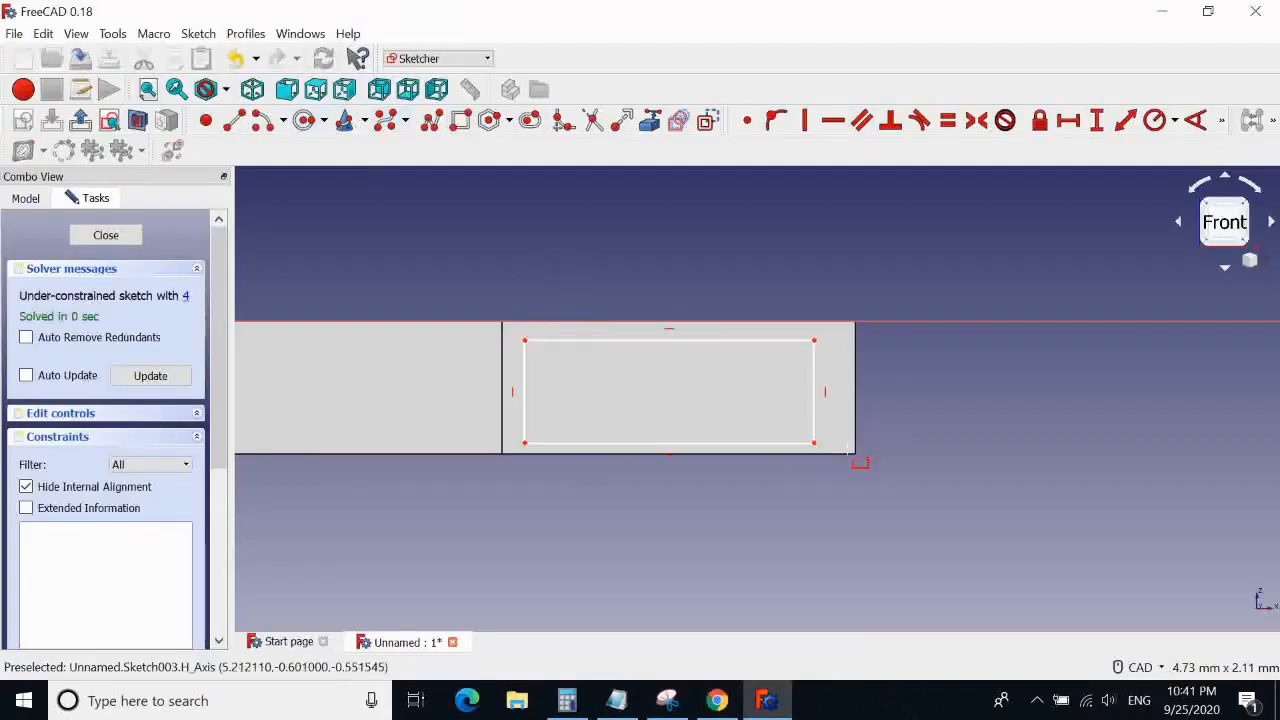
Constrain the length of the rectangle's vertical side to 2.3 mm
left_click(1125, 120)
left_click(816, 432)
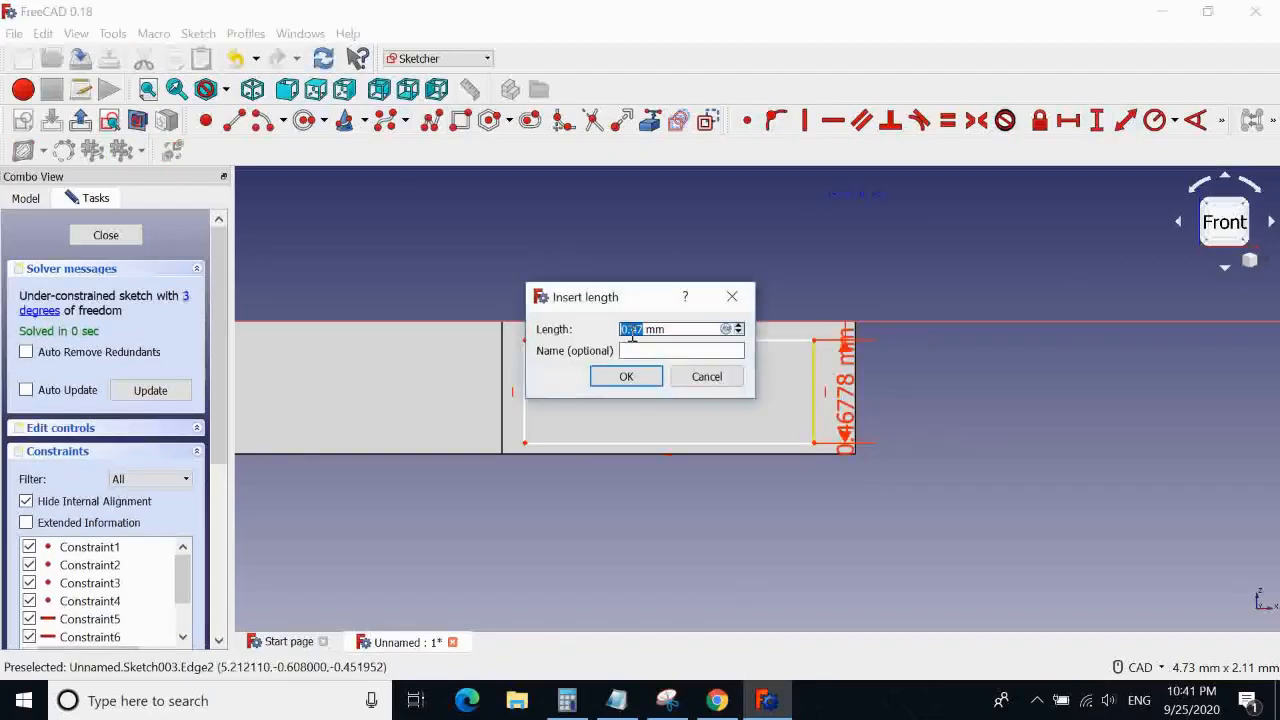
type("2.3")
key("Return")
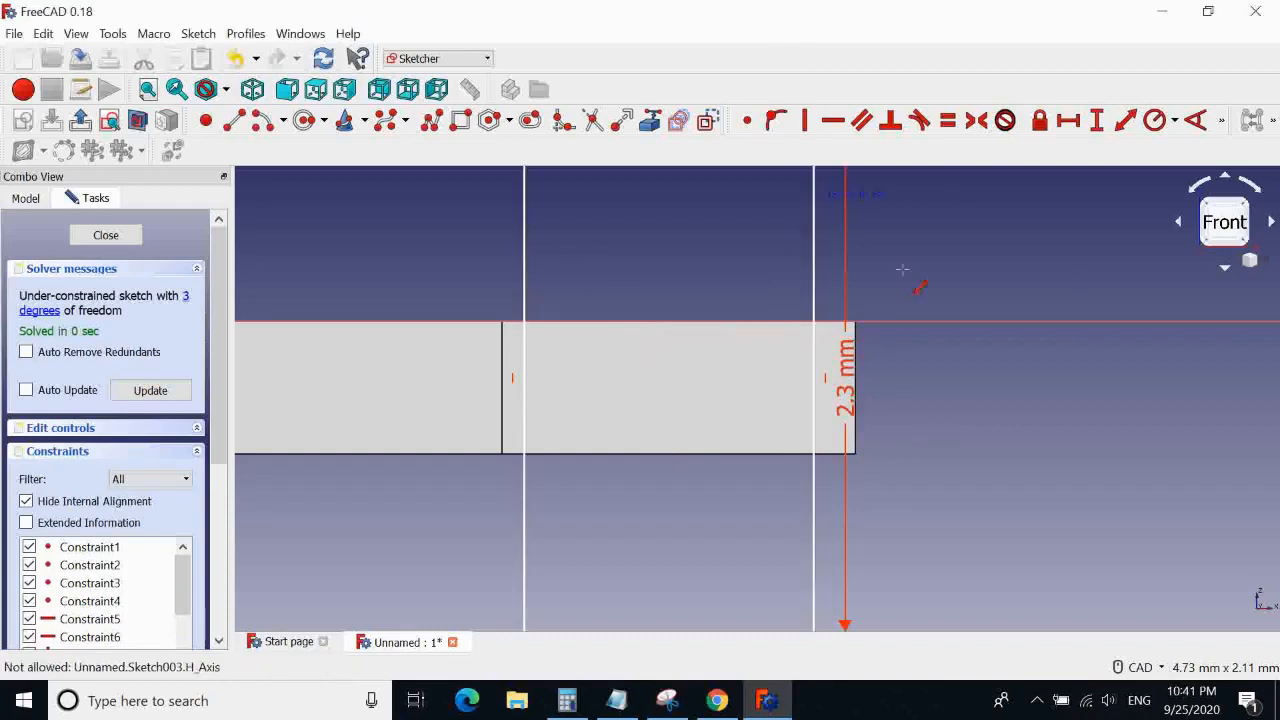
scroll(920, 286, "down", 2)
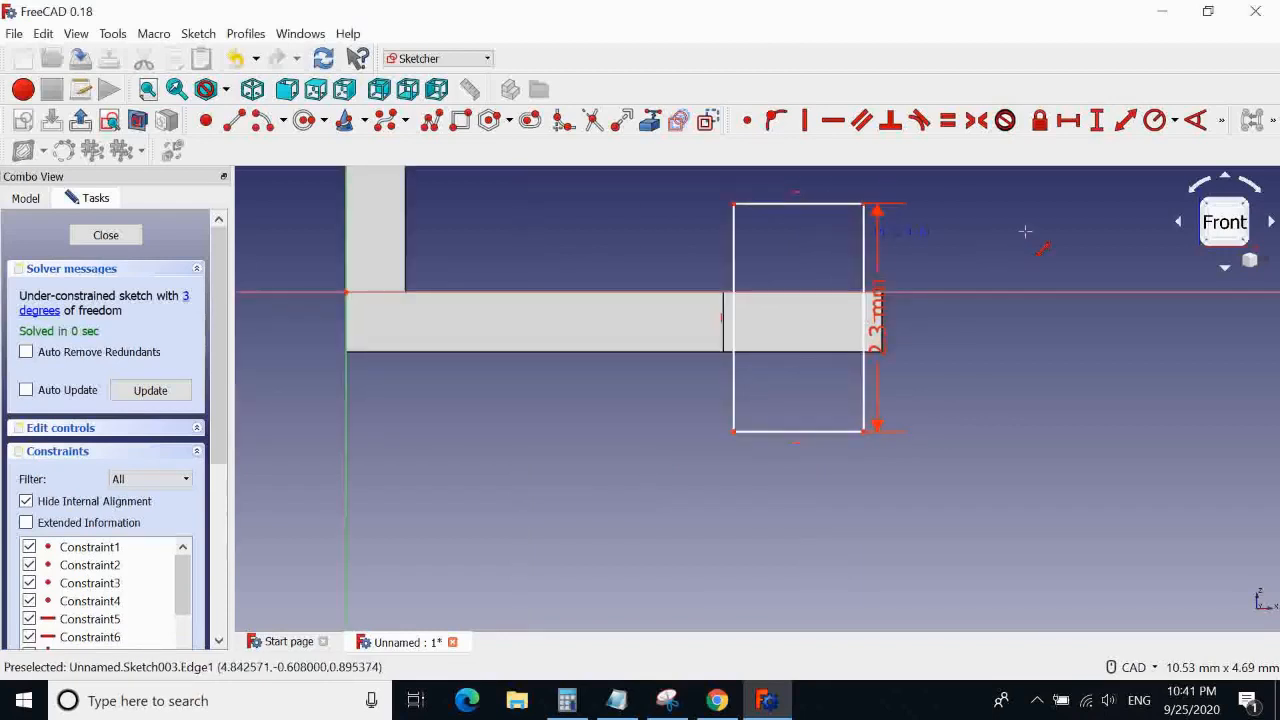
Constrain the rectangle's upper-left corner to lie on the horizontal axis with a point-on-object constraint
scroll(943, 220, "up", 4)
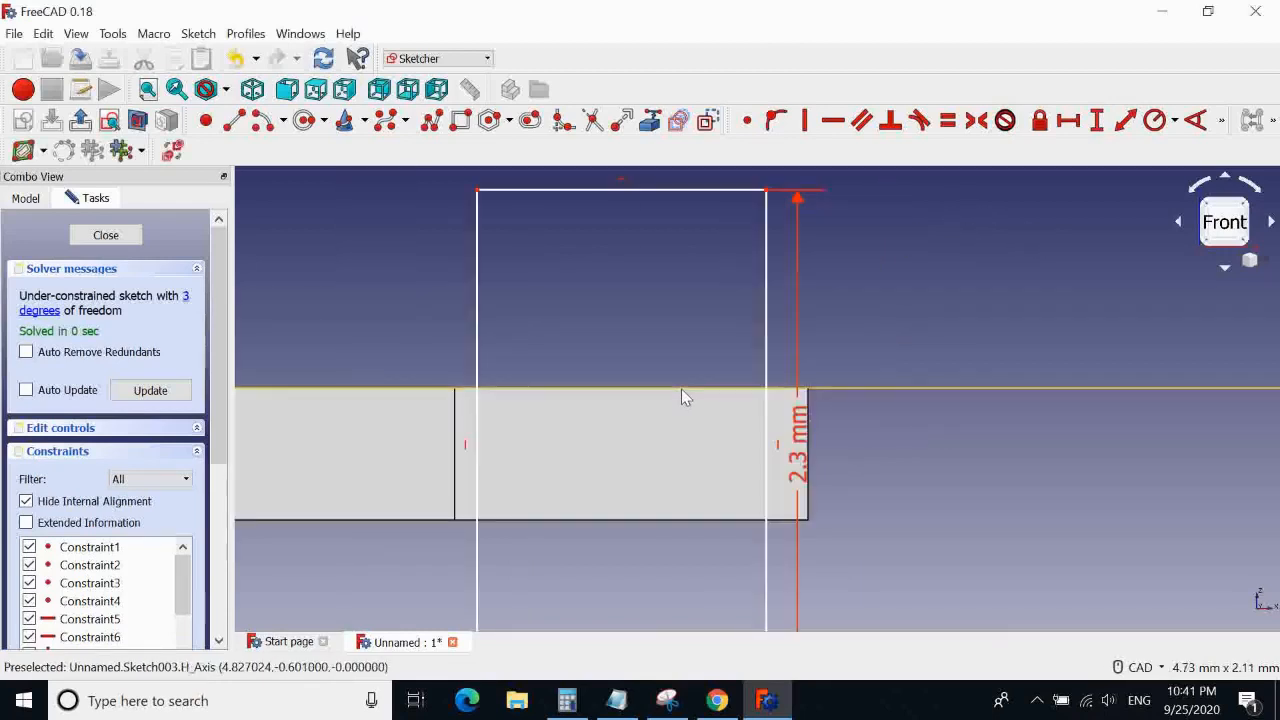
left_click(680, 190)
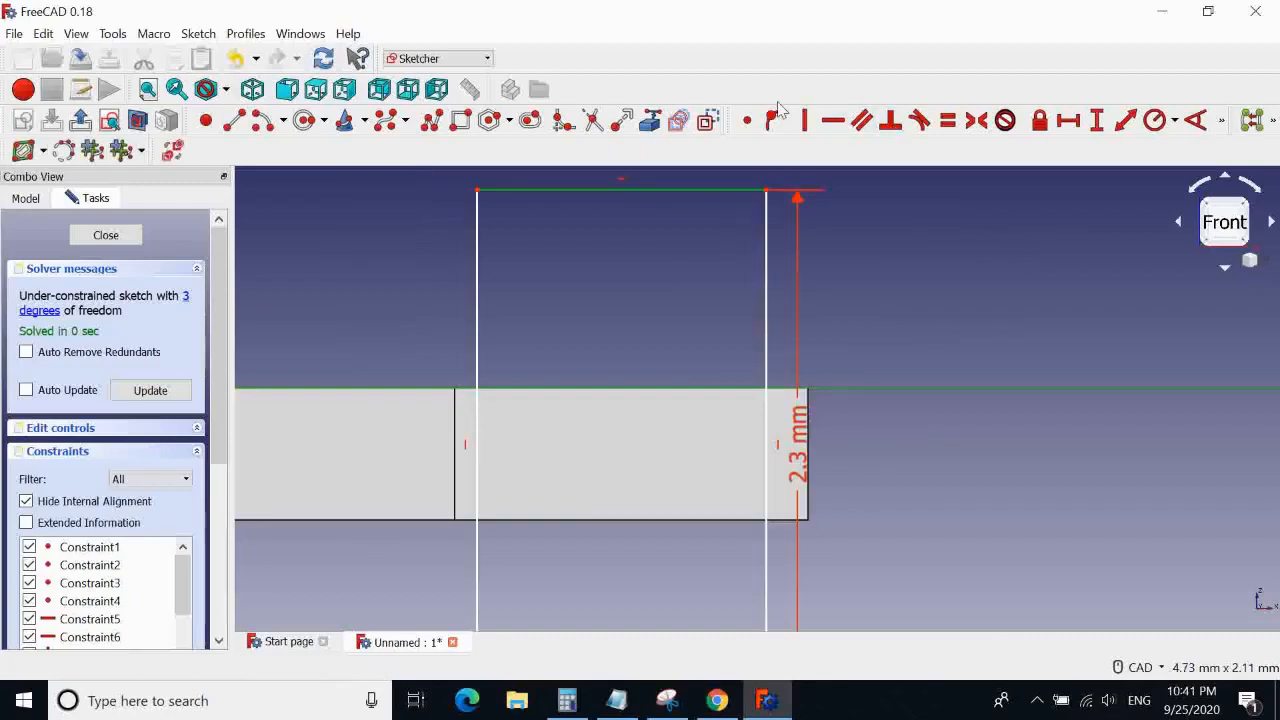
left_click(748, 121)
left_click(740, 378)
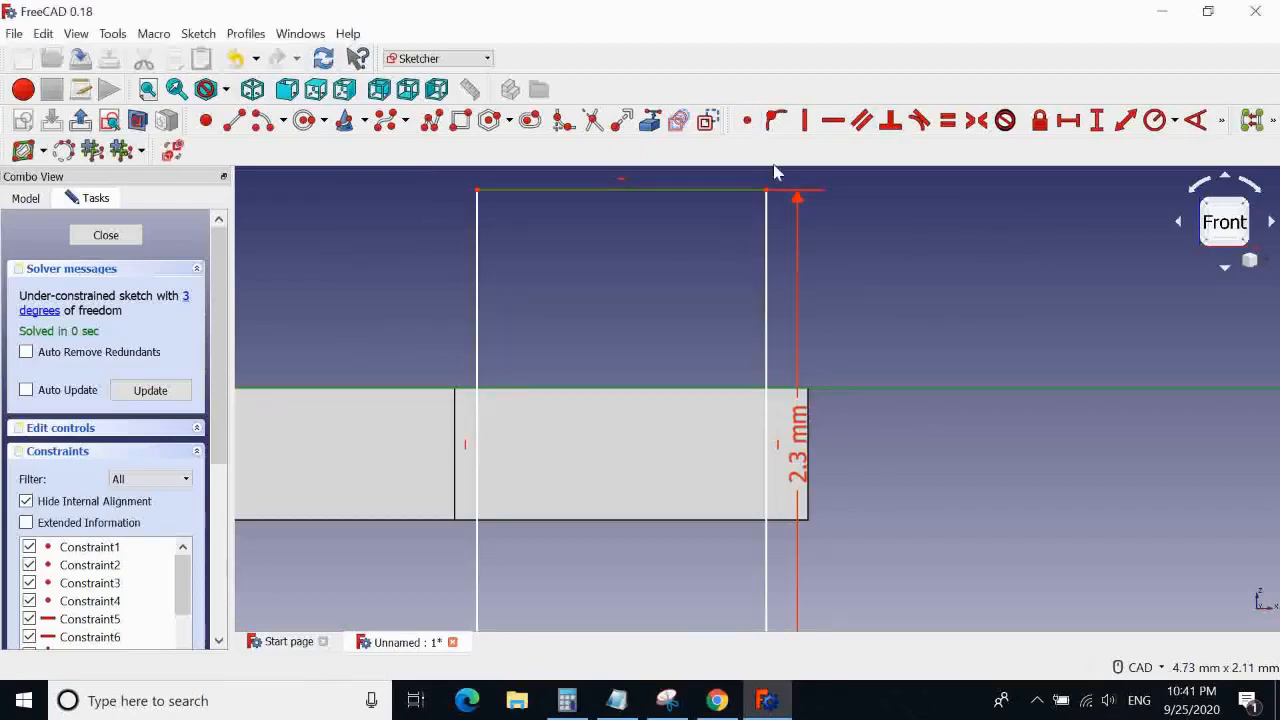
left_click(776, 123)
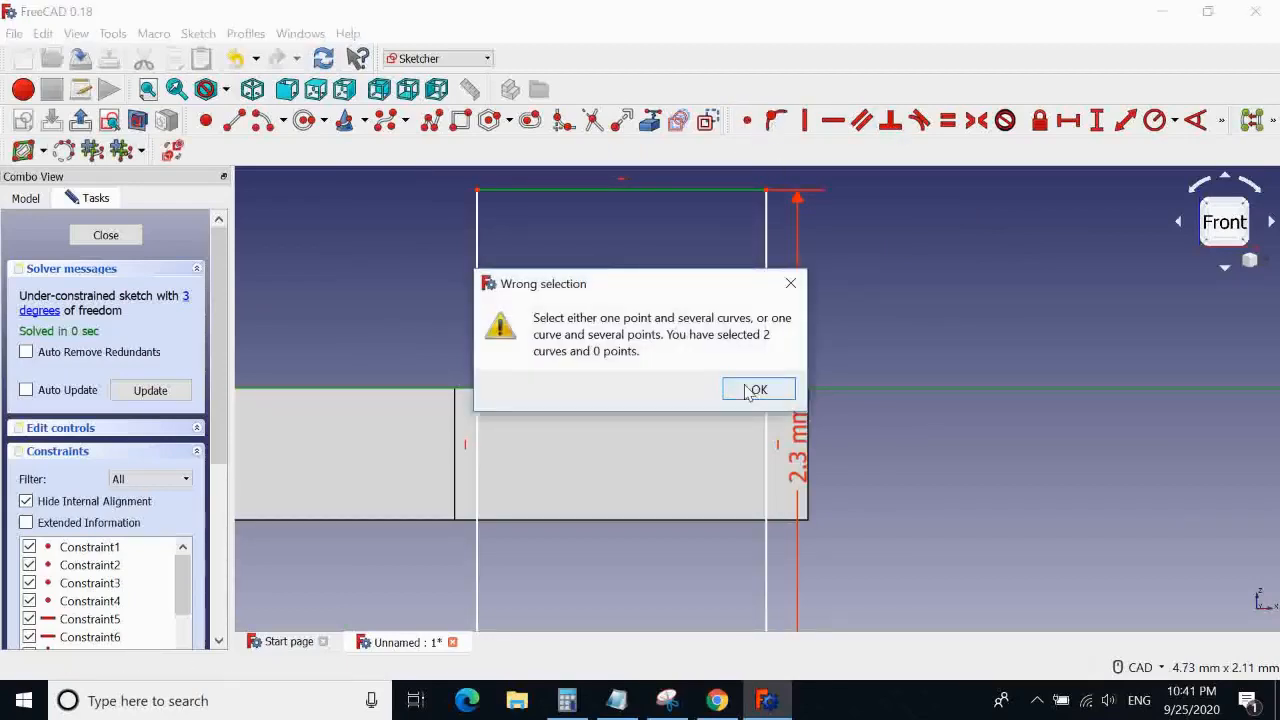
left_click(731, 386)
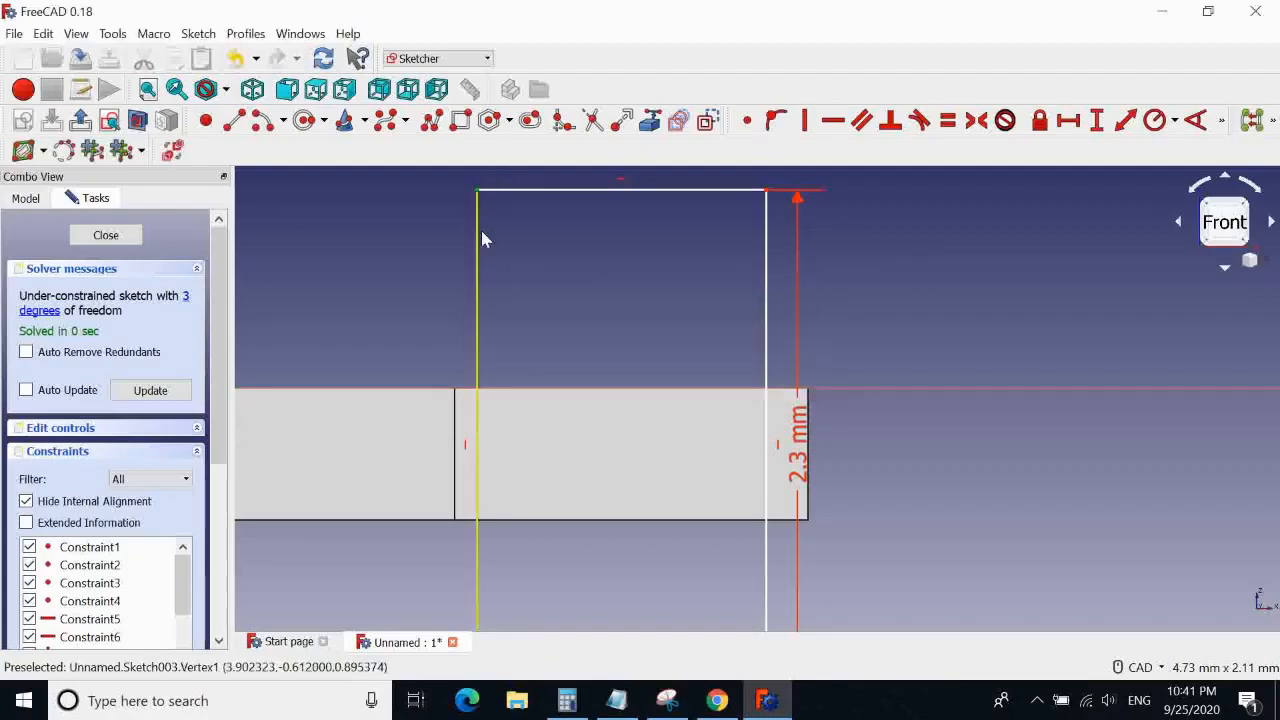
left_click(573, 390)
left_click(776, 120)
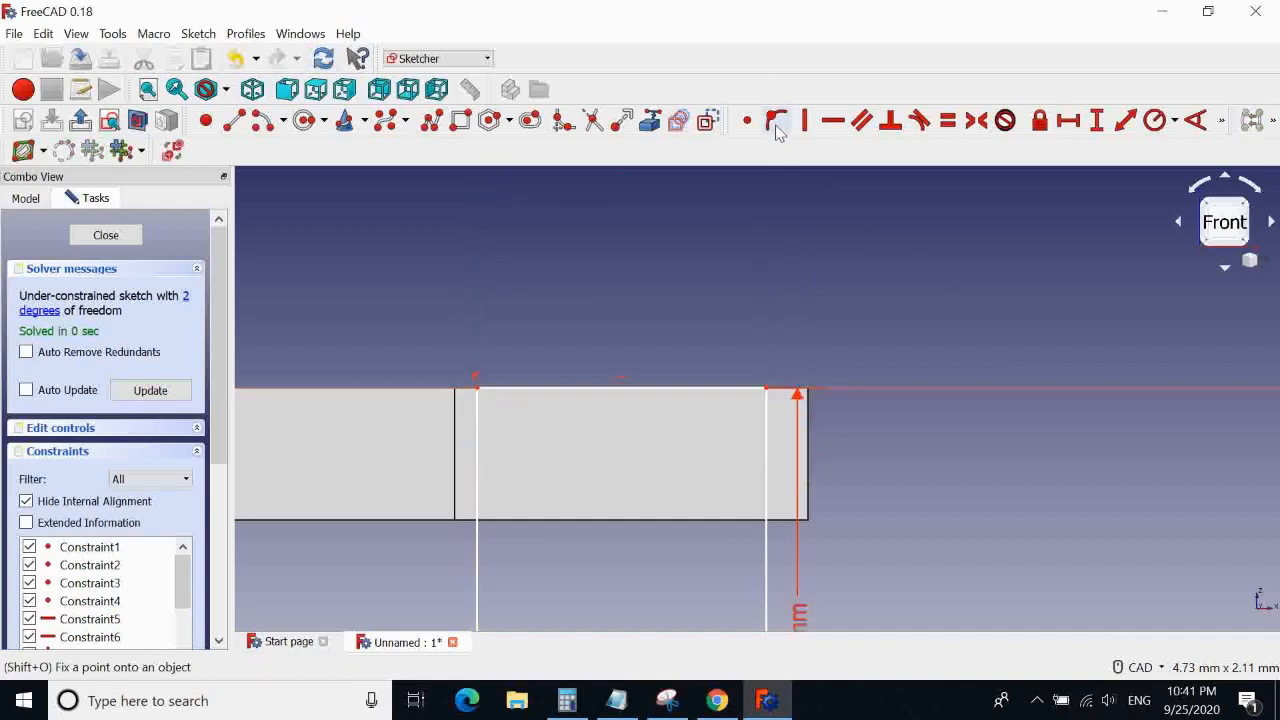
Link the block's right edge as external geometry and fix the rectangle's upper-right corner onto it
scroll(947, 483, "up", 5)
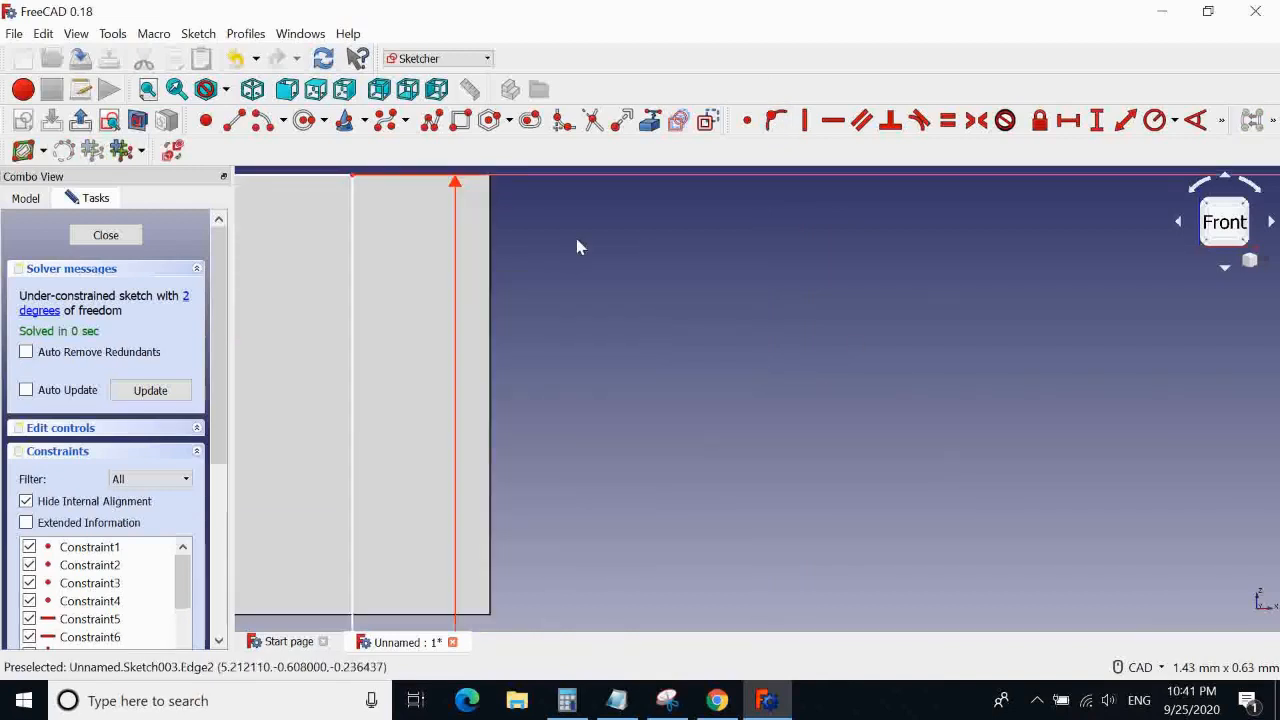
left_click(649, 120)
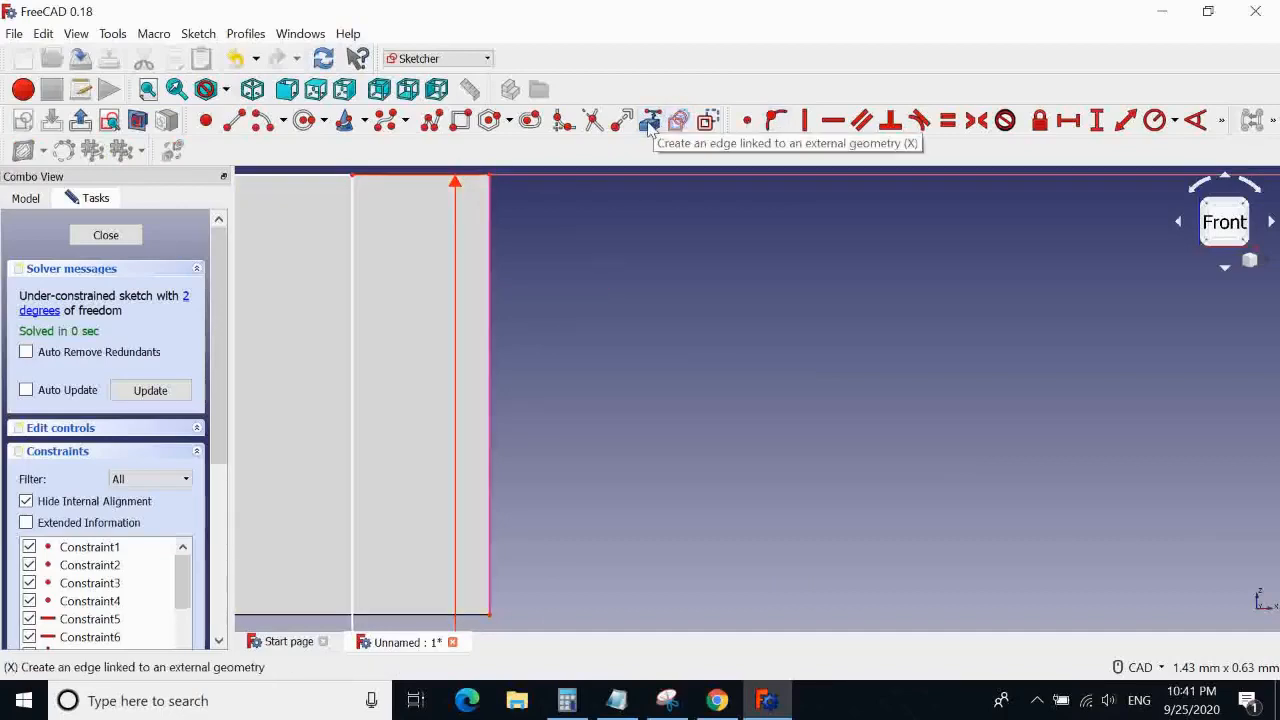
left_click(778, 120)
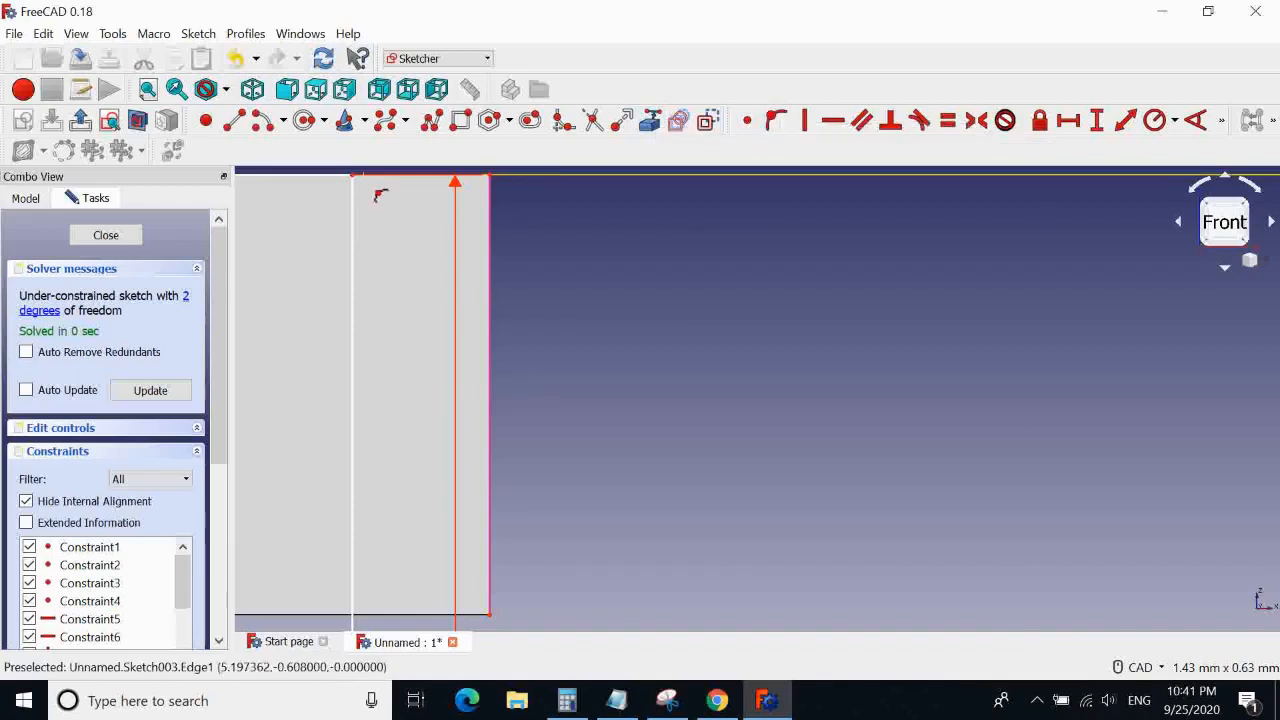
left_click(494, 302)
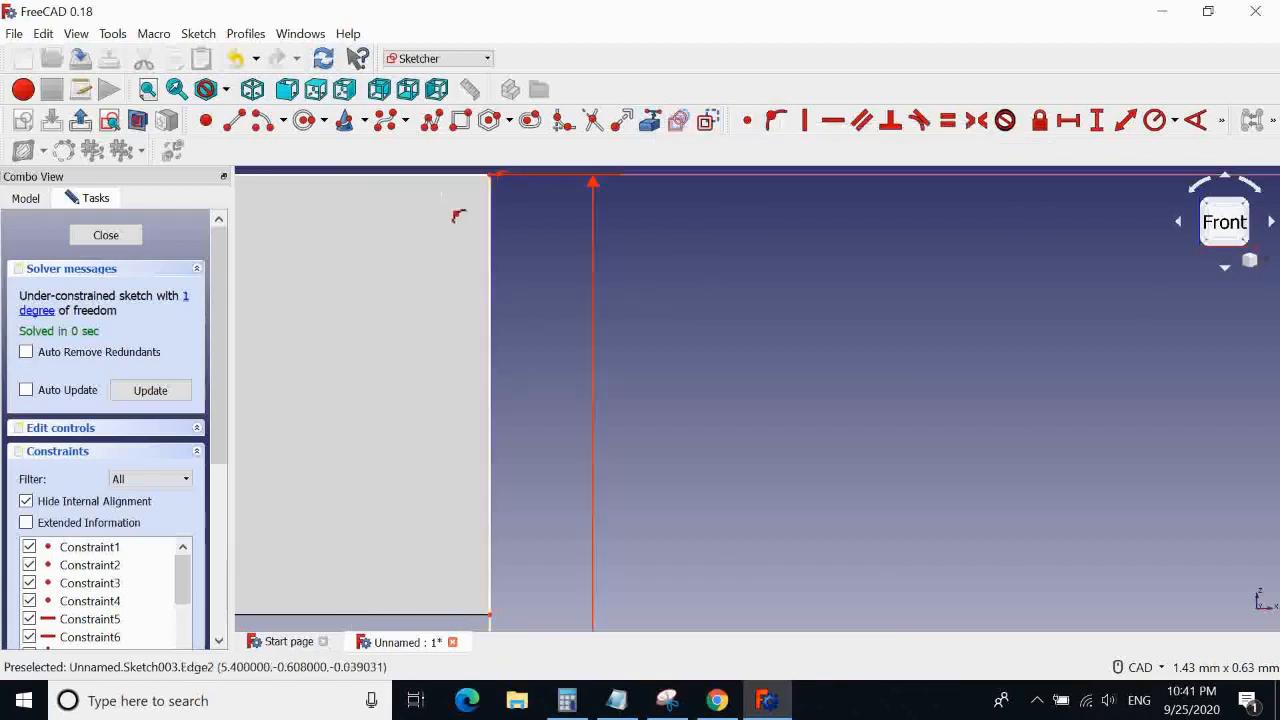
Link the block's left edge as external geometry and fix the rectangle's upper-left corner onto it
middle_click_drag(440, 297, 1066, 305)
middle_click_drag(368, 274, 899, 287)
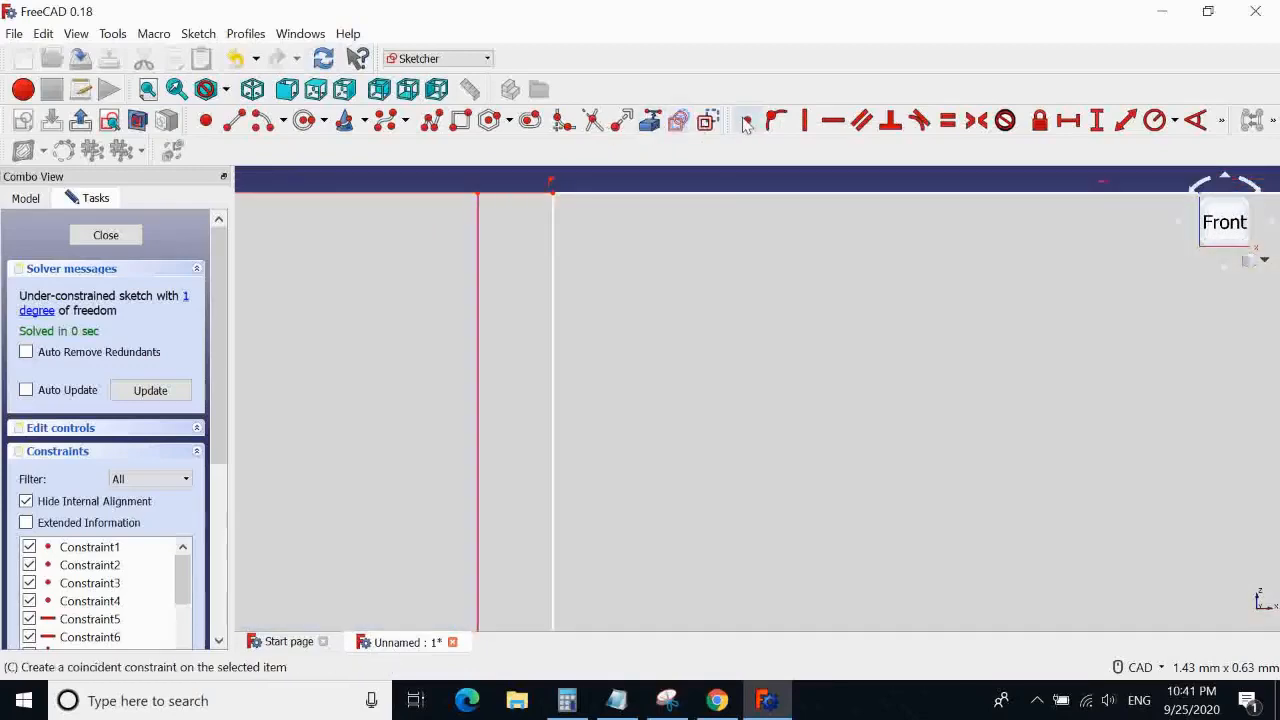
left_click(780, 120)
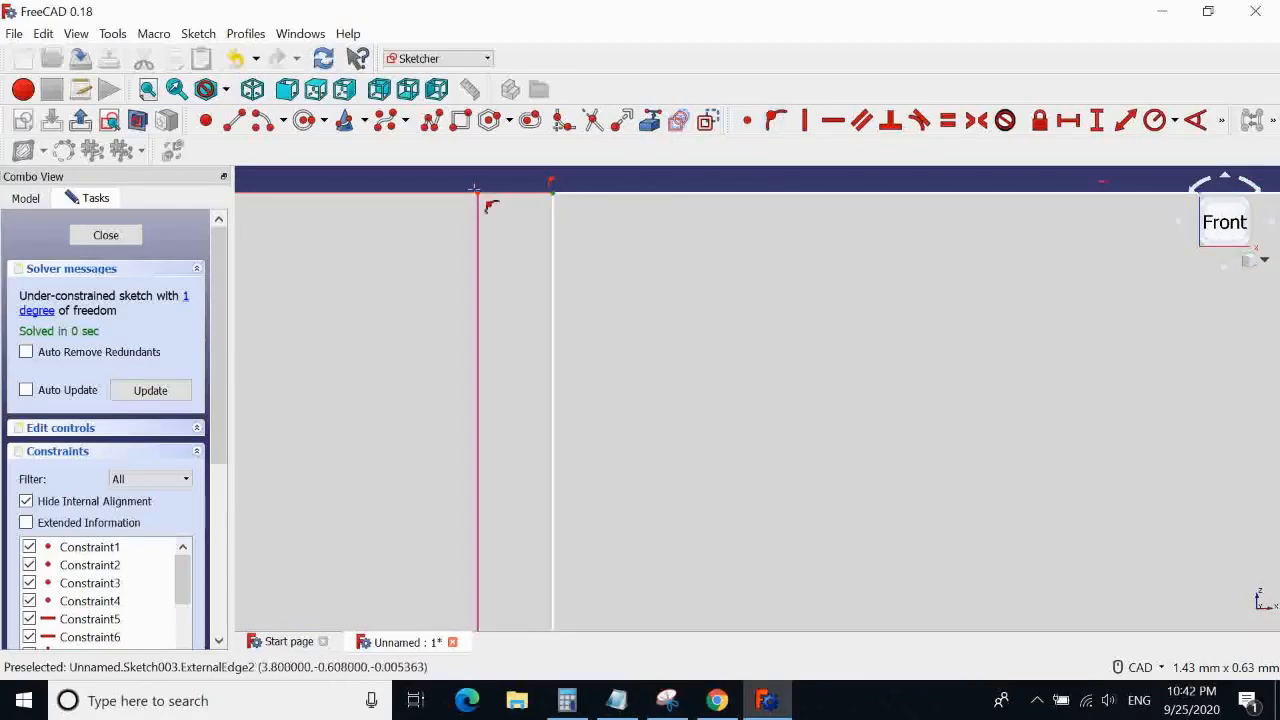
left_click(480, 219)
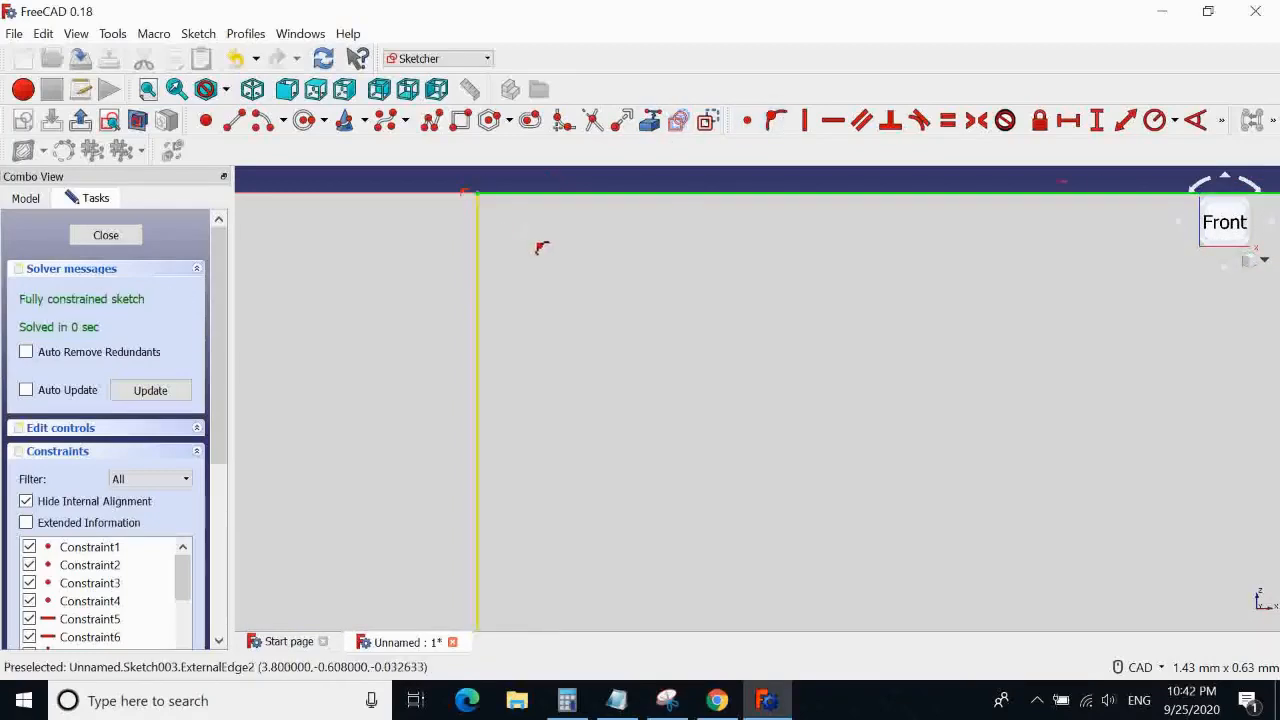
scroll(552, 172, "down", 4)
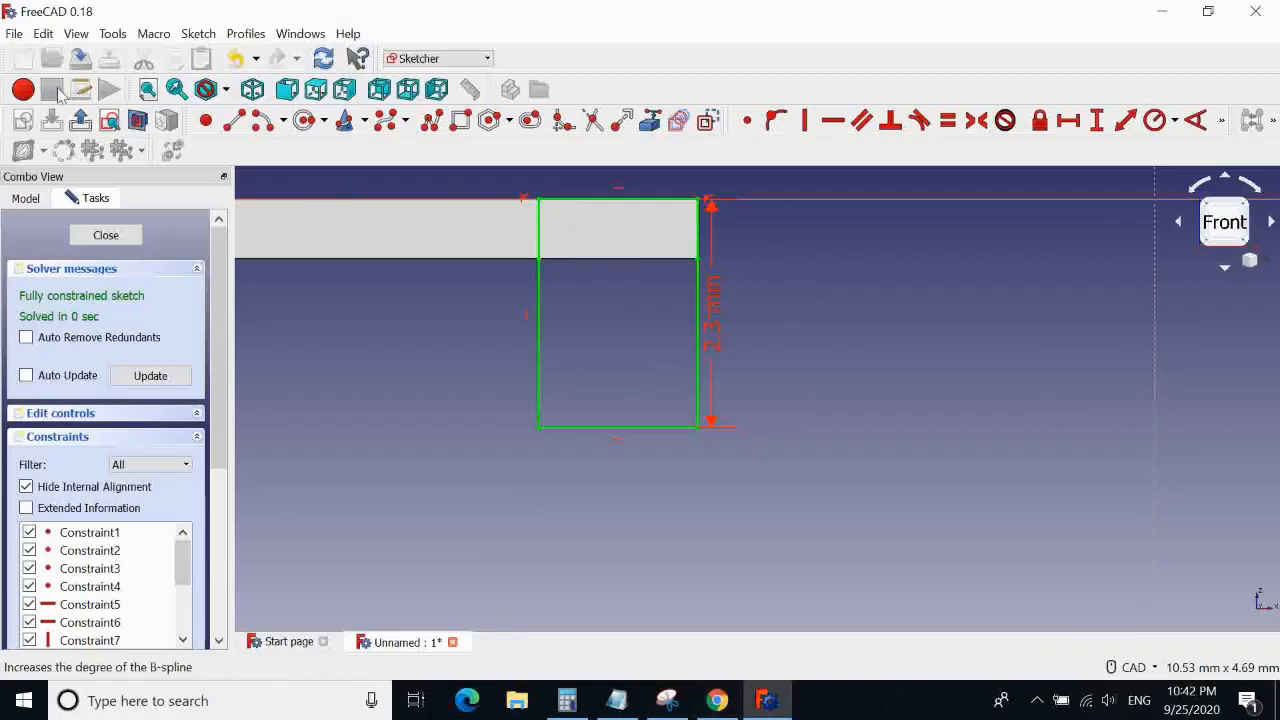
Close the sketch and pad the lug rectangle outward with a length of 0.6 mm
left_click(106, 236)
scroll(643, 414, "up", 3)
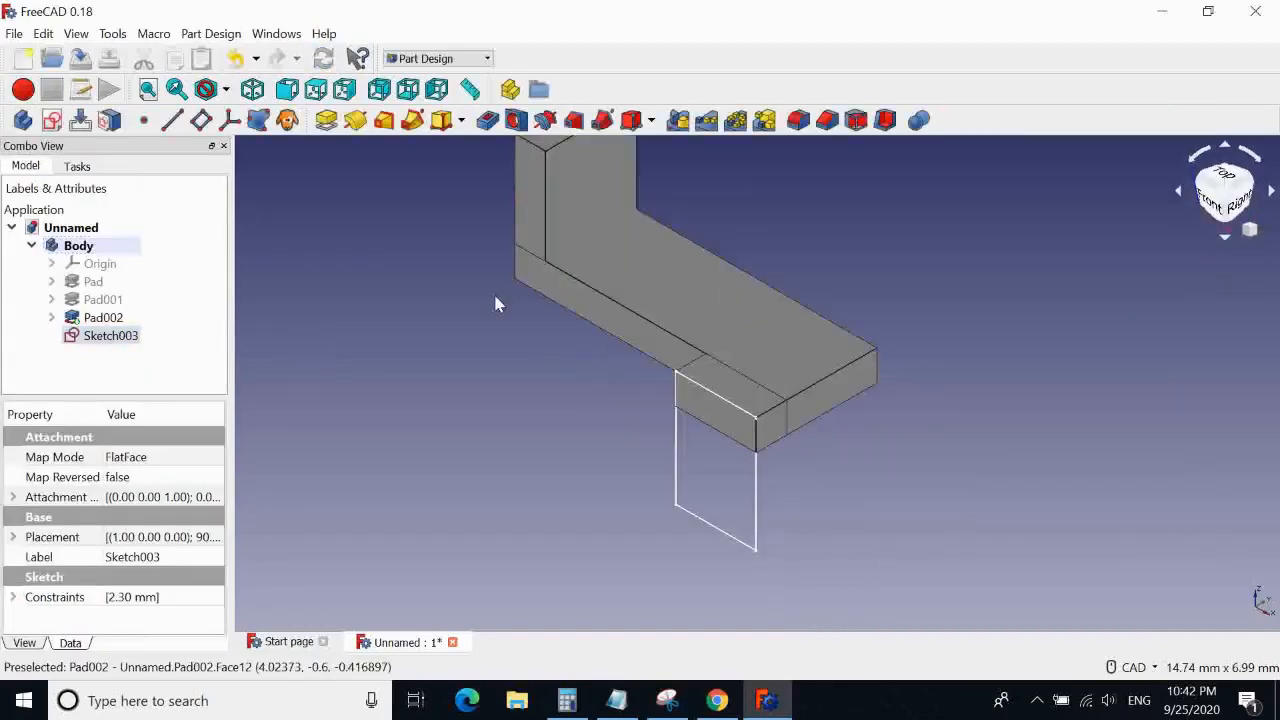
left_click(327, 120)
type("0")
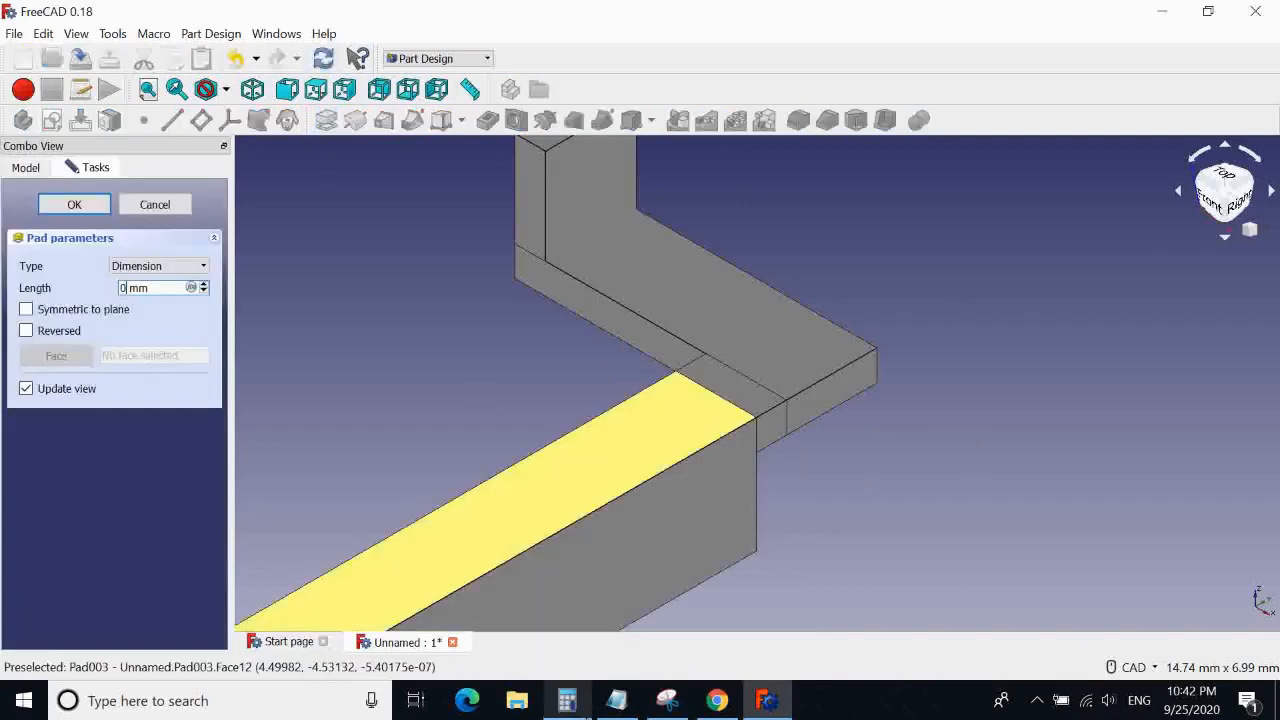
type(".6")
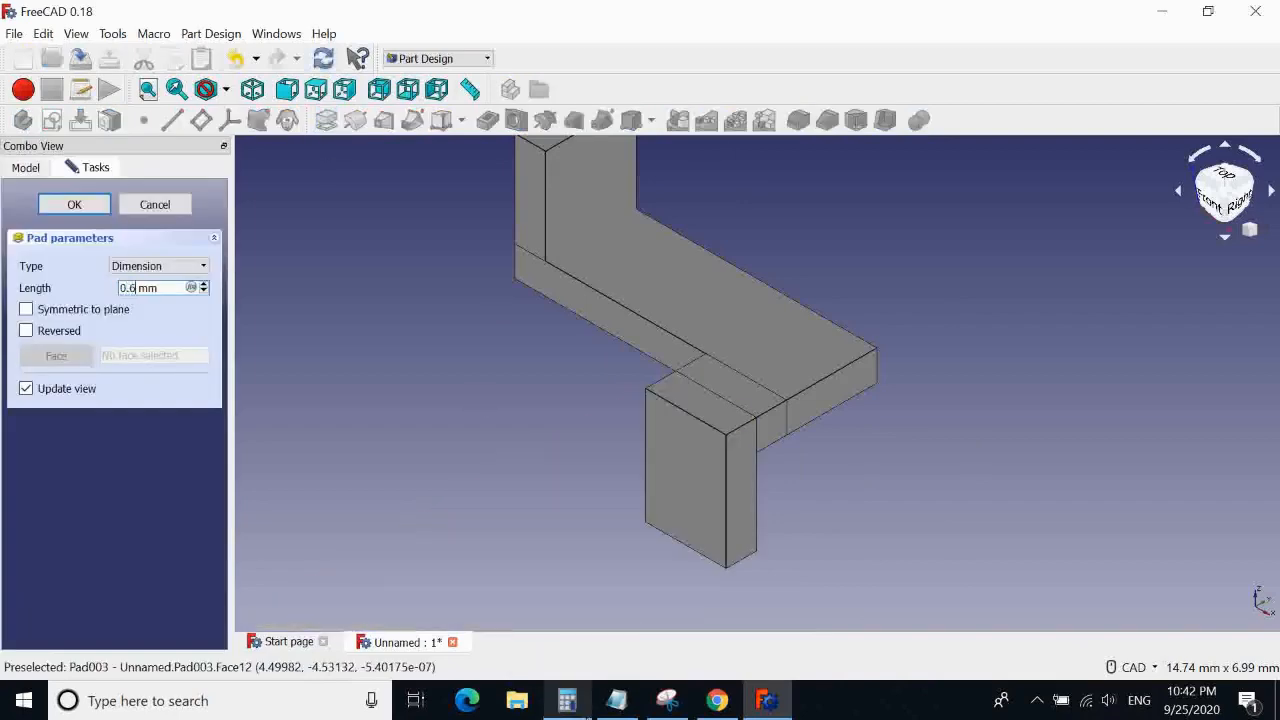
Compare the padded lug with the bracket drawing in the browser and accept the pad
left_click(719, 702)
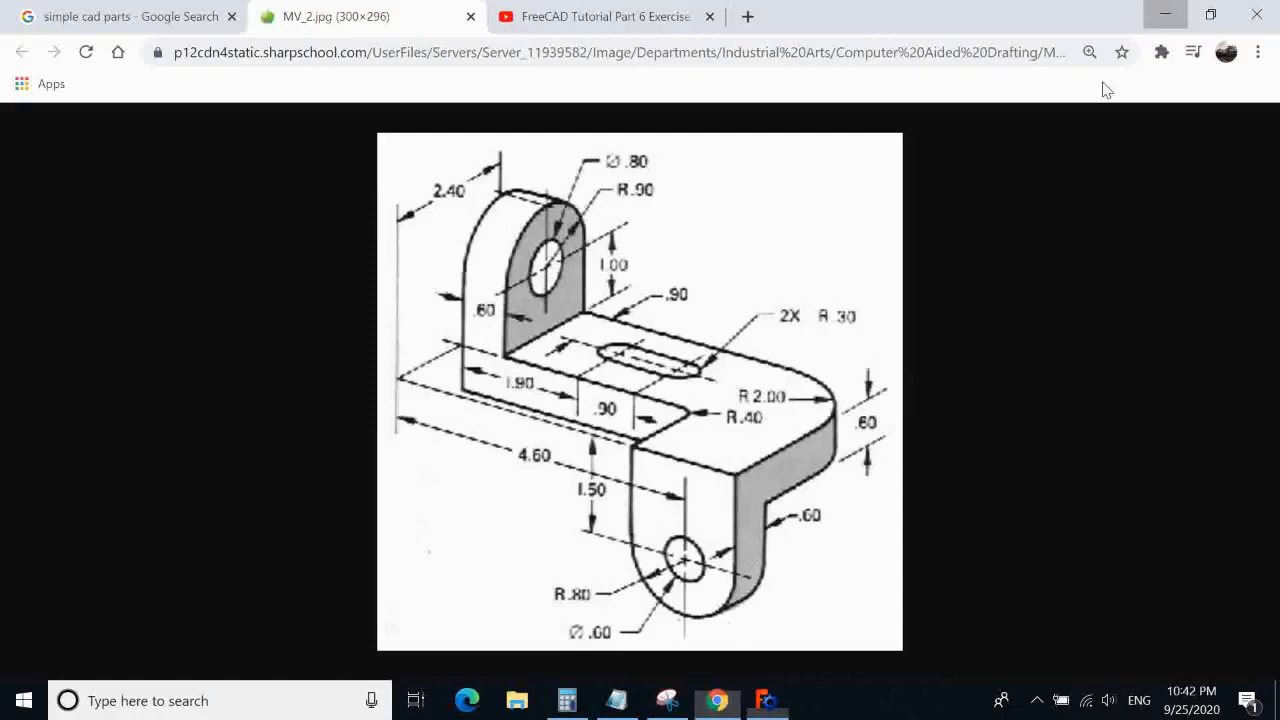
left_click(1166, 14)
middle_click_drag(982, 329, 999, 291)
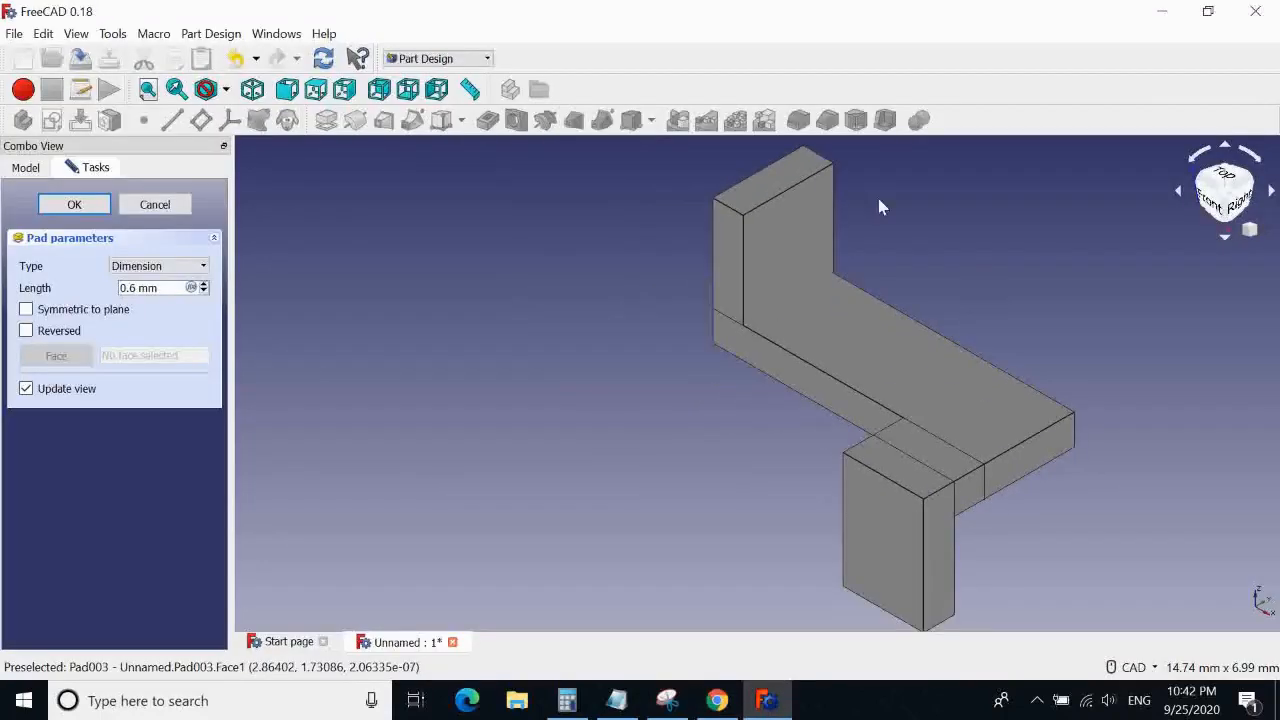
middle_click_drag(1051, 409, 923, 366)
middle_click_drag(1018, 464, 1040, 474)
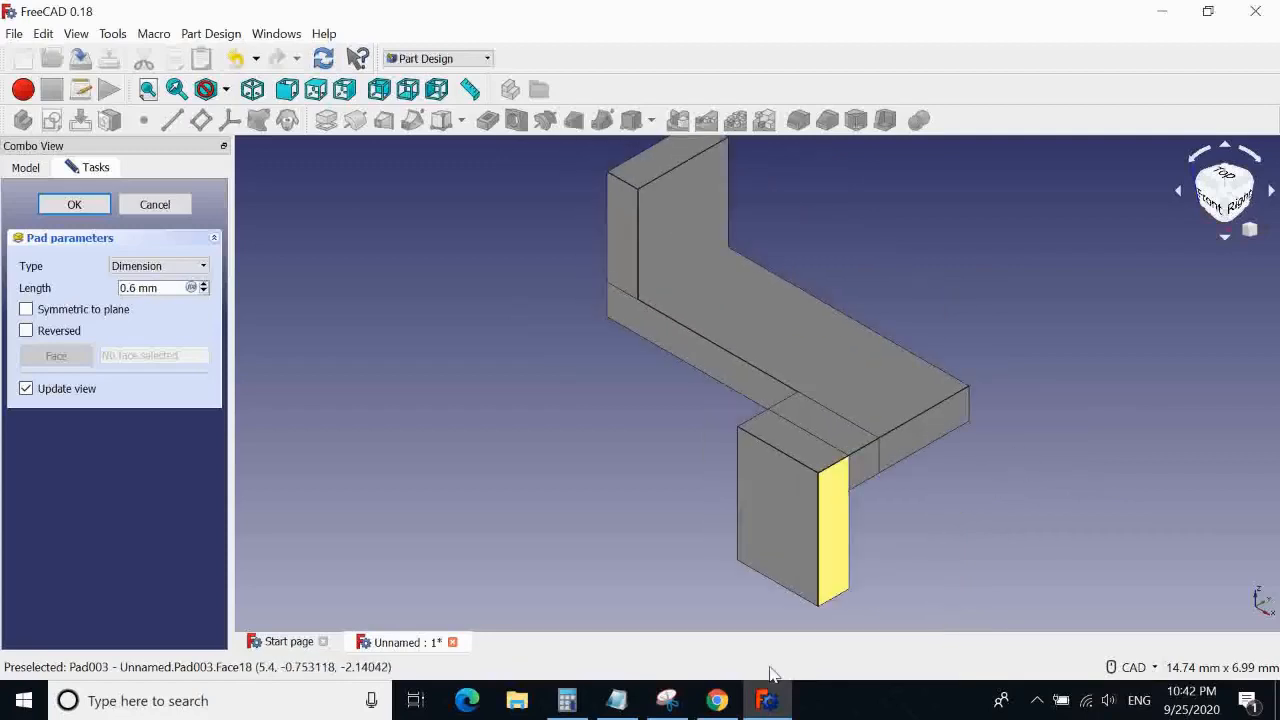
middle_click_drag(677, 266, 671, 314)
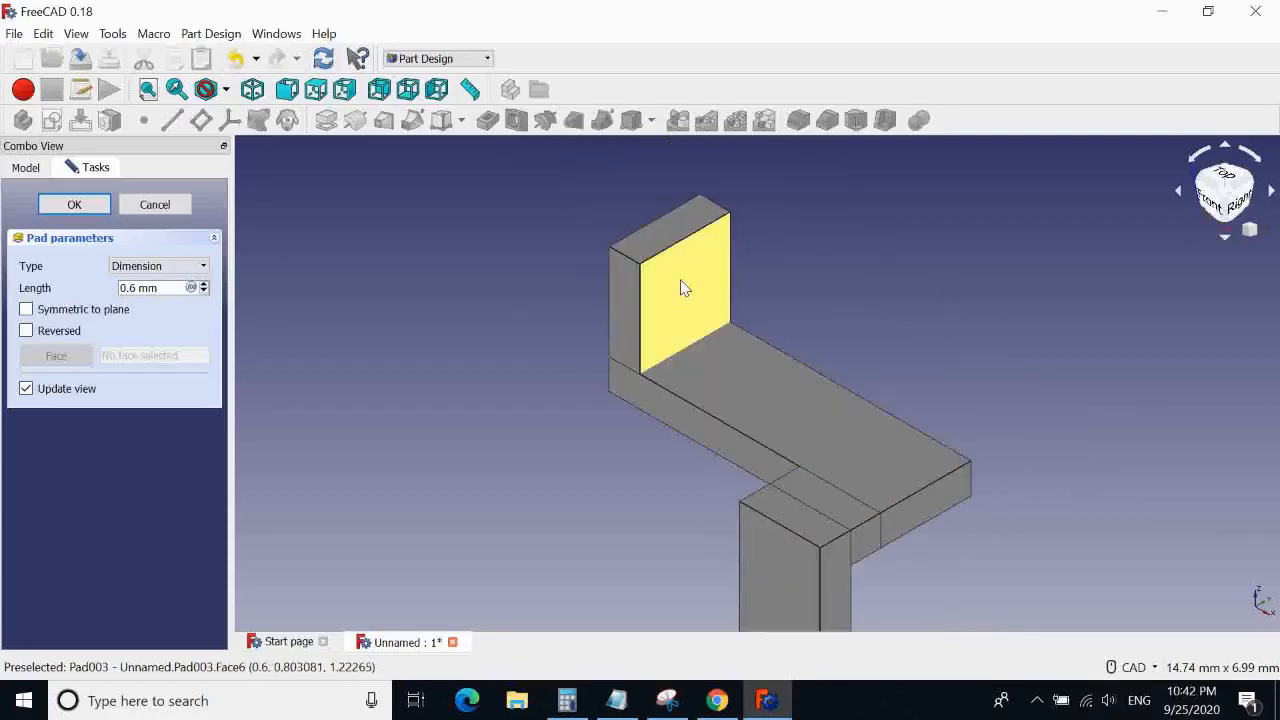
left_click(680, 286)
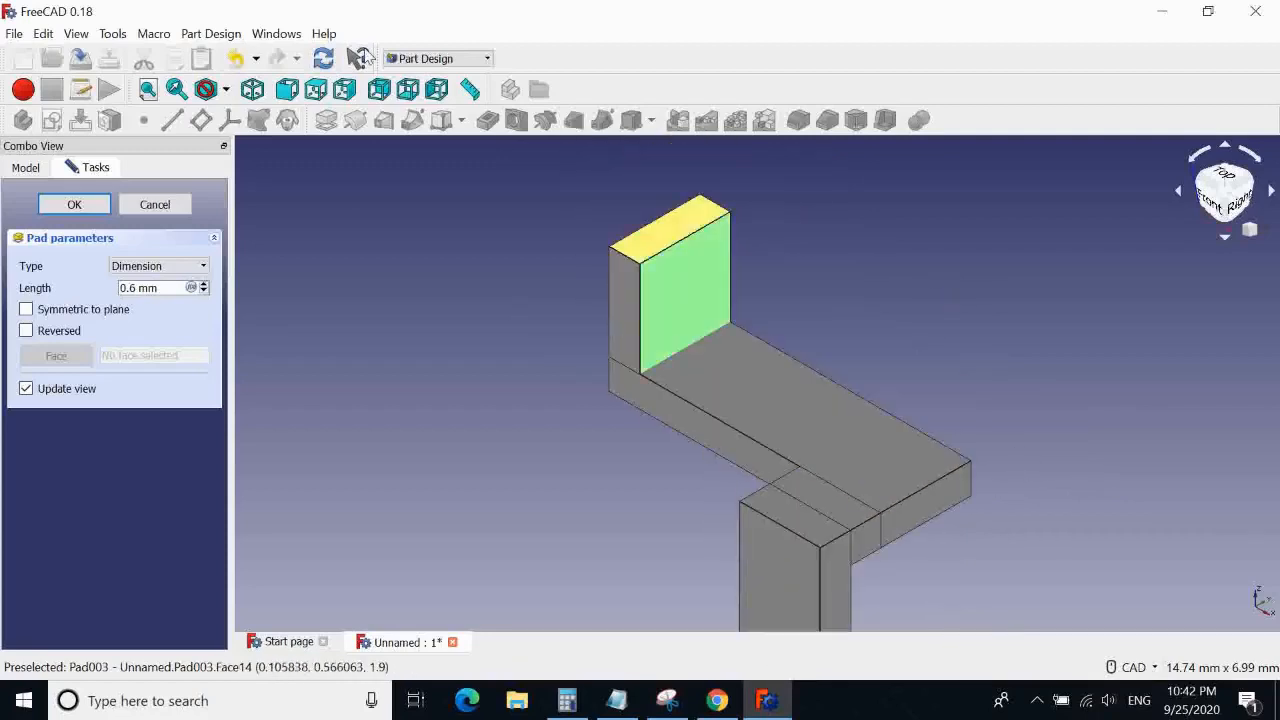
left_click(86, 204)
Start a new sketch on the inner face of the upright plate
left_click(698, 297)
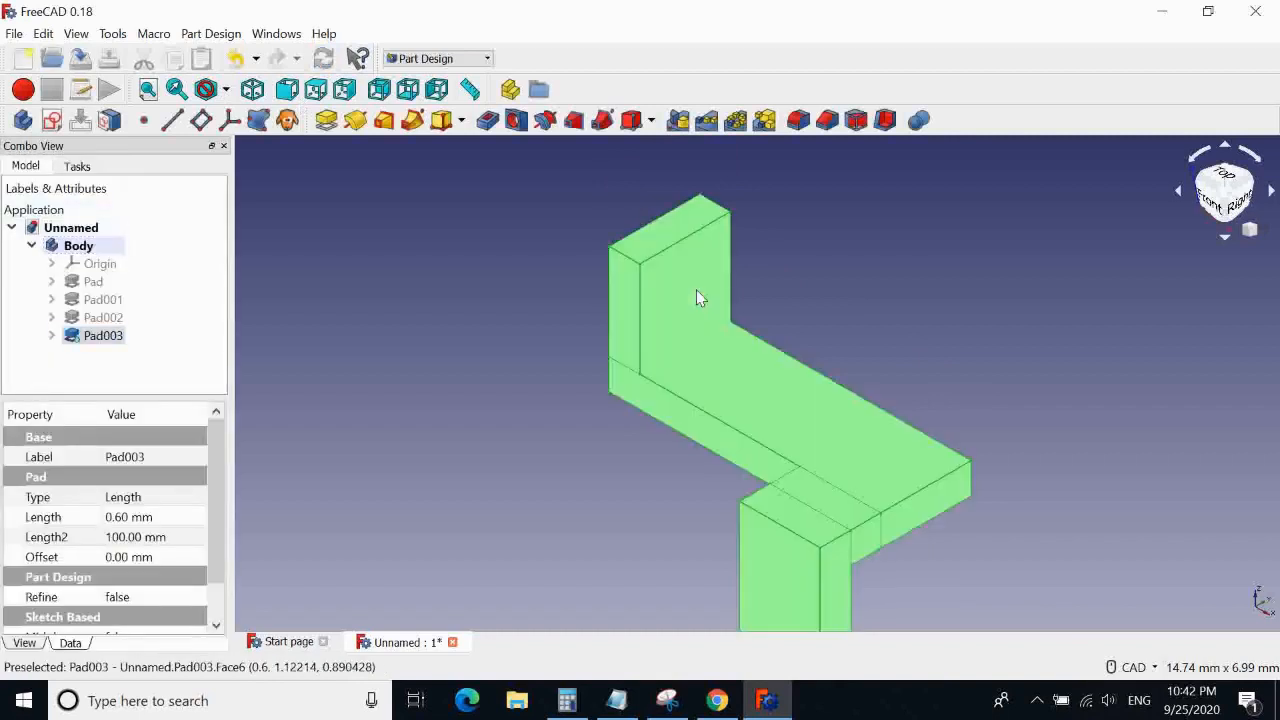
left_click(790, 225)
left_click(679, 287)
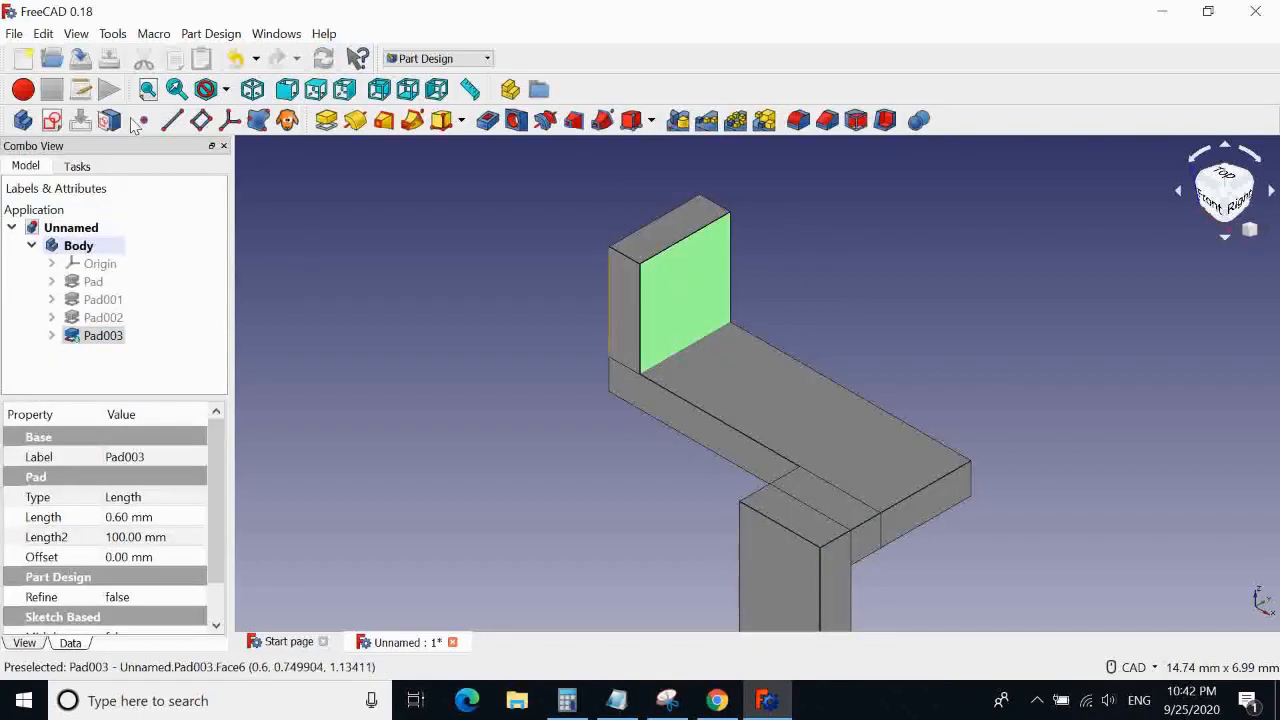
left_click(52, 120)
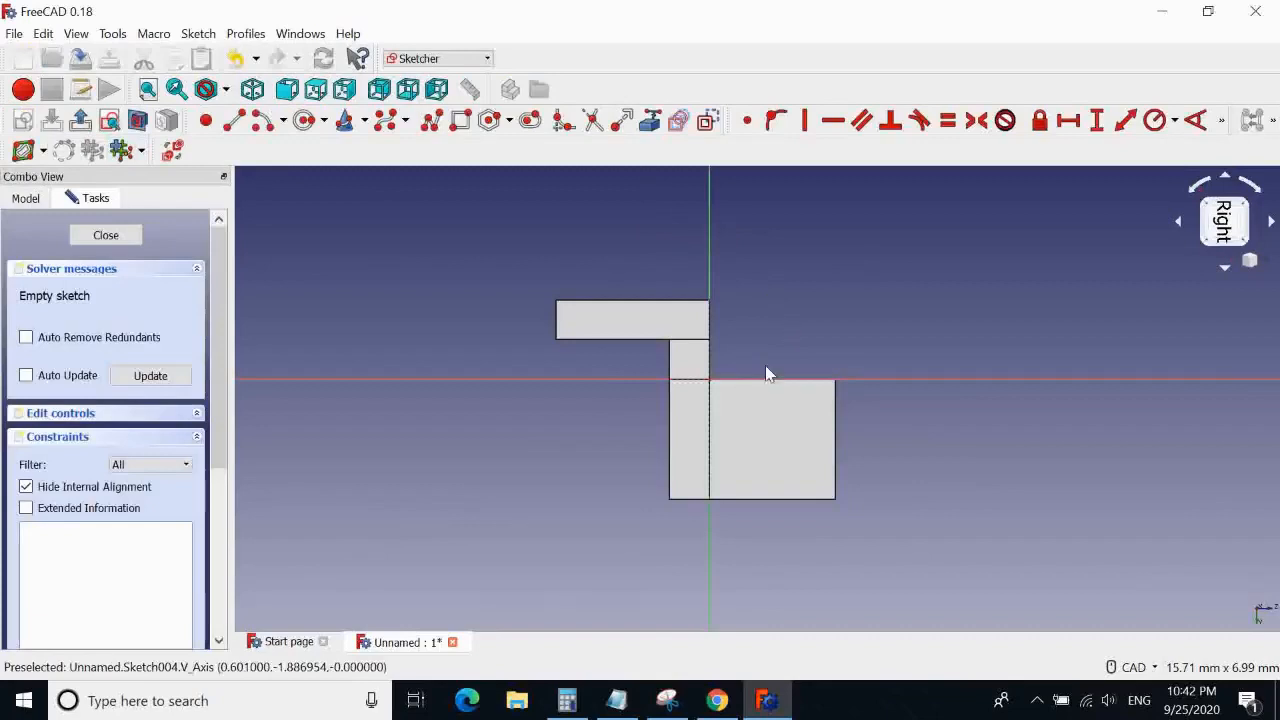
Examine the upright plate from the front, isometric and right views, and close the sketch without drawing anything
mouse_move(693, 235)
middle_mouse_down()
mouse_move(643, 318)
mouse_move(646, 271)
mouse_move(554, 369)
mouse_move(463, 294)
mouse_move(454, 311)
mouse_move(563, 271)
mouse_move(774, 406)
middle_mouse_up()
left_click(287, 90)
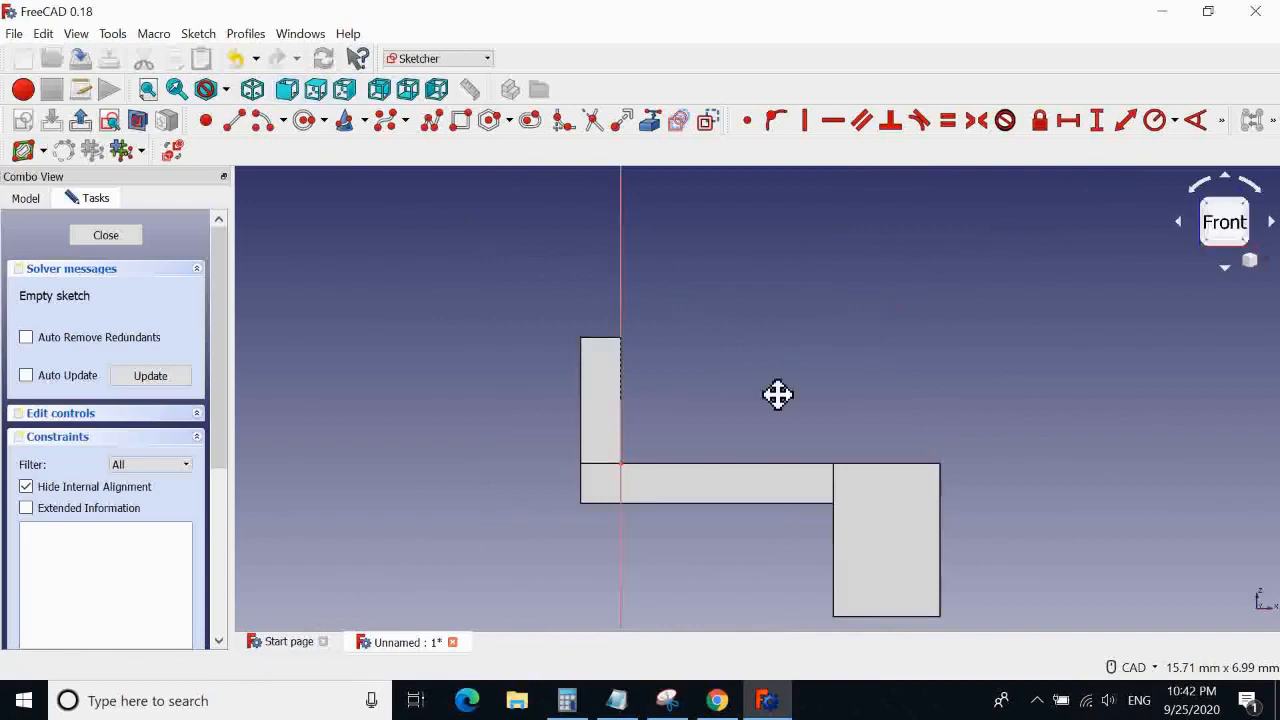
middle_click_drag(777, 394, 697, 391)
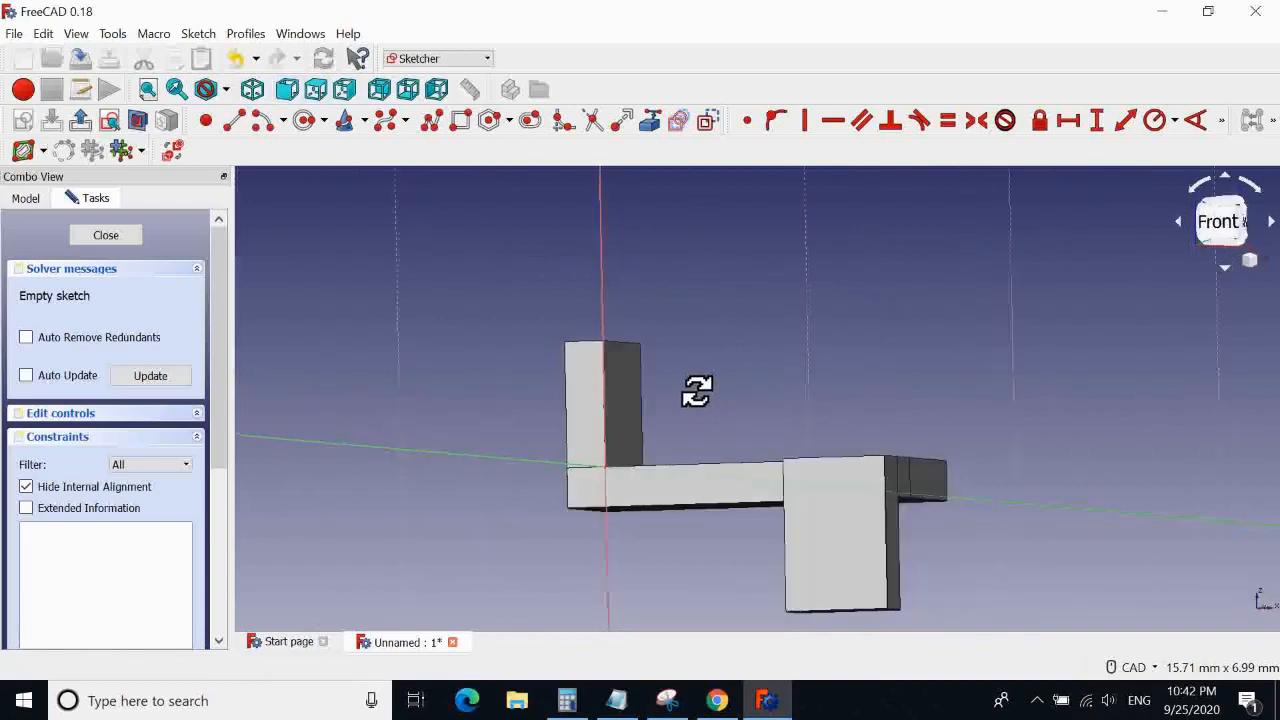
left_click(379, 90)
left_click(252, 90)
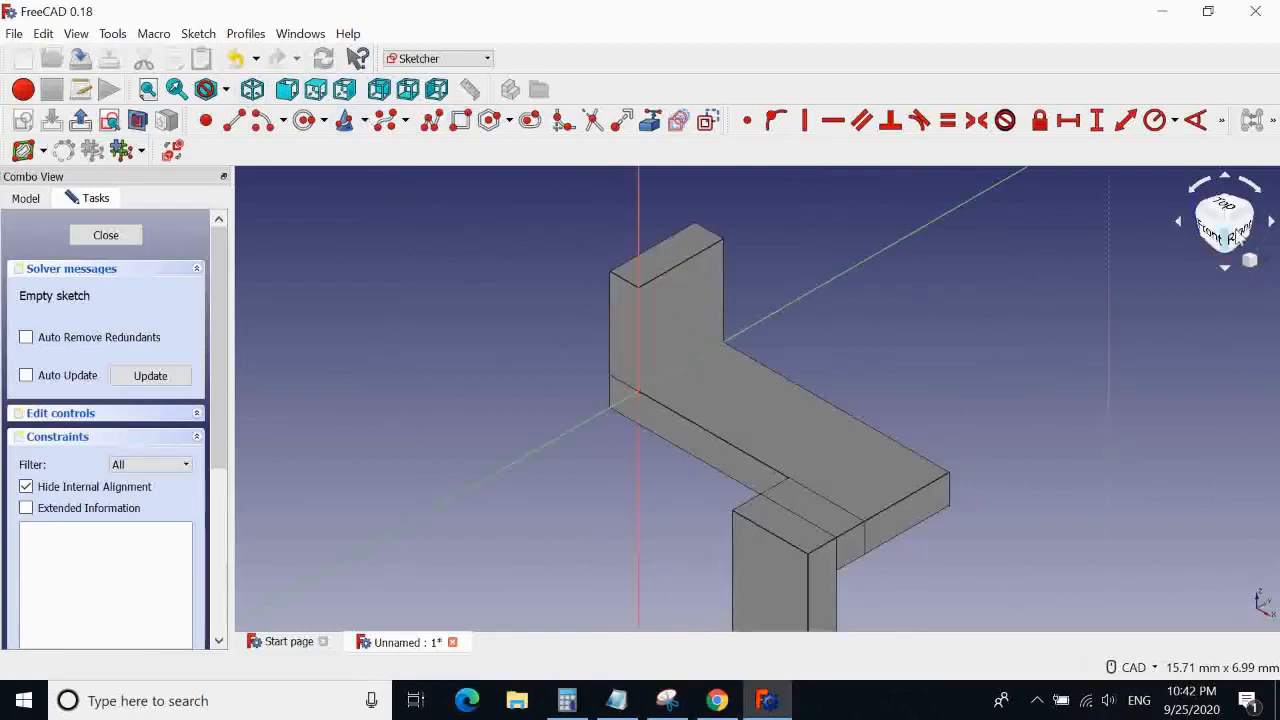
left_click(1238, 234)
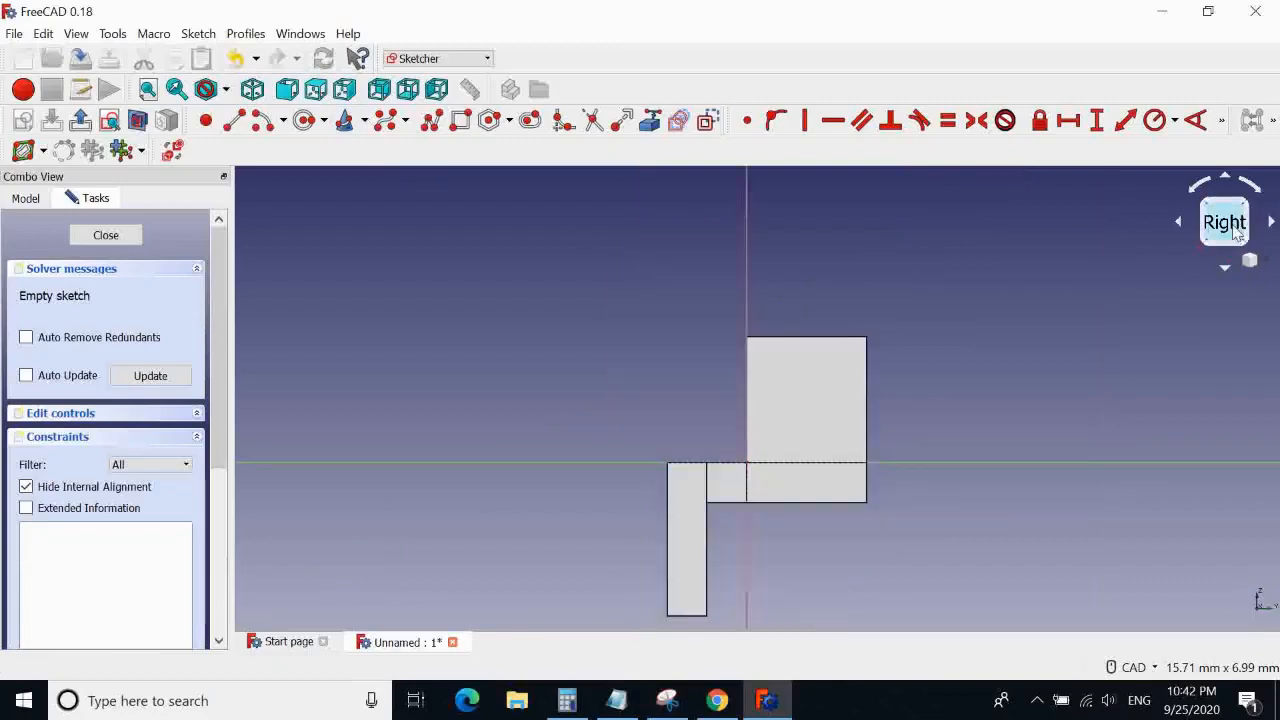
scroll(918, 403, "up", 4)
scroll(799, 352, "down", 2)
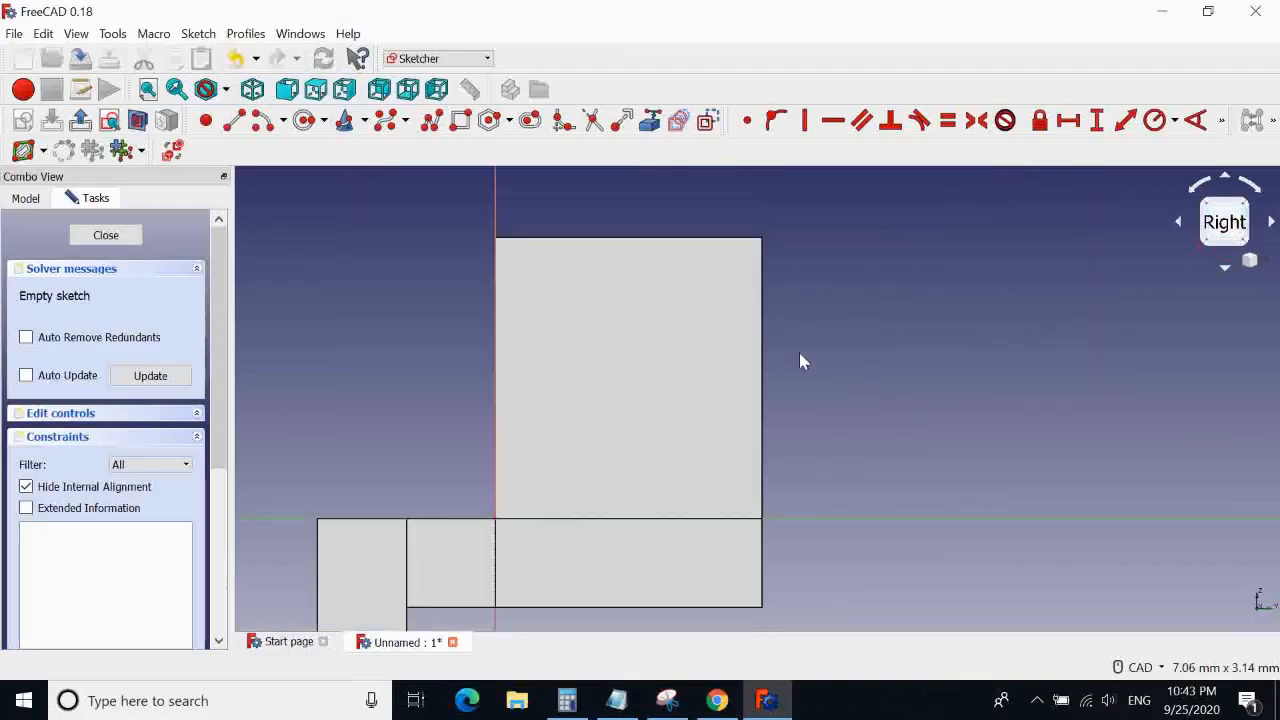
mouse_move(814, 367)
middle_mouse_down()
mouse_move(864, 320)
mouse_move(865, 366)
middle_mouse_up()
scroll(842, 344, "up", 2)
scroll(865, 366, "down", 2)
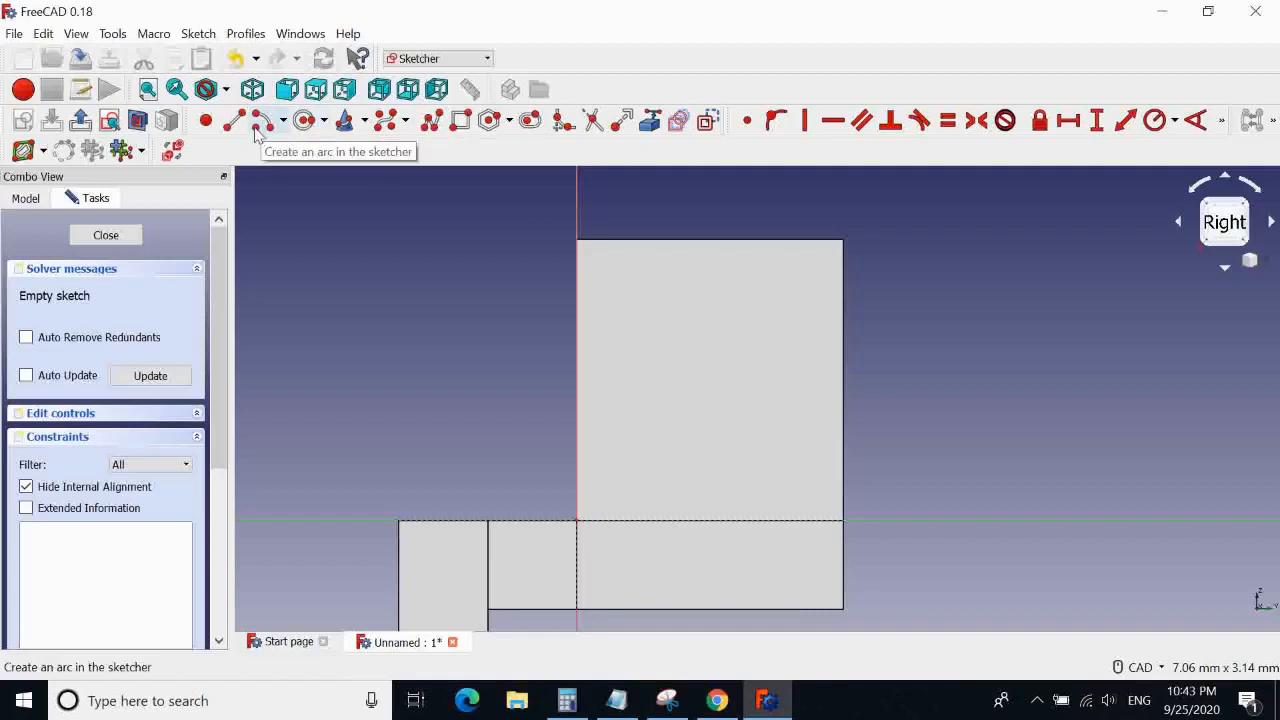
left_click(106, 235)
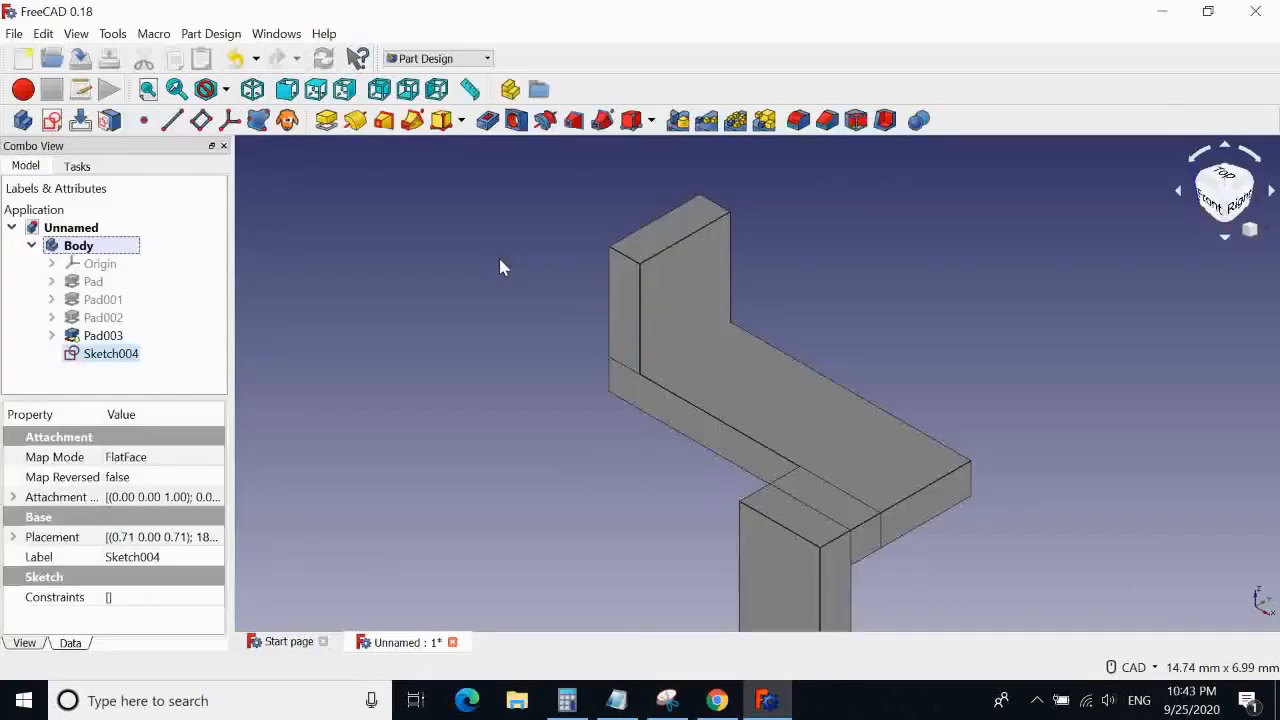
Compare the upright plate's top corners with the bracket drawing in the browser and return to the model
left_click(627, 257)
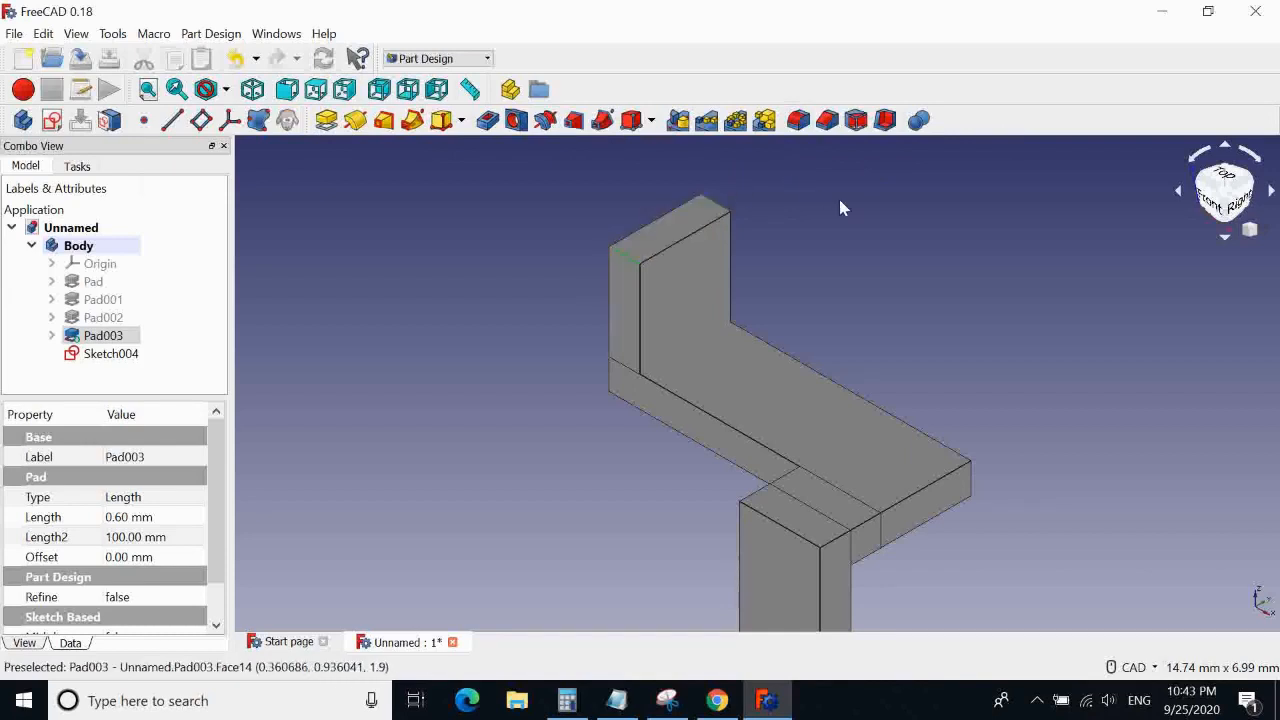
scroll(776, 219, "up", 2)
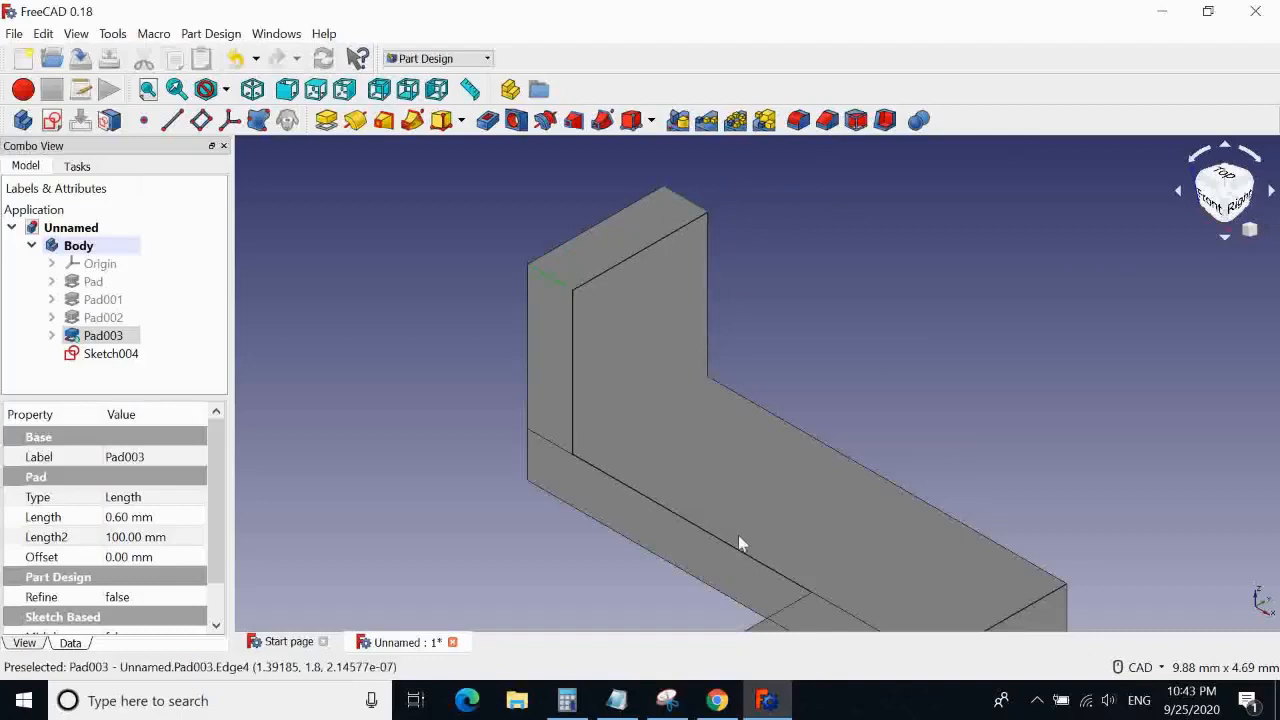
key("alt+Tab")
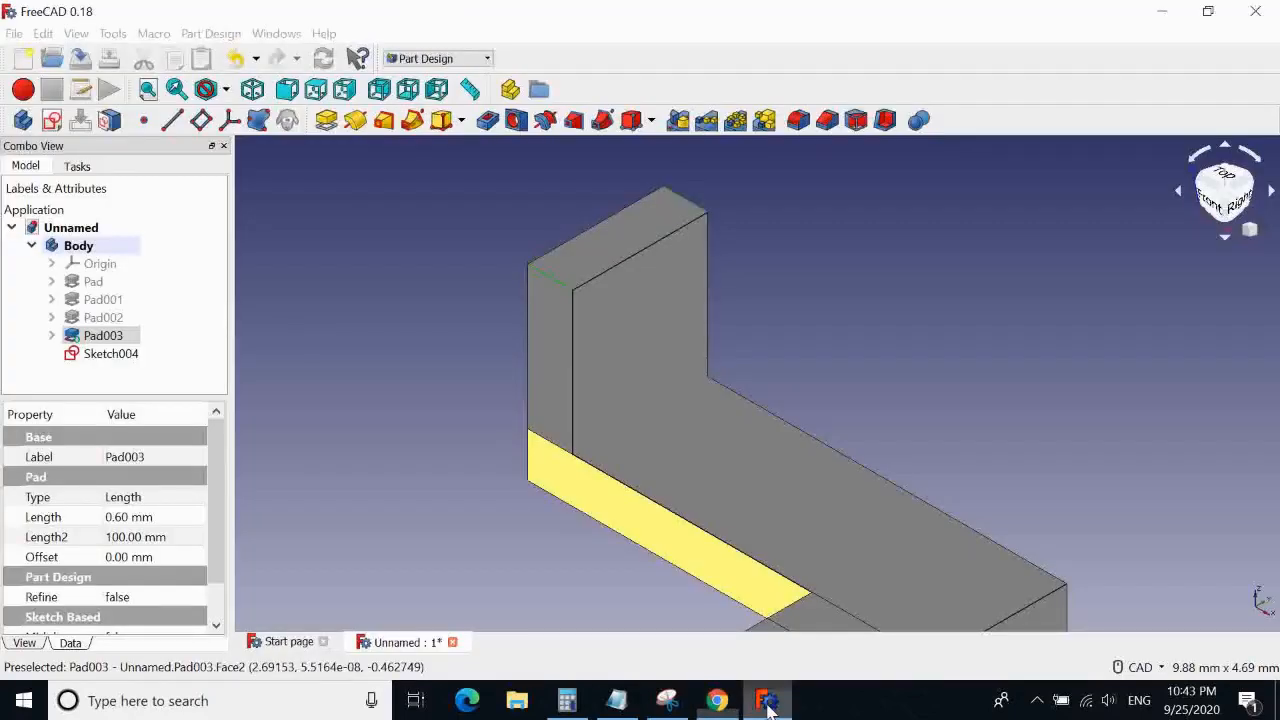
left_click(766, 701)
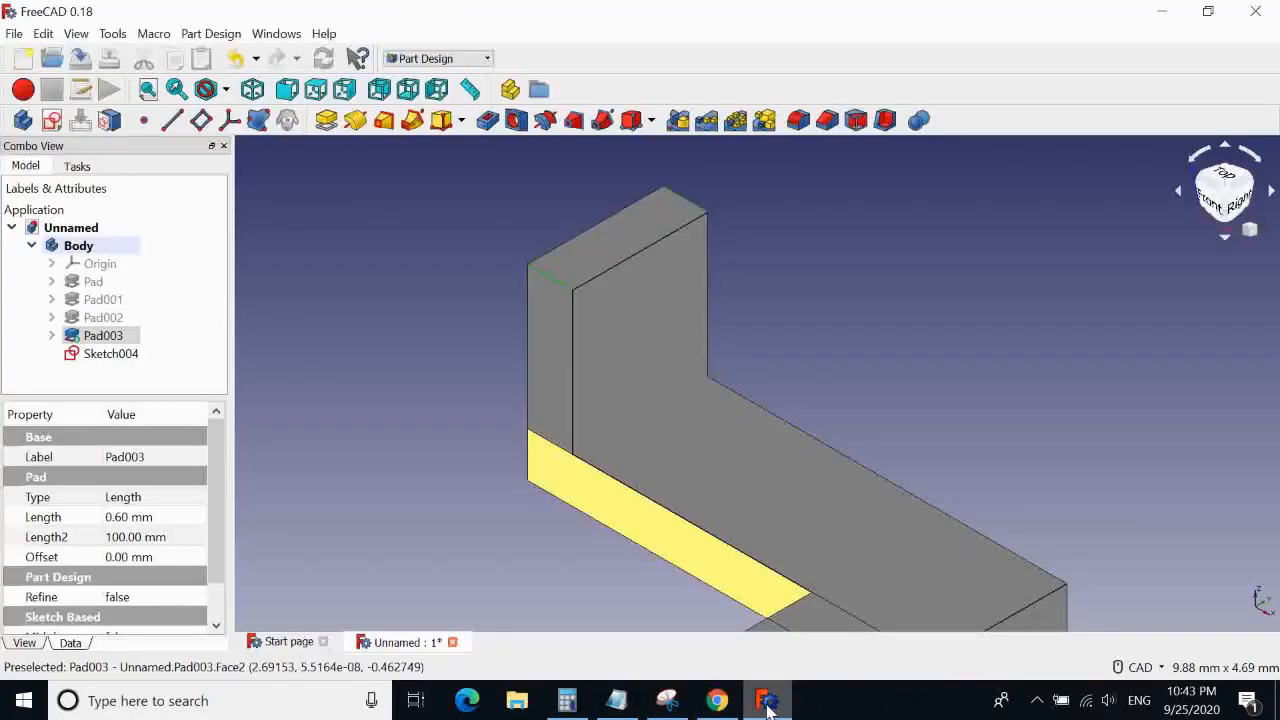
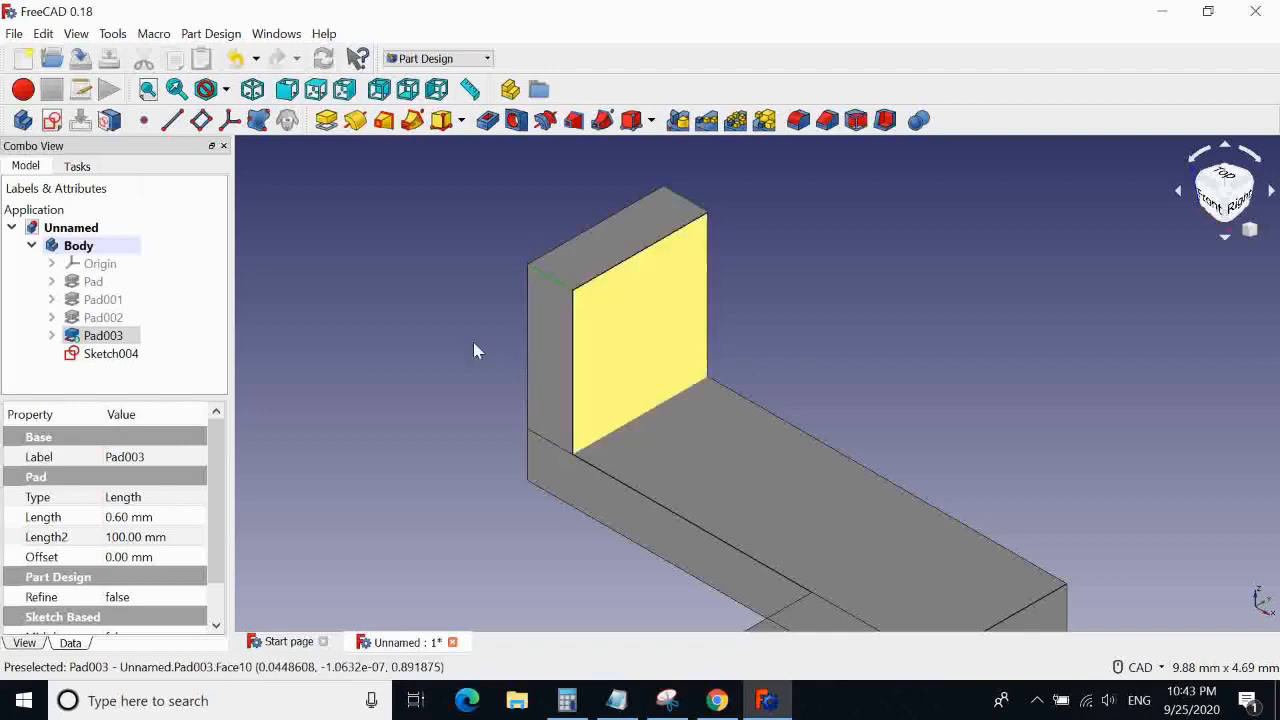
Start another sketch on the upright plate's inner face and face it upright in the Right view
left_click(640, 358)
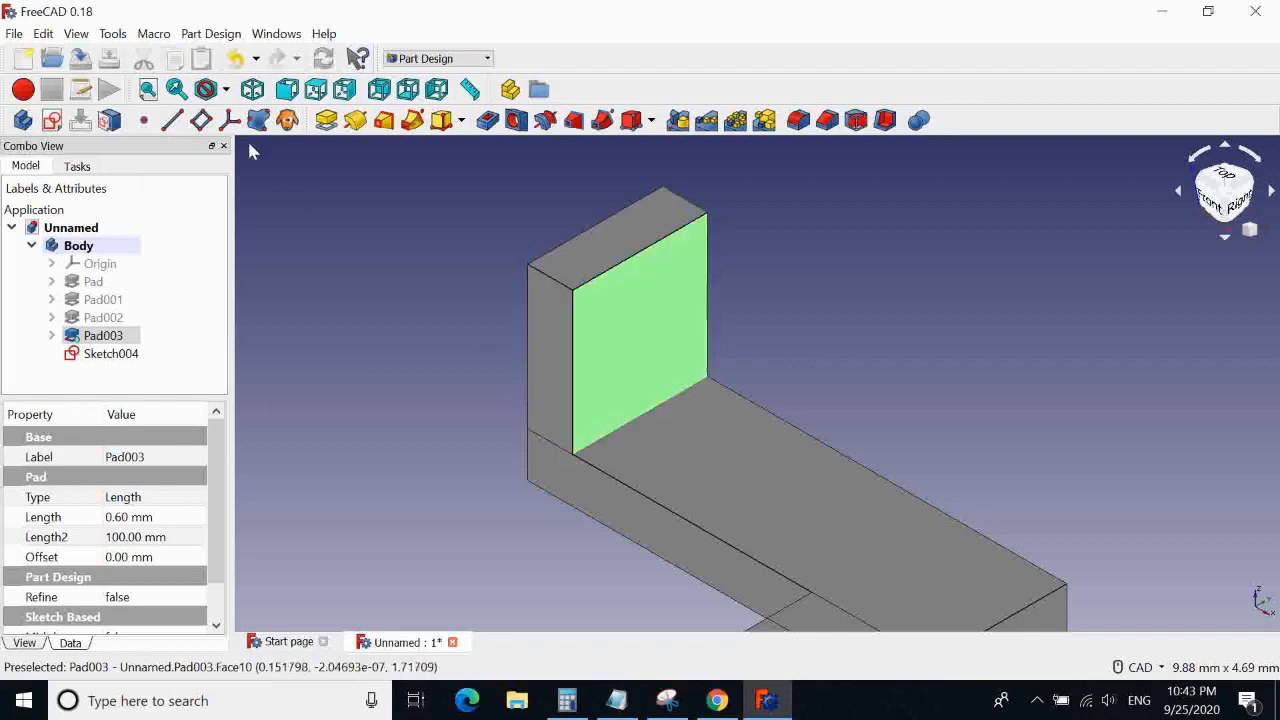
left_click(53, 121)
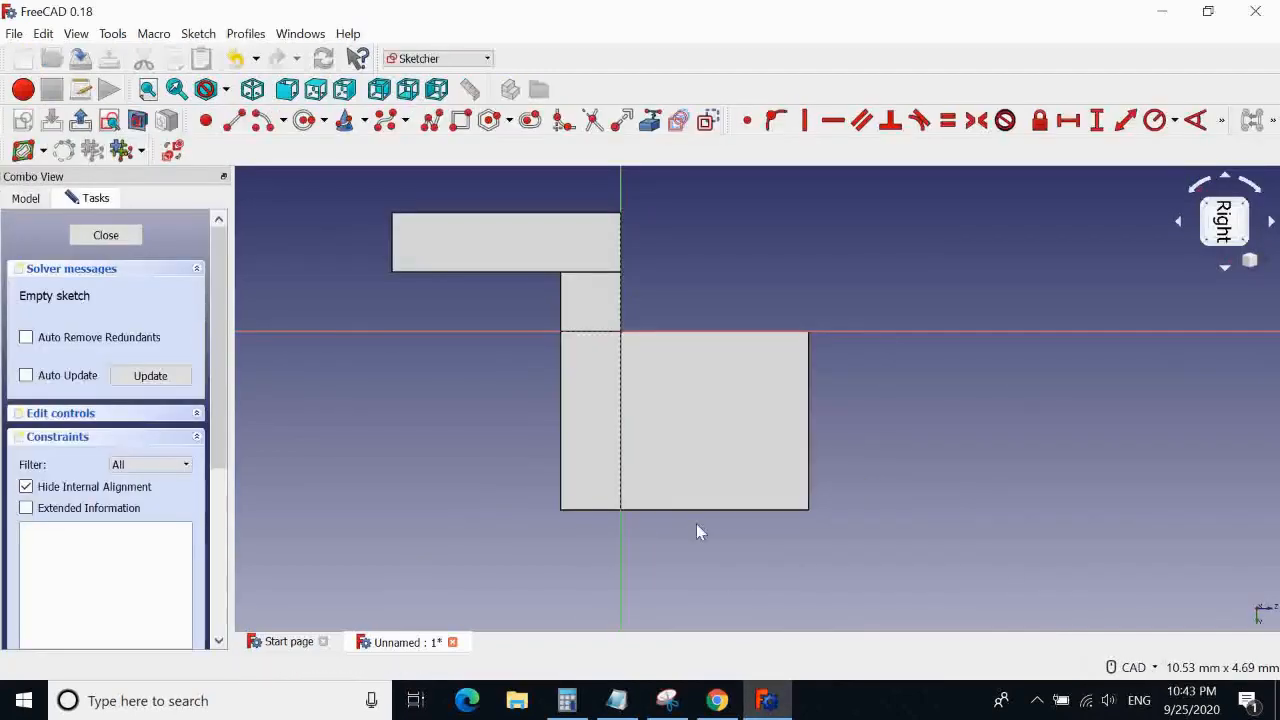
middle_click_drag(829, 539, 995, 386)
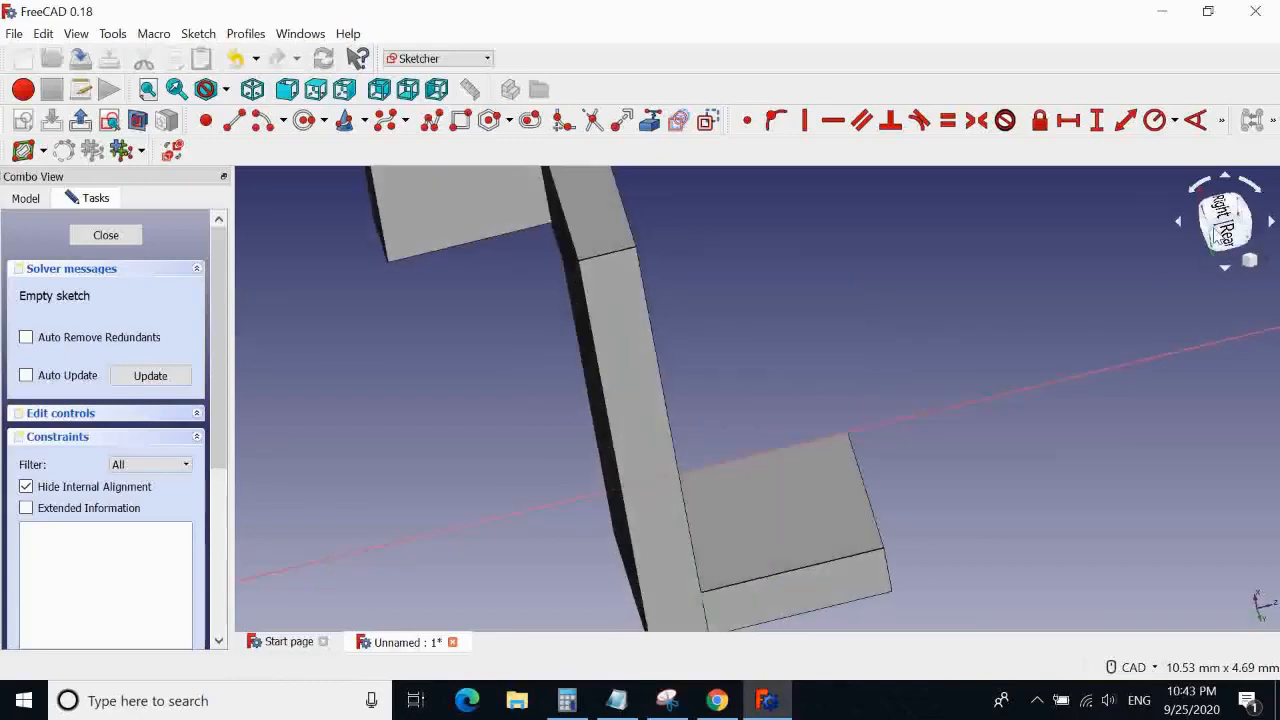
left_click(1225, 225)
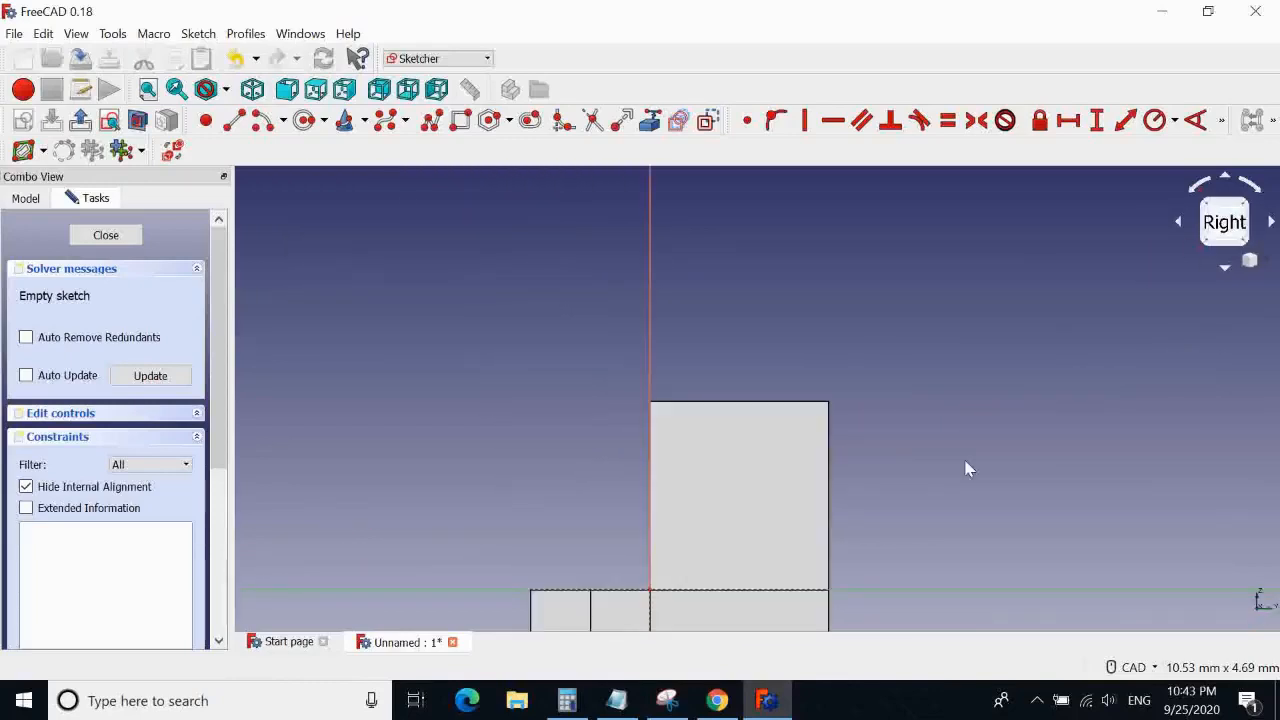
mouse_move(429, 380)
middle_mouse_down()
mouse_move(592, 450)
mouse_move(543, 414)
middle_mouse_up()
left_click(1224, 224)
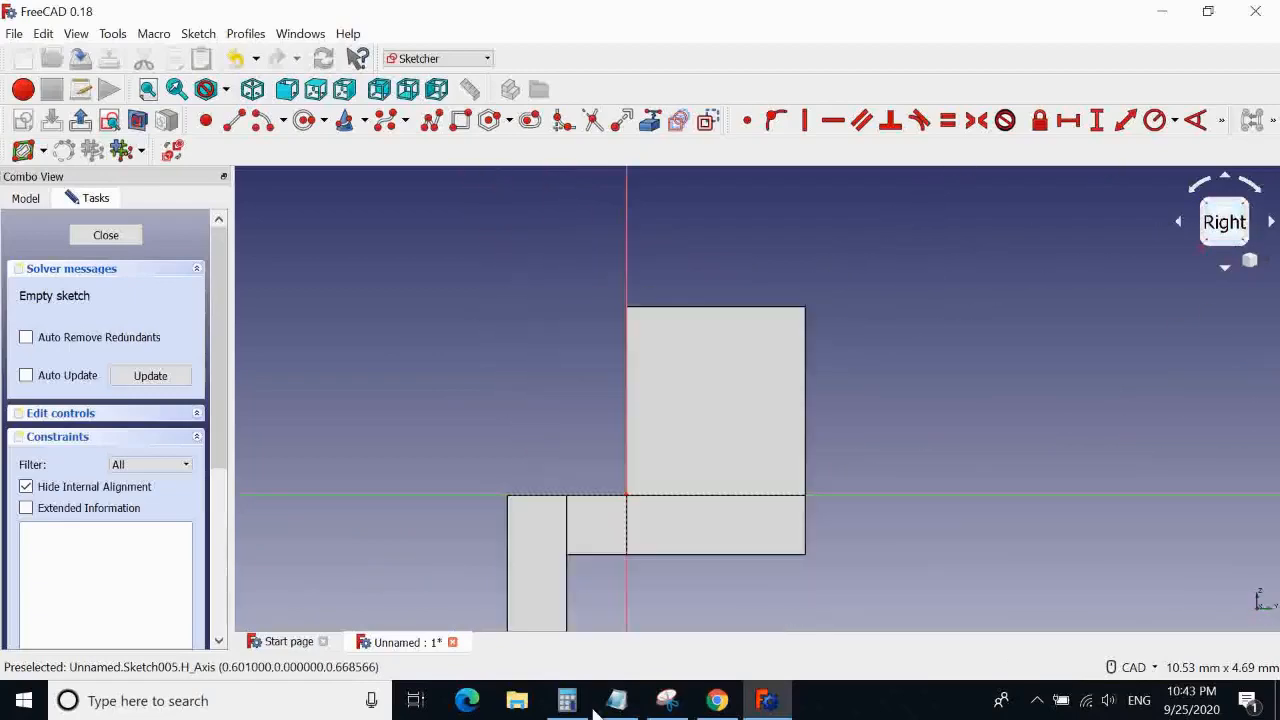
Switch to Snipping Tool and capture the upright plate area of the sketch view
left_click(667, 700)
left_click(200, 206)
left_click_drag(574, 270, 882, 615)
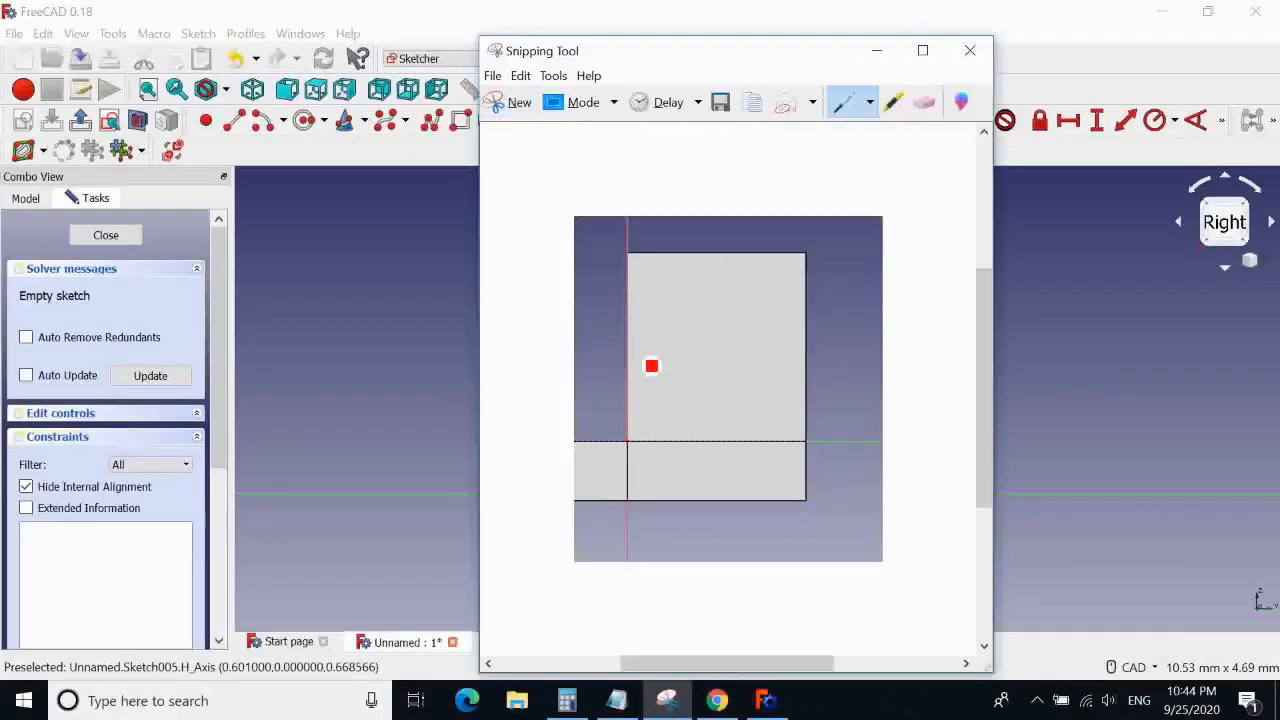
Try a rough red freehand arc across the plate's top in the snip, and erase it
mouse_move(635, 363)
left_mouse_down()
mouse_move(651, 306)
mouse_move(731, 263)
mouse_move(763, 280)
mouse_move(795, 330)
left_mouse_up()
left_click(925, 102)
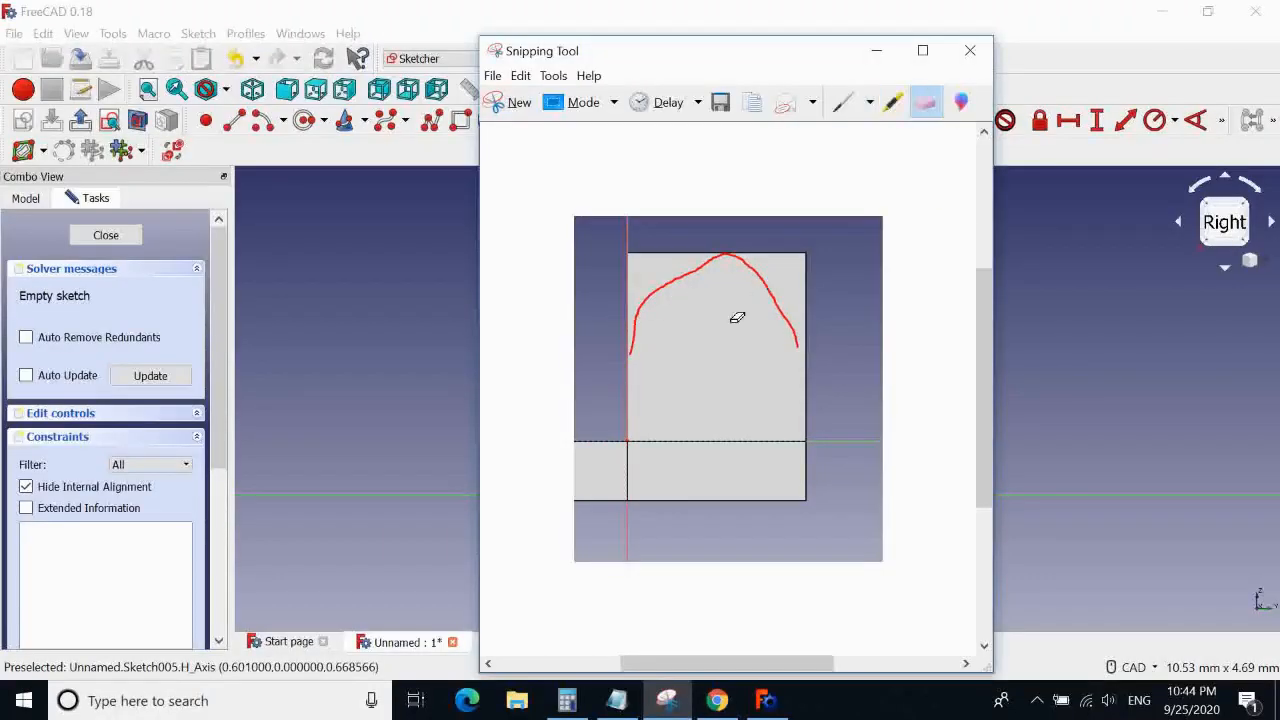
left_click(731, 264)
Mark the plate's rounded top and the corner areas outside it in red on the snip, and put the snip away
left_click(842, 110)
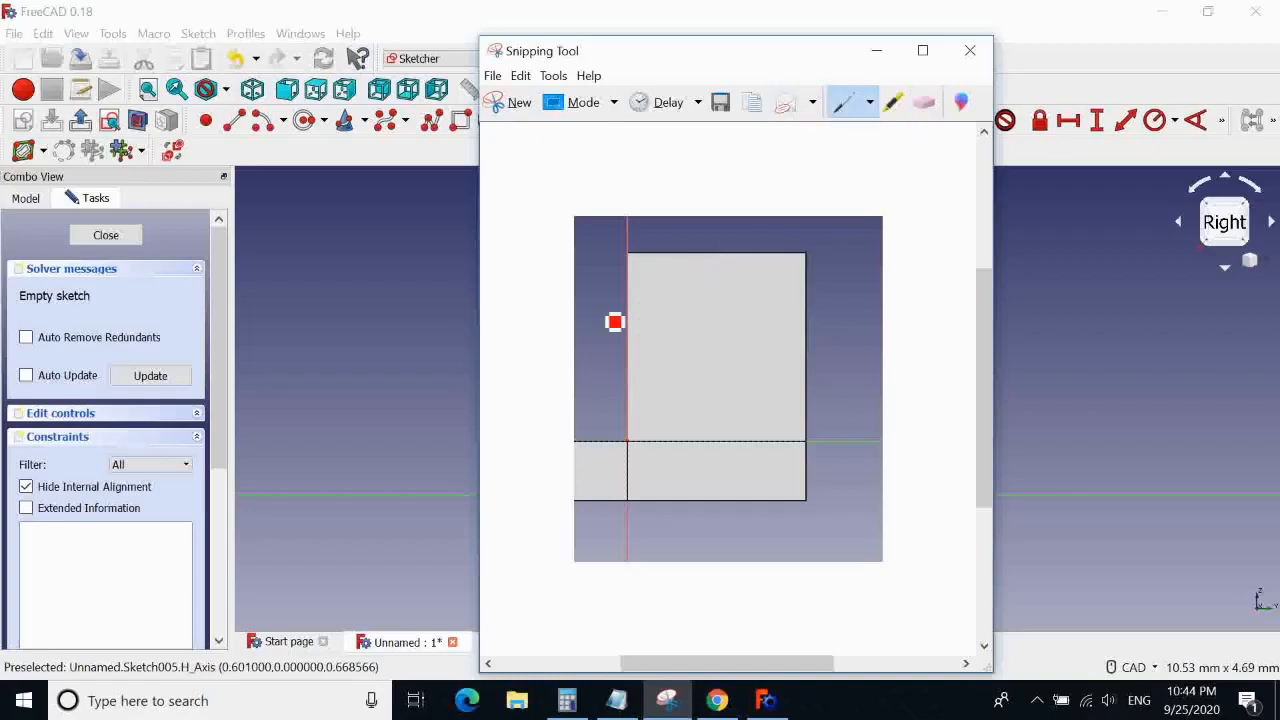
mouse_move(716, 261)
left_mouse_down()
mouse_move(649, 300)
mouse_move(630, 342)
left_mouse_up()
mouse_move(727, 263)
left_mouse_down()
mouse_move(774, 289)
mouse_move(806, 336)
left_mouse_up()
mouse_move(628, 342)
left_mouse_down()
mouse_move(634, 271)
mouse_move(660, 264)
mouse_move(626, 263)
mouse_move(744, 261)
mouse_move(792, 263)
mouse_move(817, 291)
mouse_move(814, 343)
left_mouse_up()
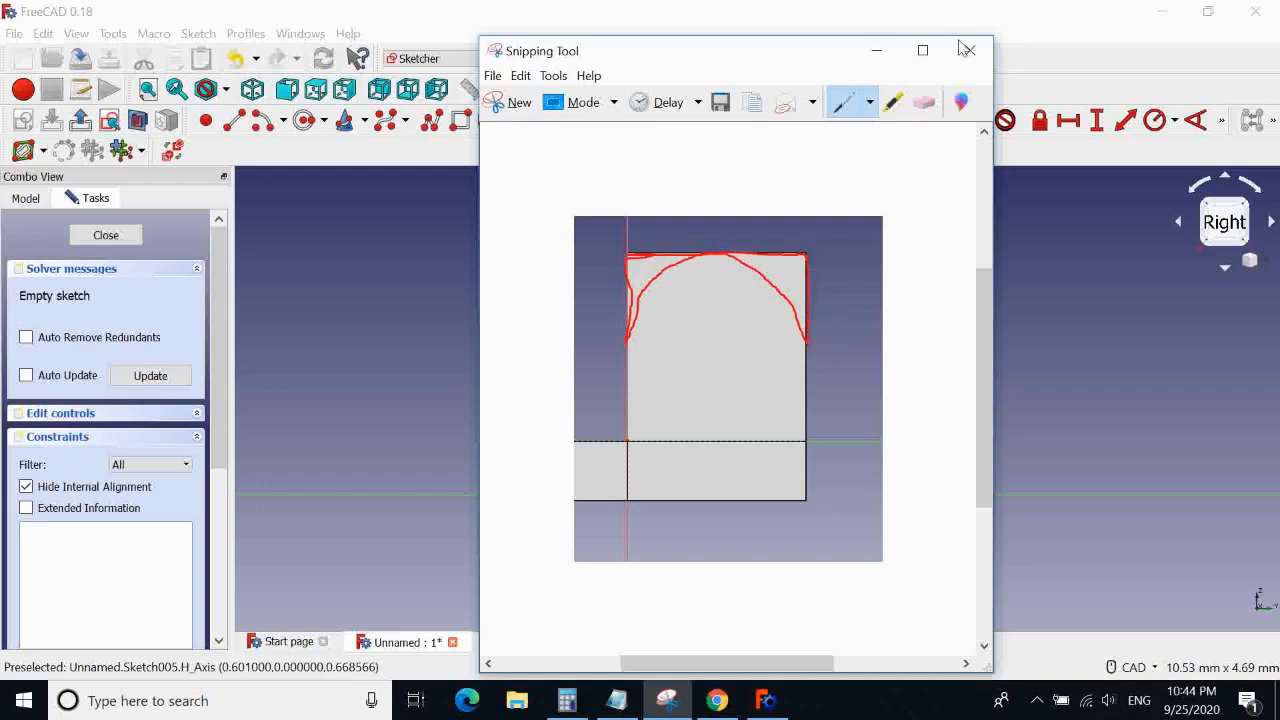
left_click(876, 50)
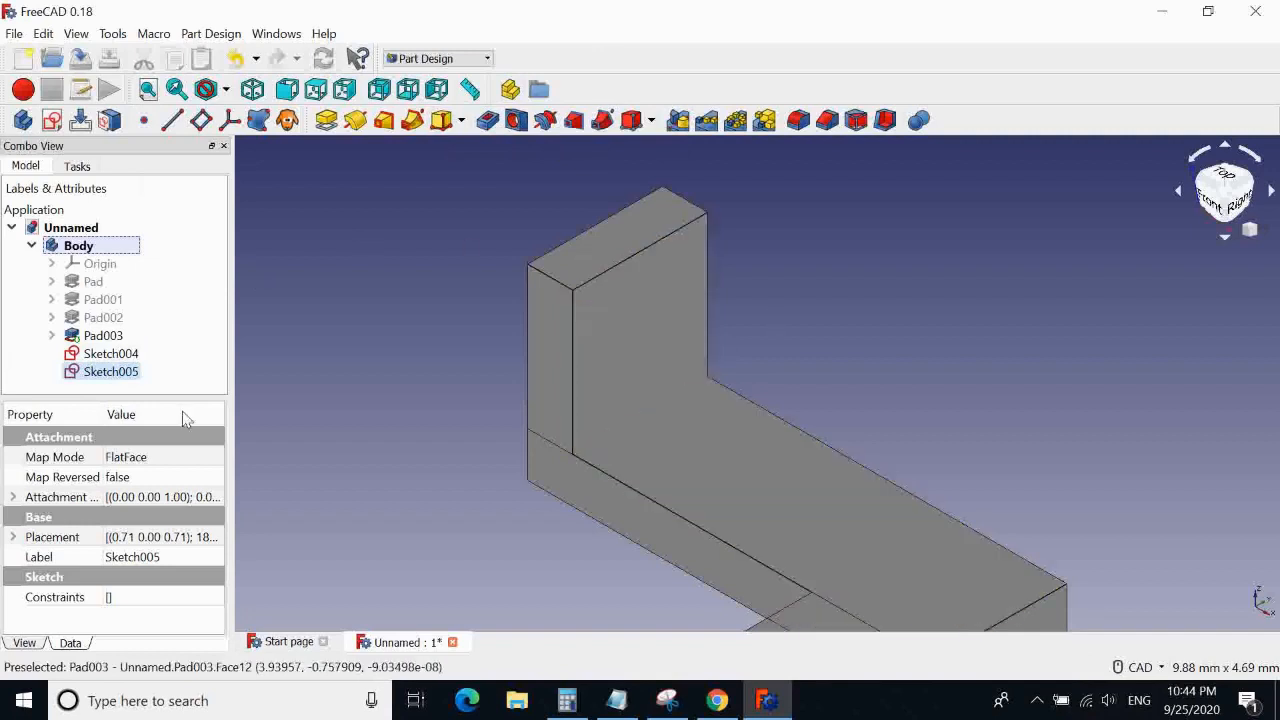
Try to fillet both top corner edges of the upright plate together with the drawing's 0.9 mm radius
left_click(557, 281)
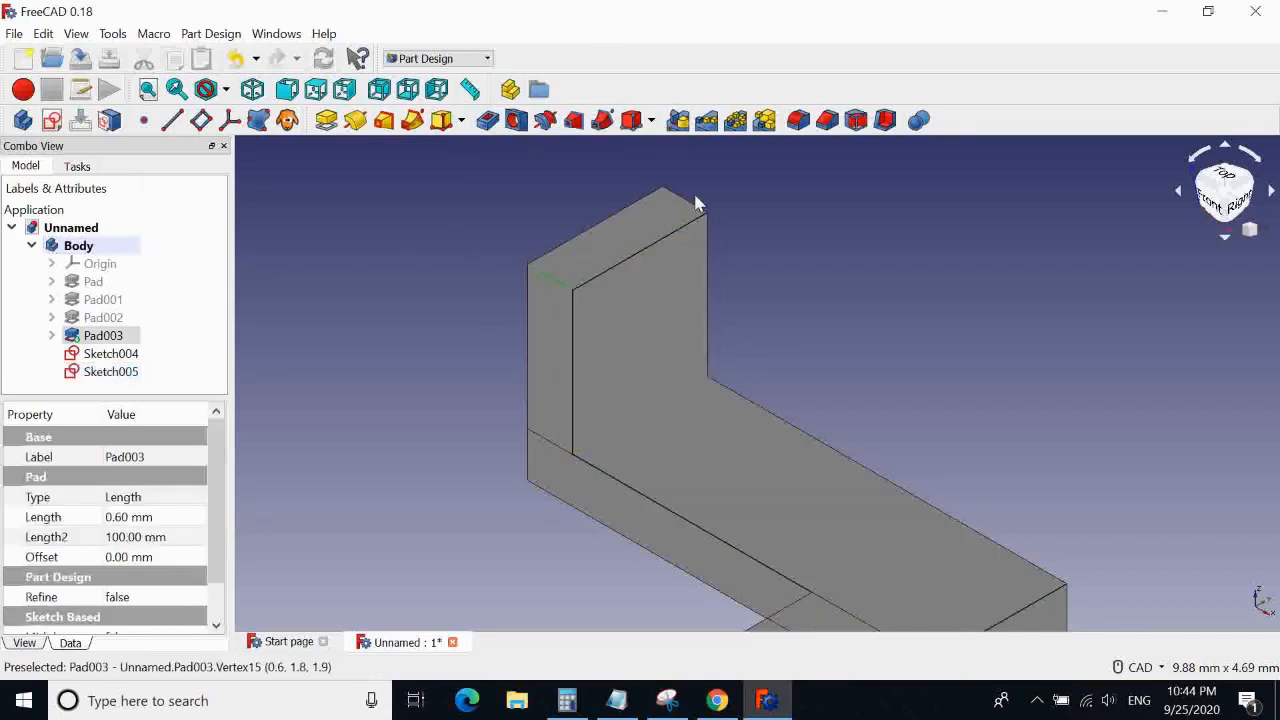
left_click(798, 120)
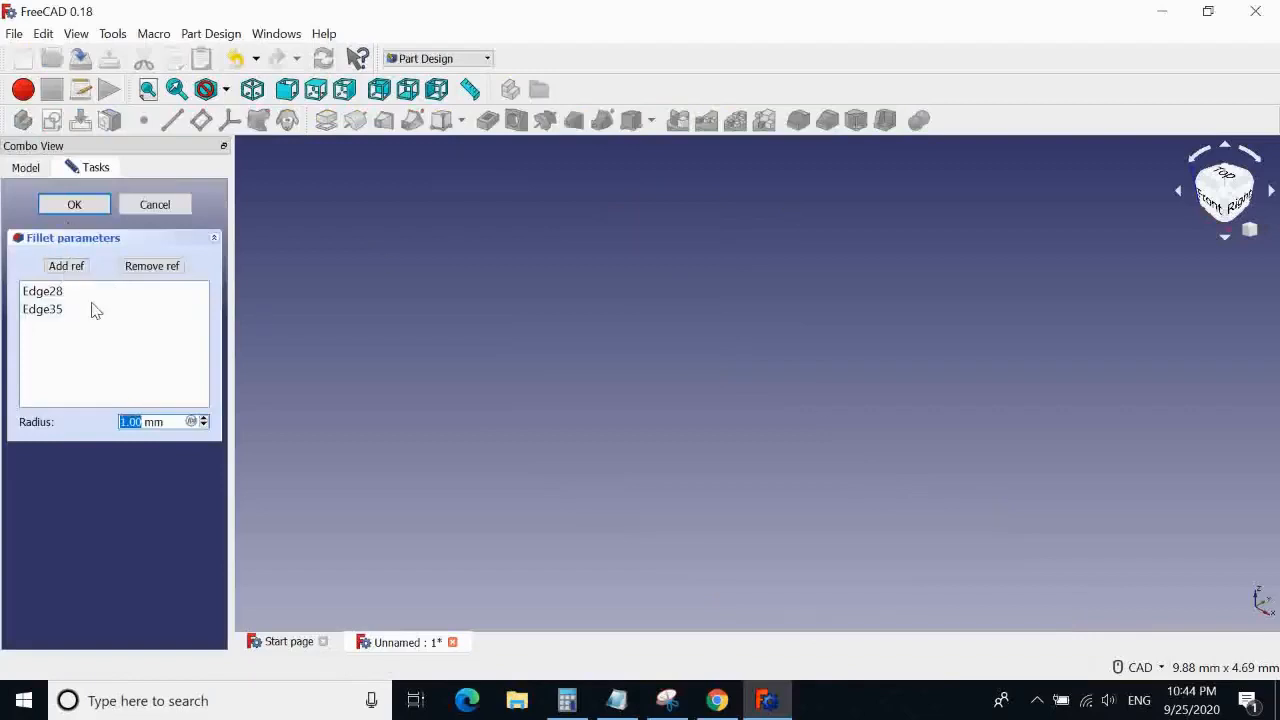
left_click(717, 700)
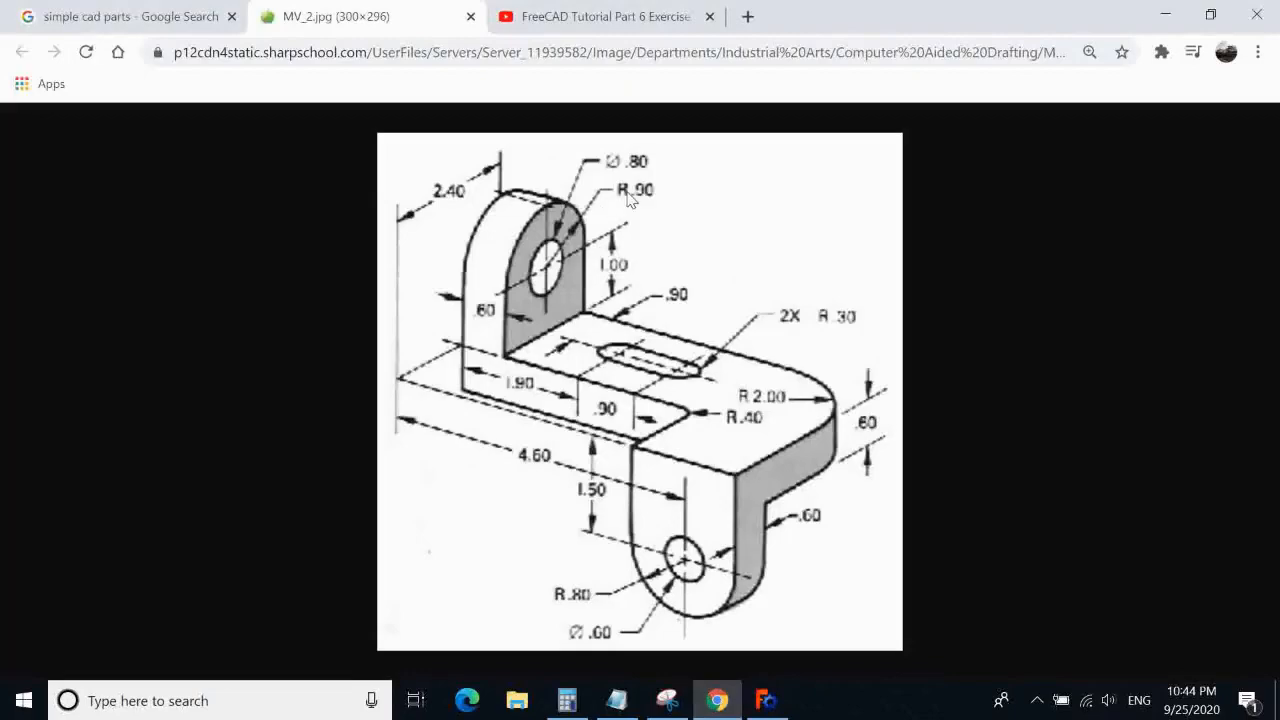
left_click(1166, 12)
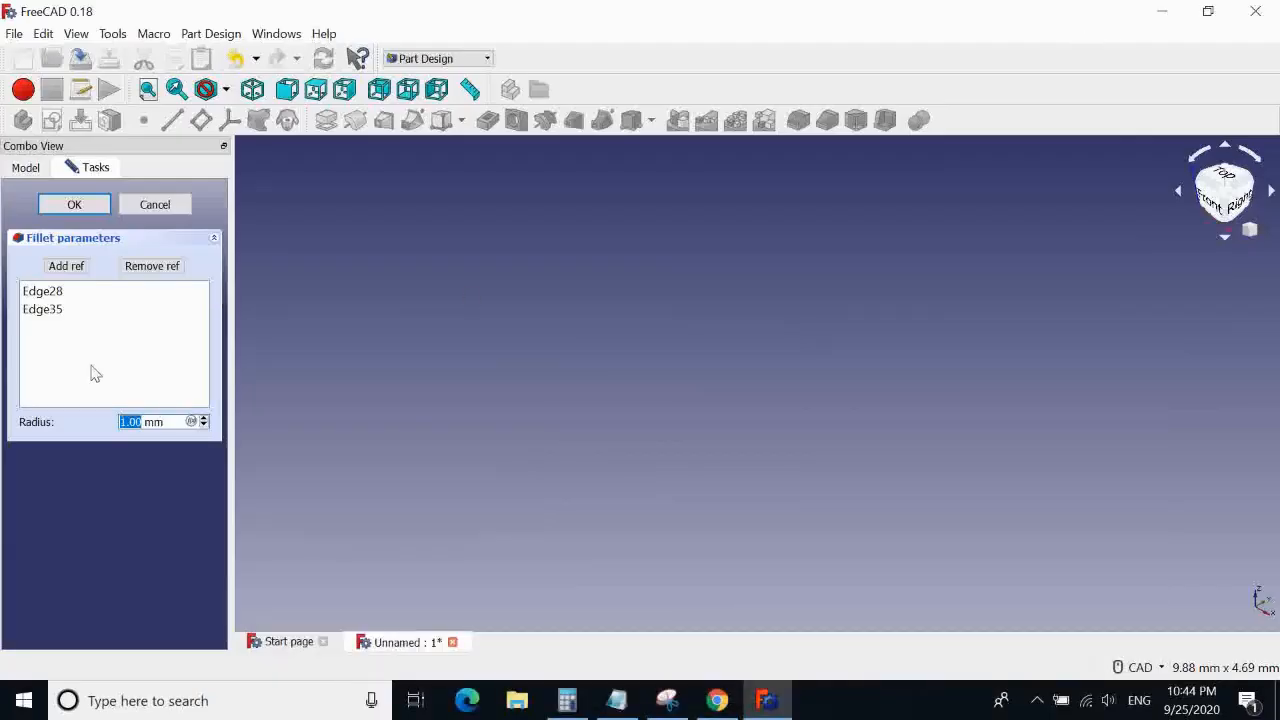
type("0.")
left_click(96, 205)
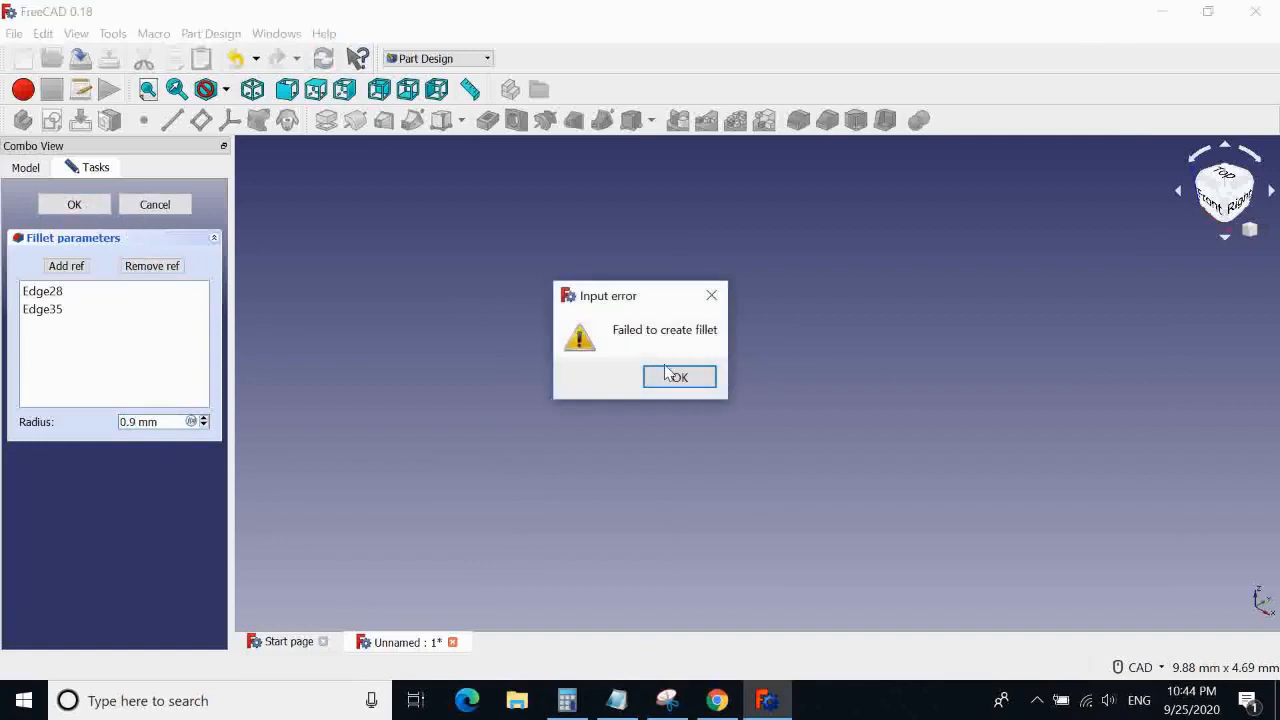
left_click(668, 377)
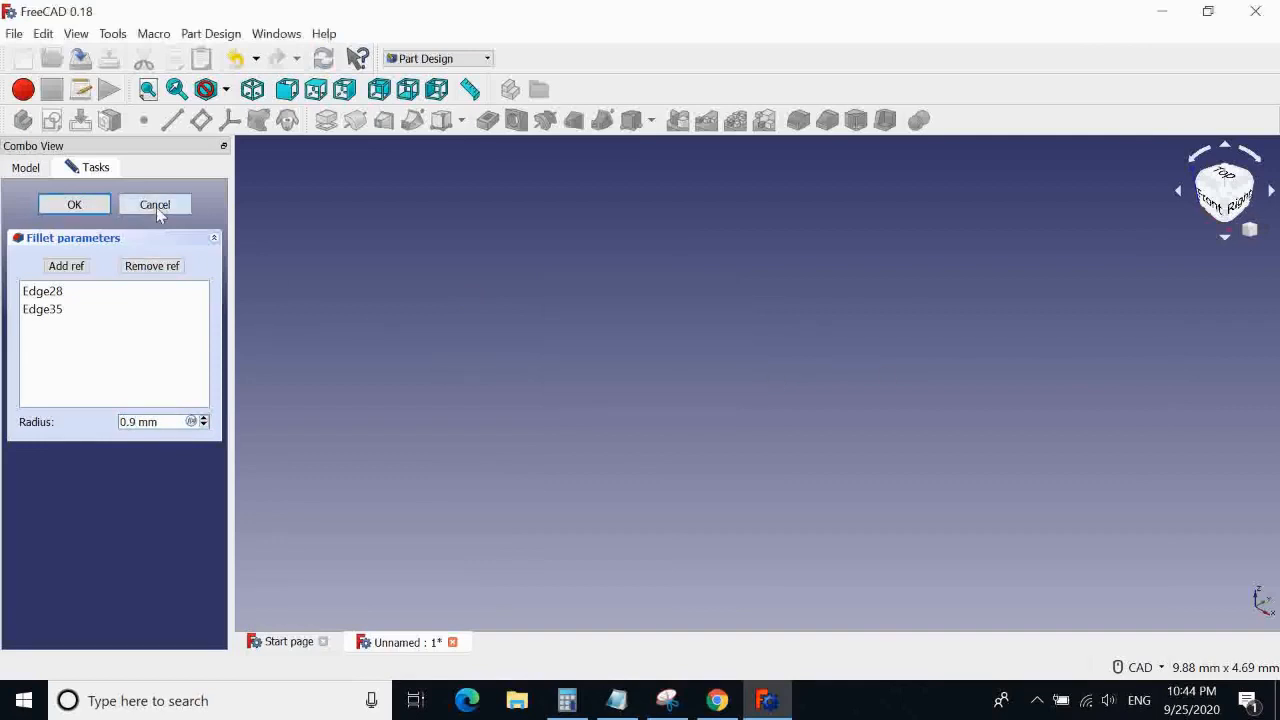
left_click(156, 207)
Fillet only the front top corner edge of the upright plate with a 0.9 mm radius
left_click(552, 288)
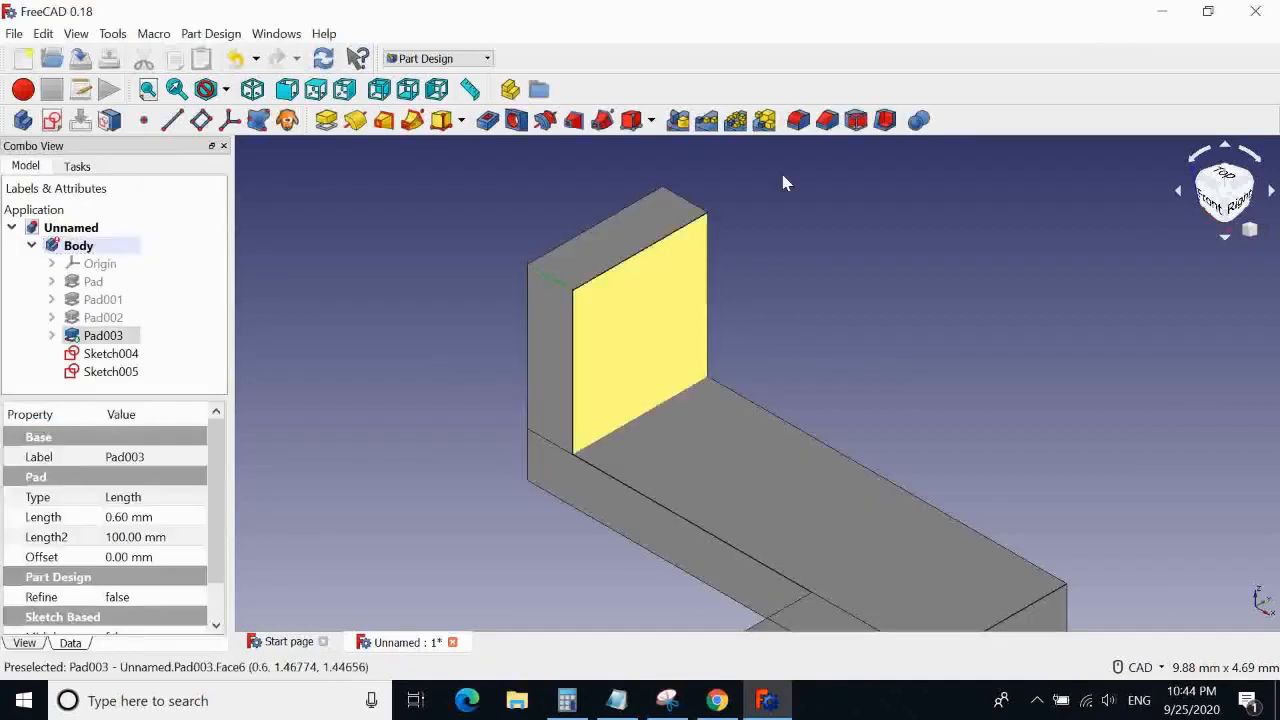
left_click(798, 120)
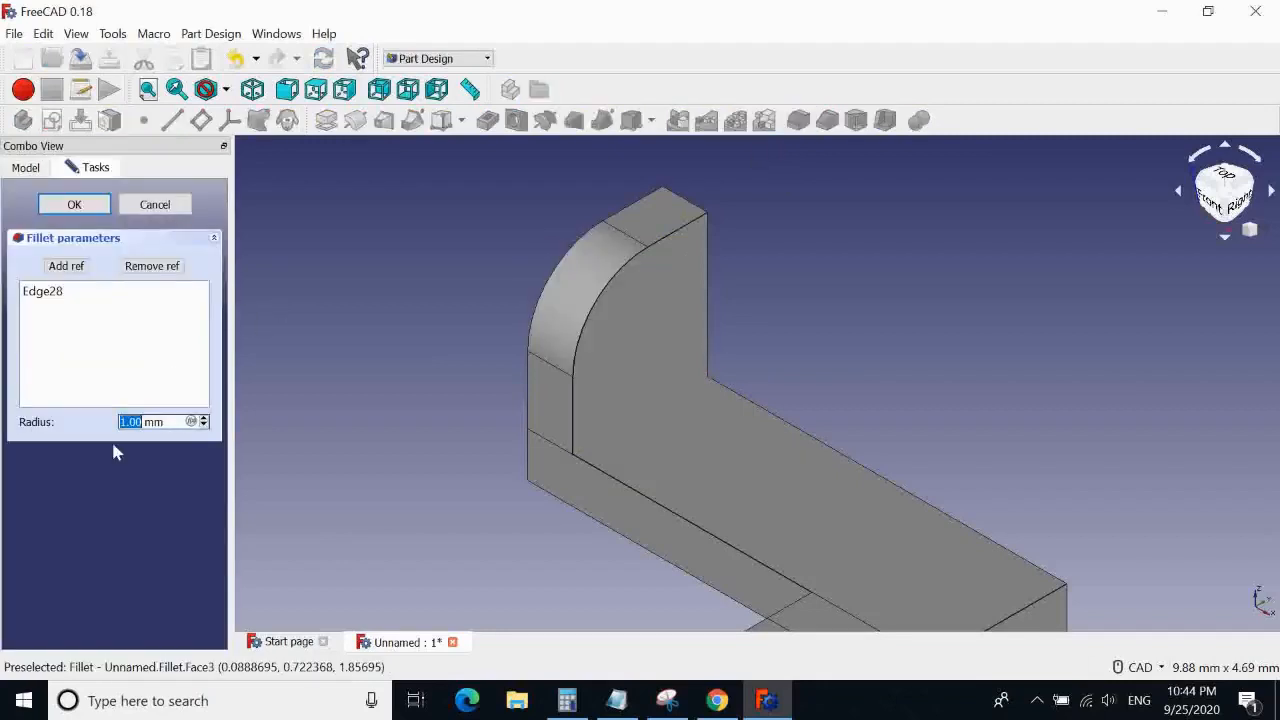
type("0.9")
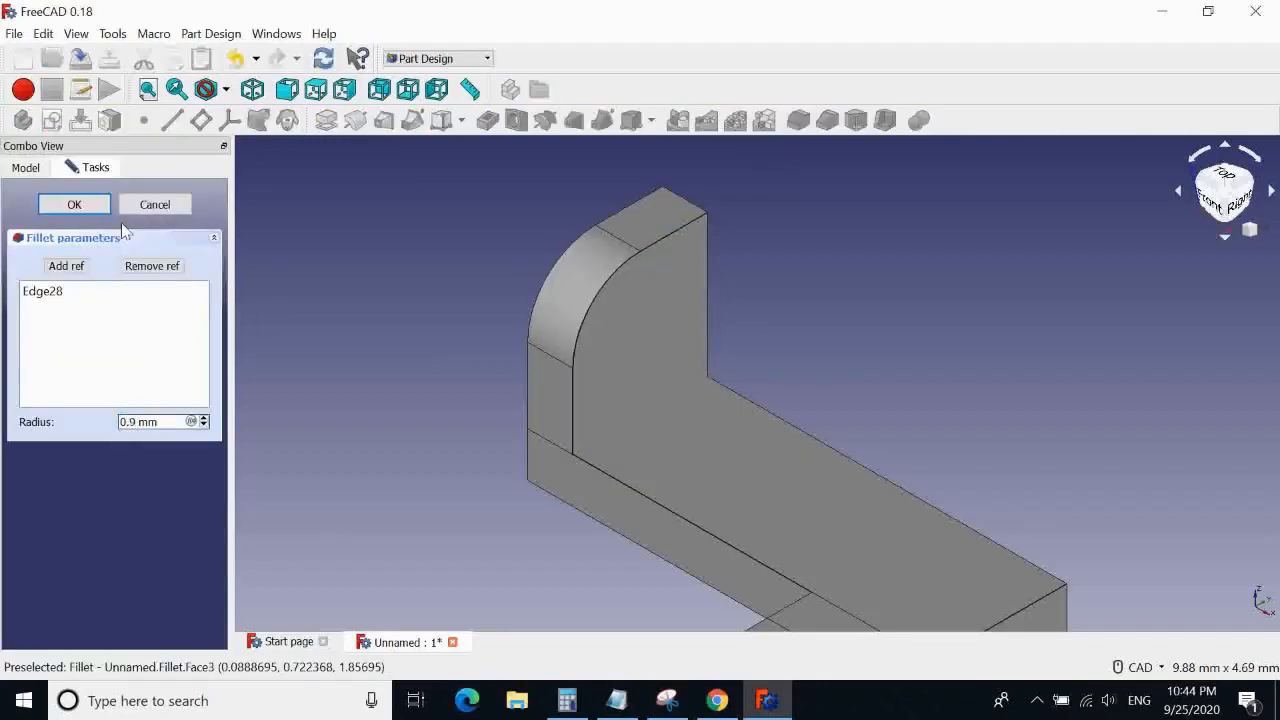
left_click(74, 206)
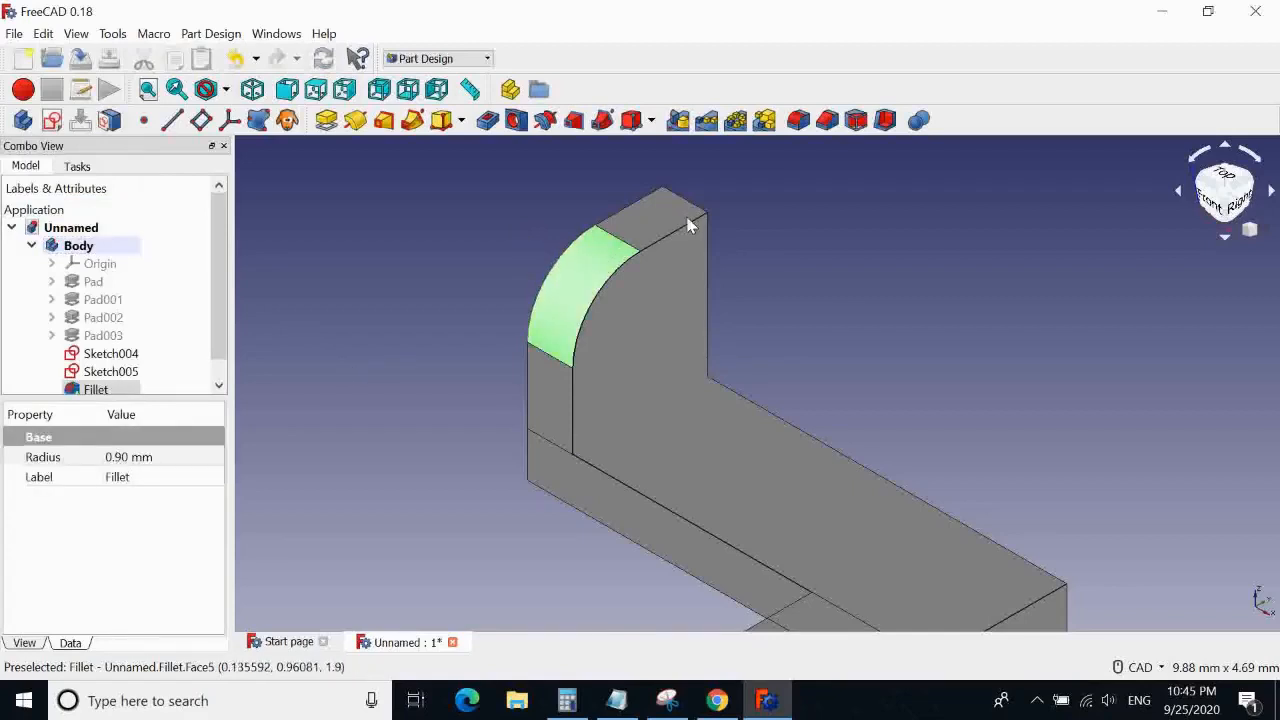
Try to fillet the remaining rear top corner edge of the upright plate with a 0.9 mm radius
left_click(797, 121)
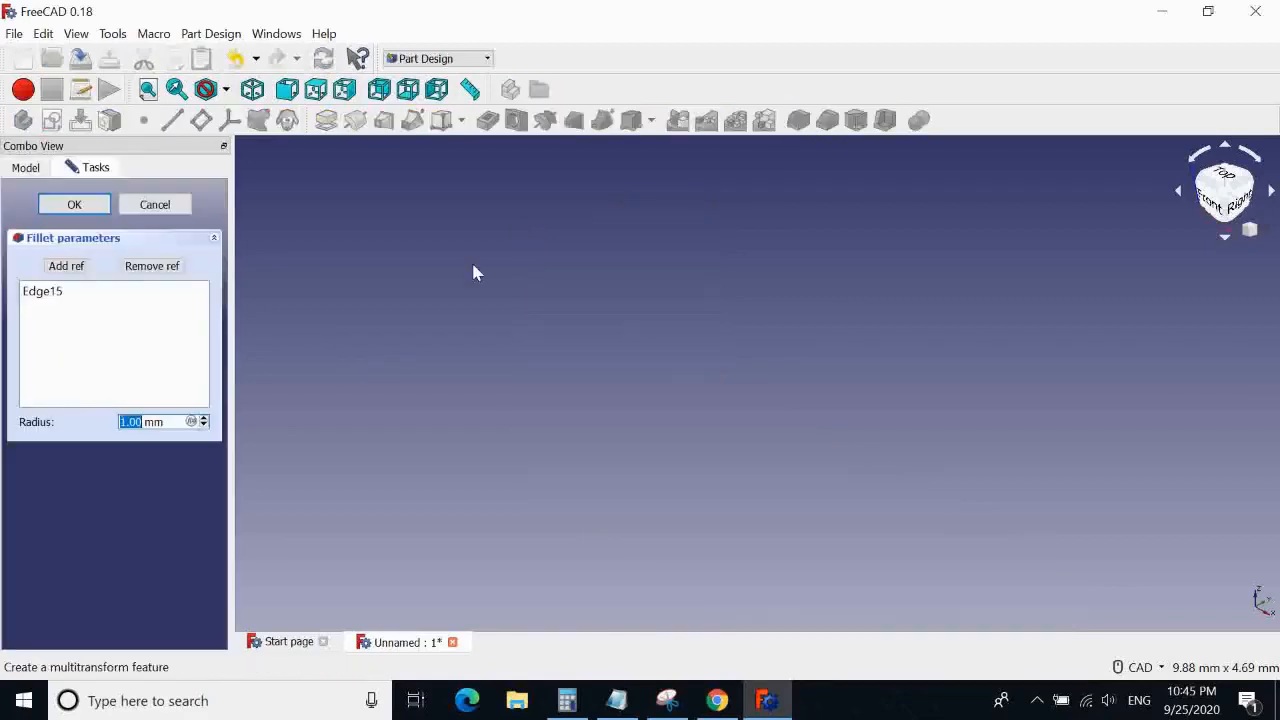
type("0")
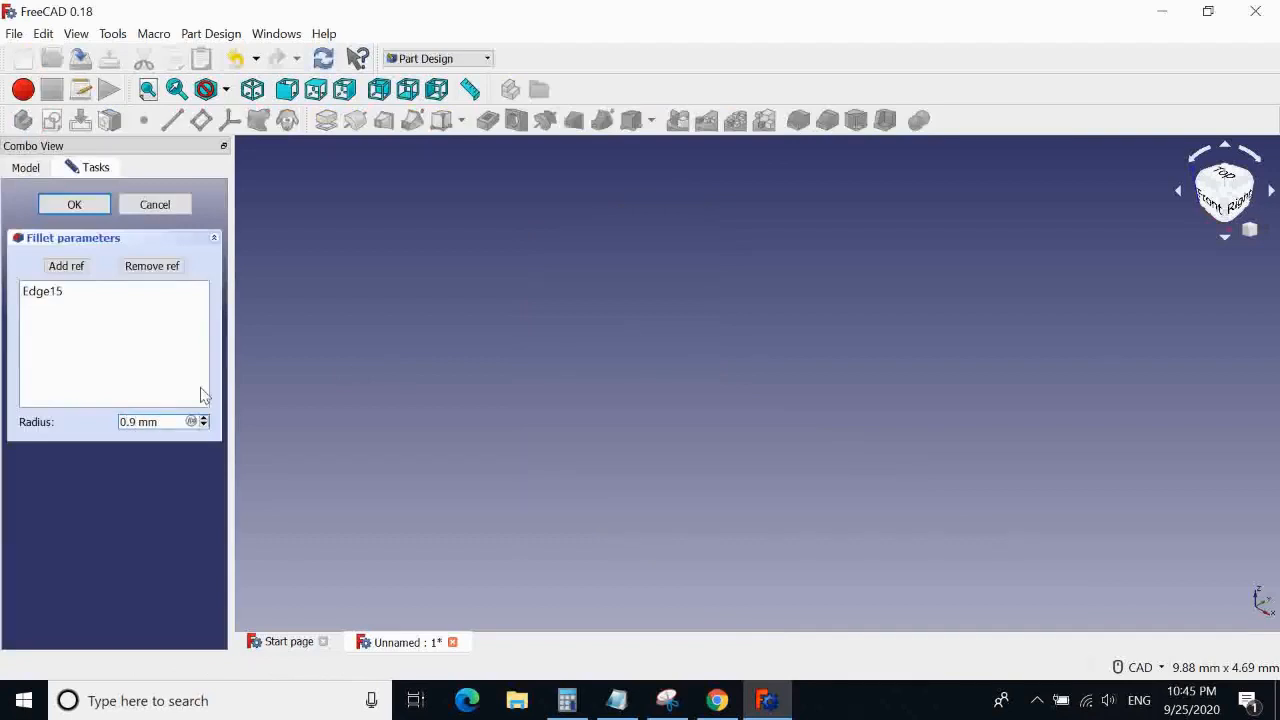
left_click(76, 205)
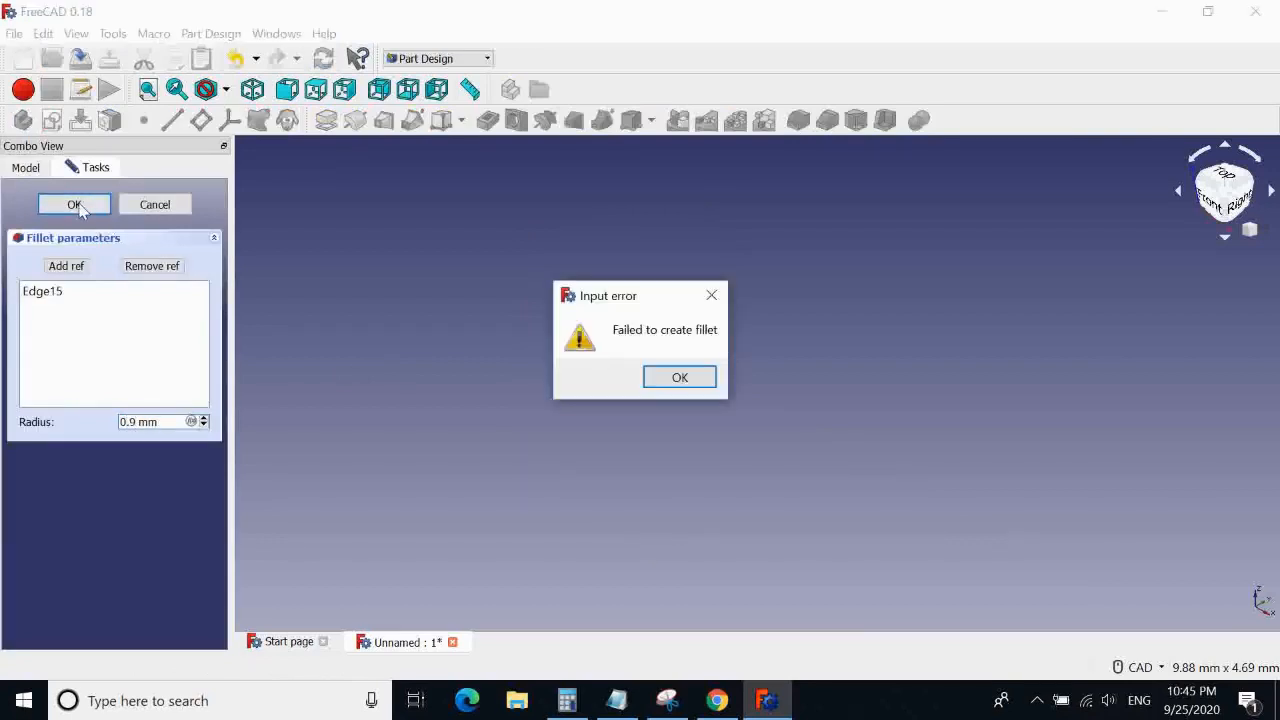
left_click(690, 378)
left_click(174, 205)
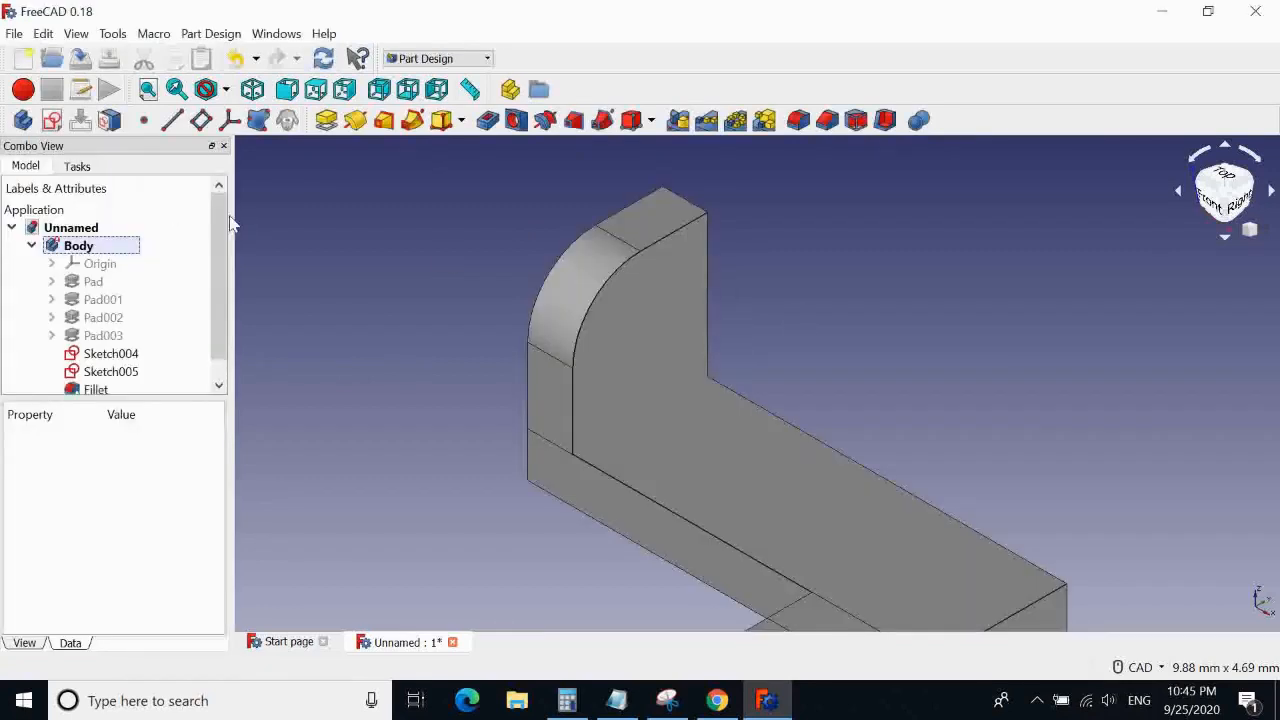
Examine the upright plate's unrounded rear top corner edge from several angles and check its available options
middle_click_drag(766, 289, 480, 363)
middle_click_drag(818, 307, 600, 537)
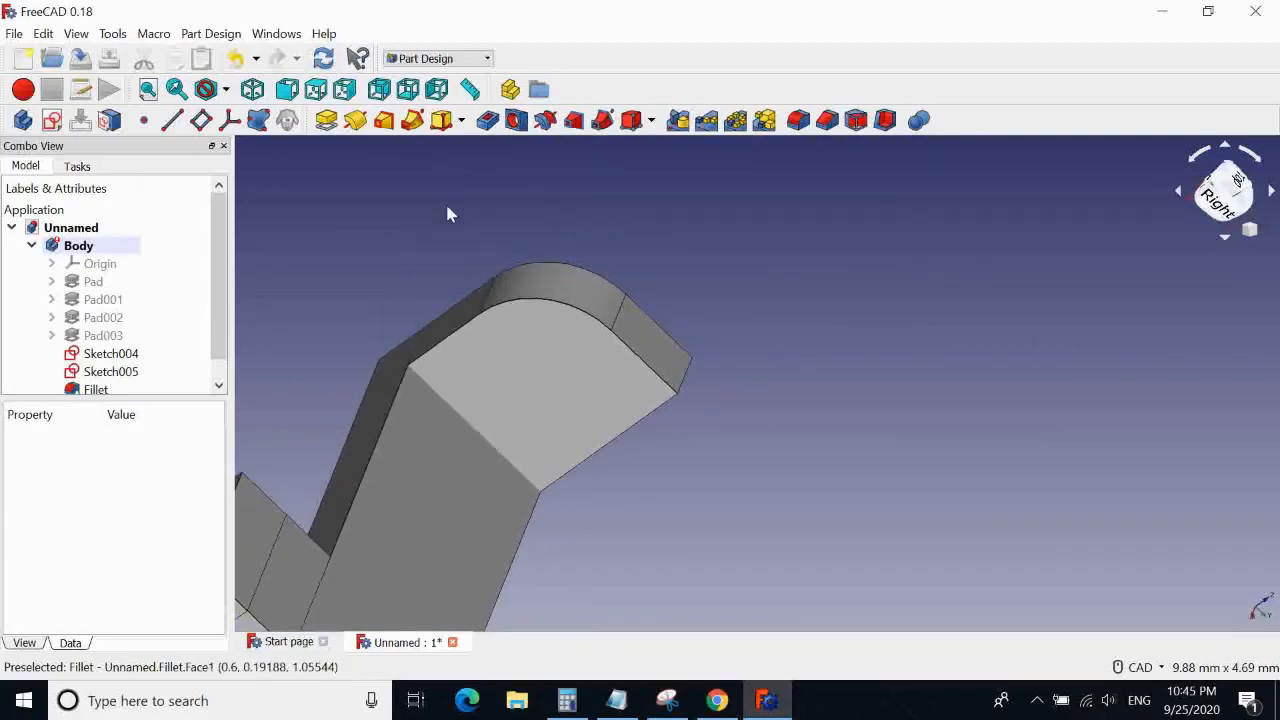
middle_click_drag(446, 206, 415, 338)
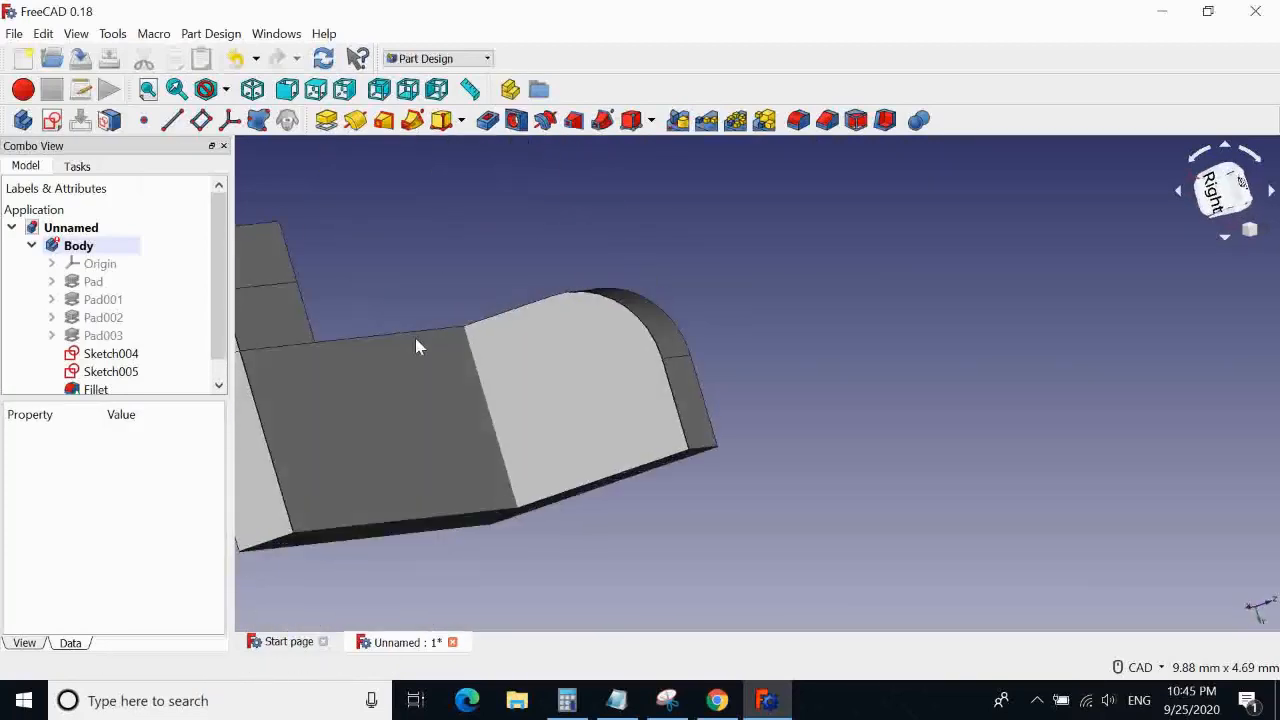
middle_click_drag(350, 152, 266, 386)
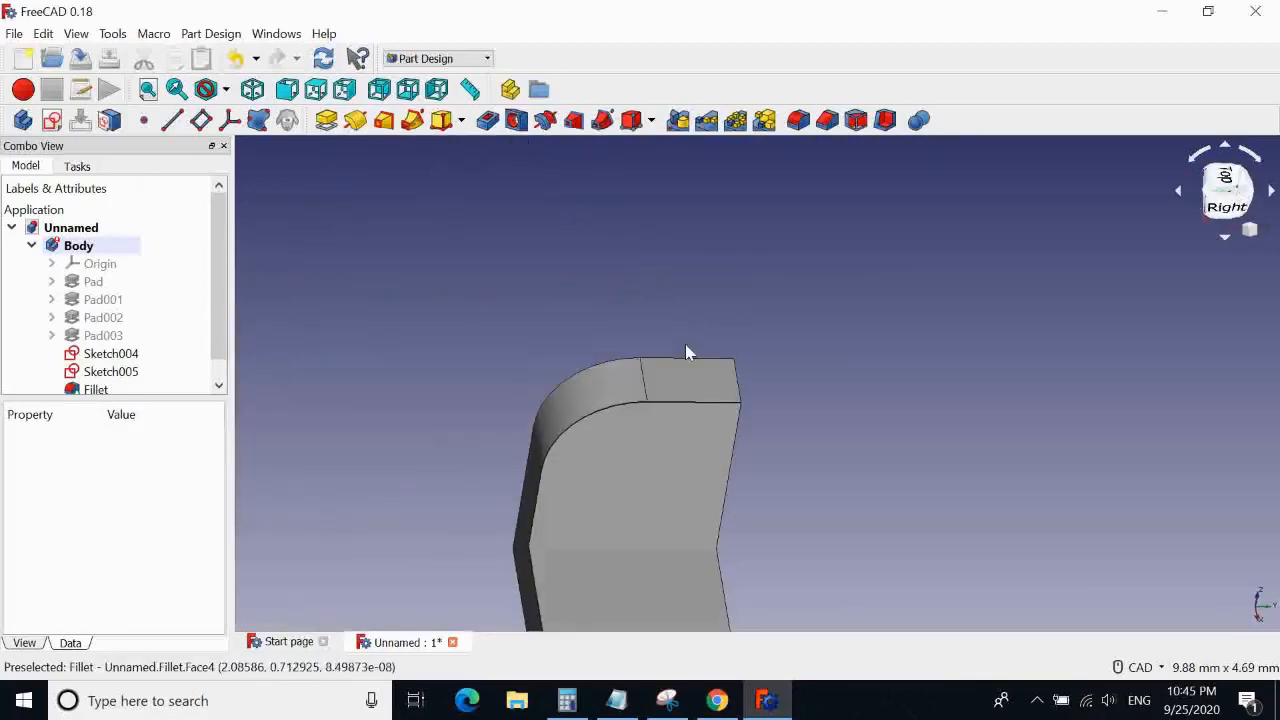
left_click(739, 386)
right_click(738, 388)
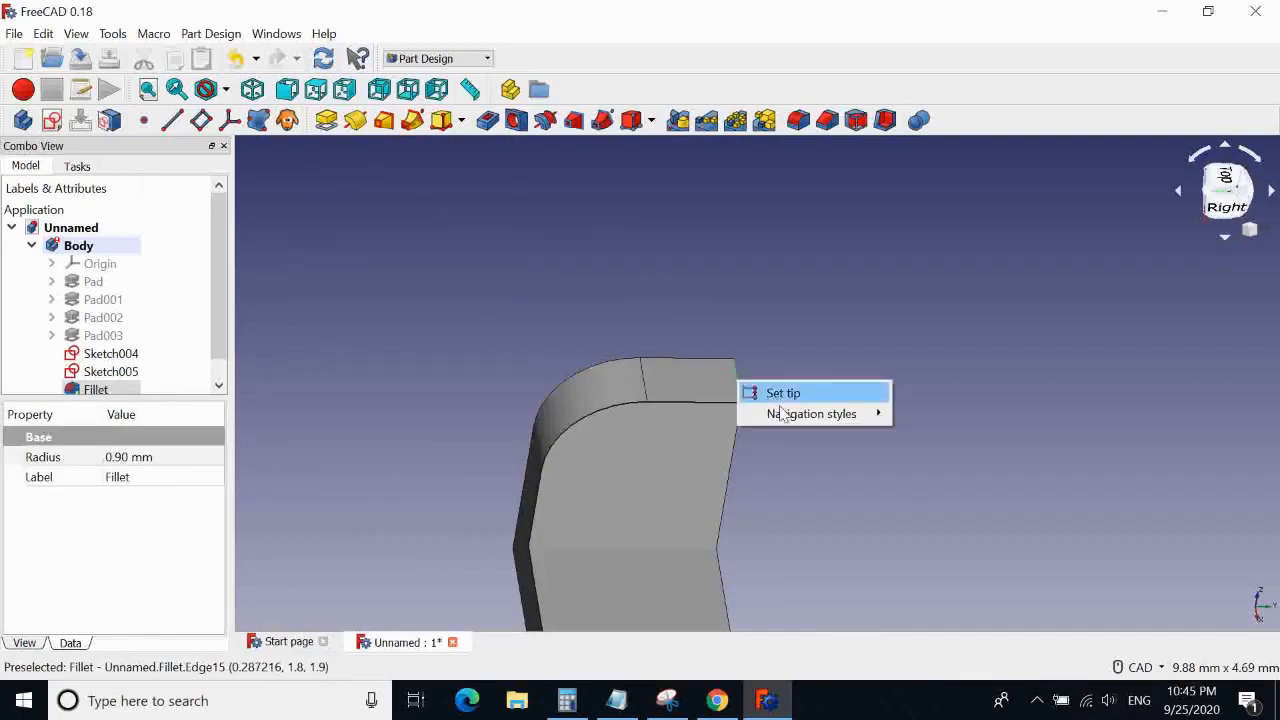
mouse_move(783, 414)
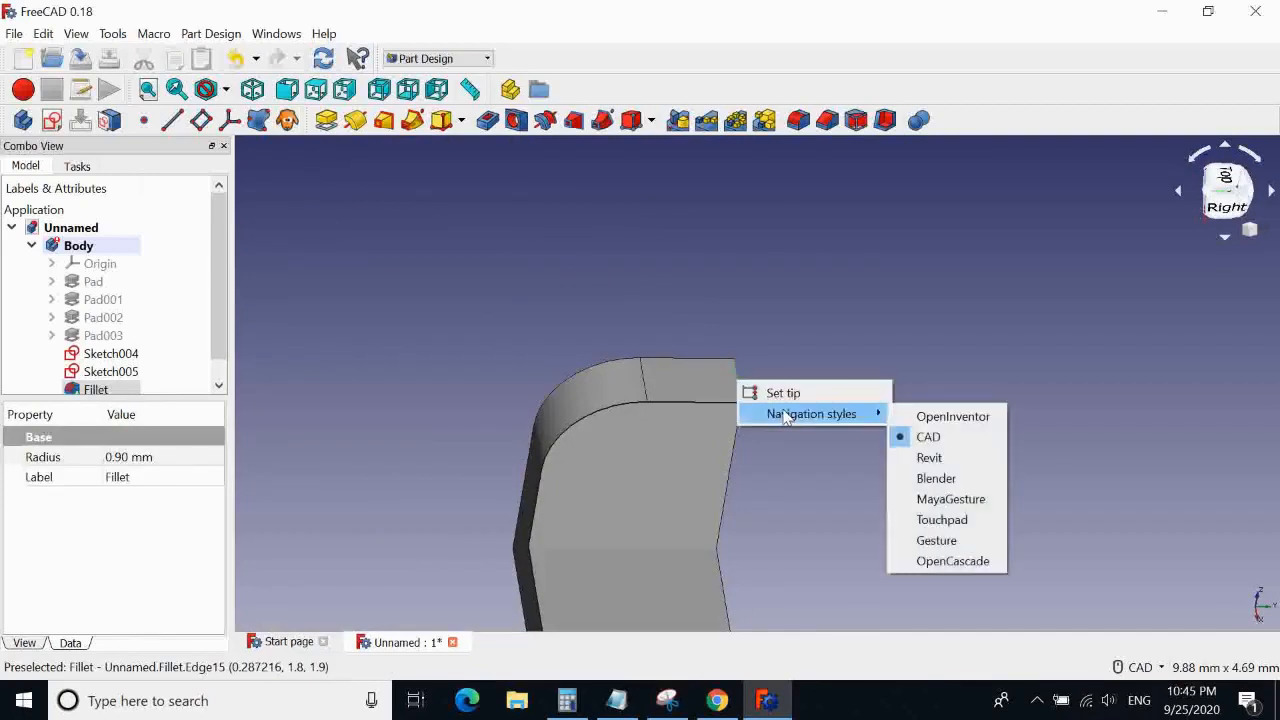
left_click(802, 310)
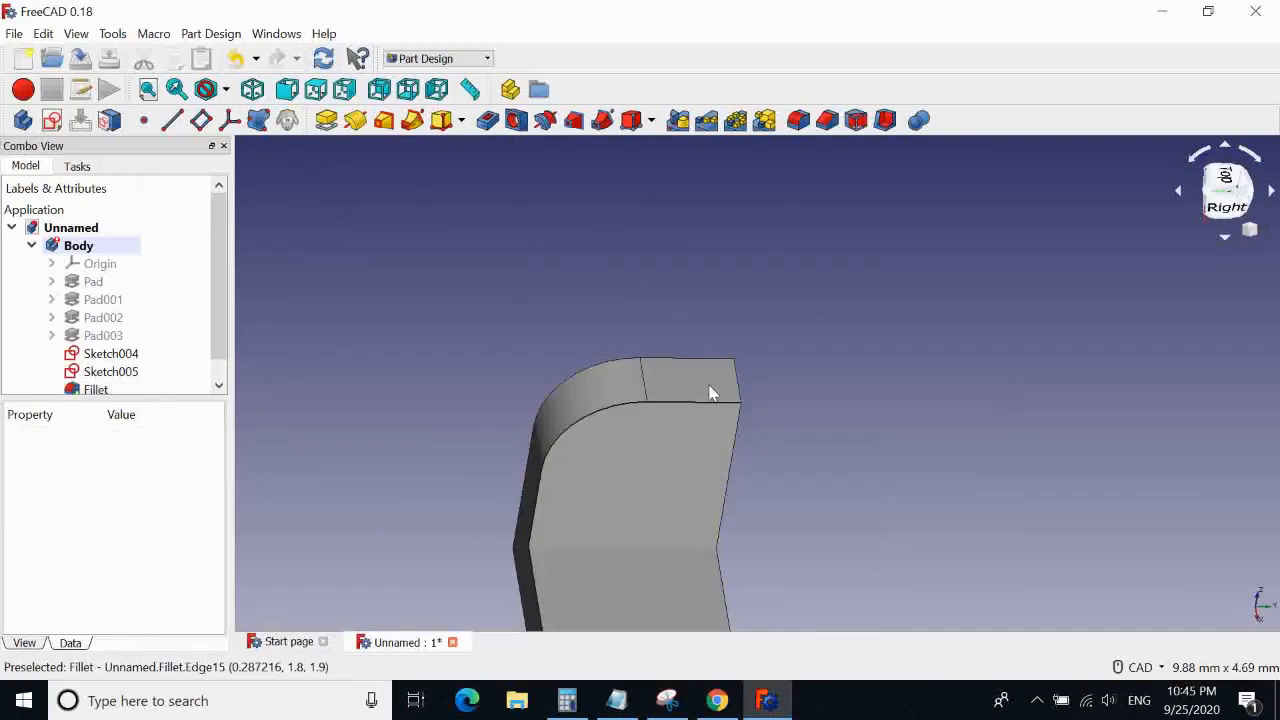
Check the existing fillet's radius property and inspect the faces around the upright plate's unrounded rear top corner
left_click(738, 384)
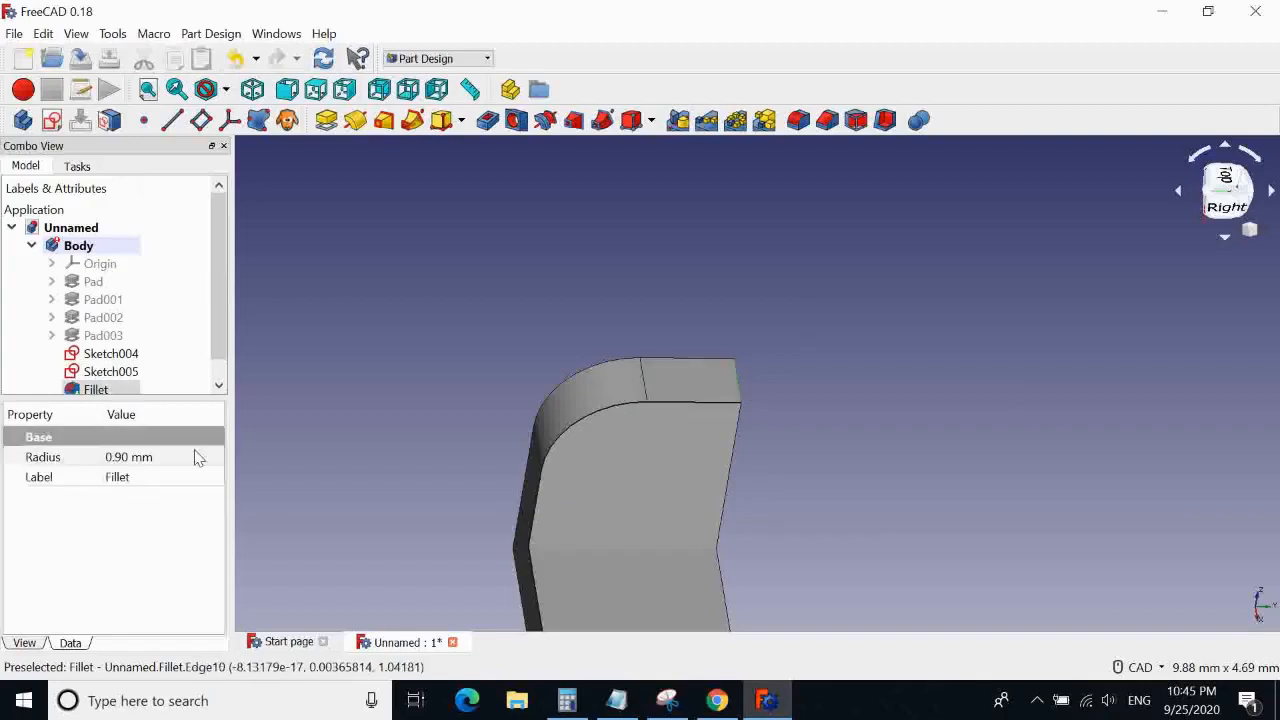
left_click(163, 457)
double_click(152, 457)
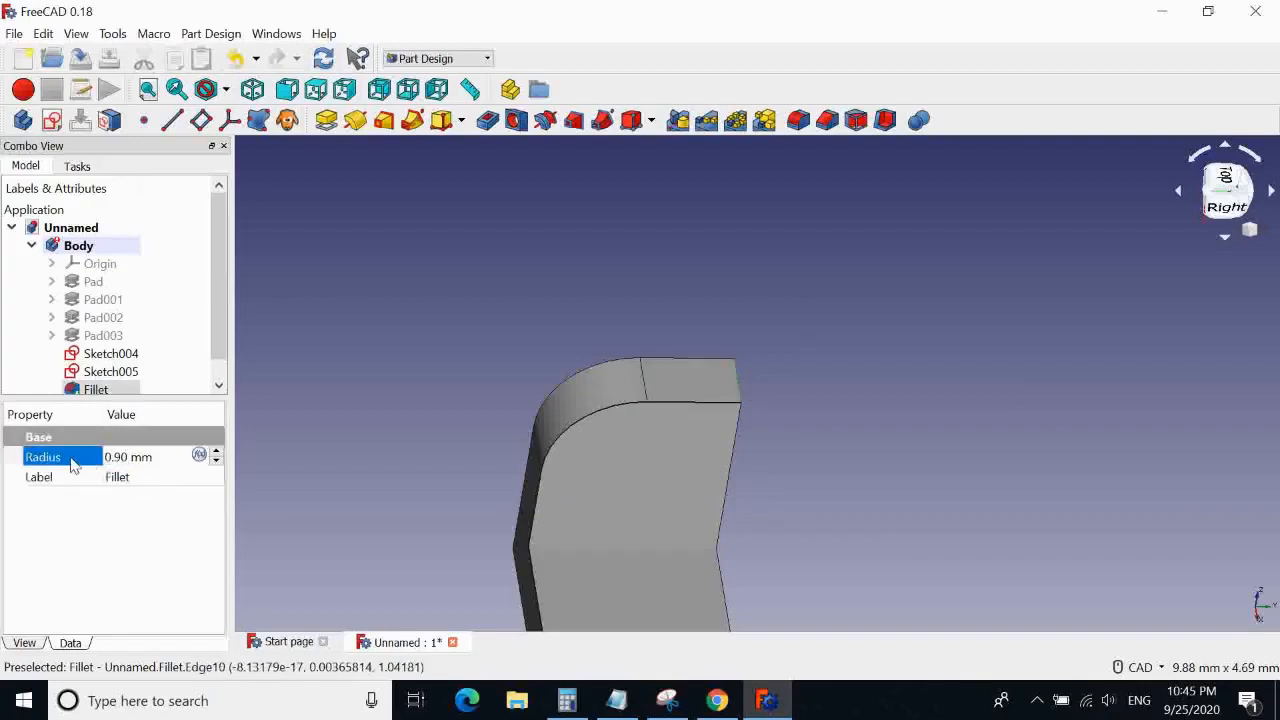
left_click(612, 385)
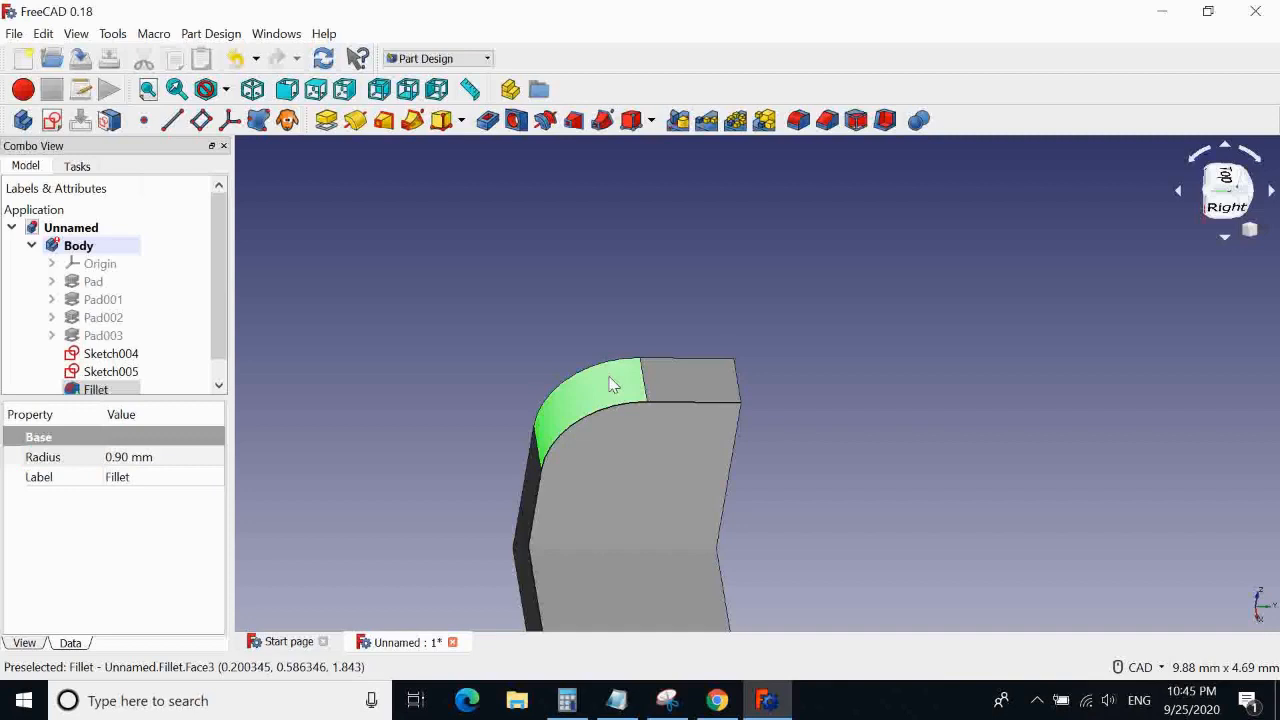
left_click(730, 395)
left_click(637, 488)
left_click(700, 368)
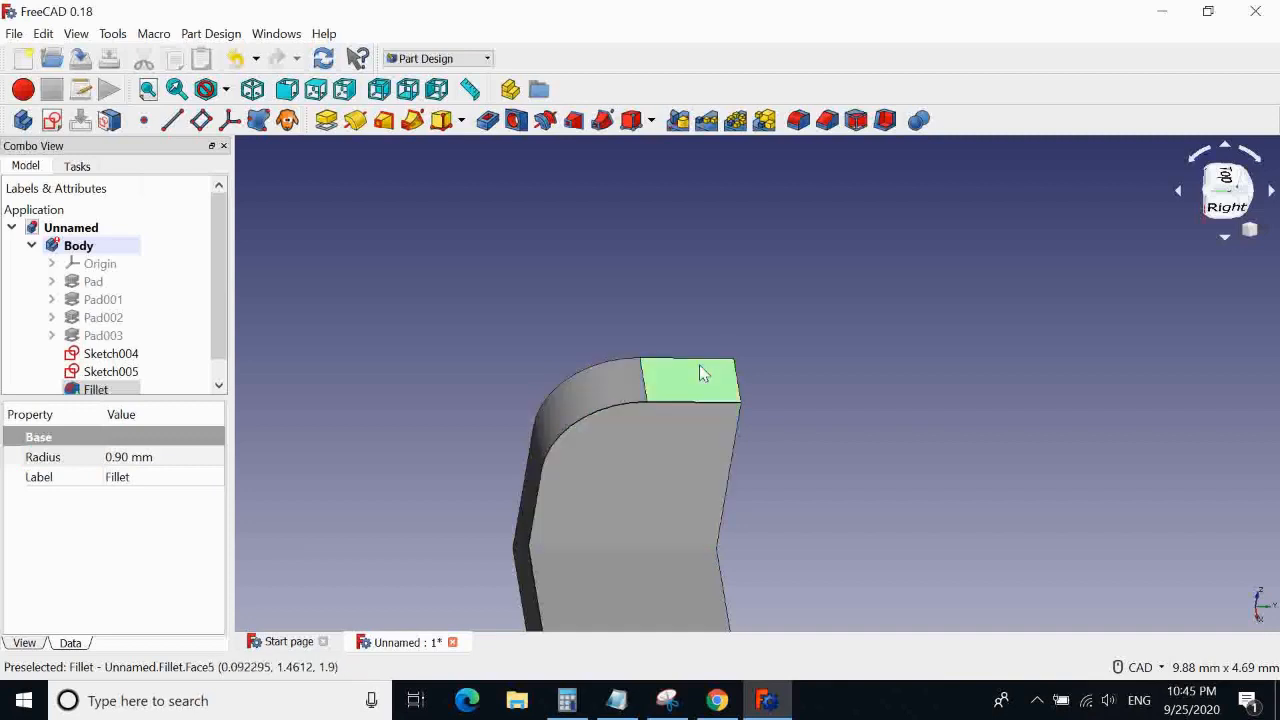
Delete the two leftover sketches, Sketch004 and Sketch005, from the body
scroll(178, 343, "down", 1)
left_click(110, 318)
left_click(117, 340)
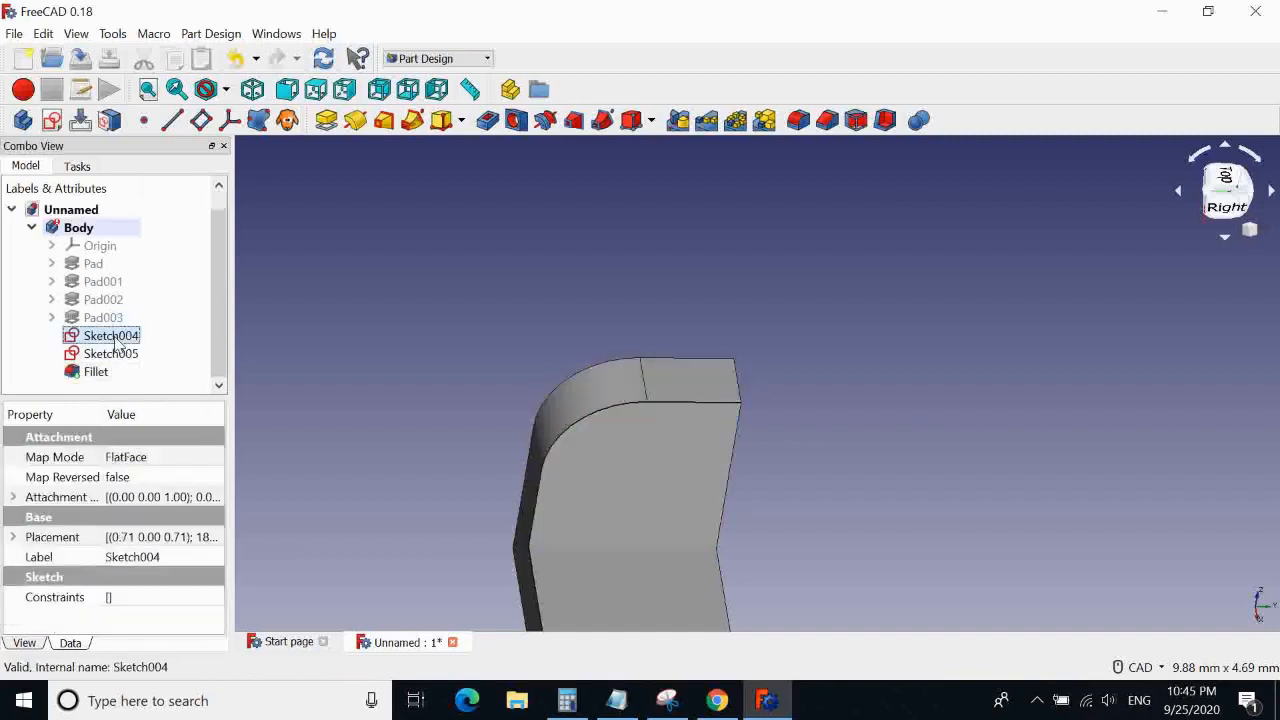
left_click(110, 354)
left_click(109, 337)
left_click(109, 356)
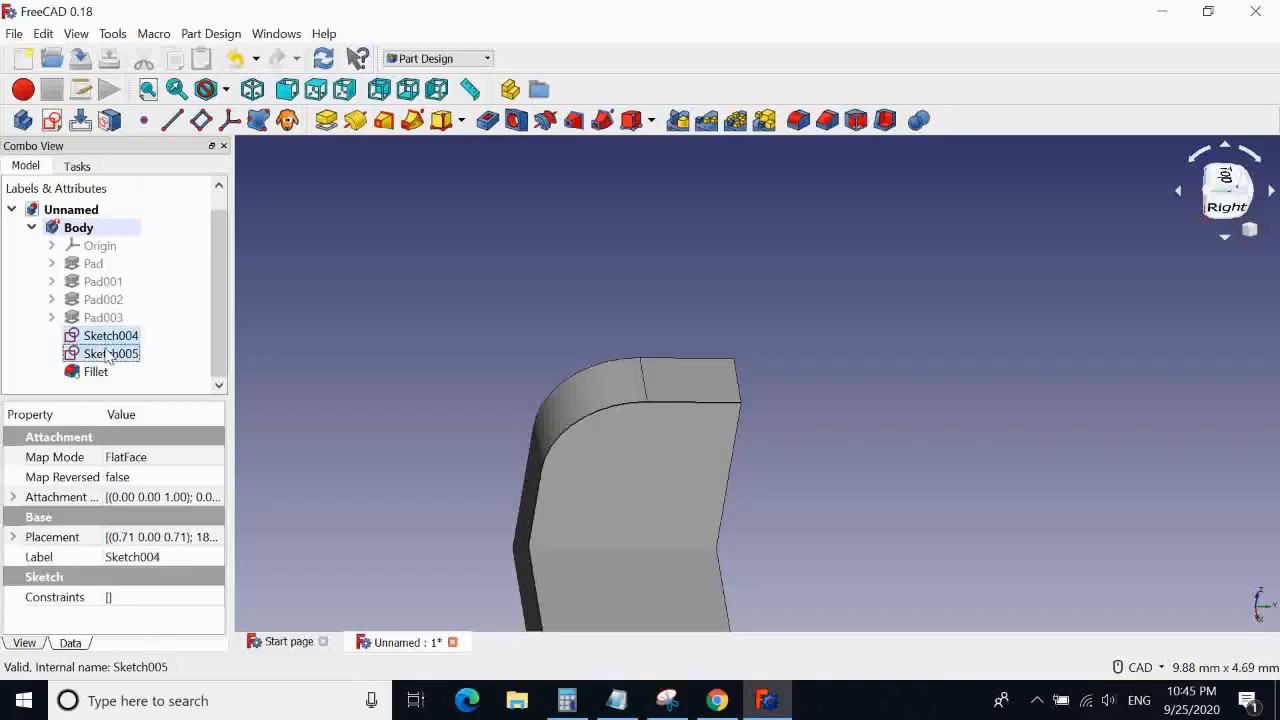
key("Delete")
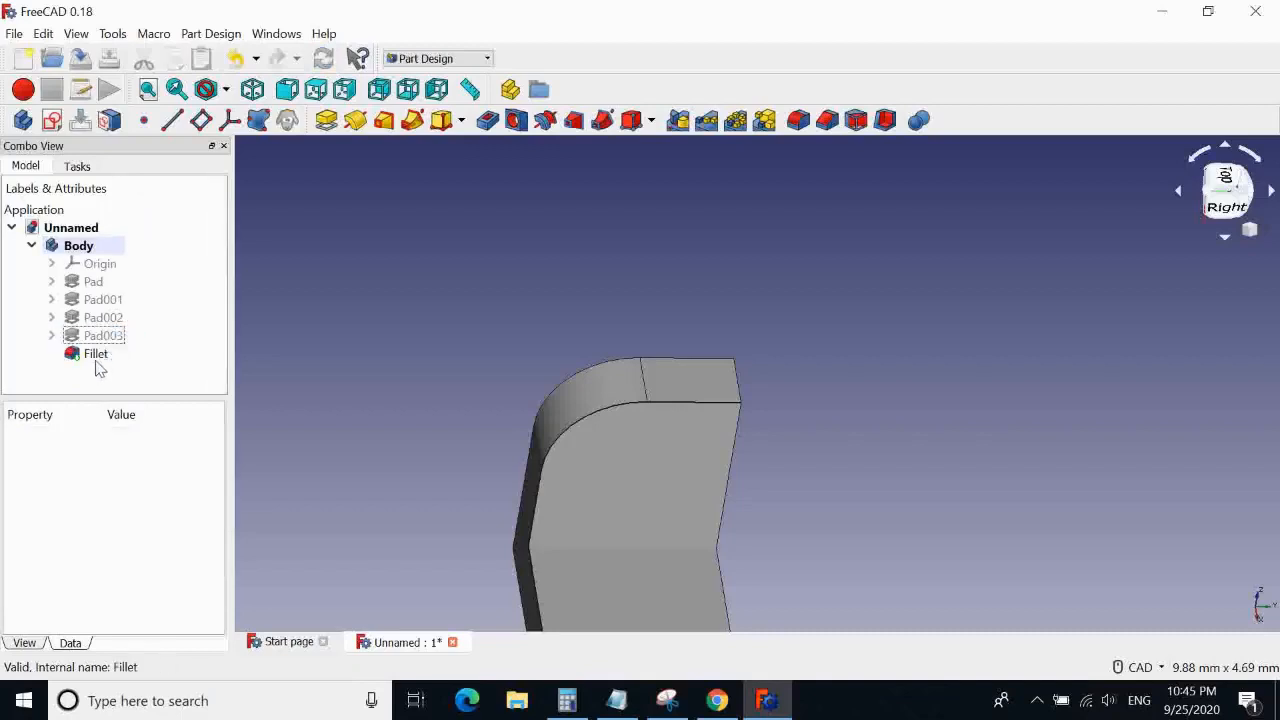
left_click(97, 356)
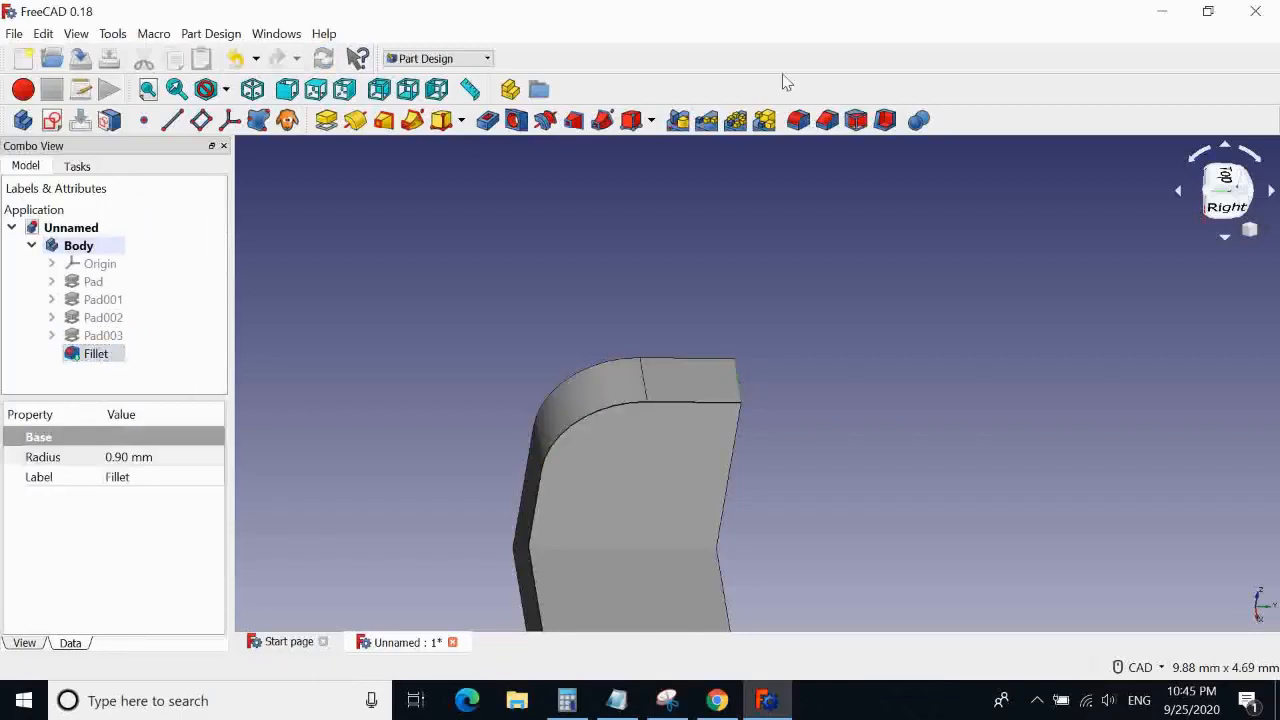
left_click(830, 122)
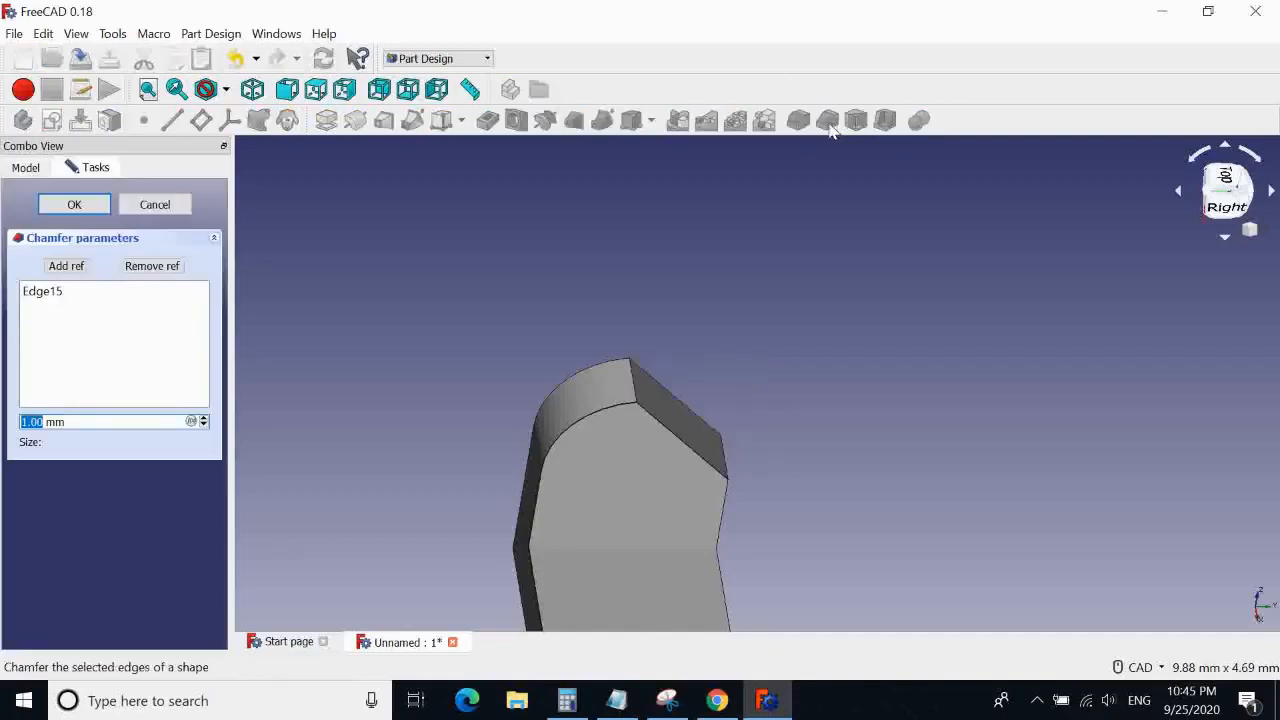
left_click(155, 206)
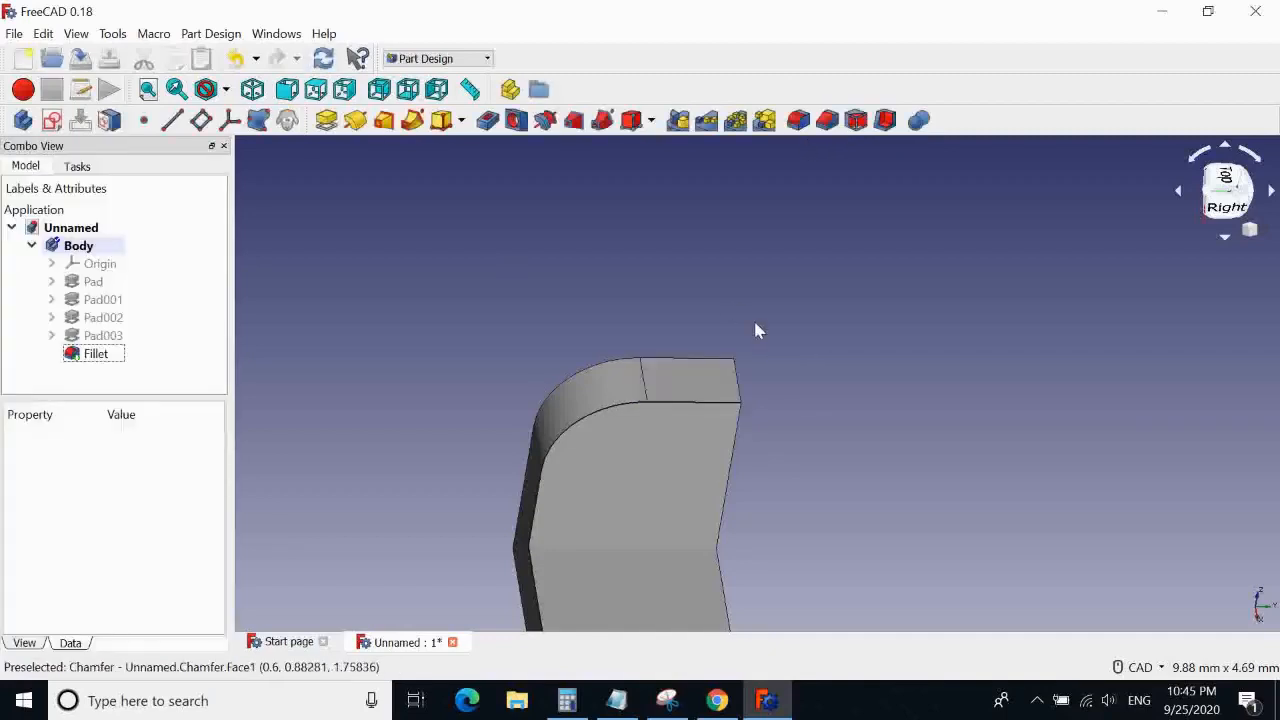
Retry a 0.9 mm fillet on the rear top corner edge of the upright plate
left_click(740, 381)
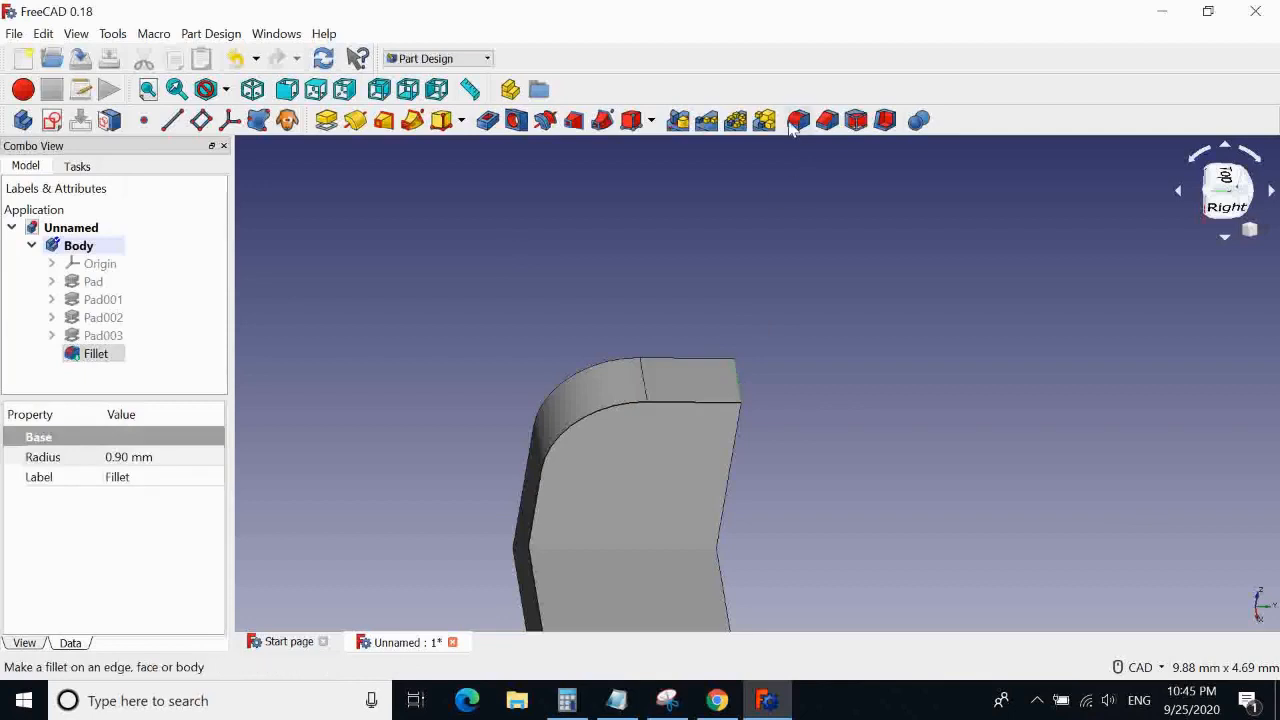
left_click(797, 121)
left_click(82, 267)
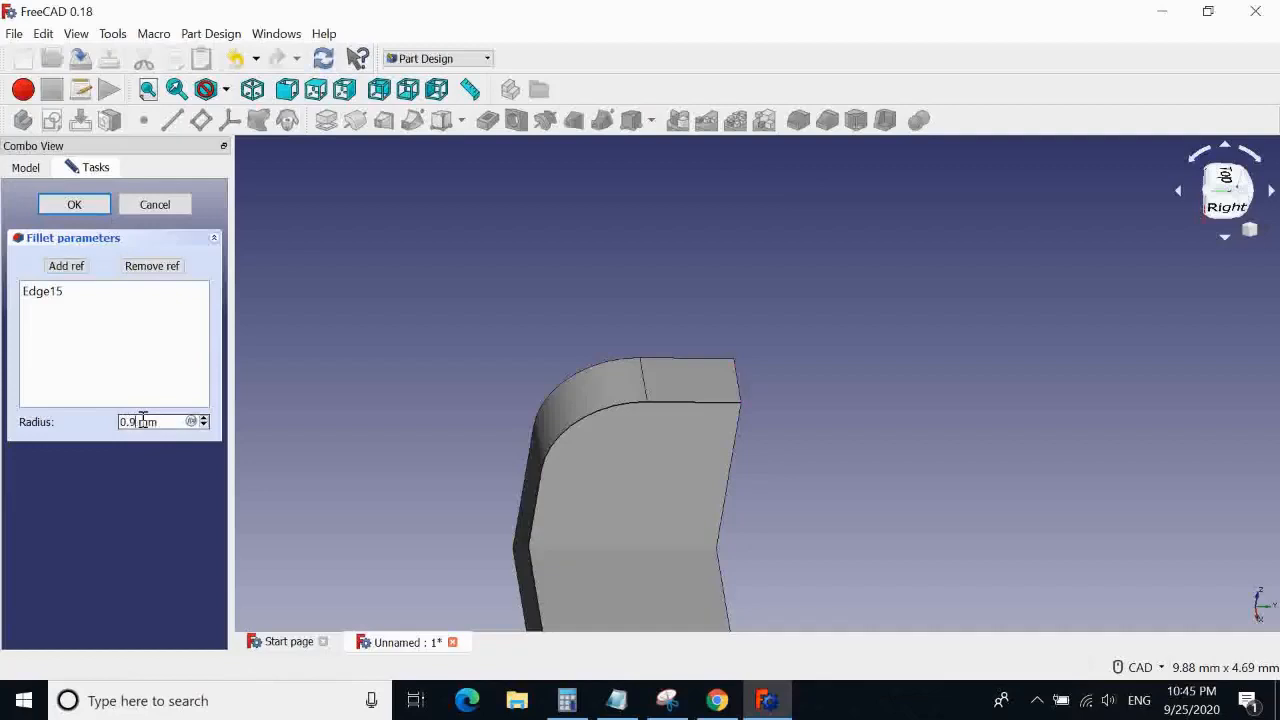
left_click(92, 206)
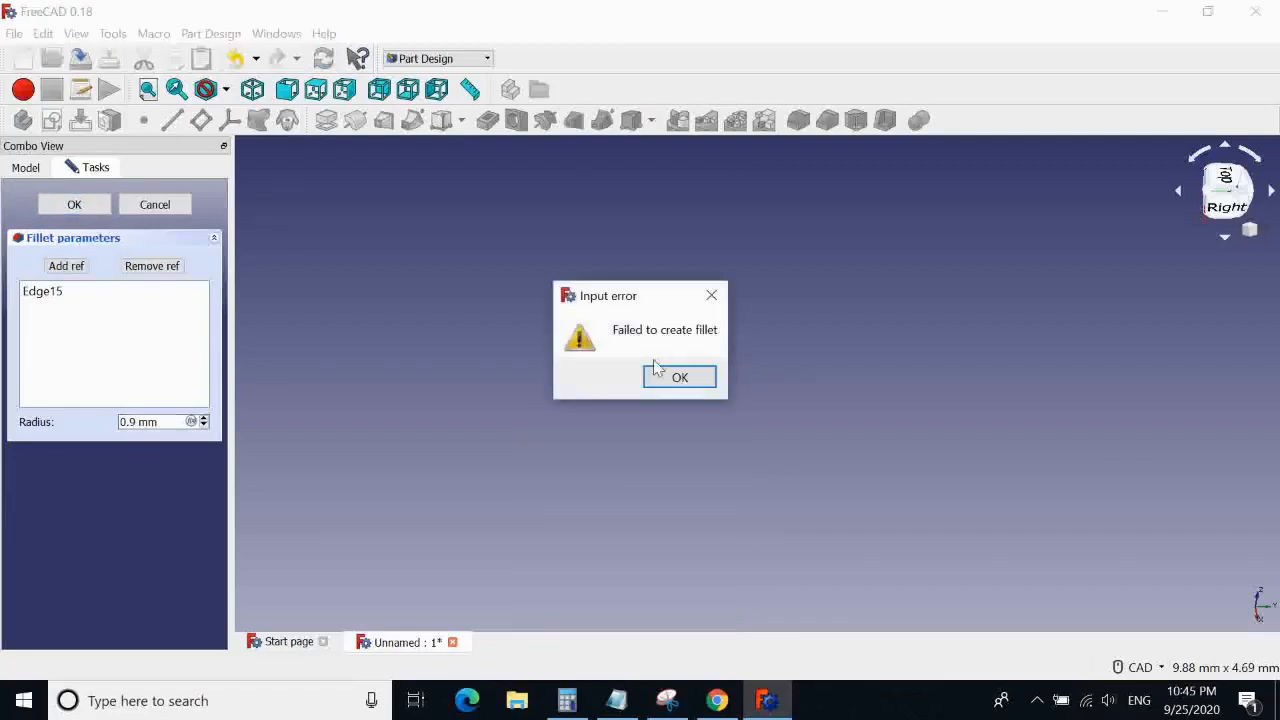
left_click(656, 384)
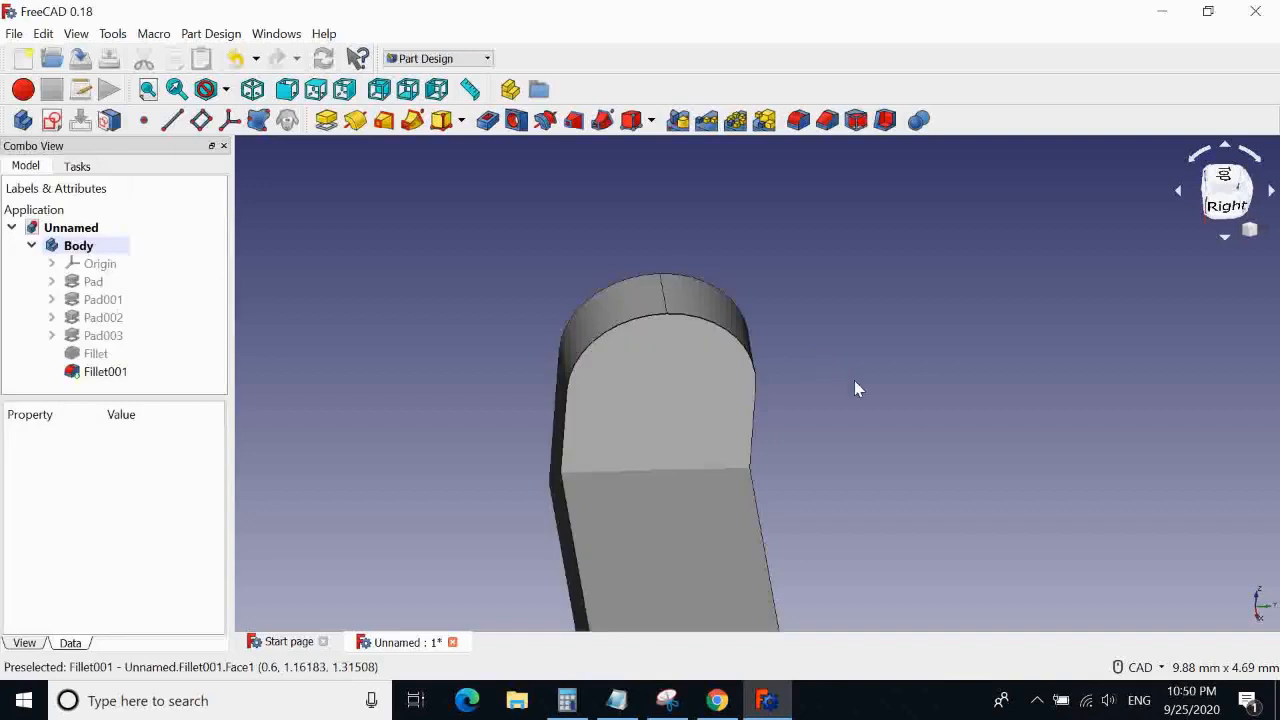
Undo the second fillet on the upright plate's rear top corner
middle_click_drag(854, 386, 794, 294)
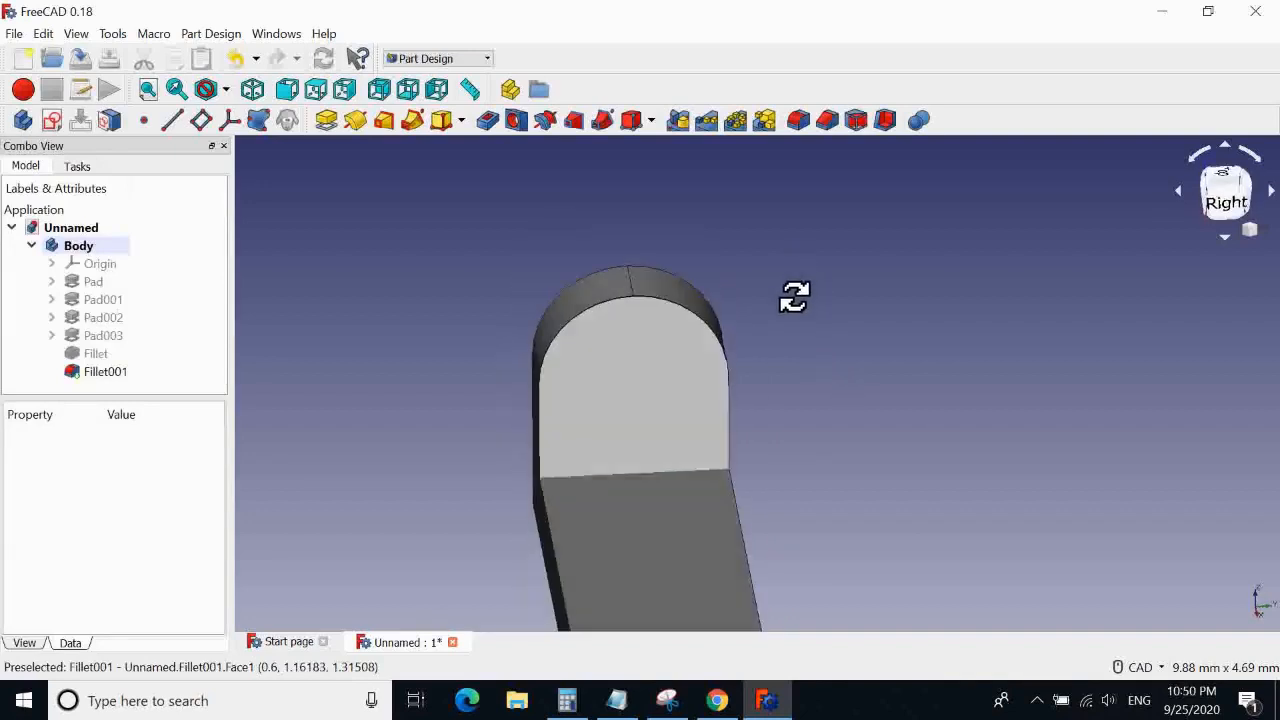
left_click(245, 61)
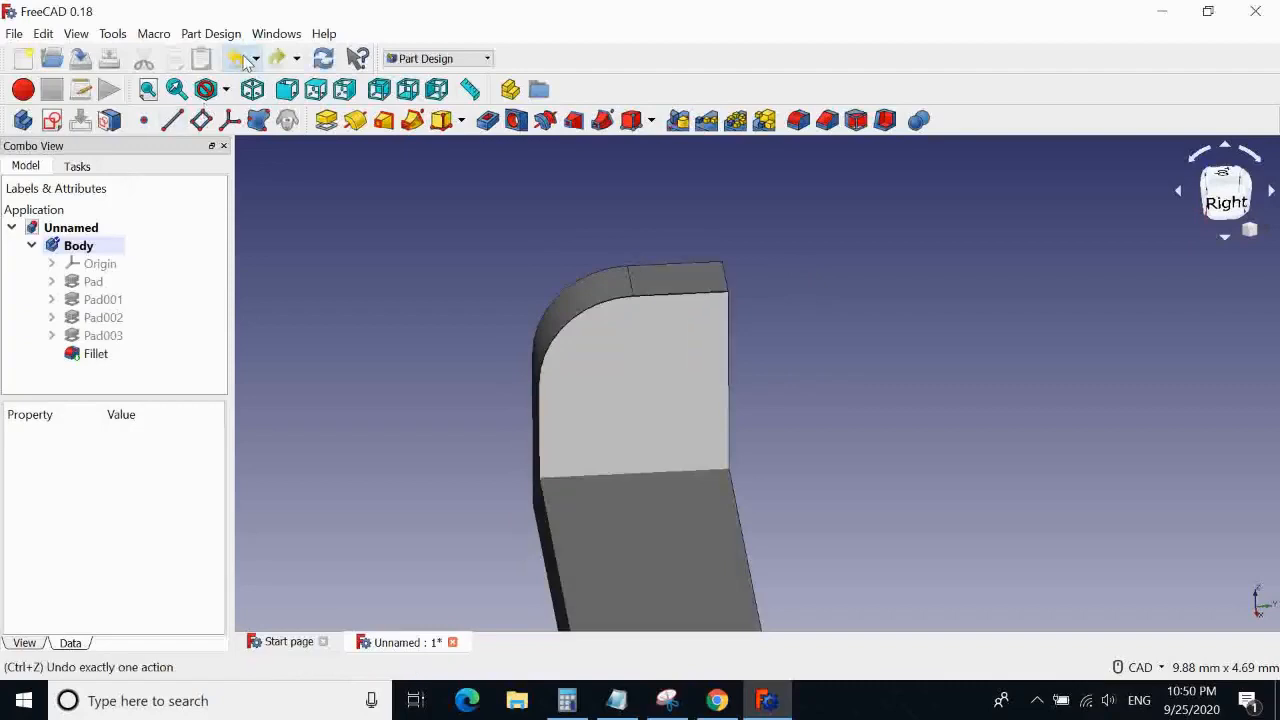
middle_click_drag(500, 200, 640, 243)
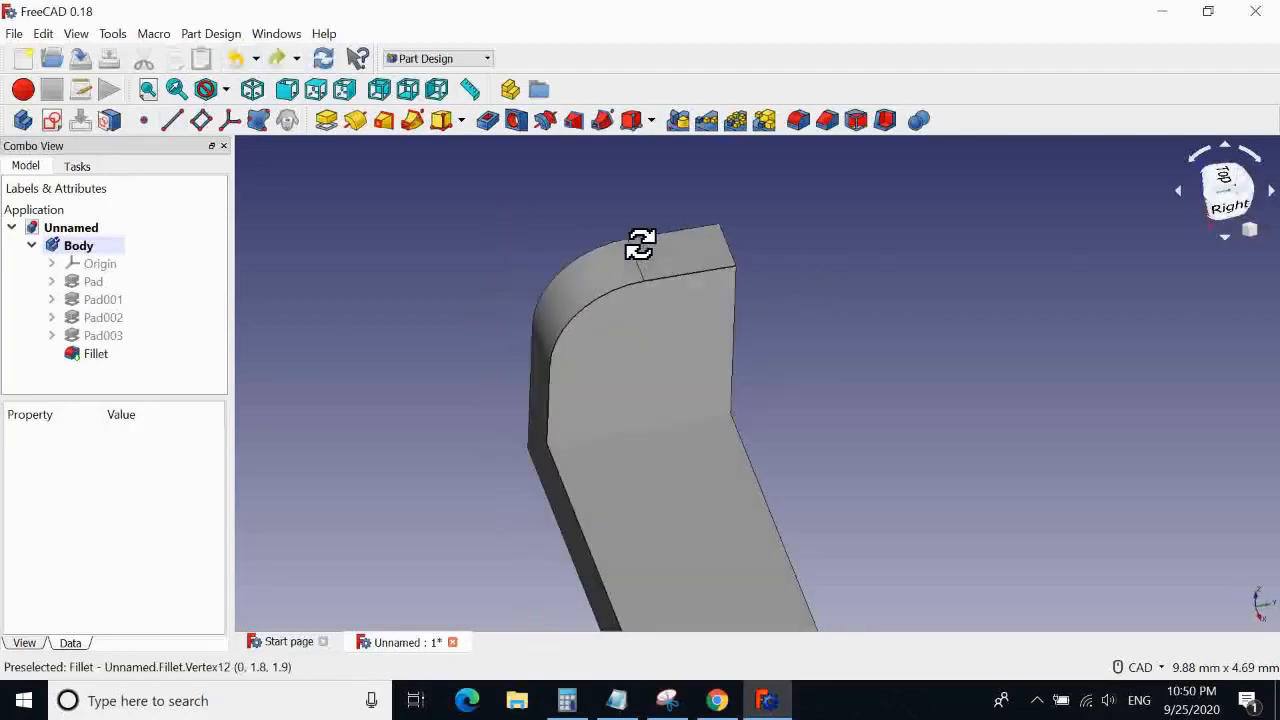
Review the annotated snip in Snipping Tool, and read the failed-fillet forum thread and the geometric modeling kernel glossary entry in Chrome
left_click(667, 700)
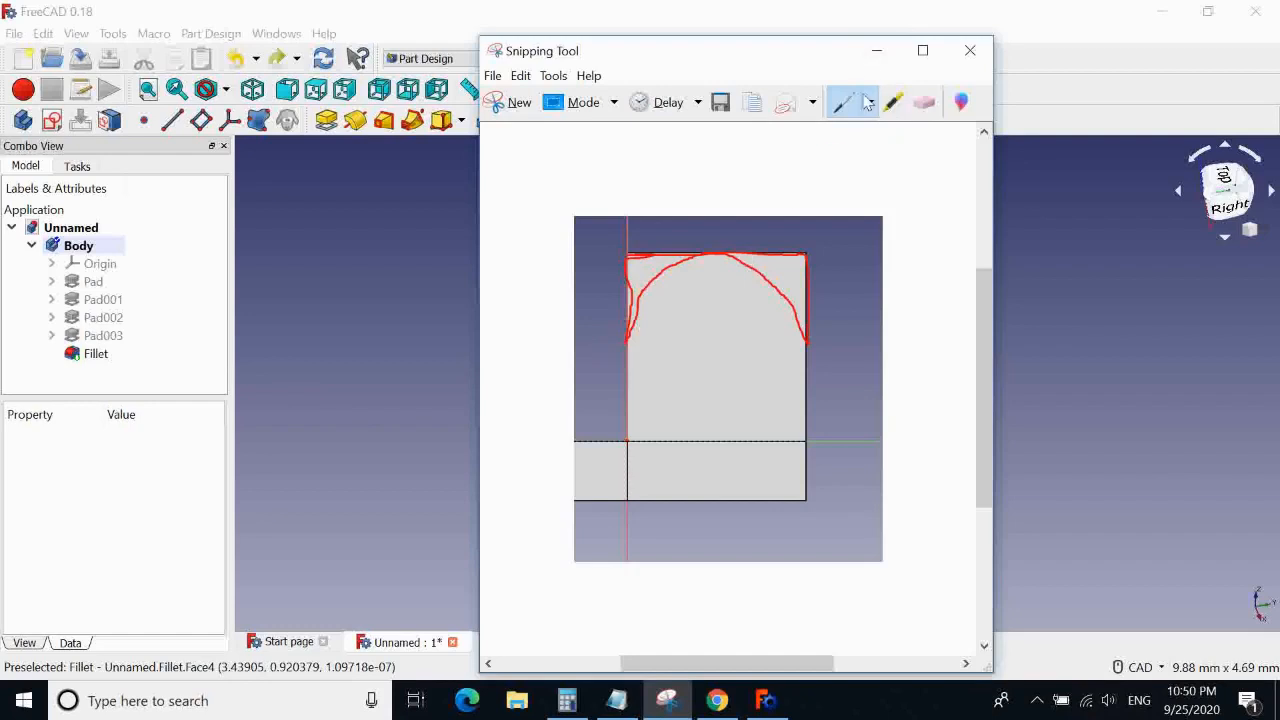
key("alt+Tab")
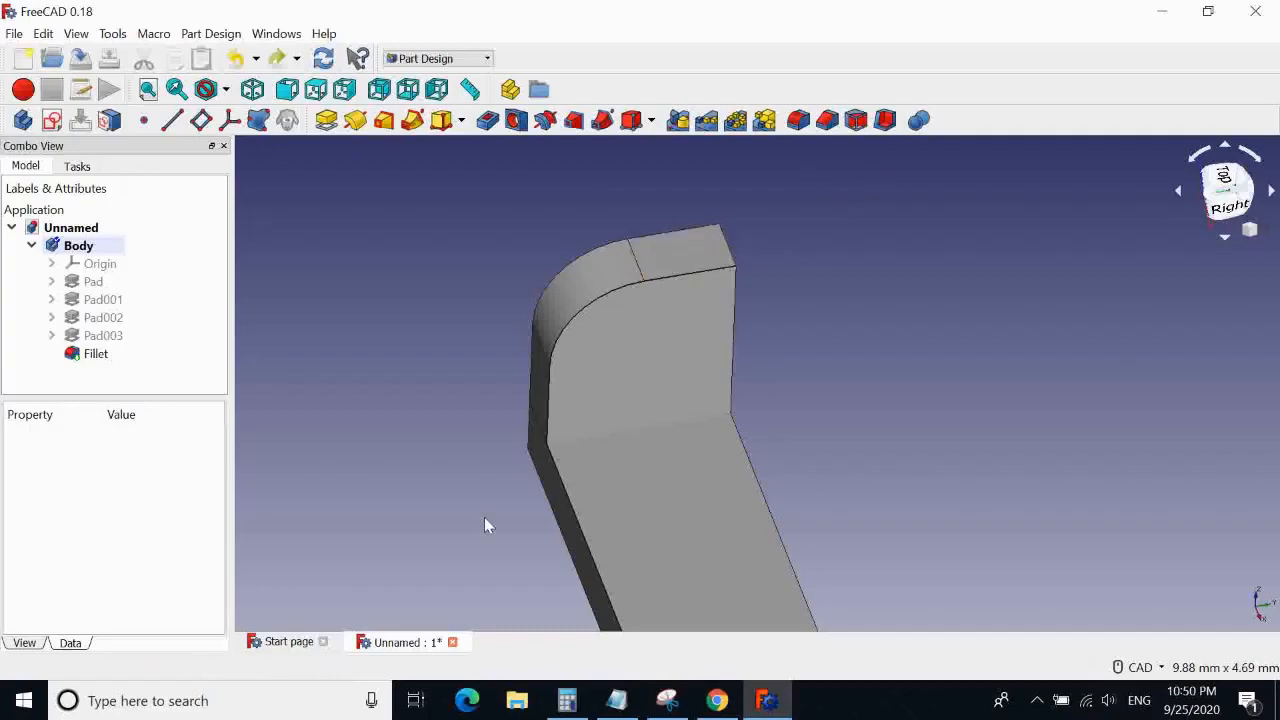
left_click(716, 699)
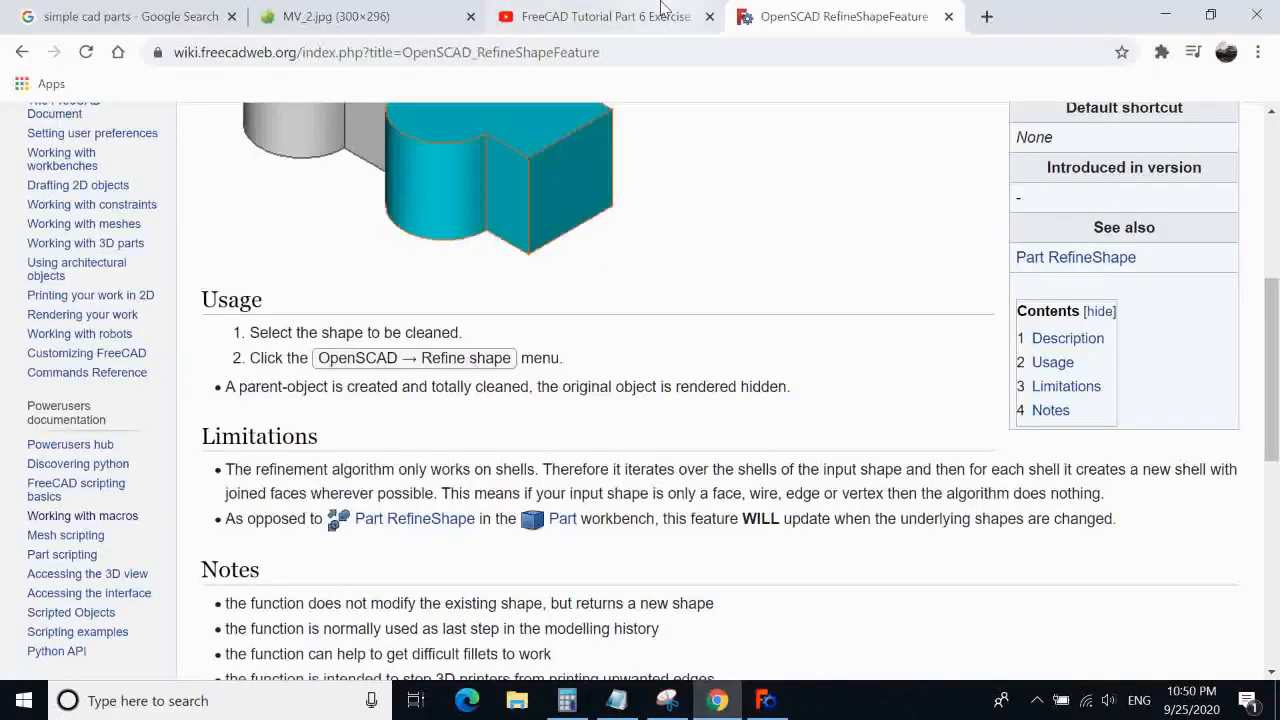
key("alt+Left")
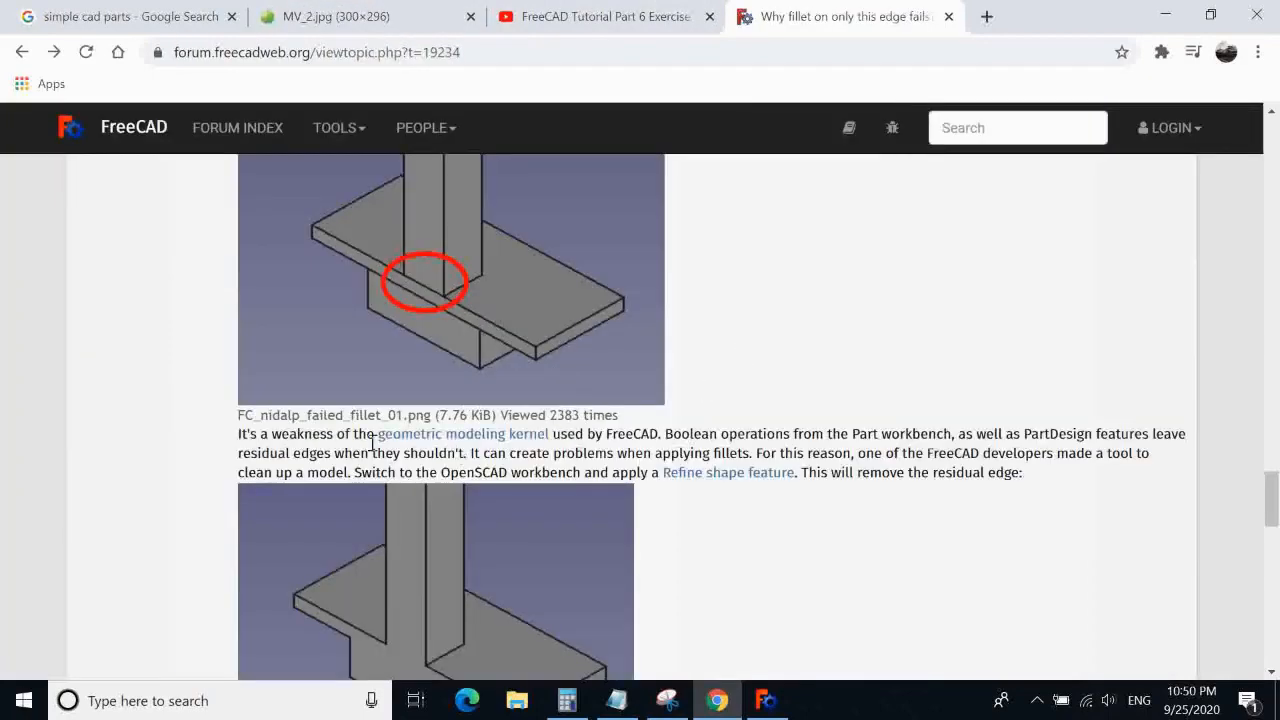
middle_click(500, 447)
left_click(960, 22)
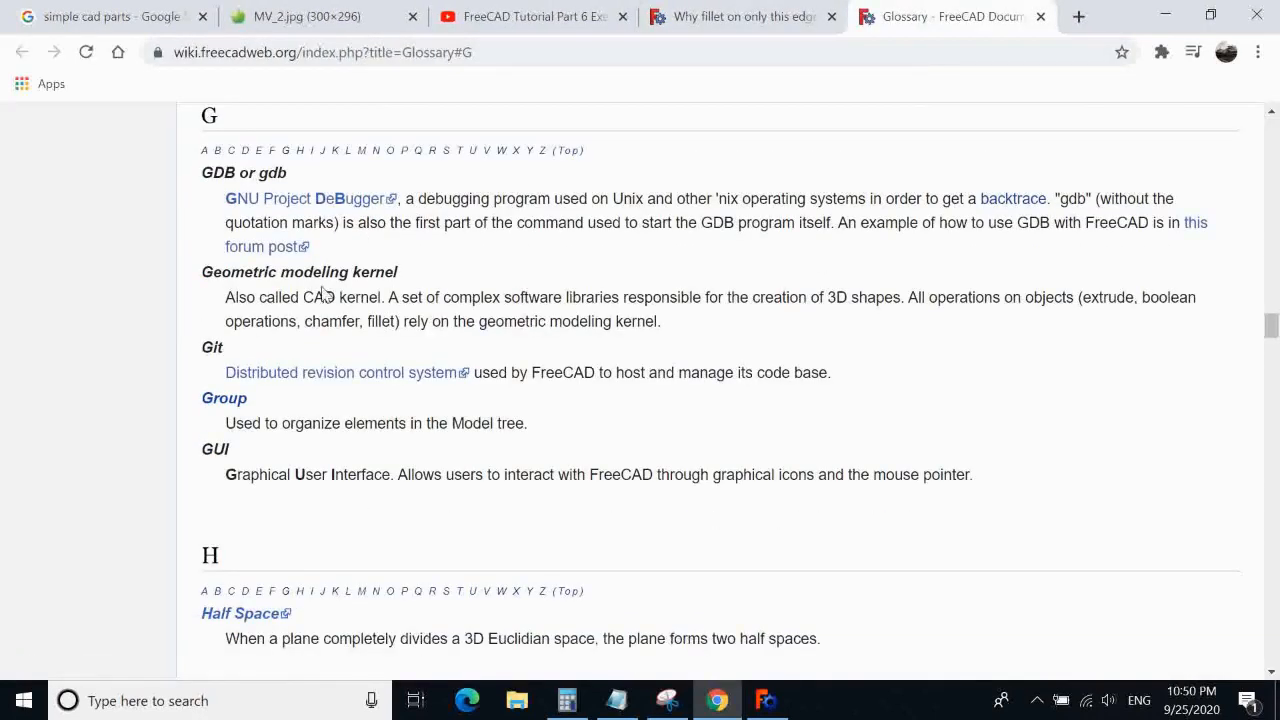
left_click_drag(705, 297, 904, 298)
left_click(865, 319)
left_click(1040, 16)
left_click(1165, 8)
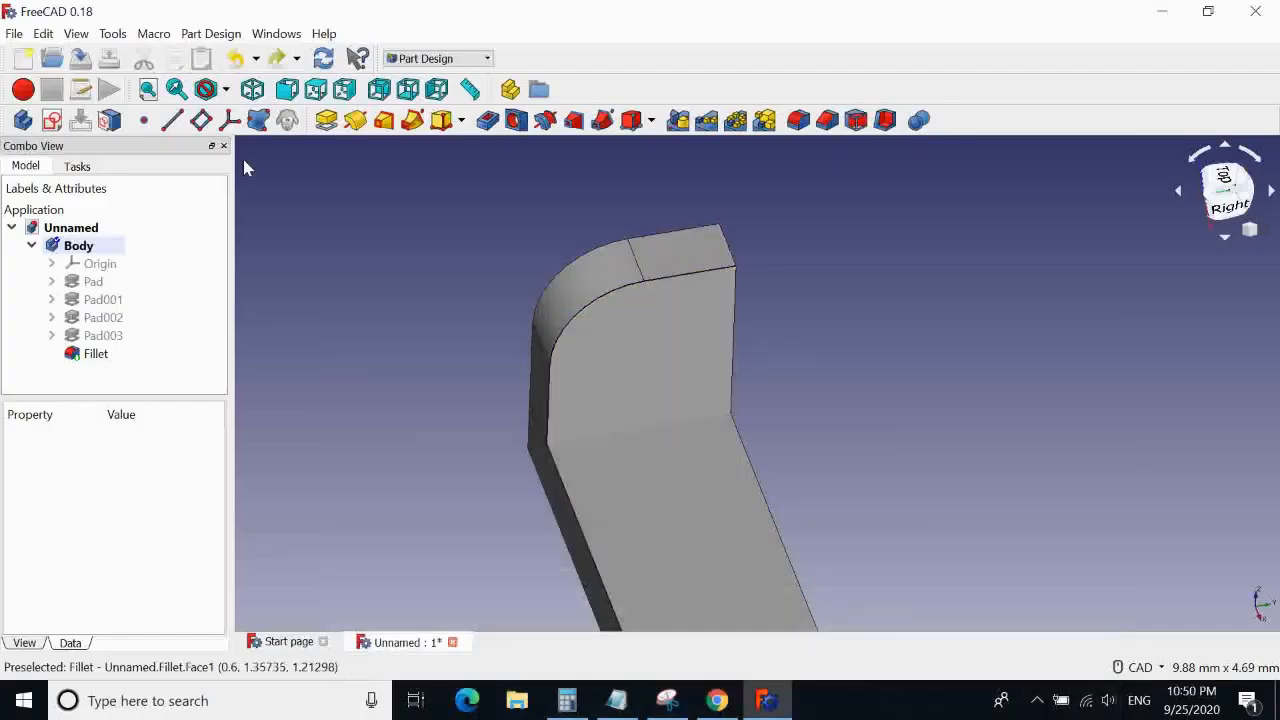
Fillet the rear top corner edge of the upright plate with a 0.89999 mm radius
left_click(731, 246)
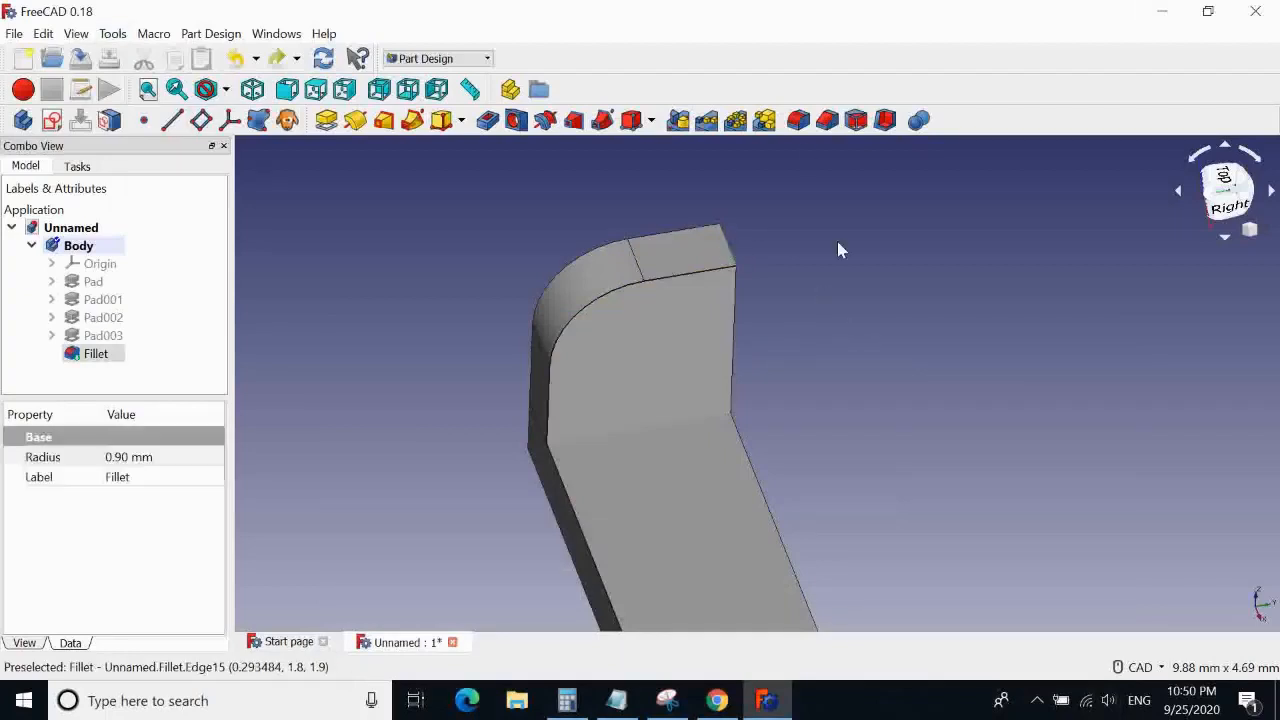
left_click(797, 120)
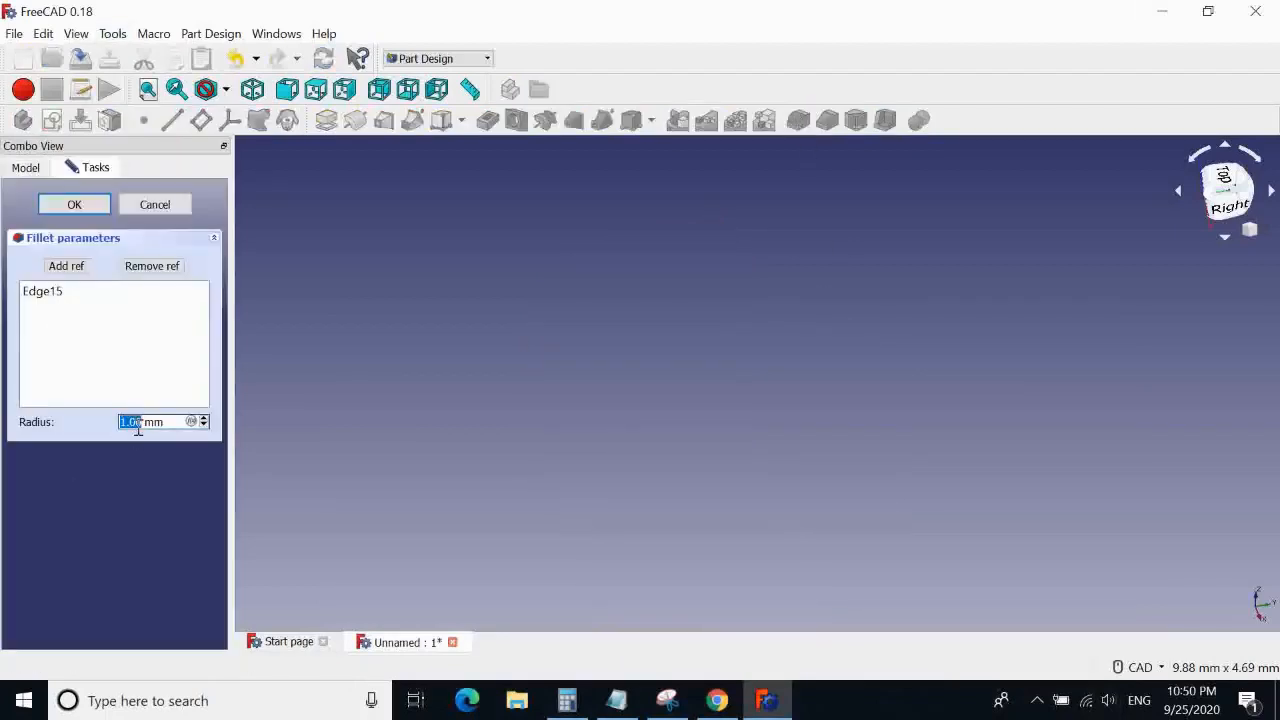
left_click(139, 422)
type("0.8")
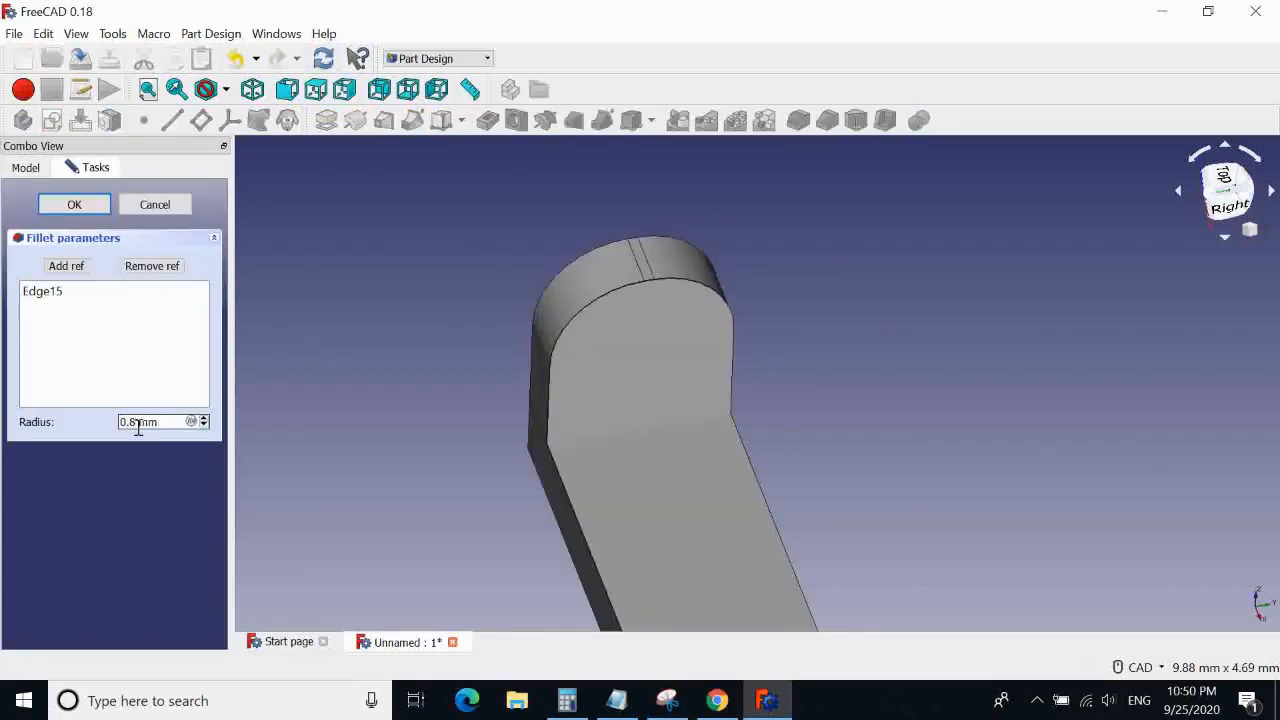
type("9999")
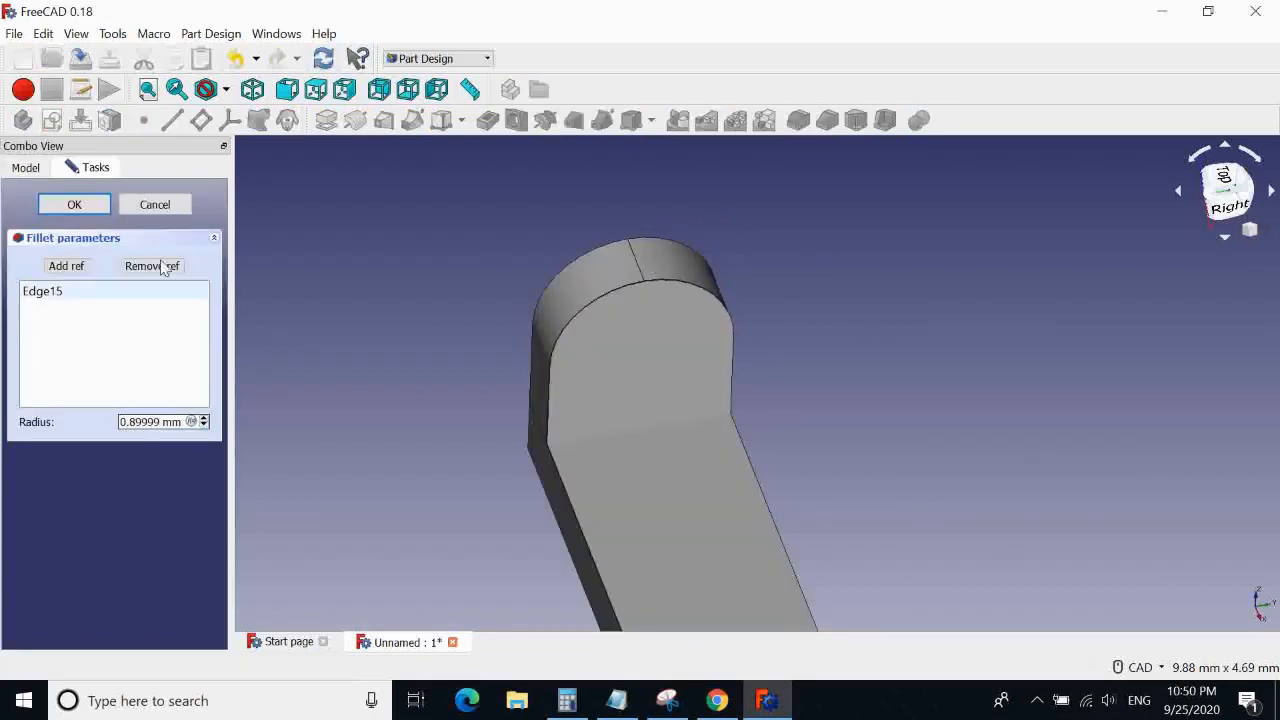
left_click(74, 204)
Examine the upright plate's rounded top and the whole bracket from several angles
middle_click_drag(869, 358, 745, 300)
scroll(603, 386, "down", 8)
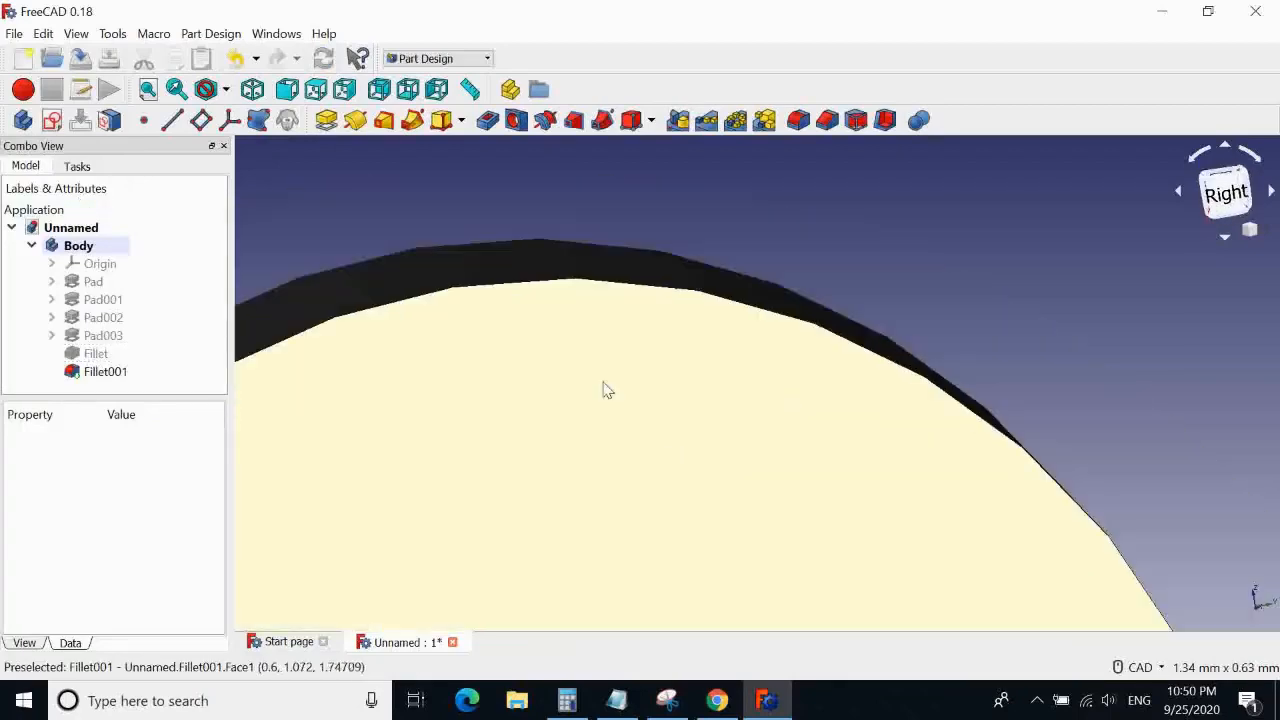
middle_click_drag(531, 305, 726, 288)
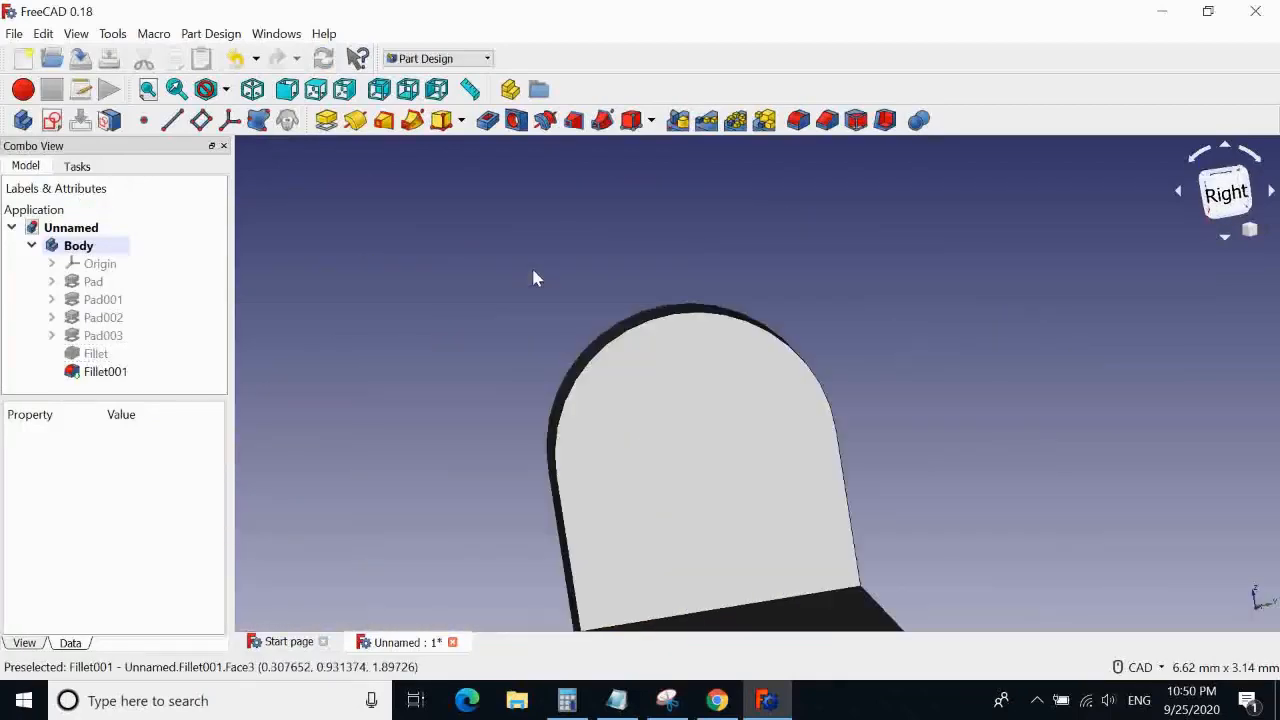
middle_click_drag(532, 269, 597, 294)
middle_click_drag(800, 374, 703, 303)
scroll(918, 337, "down", 4)
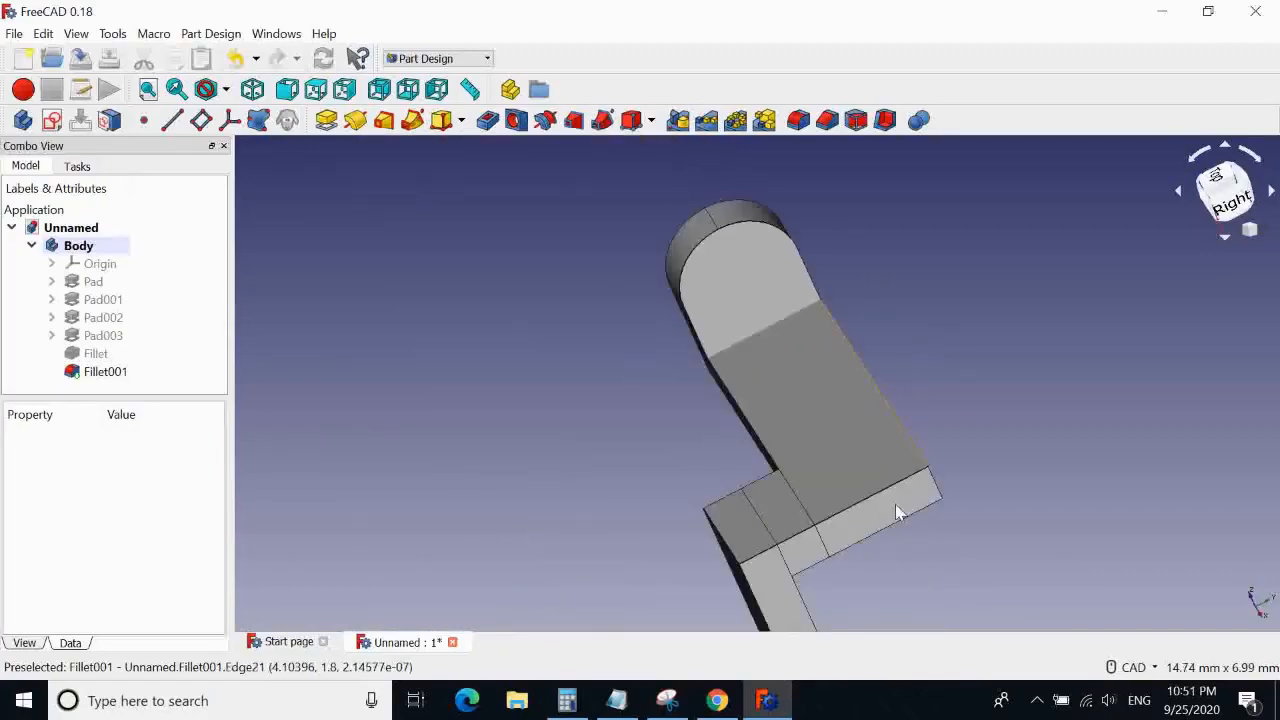
middle_click_drag(895, 504, 961, 352)
middle_click_drag(582, 392, 811, 368)
Check the upright plate's hole dimensions in the online drawing and start a new sketch on the plate's inner face
left_click(790, 287)
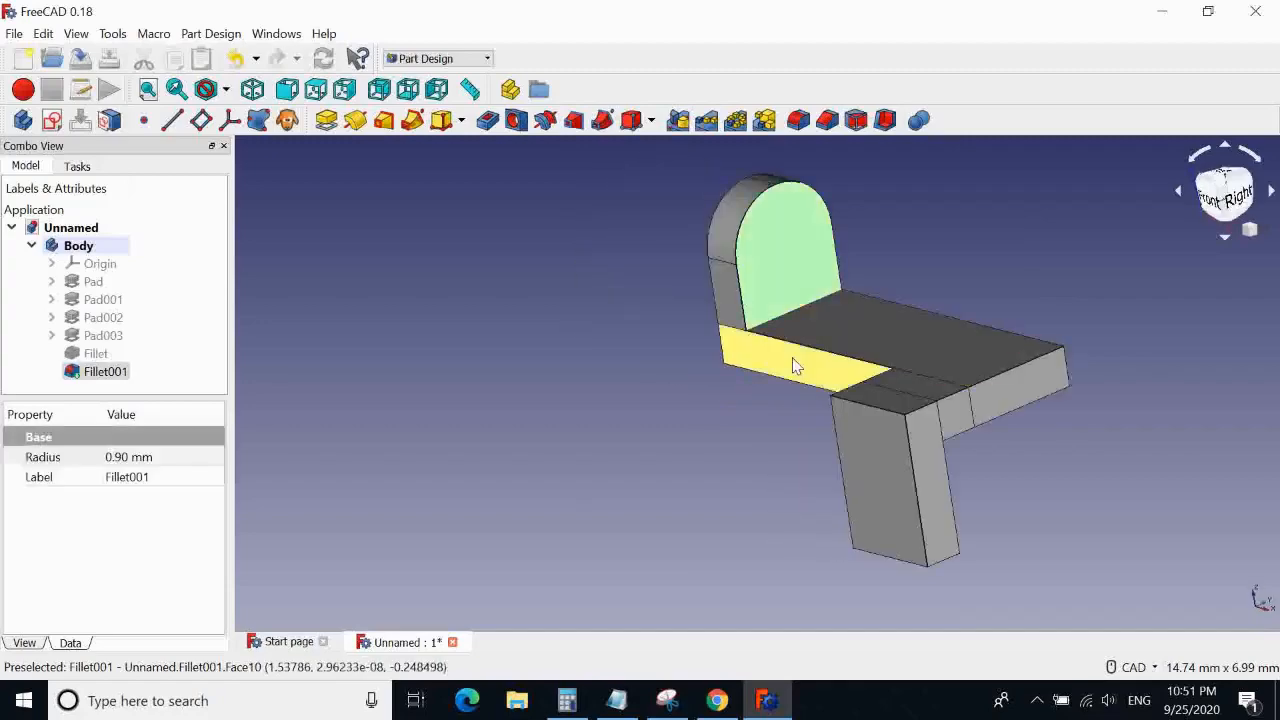
left_click(720, 705)
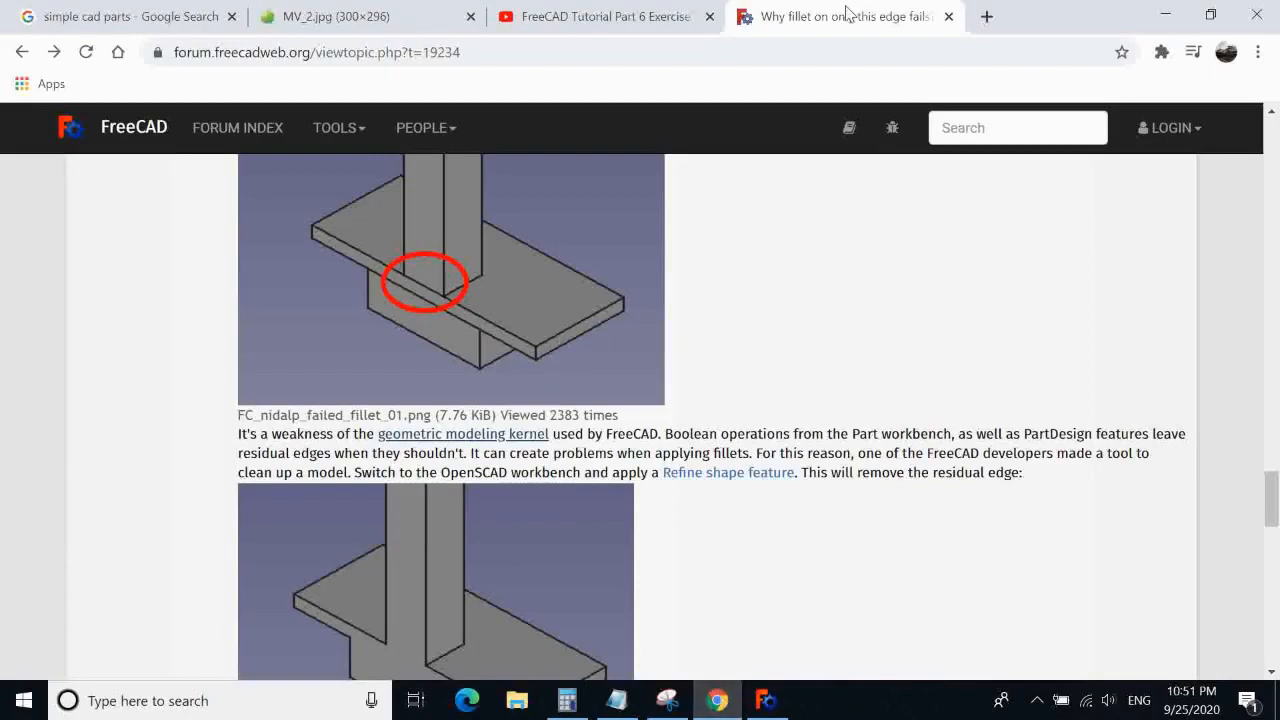
middle_click(848, 14)
left_click(428, 18)
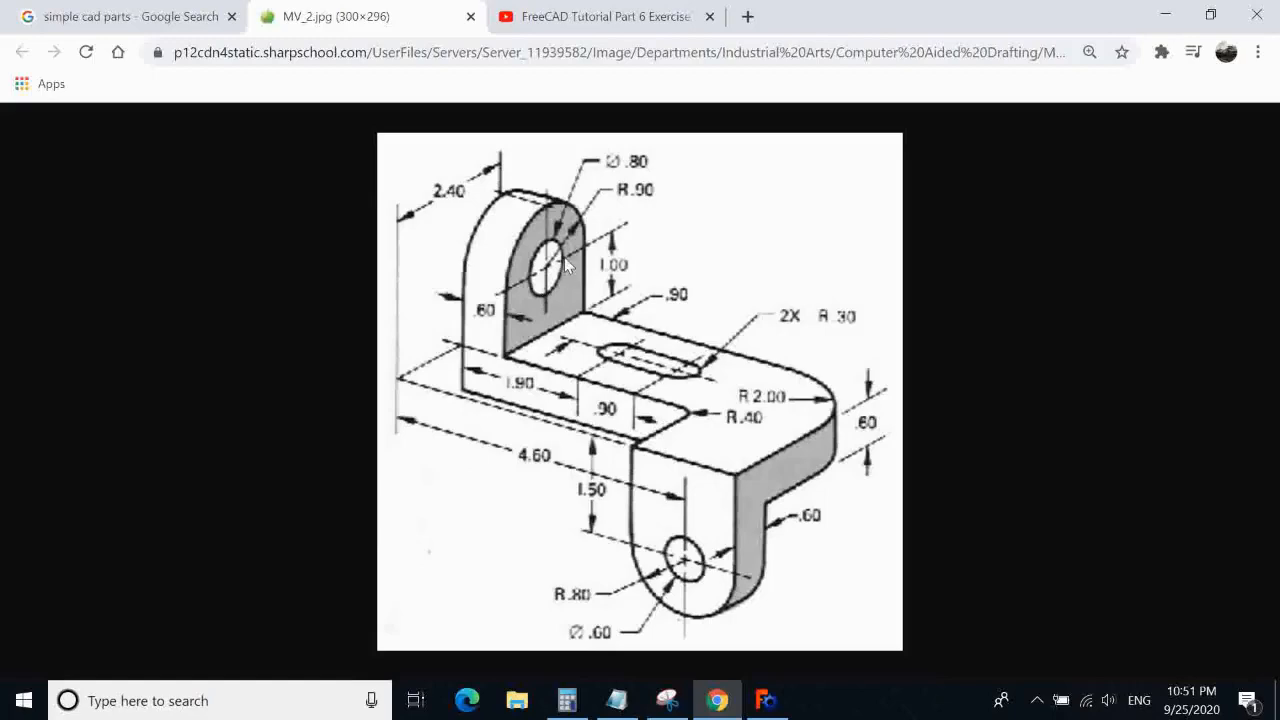
left_click(1165, 15)
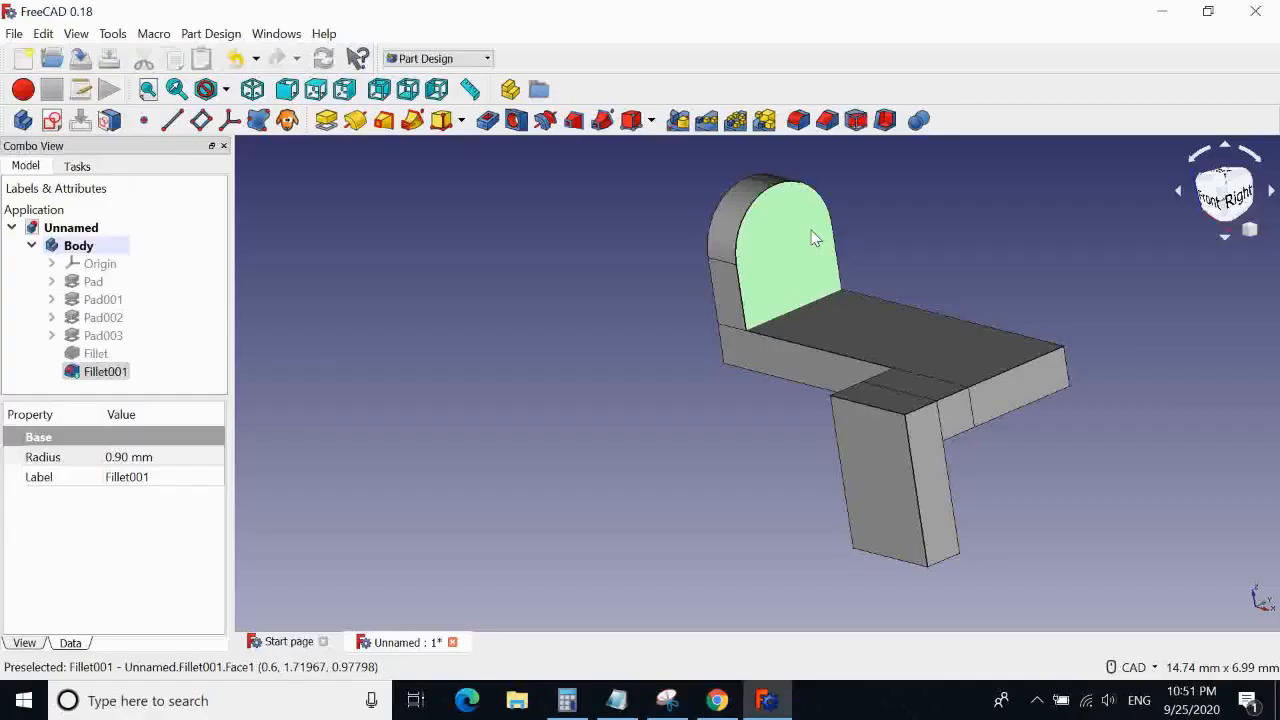
left_click(53, 122)
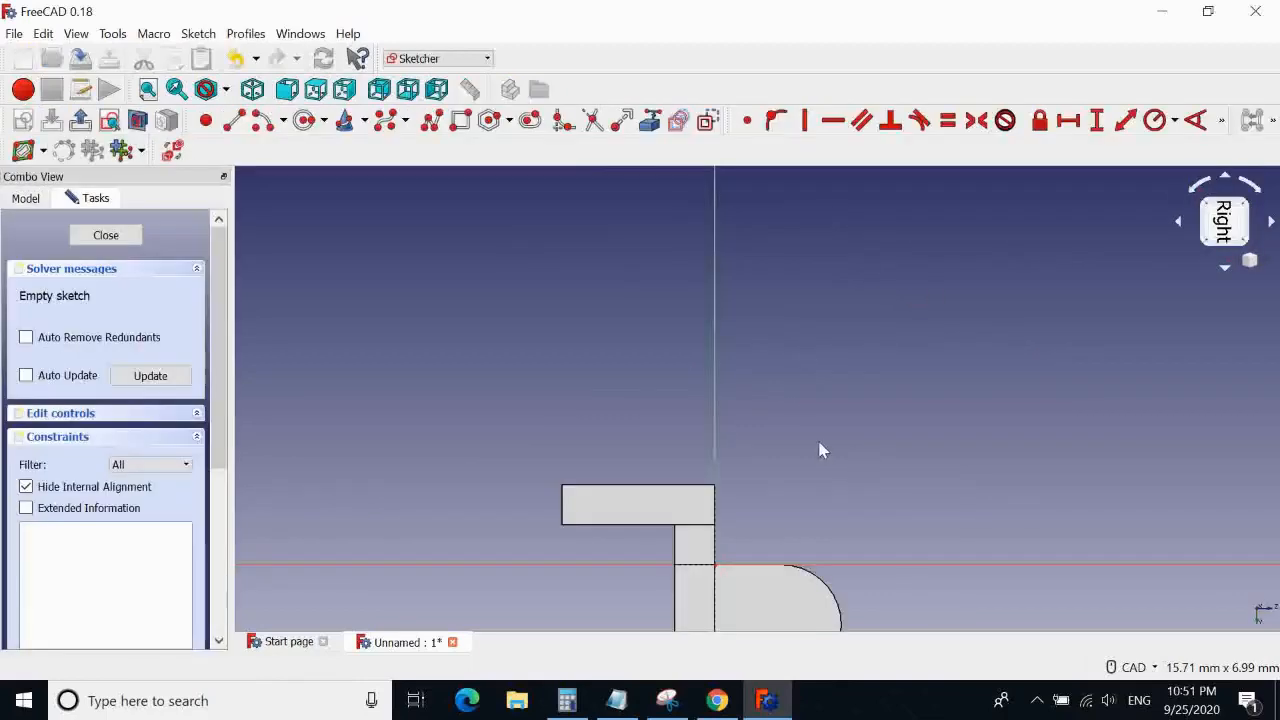
Turn the sketch view upright and sketch a circle inside the plate's rounded end, centred about 0.88 mm from its straight side edge
left_click(1225, 228)
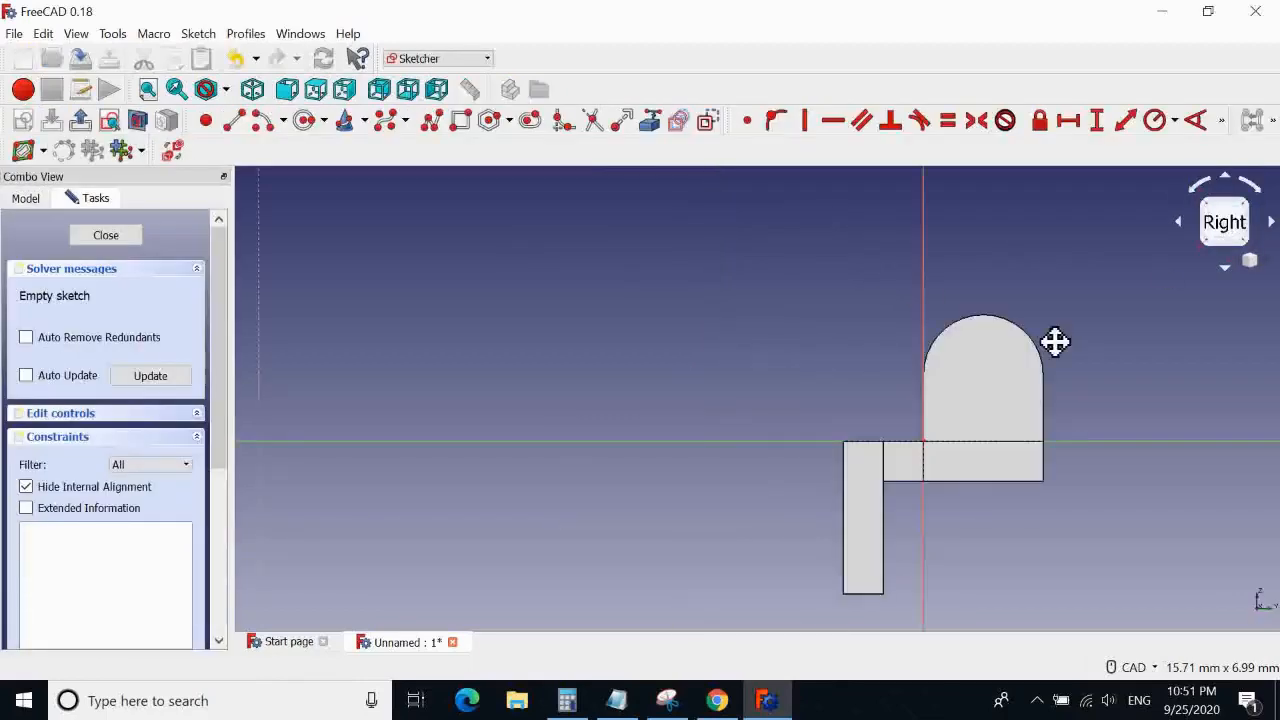
middle_click_drag(1055, 342, 943, 403)
scroll(783, 345, "up", 5)
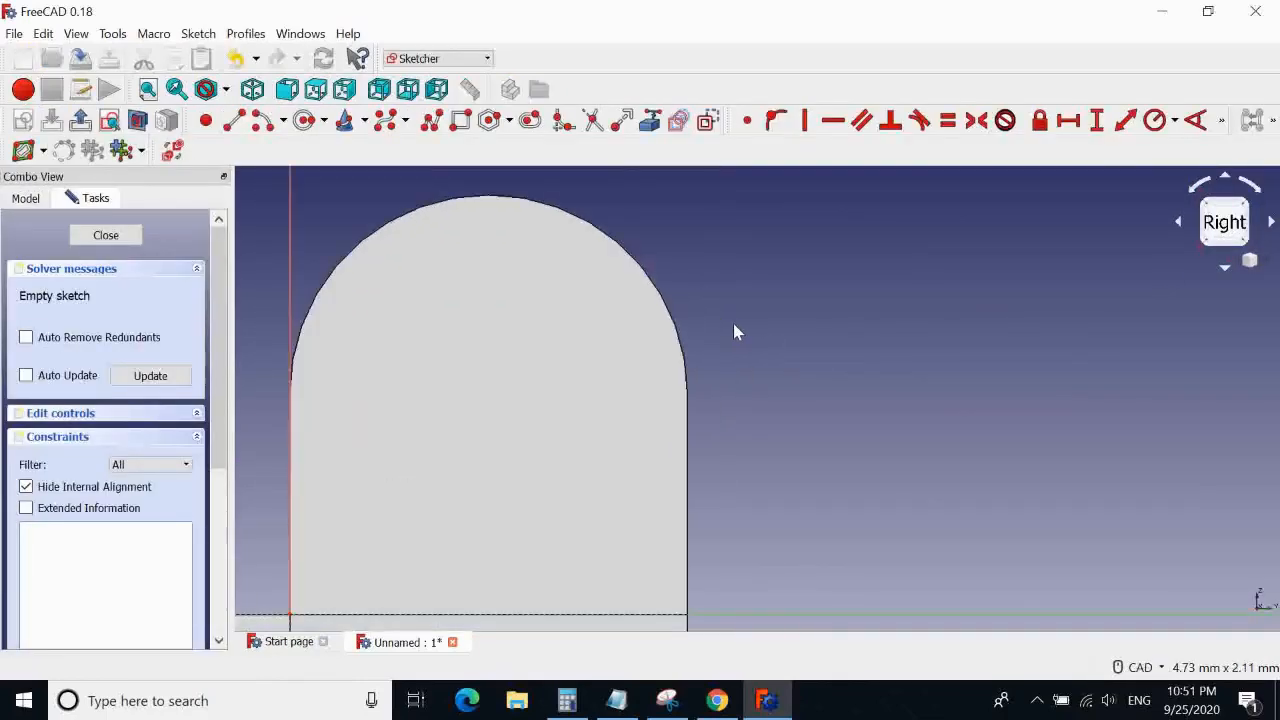
mouse_move(733, 323)
middle_mouse_down()
mouse_move(876, 267)
mouse_move(963, 322)
middle_mouse_up()
scroll(877, 267, "down", 2)
scroll(877, 267, "up", 4)
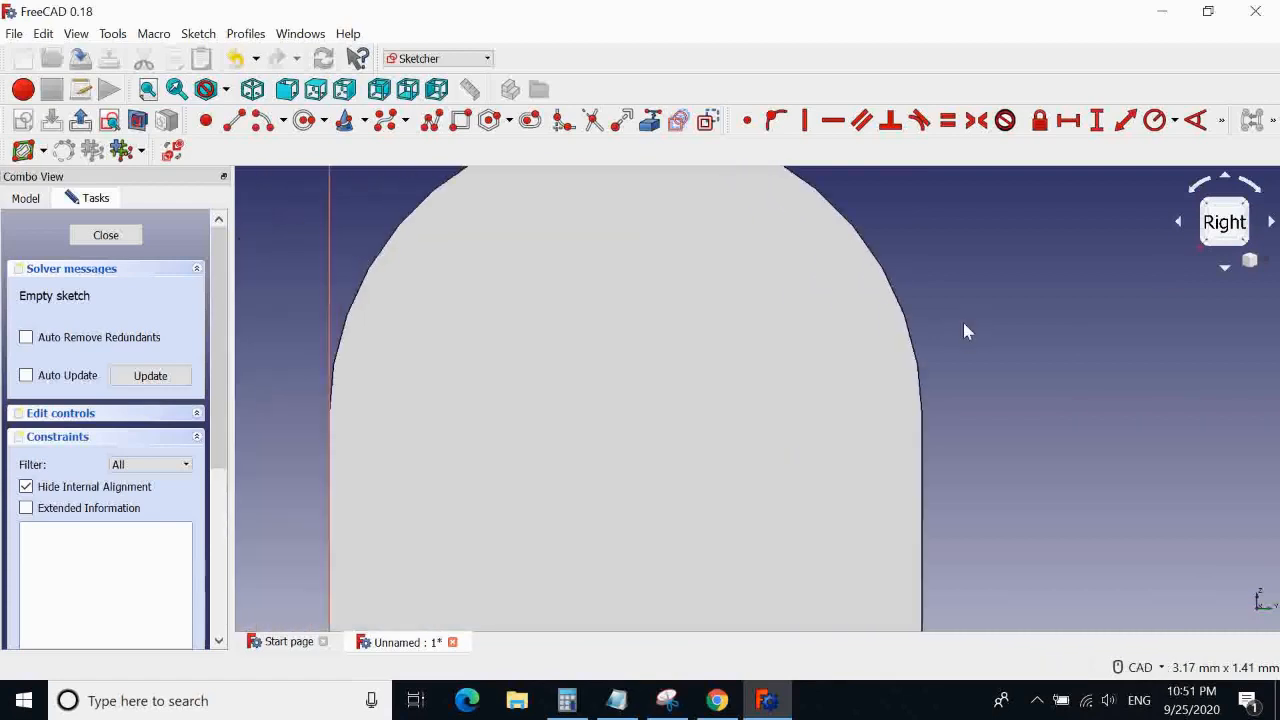
scroll(965, 323, "down", 2)
middle_click_drag(949, 236, 949, 260)
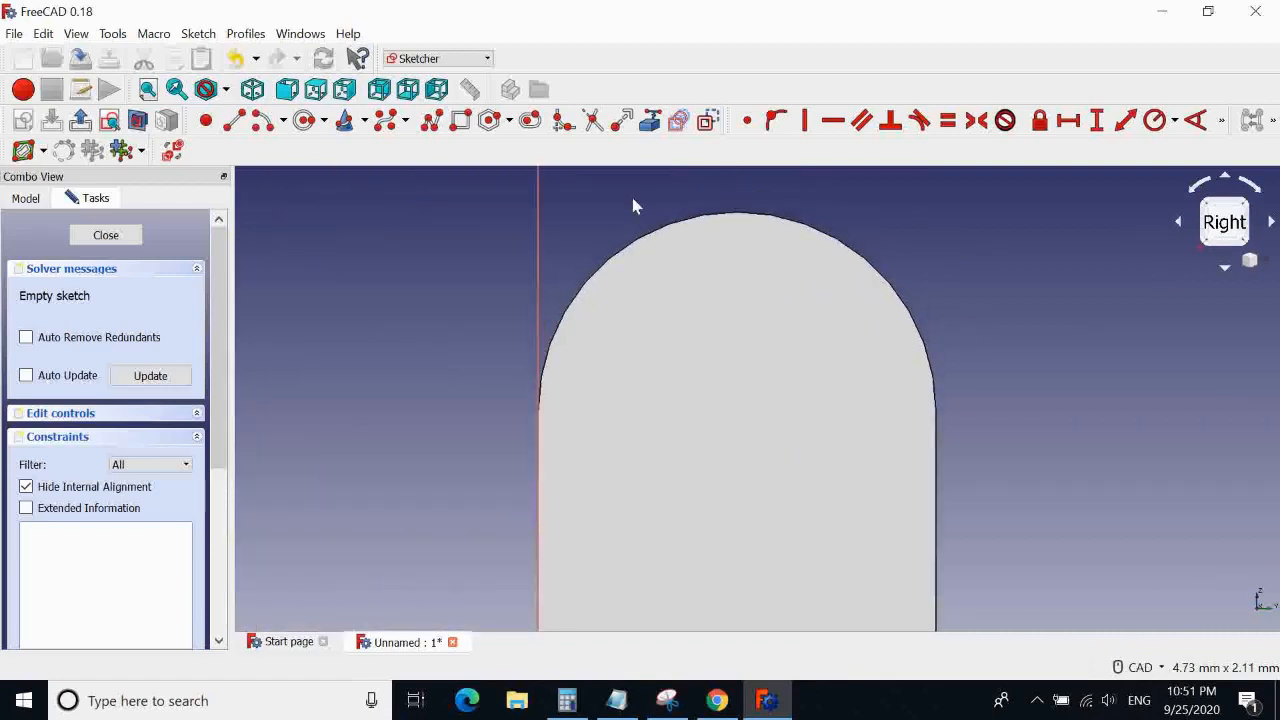
left_click(304, 120)
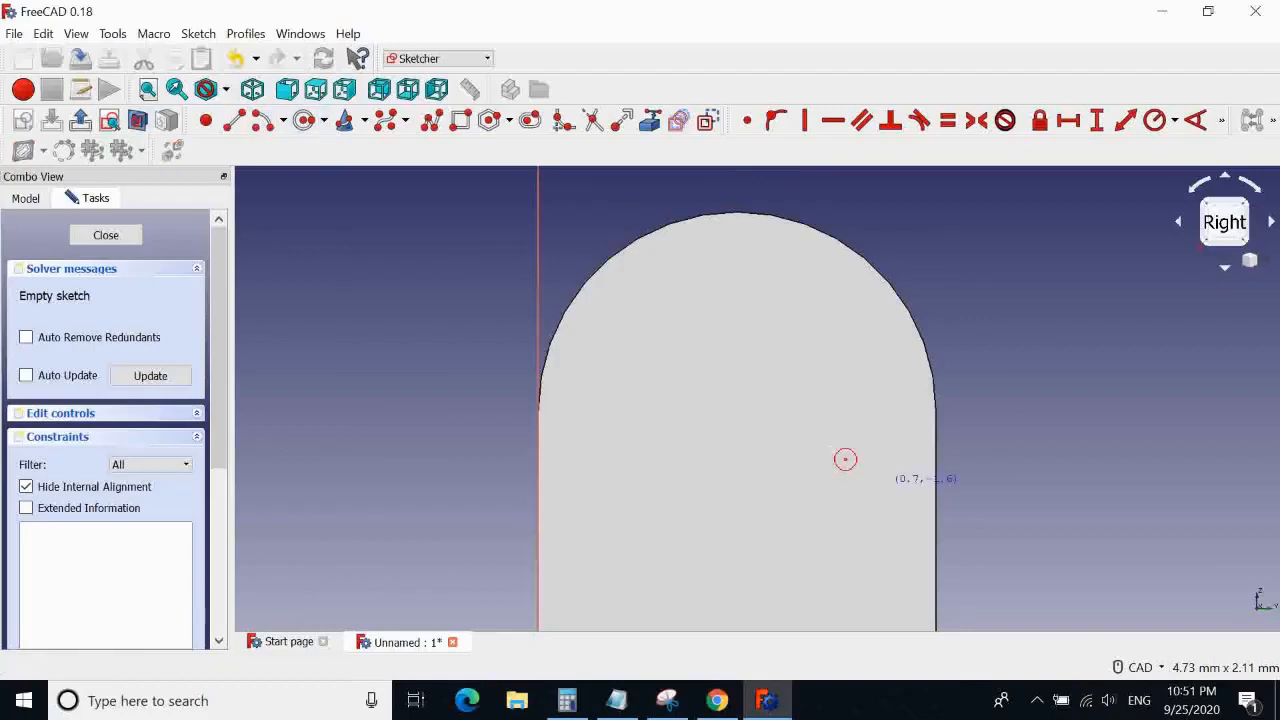
left_click(733, 414)
left_click(818, 437)
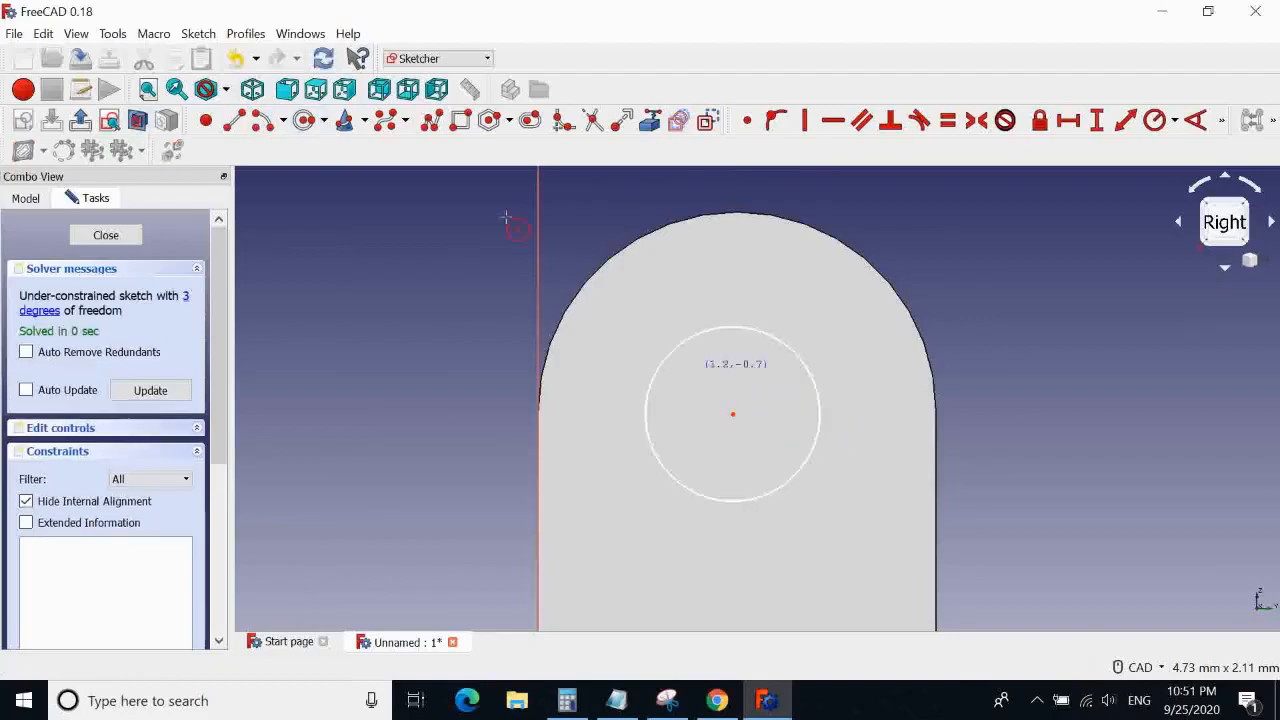
Link the plate's straight side edge on the sketch axis into the sketch as external reference geometry
left_click(650, 120)
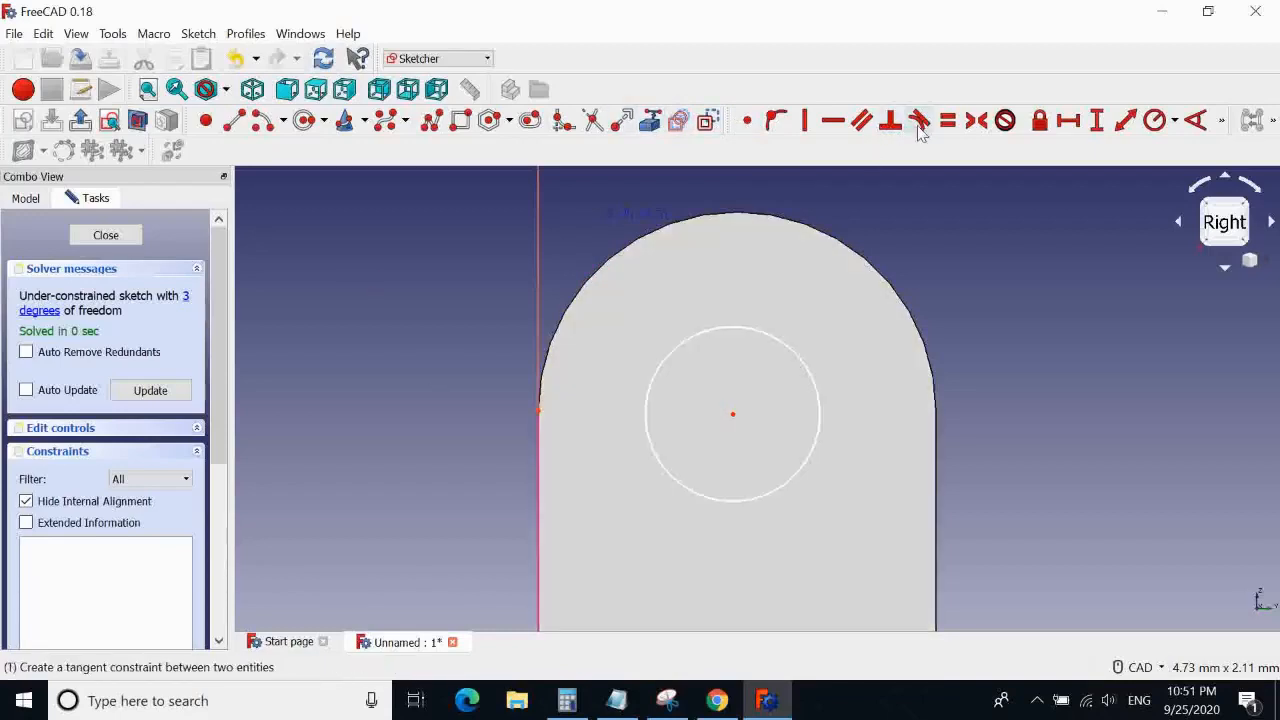
left_click(748, 122)
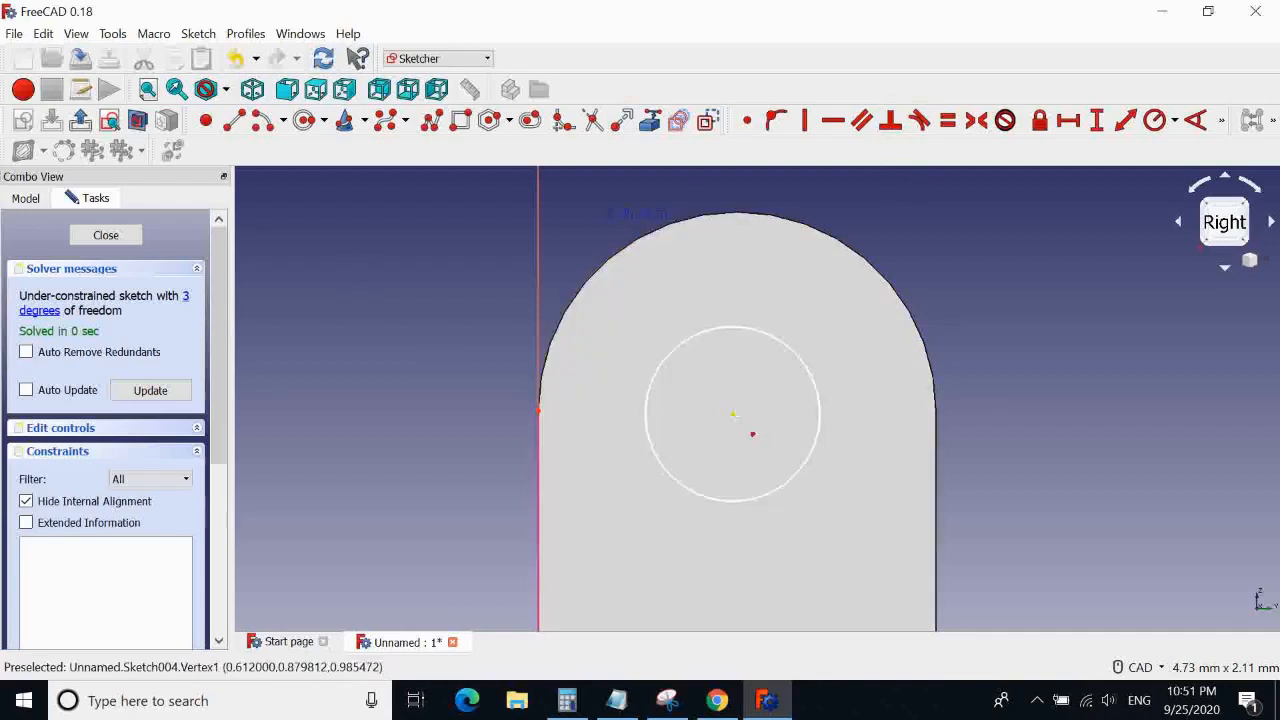
left_click(733, 414)
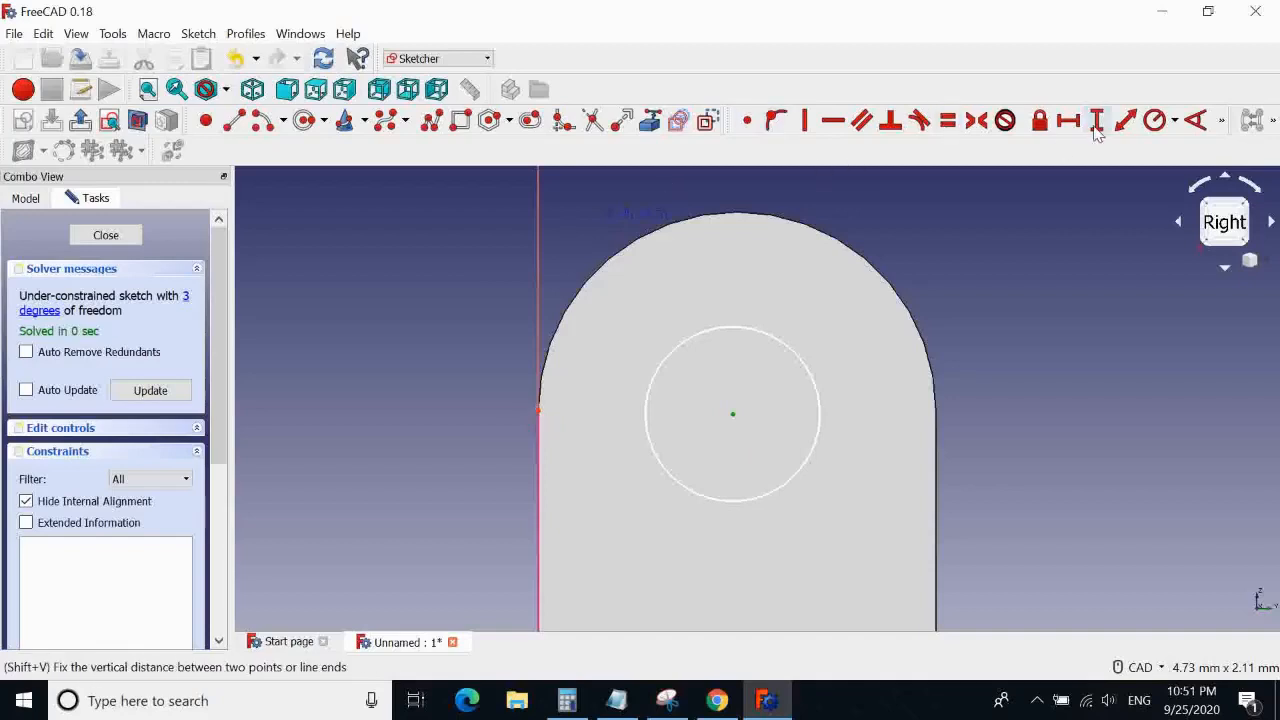
left_click(1096, 121)
left_click(706, 380)
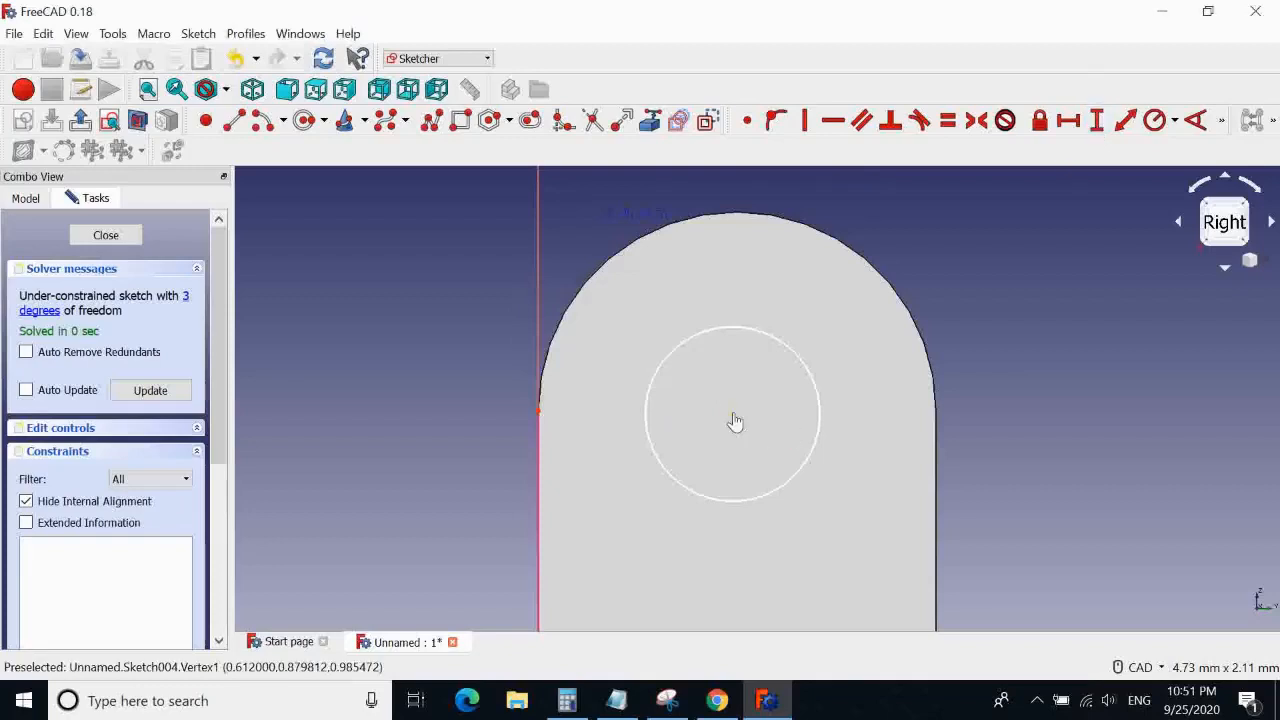
left_click(539, 410)
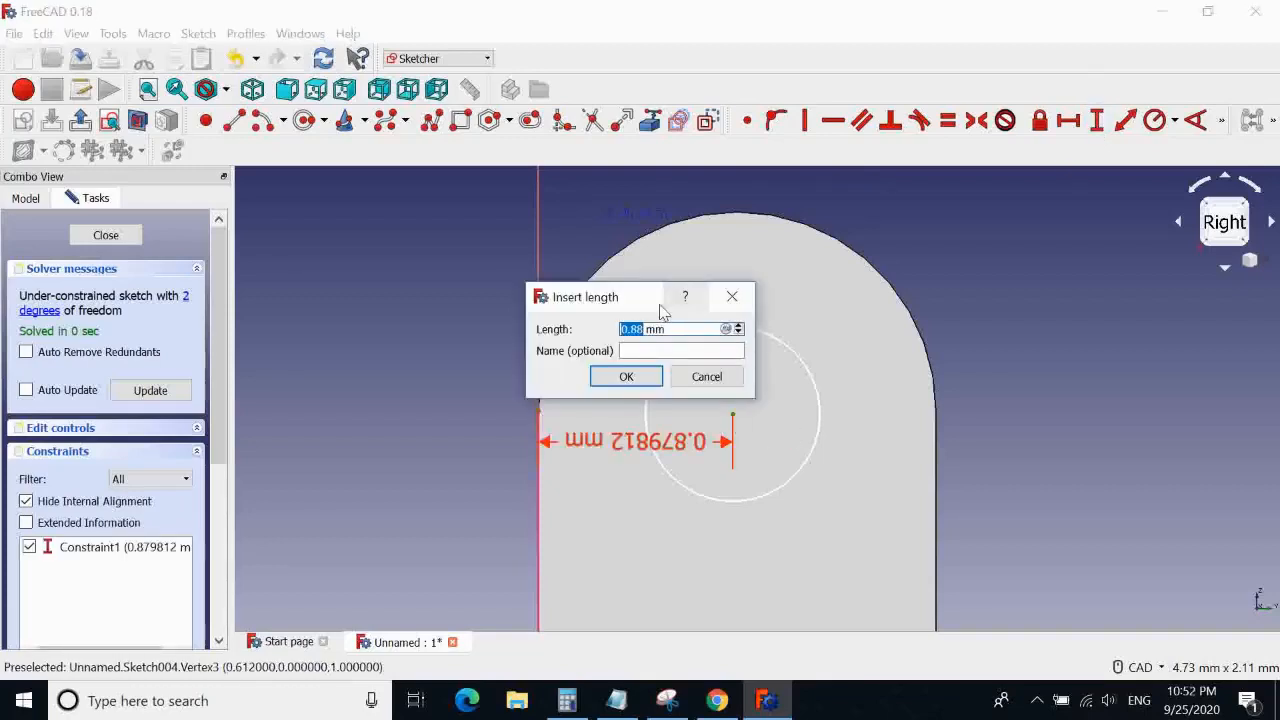
left_click(726, 384)
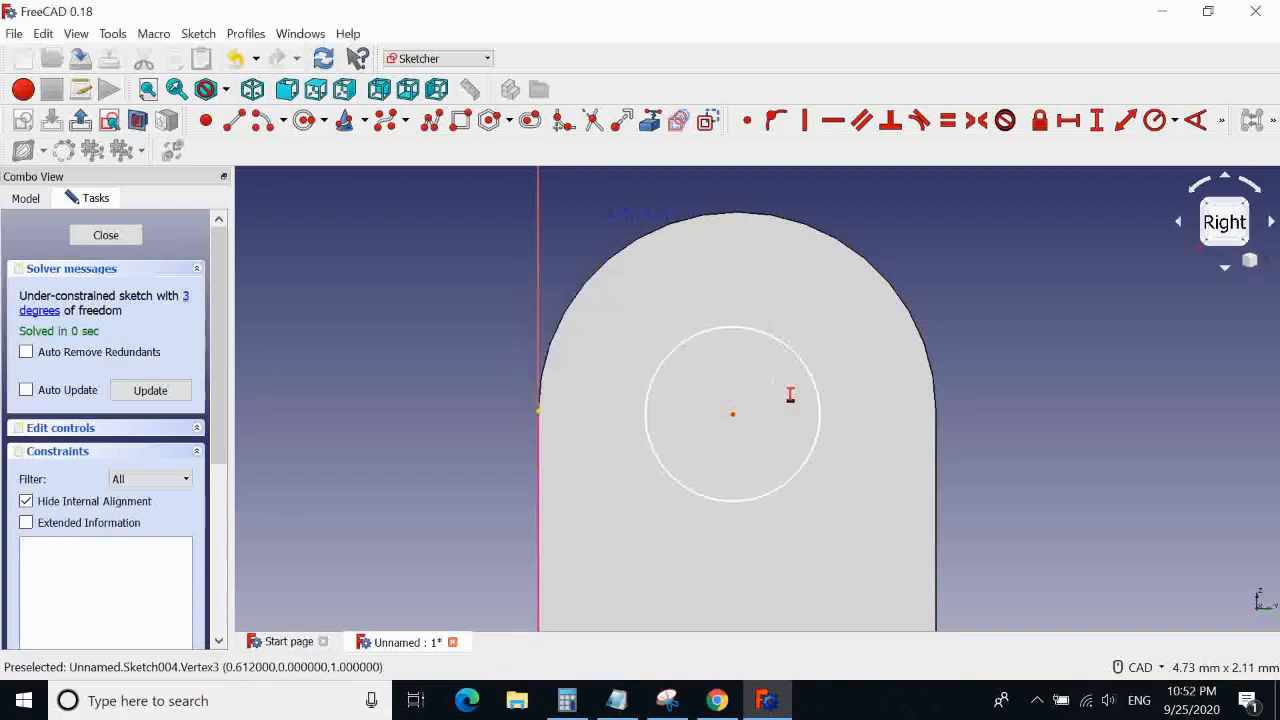
Try a 0 mm vertical distance constraint between the circle's centre and the reference edge's upper endpoint, and undo it
left_click(1096, 120)
left_click(732, 413)
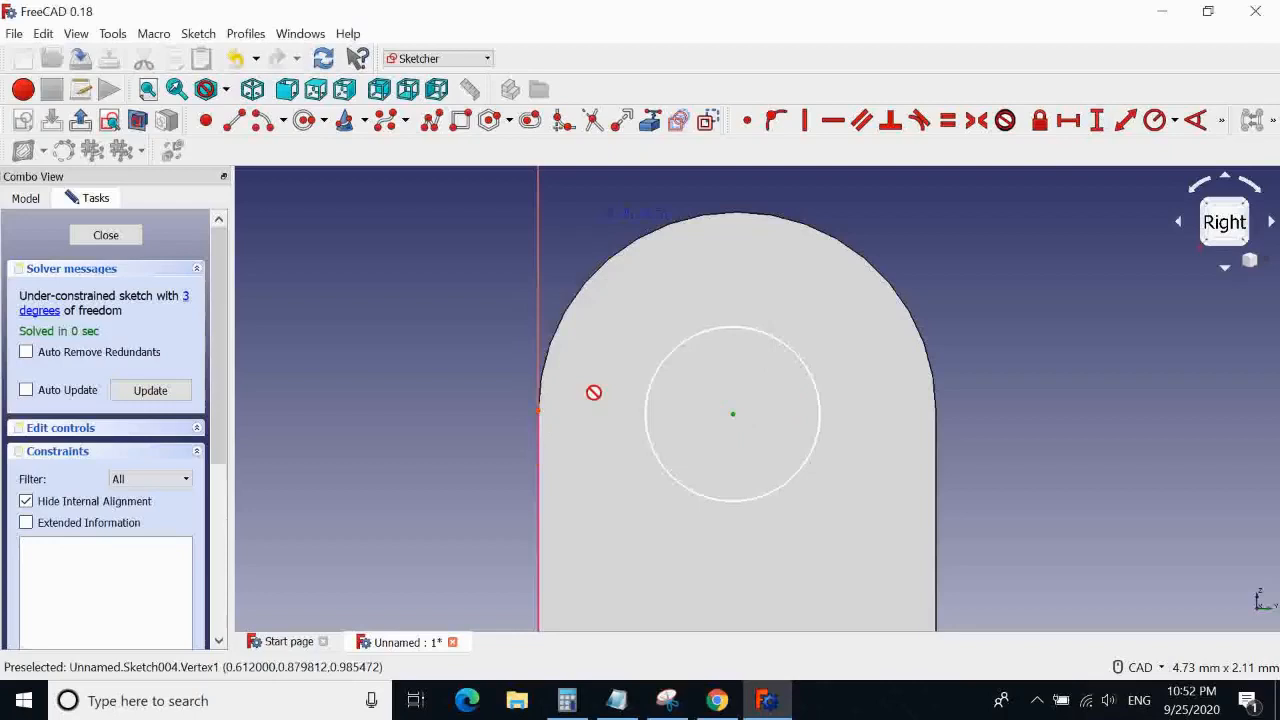
left_click(539, 411)
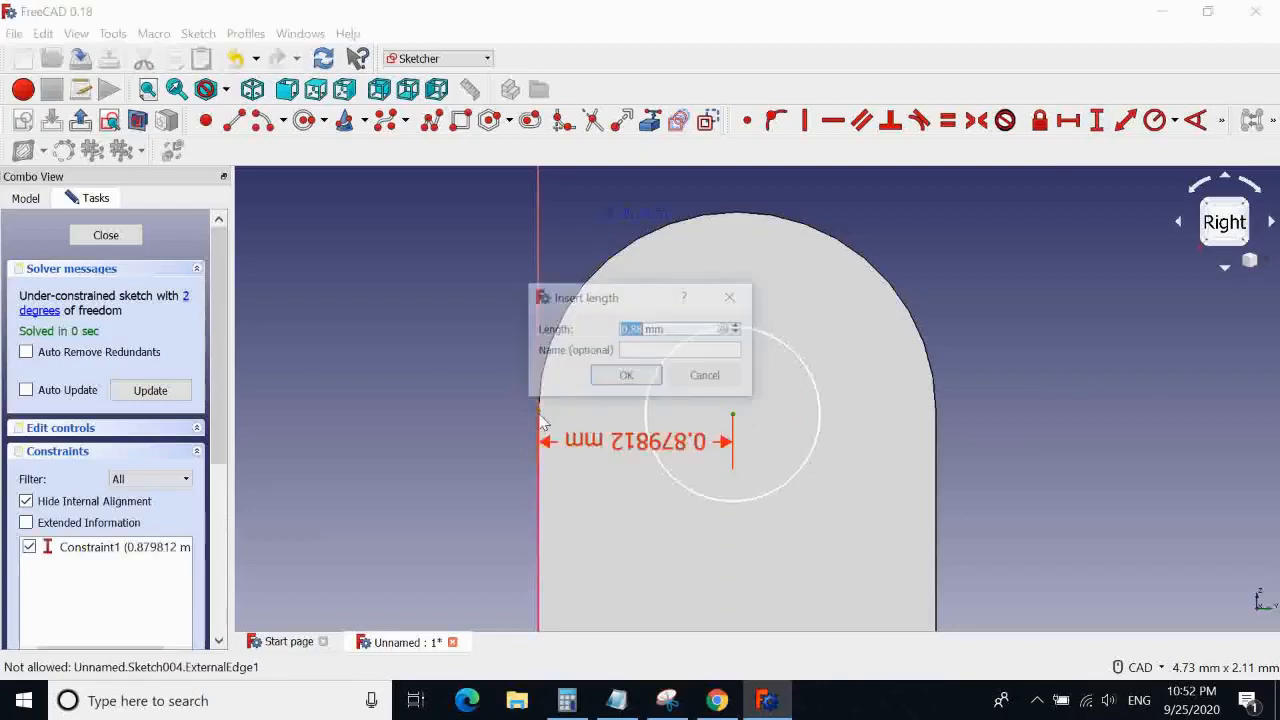
type("0")
left_click(626, 378)
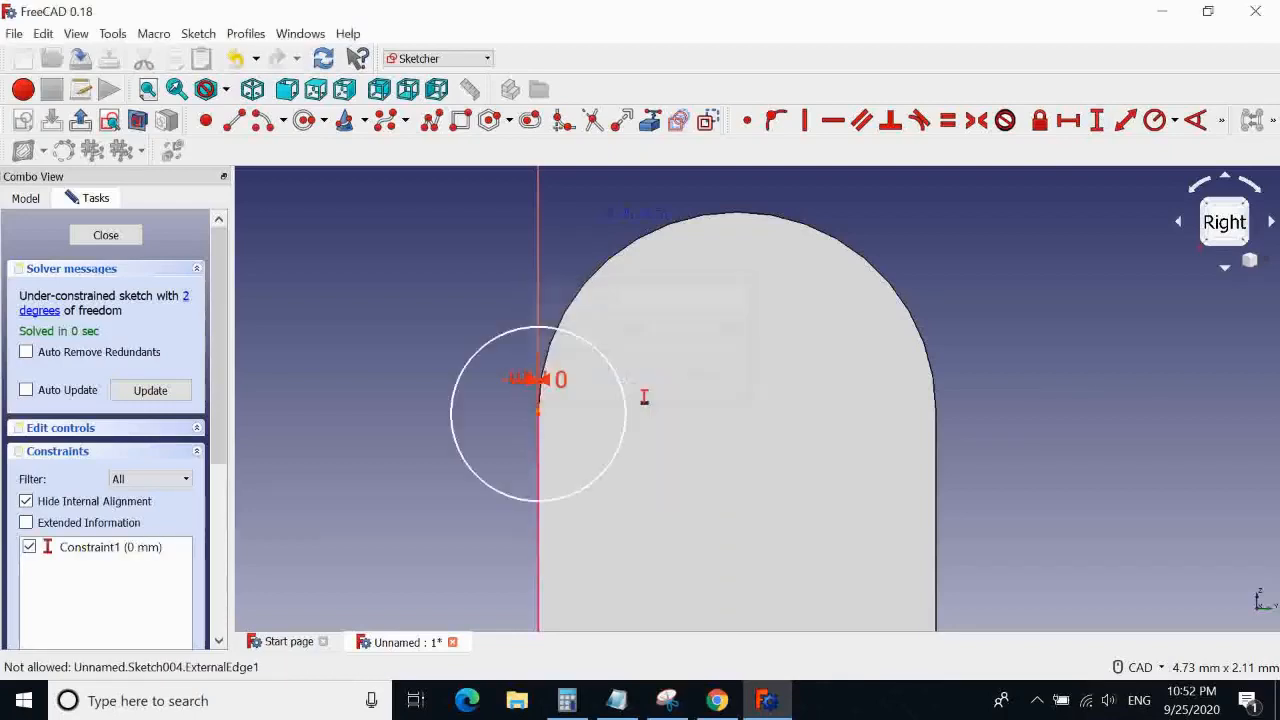
key("ctrl+z")
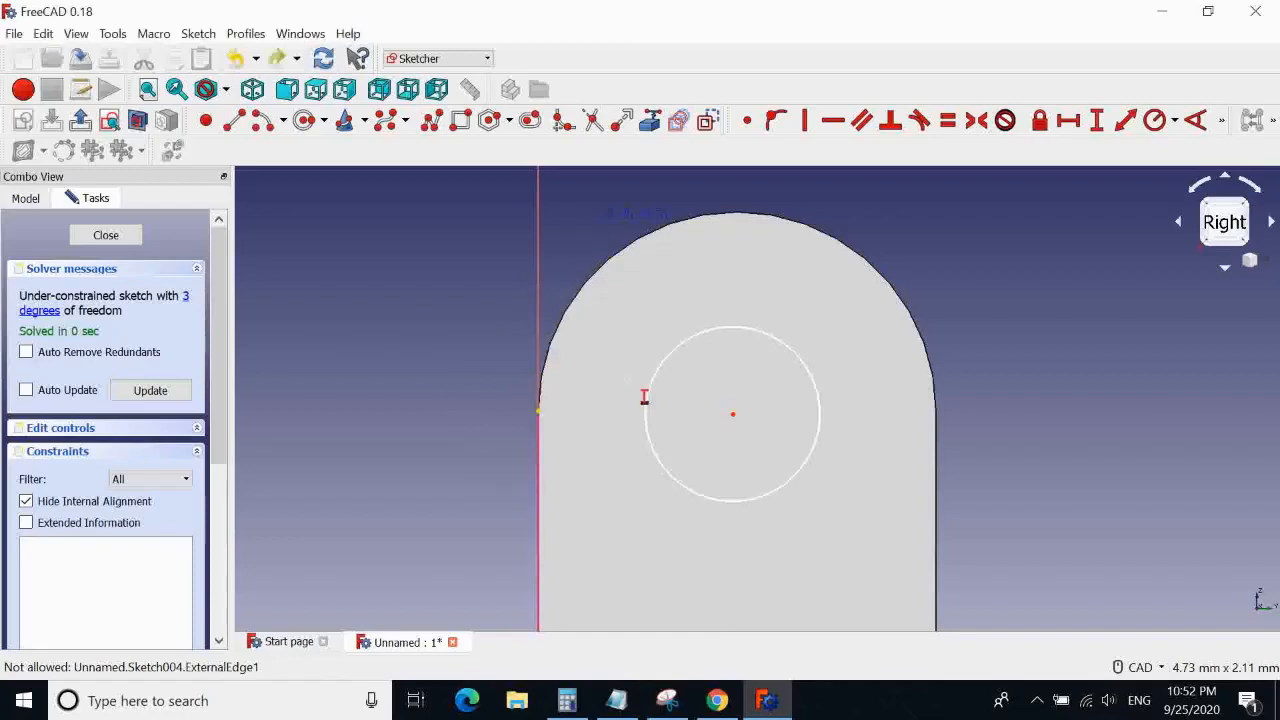
left_click(1097, 122)
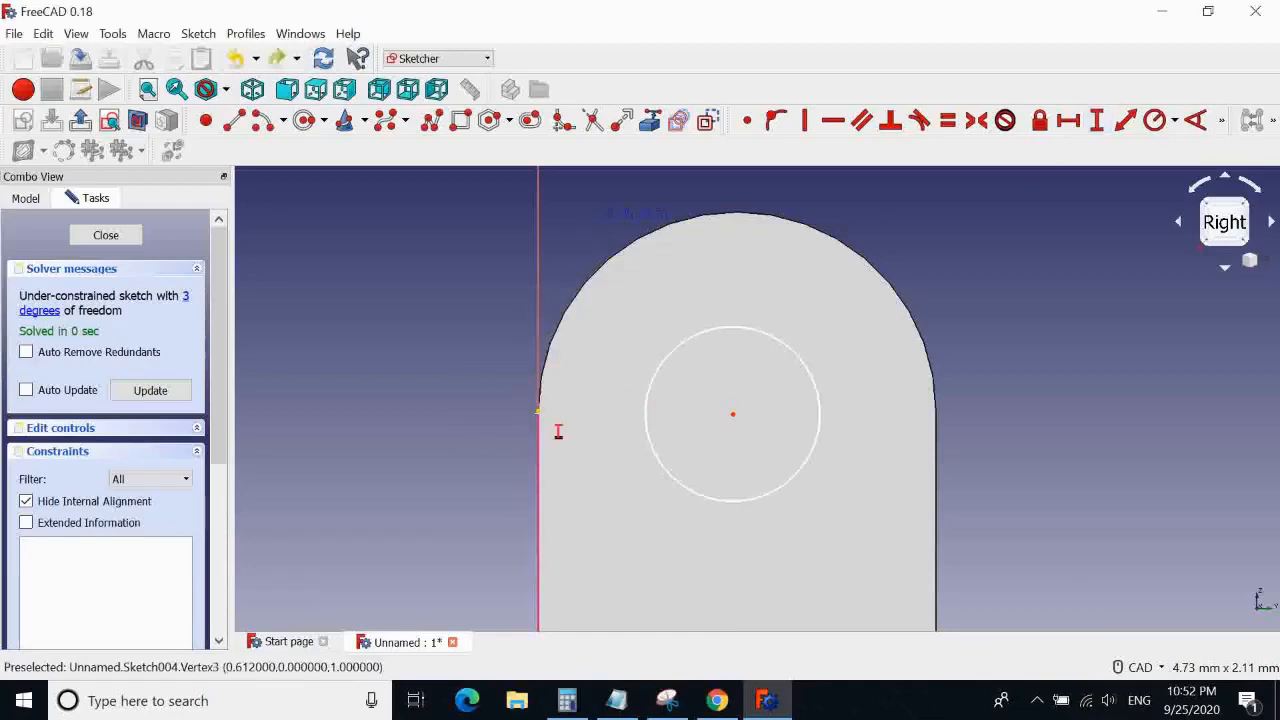
left_click(734, 416)
left_click(541, 412)
left_click(724, 378)
scroll(1110, 362, "down", 5)
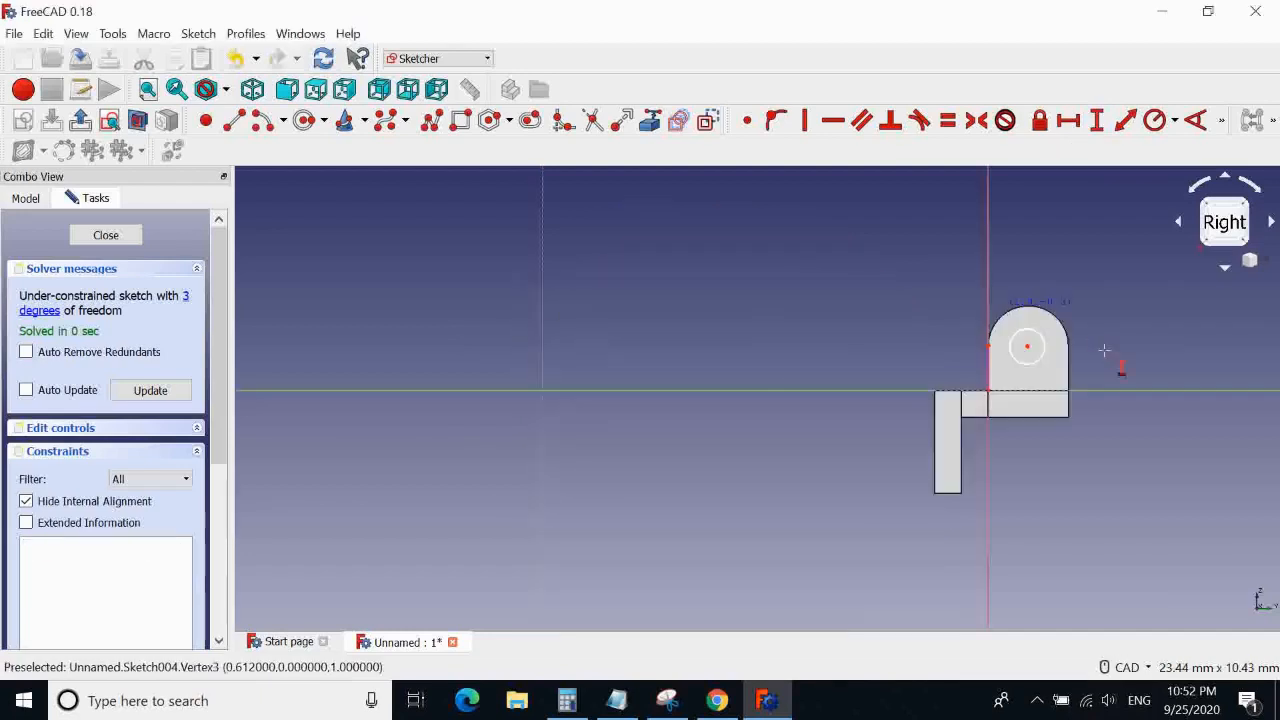
scroll(1138, 393, "up", 5)
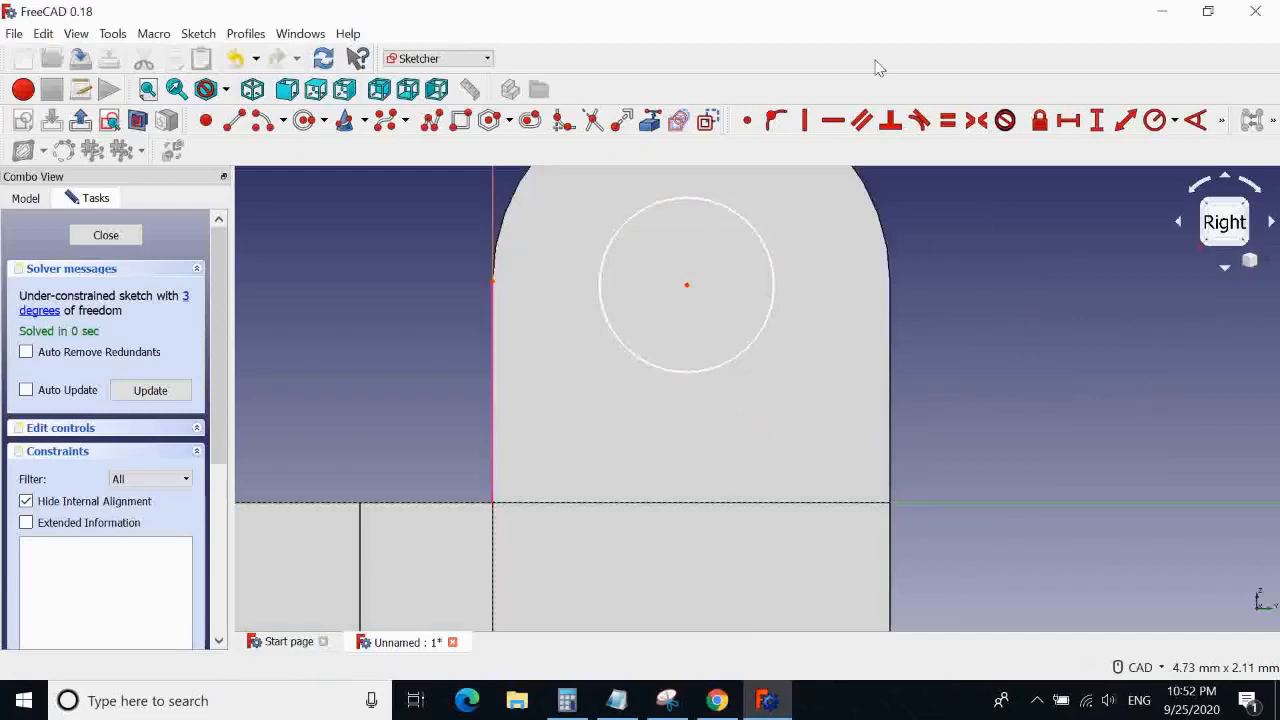
key("x")
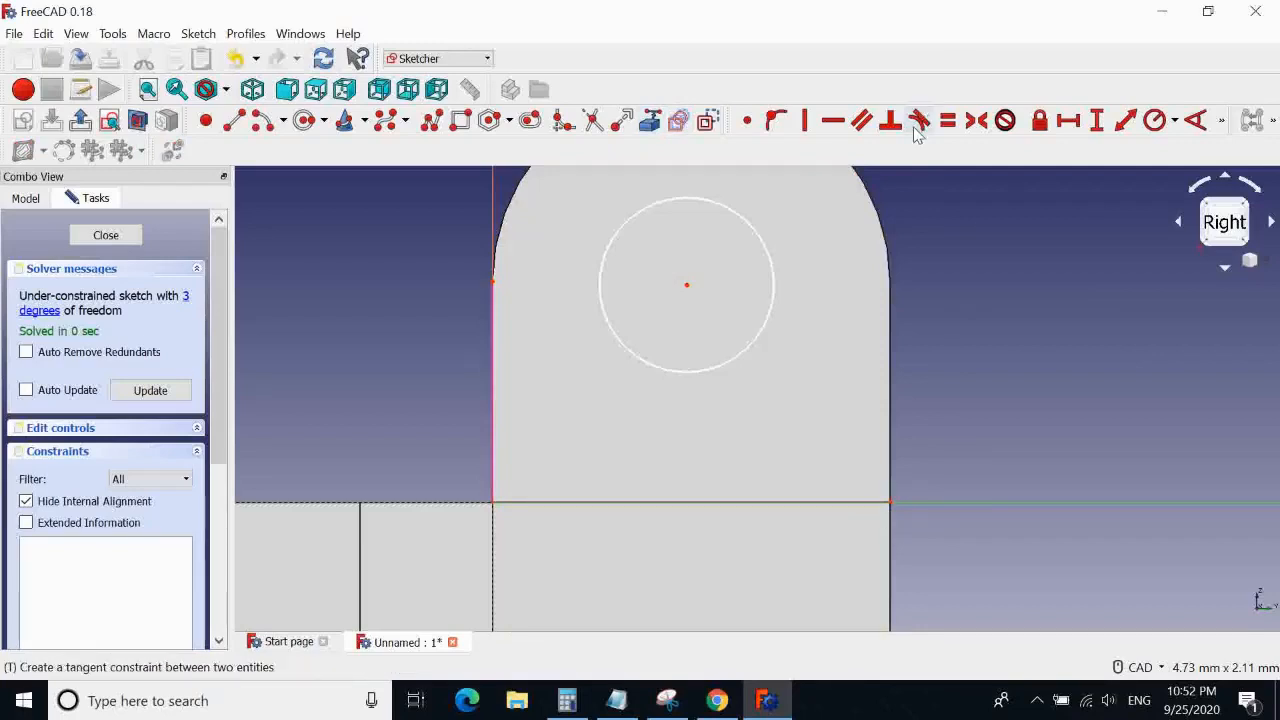
left_click(1096, 120)
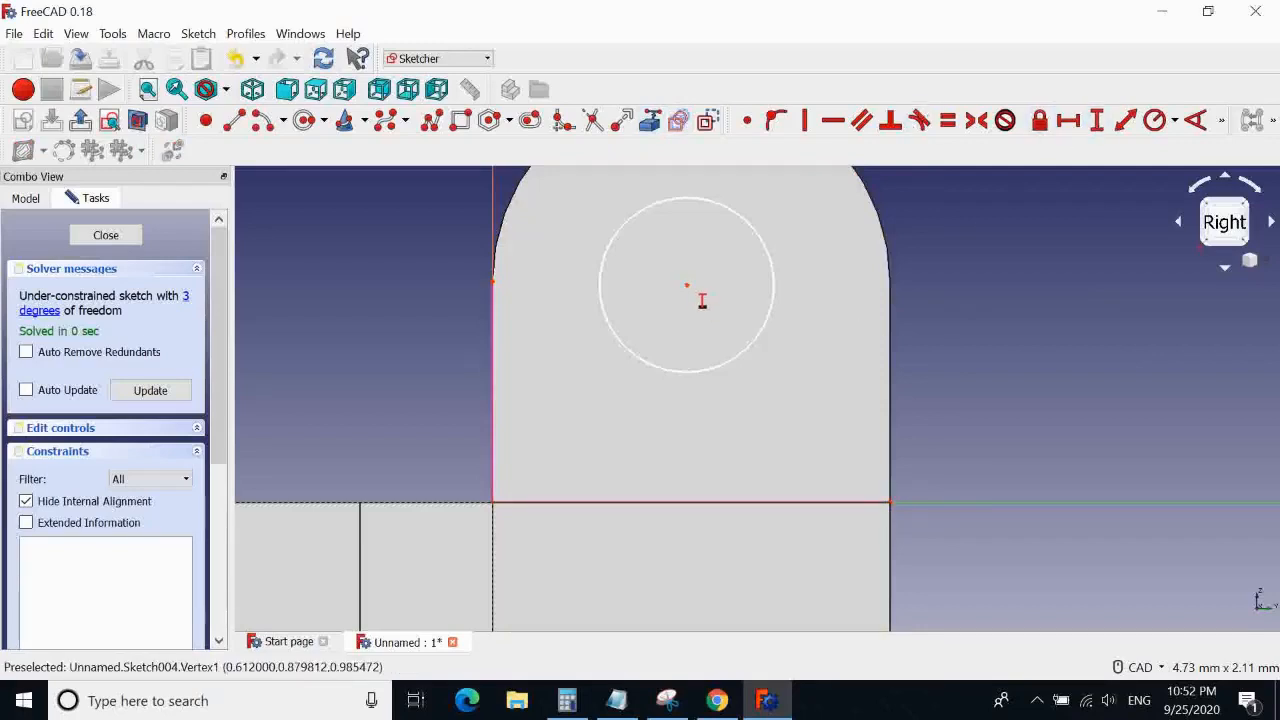
left_click(686, 285)
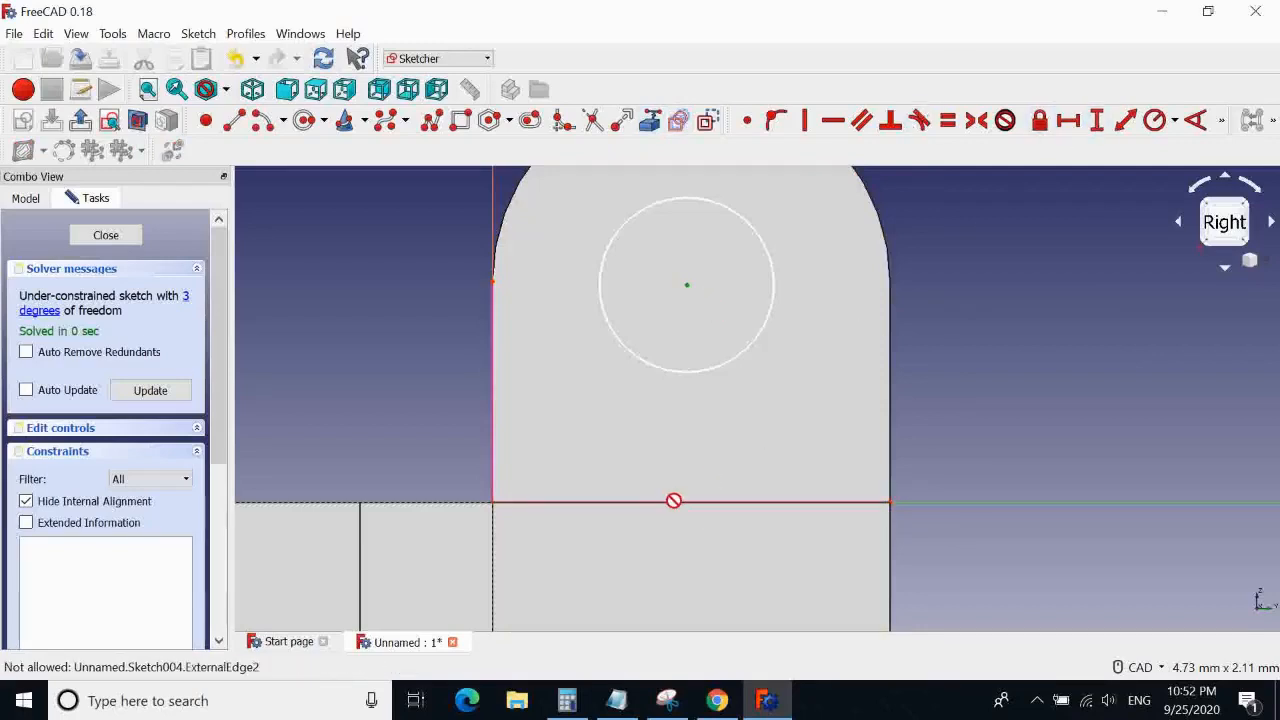
left_click(890, 502)
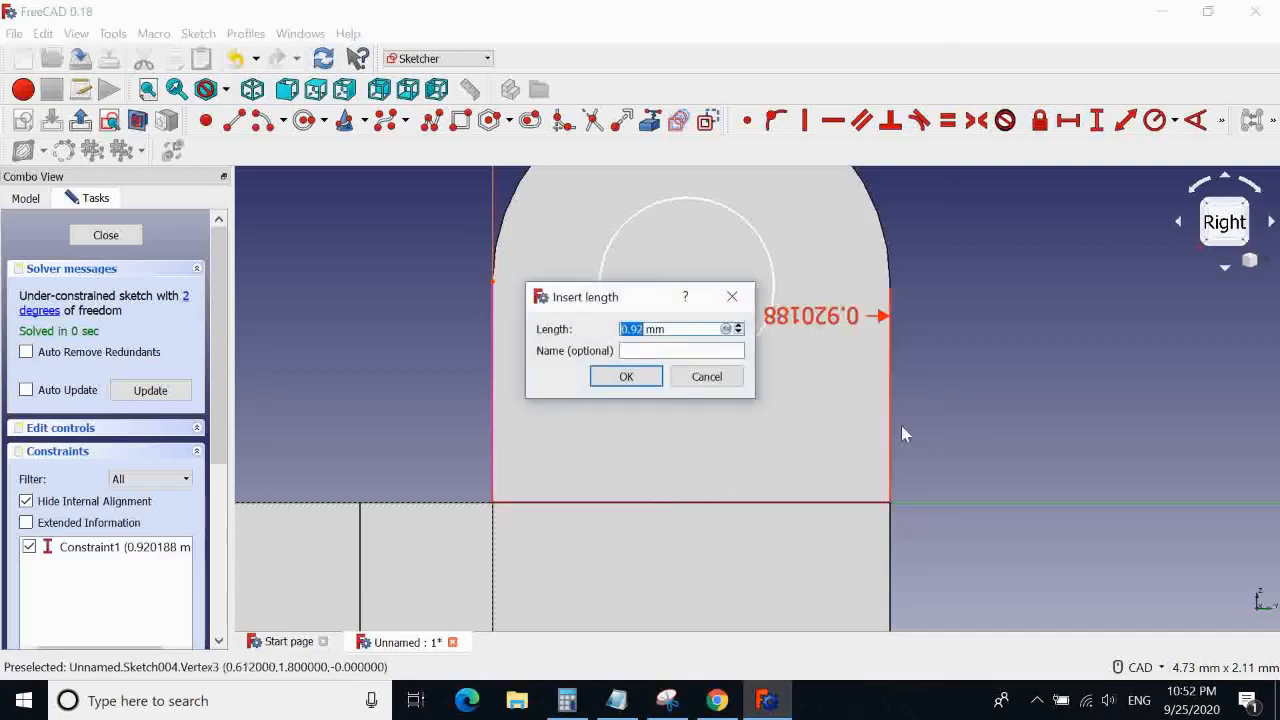
left_click(706, 377)
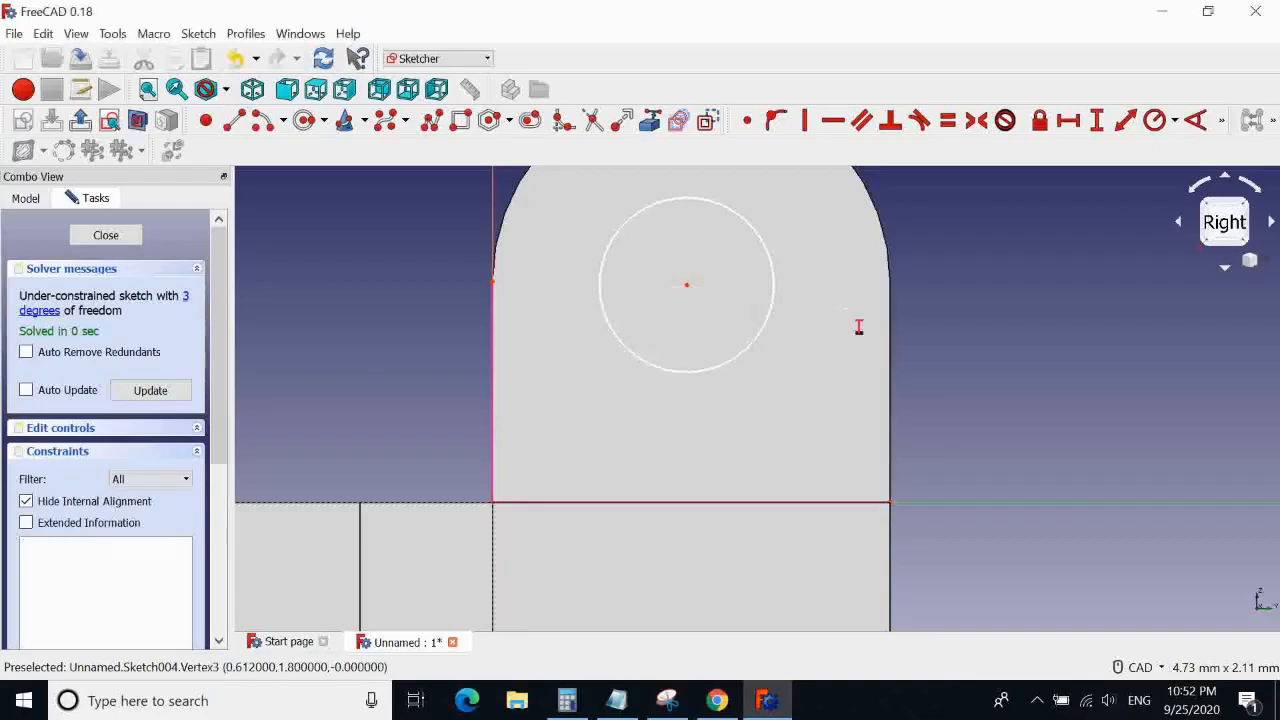
left_click(1154, 120)
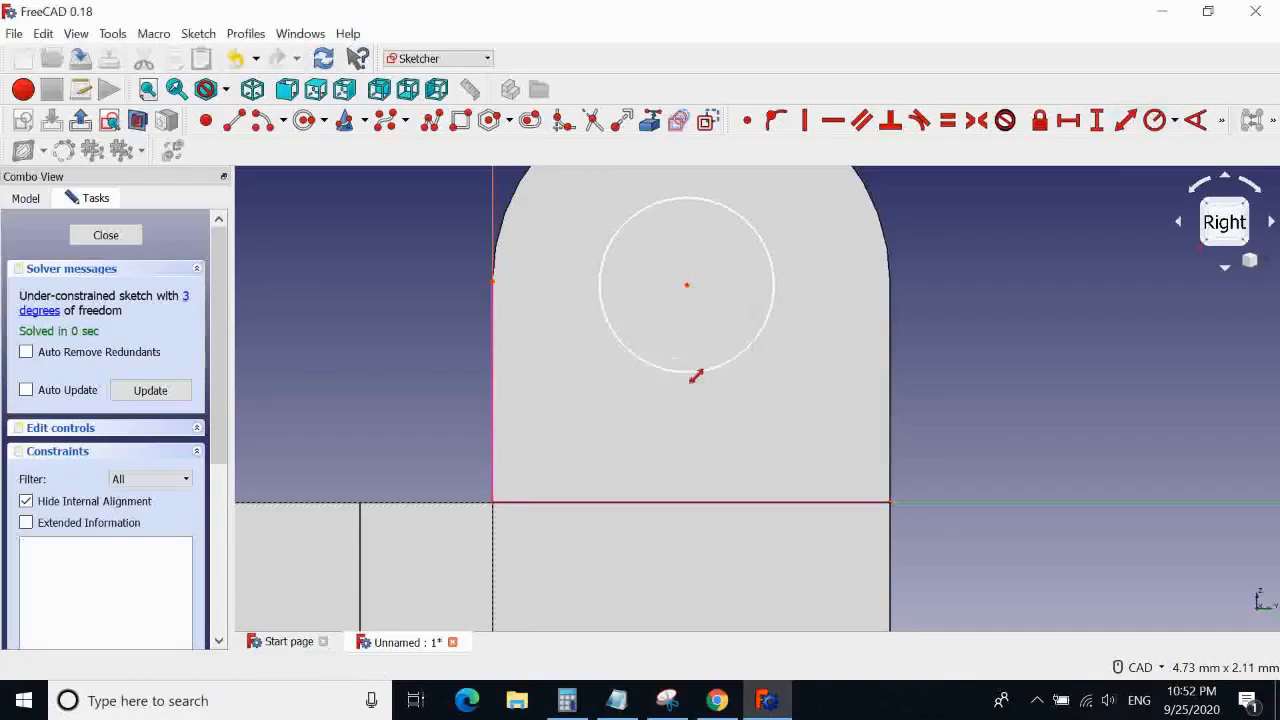
left_click(687, 286)
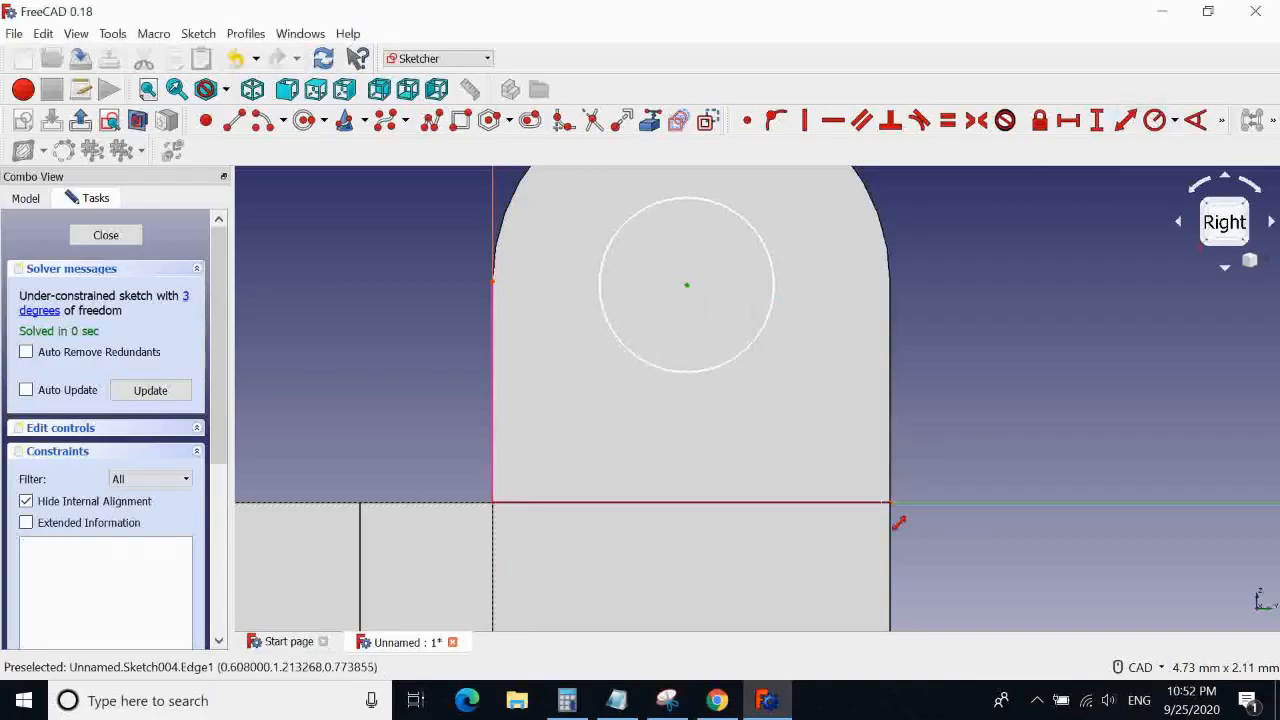
left_click(906, 476)
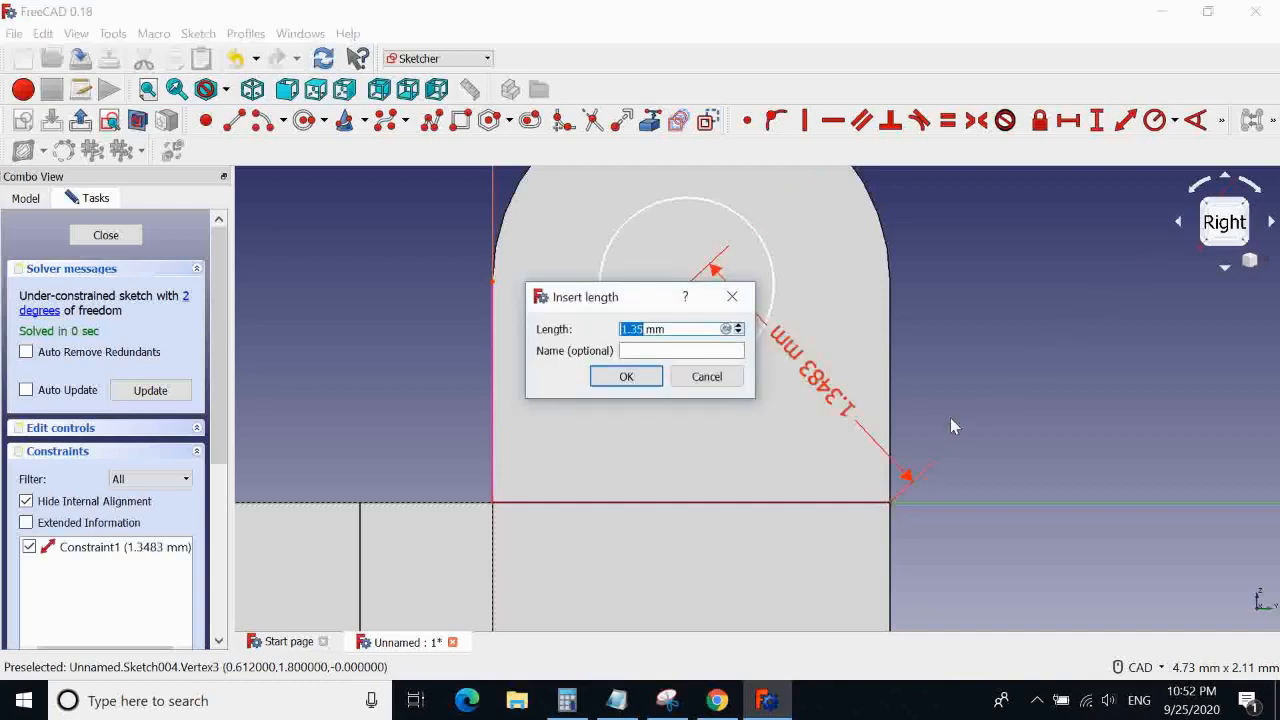
left_click(706, 377)
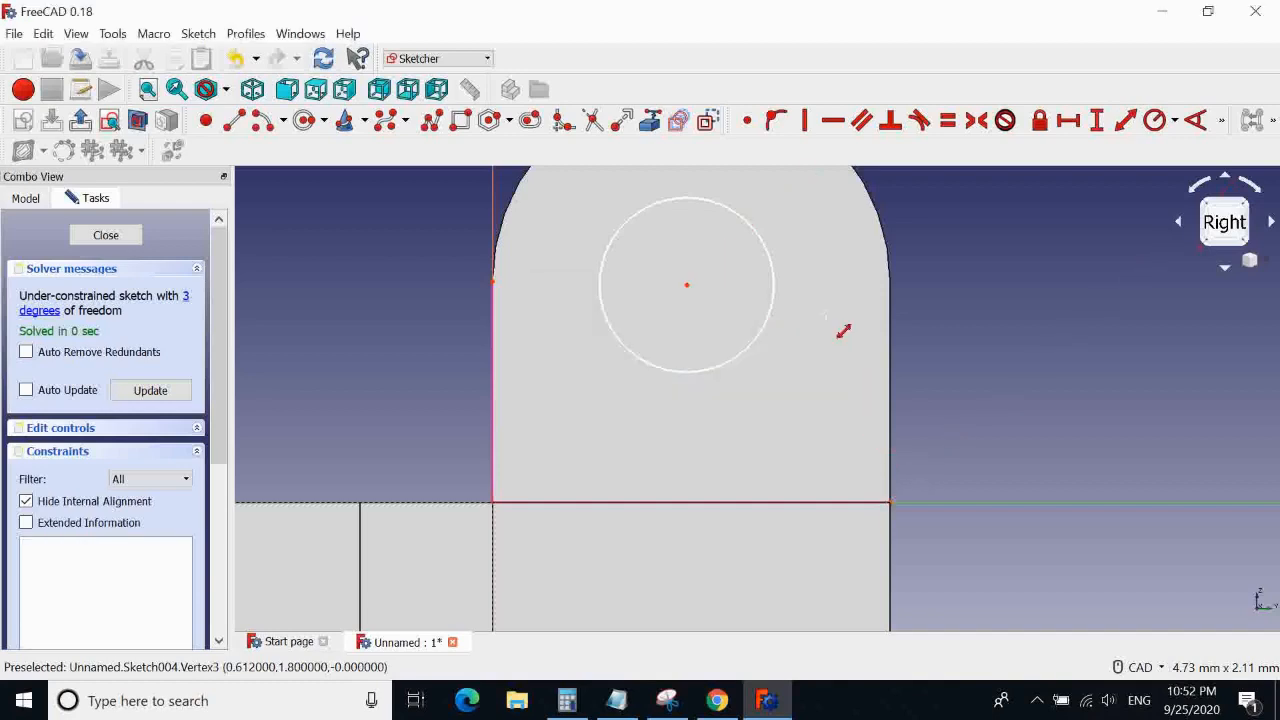
left_click(1077, 129)
left_click(687, 285)
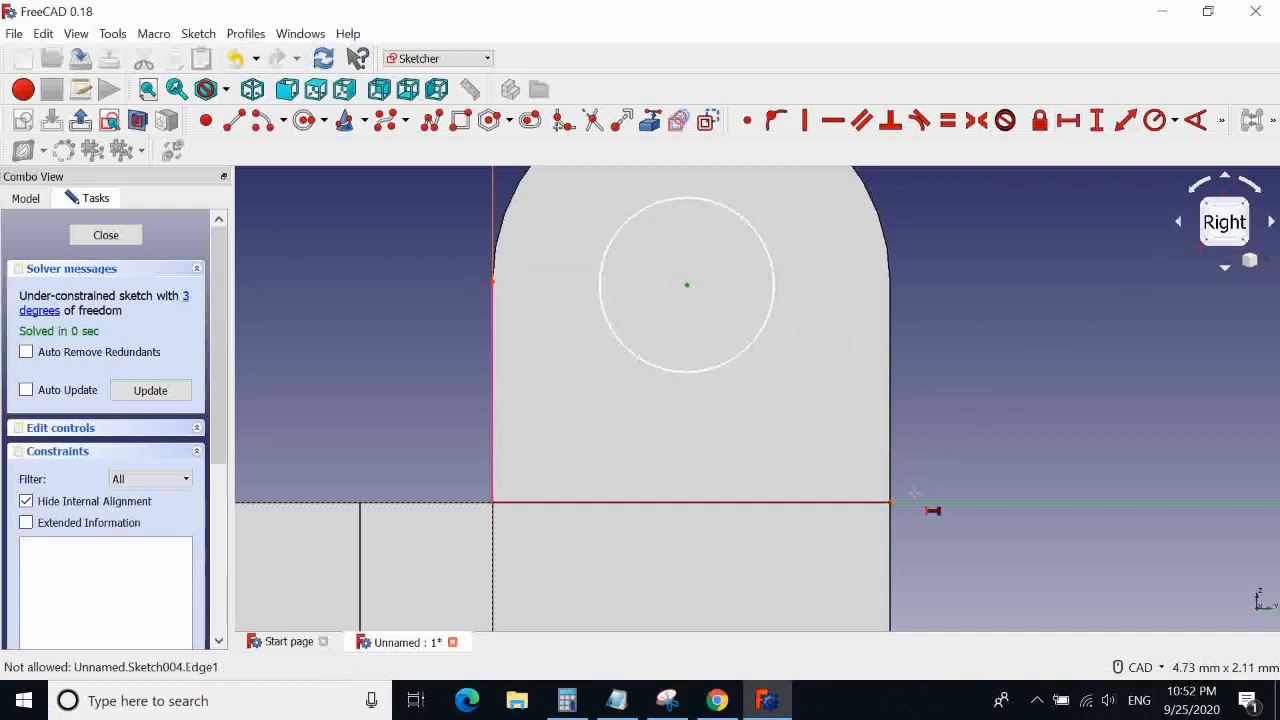
left_click(891, 503)
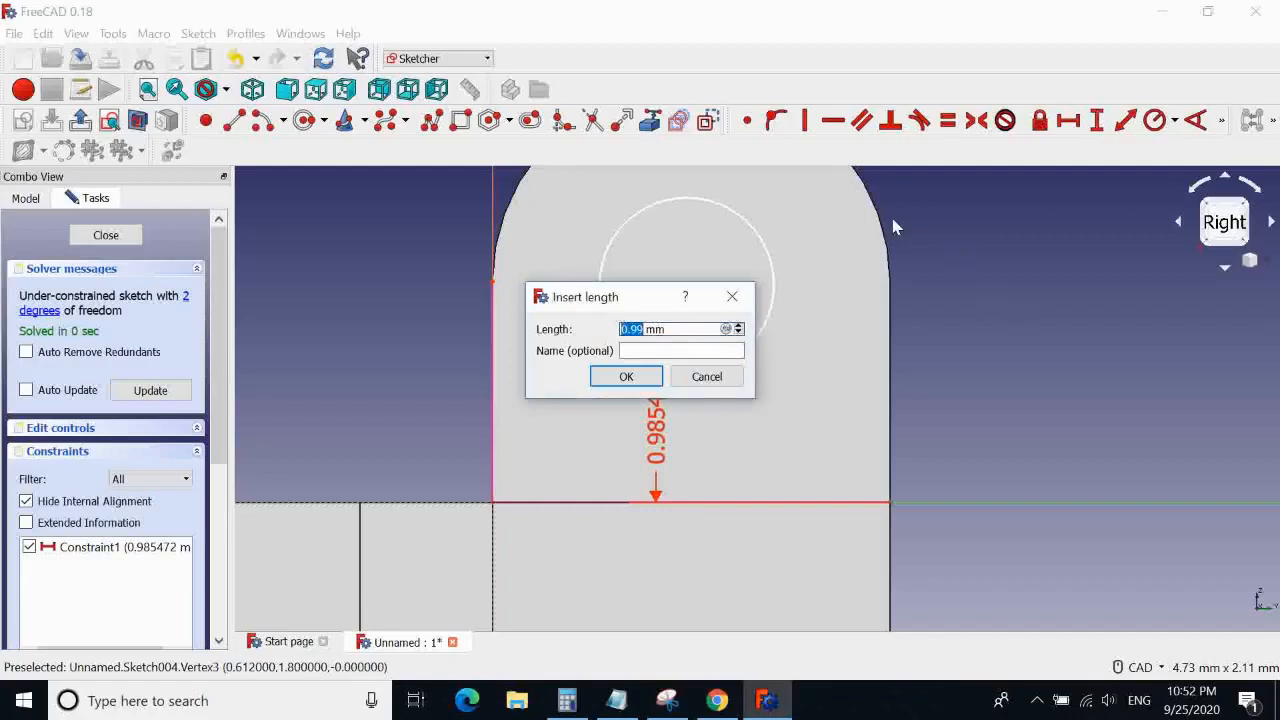
left_click(706, 377)
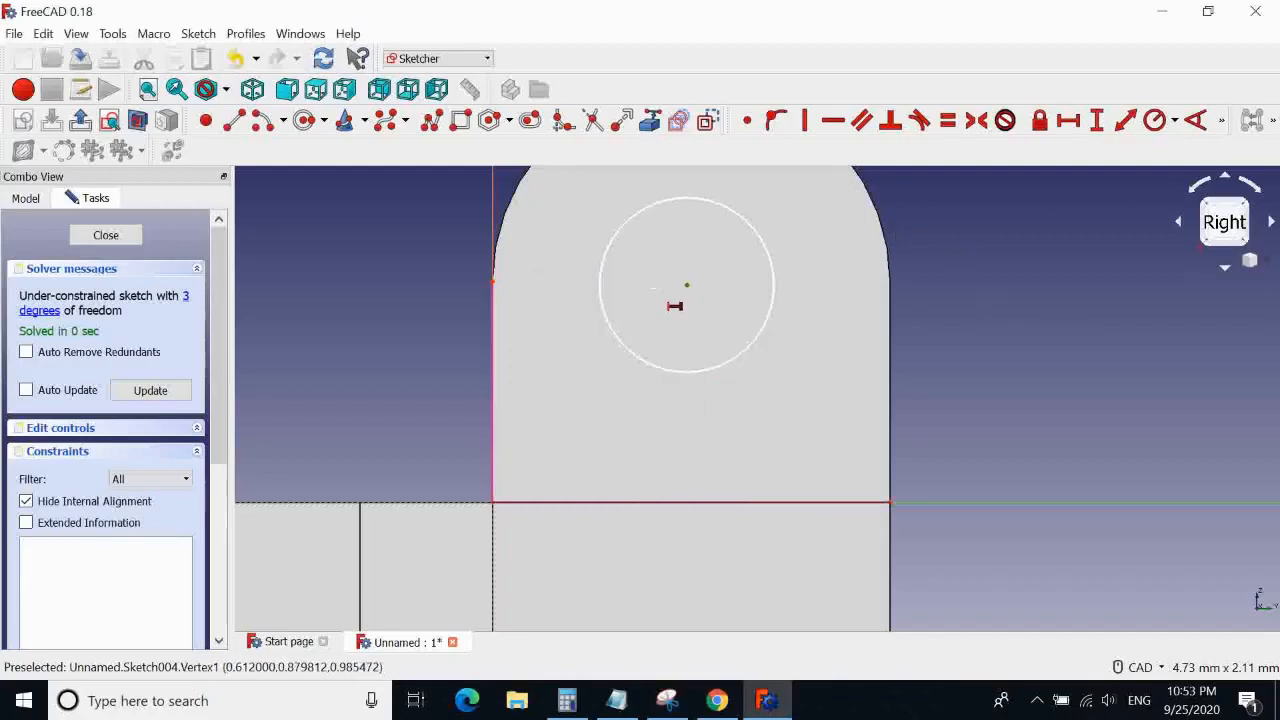
Constrain the horizontal distance between the circle's centre and the upper end of the tab's left straight edge to 0 mm
left_click(490, 283)
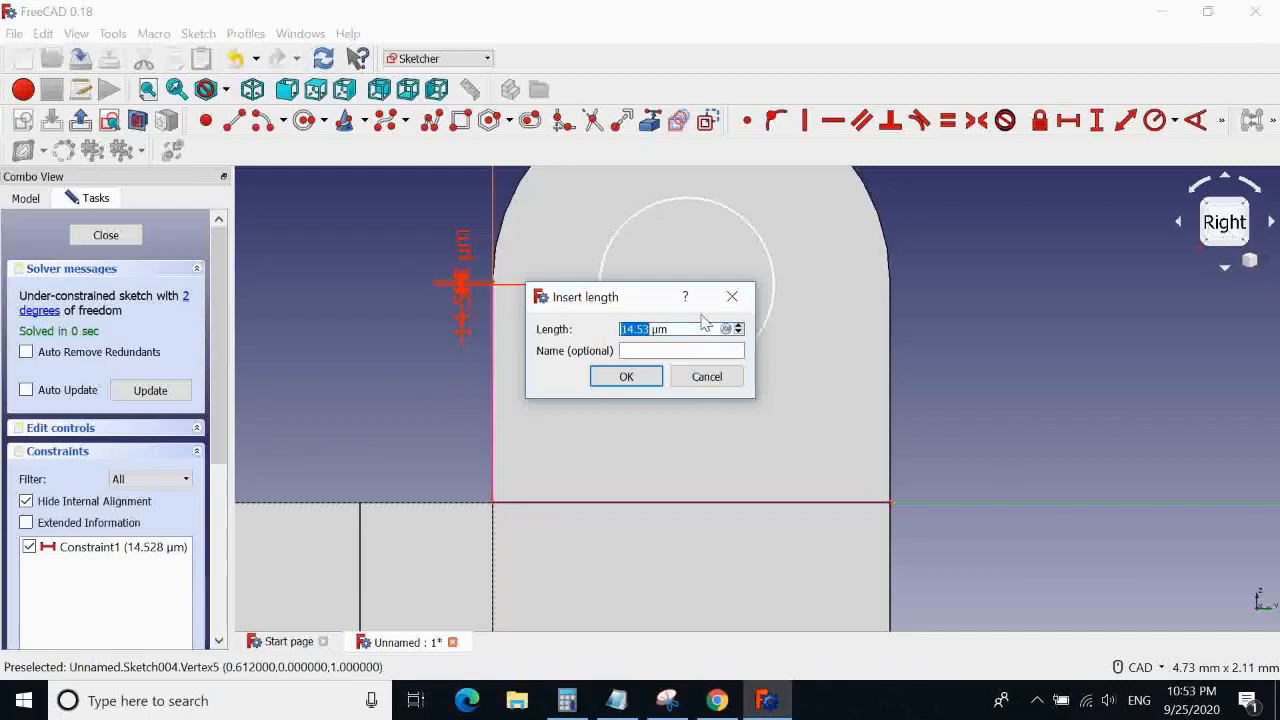
type("0")
left_click(626, 376)
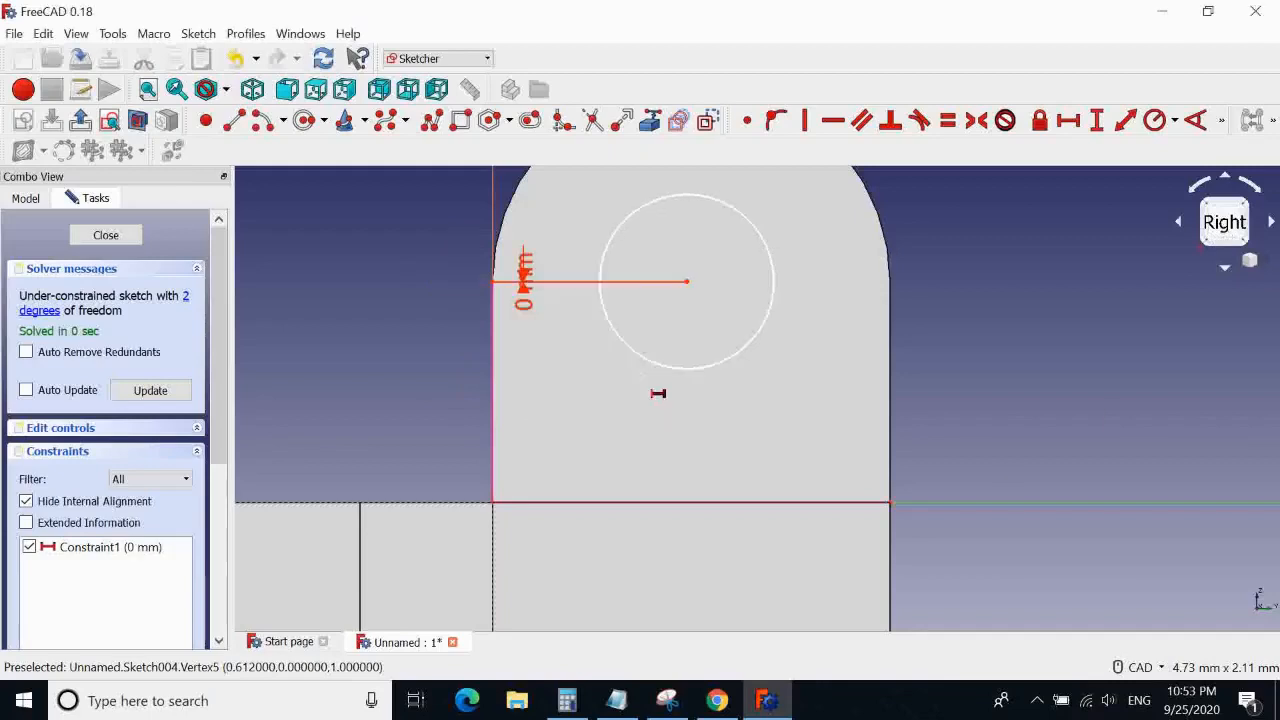
Consult the bracket drawing in Chrome and constrain the vertical distance from the circle's centre to the tab's lower right corner to 0.9 mm
scroll(1091, 299, "down", 2)
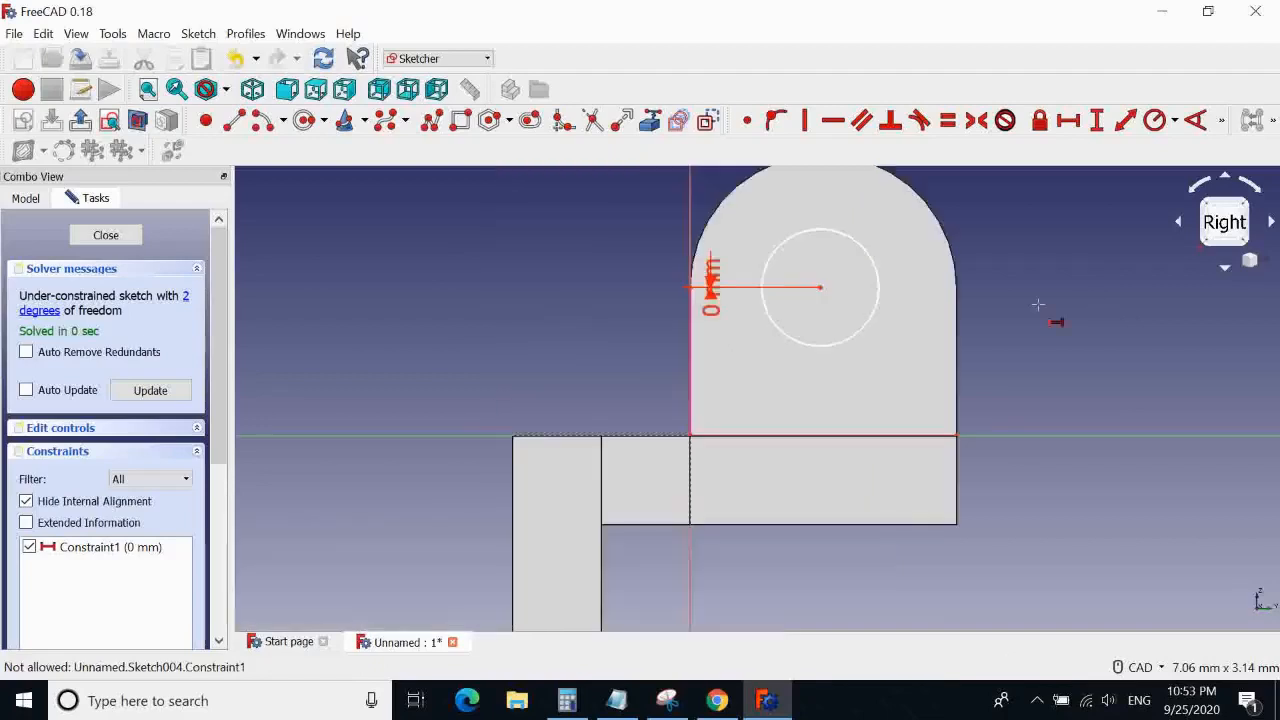
scroll(1036, 303, "up", 2)
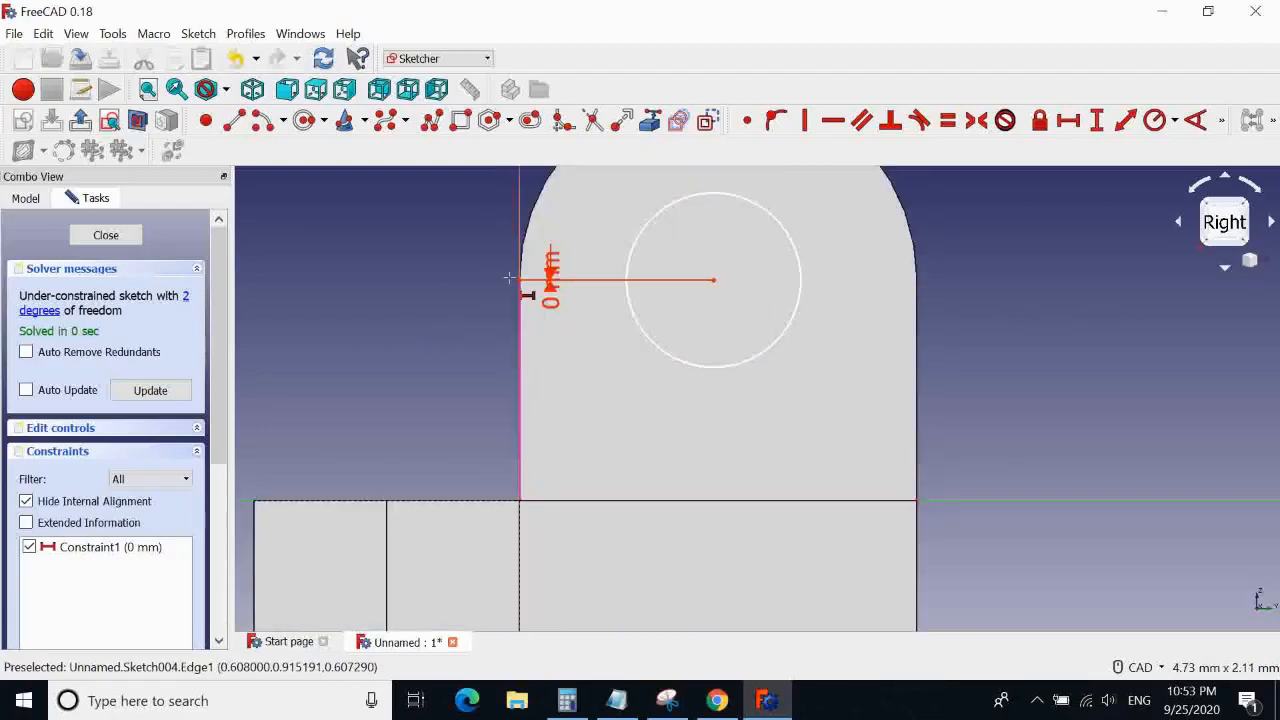
left_click(1098, 122)
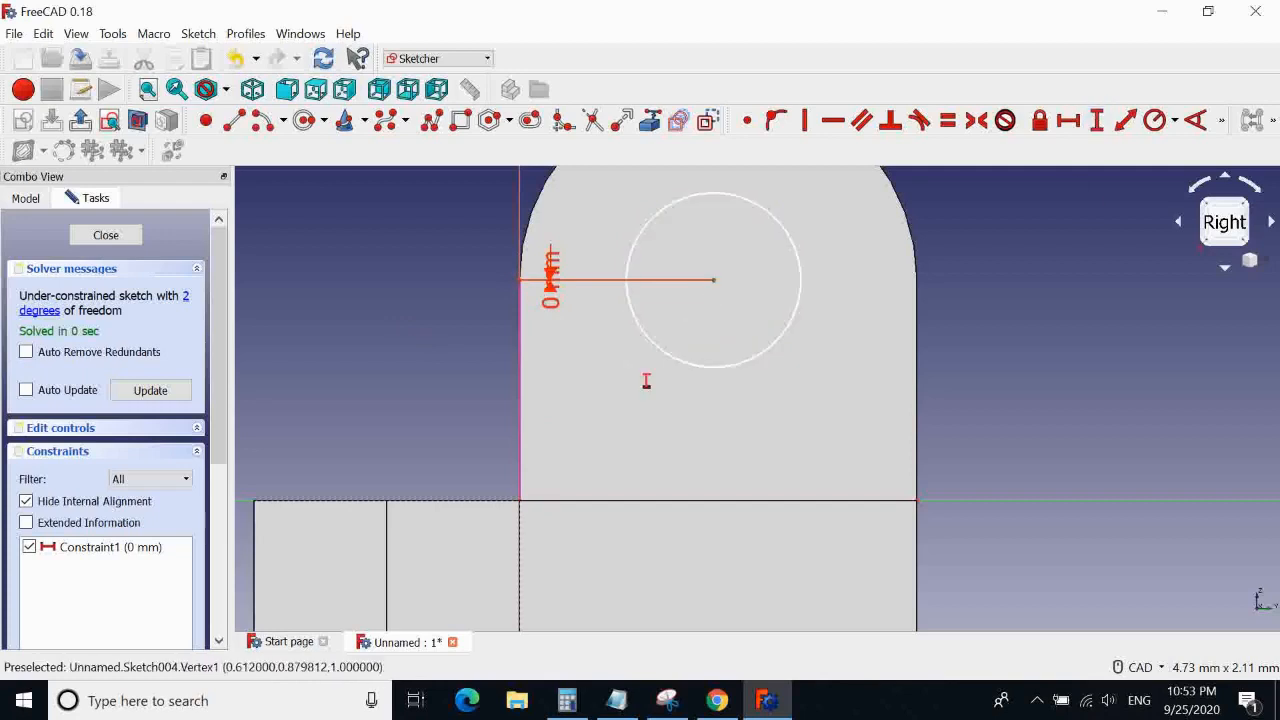
left_click(917, 501)
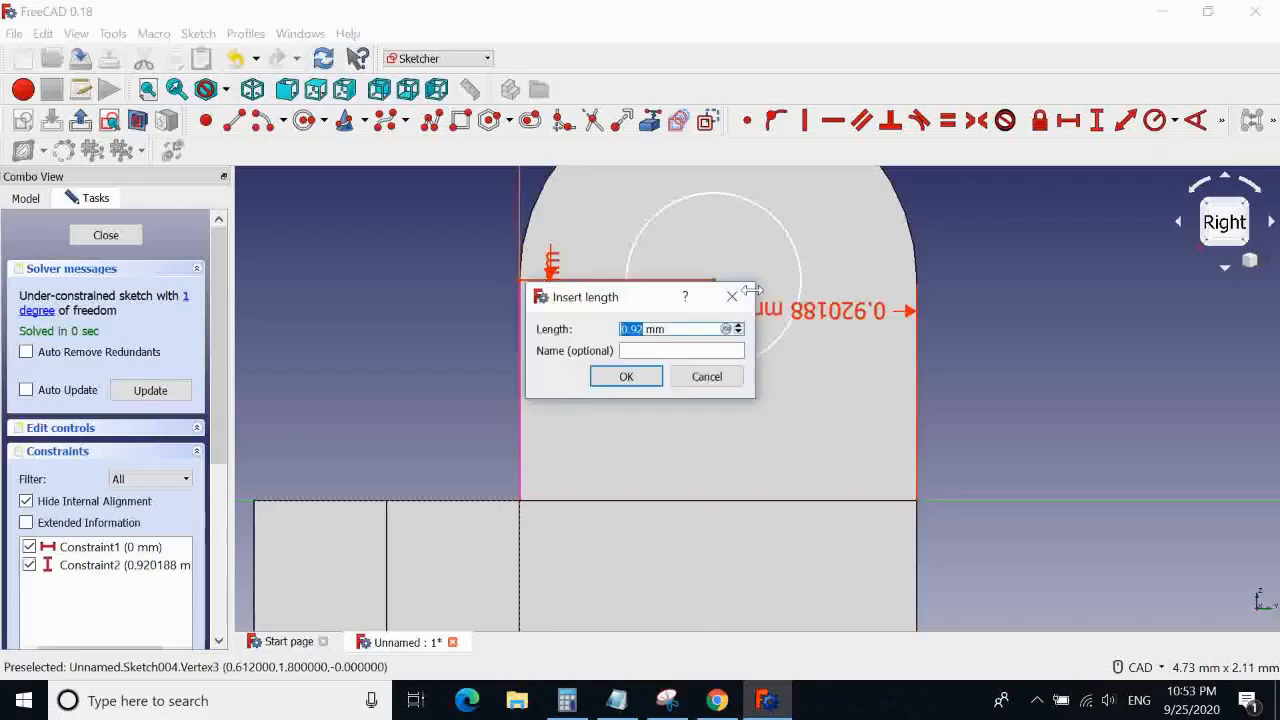
left_click(717, 700)
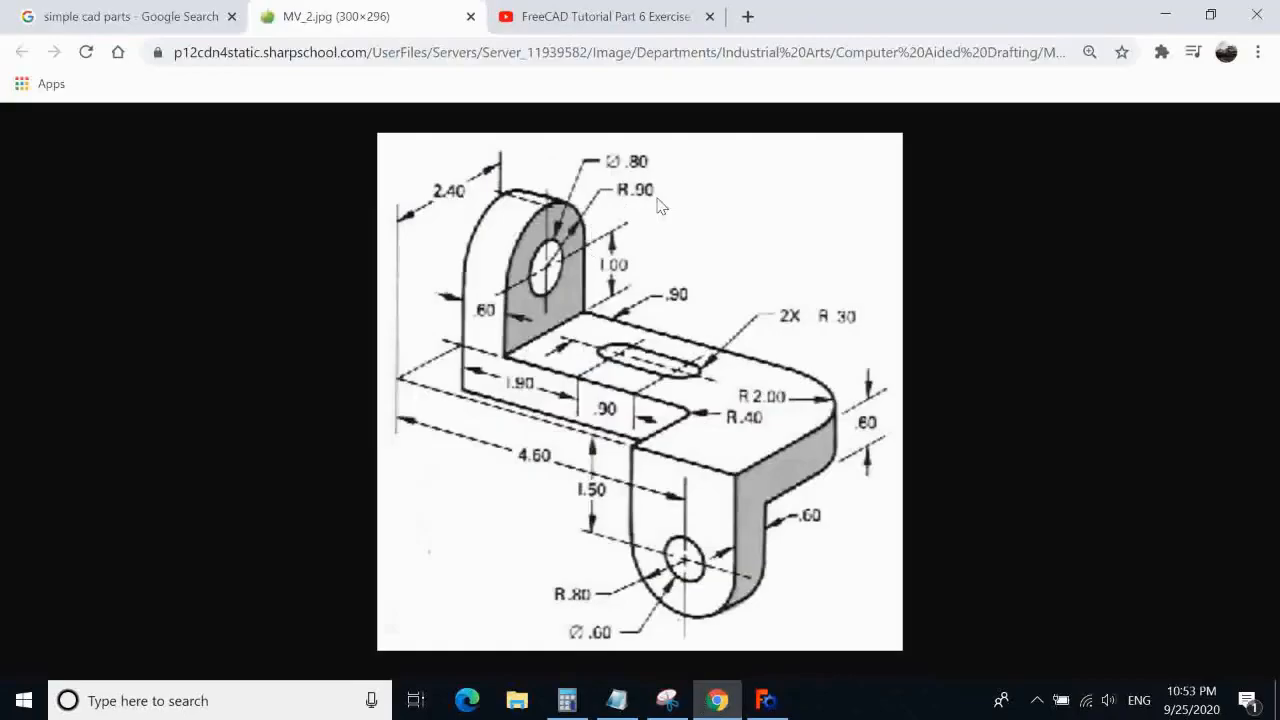
left_click(1165, 14)
type("0.9")
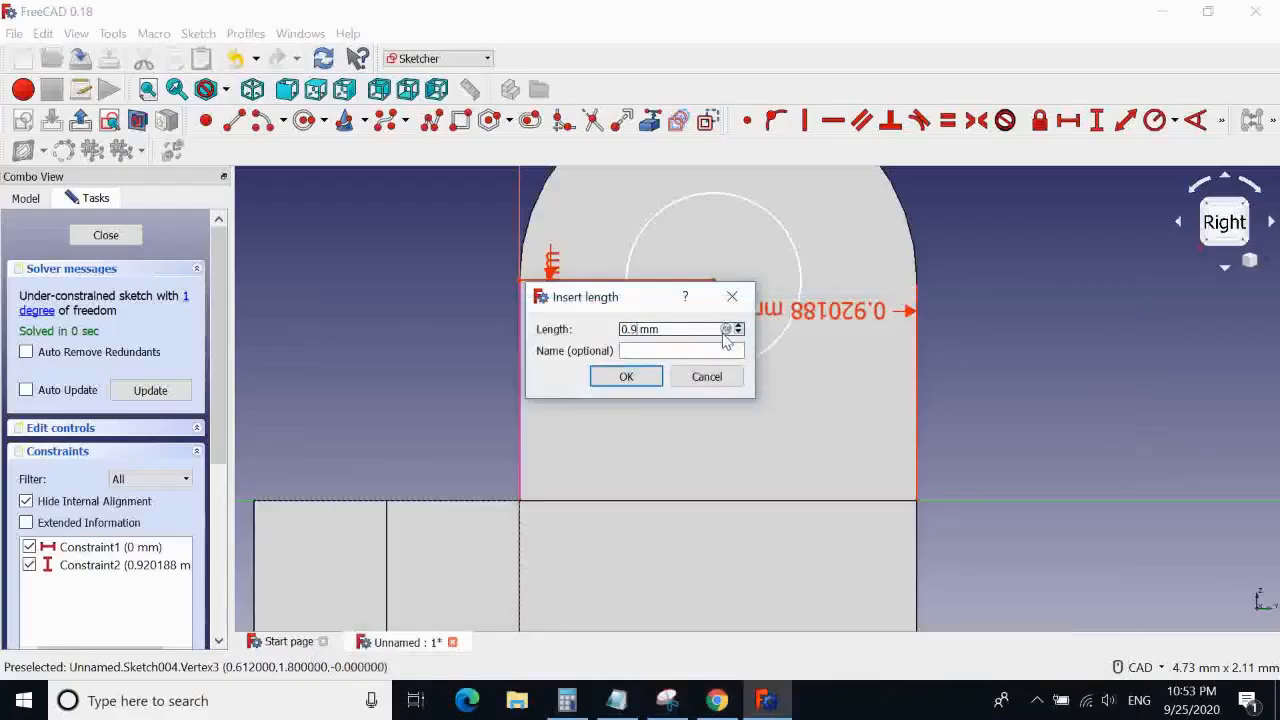
left_click(626, 376)
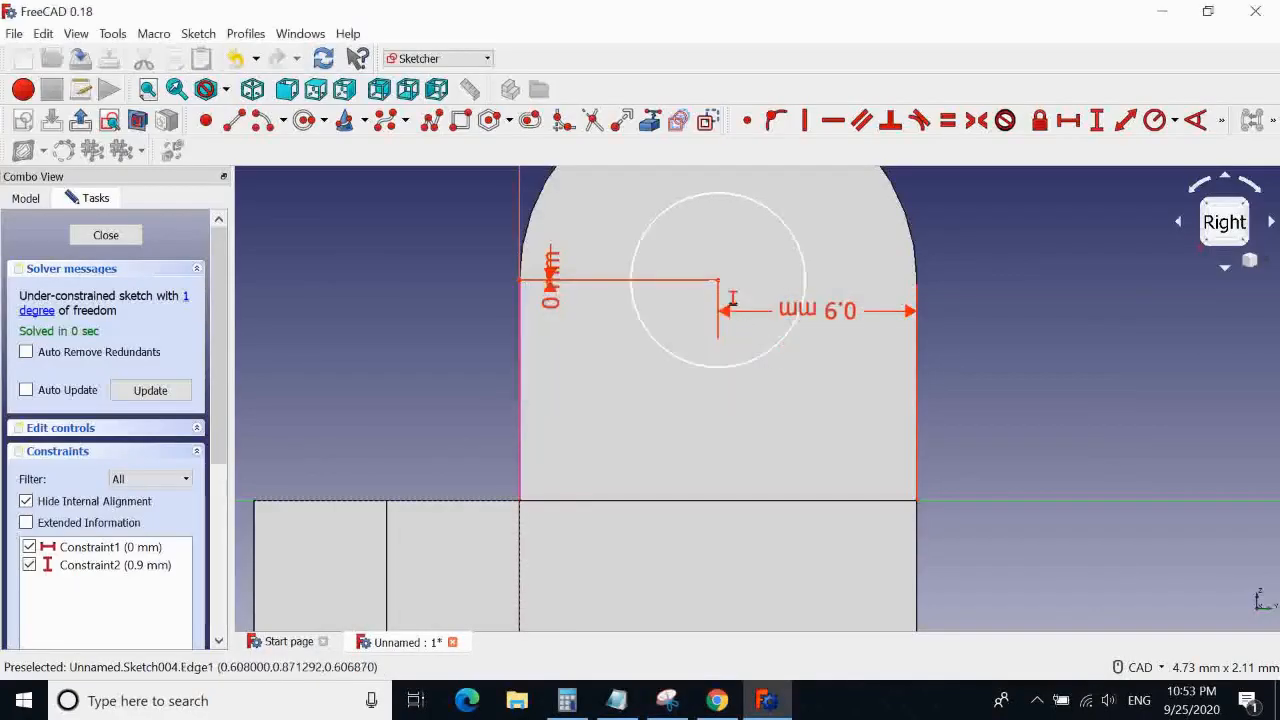
Check the hole size on the bracket drawing in Chrome and try to dimension the circle with distance constraints
left_click(722, 700)
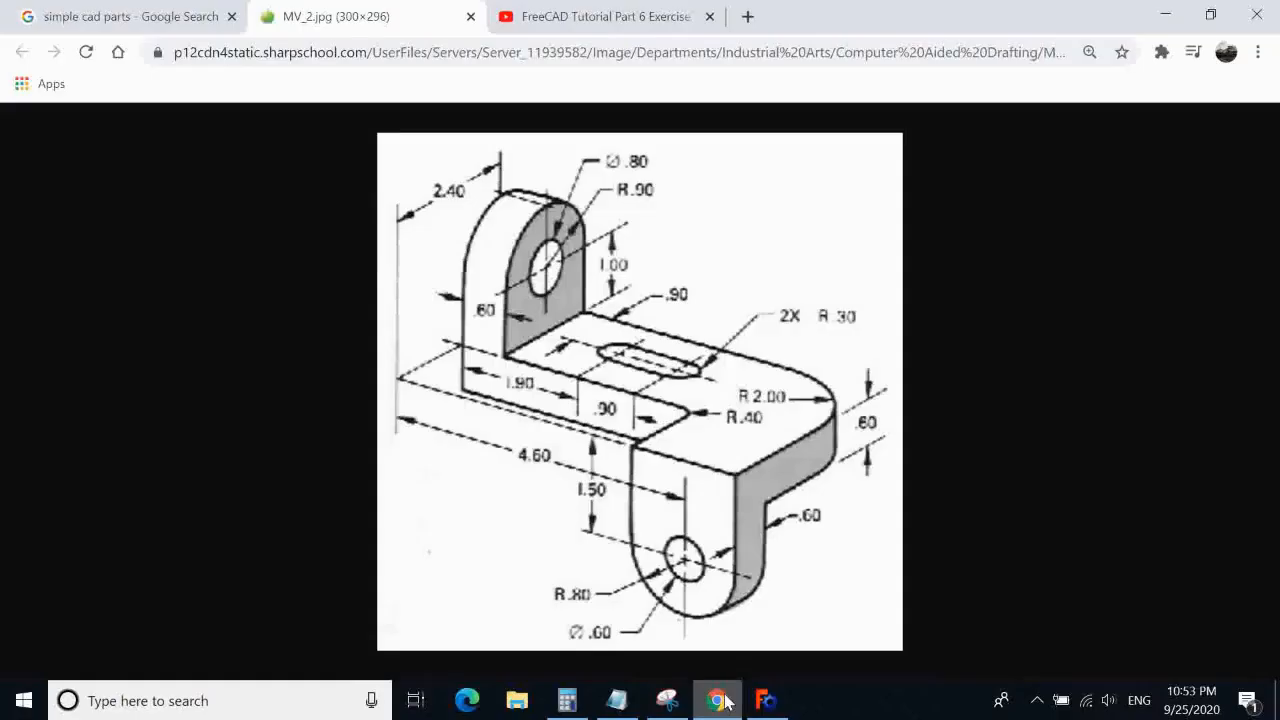
left_click(1162, 16)
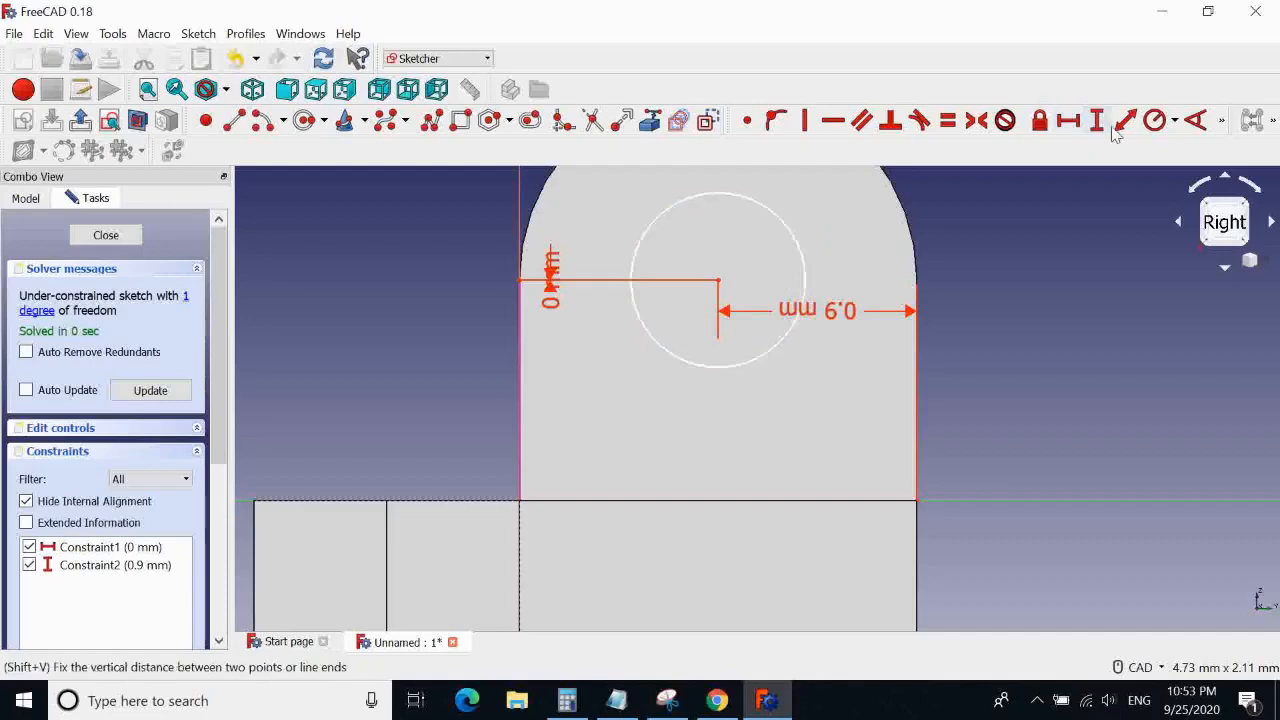
left_click(810, 248)
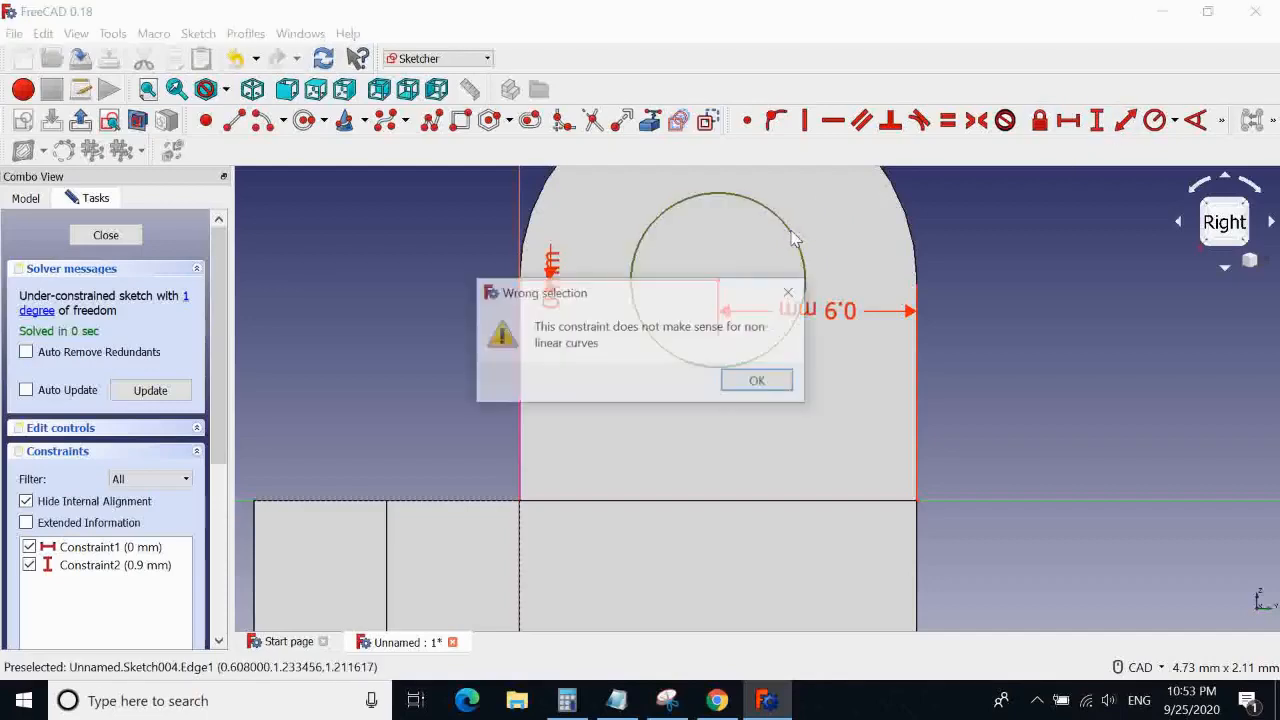
left_click(759, 384)
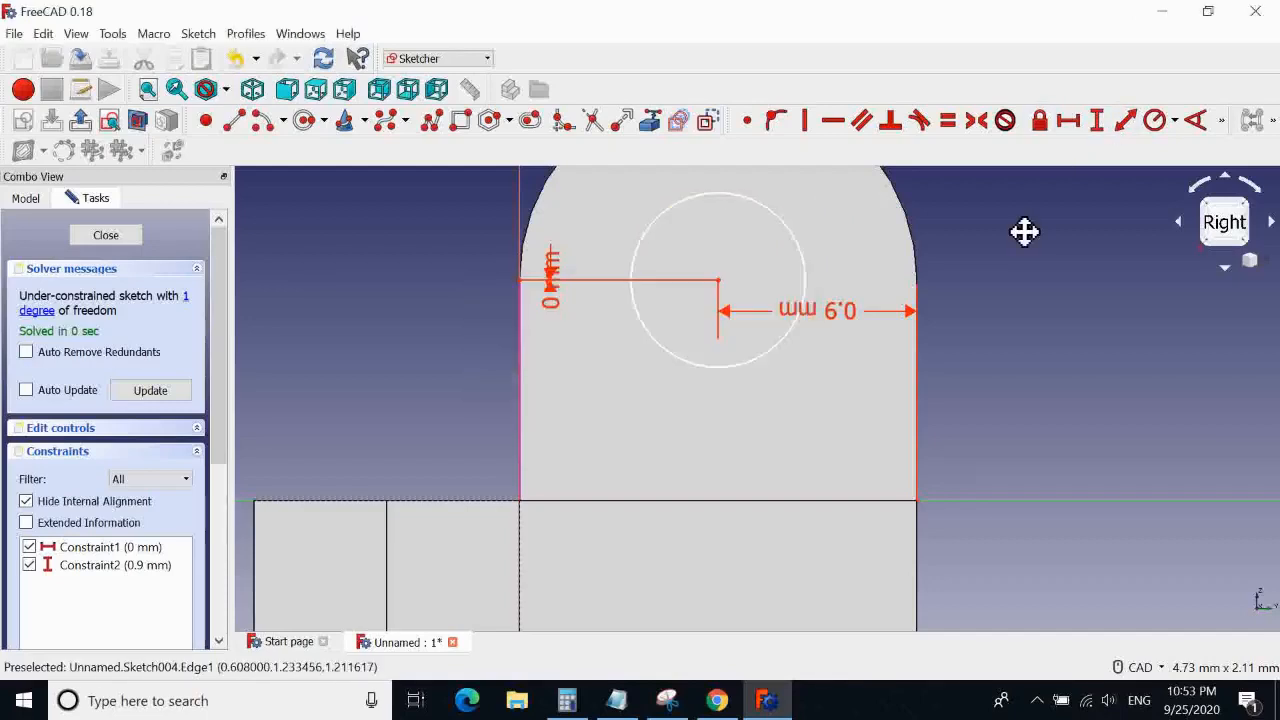
middle_click_drag(1023, 229, 979, 312)
left_click(1098, 126)
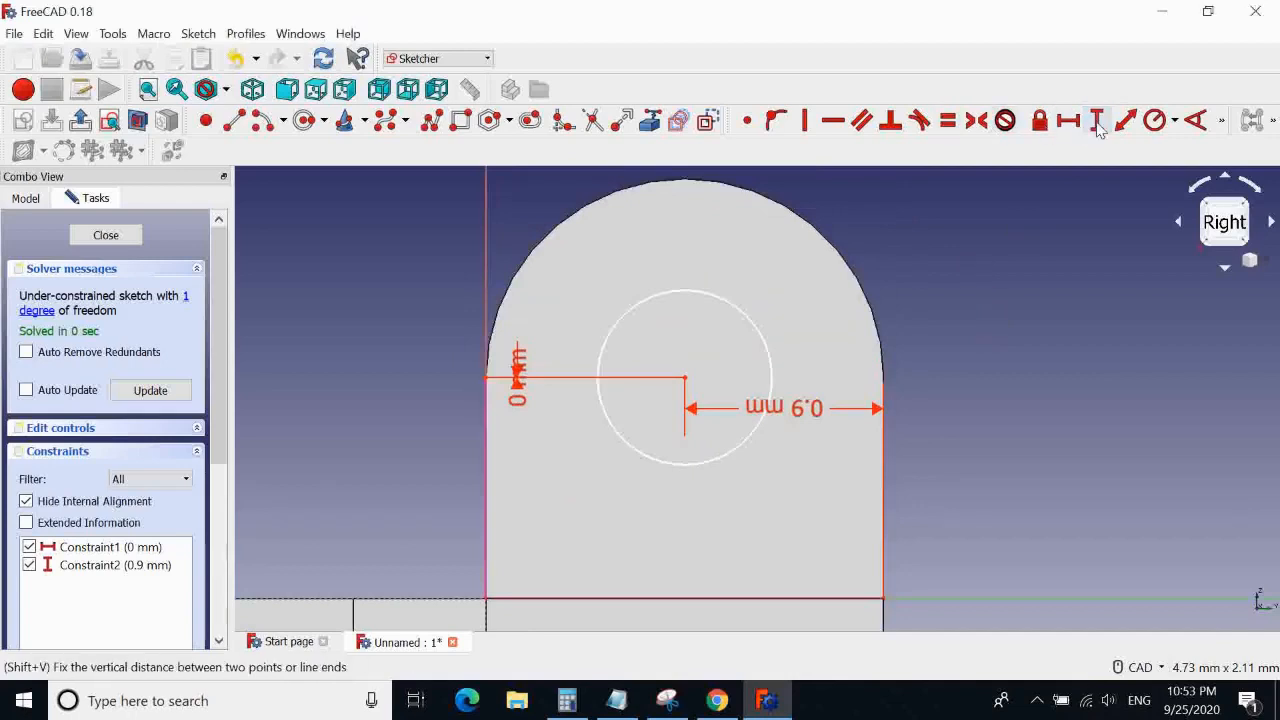
left_click(771, 346)
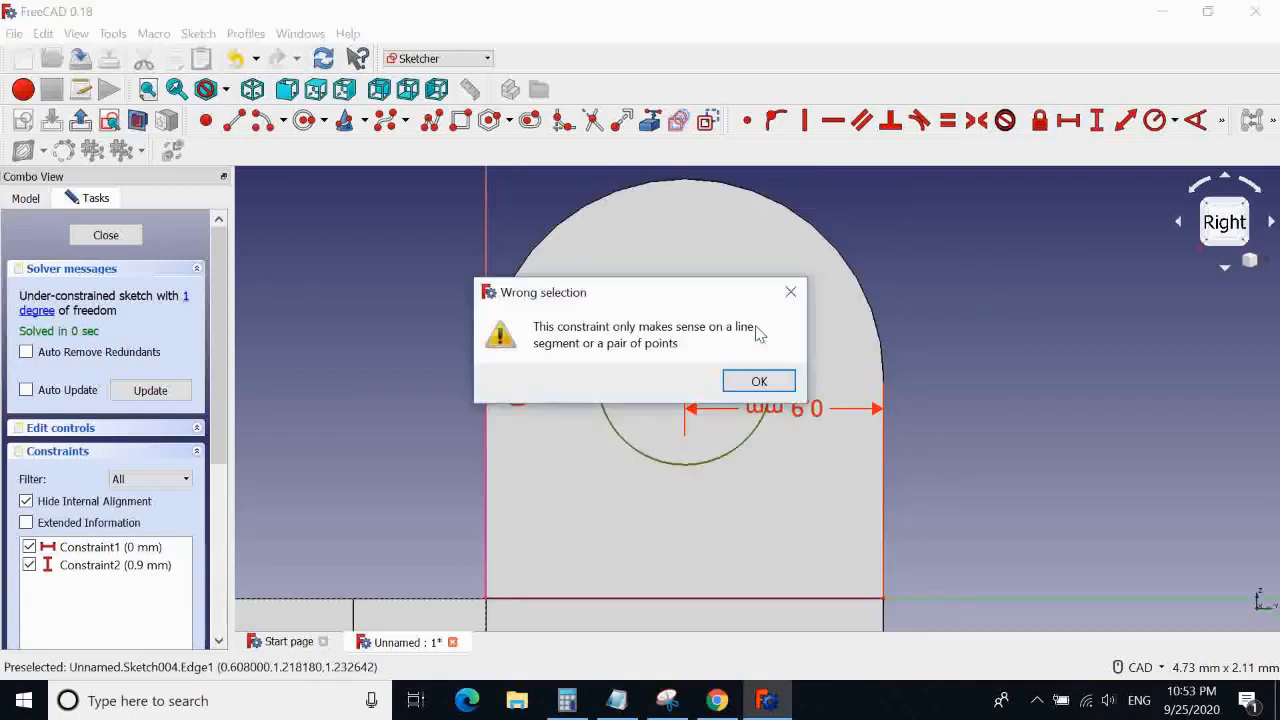
left_click(759, 384)
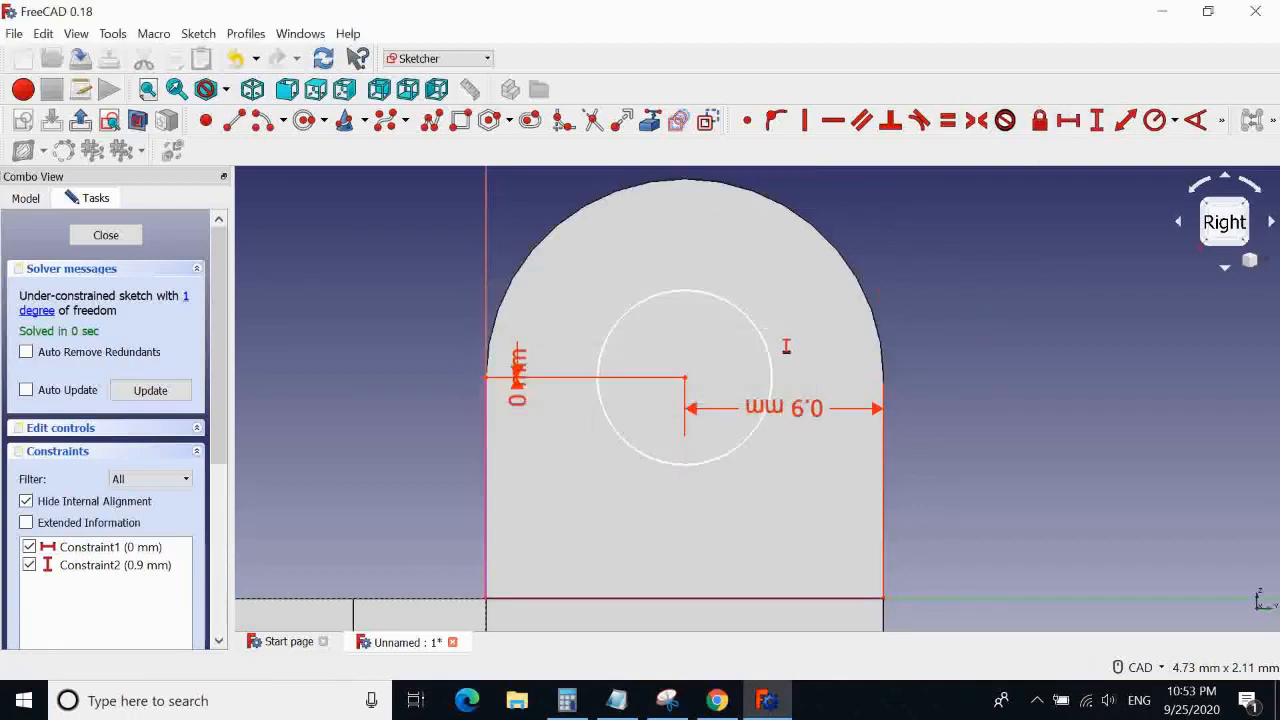
right_click(1025, 258)
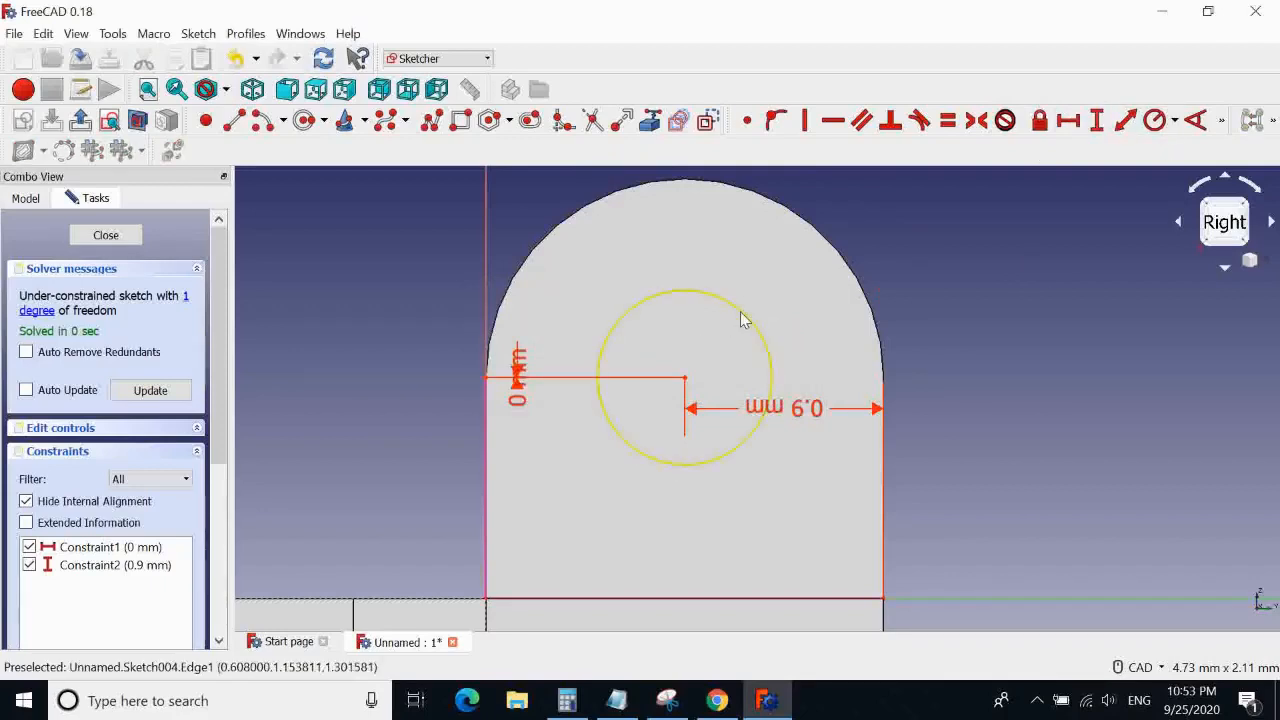
Examine the hole circle sketch's attachment, placement and constraint properties for a size setting
left_click(106, 234)
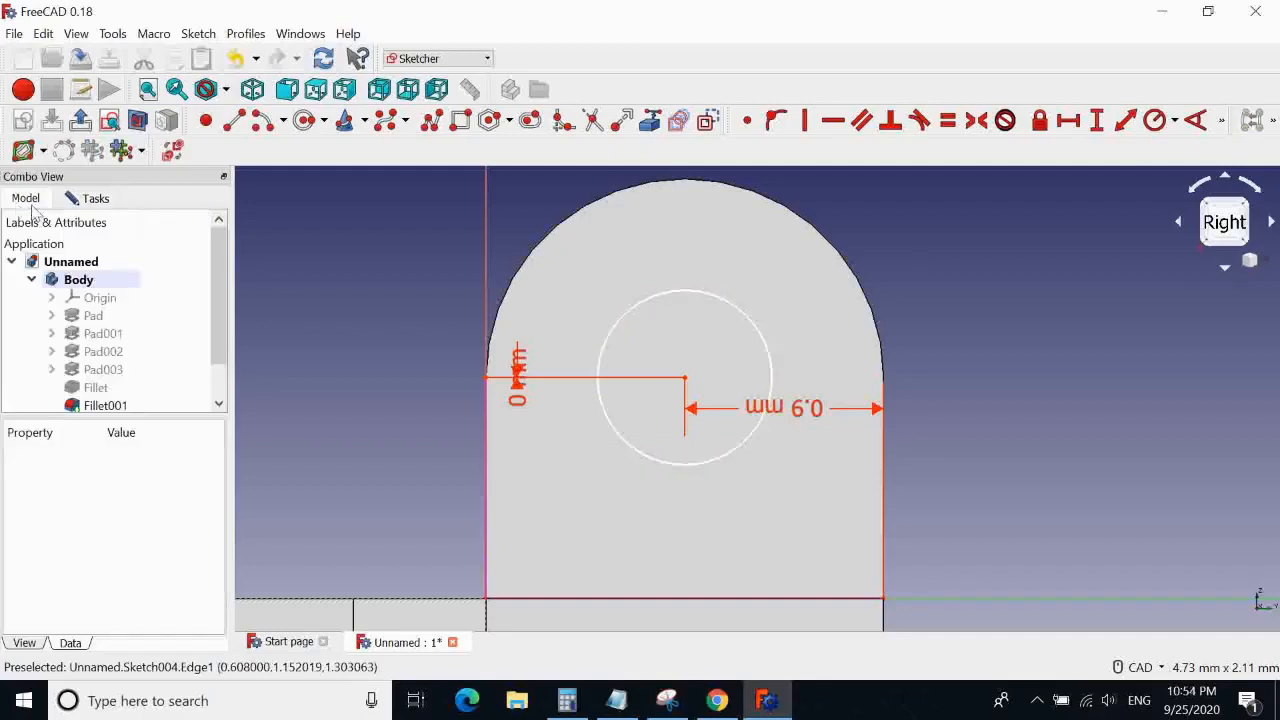
left_click(634, 314)
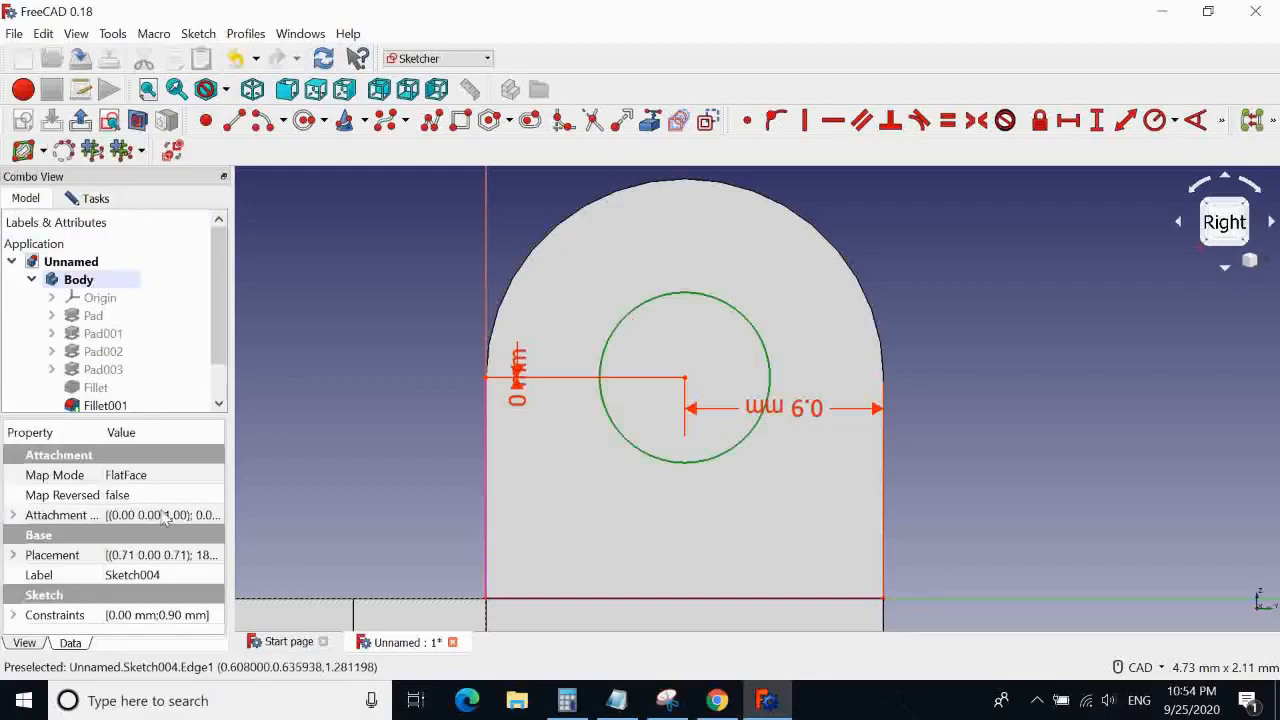
left_click(12, 615)
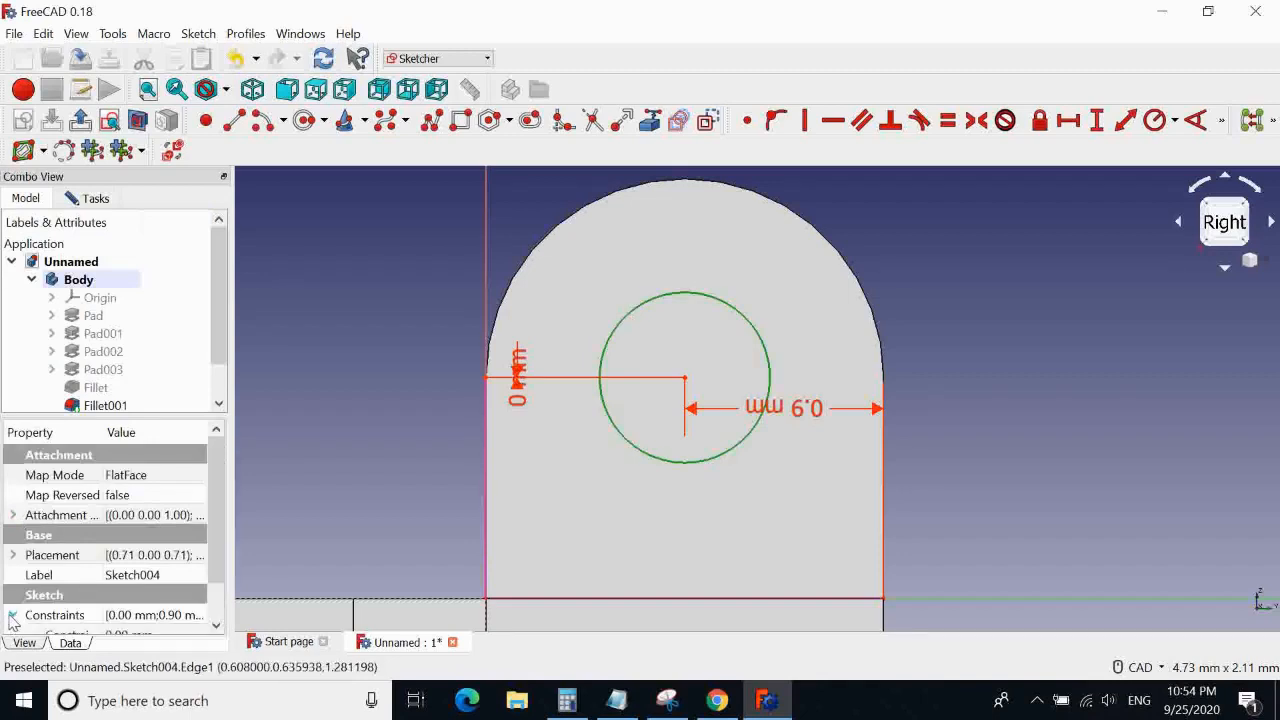
scroll(123, 528, "down", 1)
left_click(13, 576)
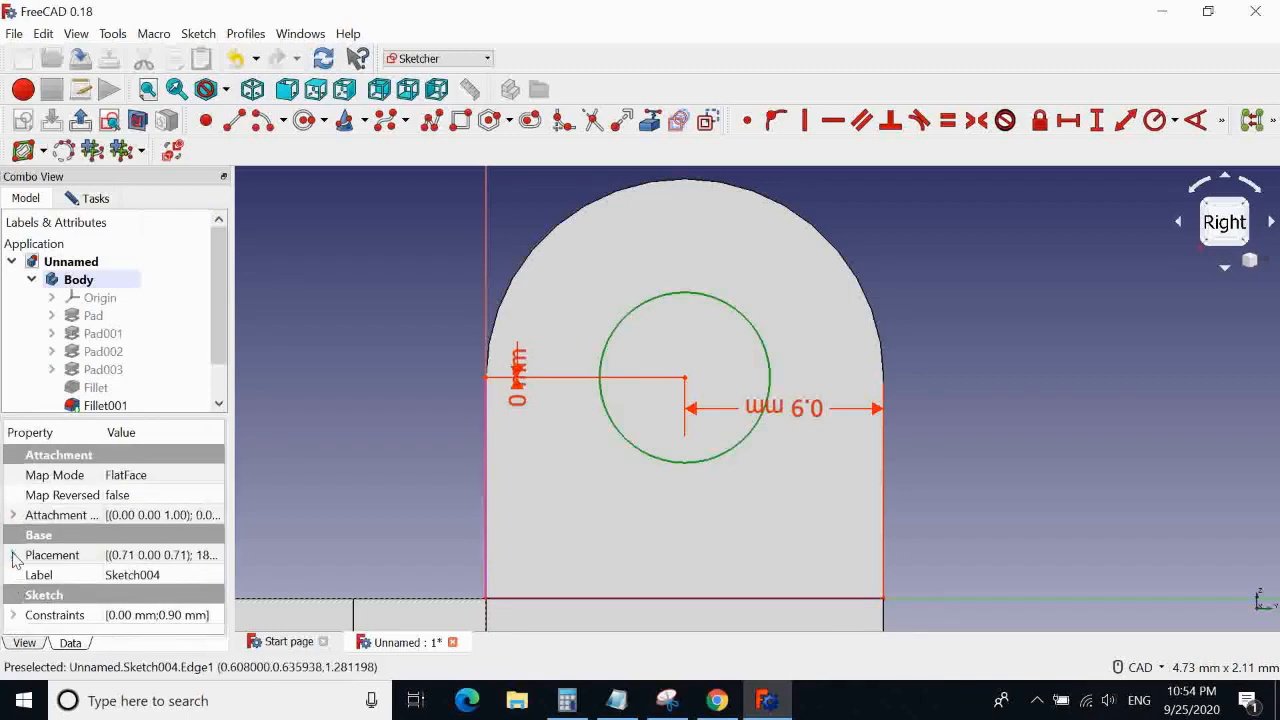
left_click(13, 556)
scroll(57, 547, "down", 1)
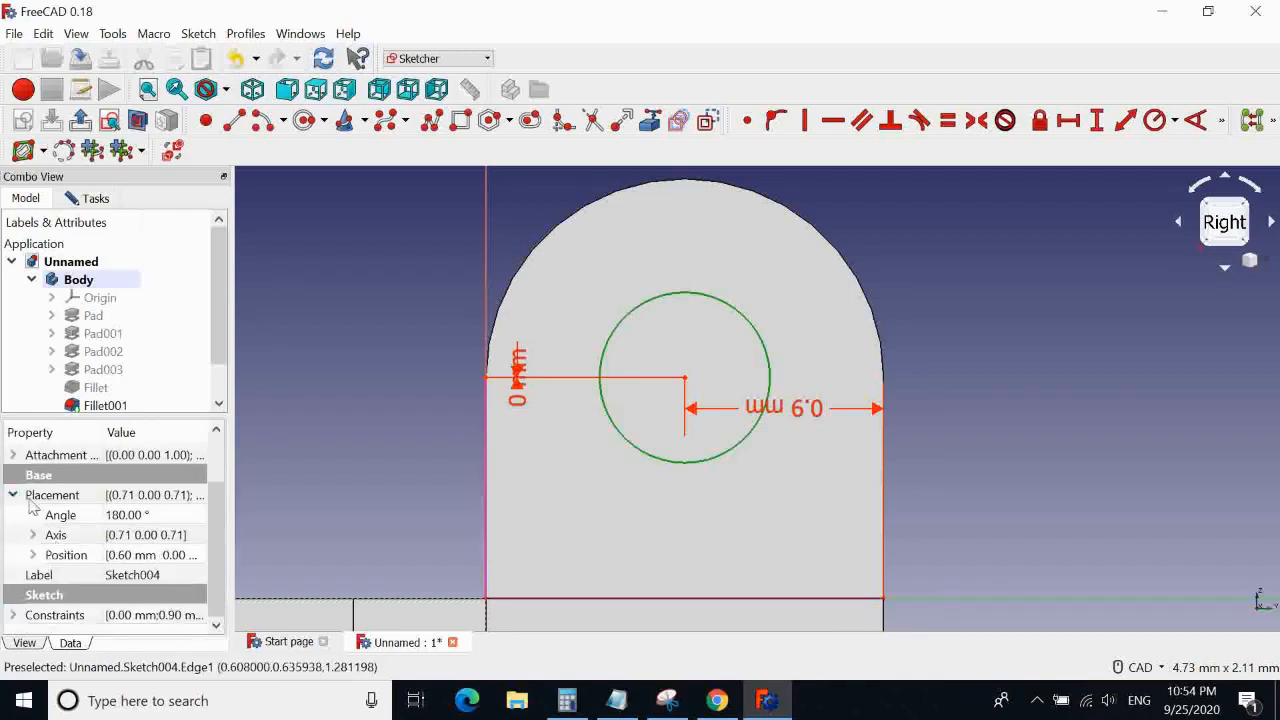
left_click(13, 495)
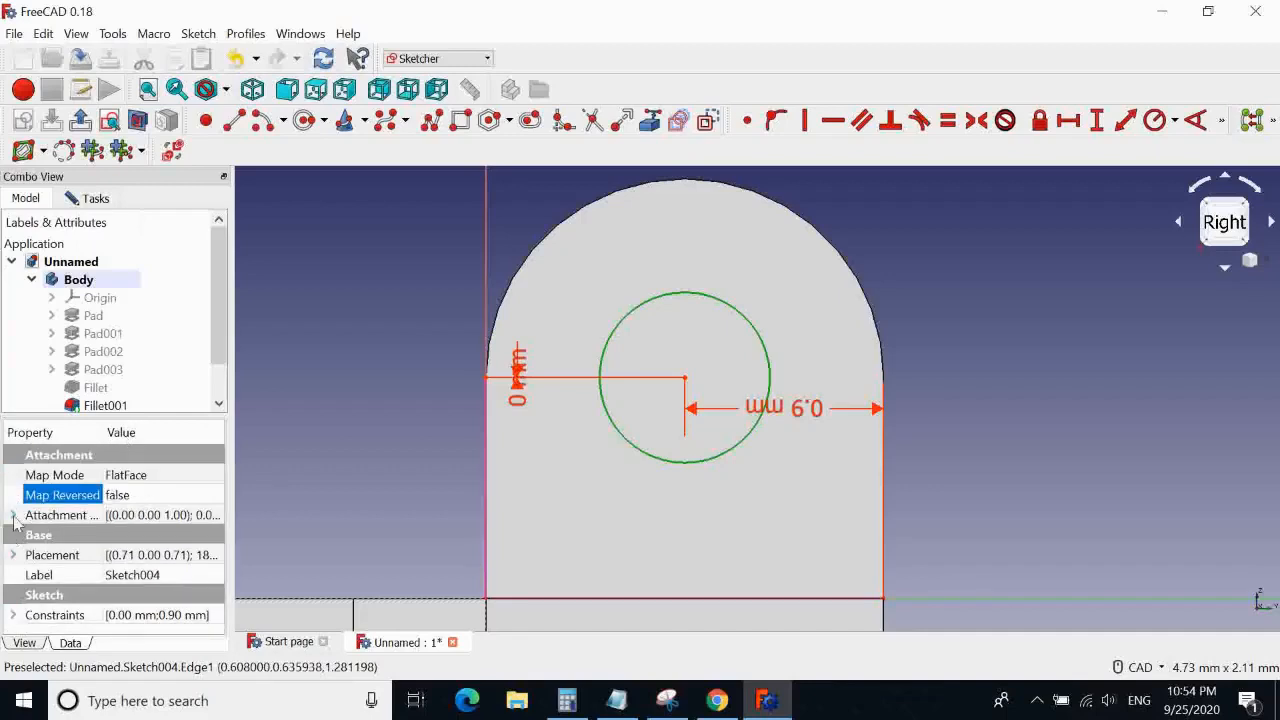
left_click(13, 515)
scroll(40, 520, "down", 1)
scroll(57, 518, "up", 1)
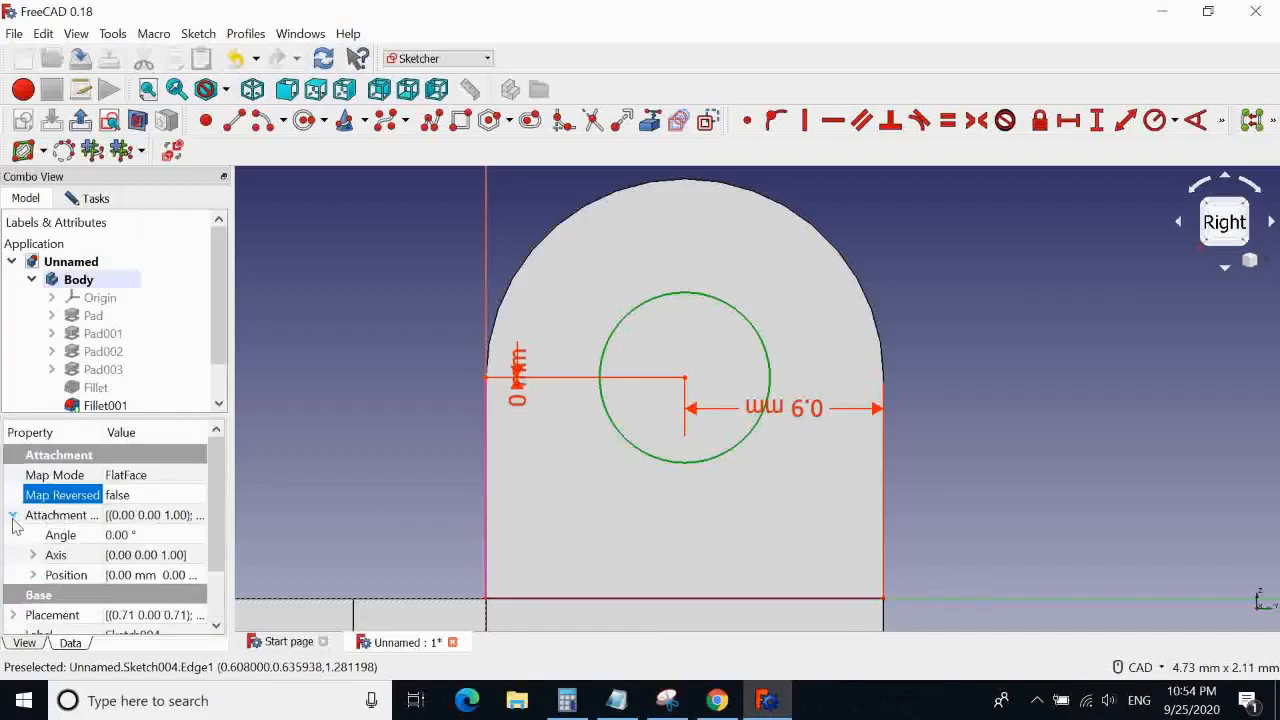
left_click(13, 515)
Look through the sketch's view properties for a circle size setting, then clear the selection
left_click(24, 643)
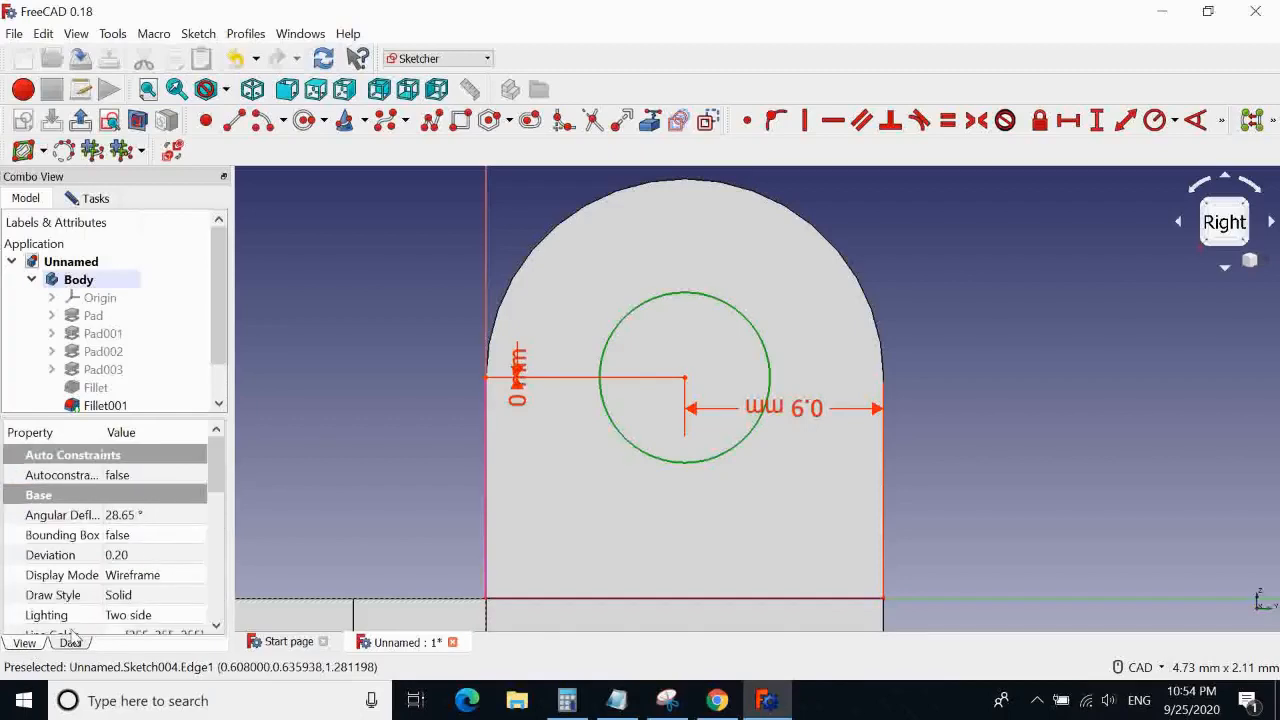
scroll(100, 580, "down", 3)
scroll(163, 553, "down", 4)
scroll(163, 553, "up", 7)
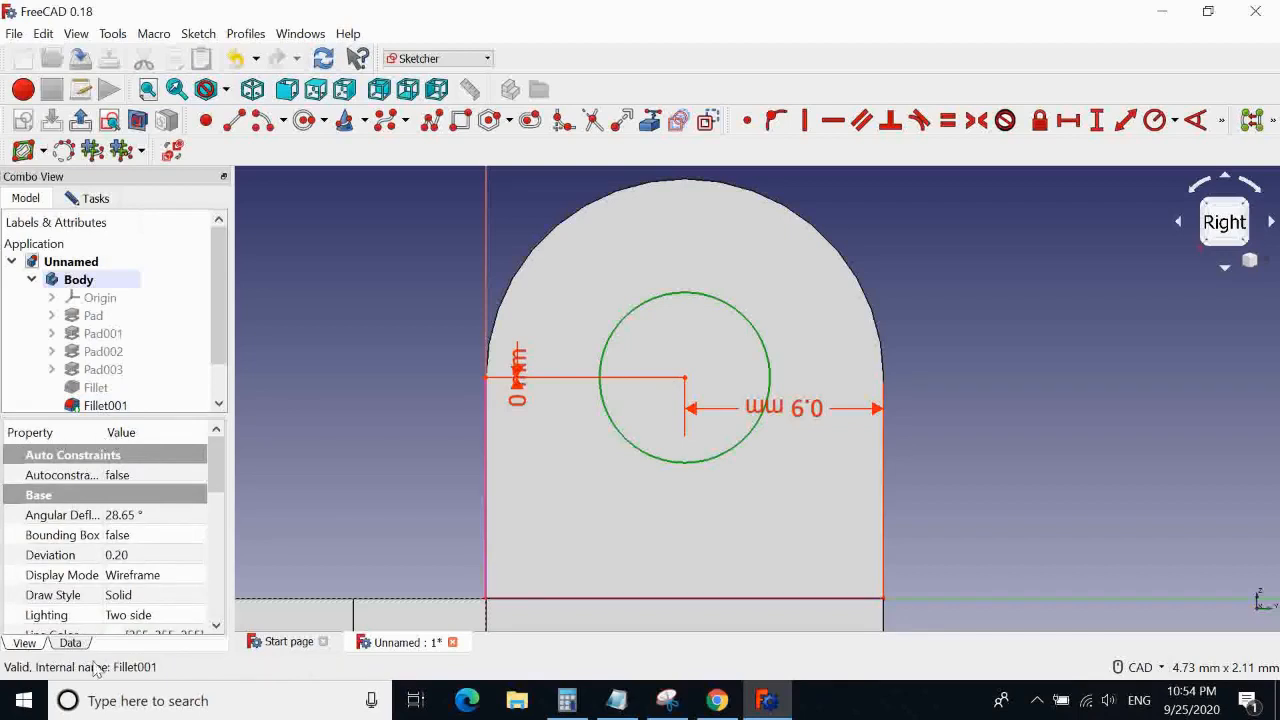
left_click(68, 643)
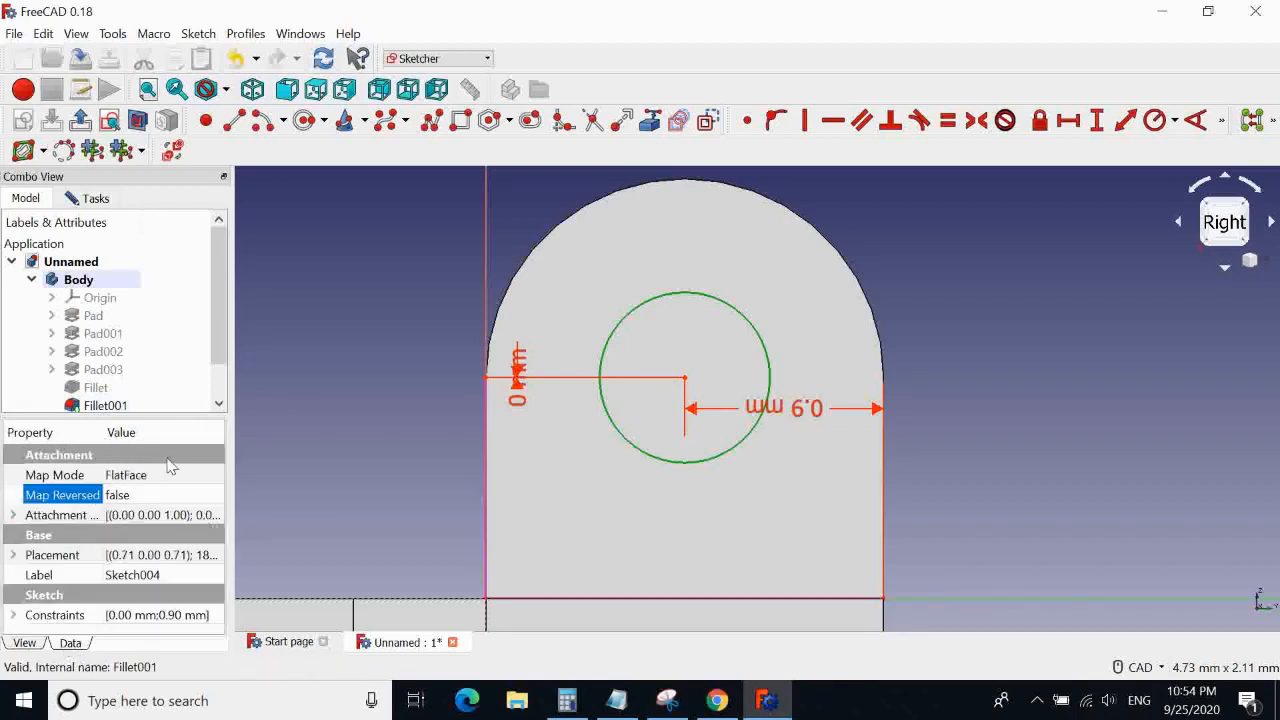
left_click(370, 301)
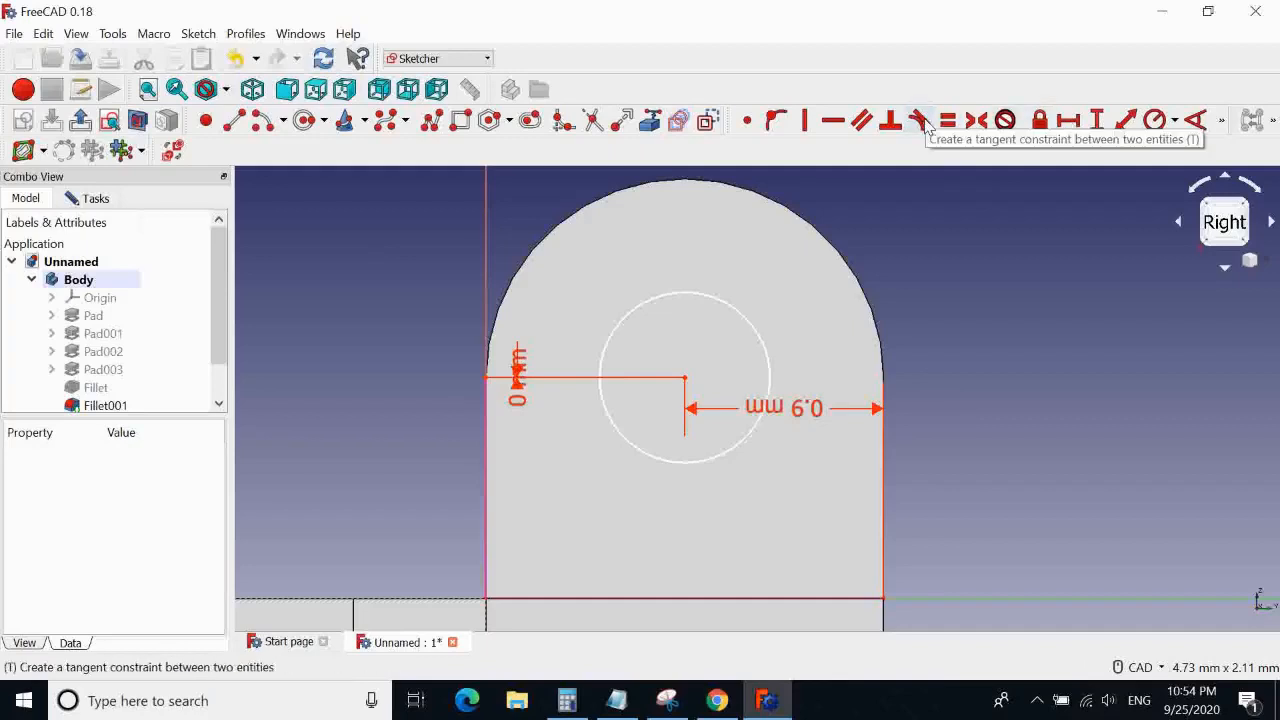
Constrain the hole circle's diameter to 0.8 mm and close the sketch
left_click(734, 308)
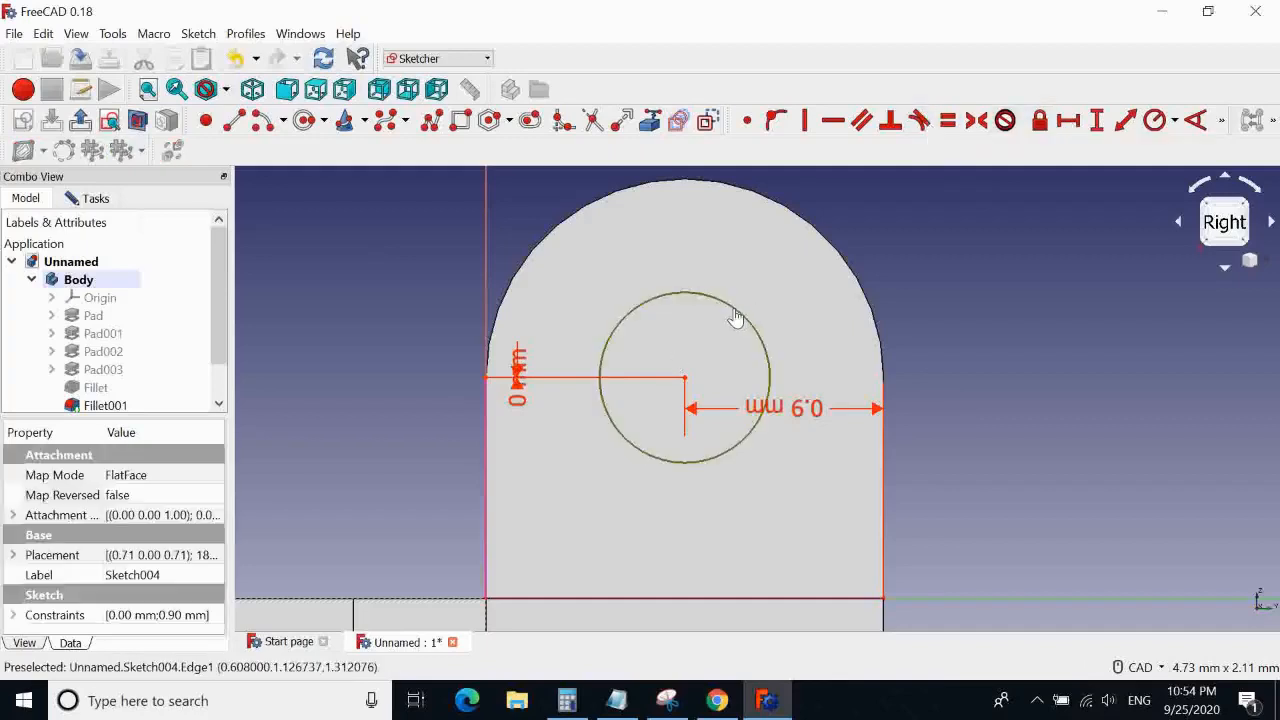
left_click(734, 308)
left_click(734, 310)
left_click(736, 317)
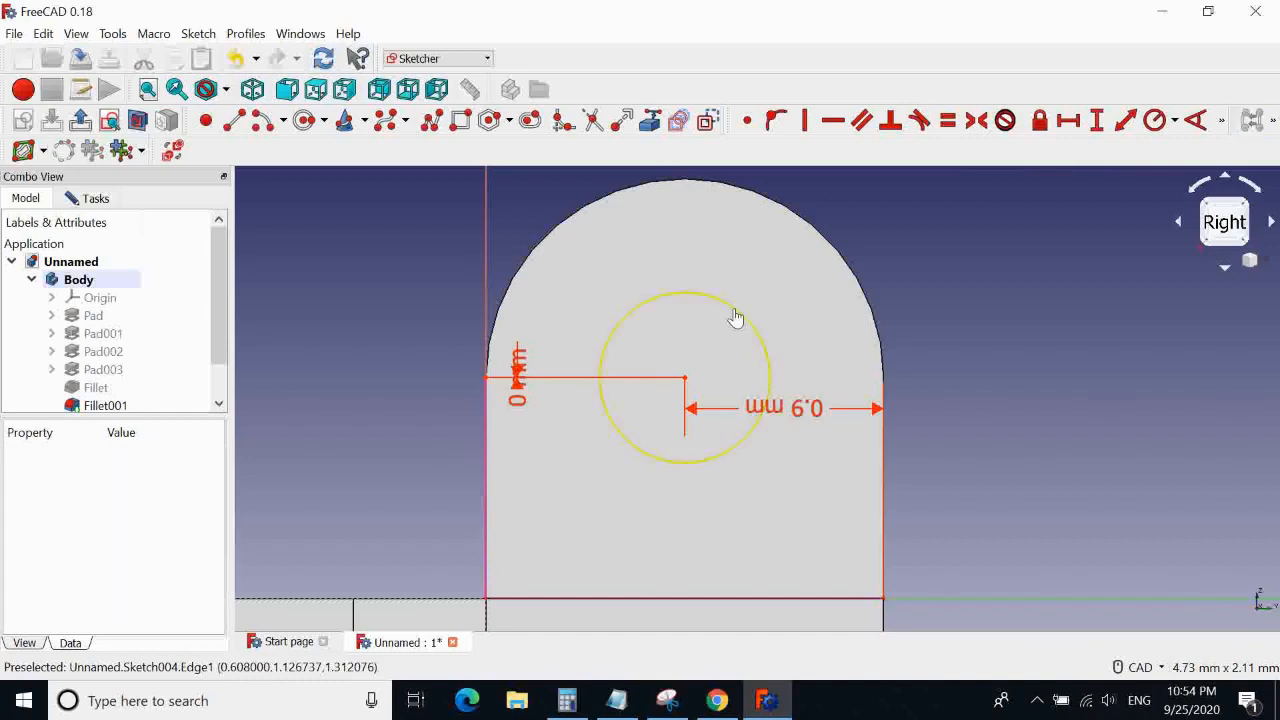
left_click(746, 314)
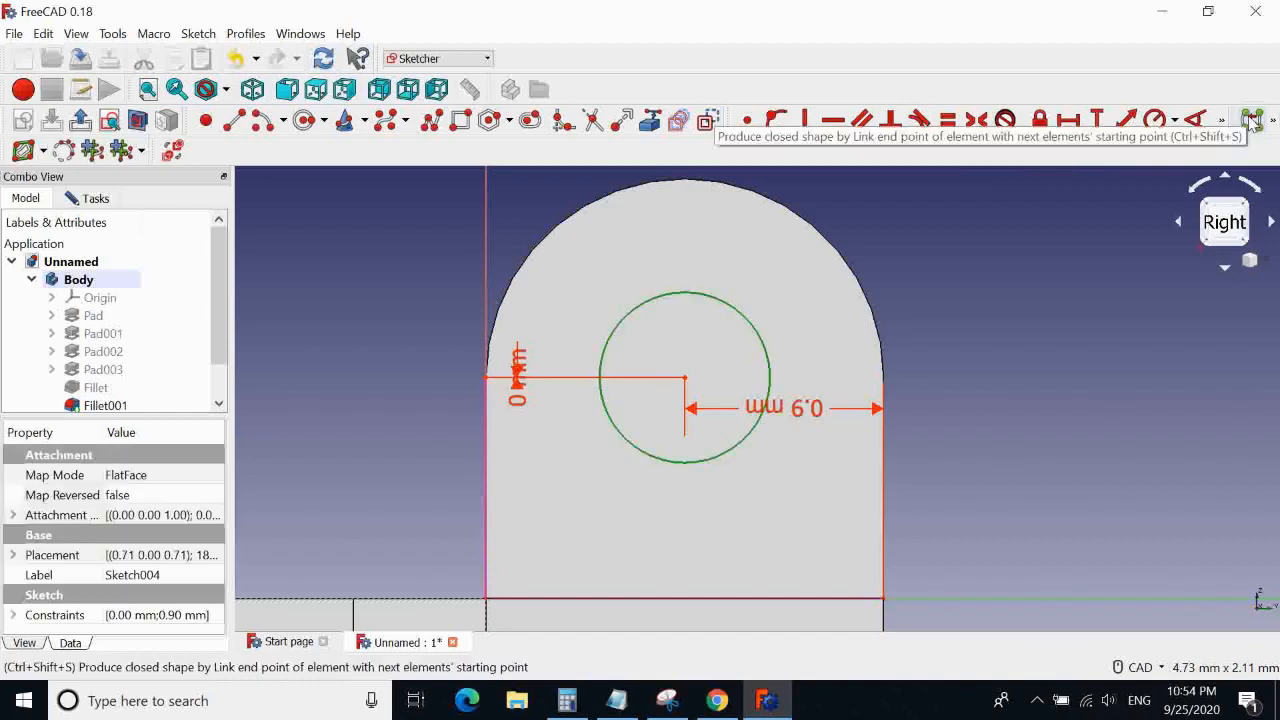
left_click(1175, 122)
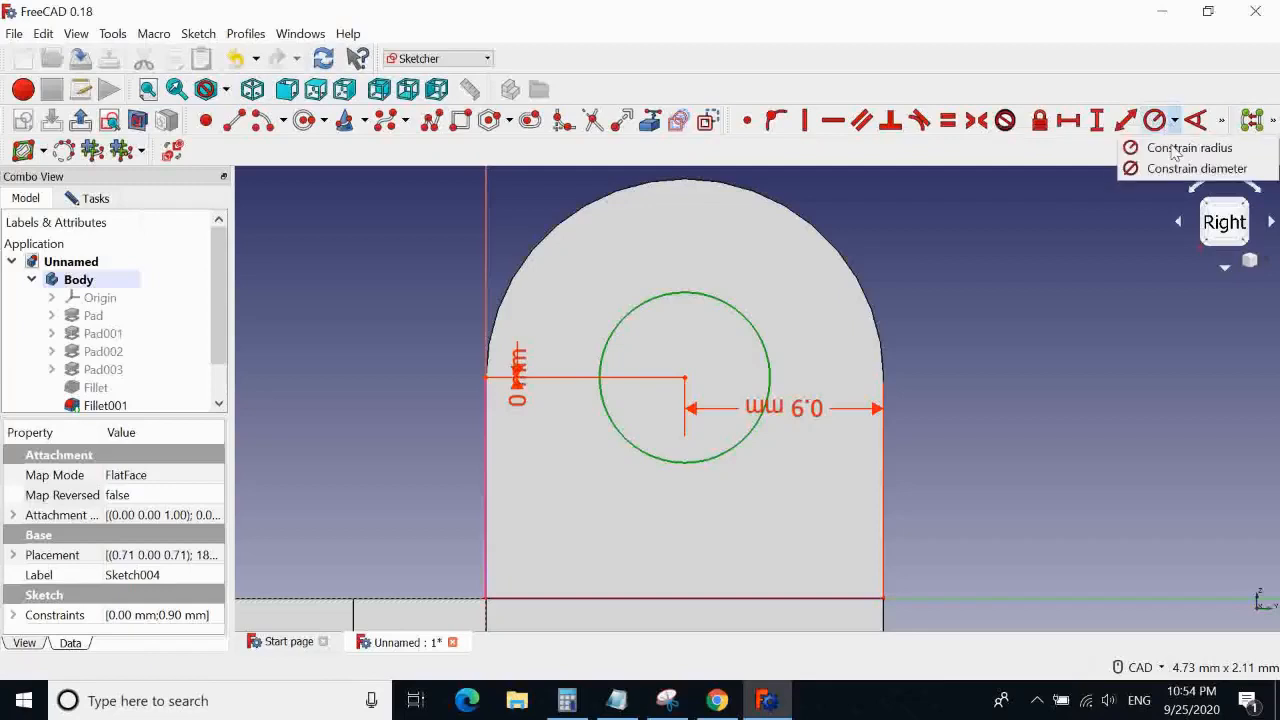
left_click(1163, 168)
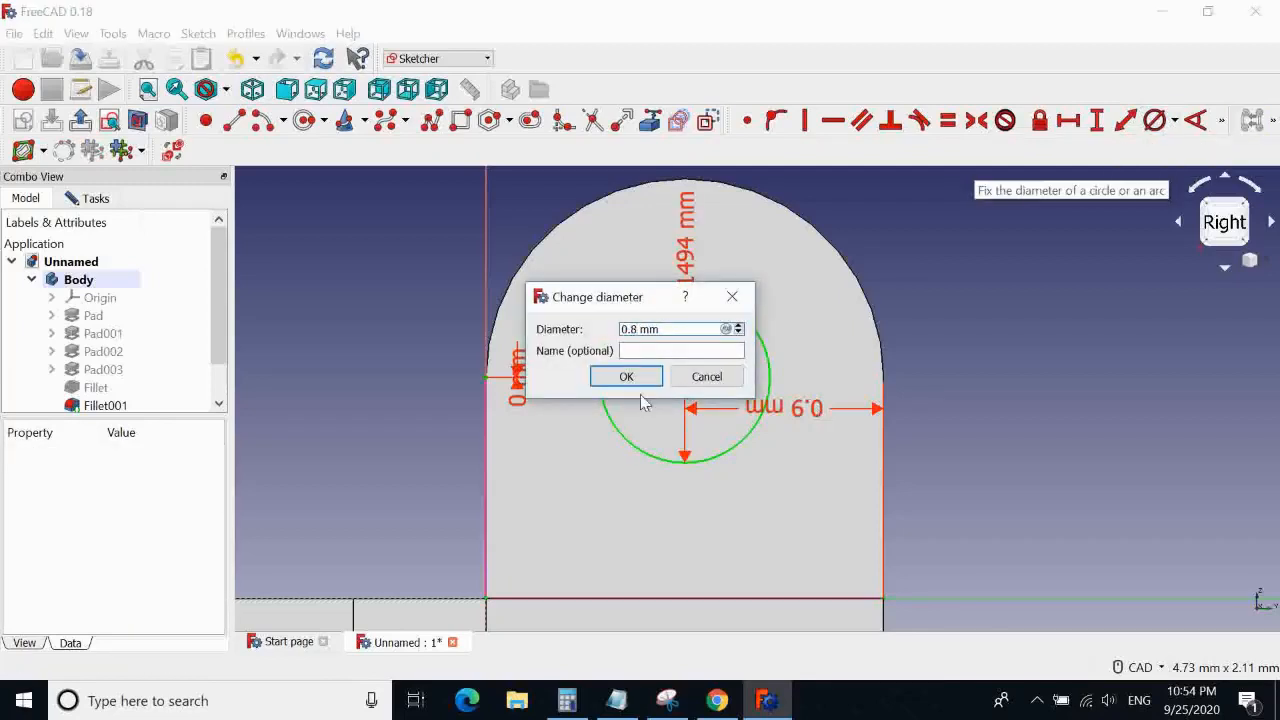
left_click(610, 376)
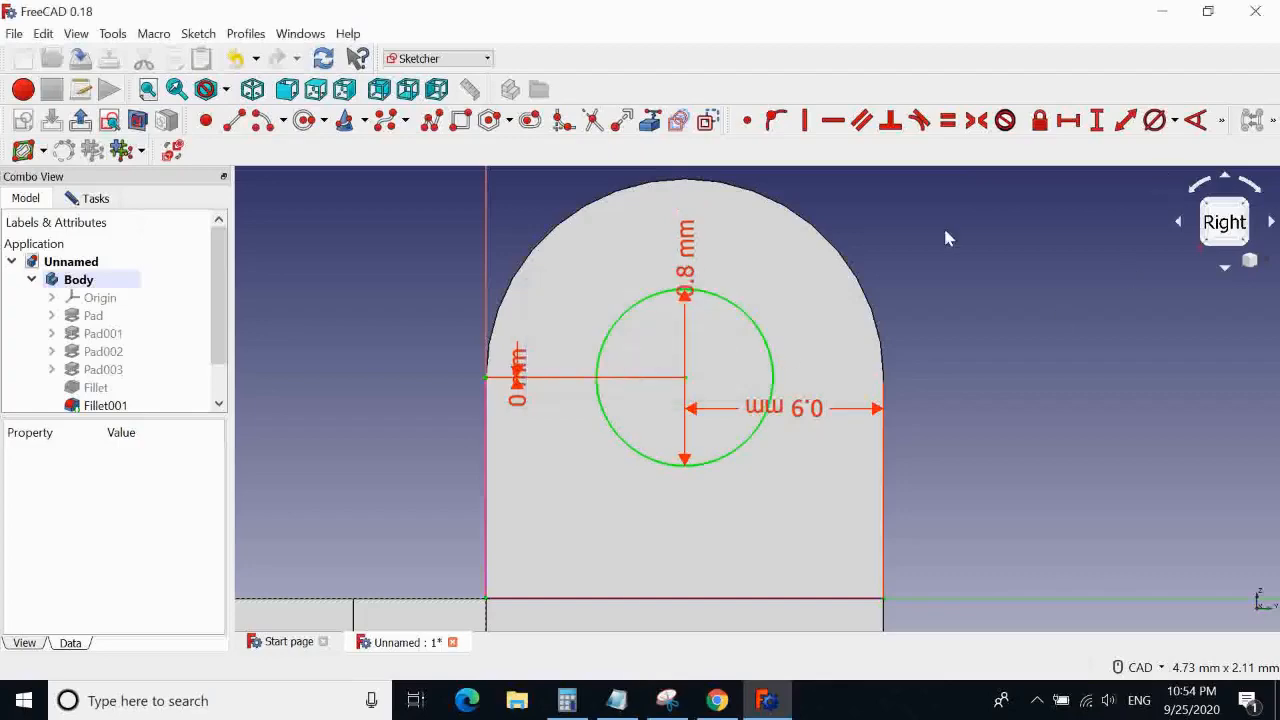
mouse_move(454, 214)
middle_mouse_down()
mouse_move(497, 297)
mouse_move(463, 264)
middle_mouse_up()
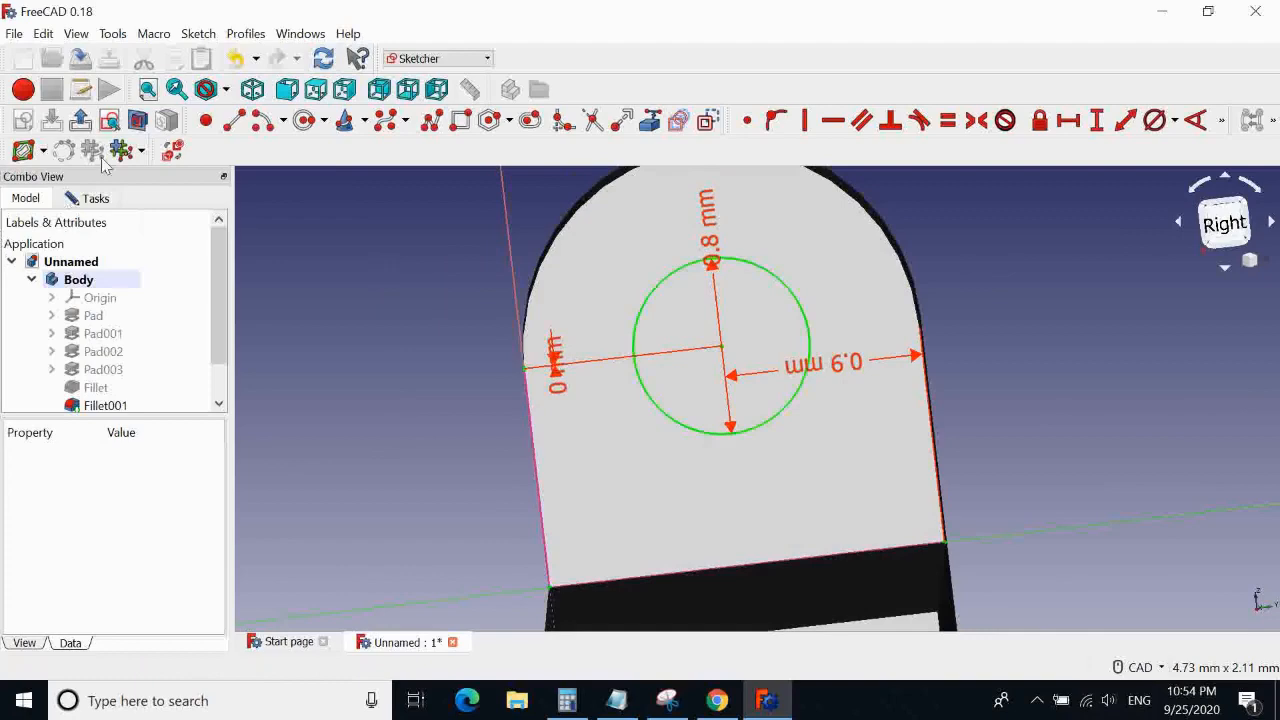
left_click(92, 198)
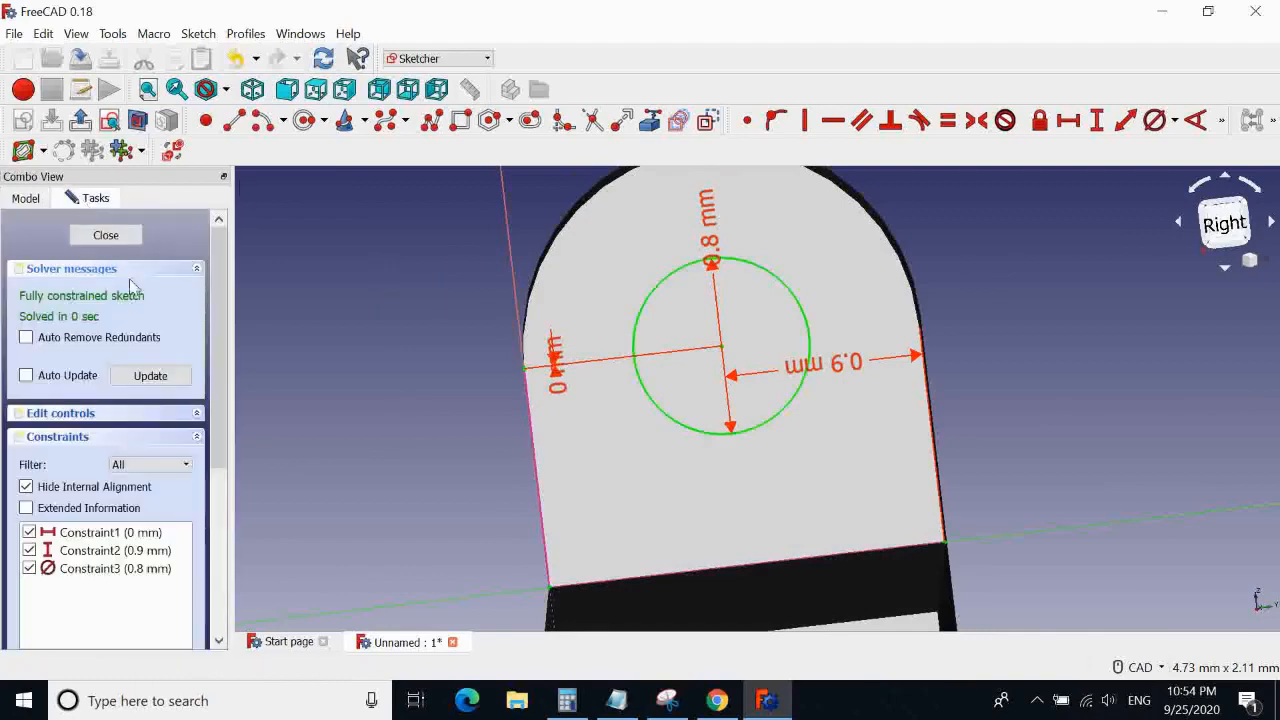
key("Escape")
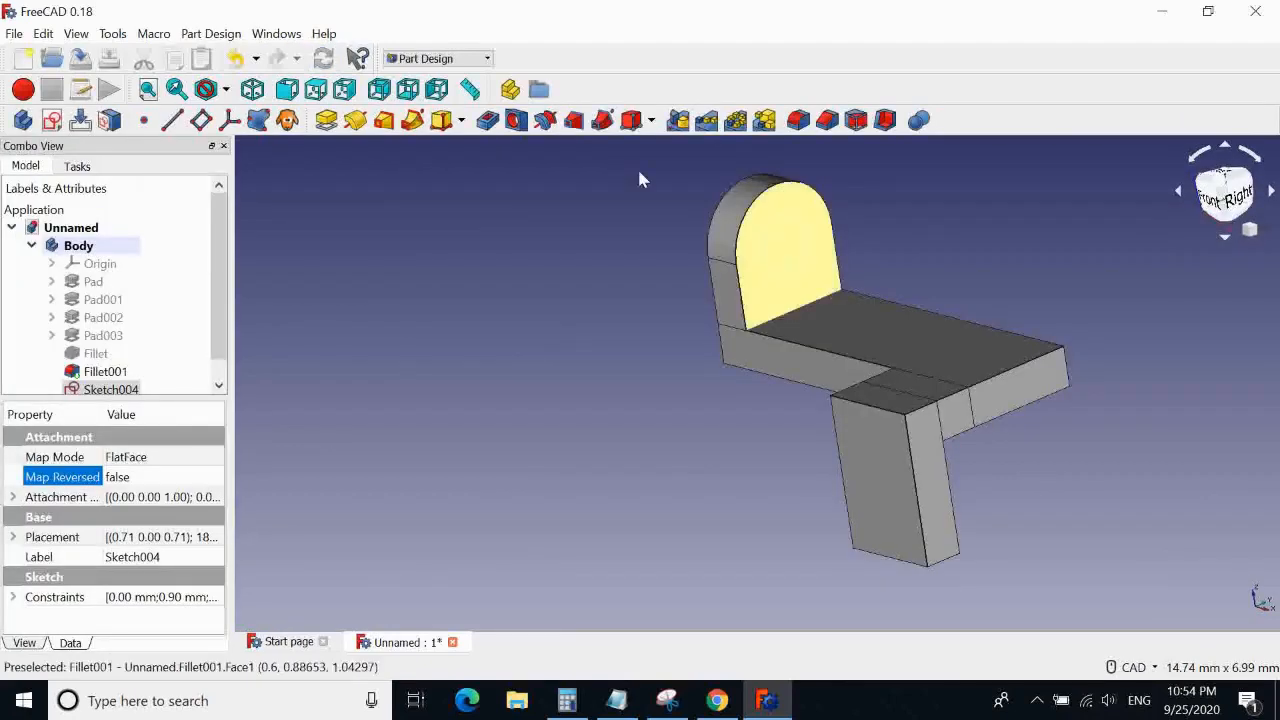
Cut the hole circle through the rounded upright tab with a Pocket of type Dimension, 5 mm long
left_click(490, 120)
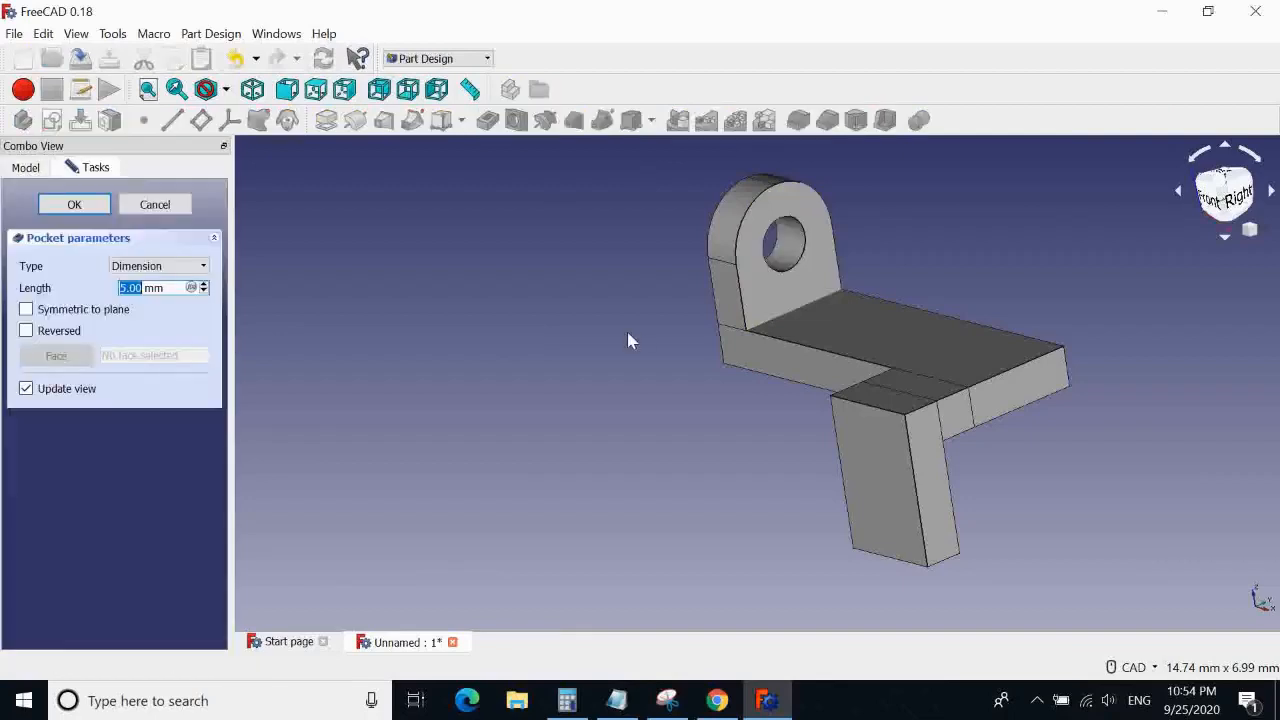
middle_click_drag(966, 249, 900, 248)
left_click(174, 266)
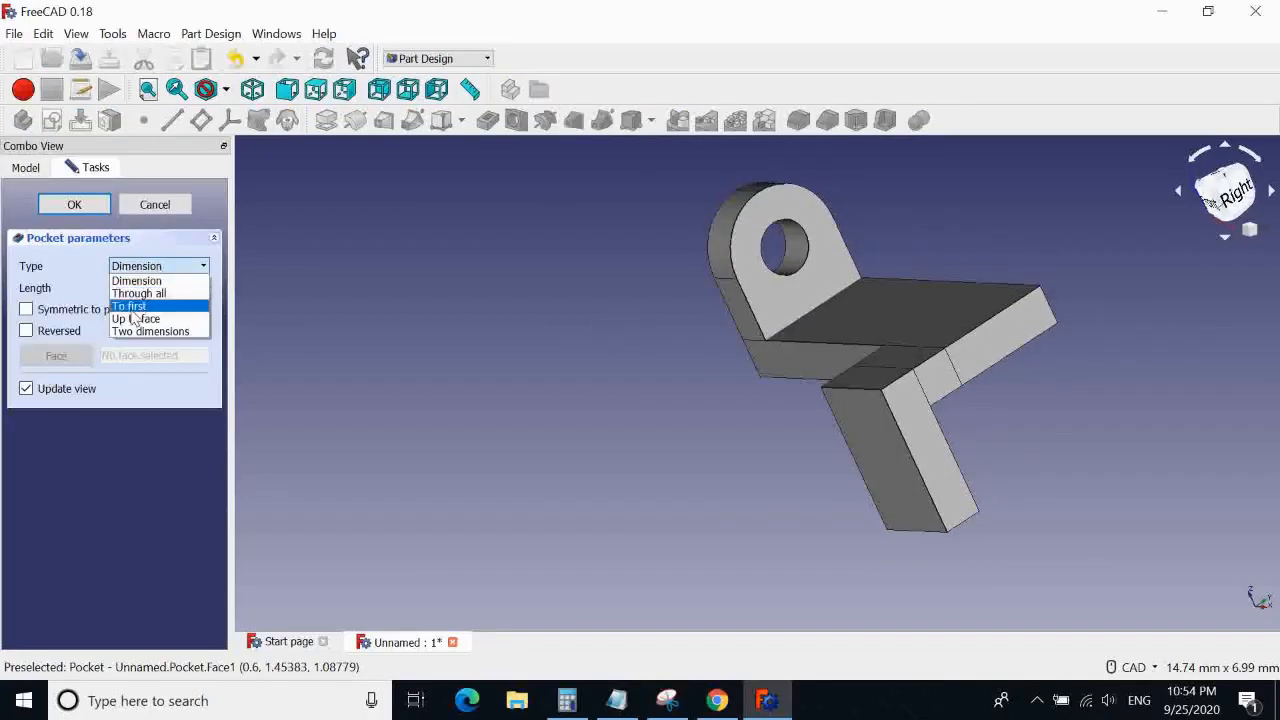
left_click(143, 274)
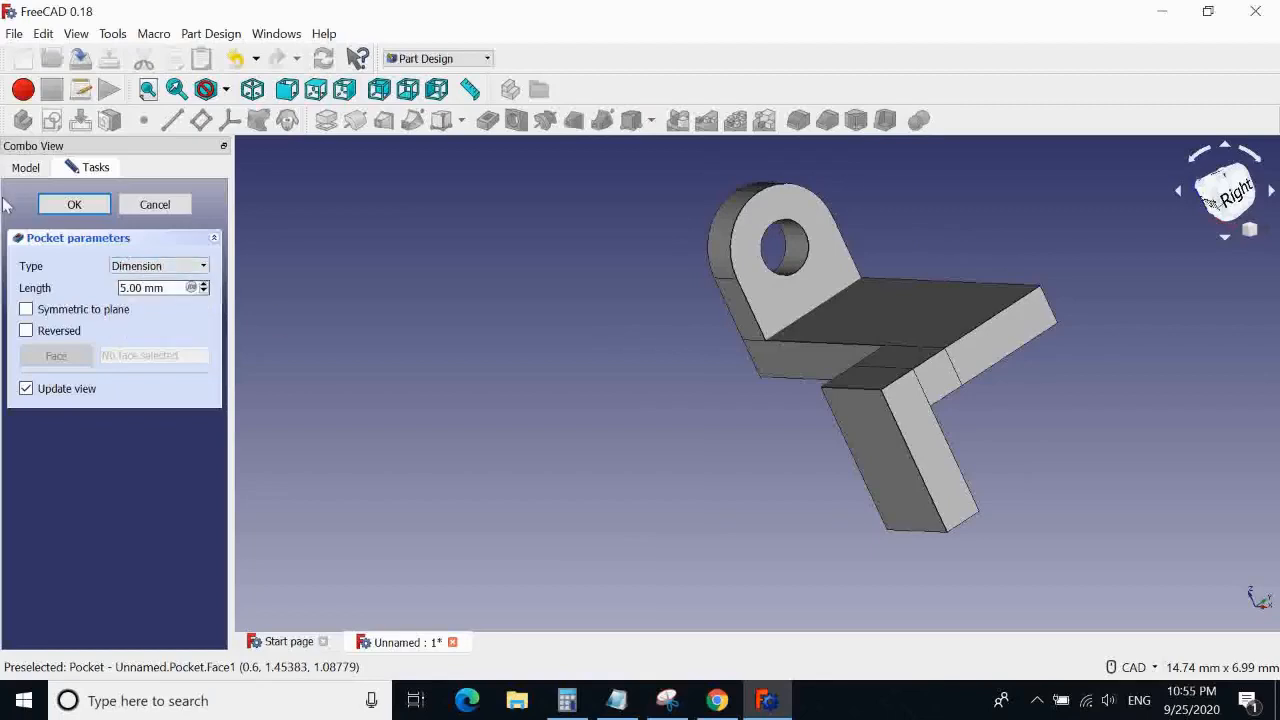
middle_click_drag(623, 303, 674, 280)
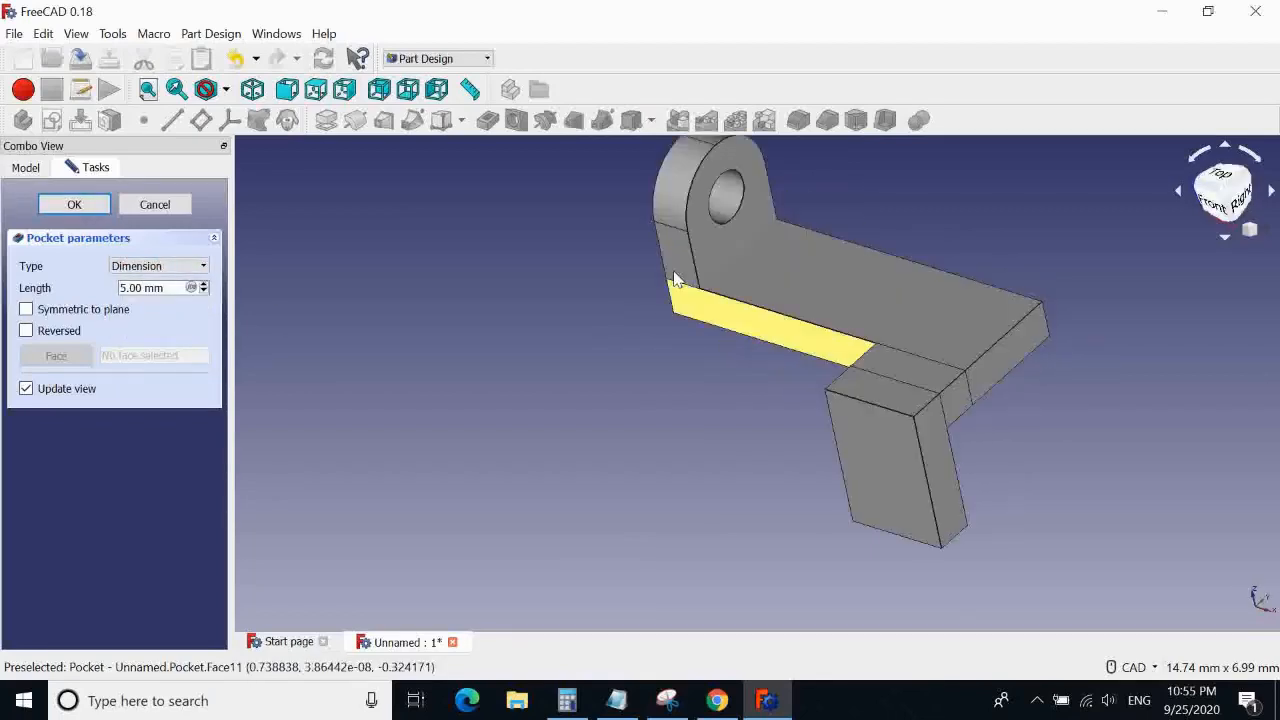
middle_click_drag(523, 249, 660, 320)
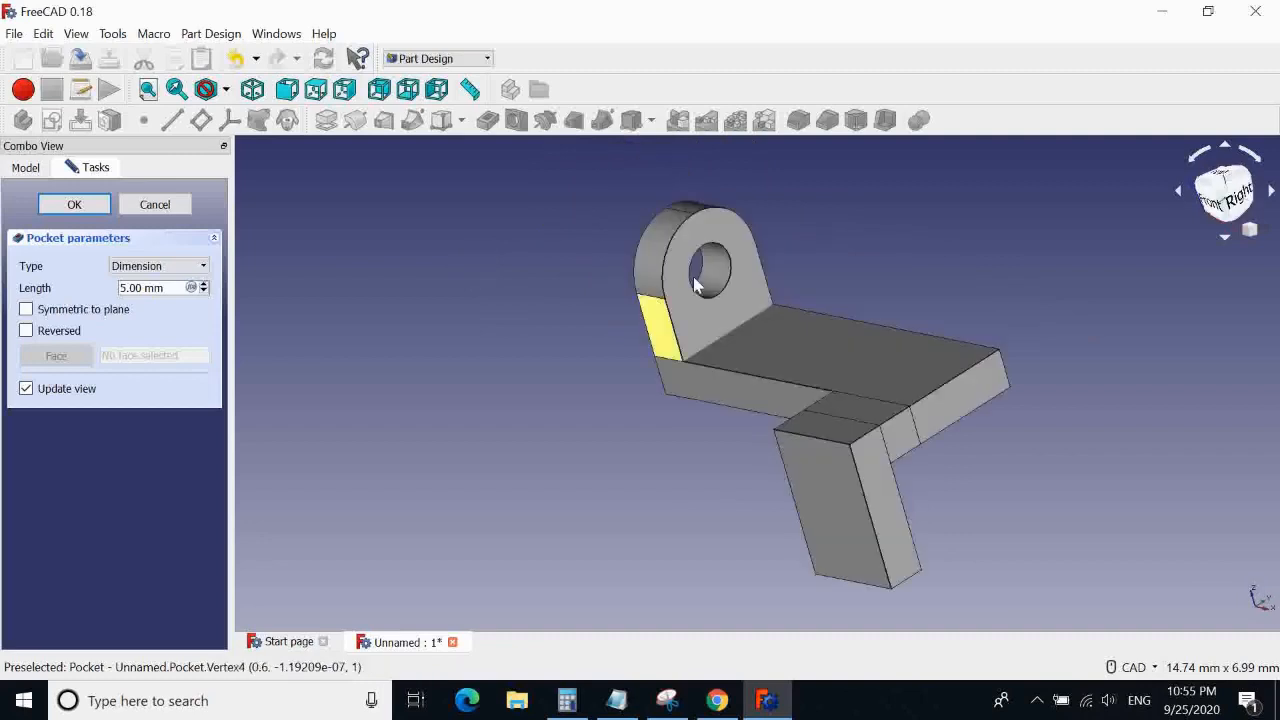
left_click(74, 204)
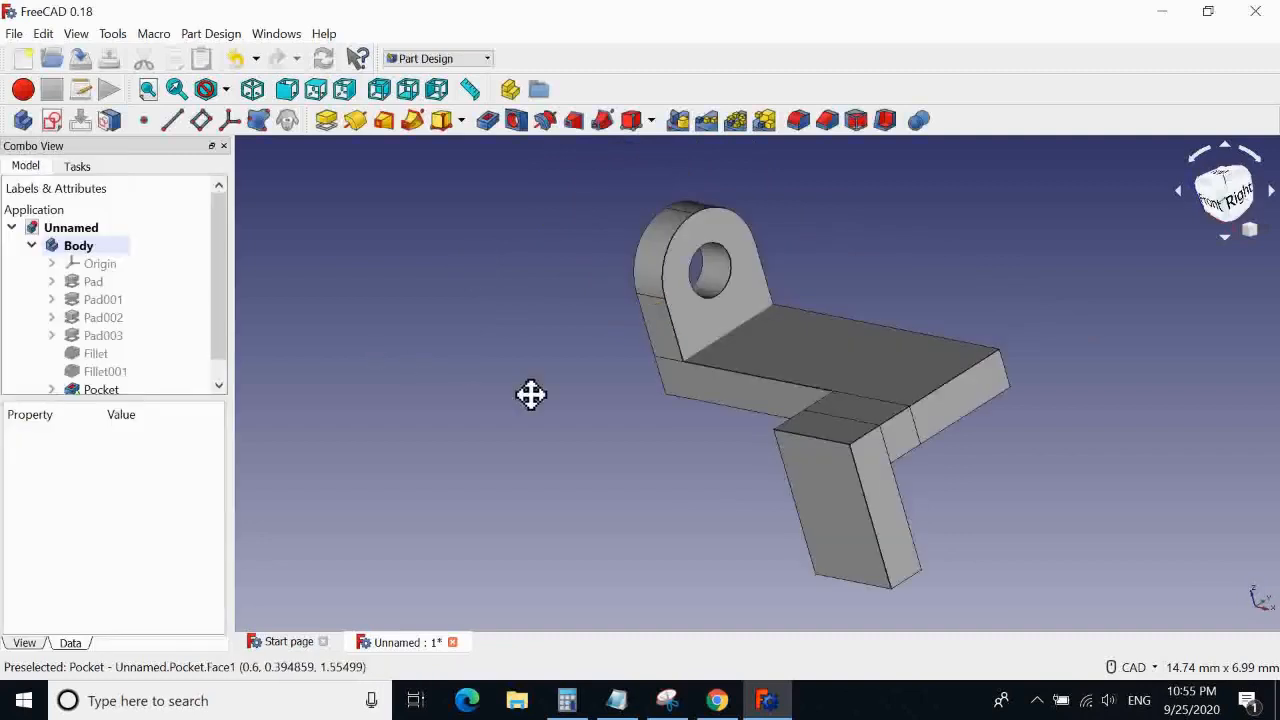
middle_click_drag(529, 394, 837, 597)
left_click(837, 597)
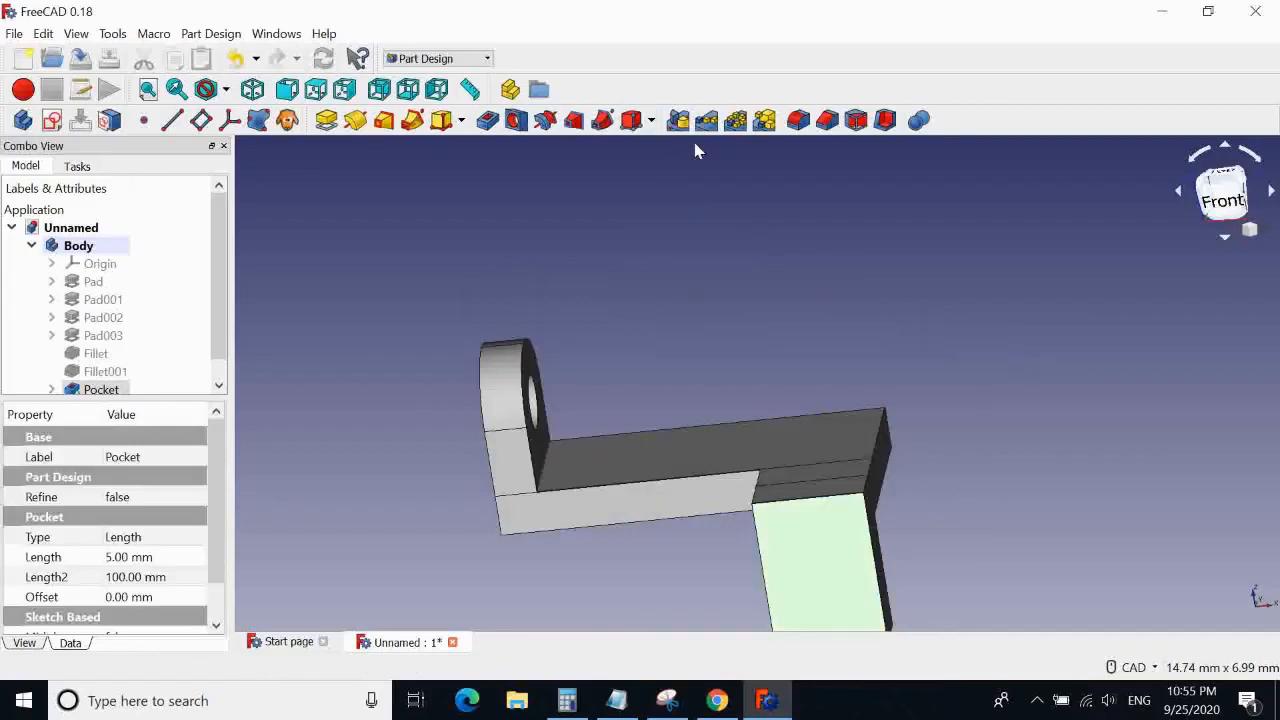
left_click(52, 120)
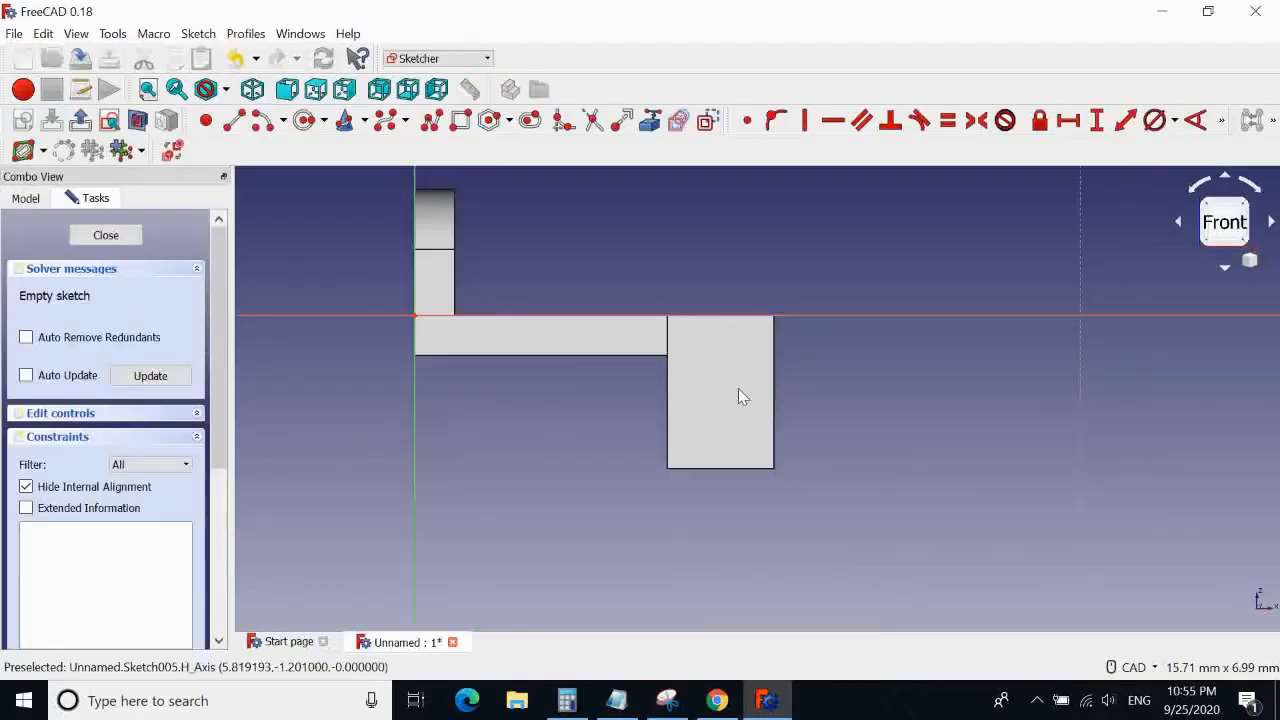
scroll(797, 418, "up", 5)
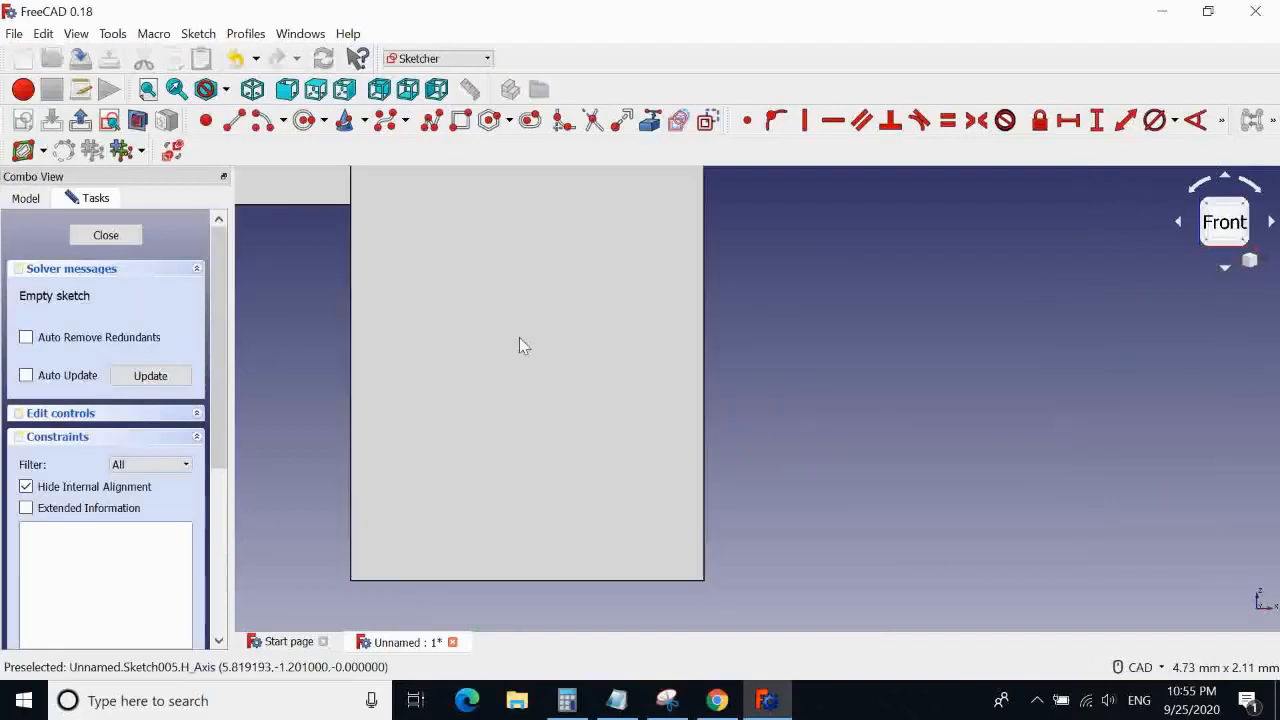
left_click(105, 235)
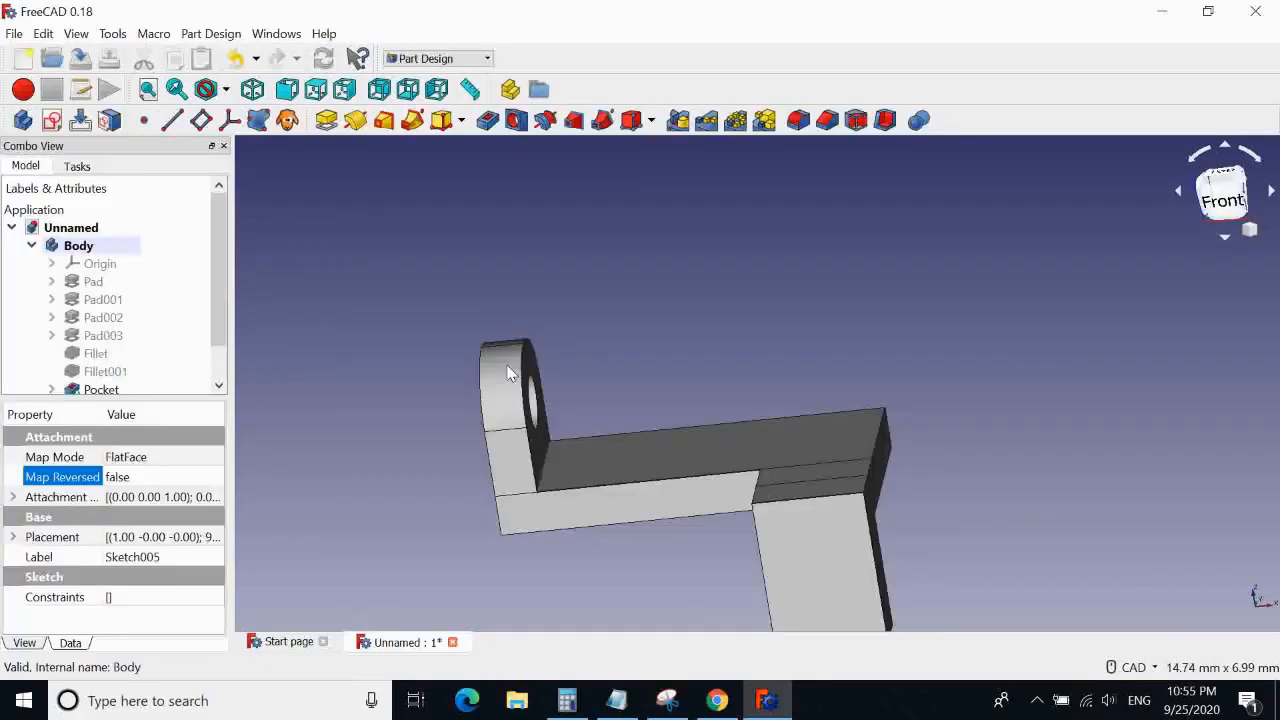
Fillet one lower corner edge of the downward leg with the 0.8 mm radius given in the reference drawing
mouse_move(846, 506)
middle_mouse_down()
mouse_move(712, 332)
mouse_move(691, 343)
mouse_move(554, 234)
middle_mouse_up()
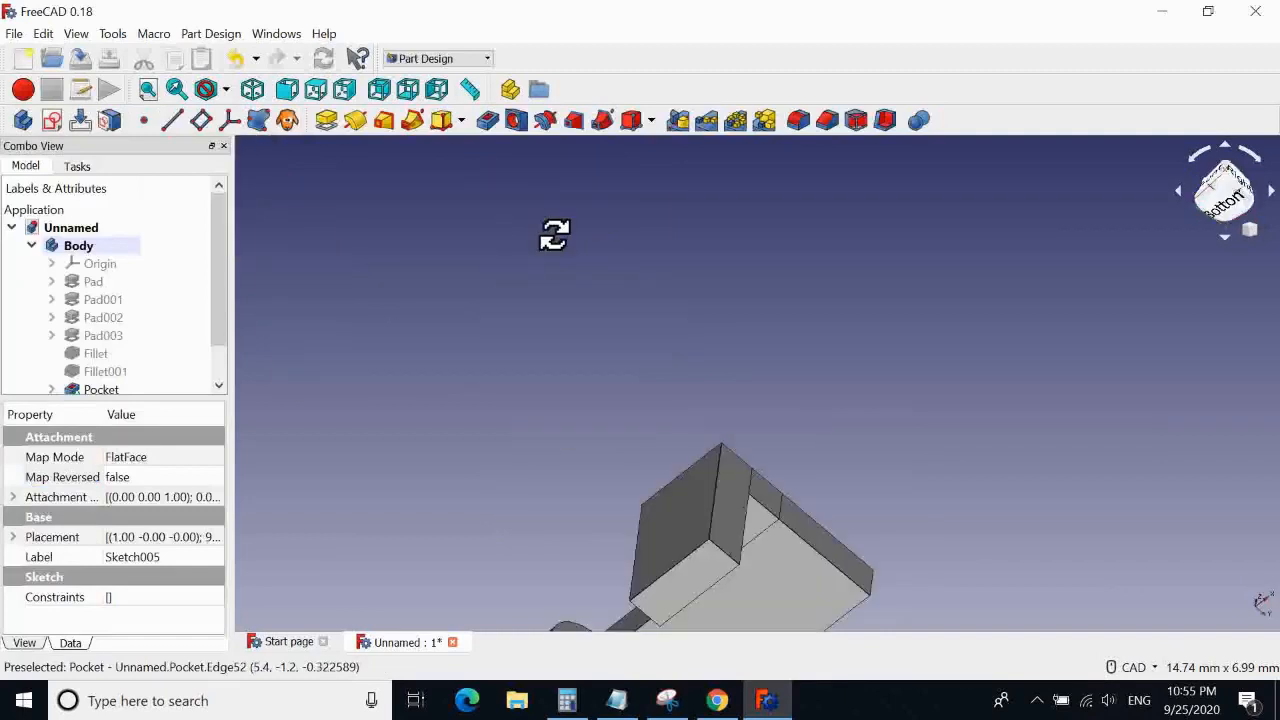
left_click(720, 555)
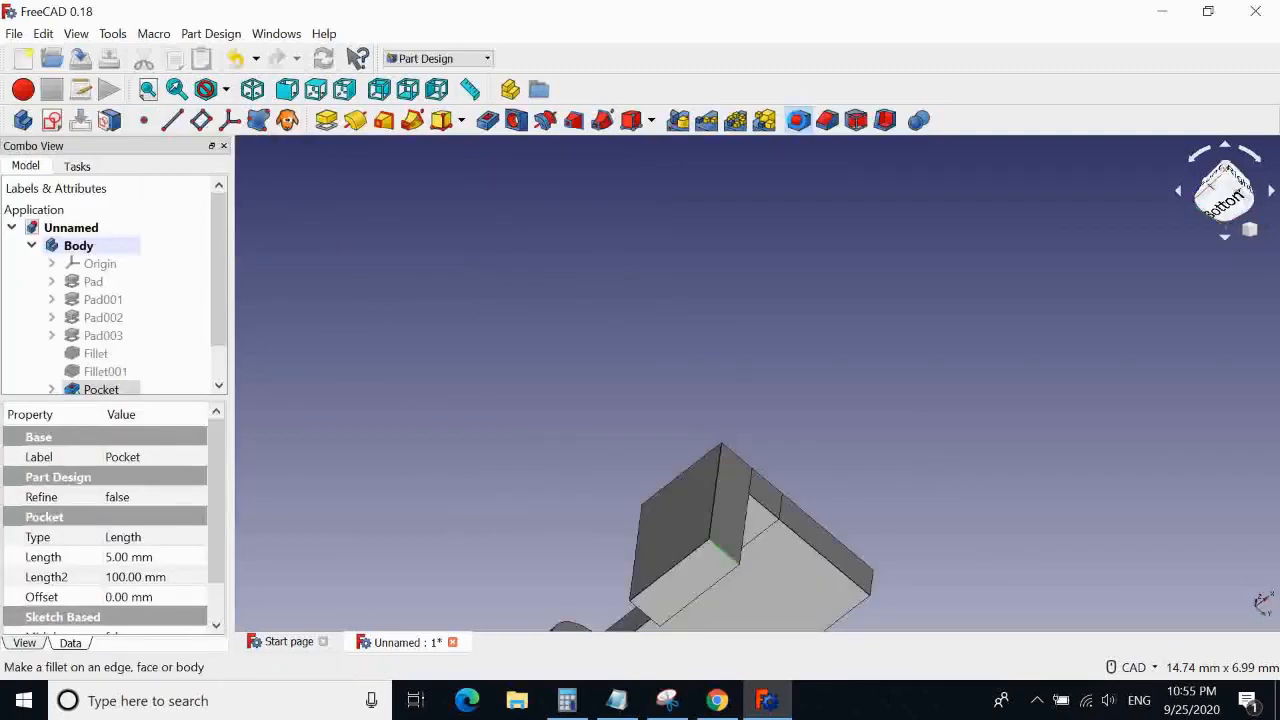
left_click(797, 120)
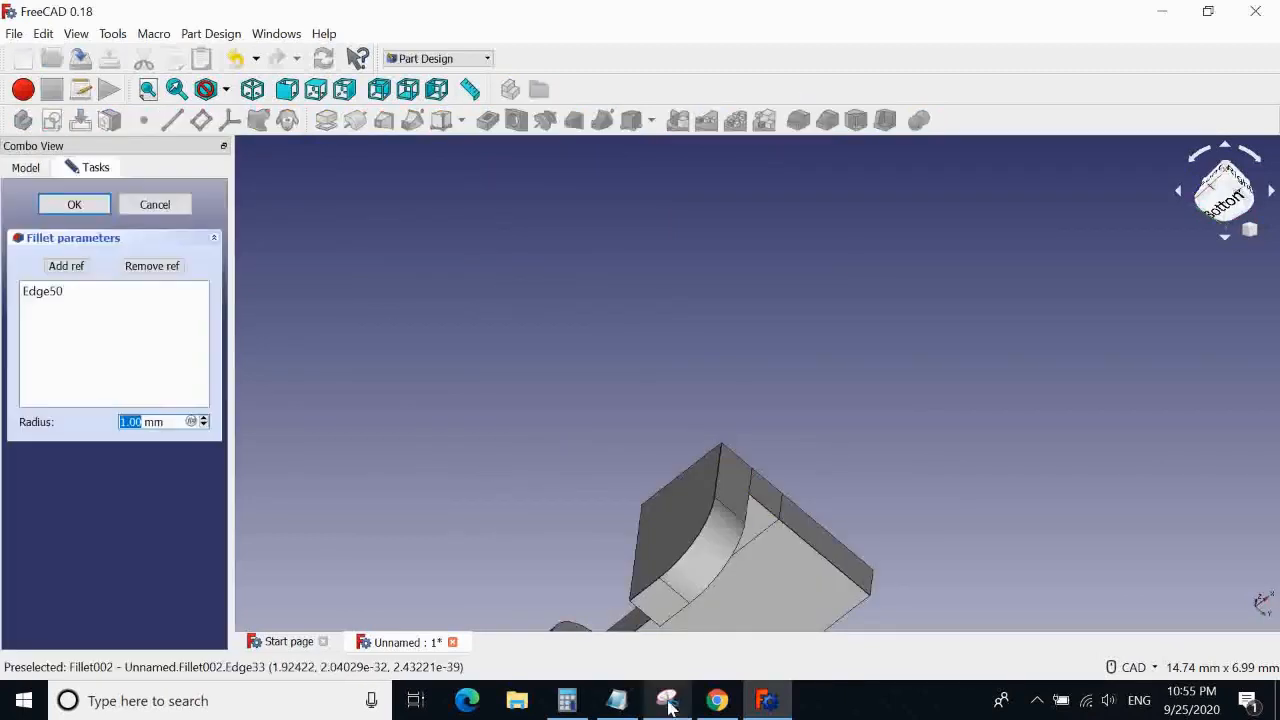
left_click(698, 704)
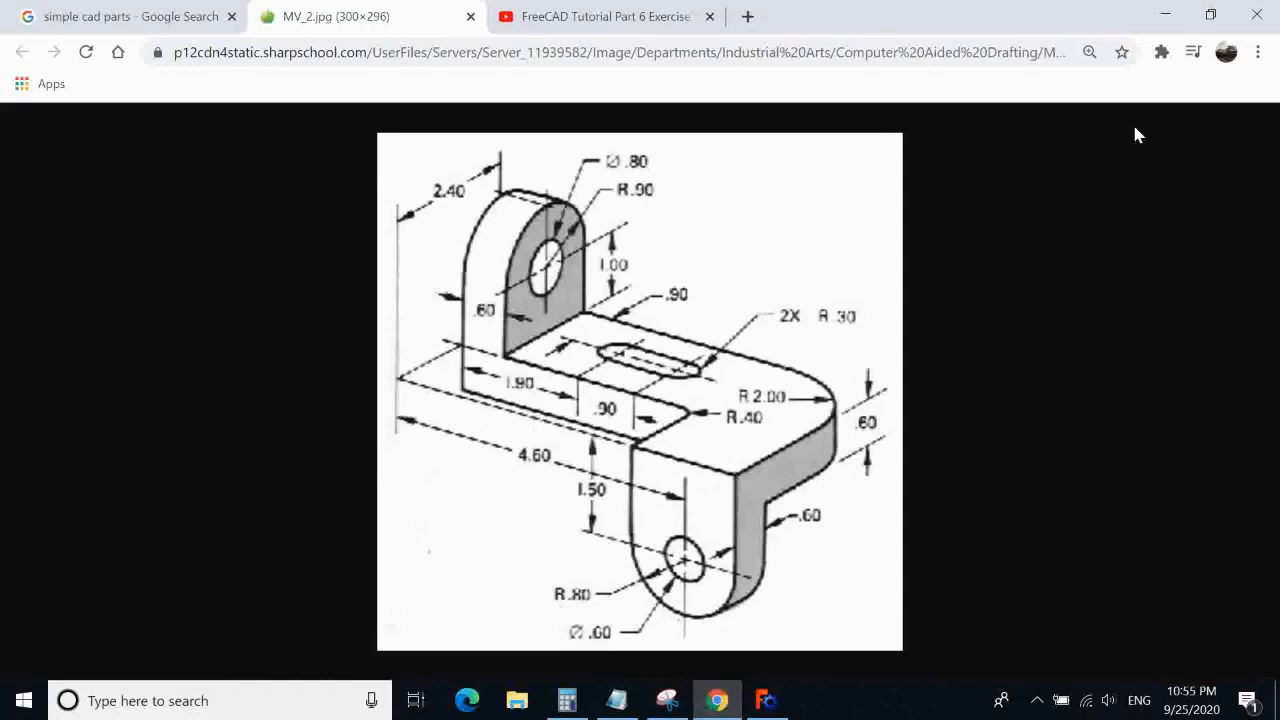
left_click(1165, 15)
type(".8")
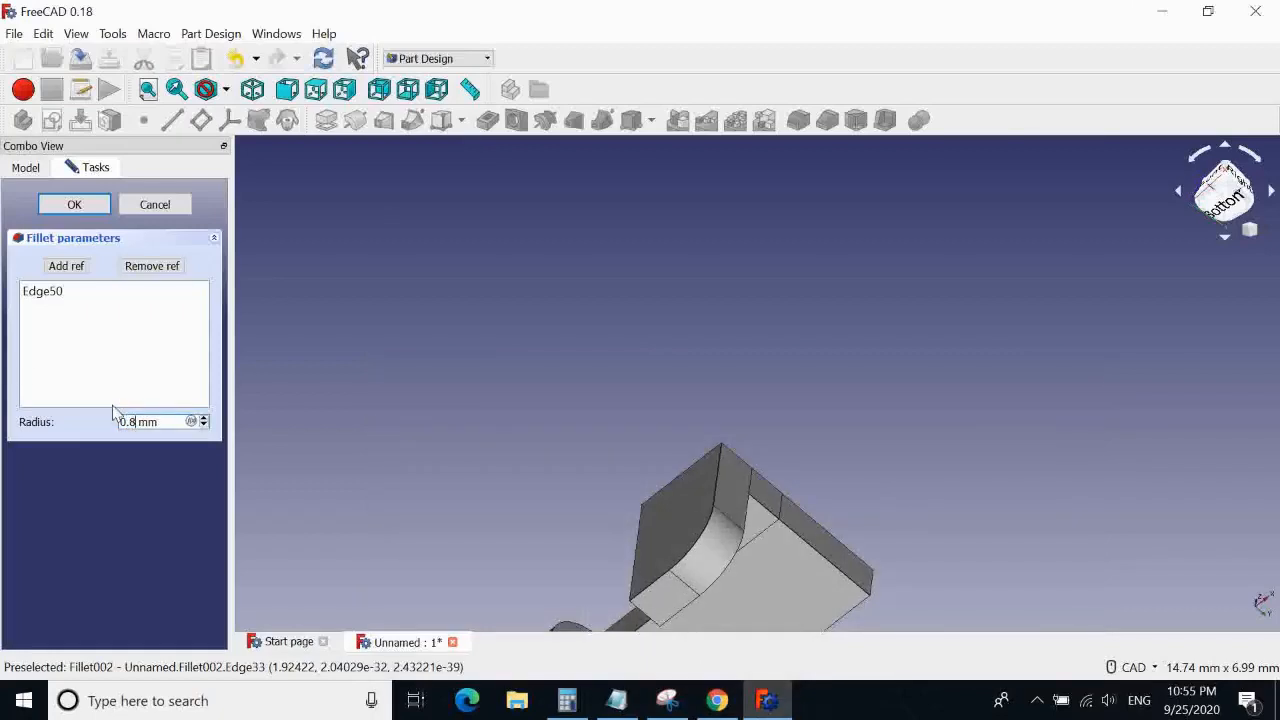
left_click(74, 204)
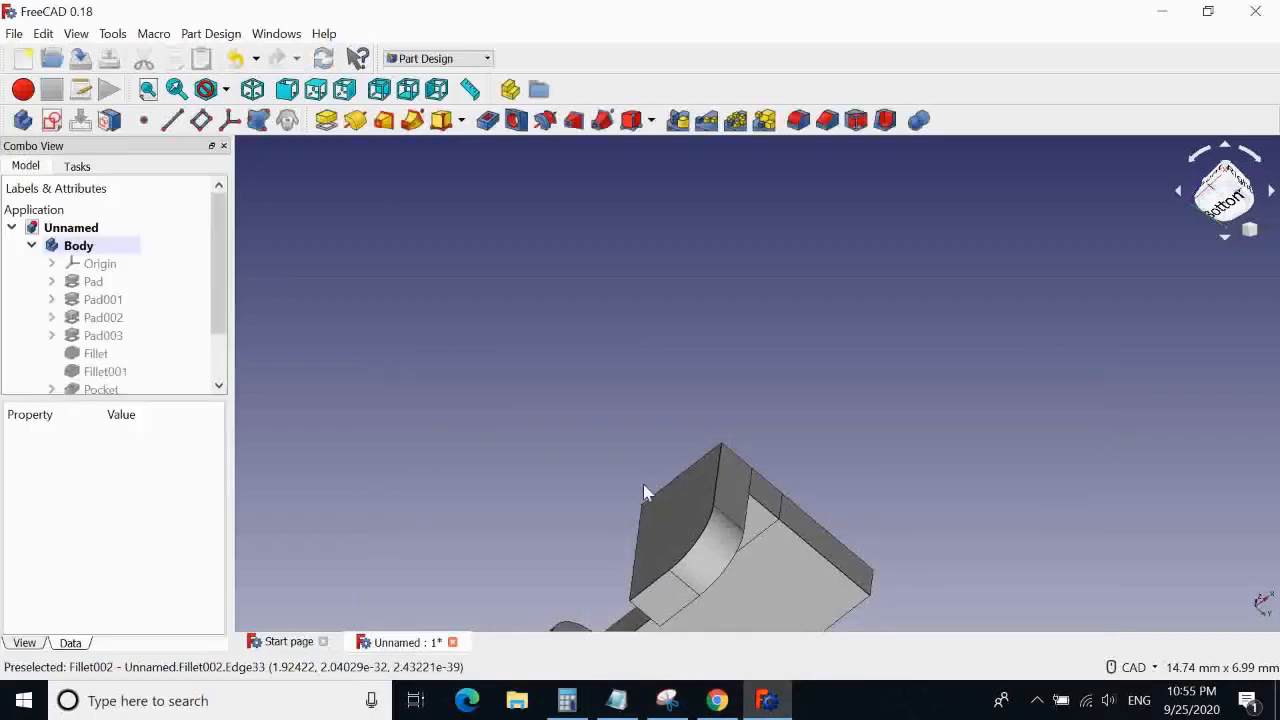
Fillet the other lower corner edge of the downward leg with a radius of 0.79999 mm
left_click(638, 614)
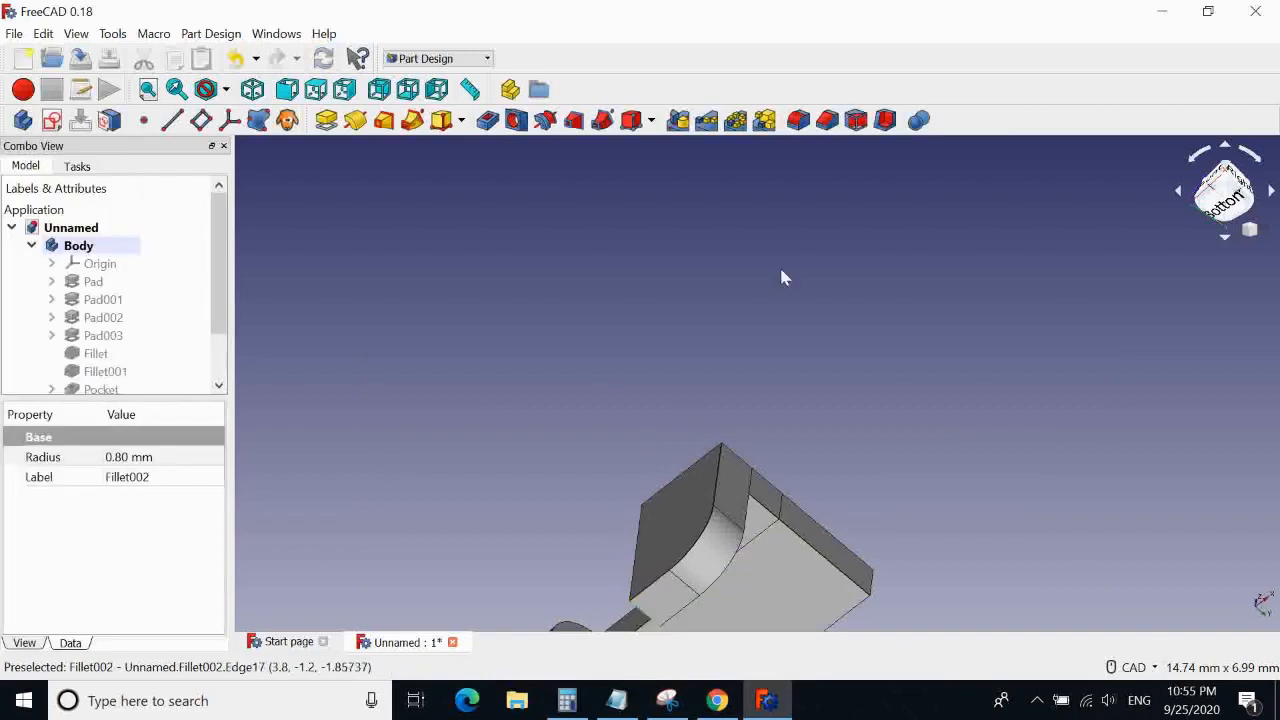
left_click(797, 120)
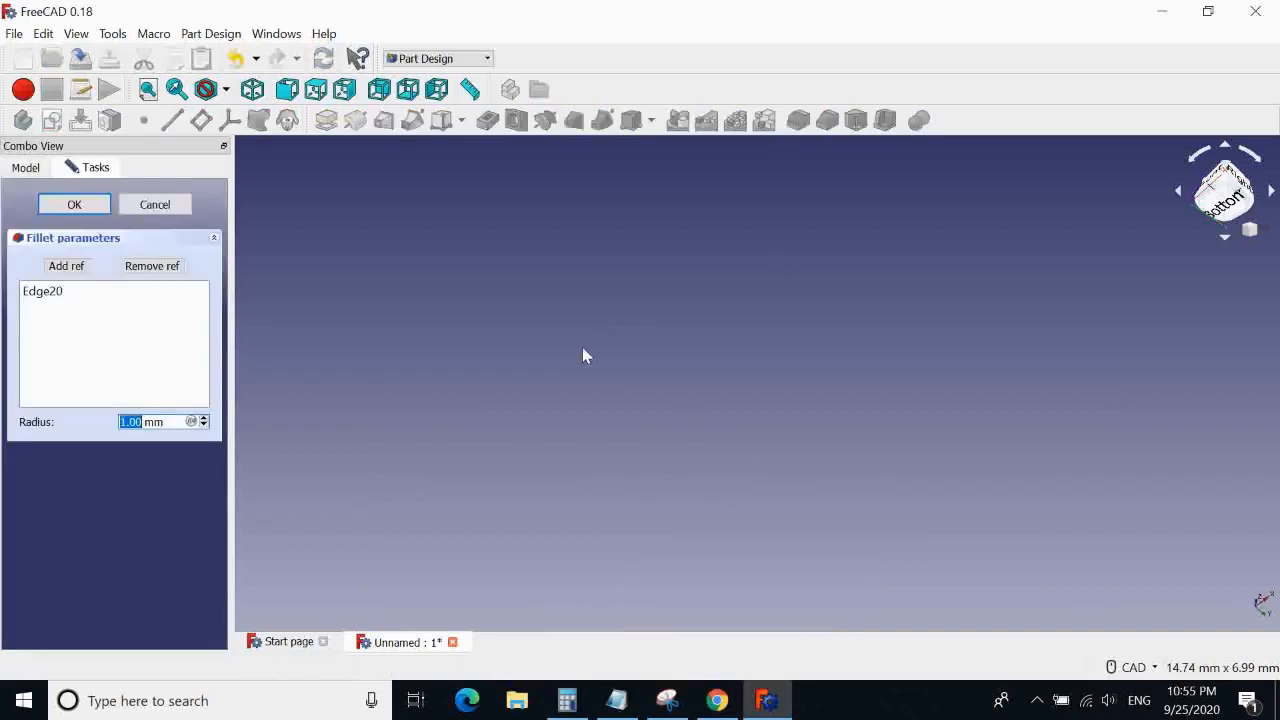
type("0.8")
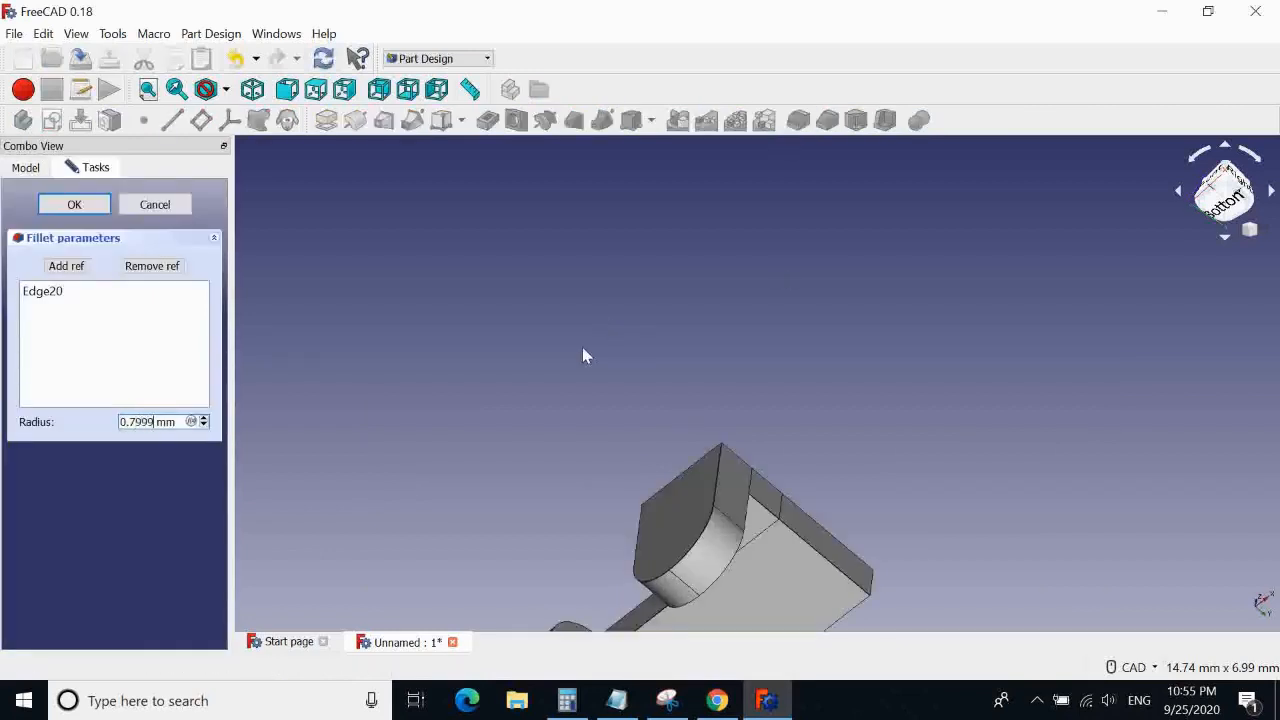
scroll(585, 356, "up", 2)
middle_click_drag(630, 420, 540, 311)
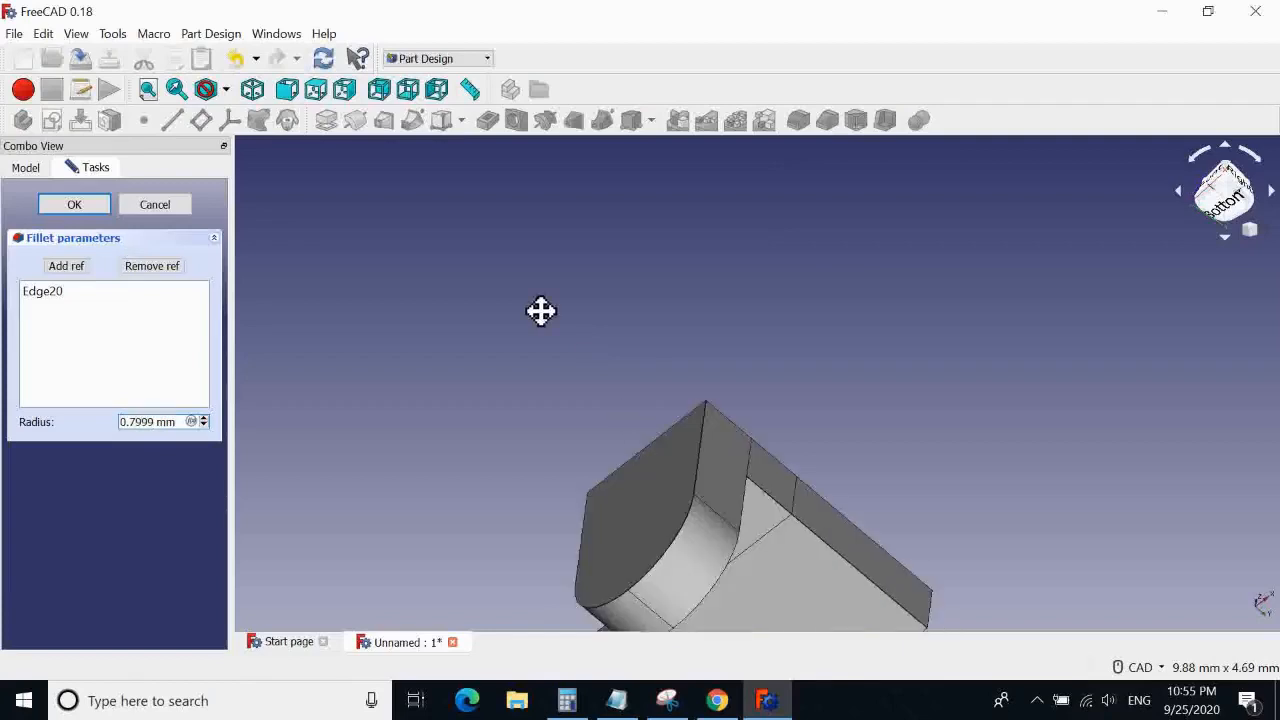
left_click(157, 422)
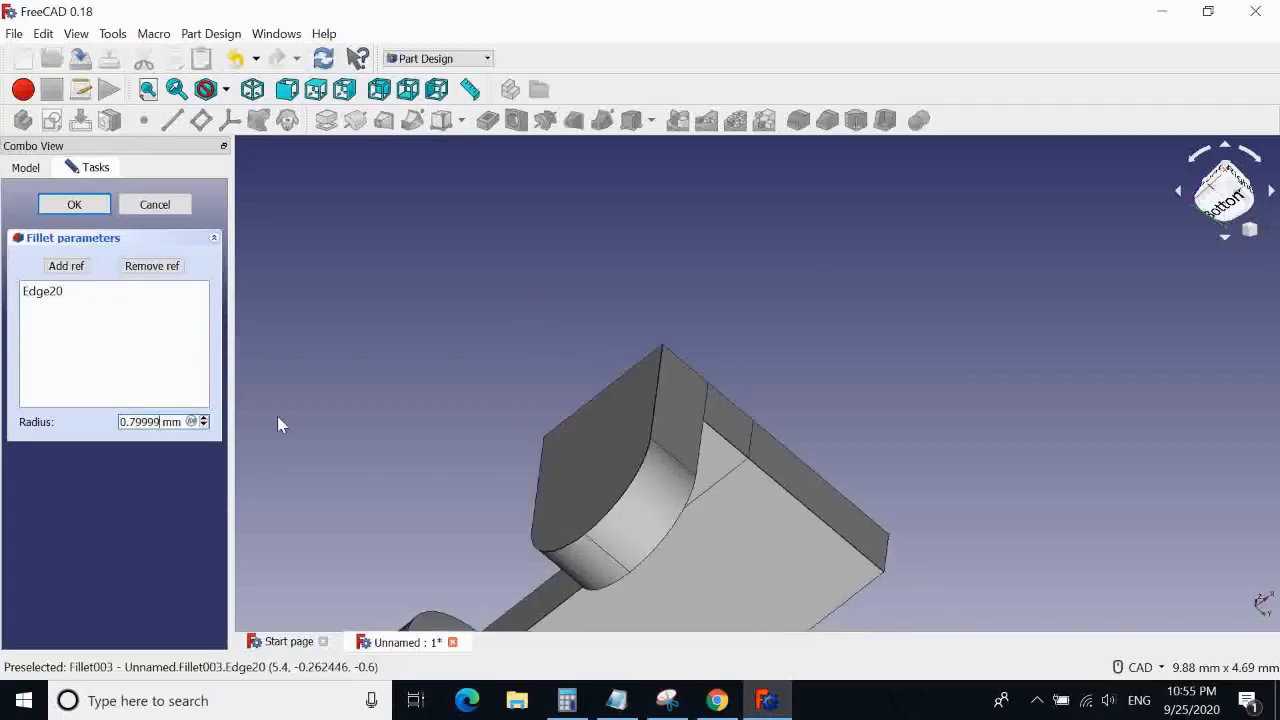
left_click(80, 204)
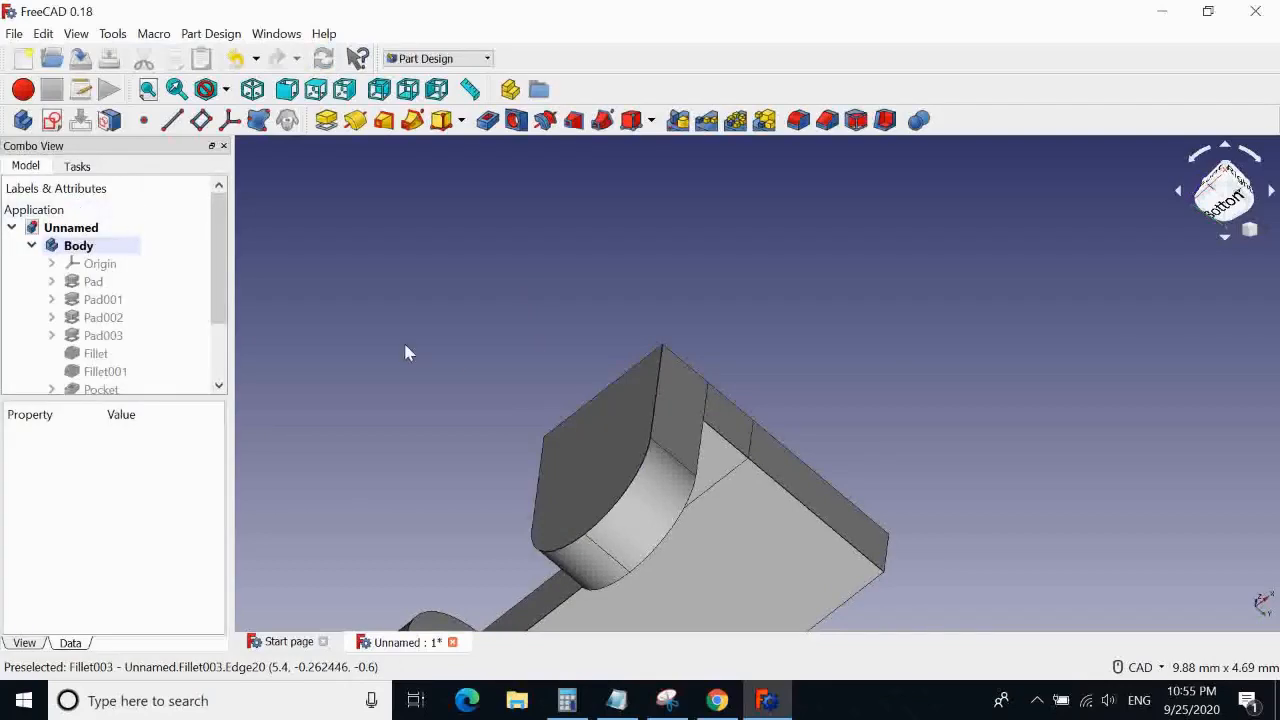
Create a sketch on the downward leg's rounded front face and link its two side edges and top edge as external geometry
middle_click_drag(406, 351, 560, 497)
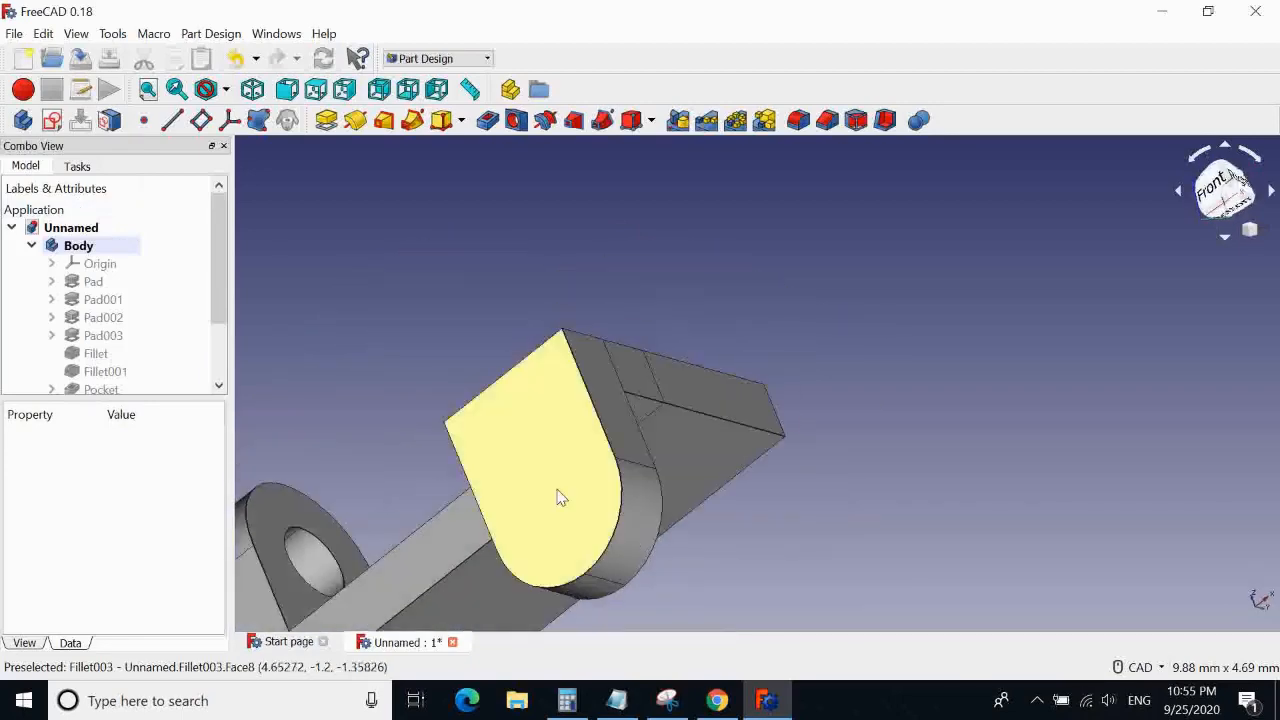
left_click(560, 497)
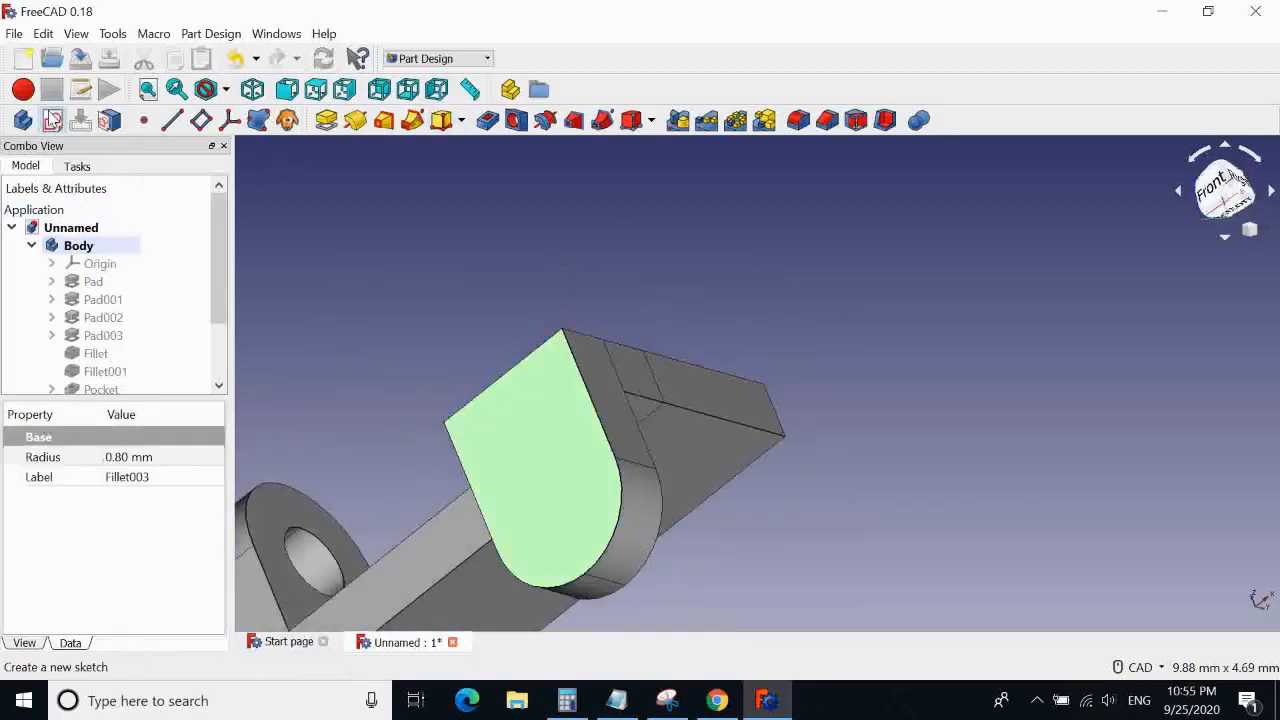
left_click(52, 120)
mouse_move(385, 330)
middle_mouse_down()
mouse_move(489, 391)
mouse_move(721, 422)
middle_mouse_up()
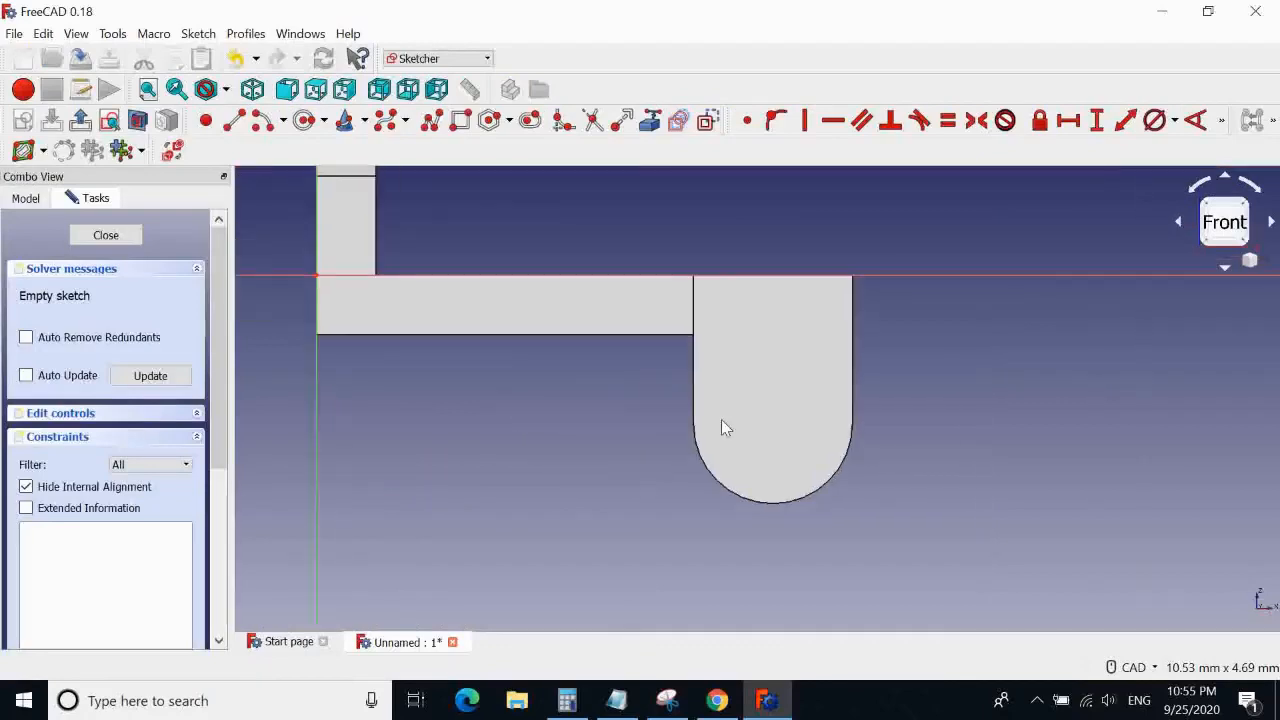
scroll(945, 445, "up", 2)
mouse_move(809, 394)
middle_mouse_down()
mouse_move(746, 371)
mouse_move(887, 432)
mouse_move(916, 469)
middle_mouse_up()
scroll(789, 363, "up", 2)
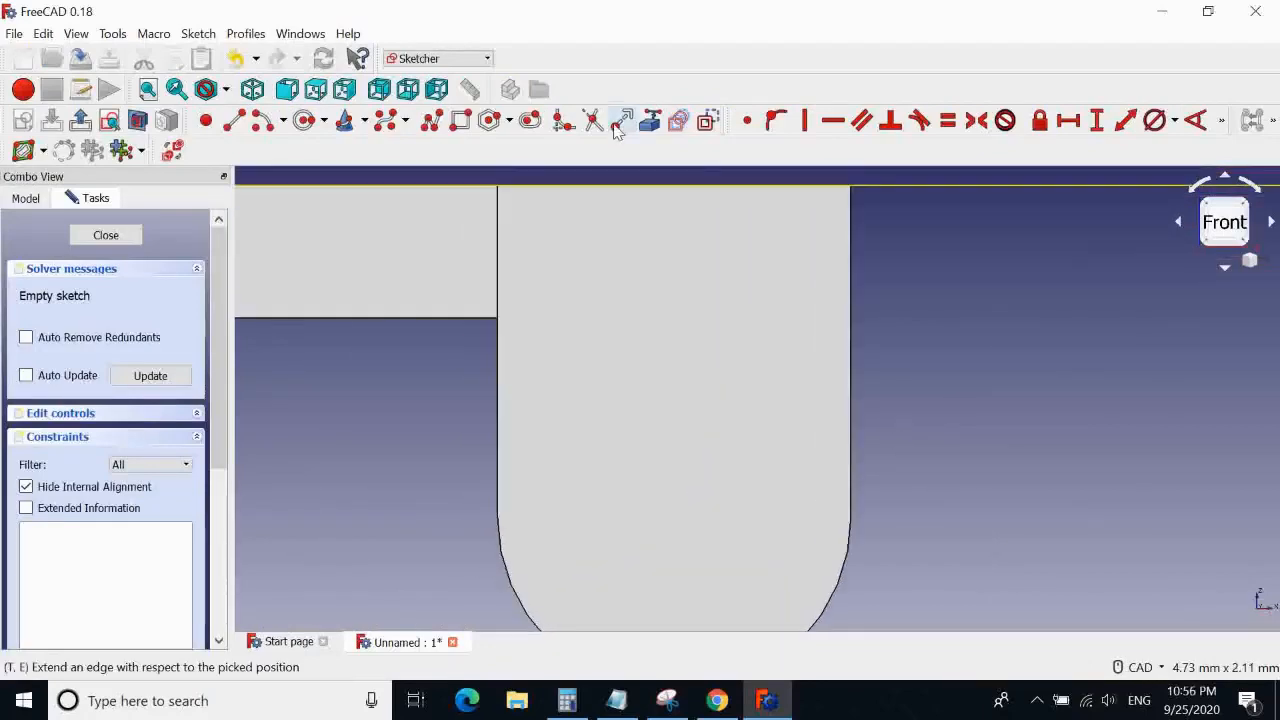
left_click(649, 121)
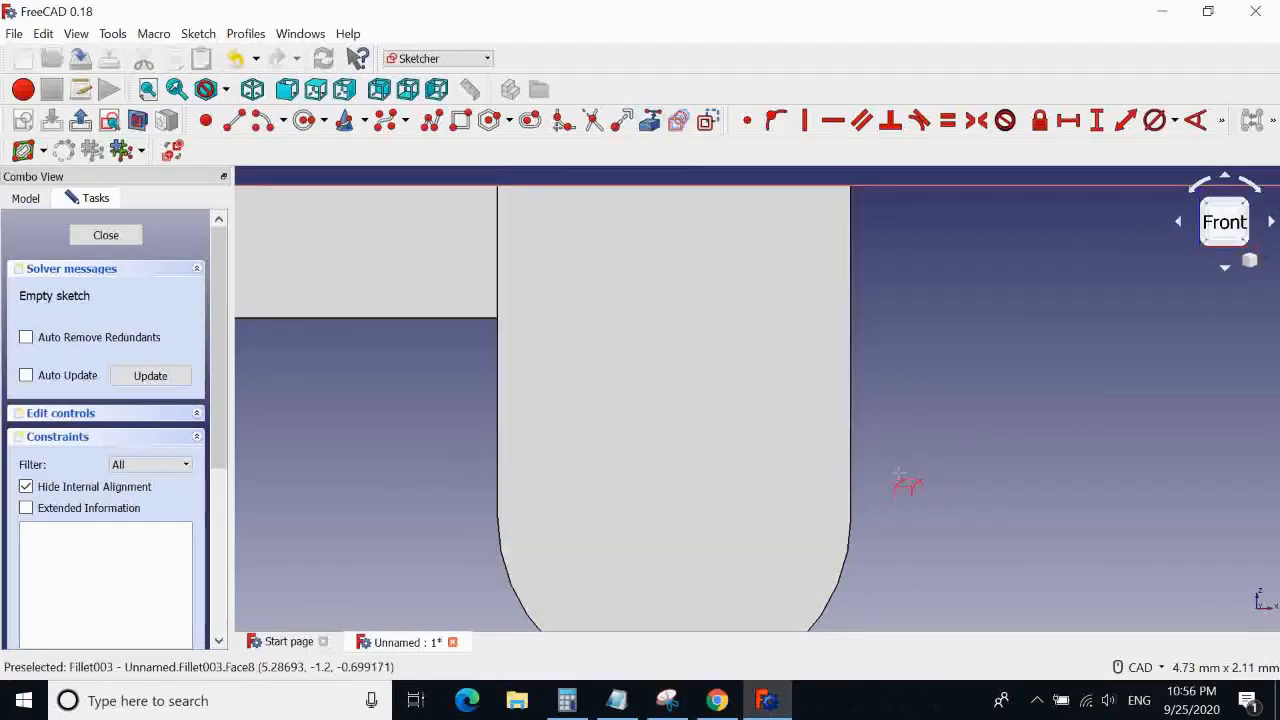
left_click(499, 388)
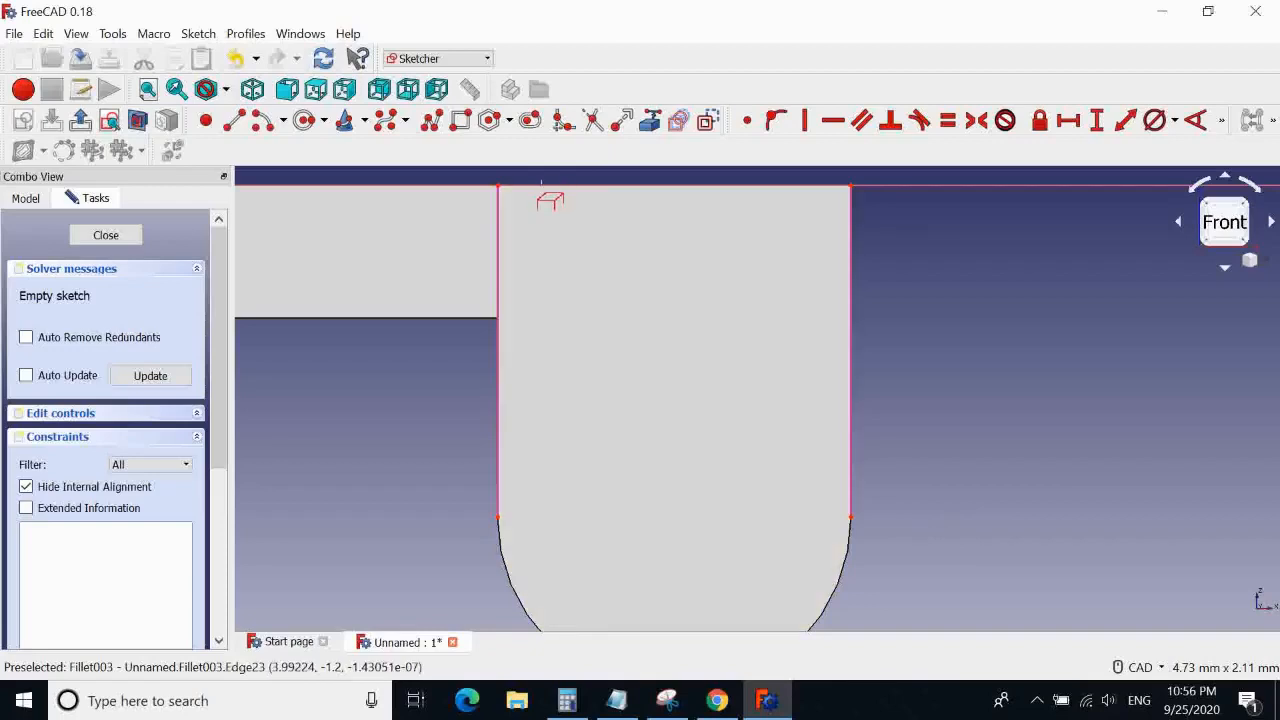
left_click(660, 186)
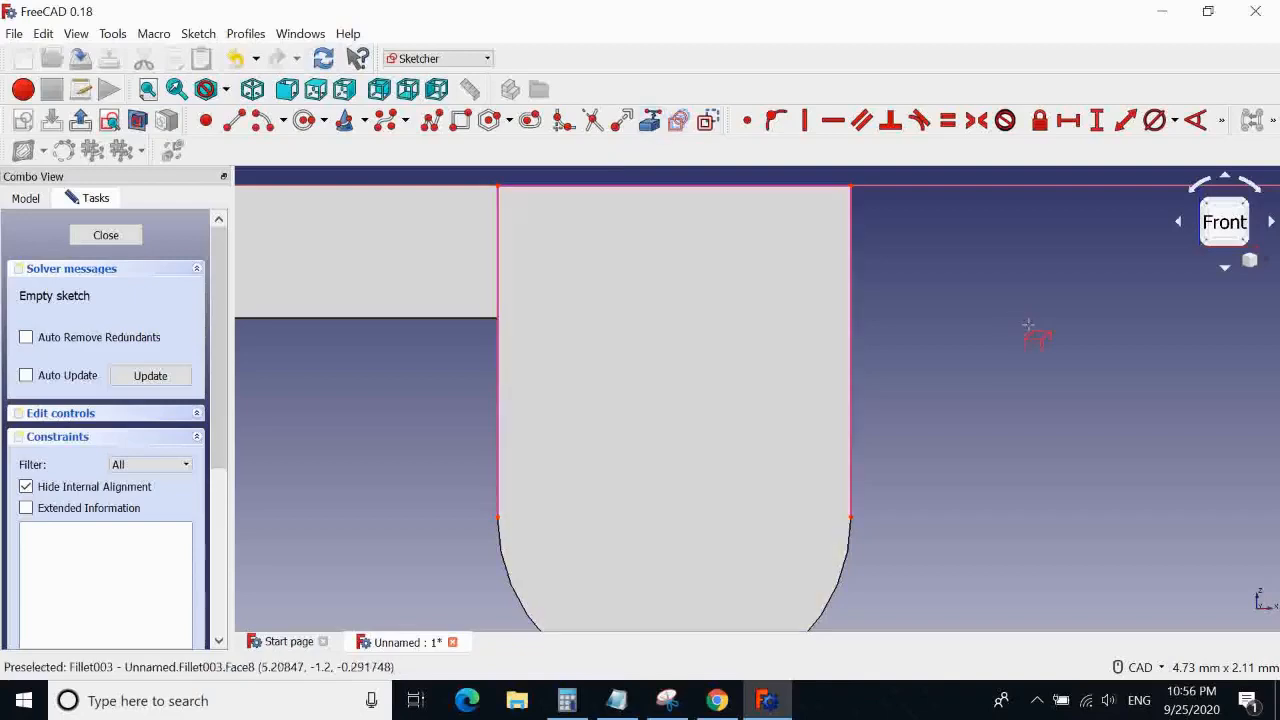
right_click(1027, 327)
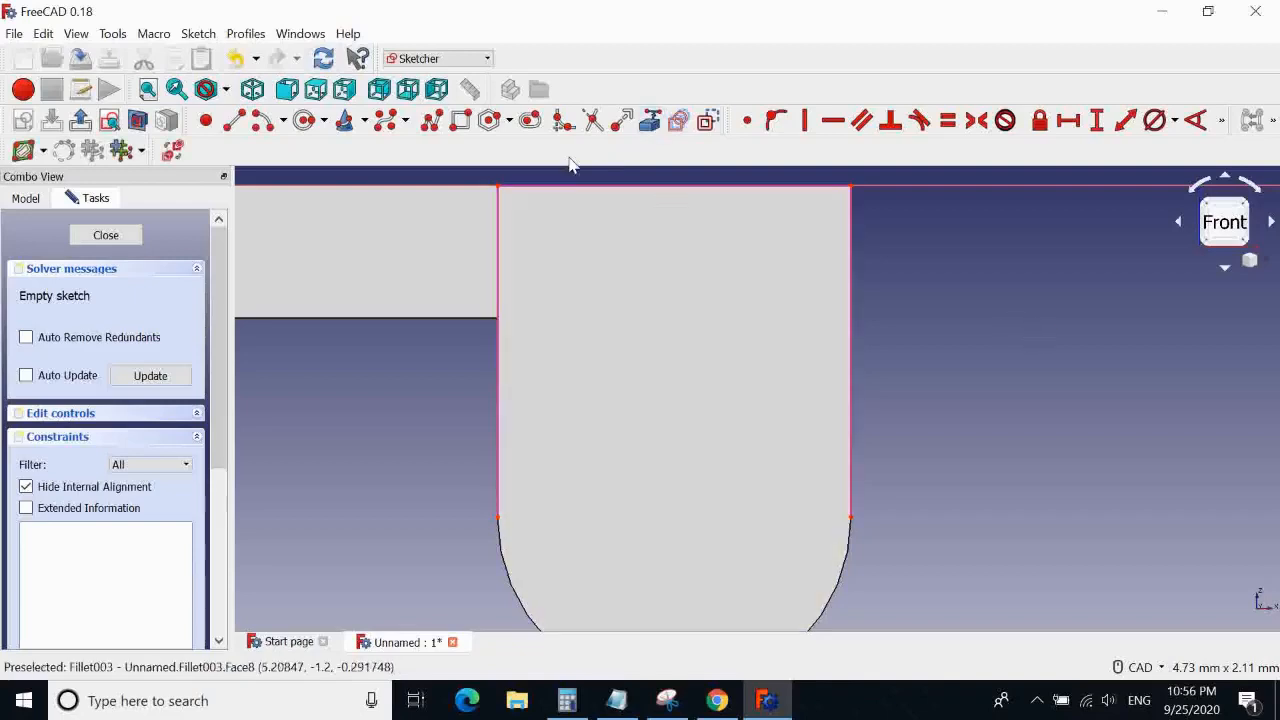
Draw a circle about 0.85 mm in diameter inside the leg's rounded end, level with the side edges' lower endpoints
left_click(303, 120)
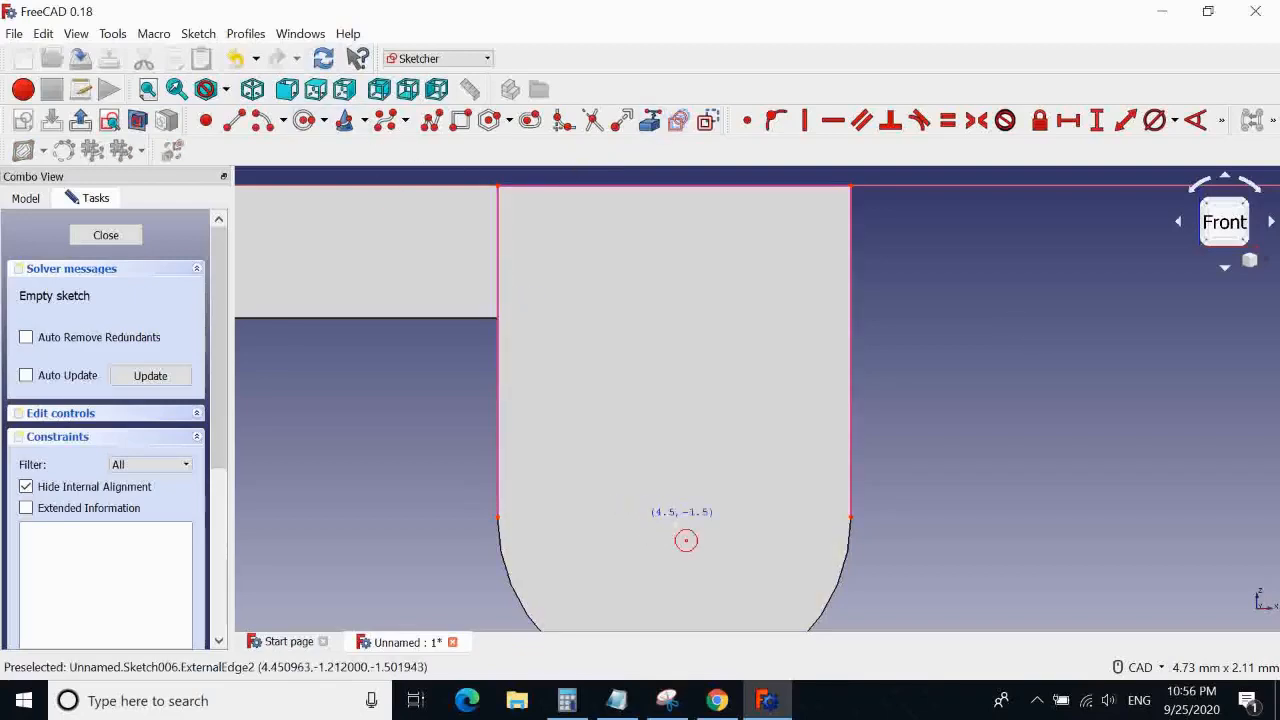
left_click(688, 541)
left_click(733, 540)
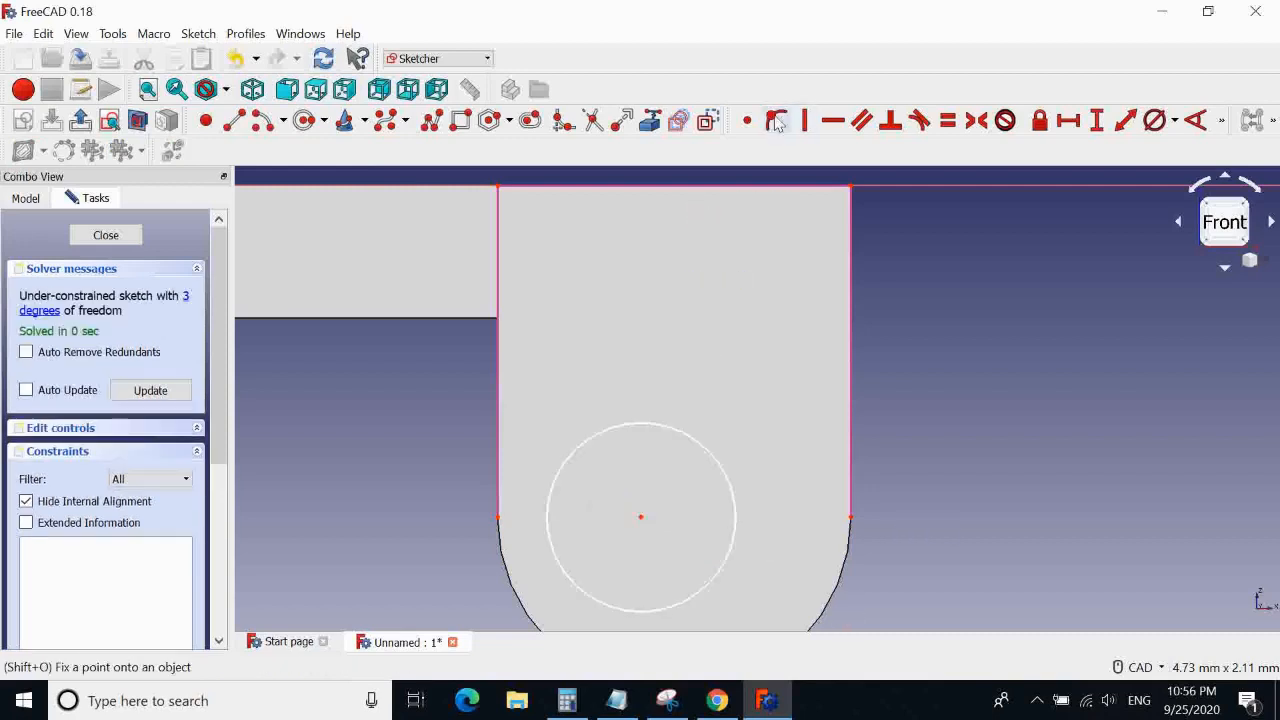
Constrain the vertical distance between the circle's centre and the right side edge's lower endpoint to 0
left_click(1068, 120)
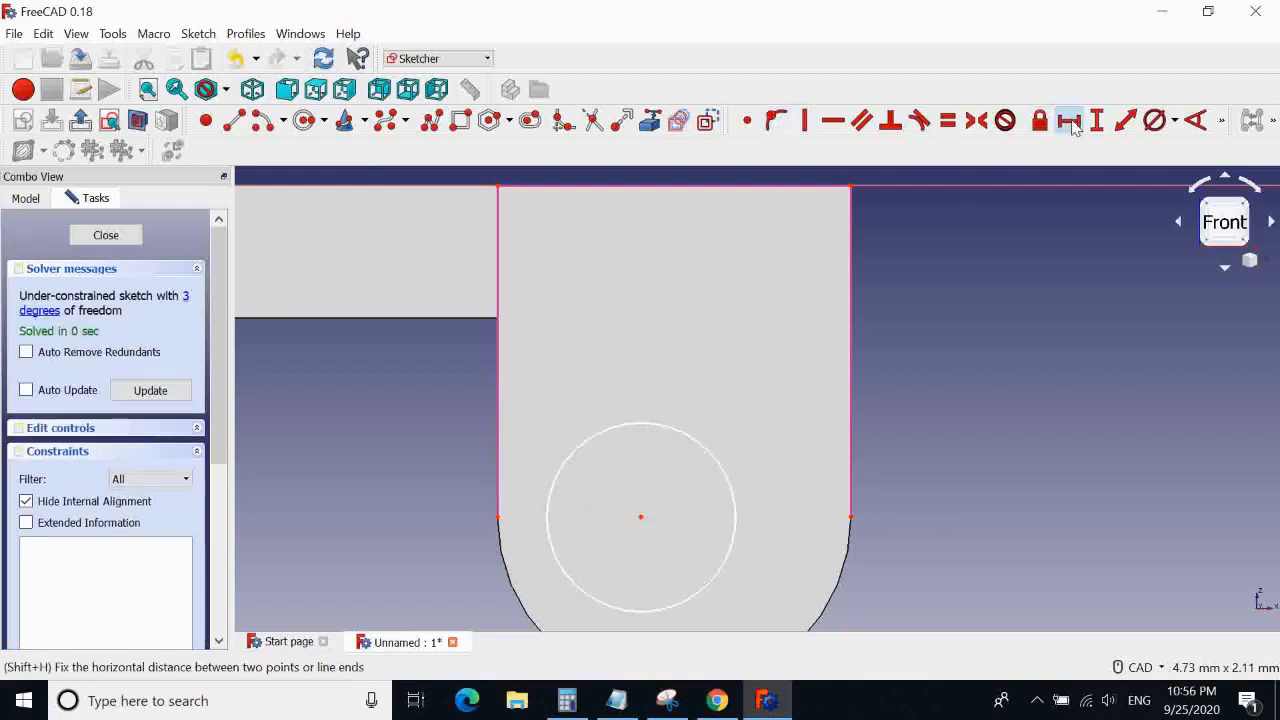
left_click(1096, 120)
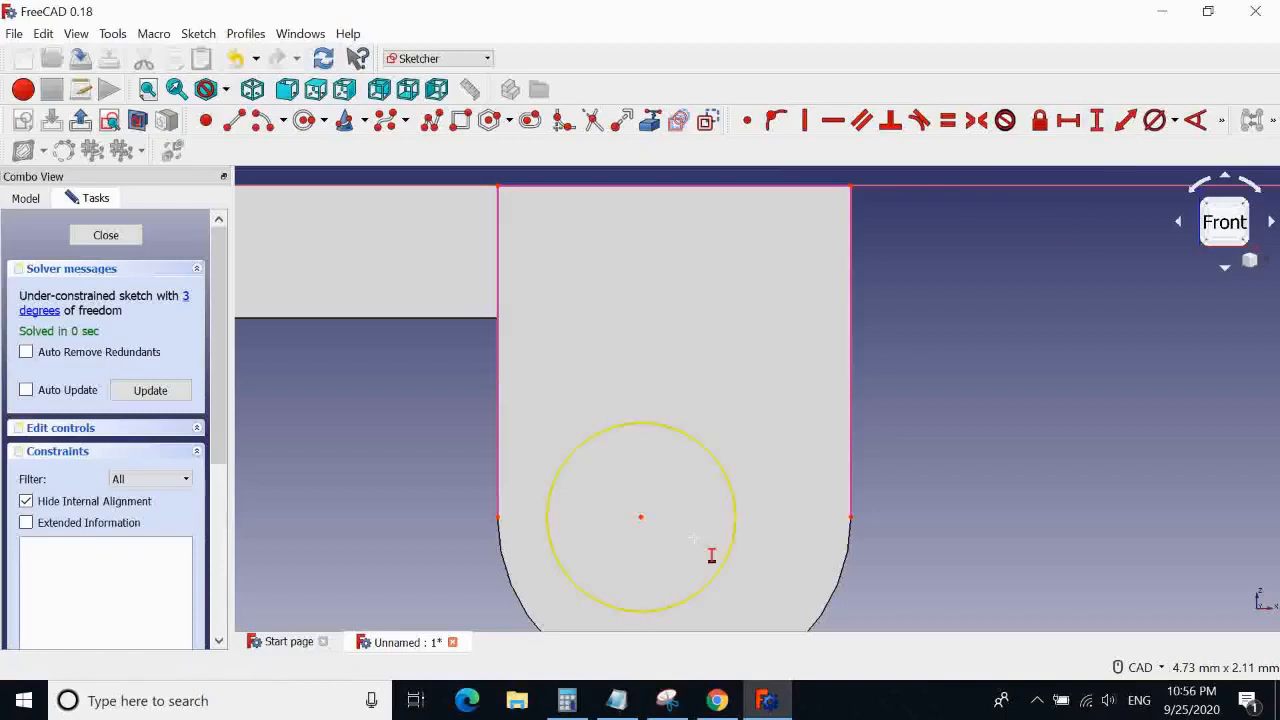
left_click(640, 517)
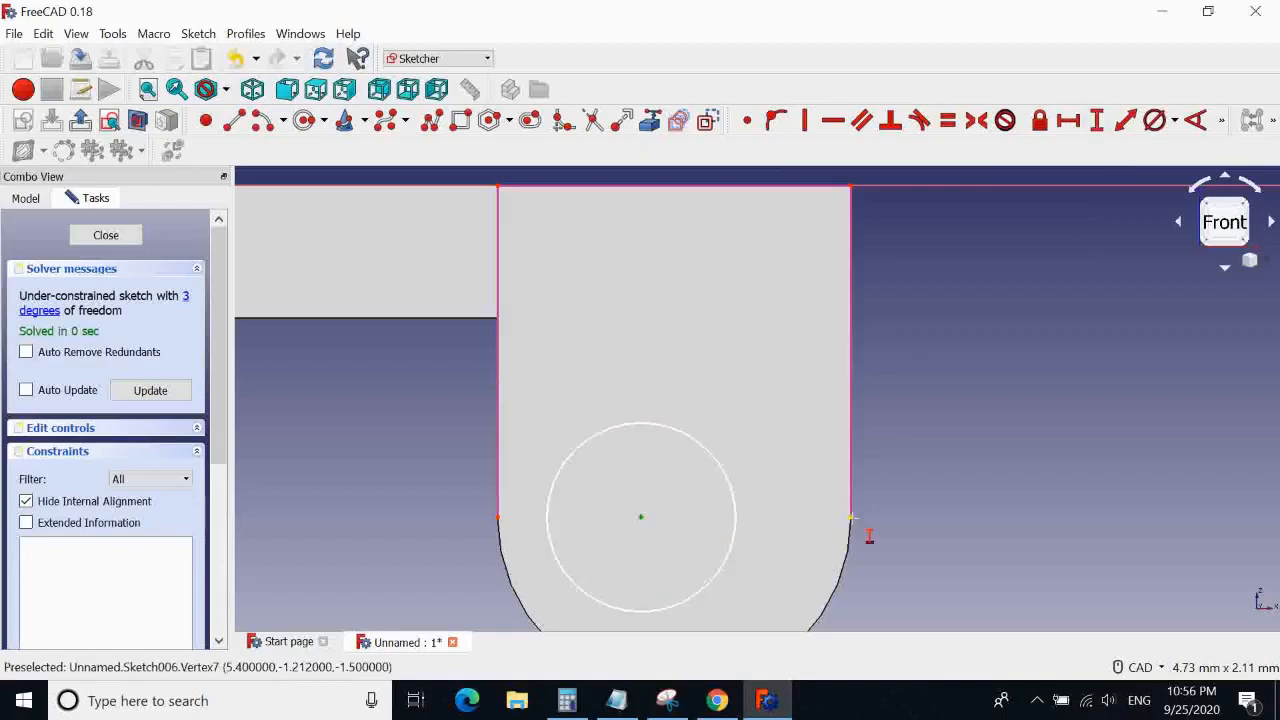
left_click(850, 517)
type("0 µm")
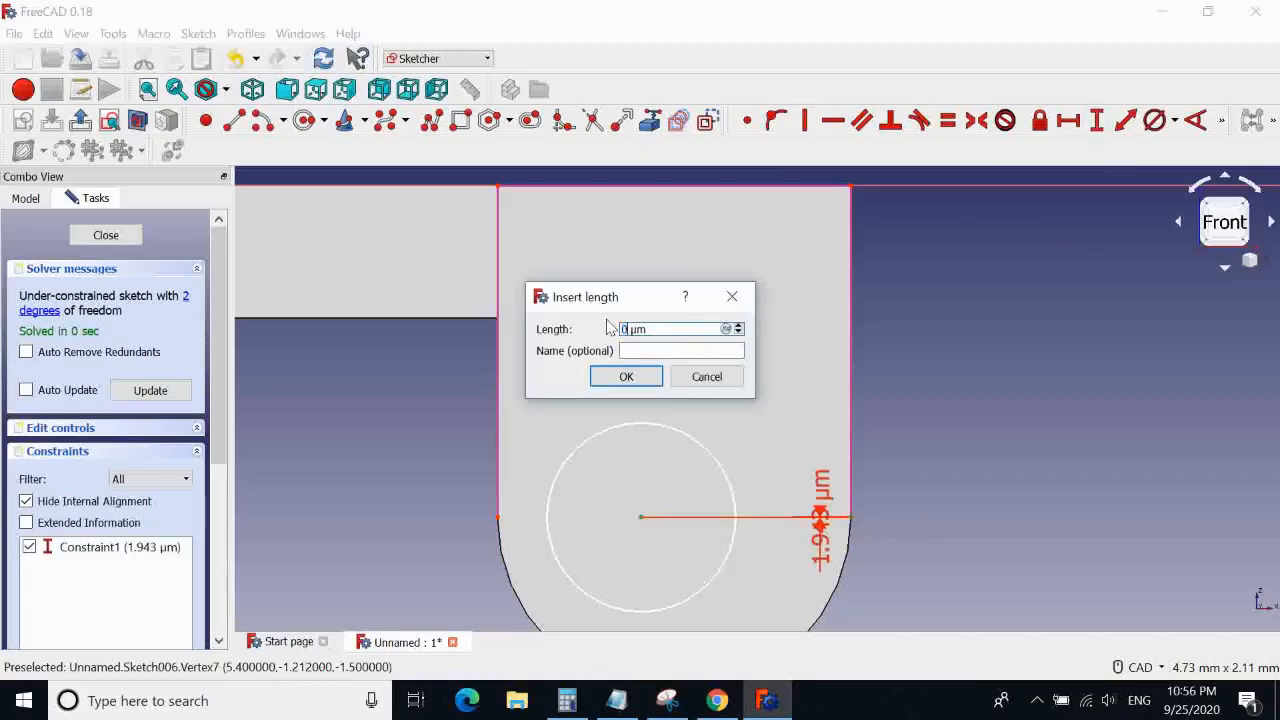
left_click(612, 377)
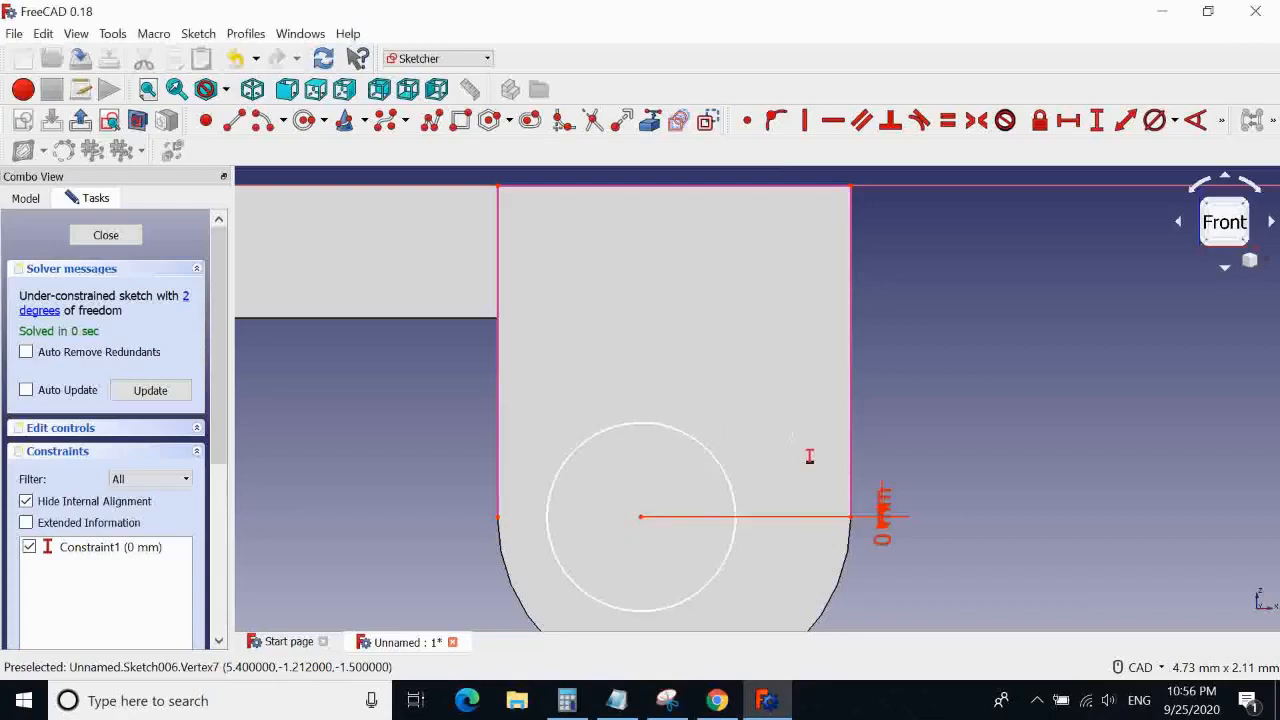
left_click(641, 517)
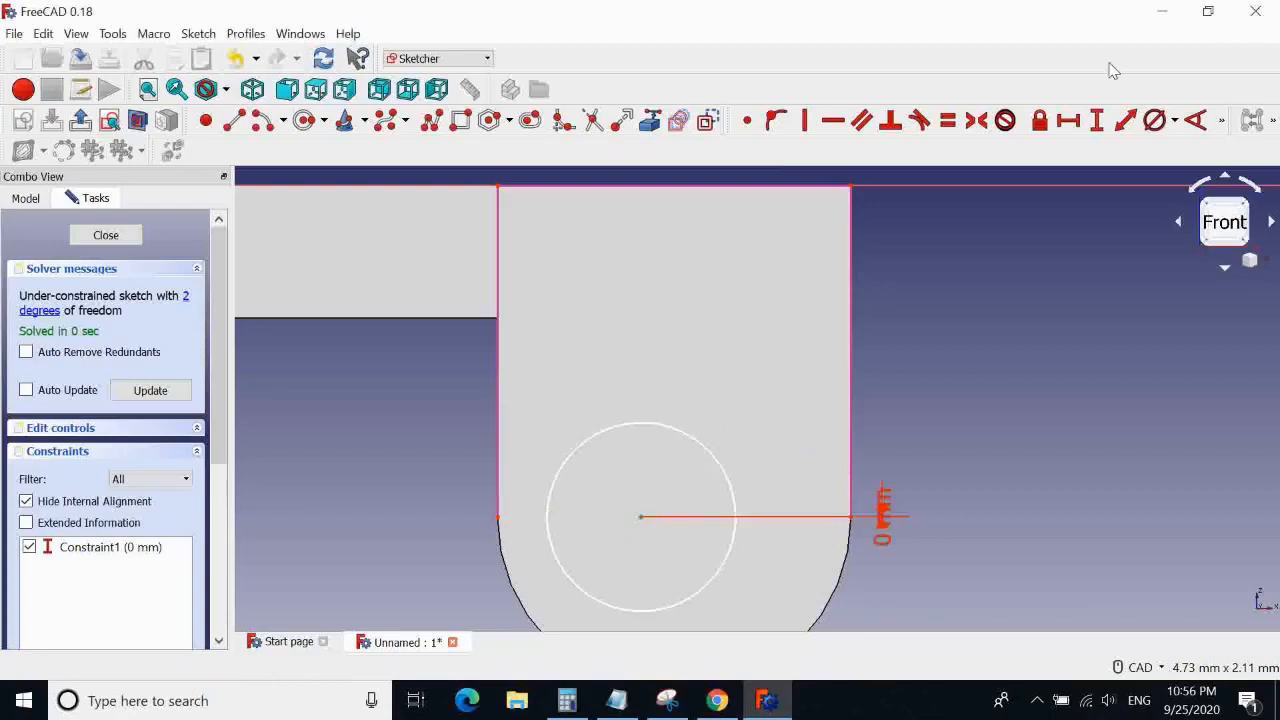
left_click(1068, 120)
key("Escape")
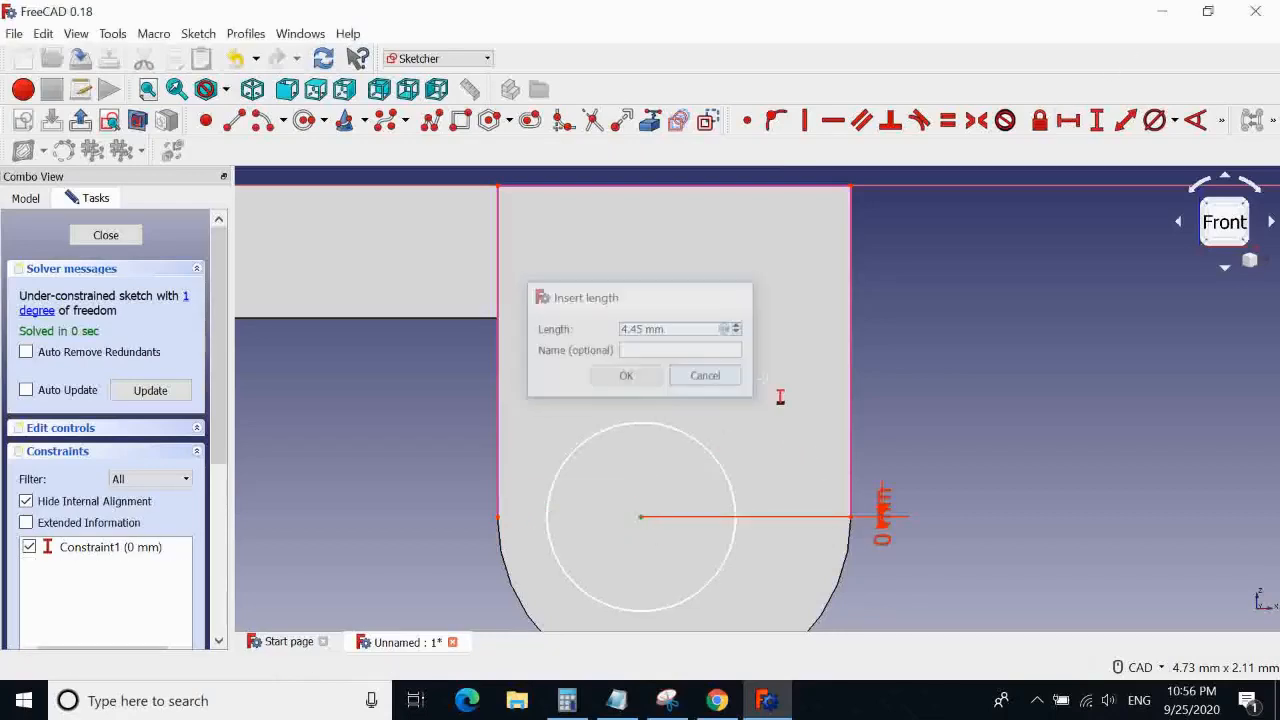
Constrain the circle's centre to a horizontal distance of 0.8 mm from the left side edge's lower endpoint
left_click(1068, 120)
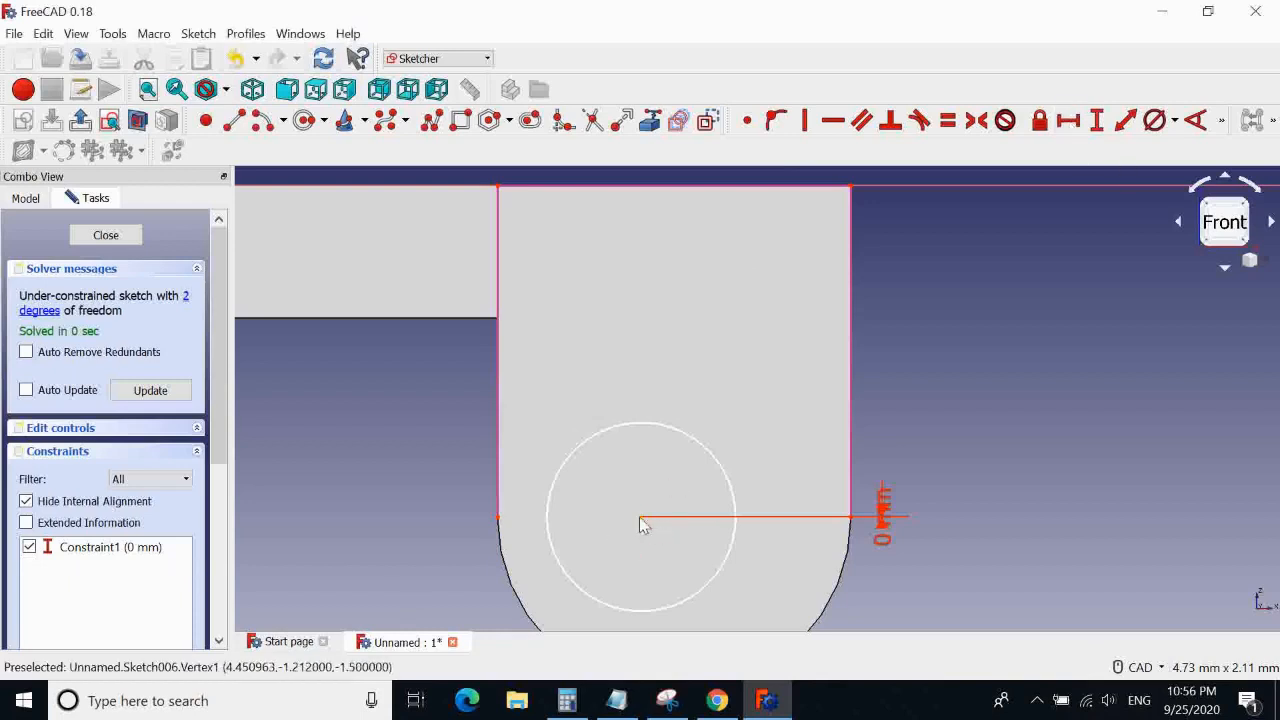
left_click(641, 517)
left_click(498, 517)
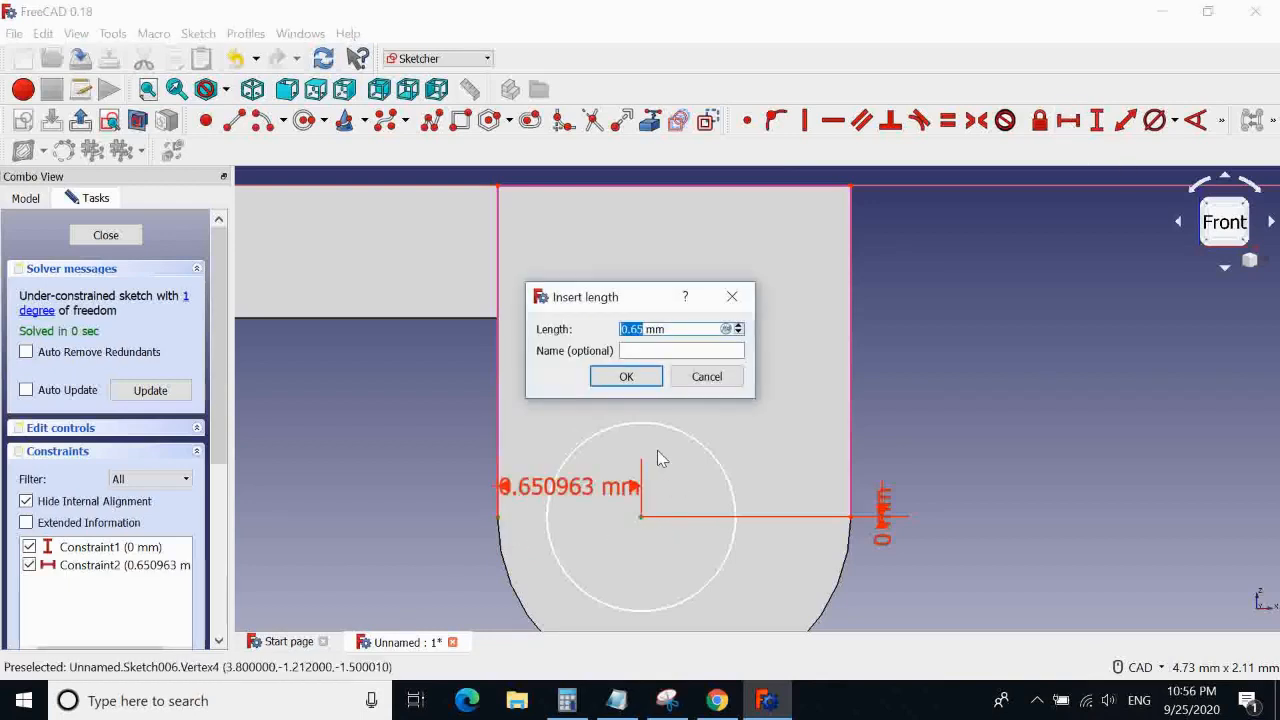
type("0.8")
left_click(626, 376)
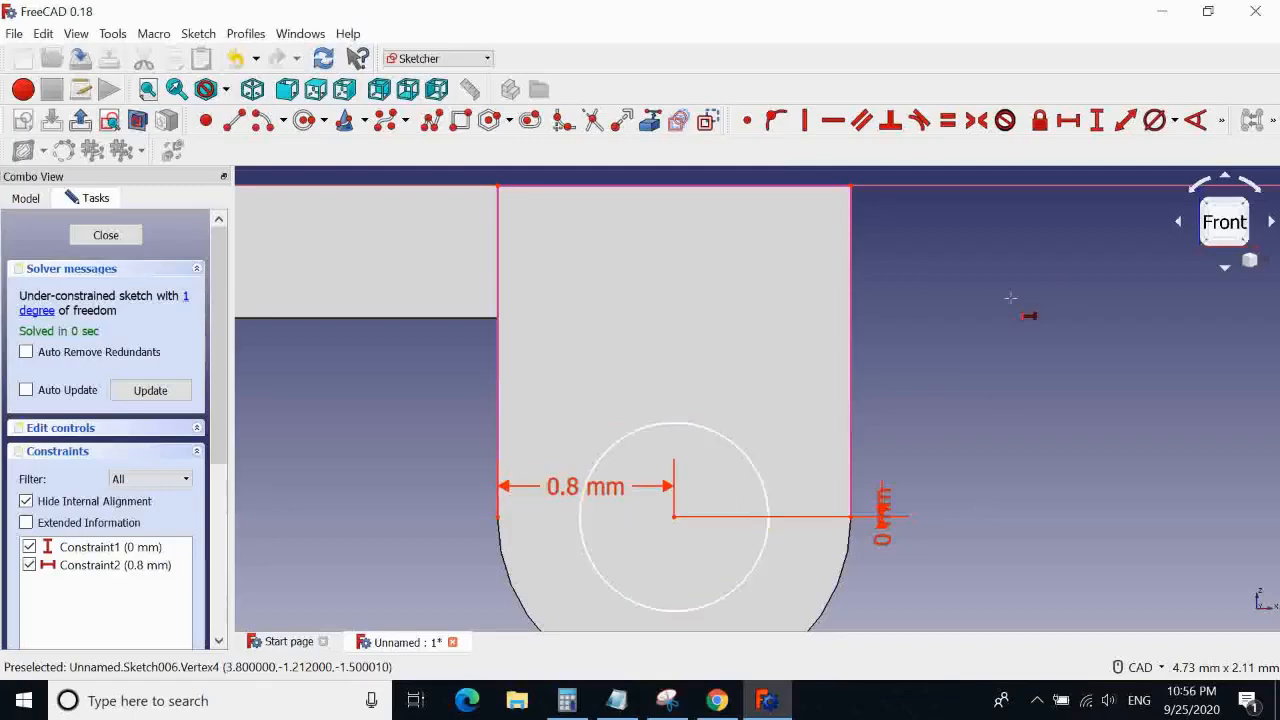
Constrain the circle's diameter to 0.6 mm, as given for the leg's hole in the reference drawing
scroll(1010, 297, "down", 2)
scroll(1020, 395, "up", 2)
left_click(1154, 120)
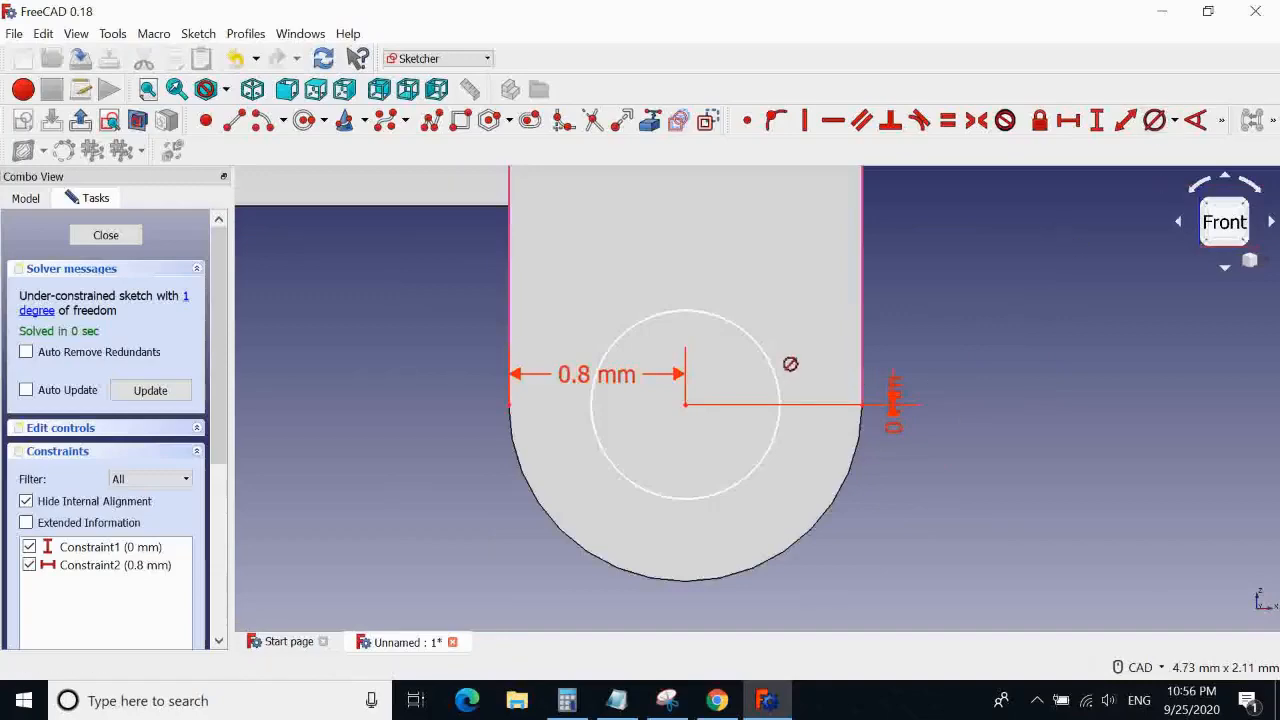
left_click(779, 372)
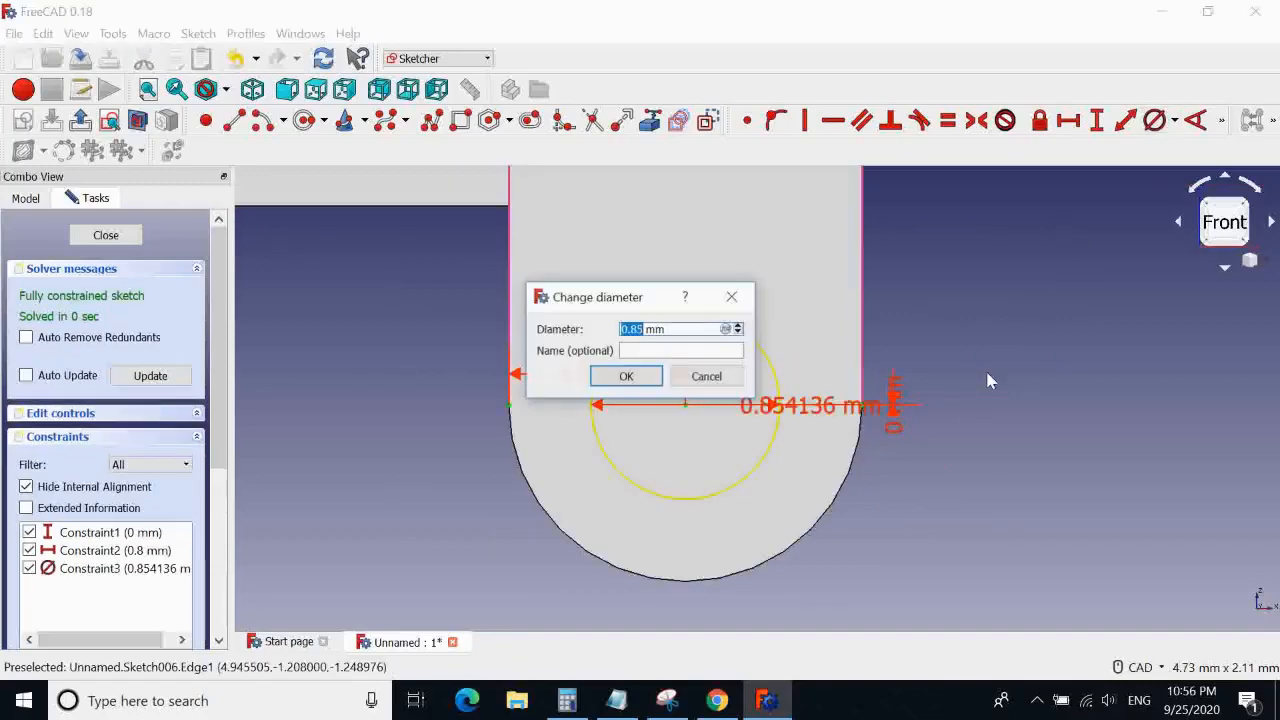
left_click(716, 700)
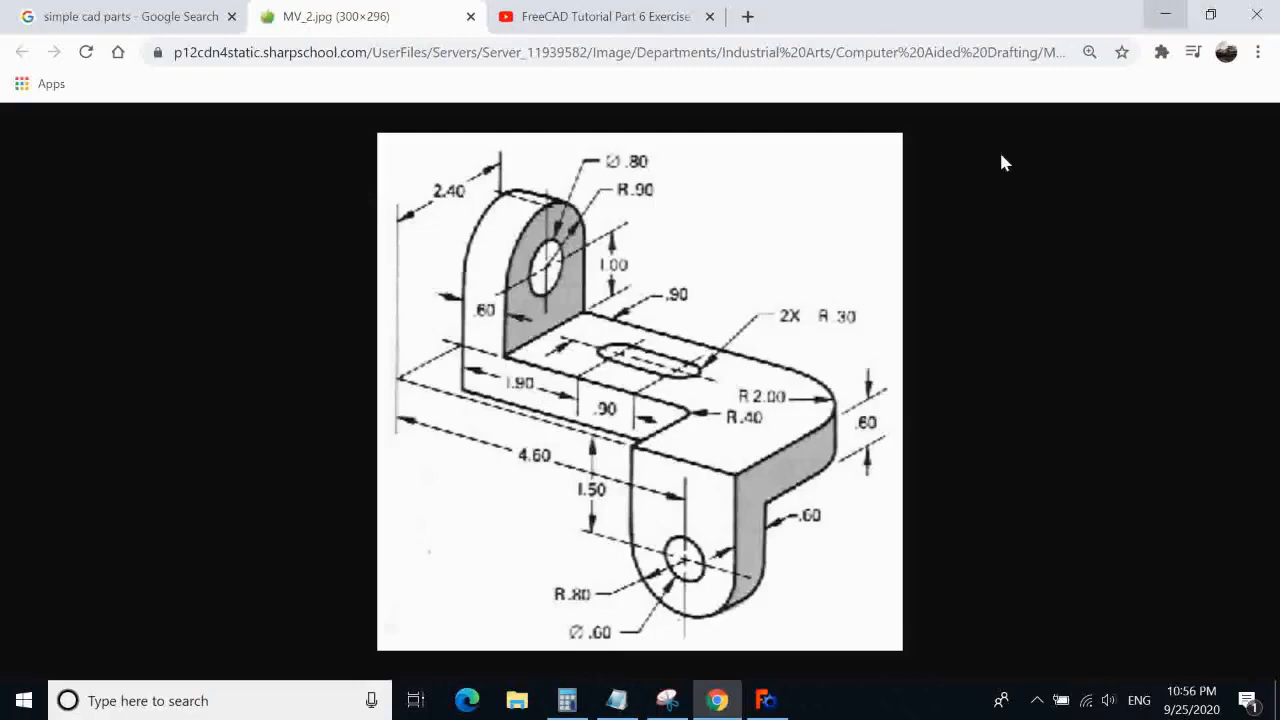
left_click(766, 700)
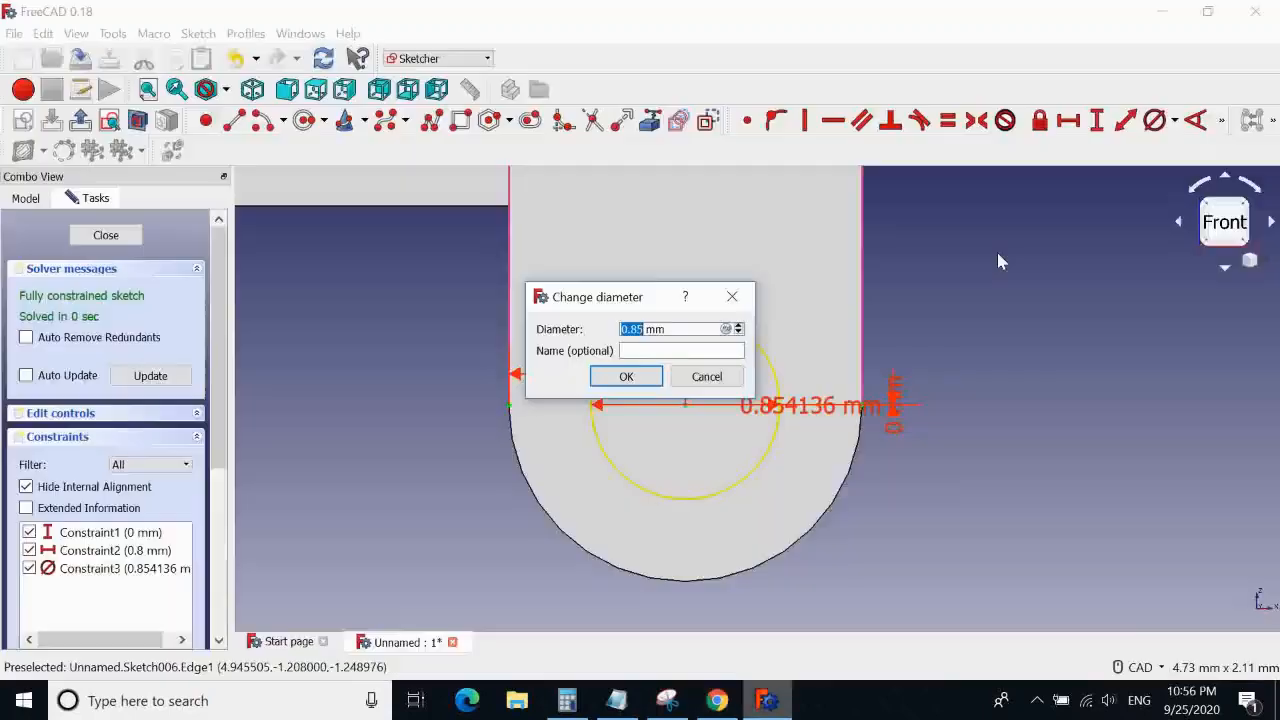
type("0.")
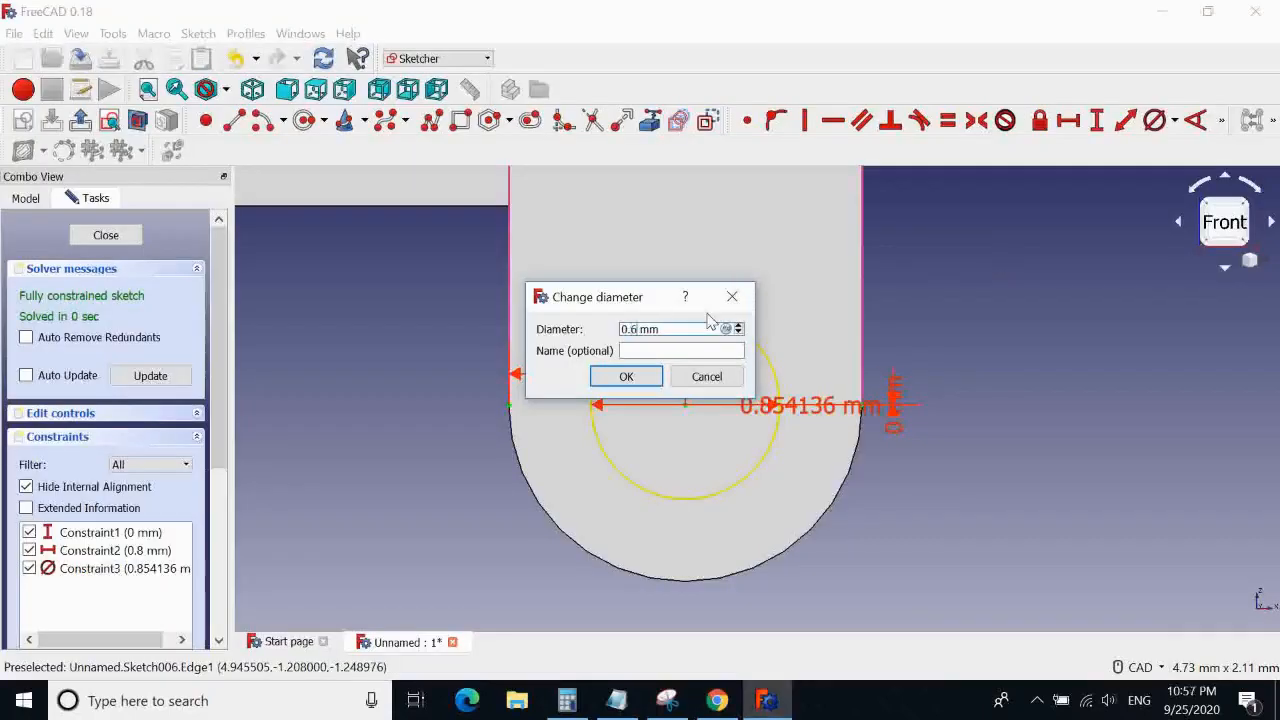
left_click(626, 376)
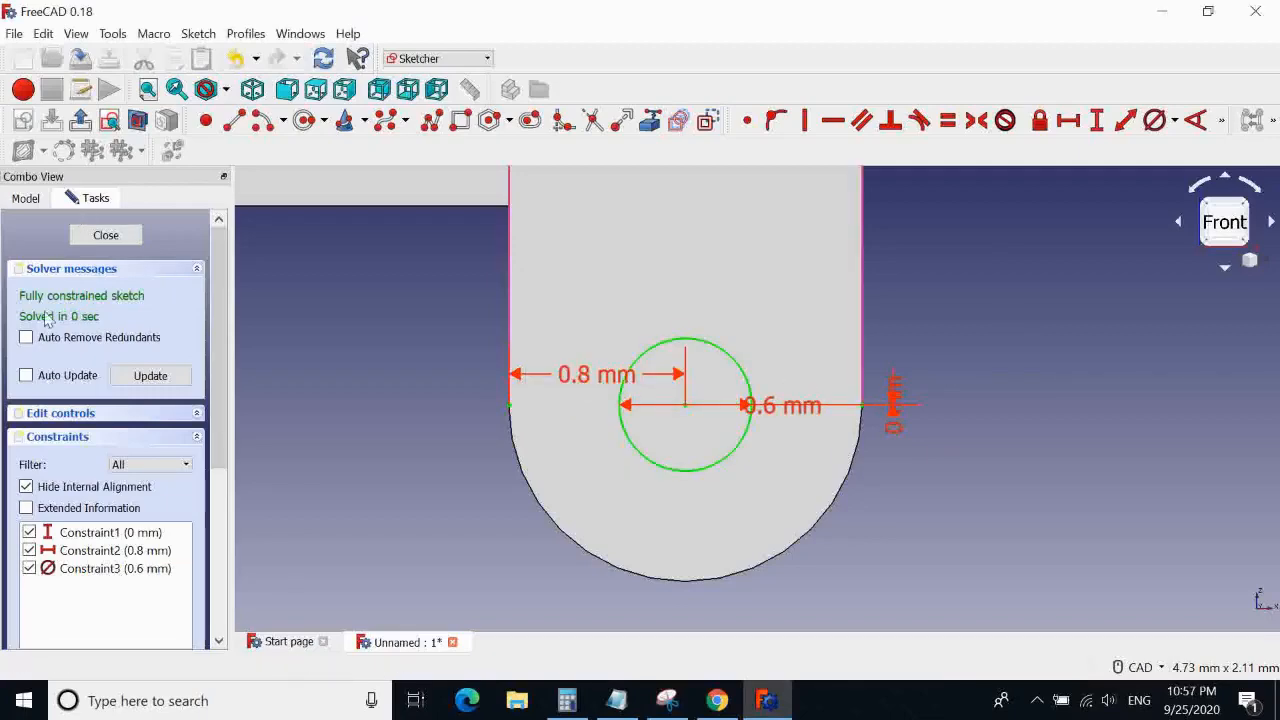
Finish the sketch and cut the circle through the downward leg with a 5 mm Pocket
left_click(105, 237)
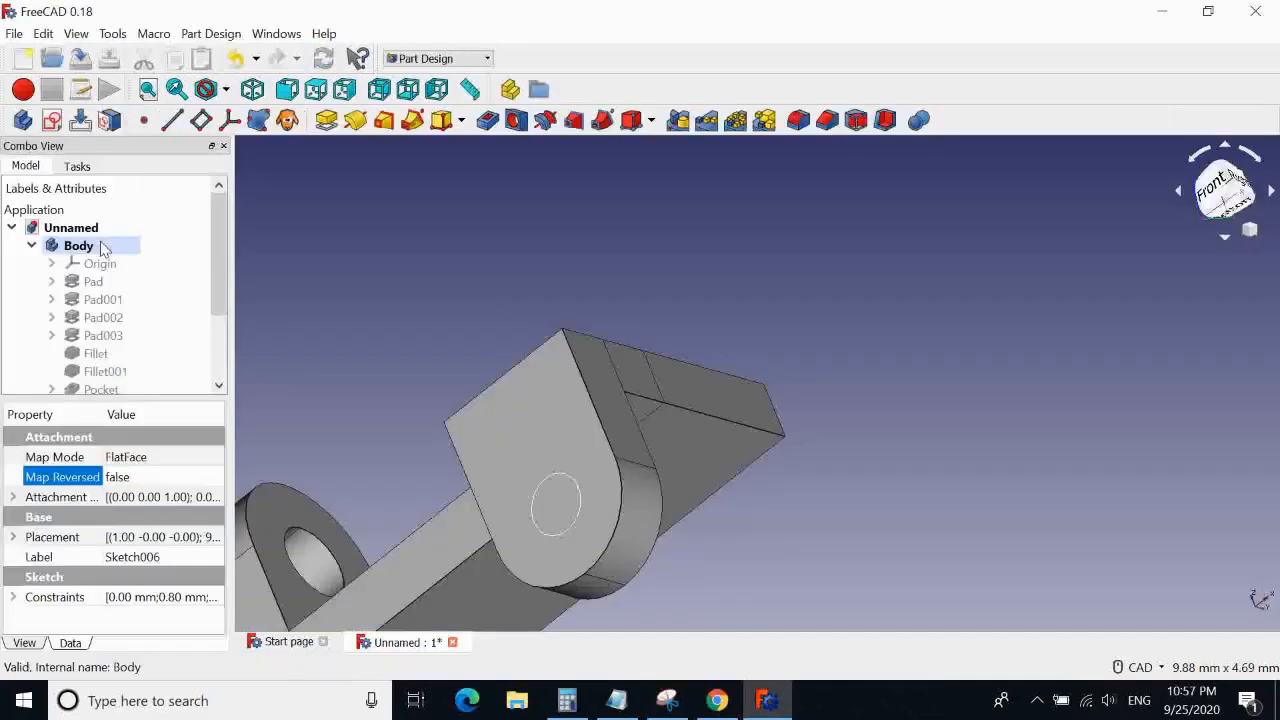
left_click(487, 120)
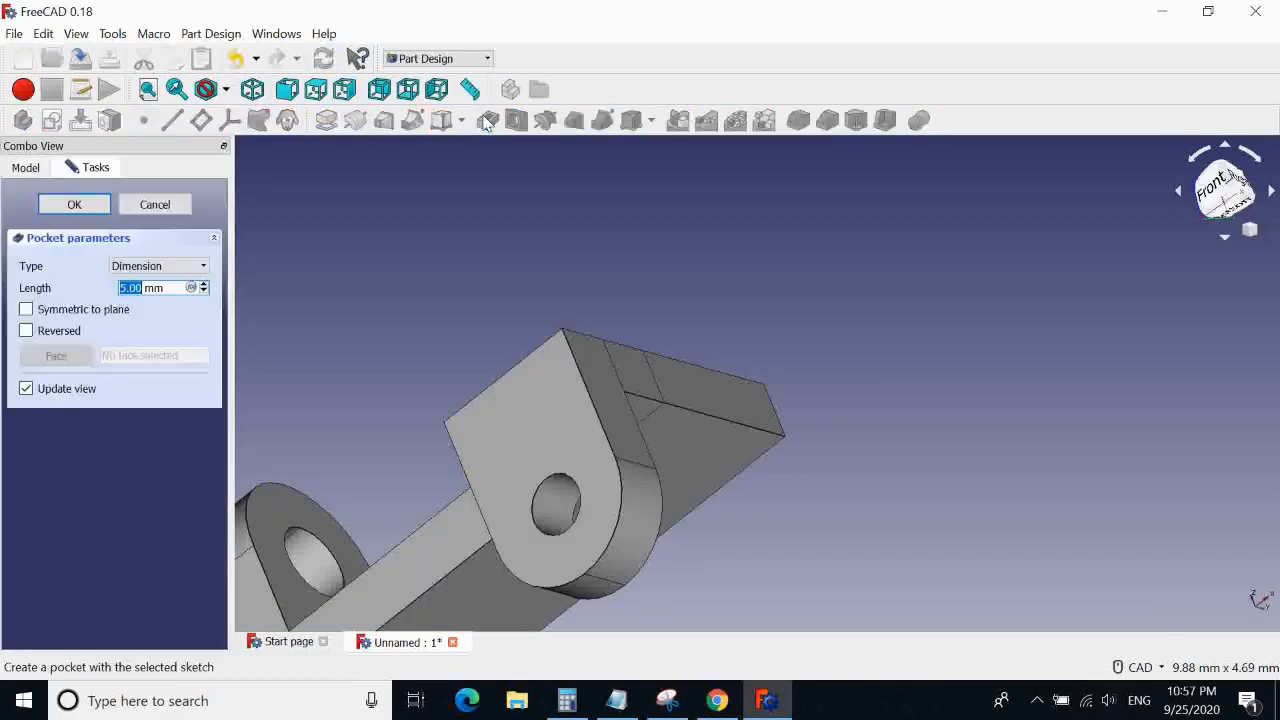
middle_click_drag(394, 331, 563, 389)
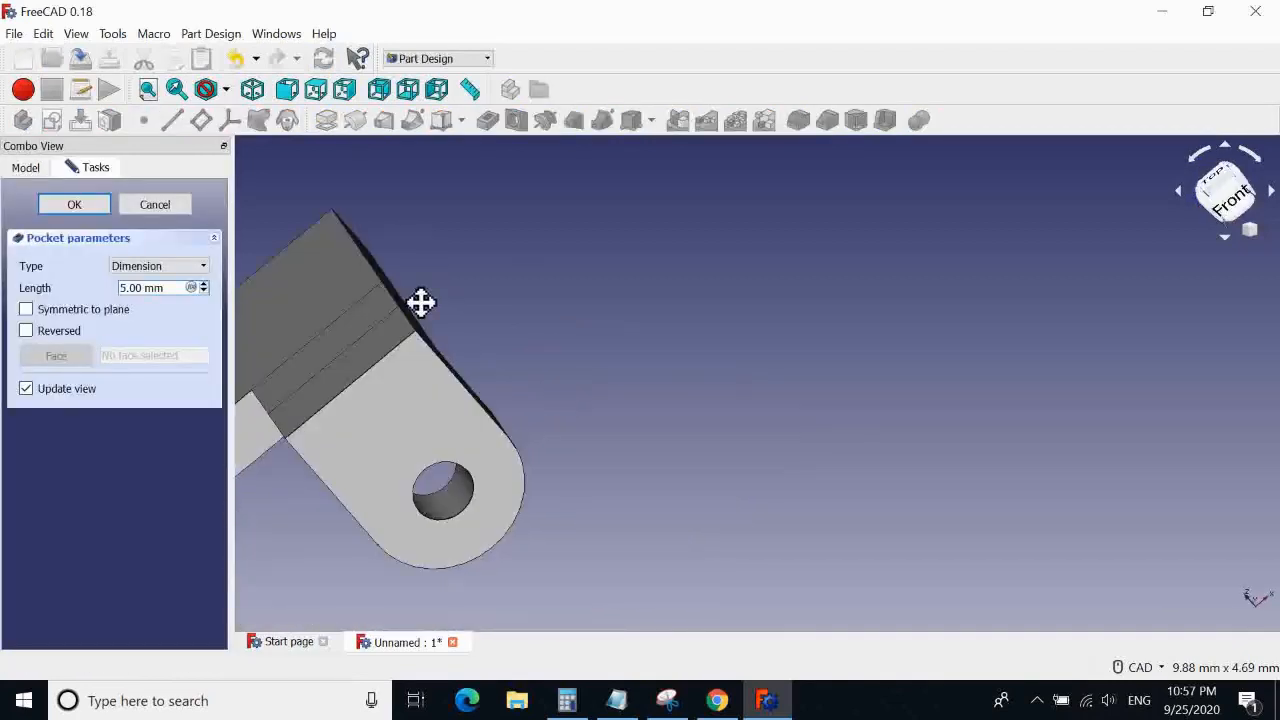
middle_click_drag(420, 303, 704, 306)
middle_click_drag(468, 267, 937, 437)
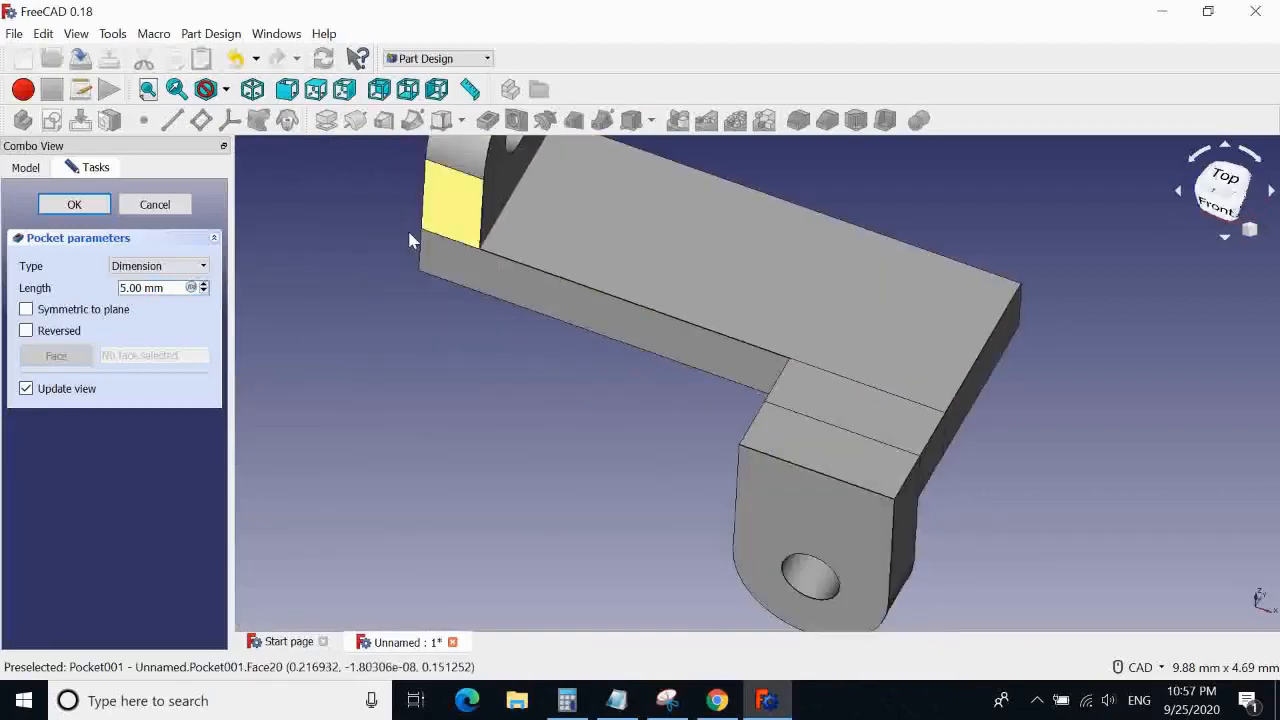
middle_click_drag(414, 237, 590, 270)
scroll(590, 270, "down", 4)
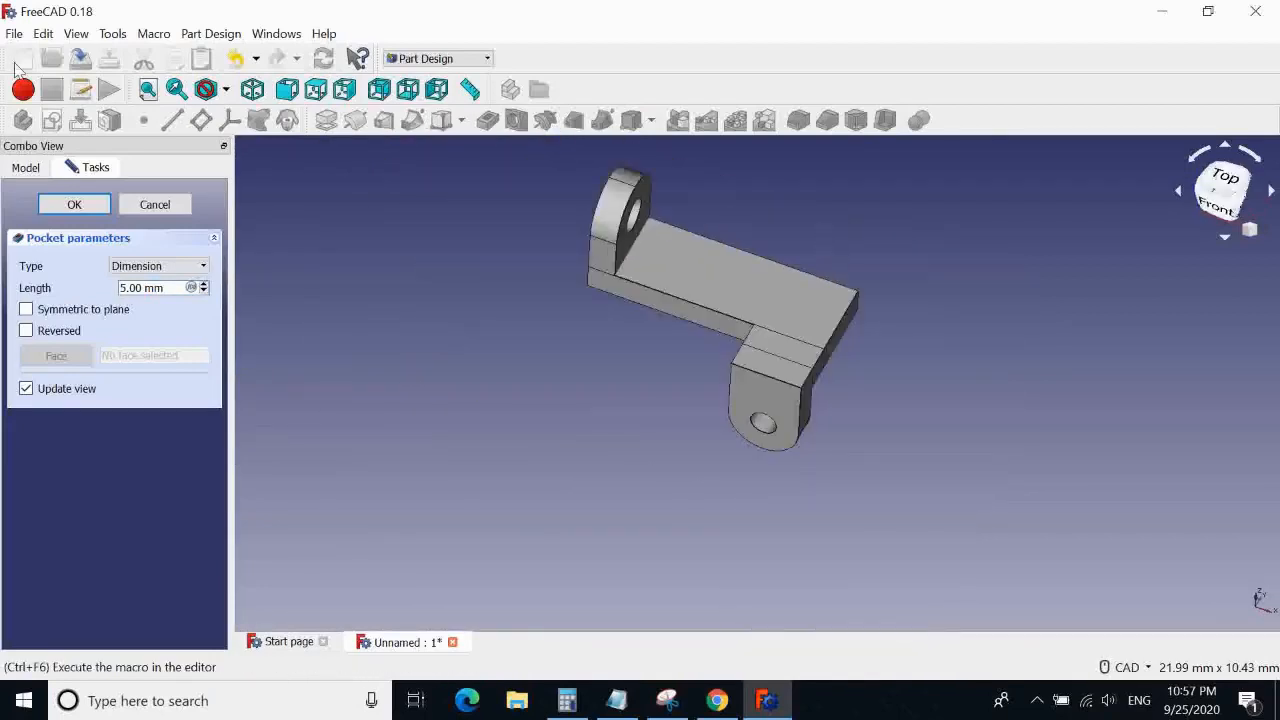
scroll(840, 345, "up", 3)
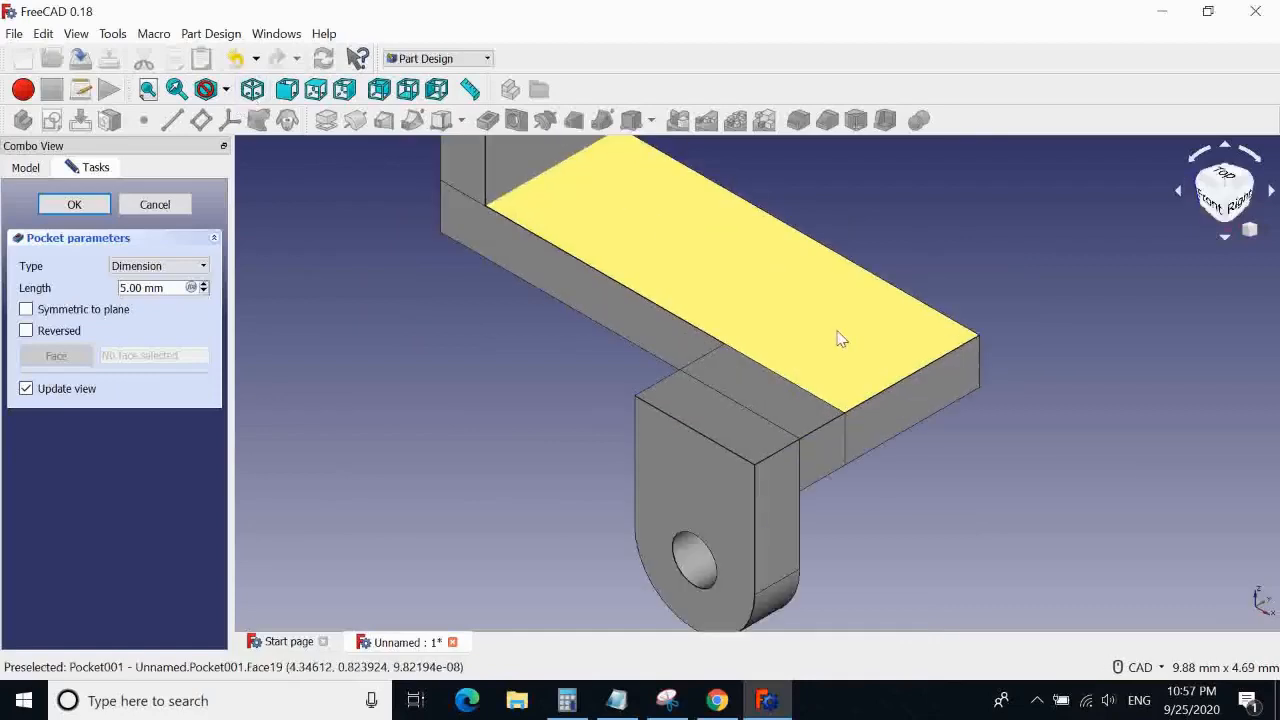
scroll(850, 300, "down", 1)
middle_click_drag(851, 240, 926, 340)
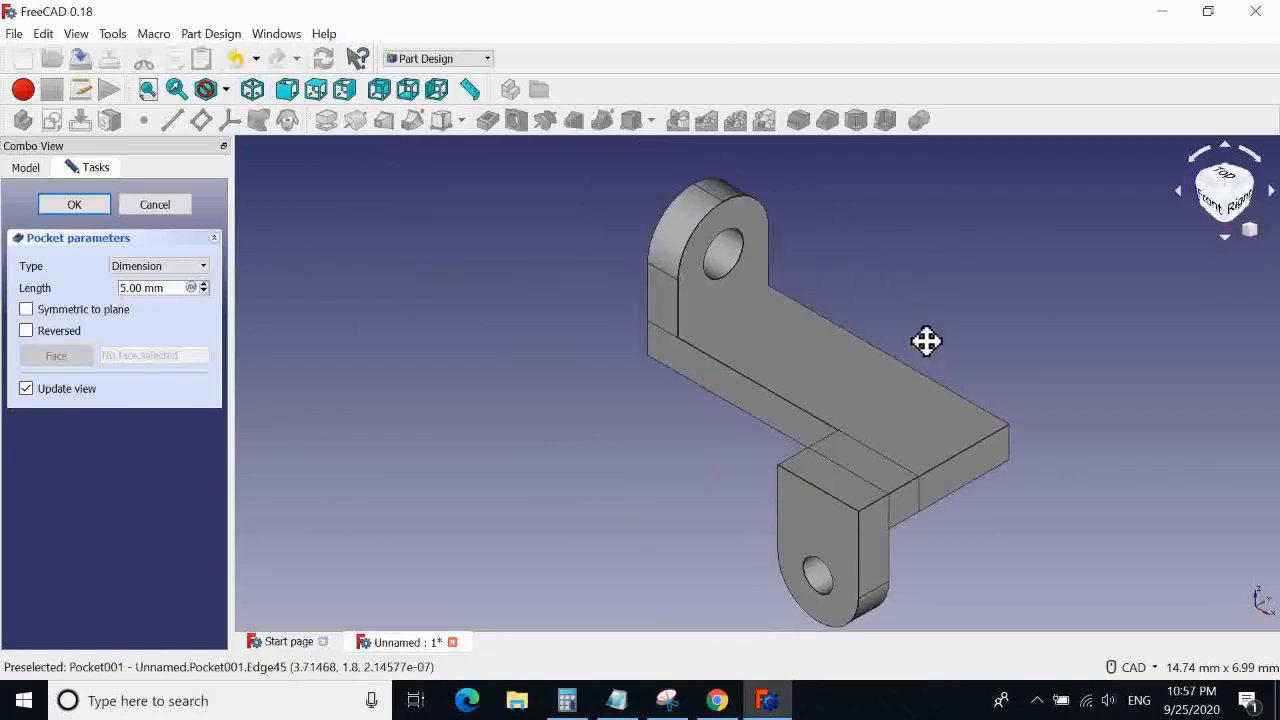
left_click(717, 700)
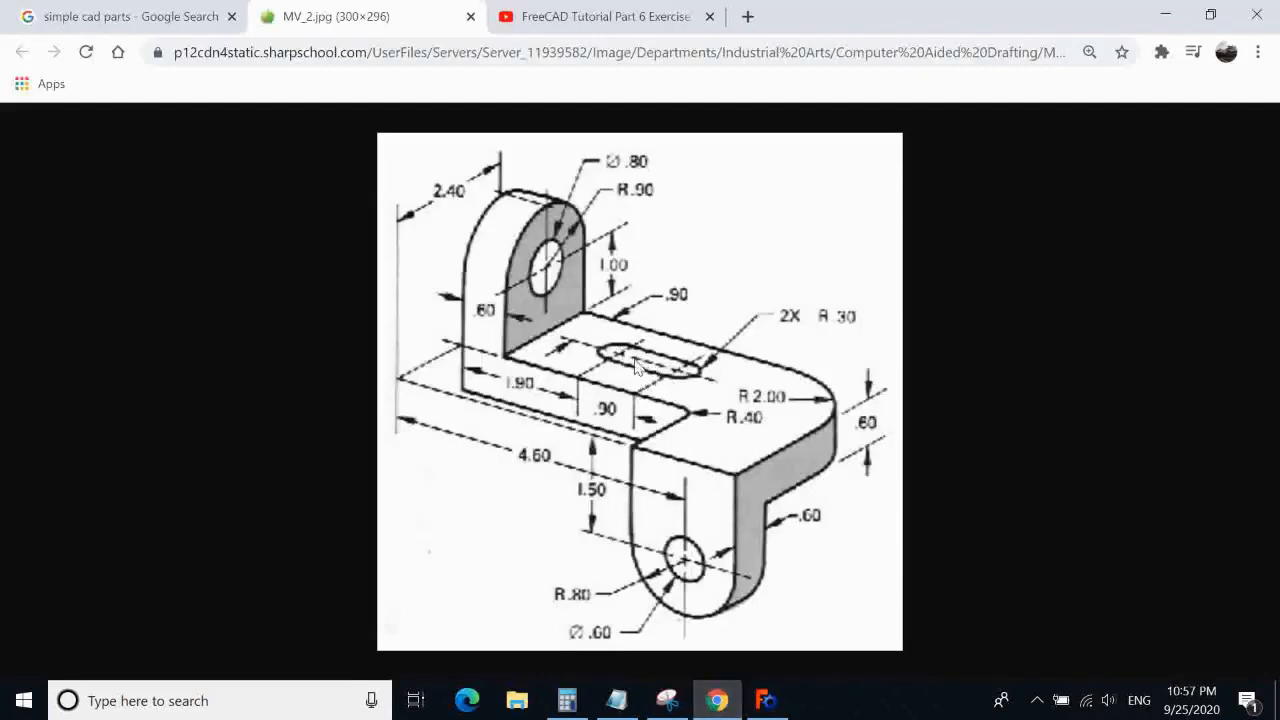
left_click(1173, 10)
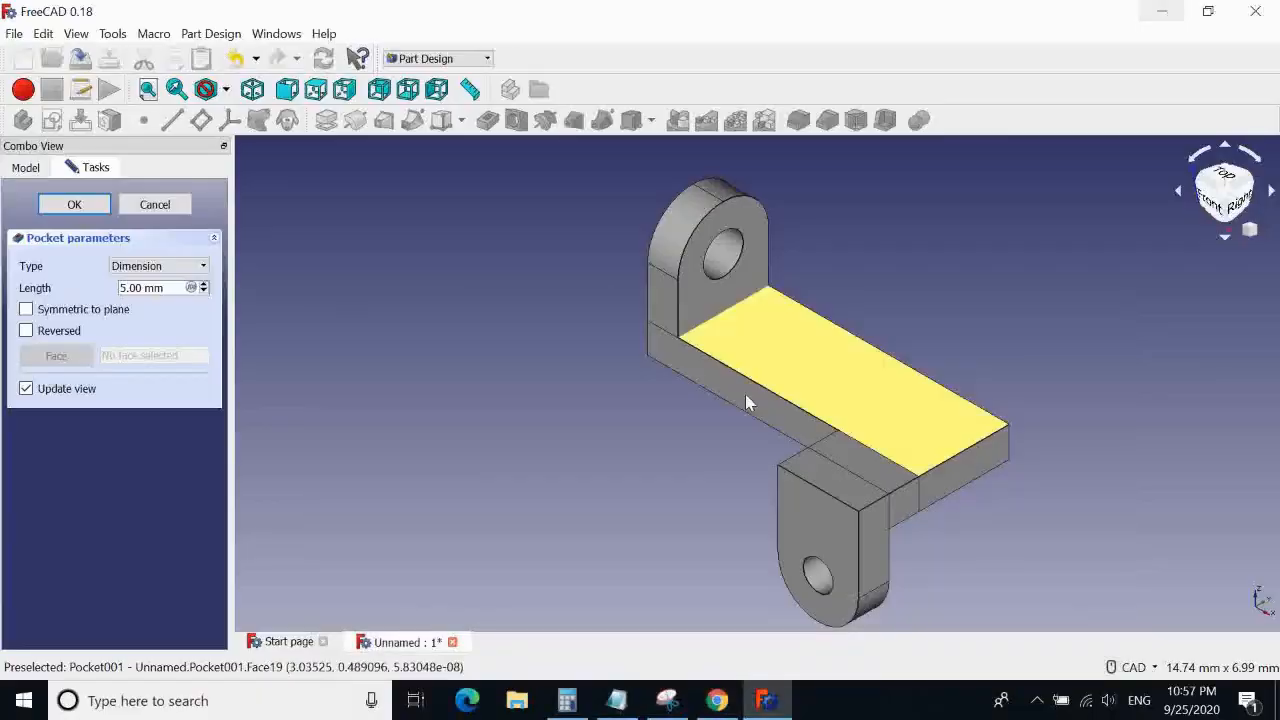
left_click(832, 395)
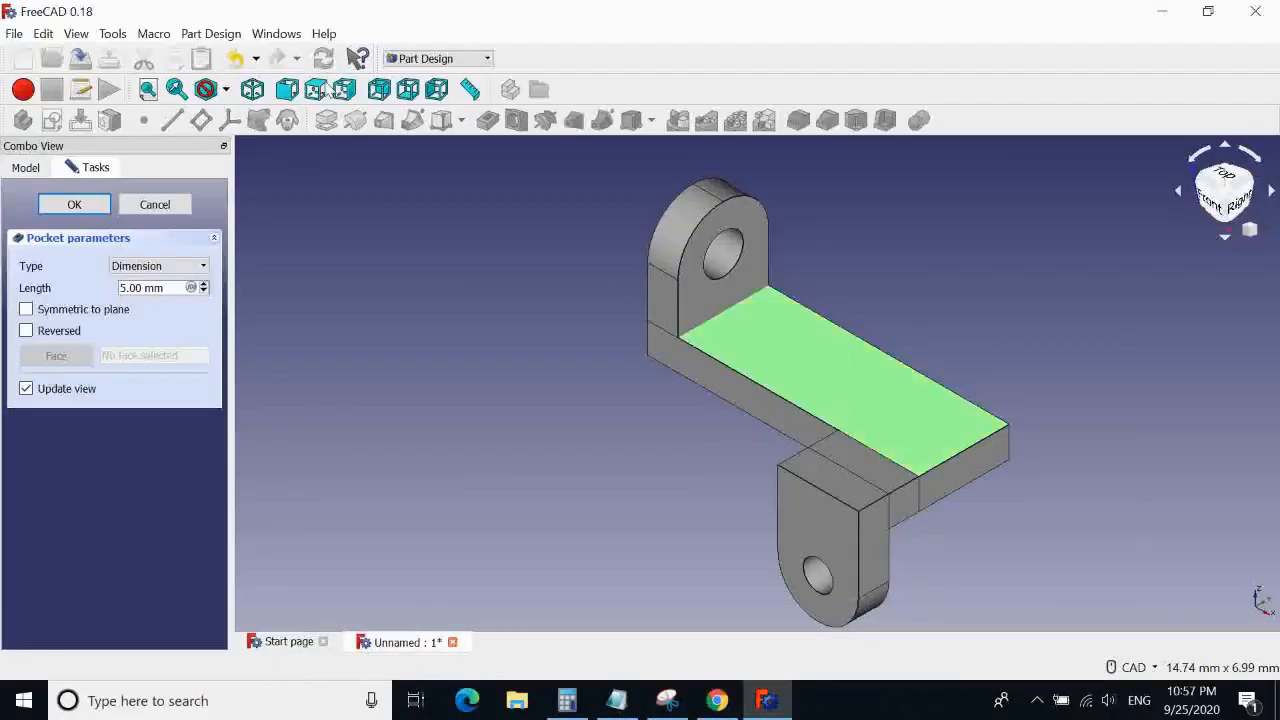
left_click(72, 205)
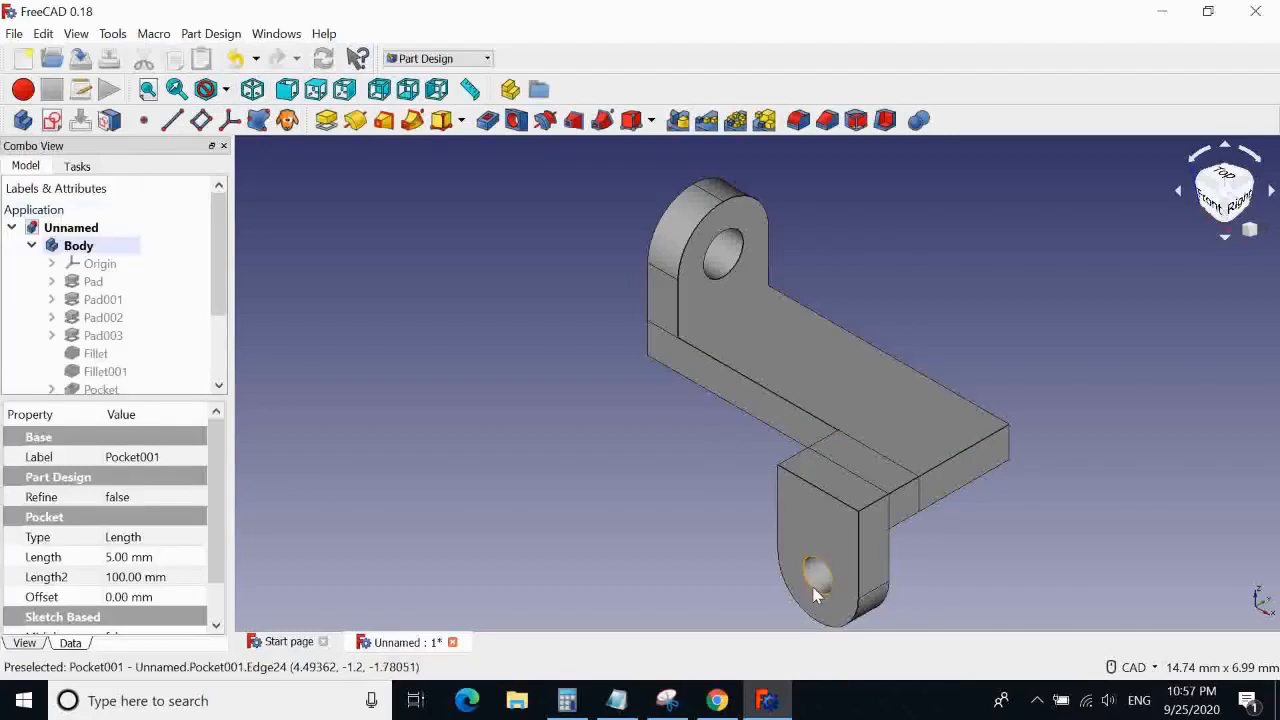
Create a sketch on the top face of the horizontal base plate
left_click(610, 297)
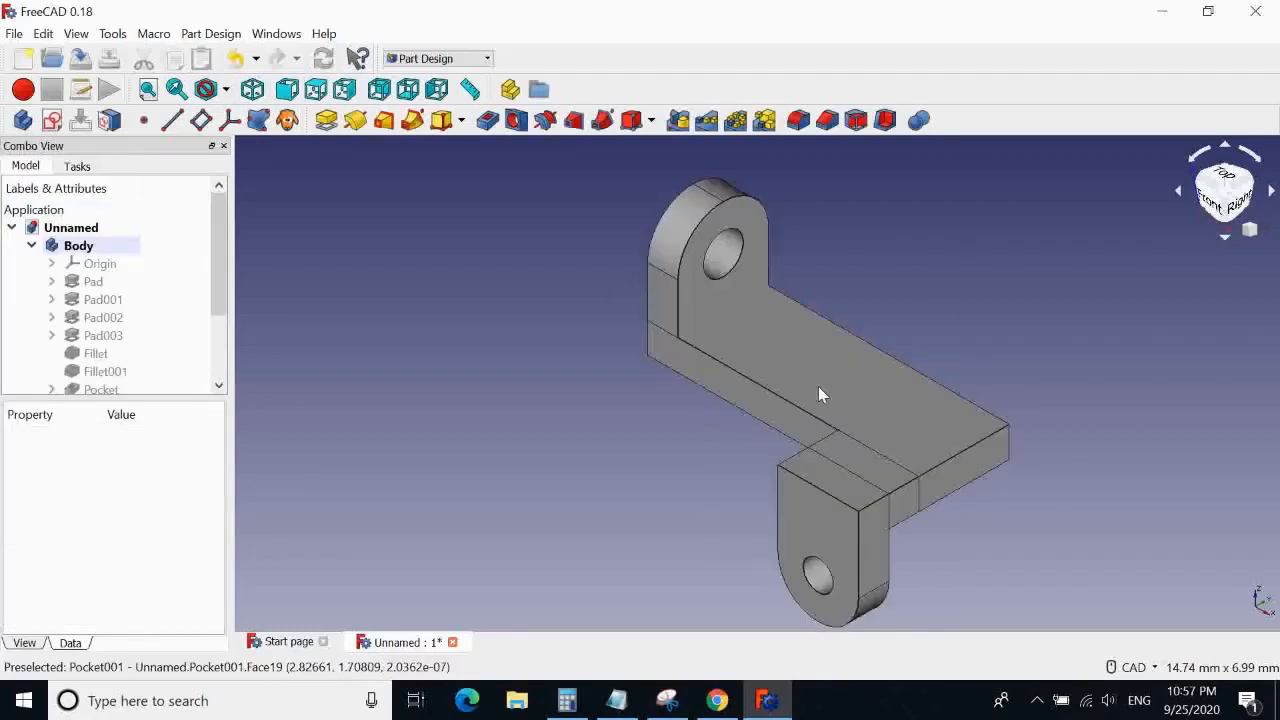
left_click(811, 394)
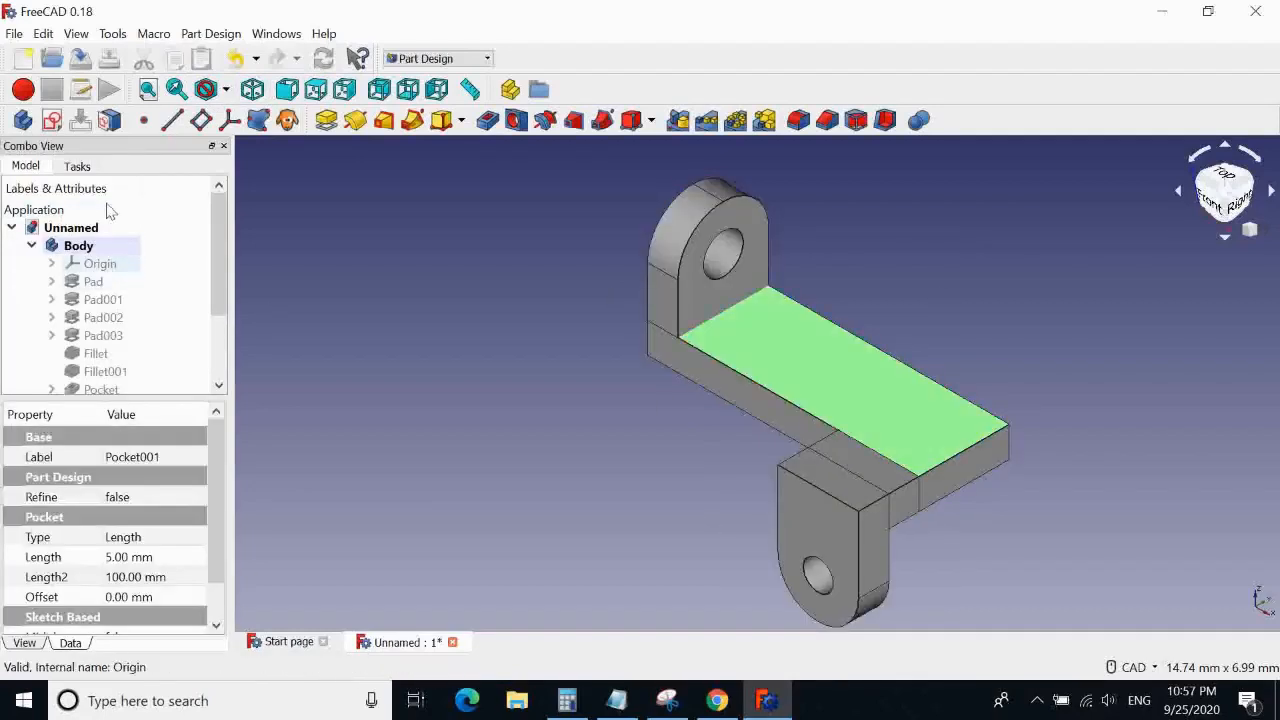
left_click(52, 120)
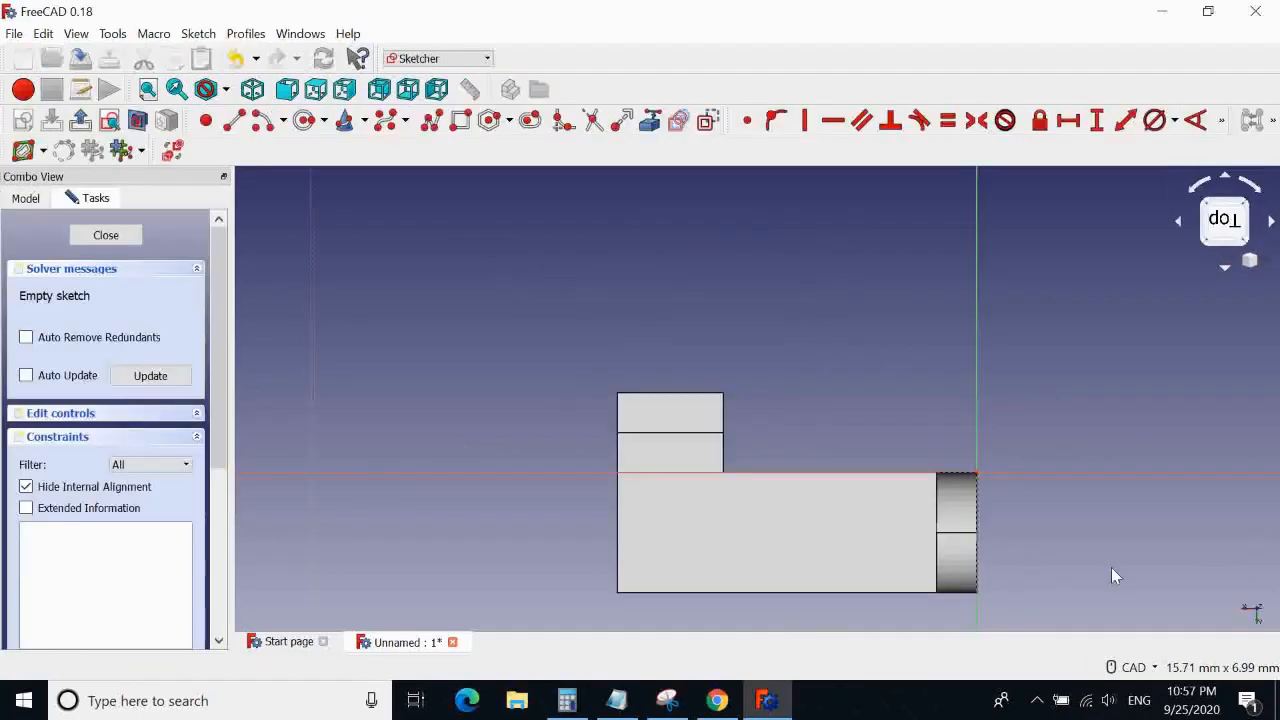
mouse_move(790, 369)
middle_mouse_down()
mouse_move(757, 260)
mouse_move(722, 211)
middle_mouse_up()
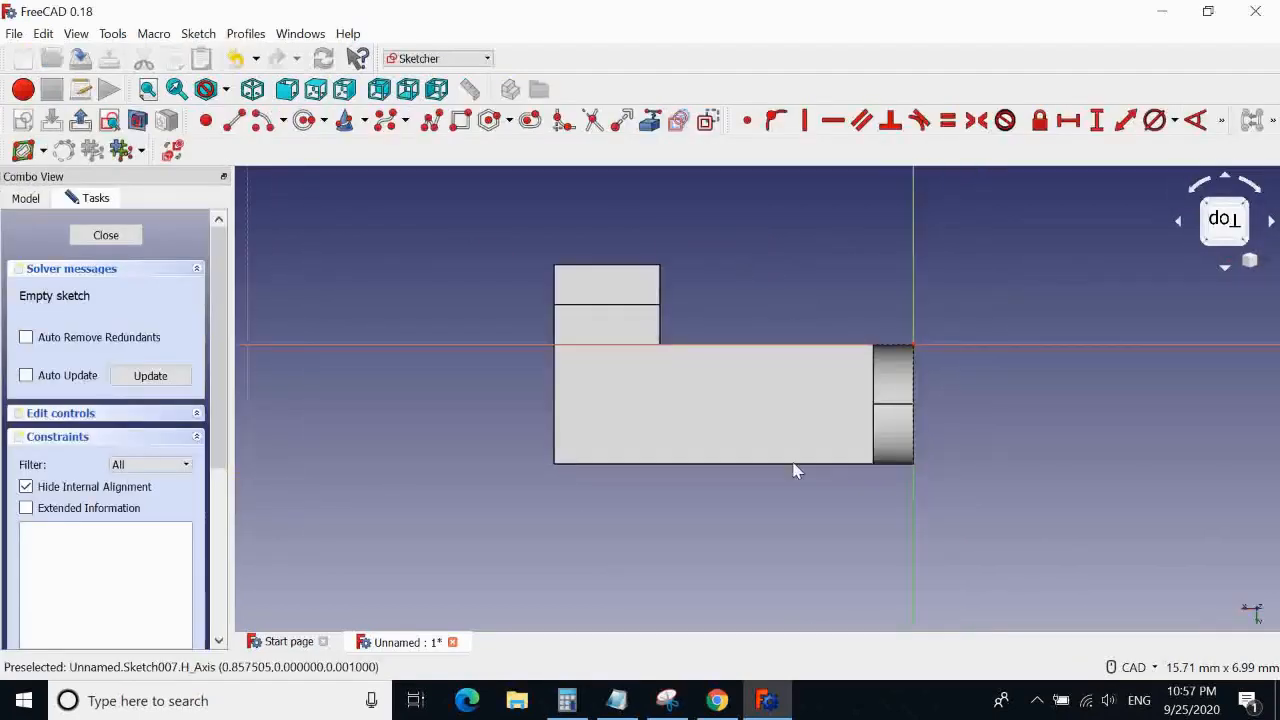
Consult the slot in the reference drawing and draw a horizontal slot about 1.47 mm between arc centres, near the middle of the plate
left_click(717, 700)
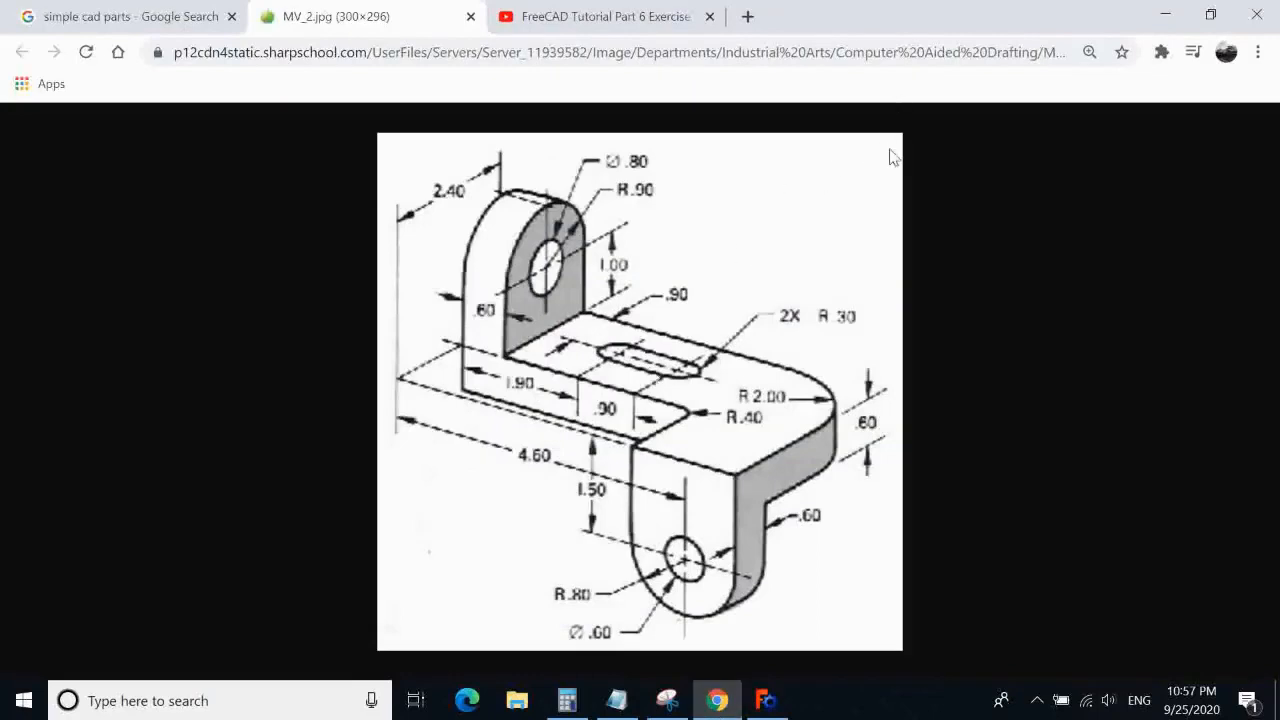
left_click(766, 700)
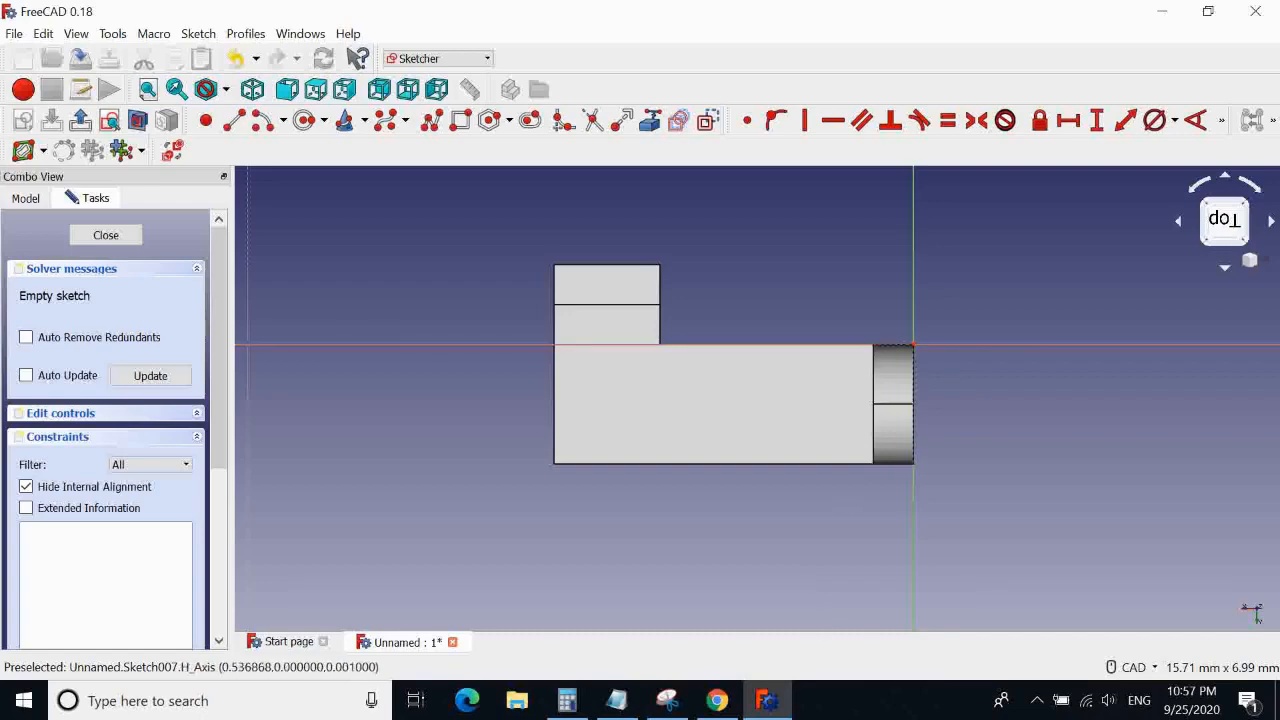
left_click(717, 700)
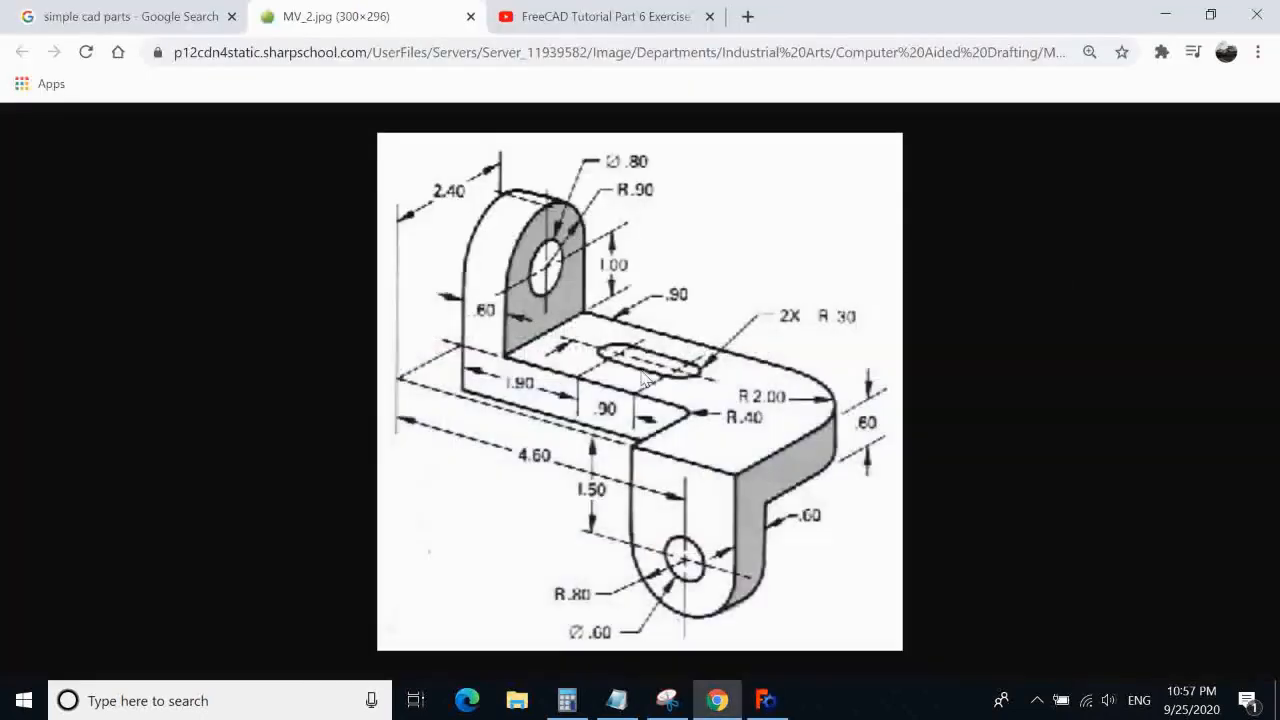
left_click(779, 701)
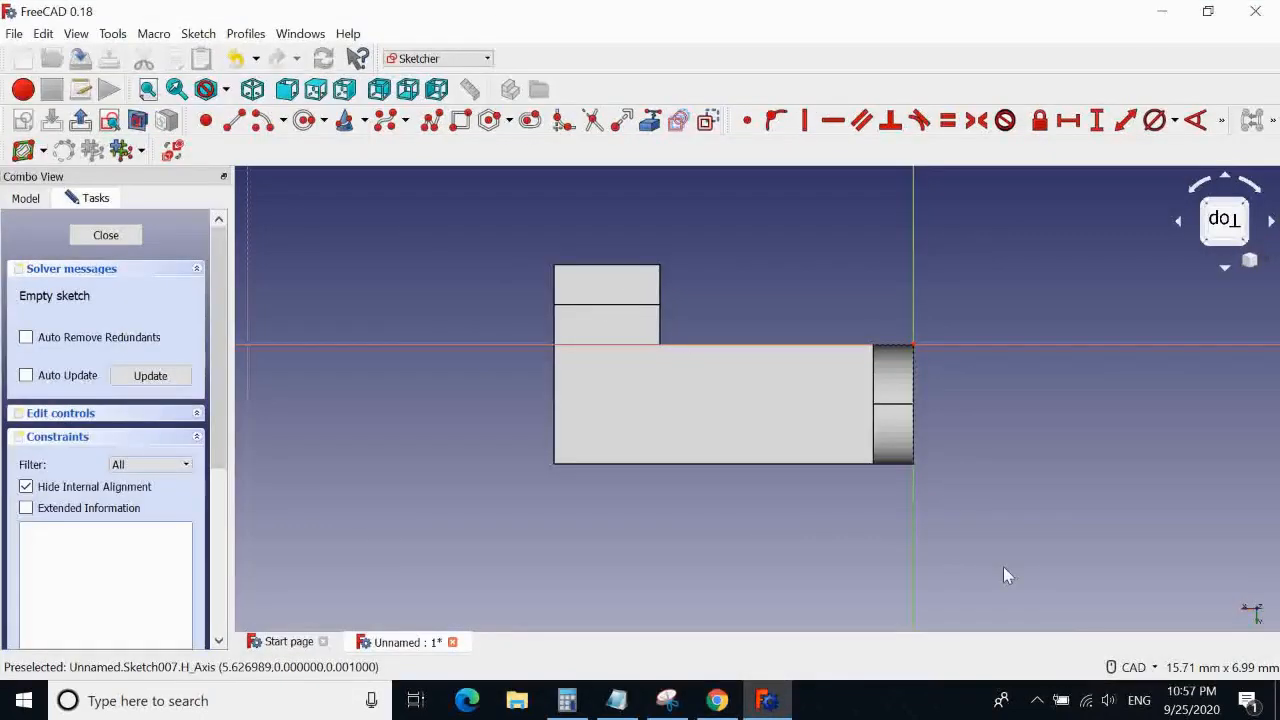
scroll(818, 525, "up", 2)
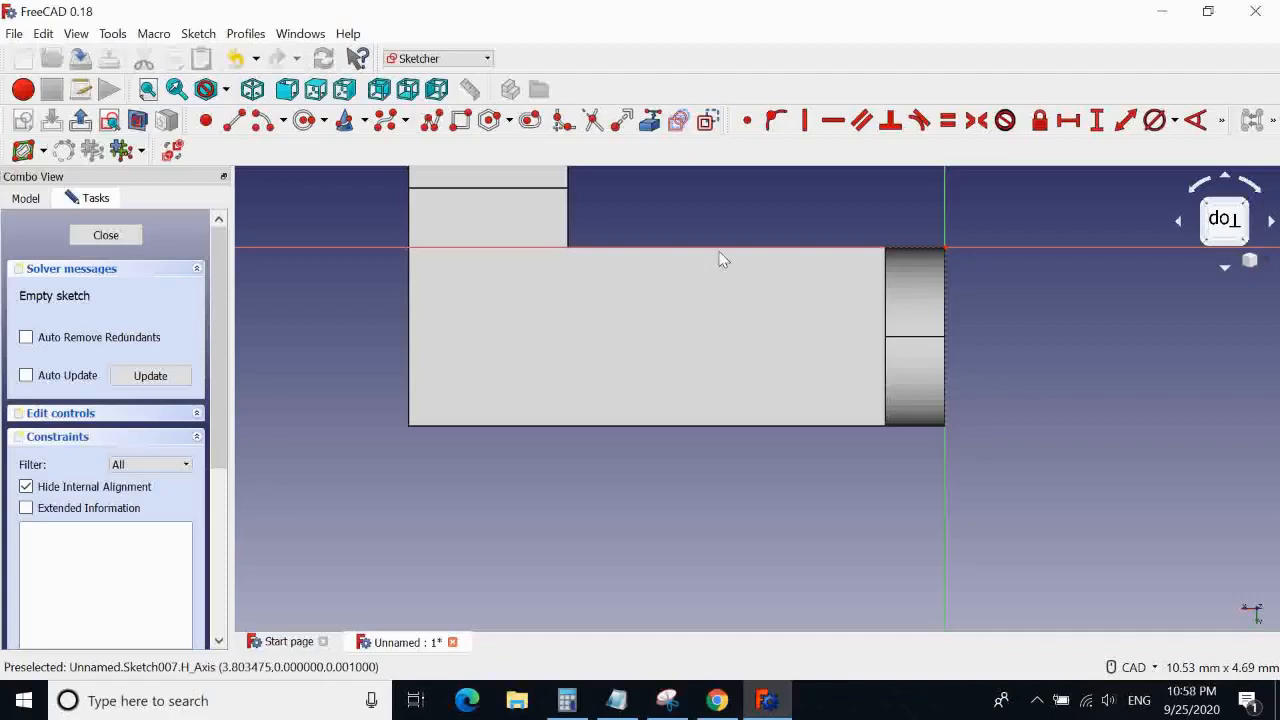
left_click(530, 120)
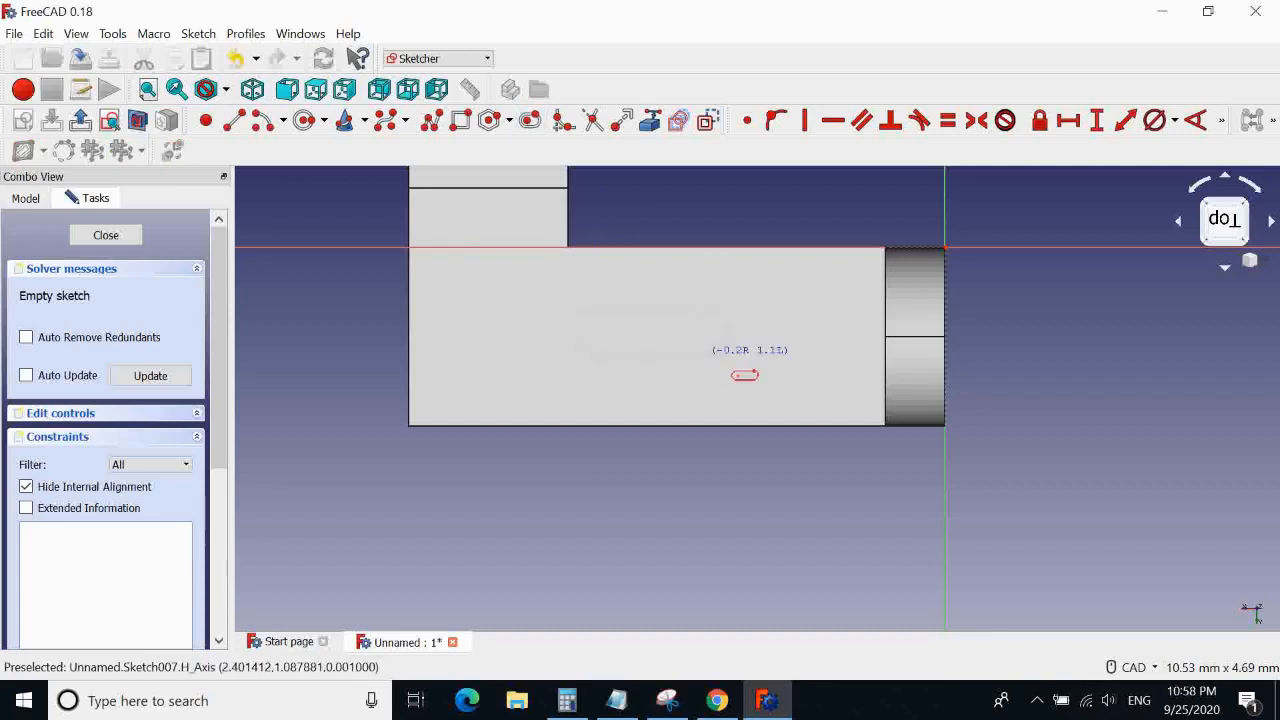
left_click(745, 370)
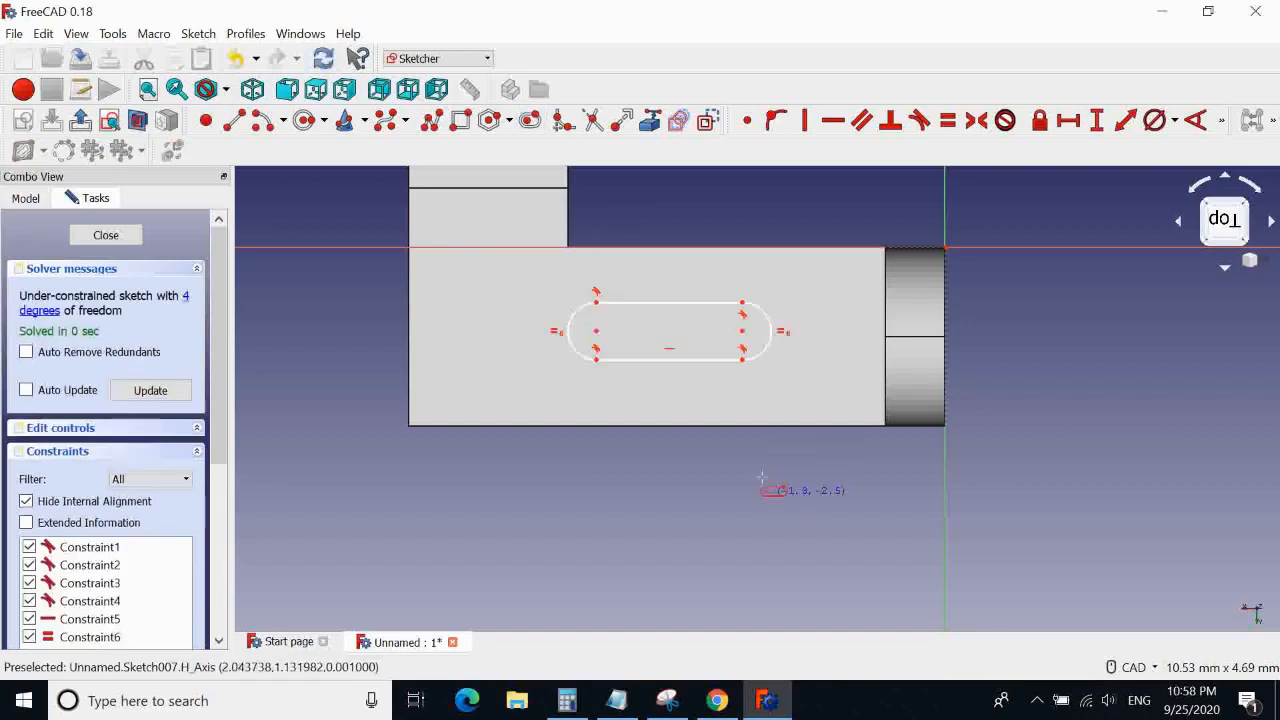
scroll(686, 380, "up", 4)
scroll(686, 380, "down", 3)
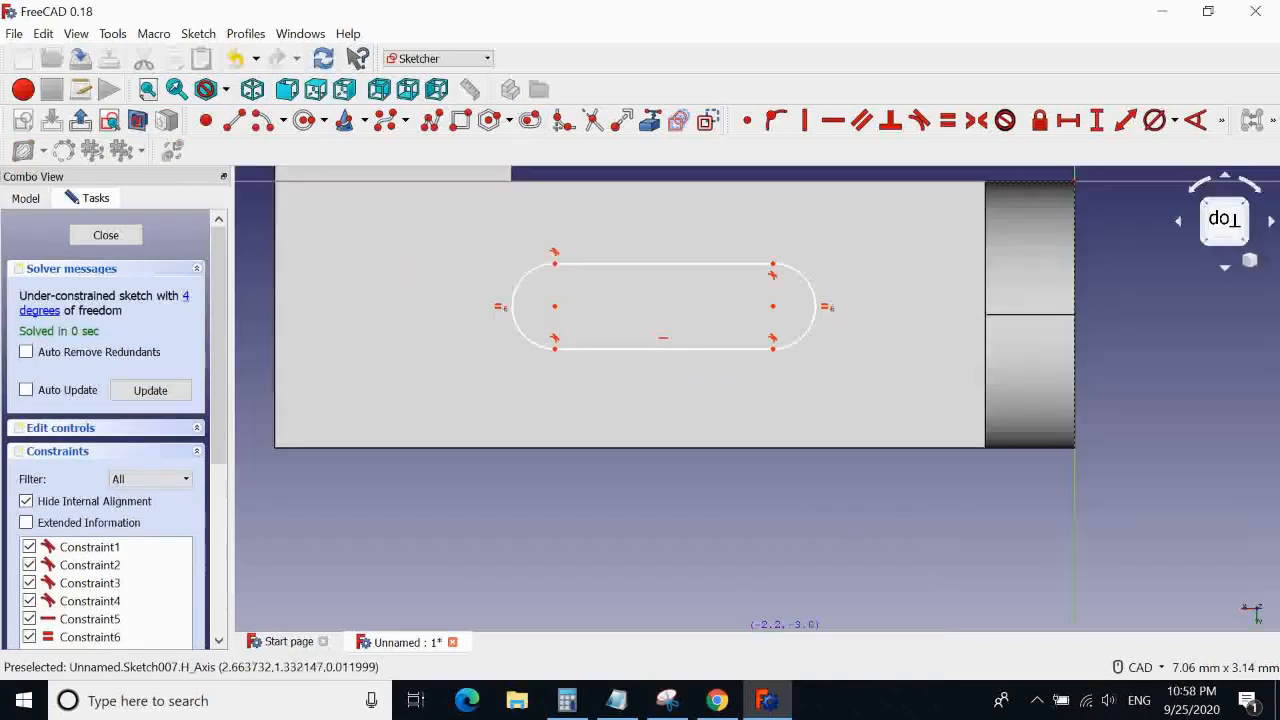
Check the slot length in the reference drawing and constrain the slot's straight edge to 0.9 mm
left_click(717, 700)
left_click(766, 700)
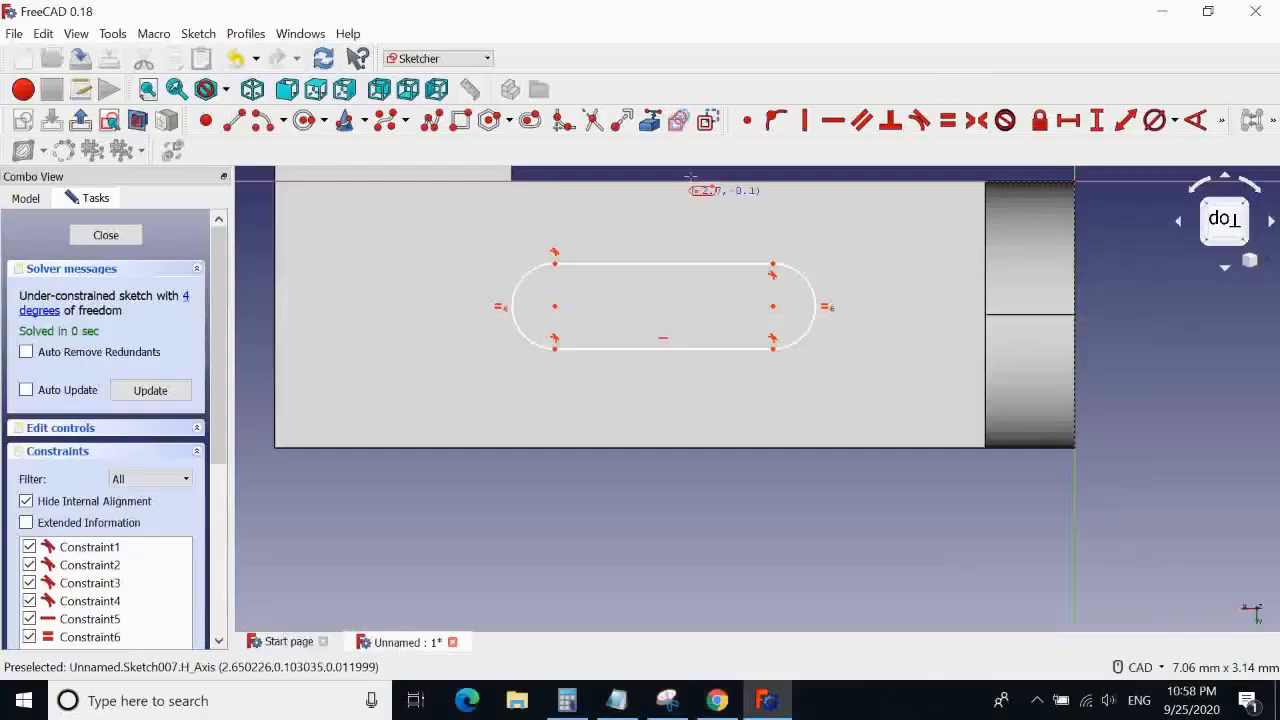
left_click(1097, 121)
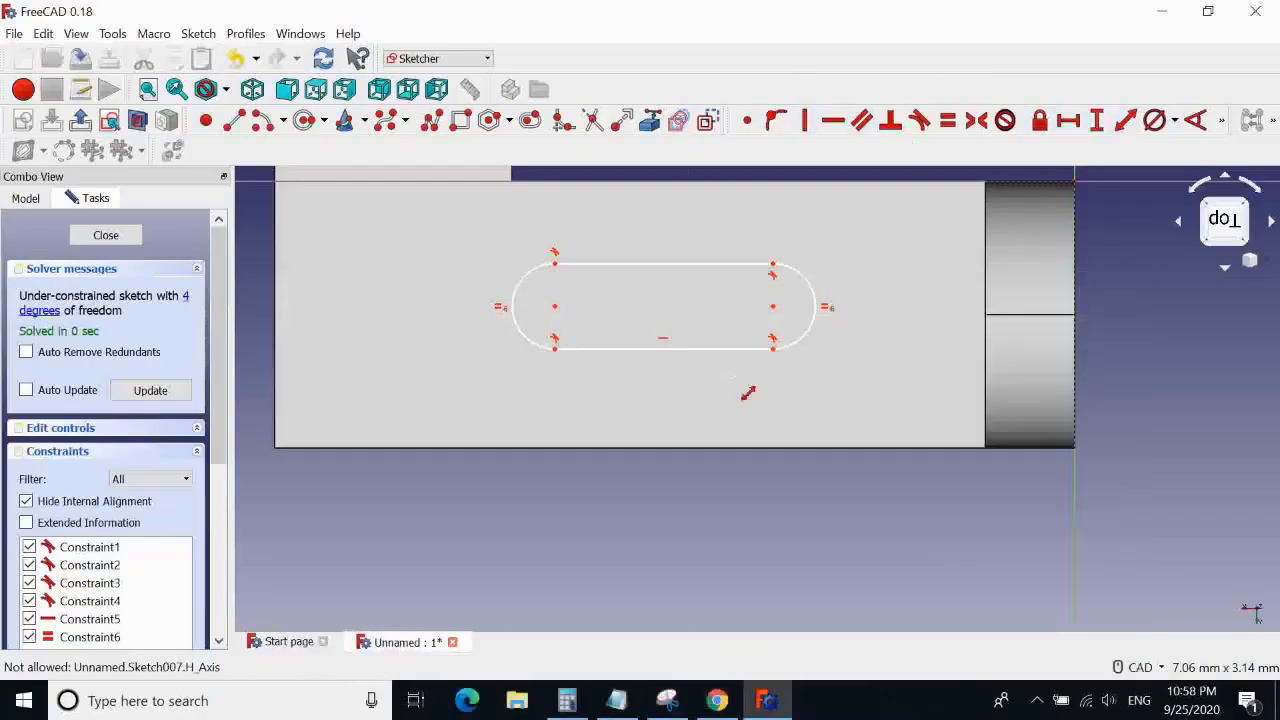
left_click(703, 349)
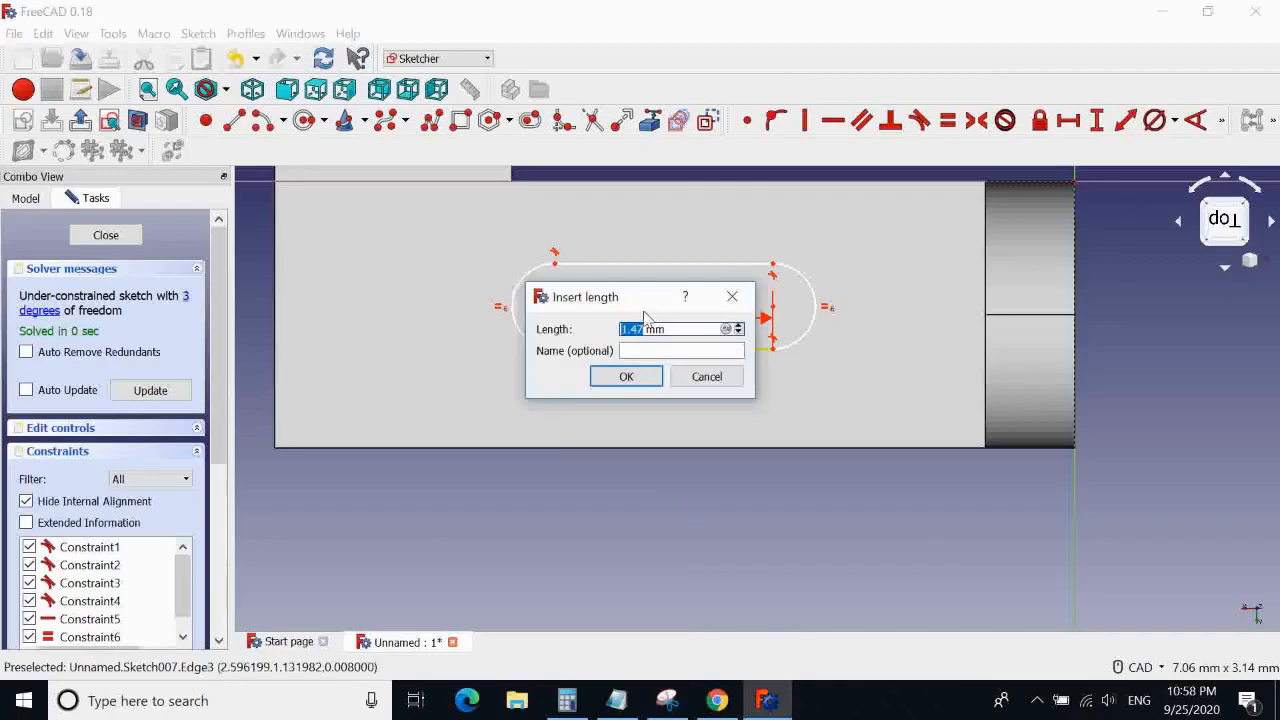
left_click_drag(635, 304, 930, 347)
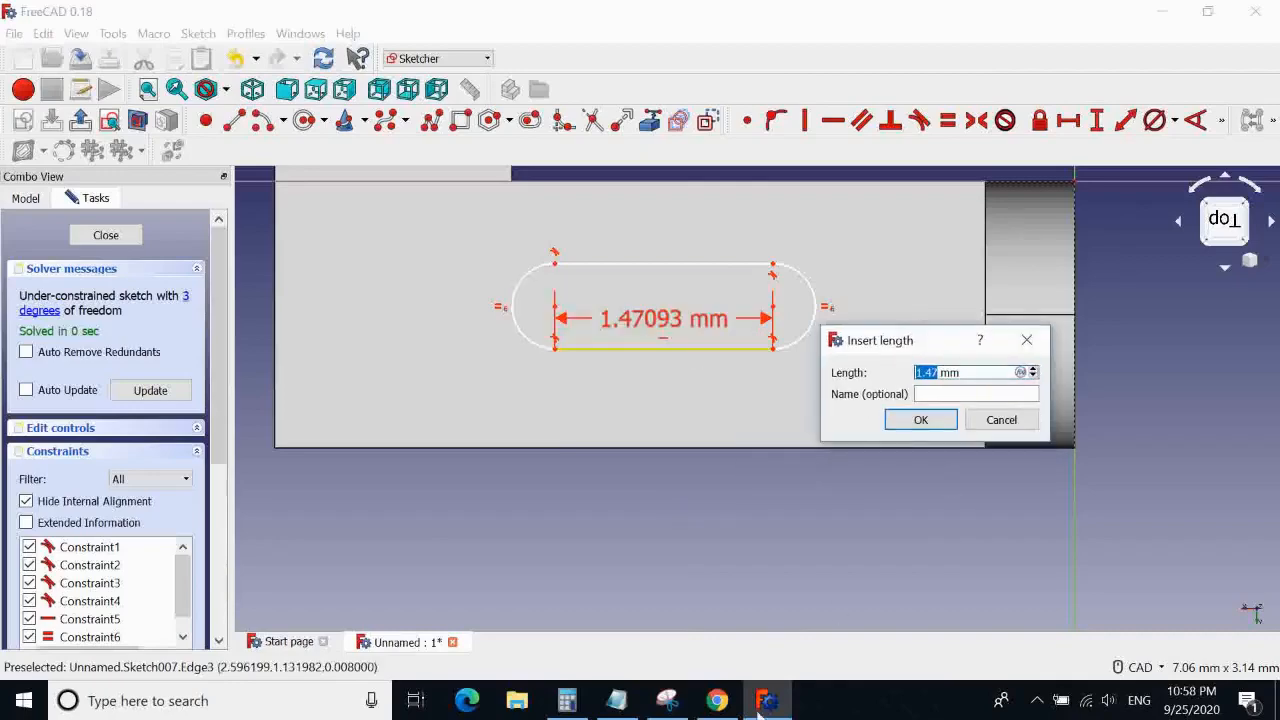
left_click(717, 700)
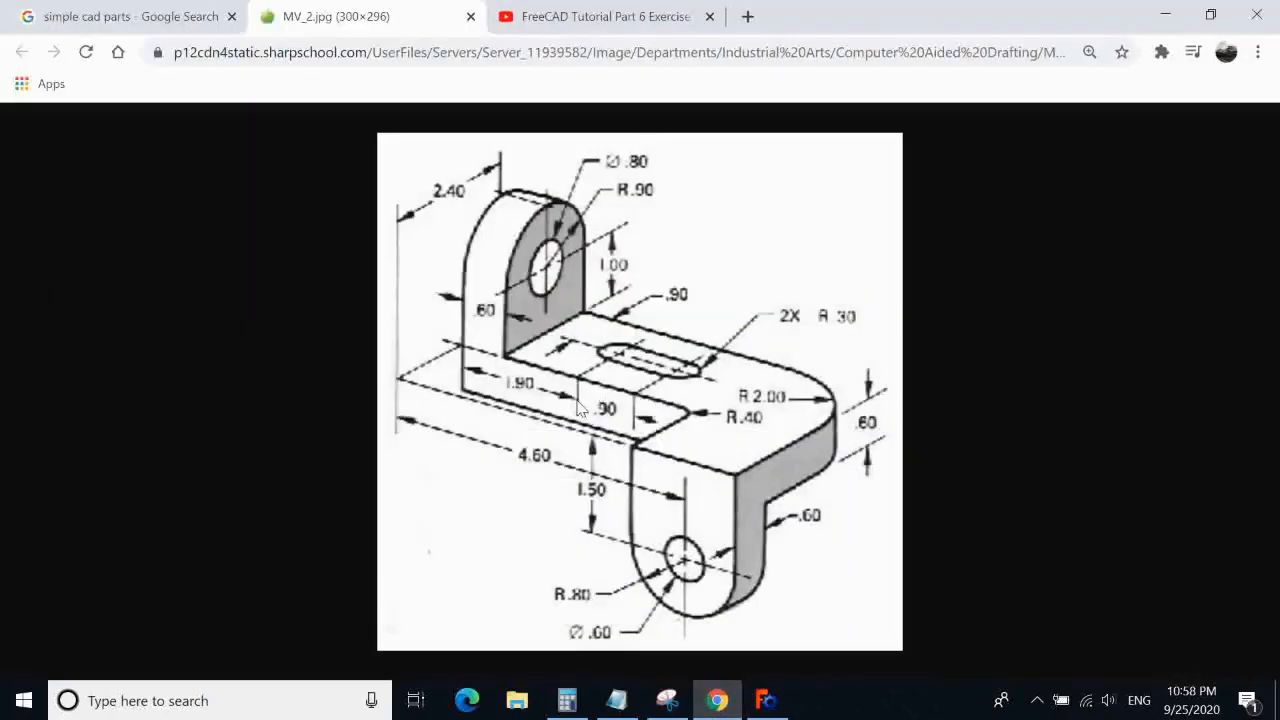
left_click(770, 700)
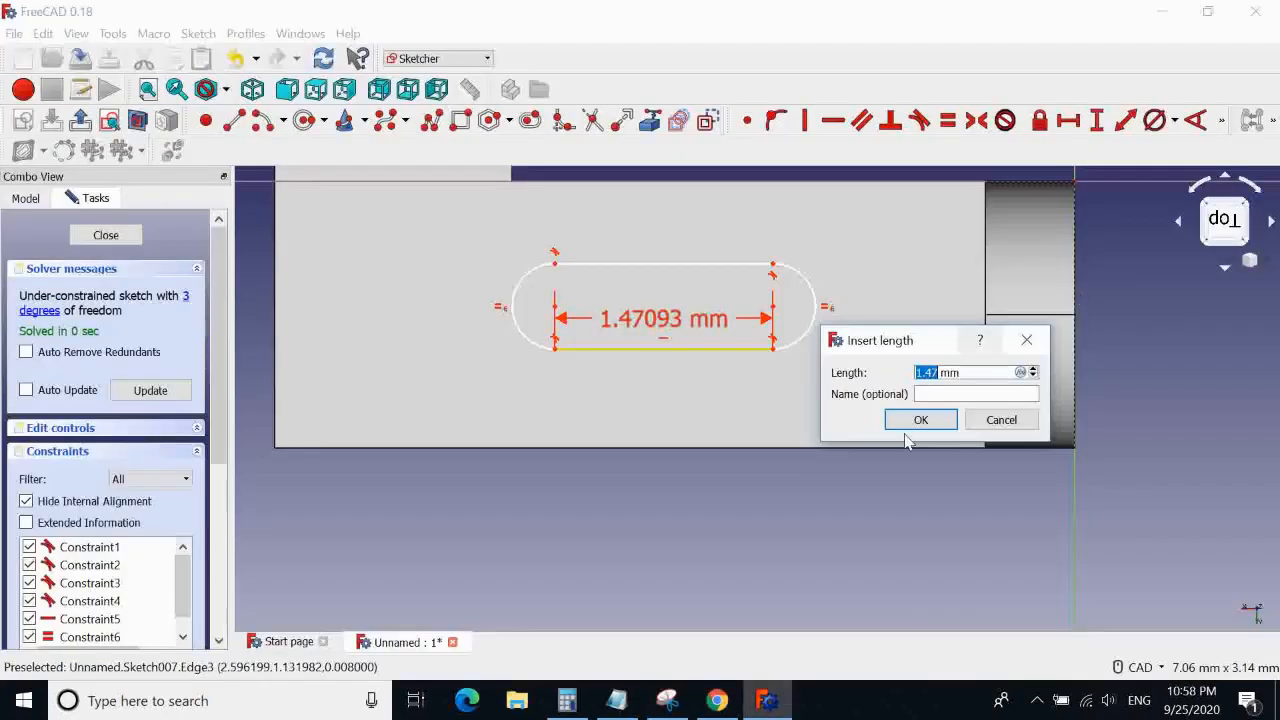
type("0.9")
left_click(906, 428)
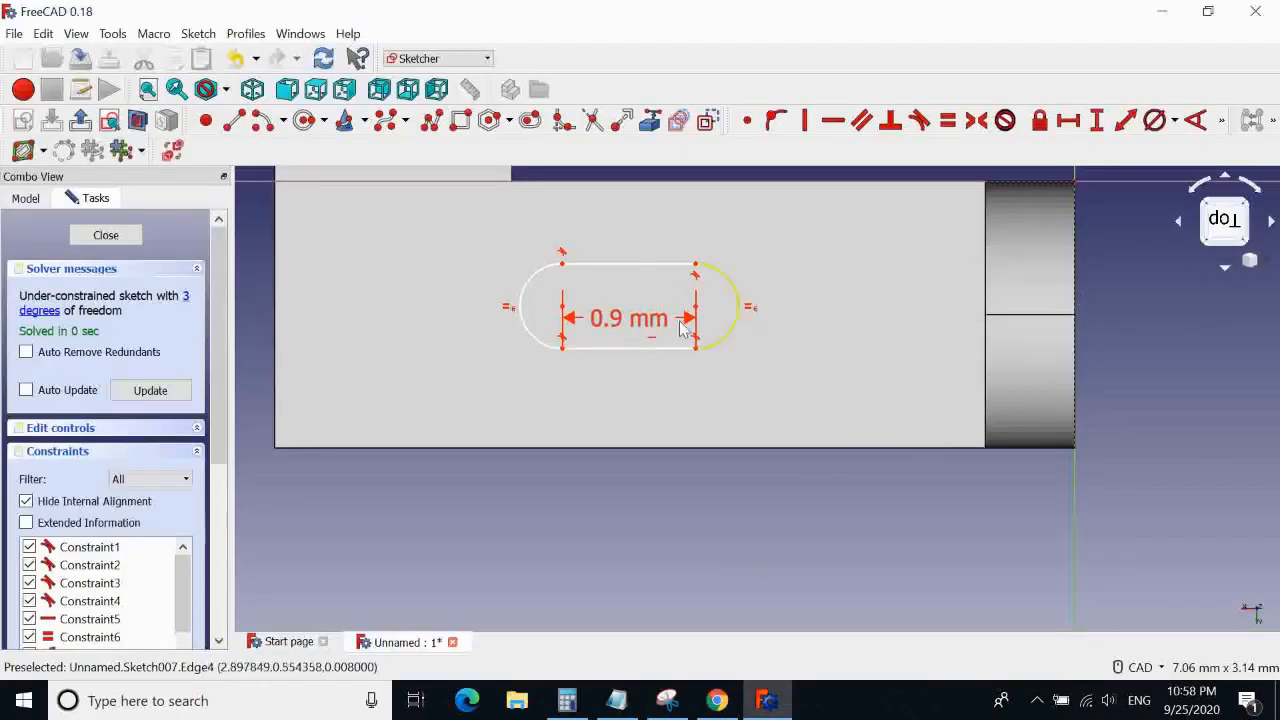
Shift the slot nearer the upright and constrain its end-arc radius to 0.3 mm, following the reference drawing
mouse_move(652, 267)
left_mouse_down()
mouse_move(742, 282)
mouse_move(735, 263)
mouse_move(742, 285)
mouse_move(706, 246)
left_mouse_up()
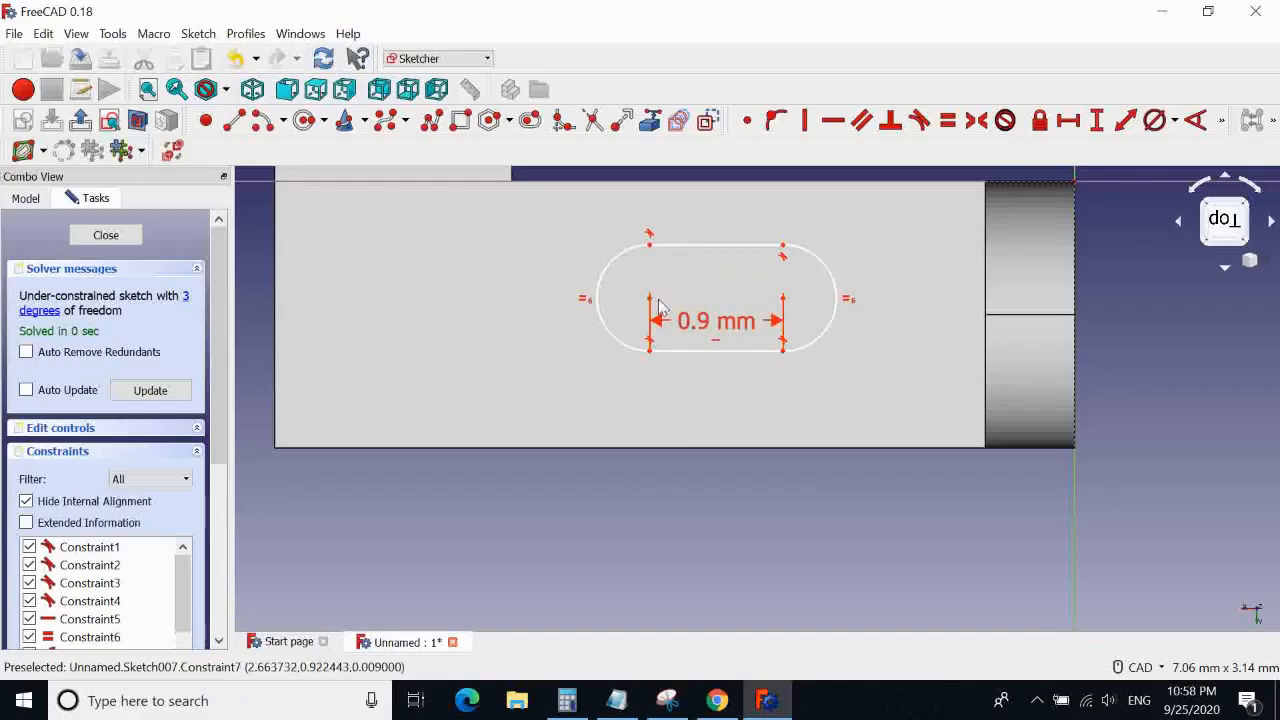
left_click(726, 705)
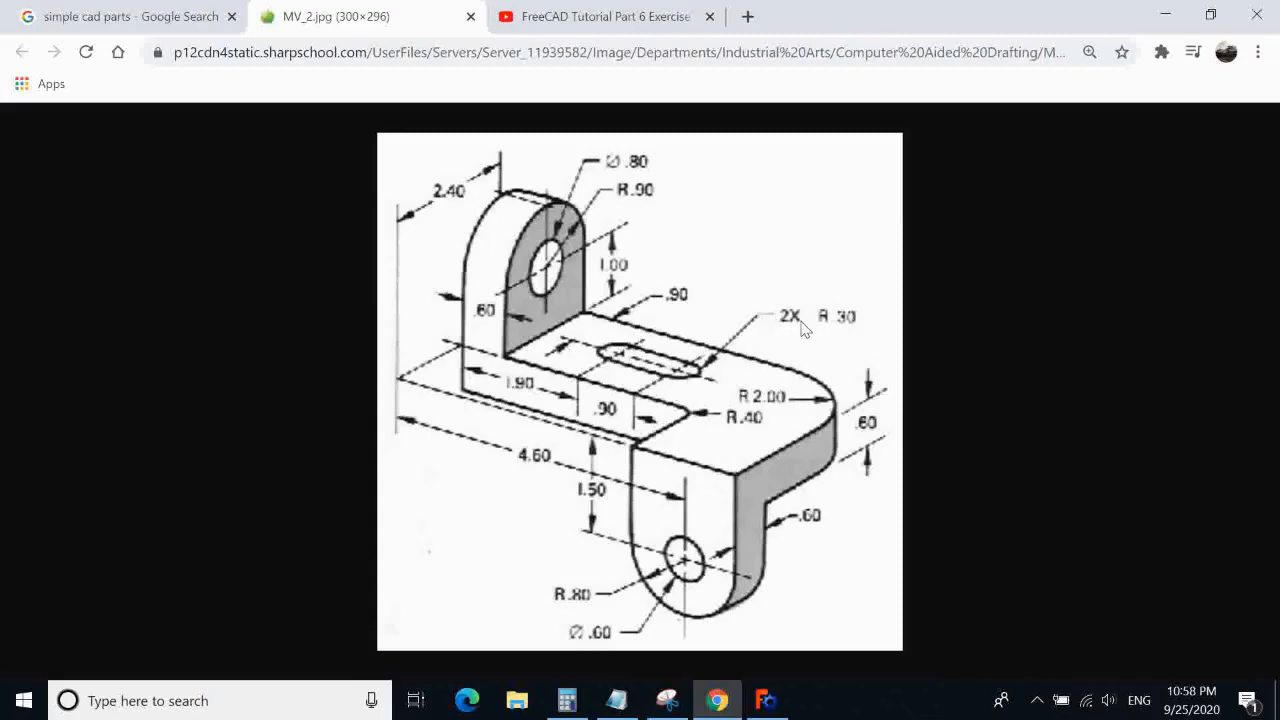
left_click(1165, 14)
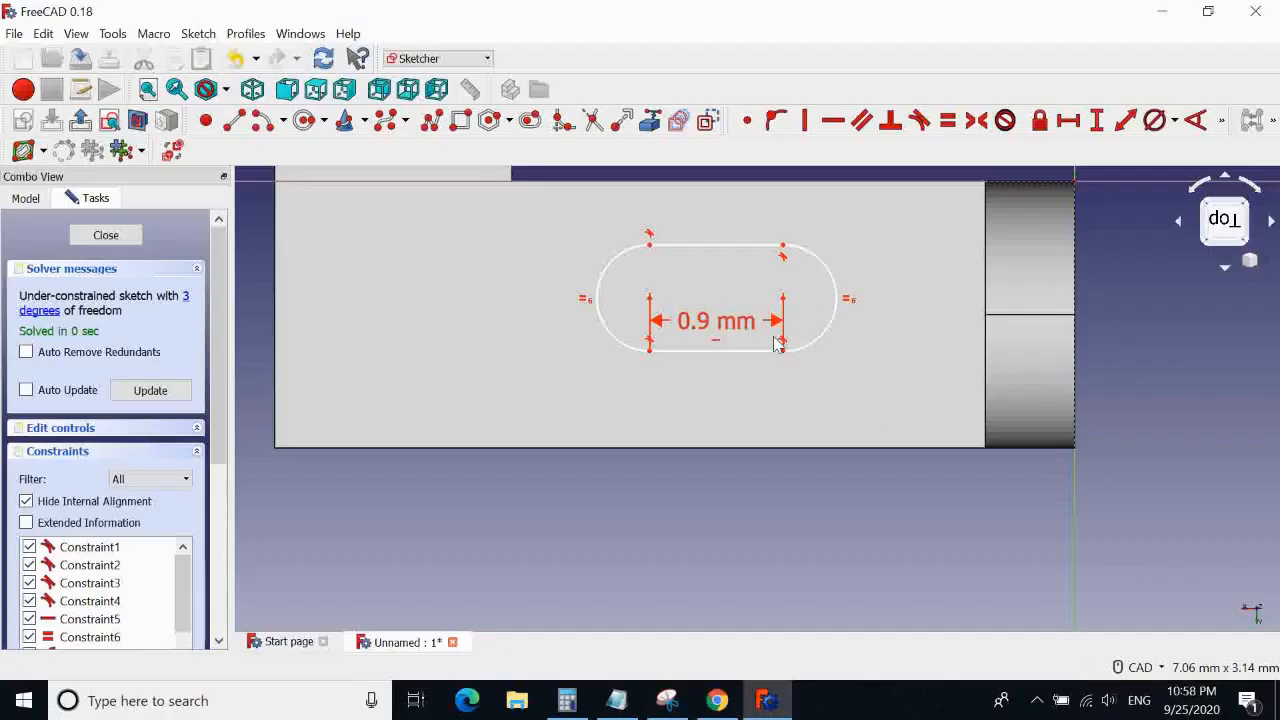
left_click(838, 295)
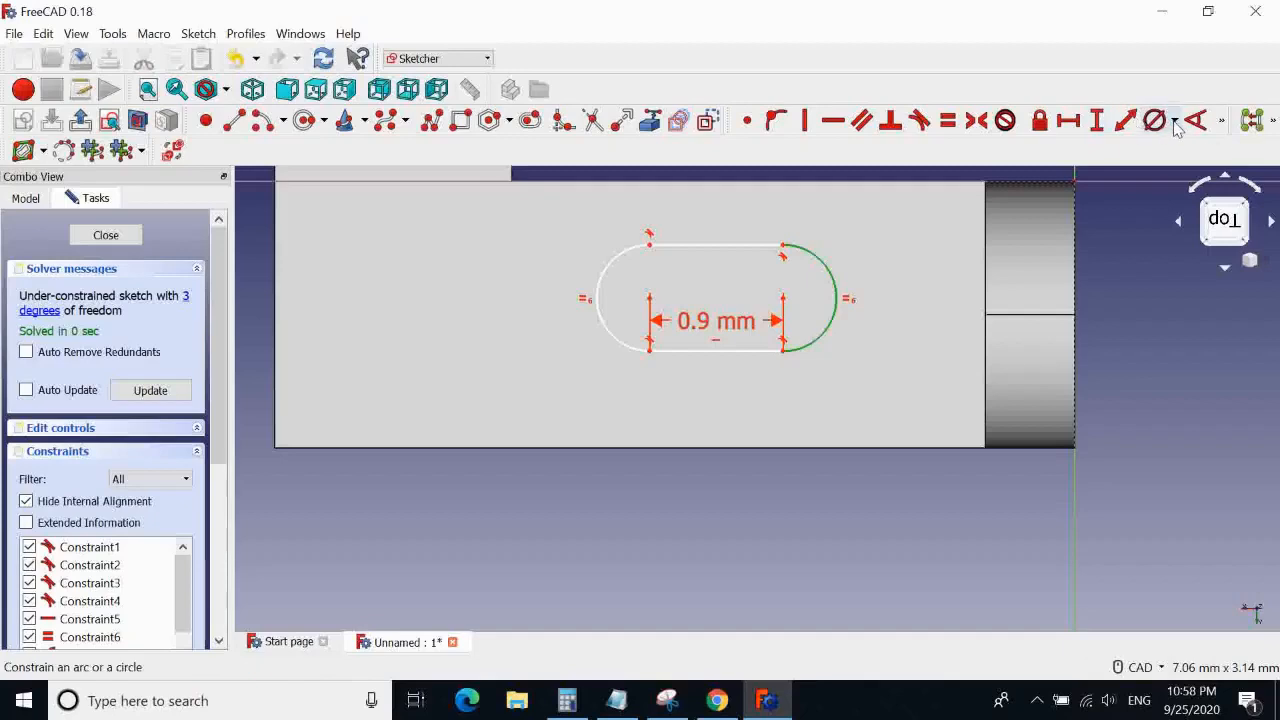
left_click(1174, 121)
left_click(1189, 148)
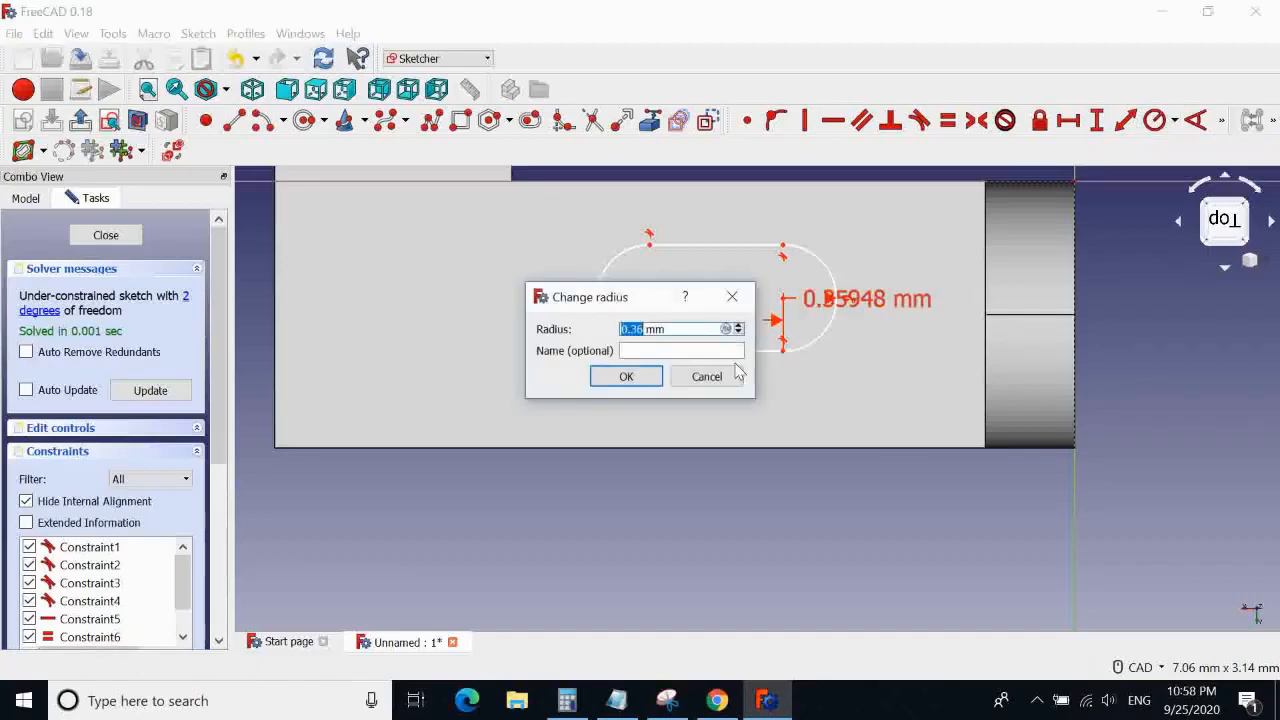
type("0")
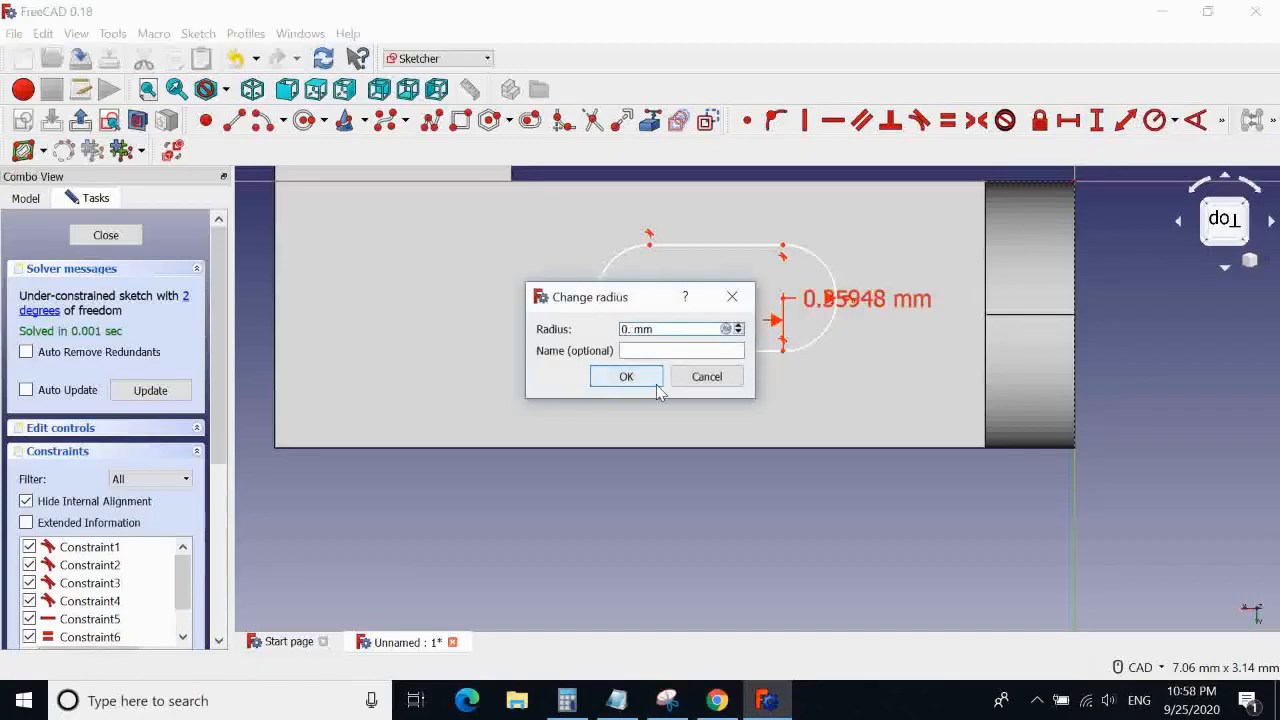
left_click(641, 384)
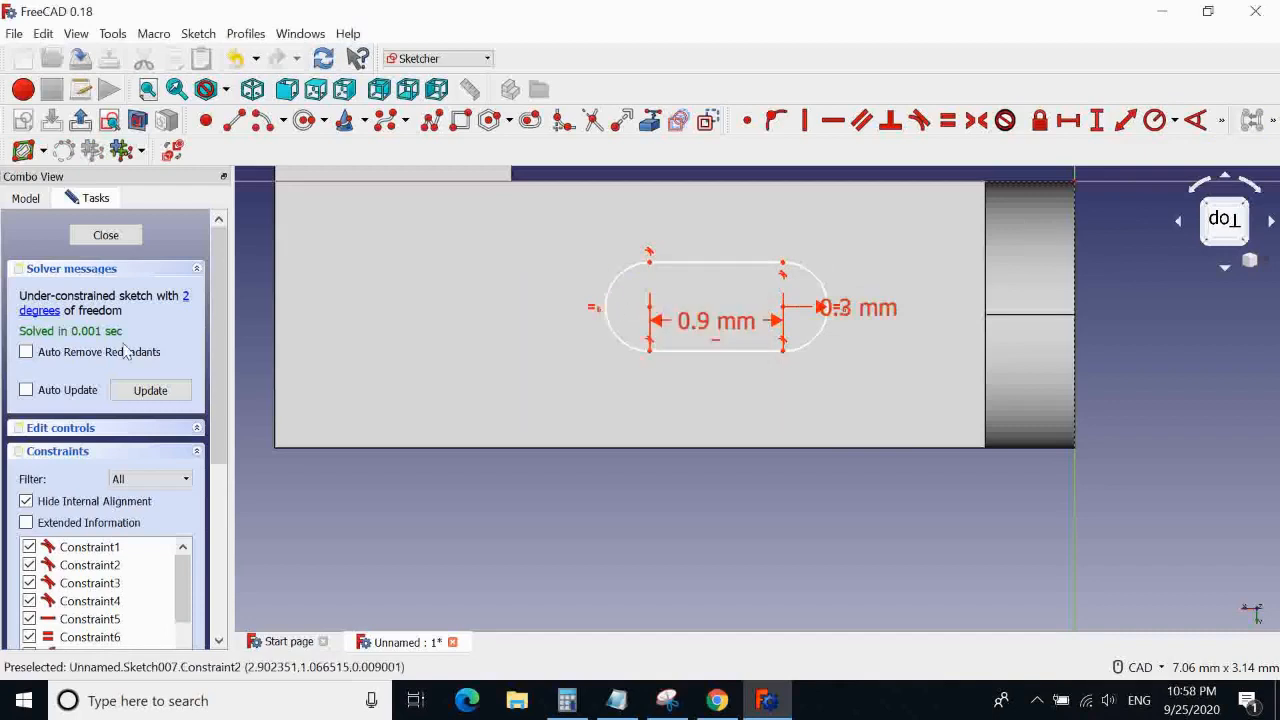
Reposition the slot, consult its location in the reference drawing, and link the plate's lower long edge and far short edge as external geometry
left_click_drag(708, 262, 693, 284)
left_click_drag(790, 291, 857, 358)
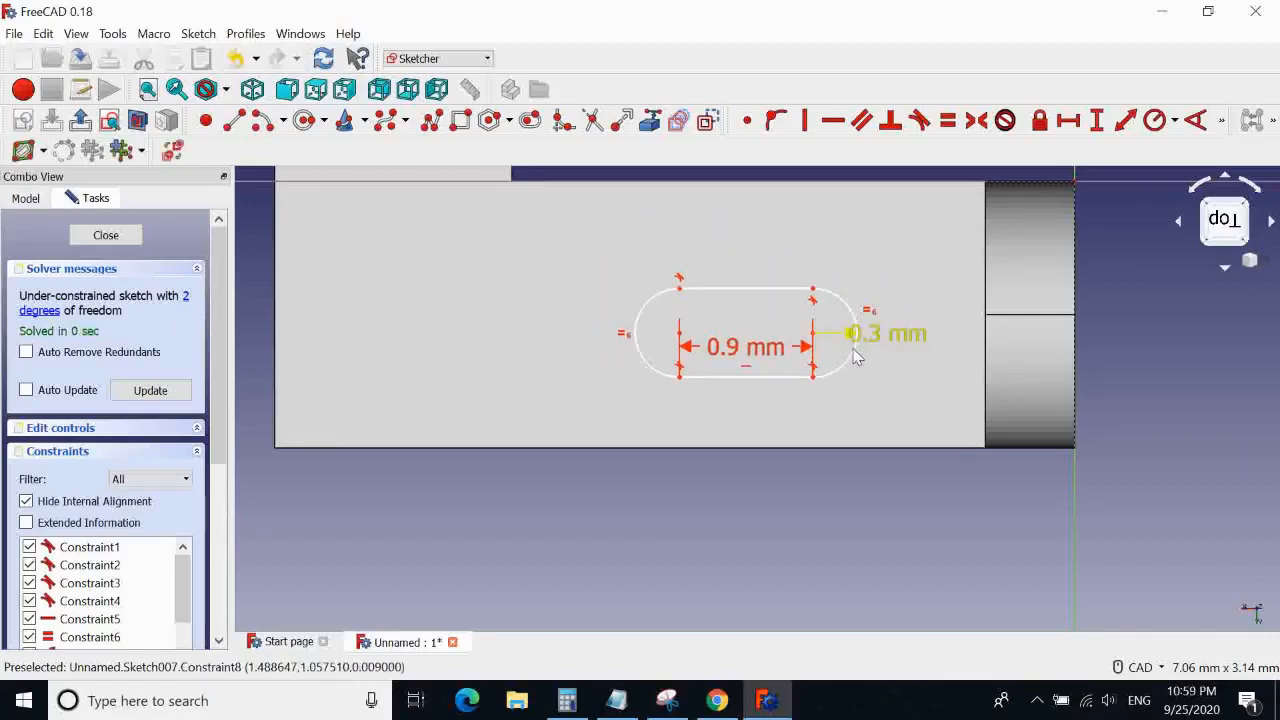
left_click(716, 701)
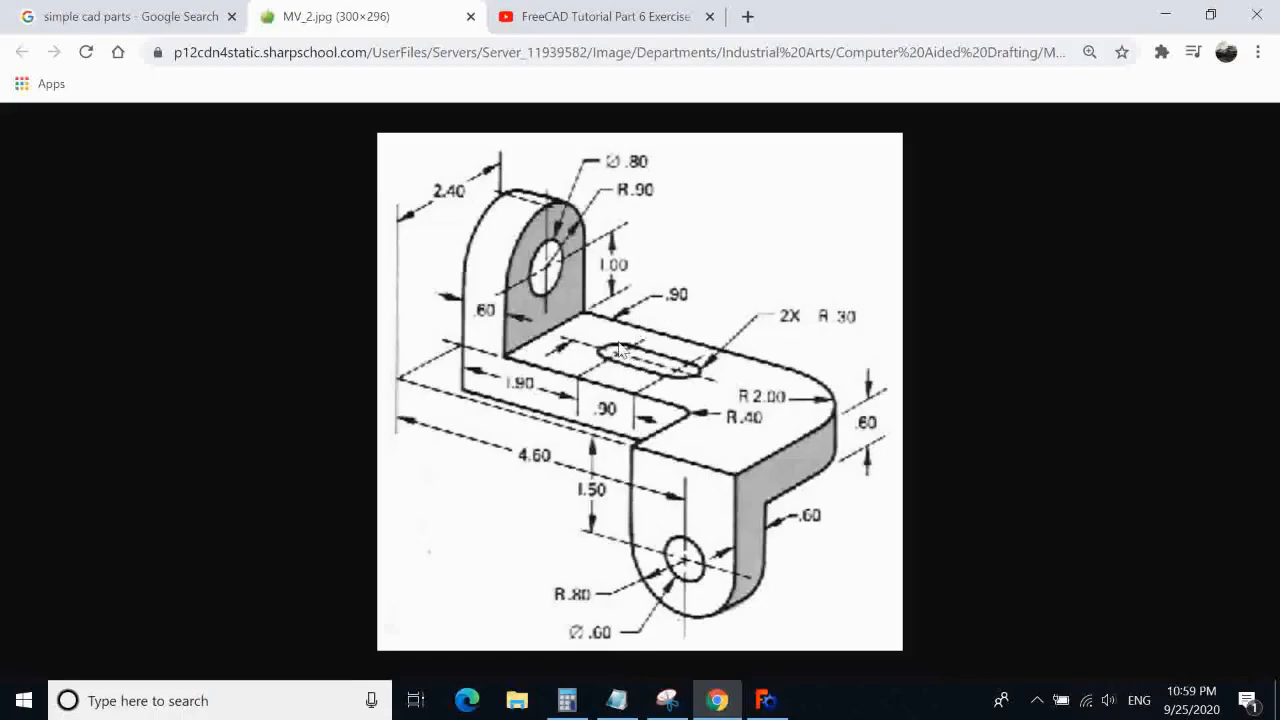
left_click(766, 700)
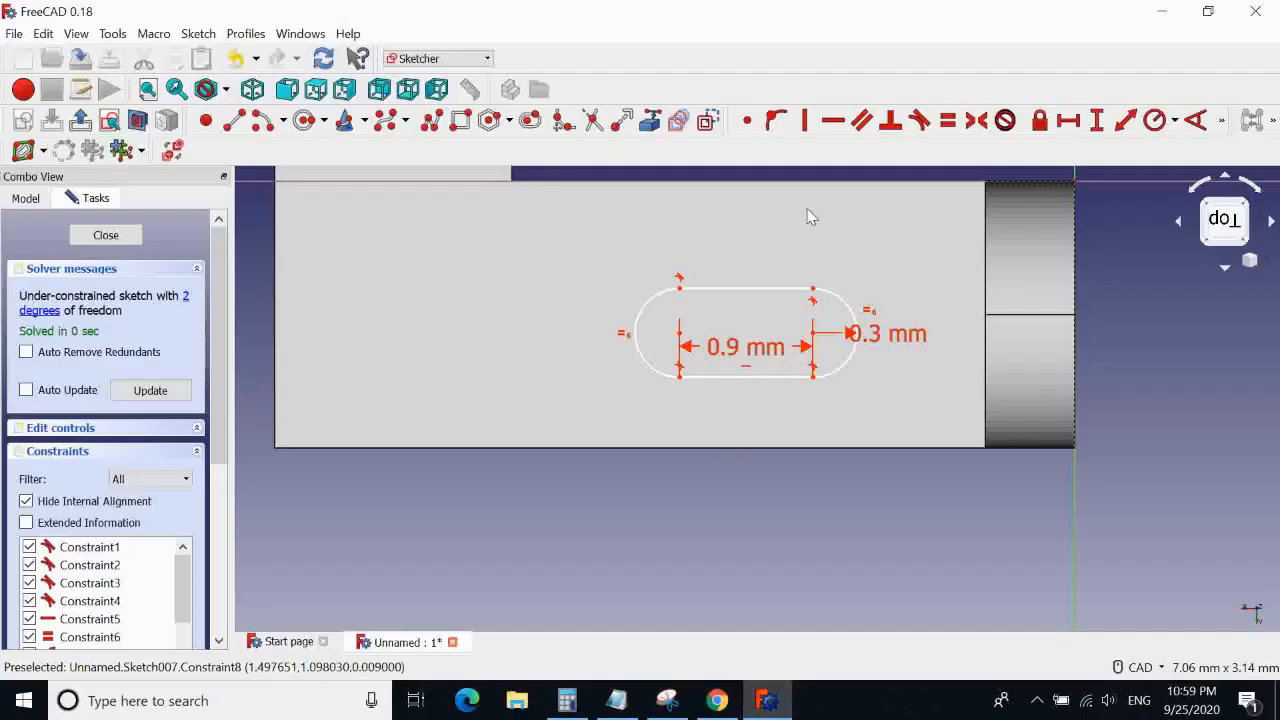
left_click(650, 120)
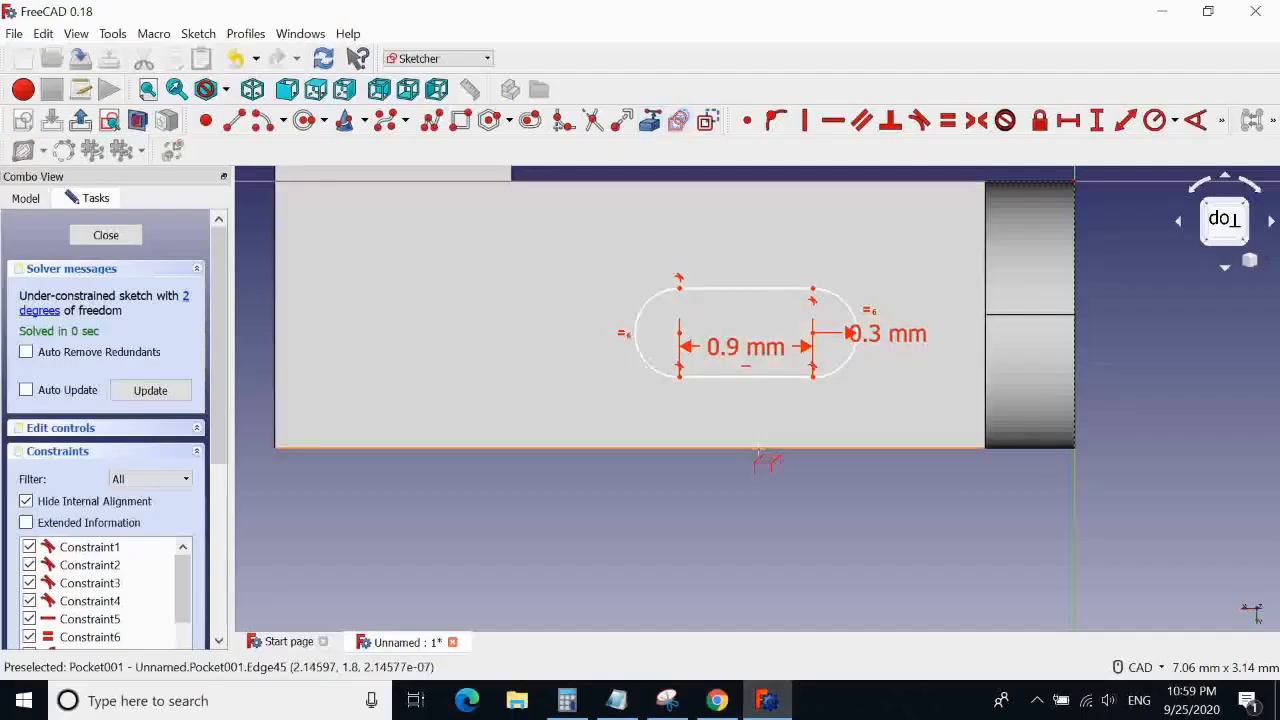
left_click(757, 448)
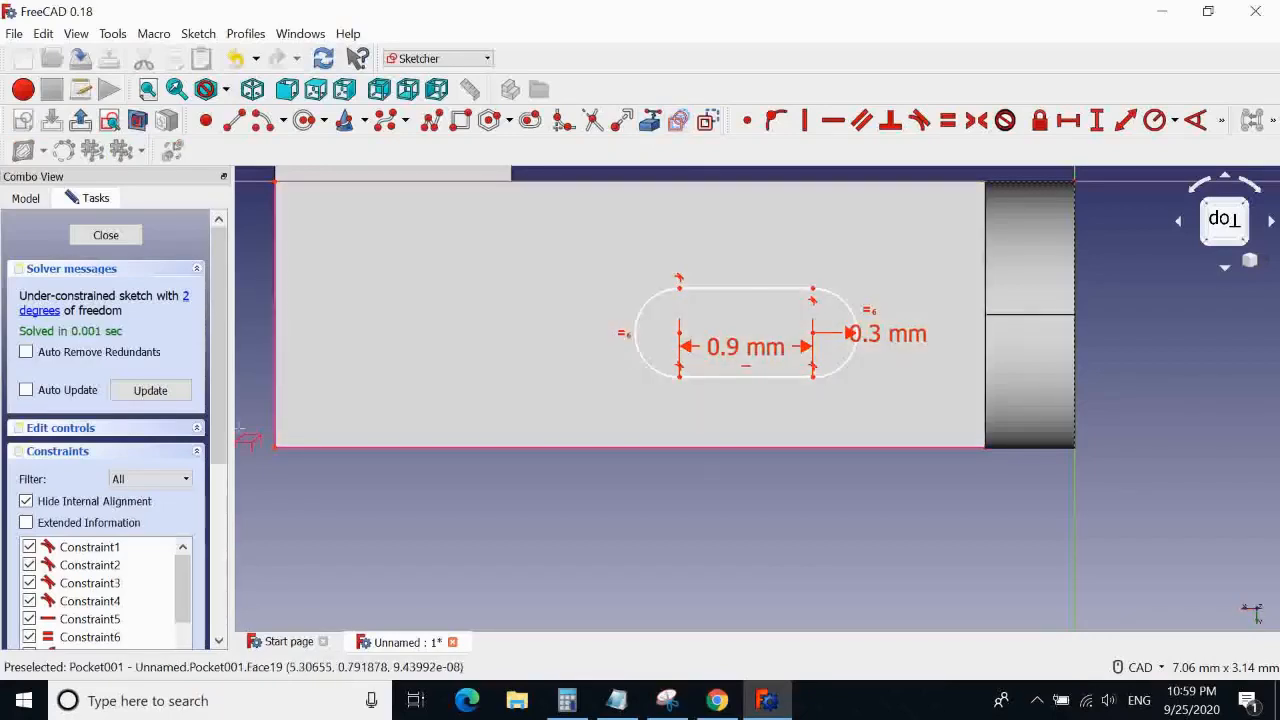
right_click(393, 475)
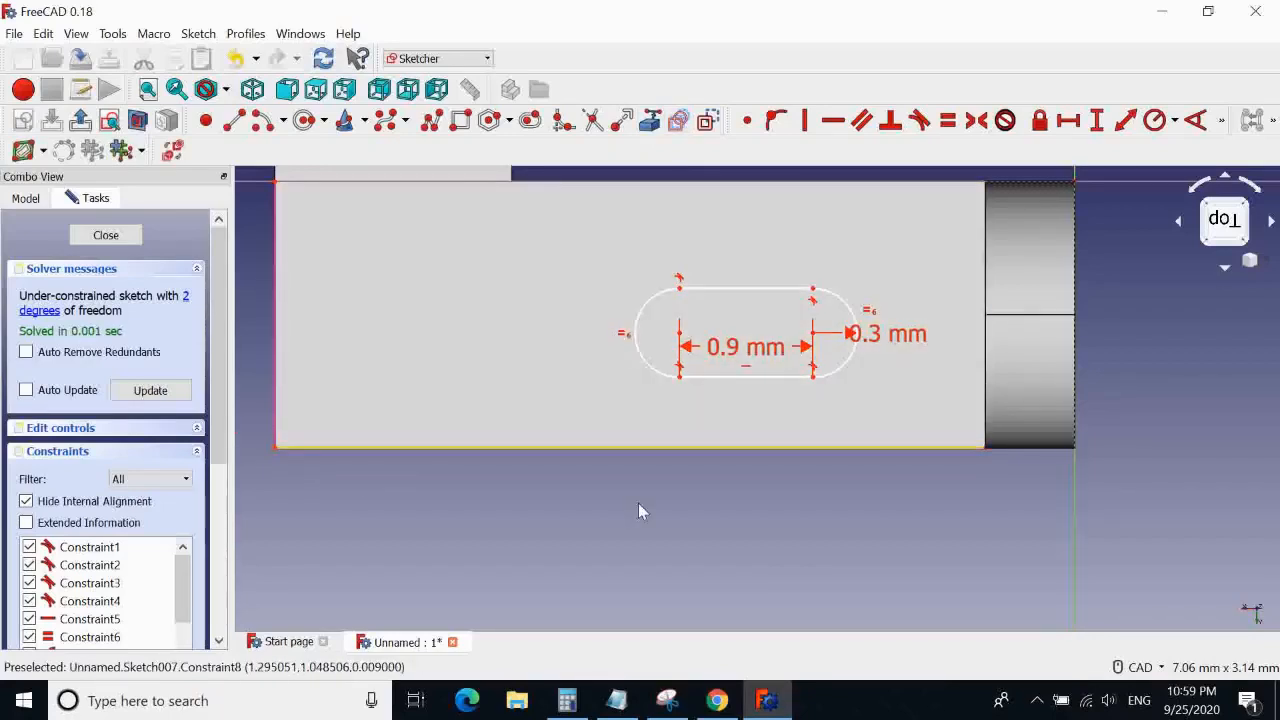
Try to link the edge where the base plate meets the upright as external geometry
left_click(646, 125)
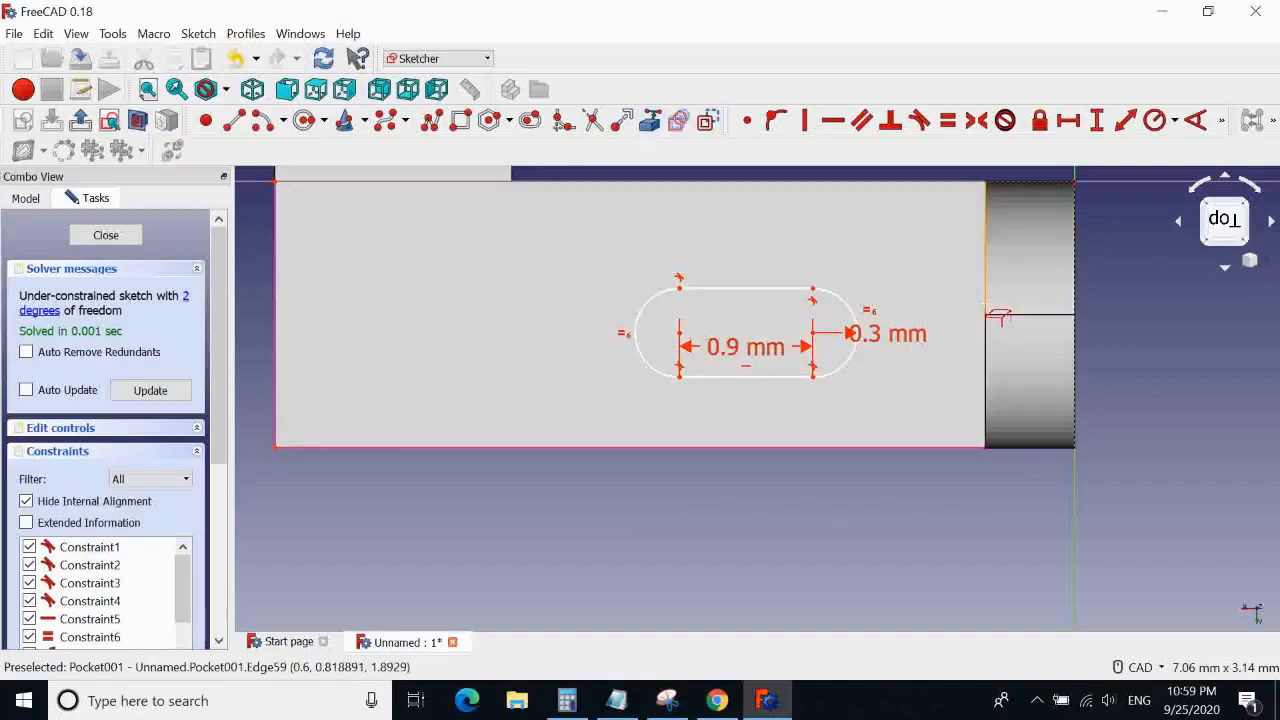
left_click(988, 317)
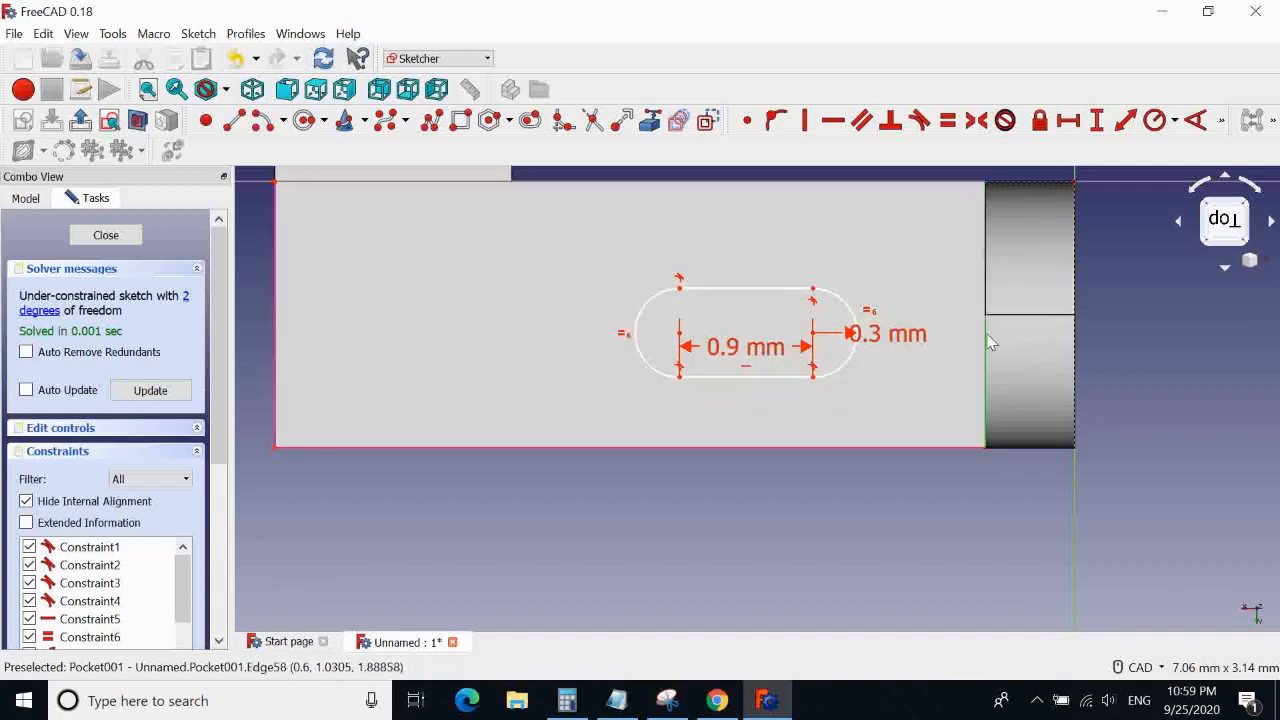
left_click(991, 300)
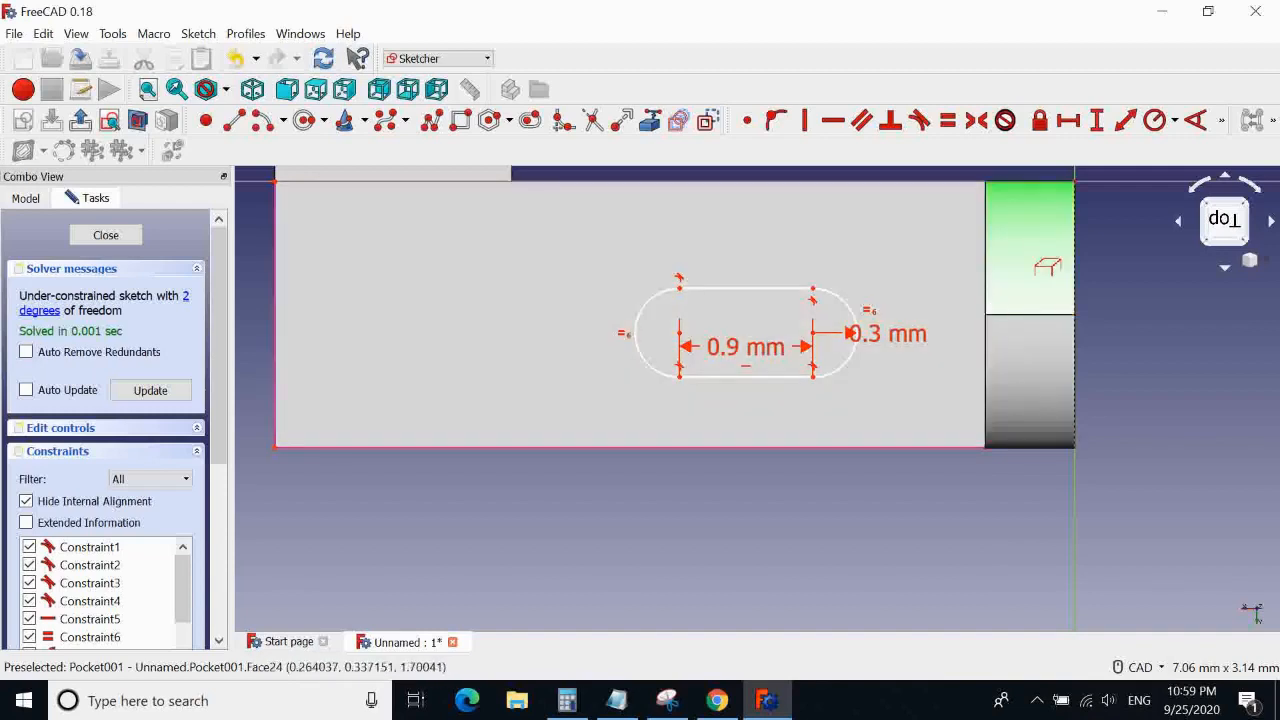
left_click(985, 270)
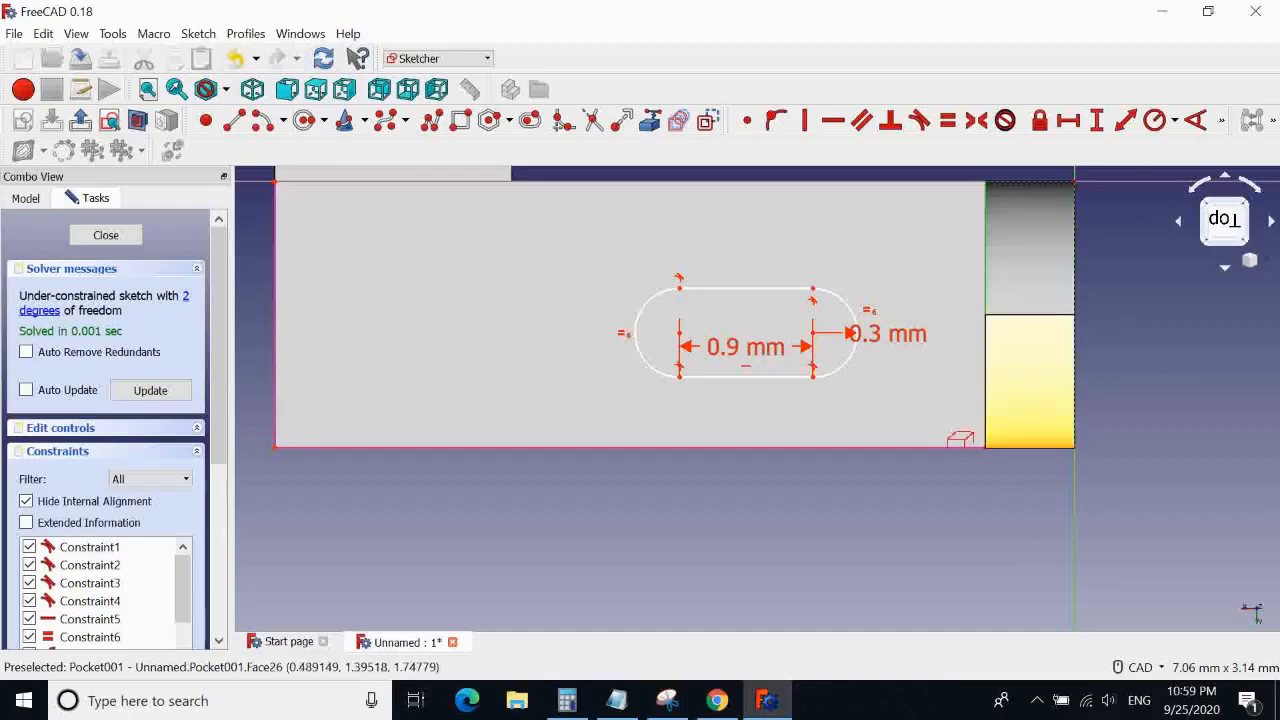
left_click(651, 121)
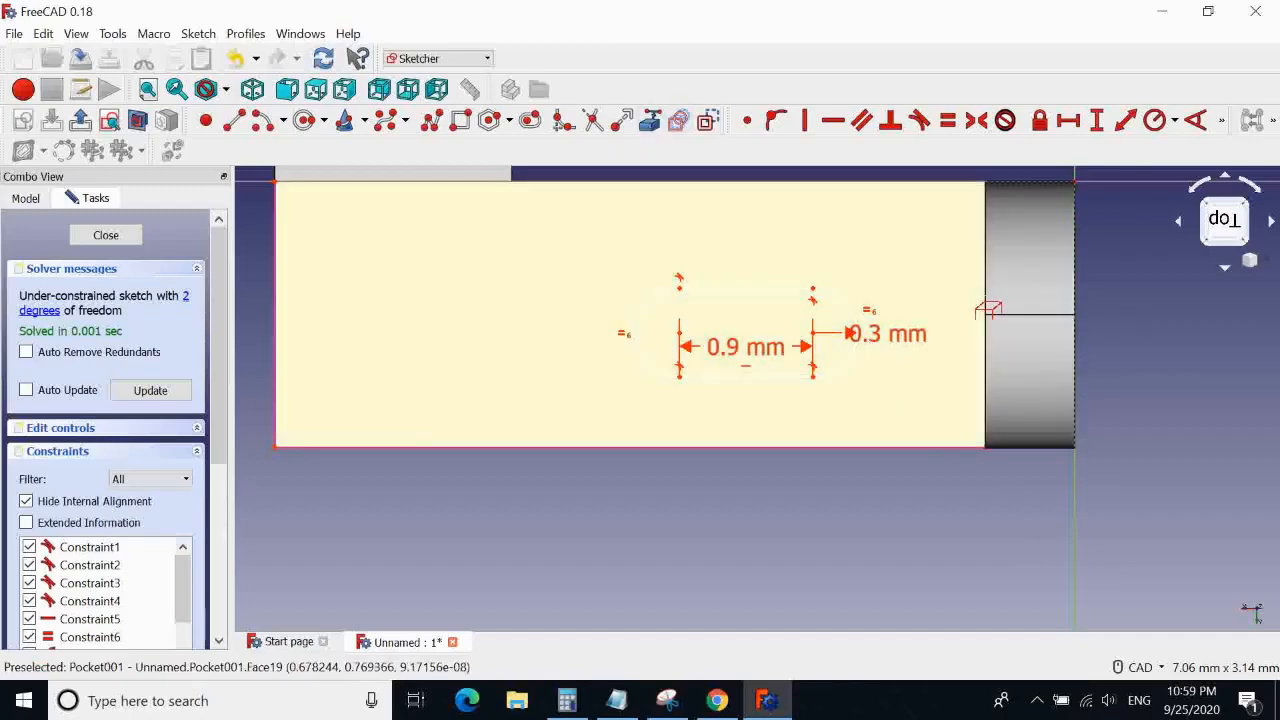
right_click(826, 536)
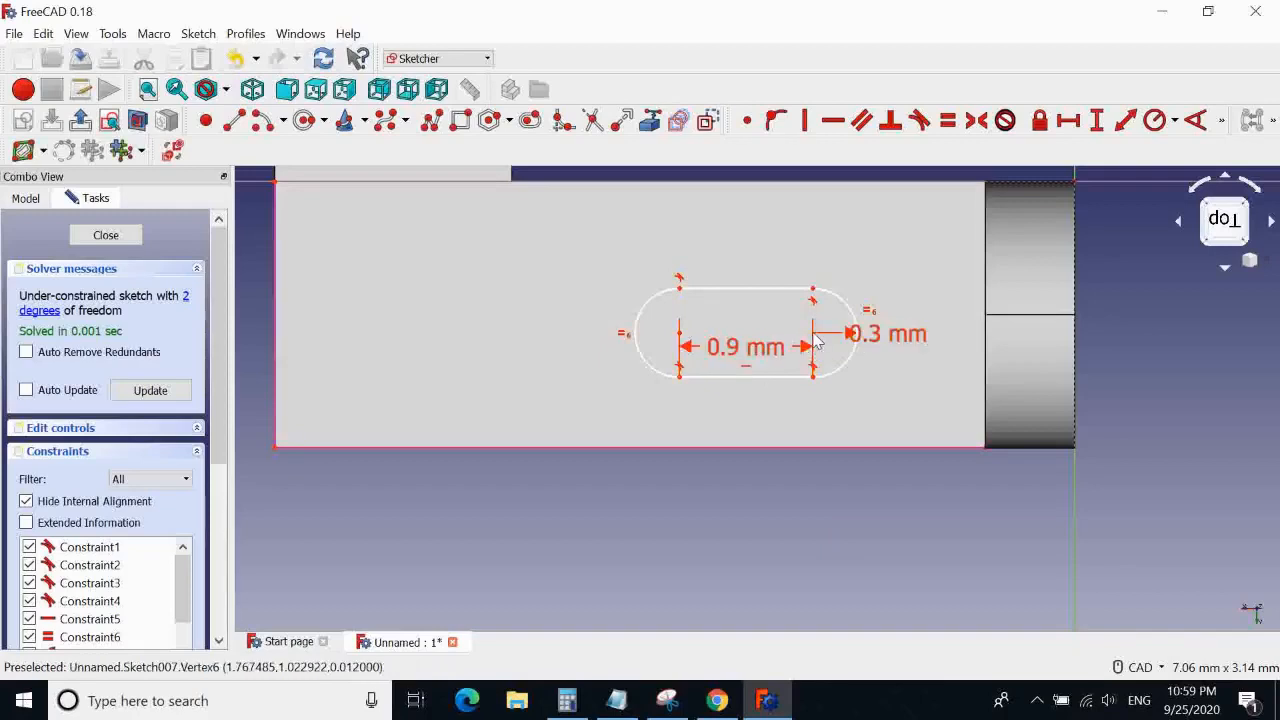
Constrain the distance from the slot's arc centre to the plate's linked long edge to 0.9 mm, as given in the reference drawing
left_click(717, 700)
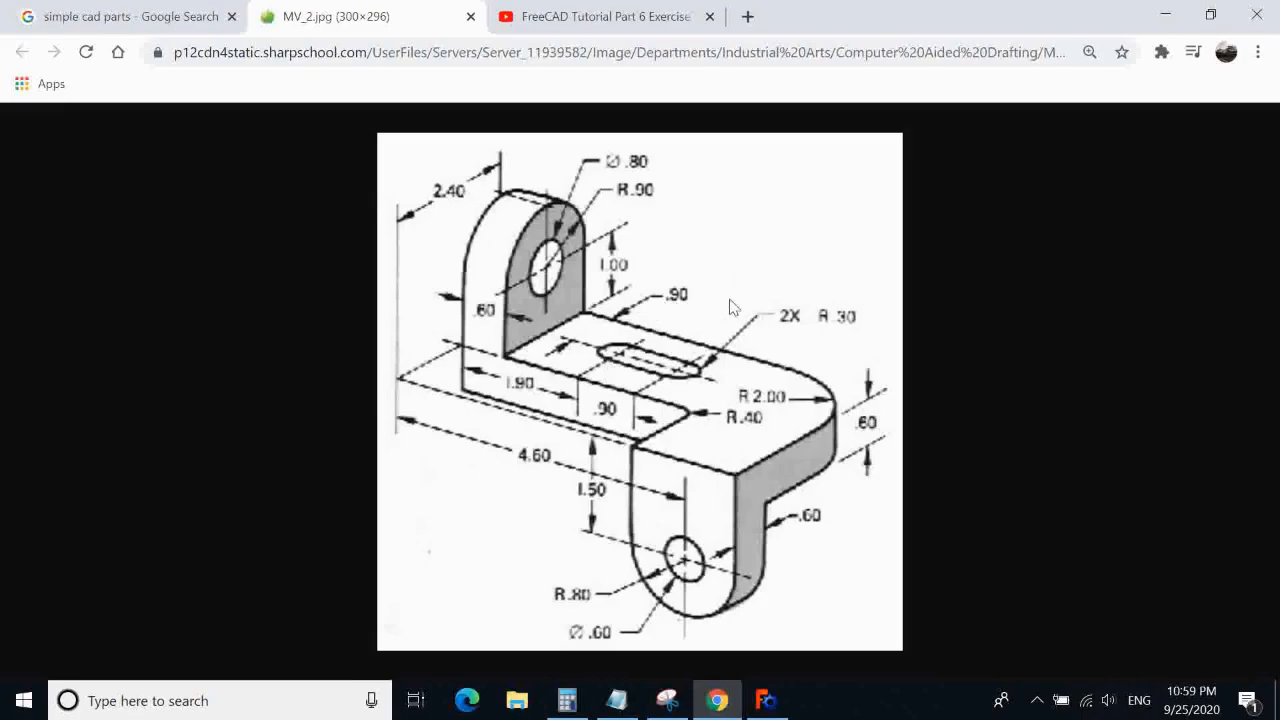
left_click(1165, 15)
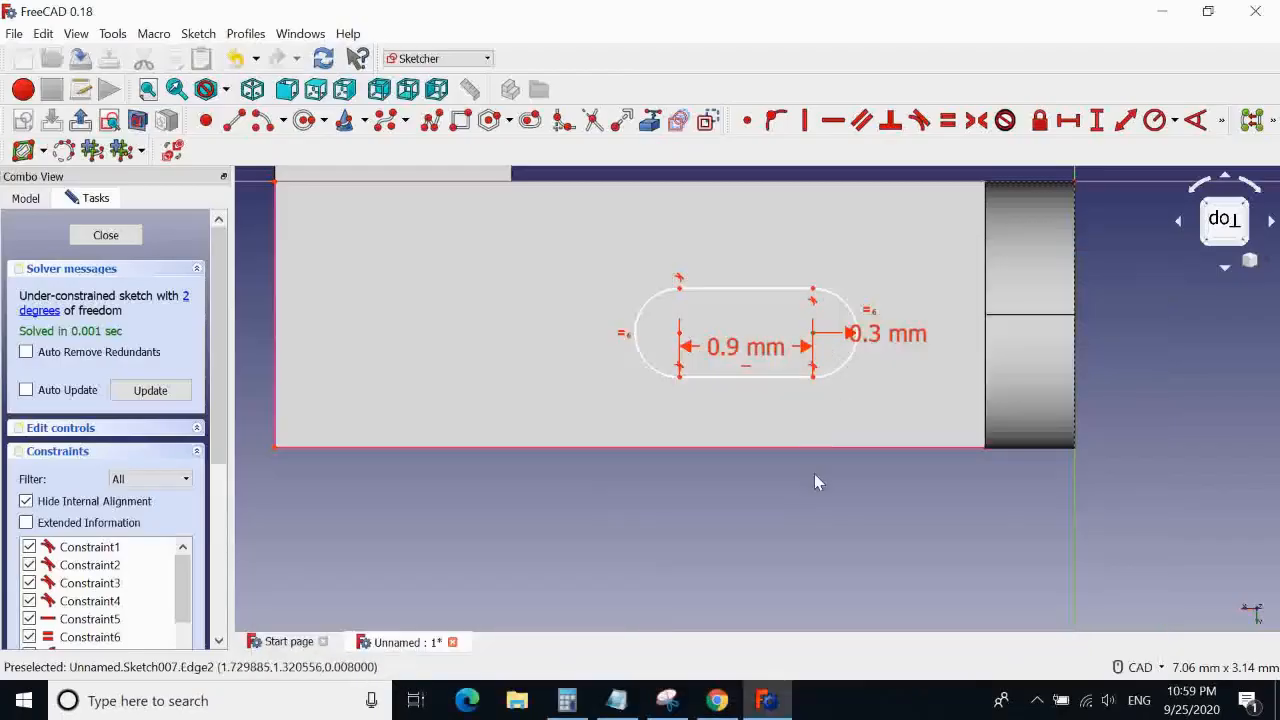
left_click(800, 446)
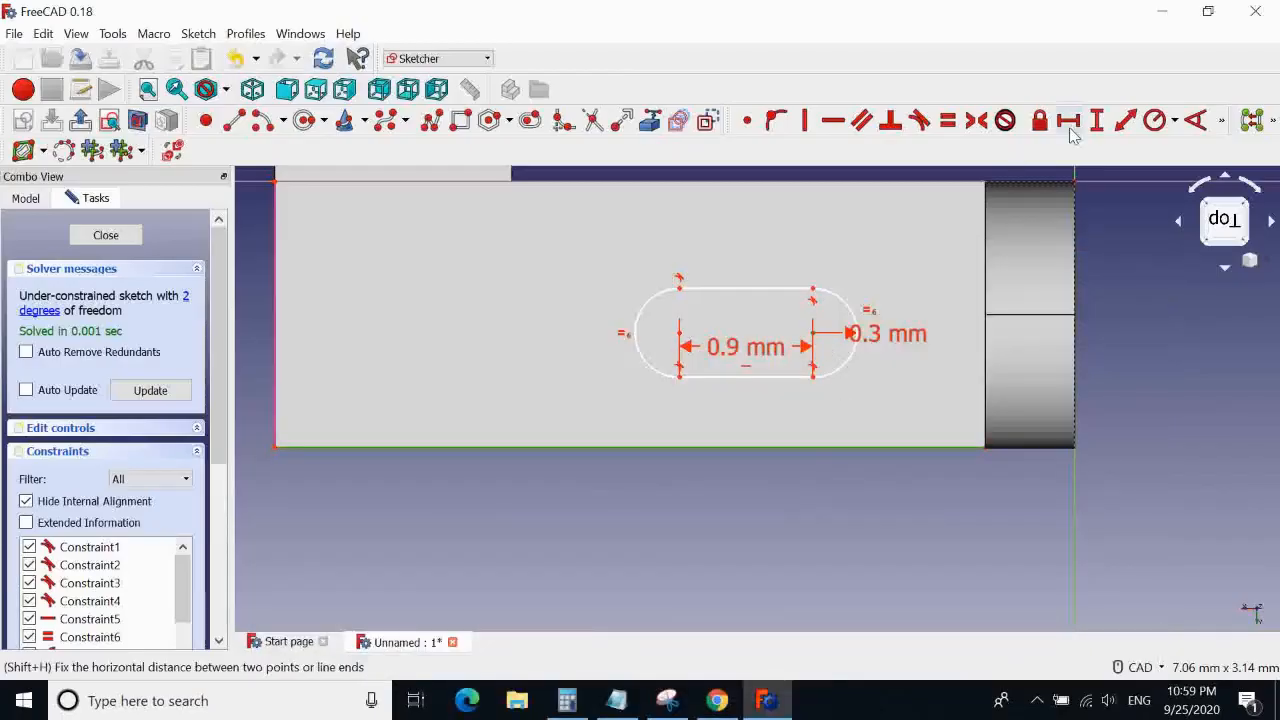
left_click(1123, 120)
type("0.")
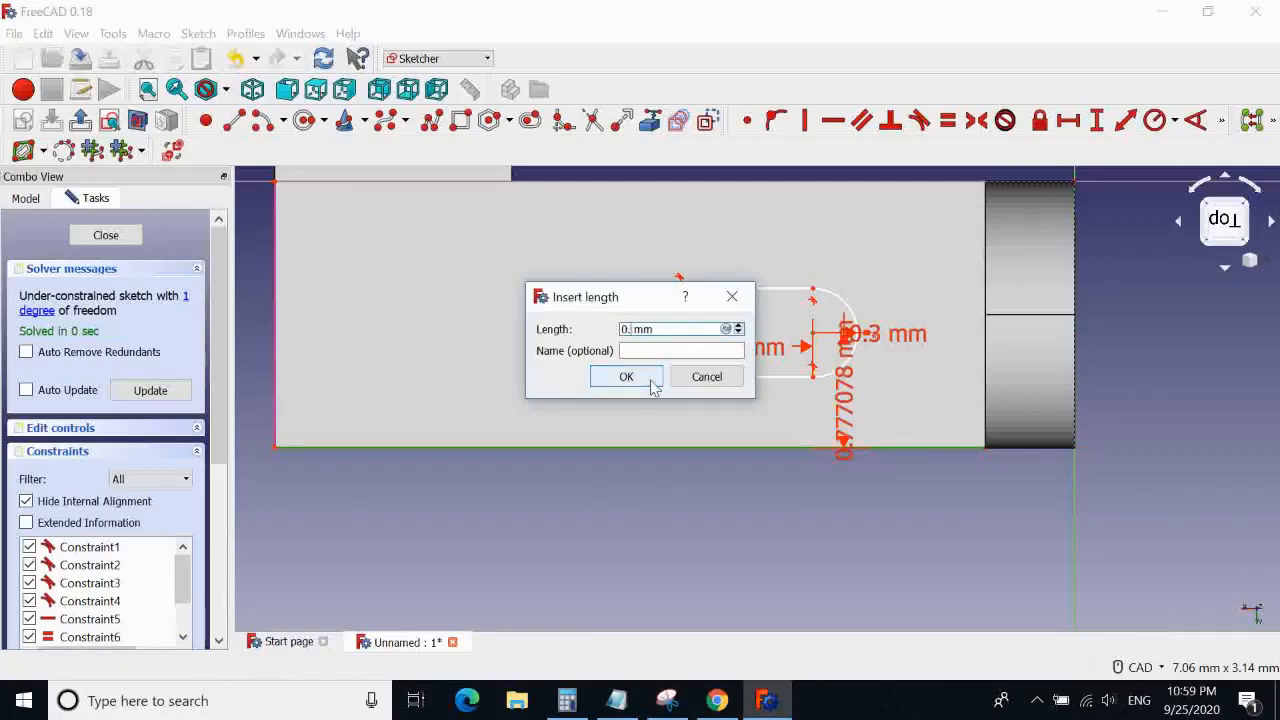
type("9")
left_click(648, 383)
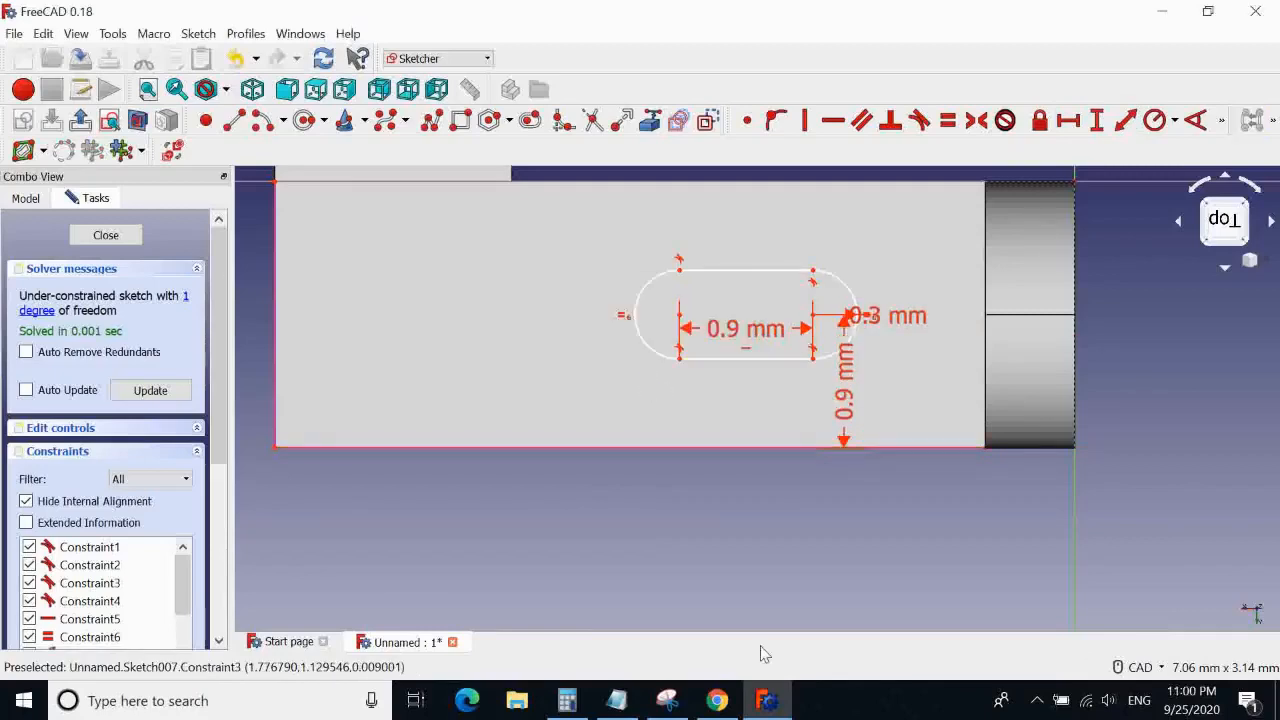
Shift the slot, consult its position in the reference drawing, and constrain its nearer arc centre horizontally 1.9 mm from the upright's outer end
mouse_move(747, 360)
left_mouse_down()
mouse_move(801, 366)
mouse_move(766, 363)
left_mouse_up()
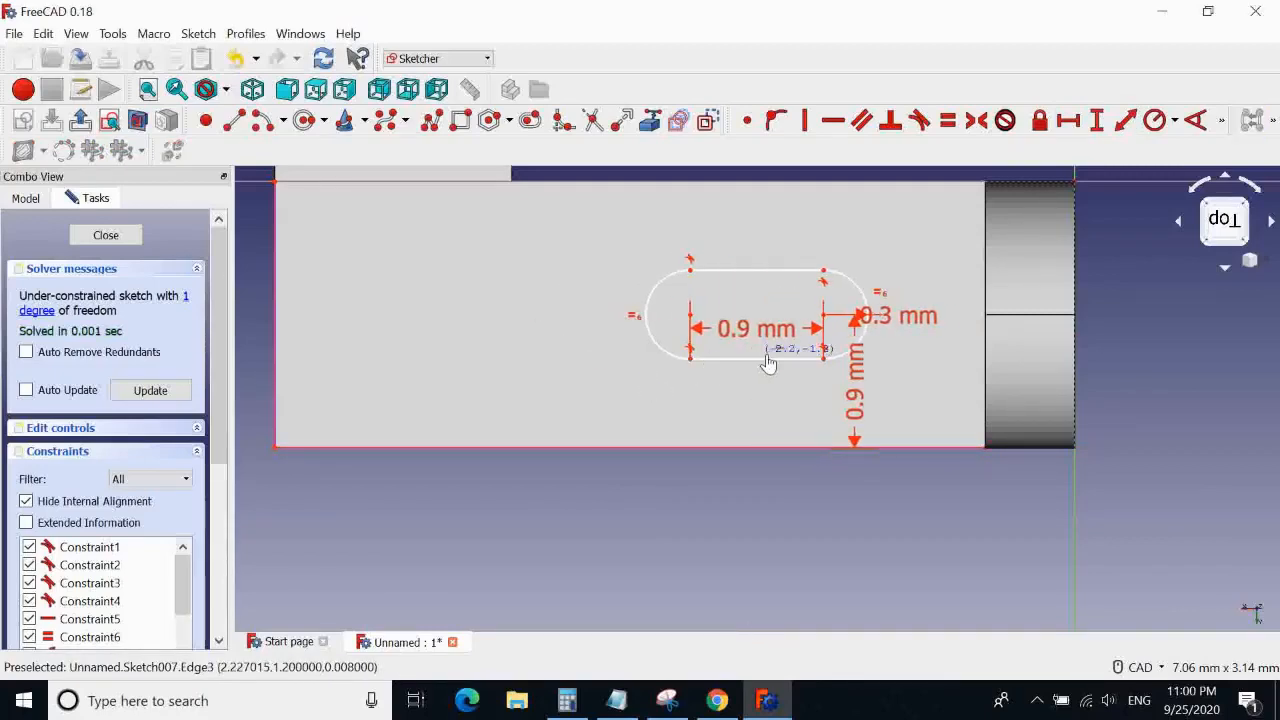
left_click(712, 702)
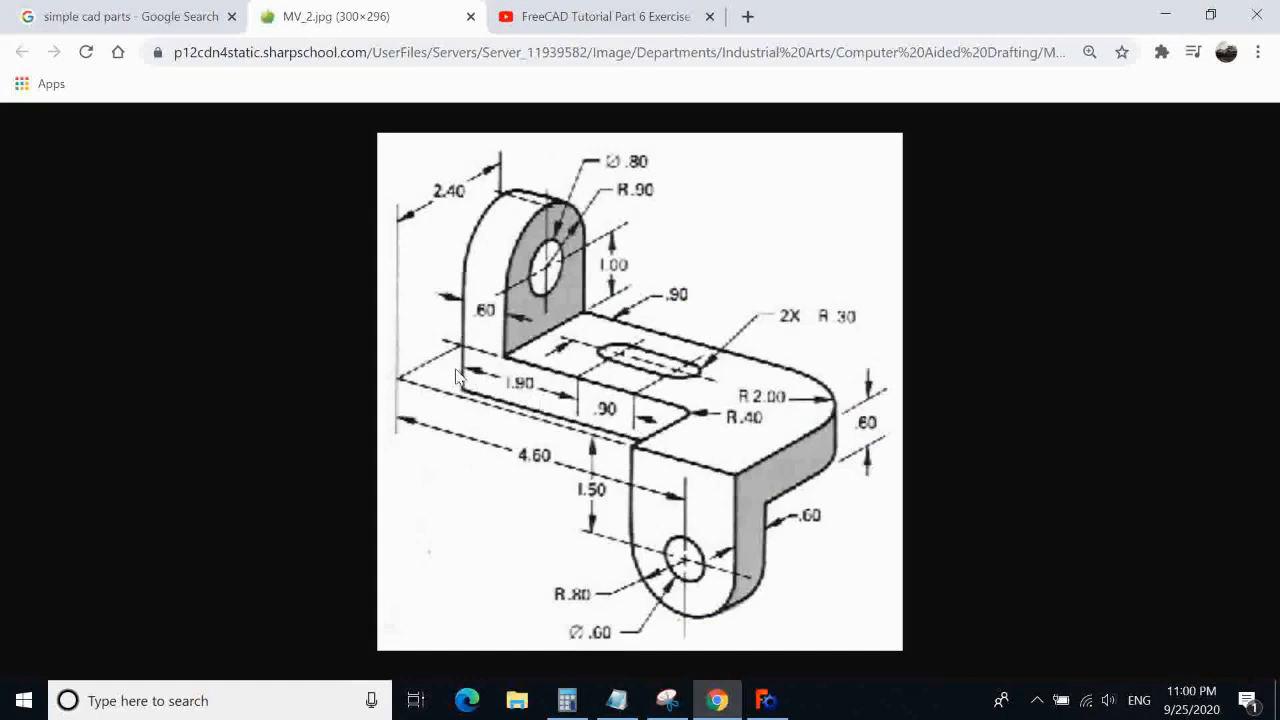
left_click(1164, 15)
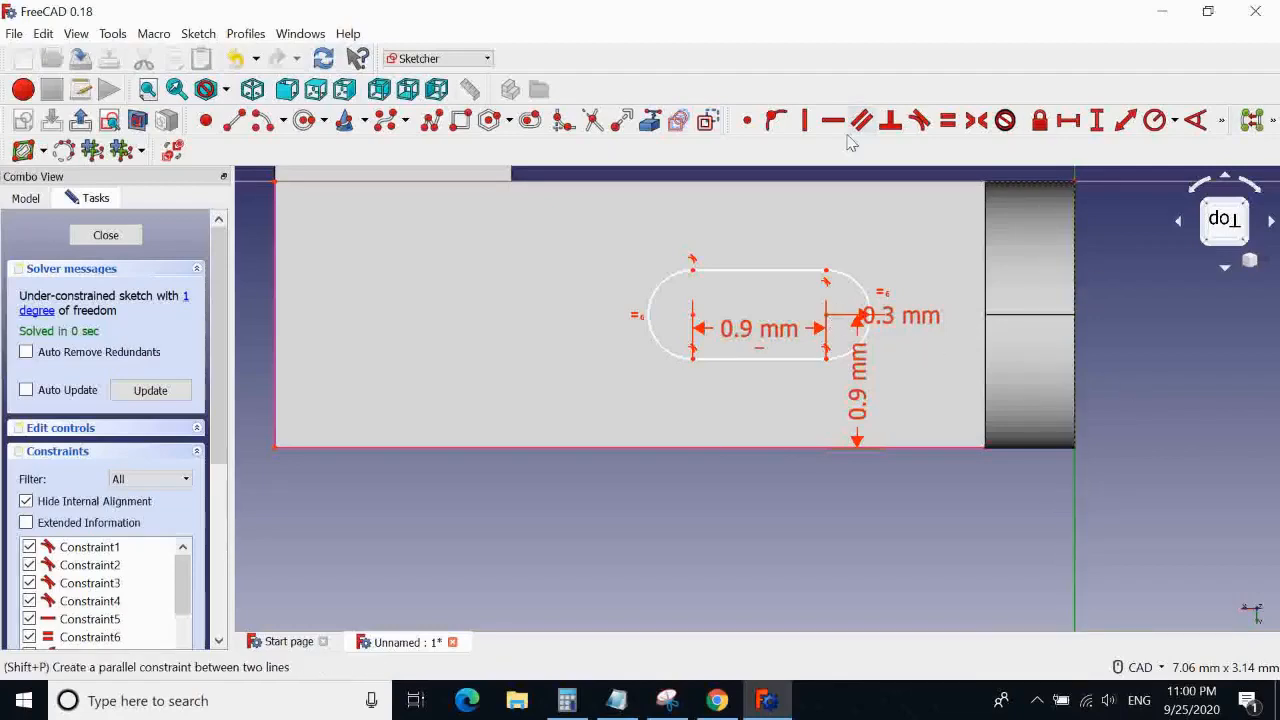
left_click(1068, 120)
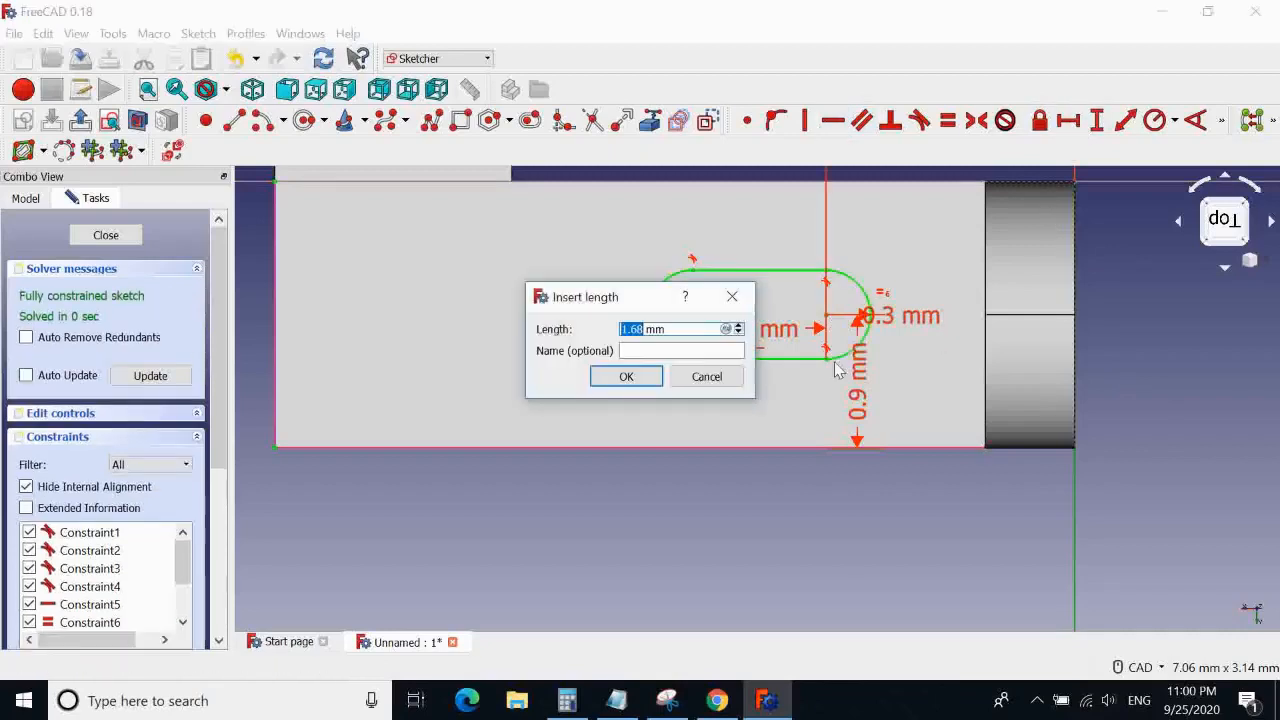
type("1.")
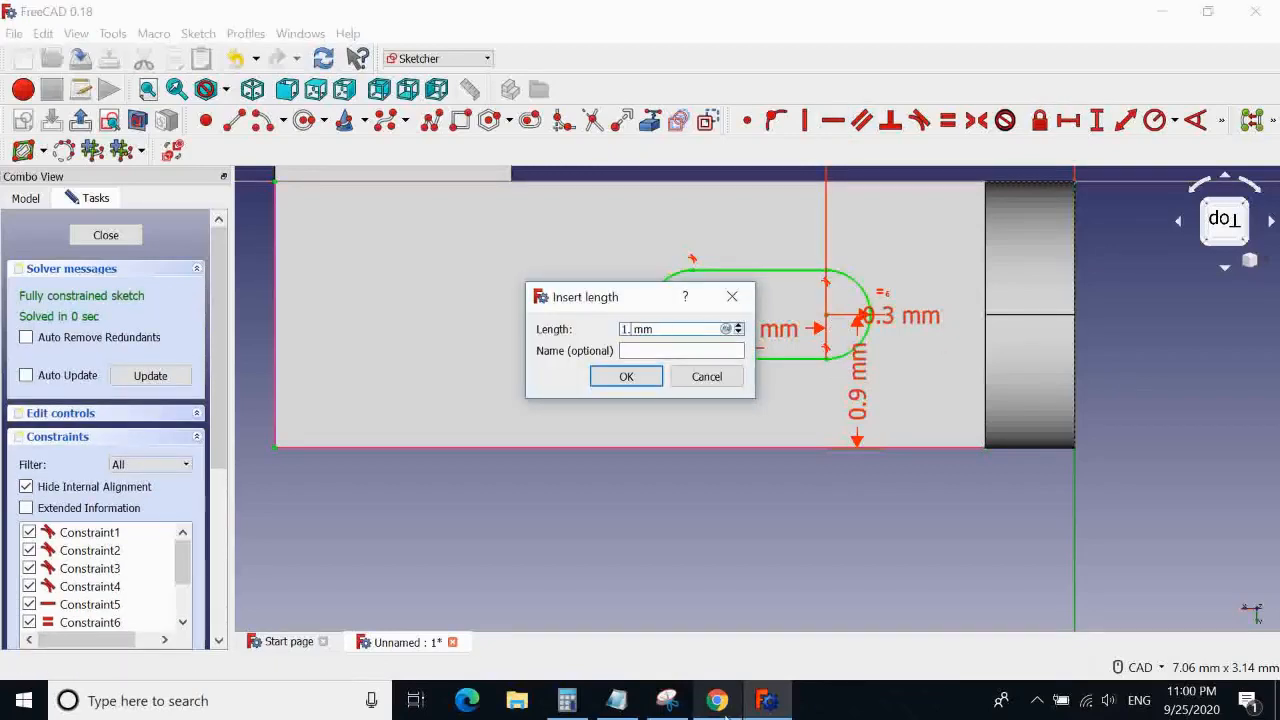
left_click(622, 380)
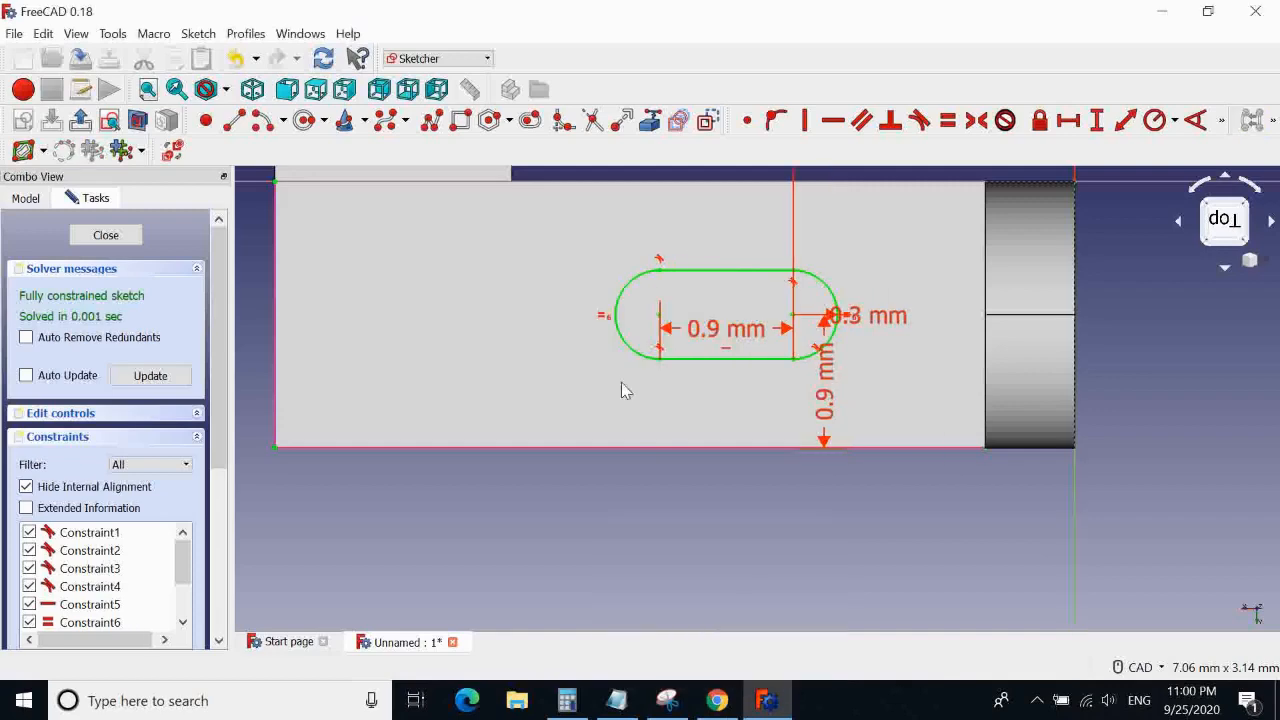
scroll(895, 325, "down", 3)
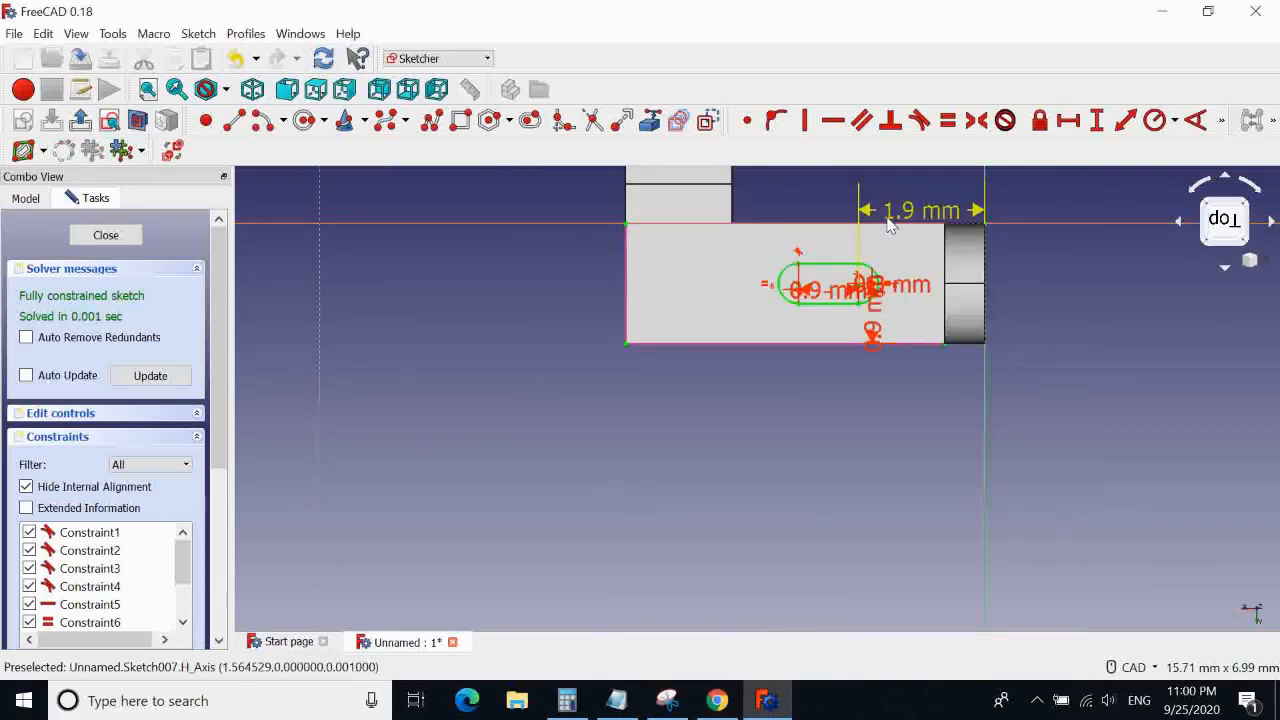
mouse_move(814, 214)
middle_mouse_down()
mouse_move(706, 373)
mouse_move(714, 307)
middle_mouse_up()
scroll(718, 420, "up", 4)
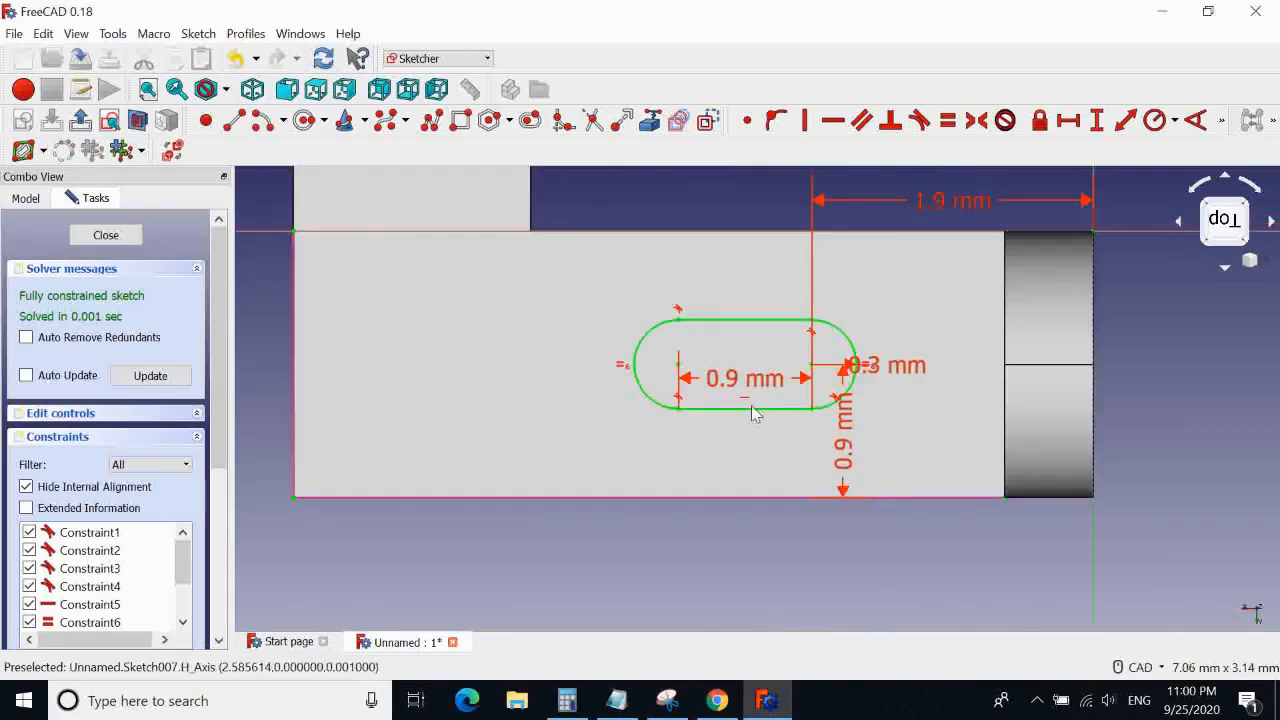
Close the slot sketch and set up a 5 mm pocket from it through the base plate
left_click(106, 236)
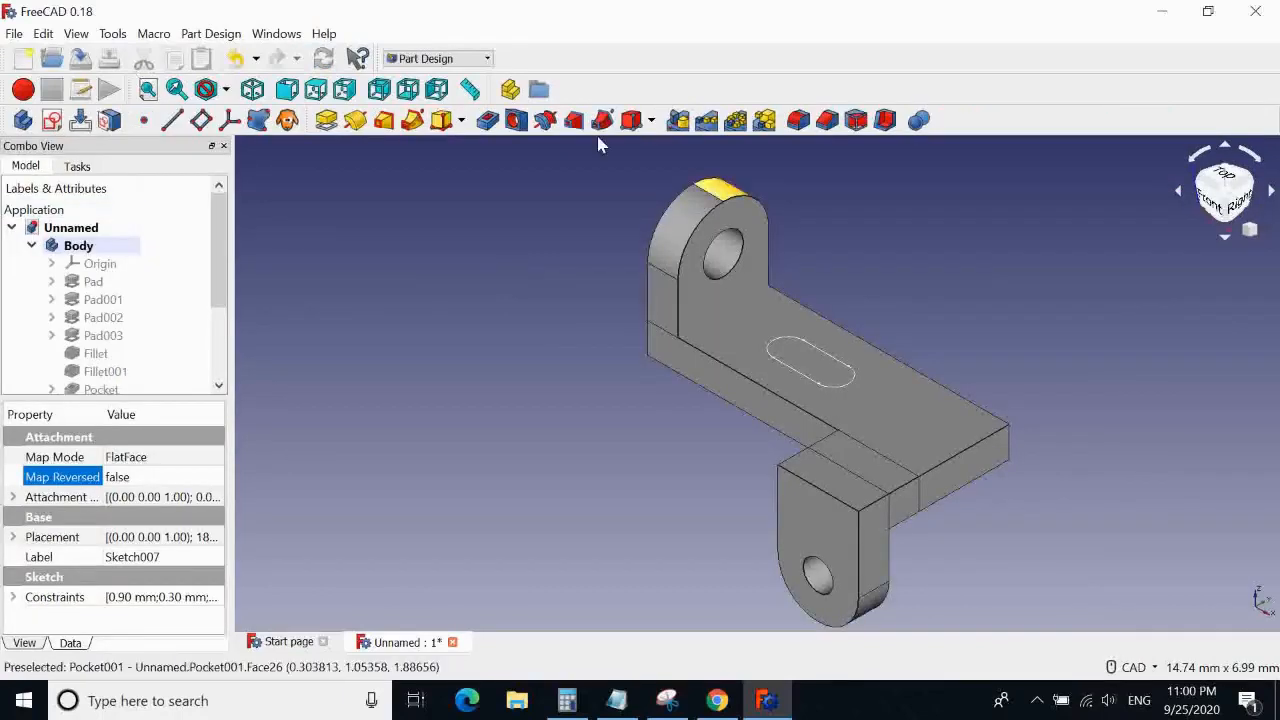
left_click(487, 120)
middle_click_drag(944, 257, 863, 282)
scroll(863, 282, "down", 4)
scroll(863, 282, "up", 4)
scroll(863, 282, "down", 4)
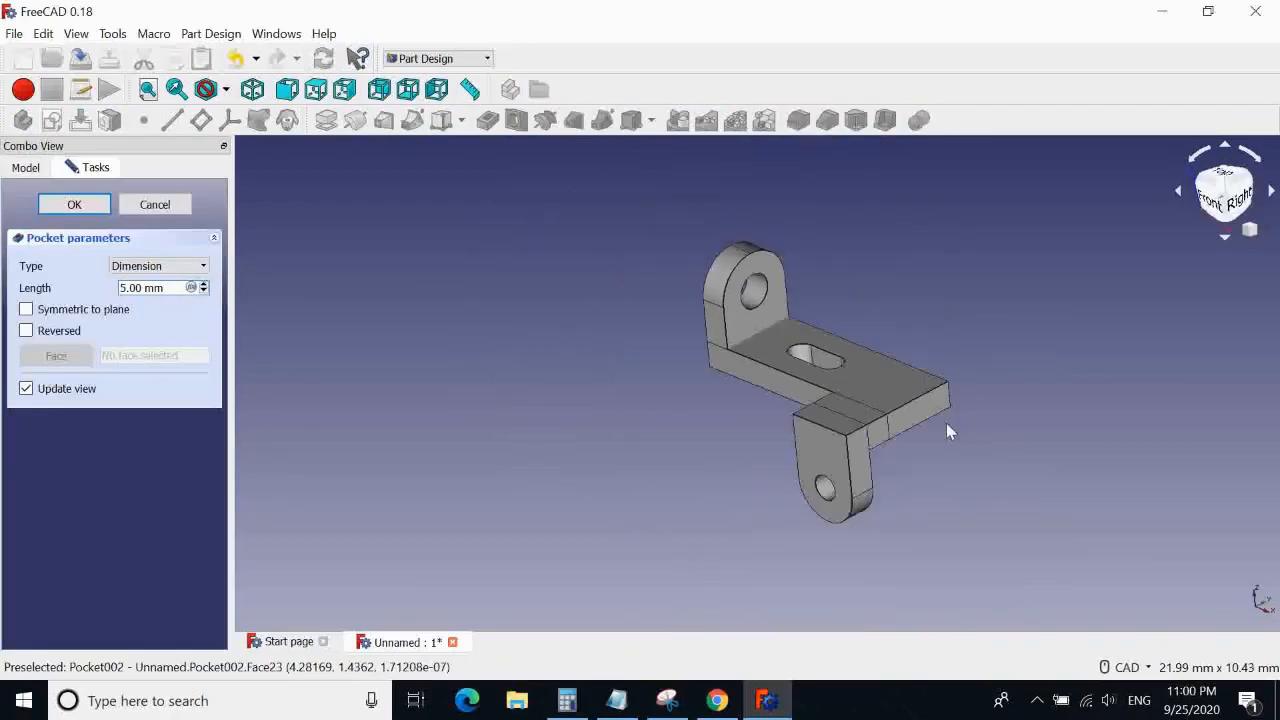
scroll(952, 433, "up", 4)
scroll(953, 435, "down", 4)
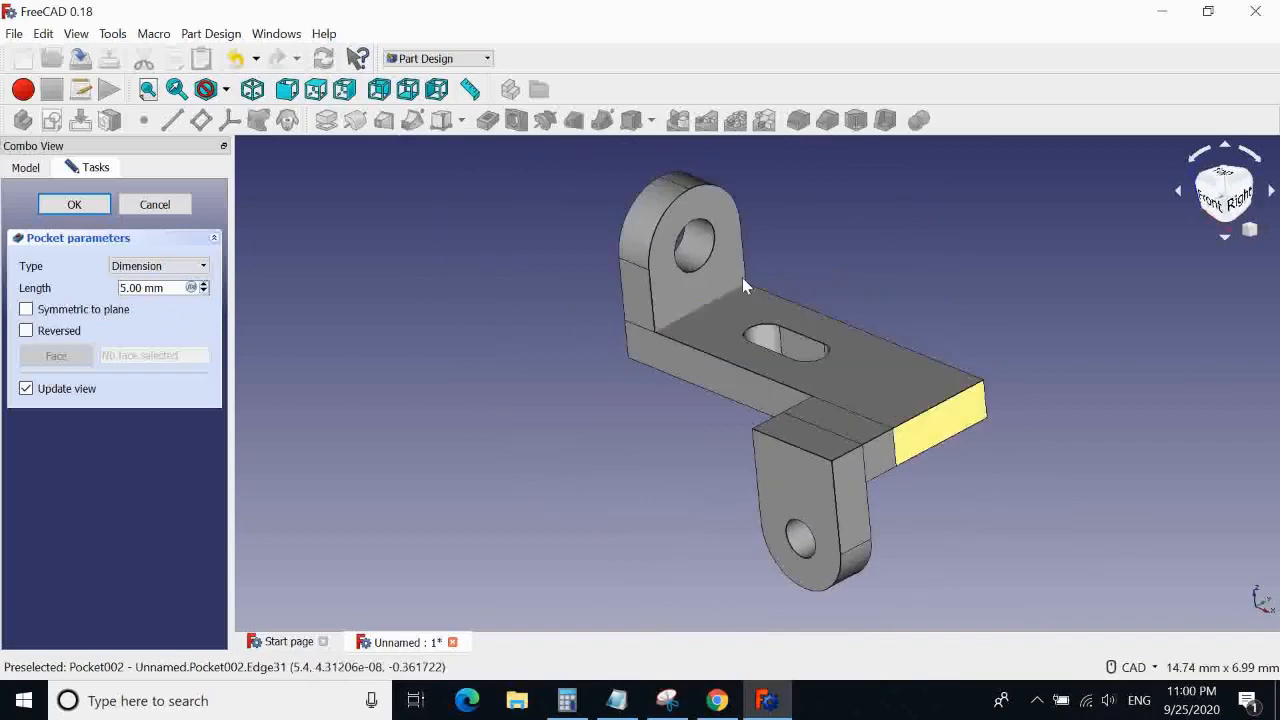
Consult the R.40 inside corner in the reference drawing, inspect that corner on the model, and accept the 5 mm slot pocket
left_click(717, 700)
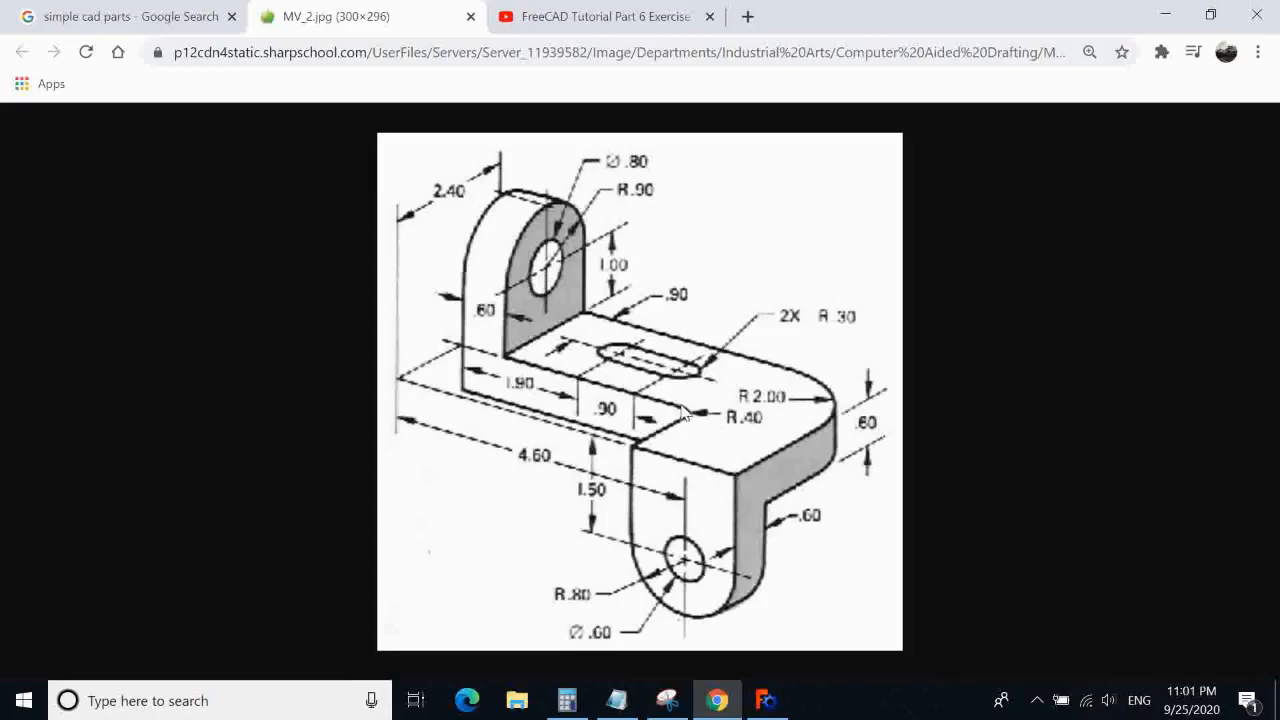
left_click(768, 695)
middle_click_drag(703, 451, 1029, 426)
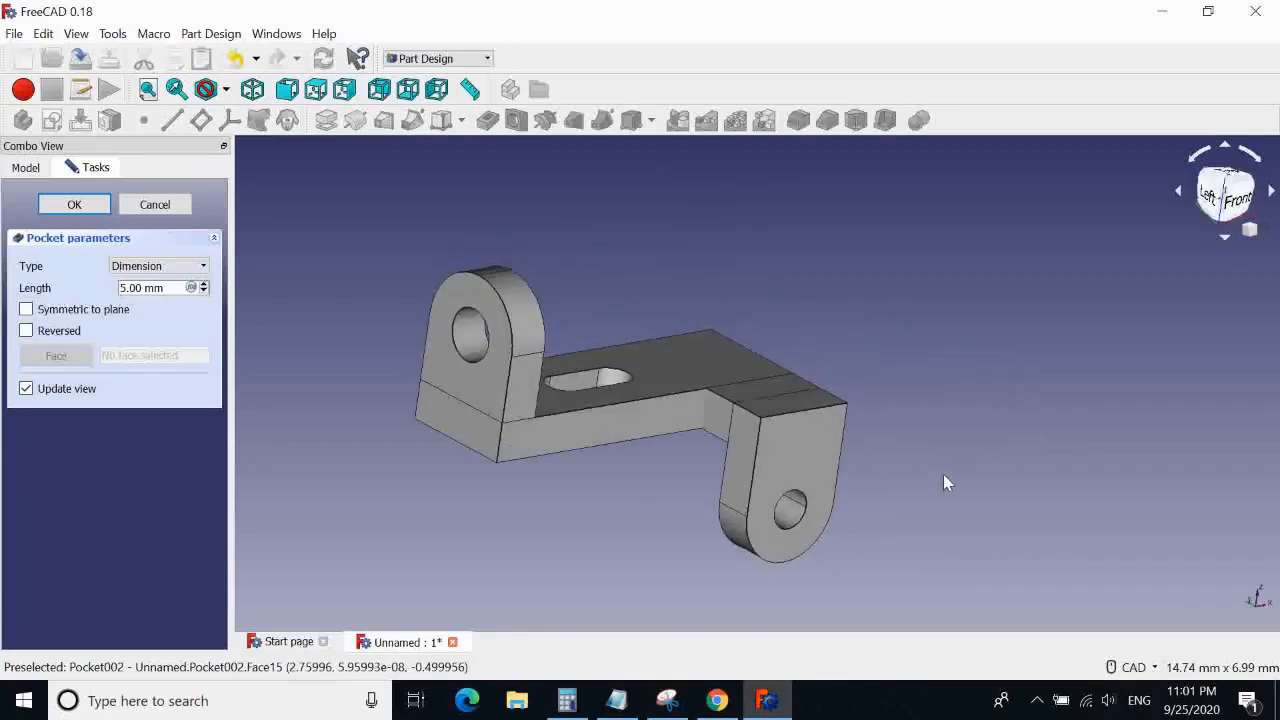
scroll(877, 440, "up", 4)
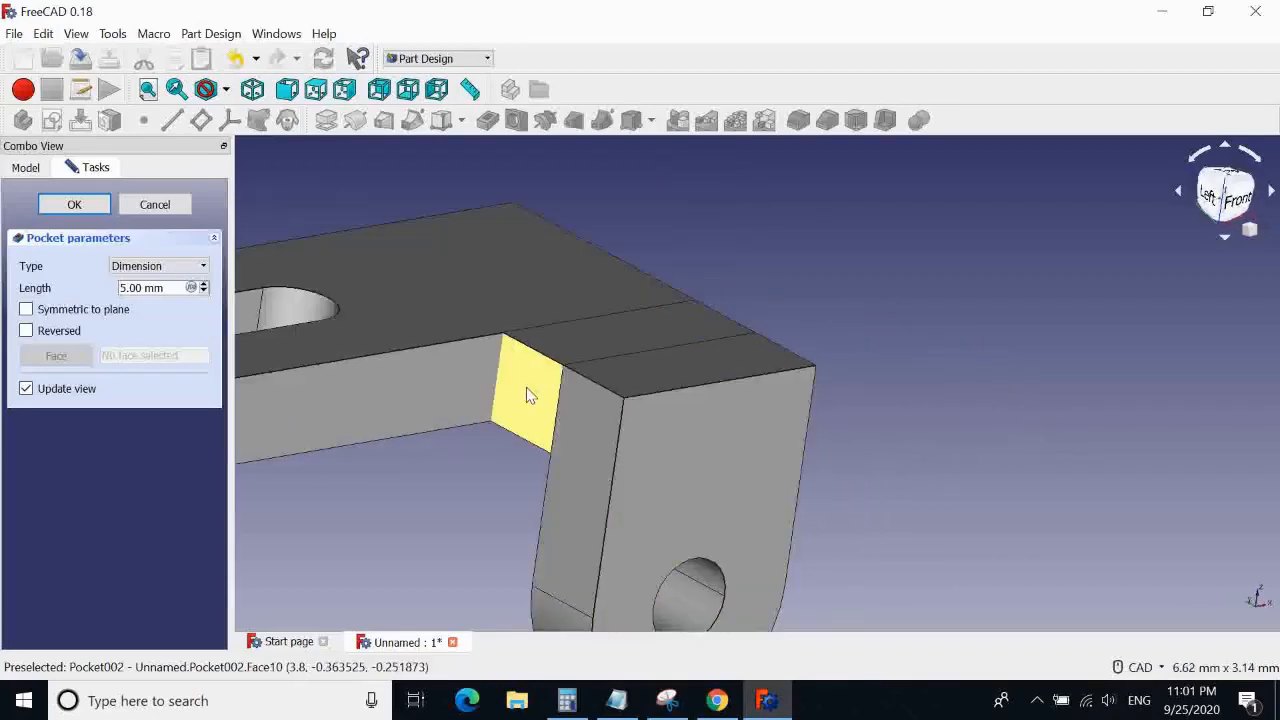
scroll(511, 381, "up", 2)
scroll(478, 542, "up", 2)
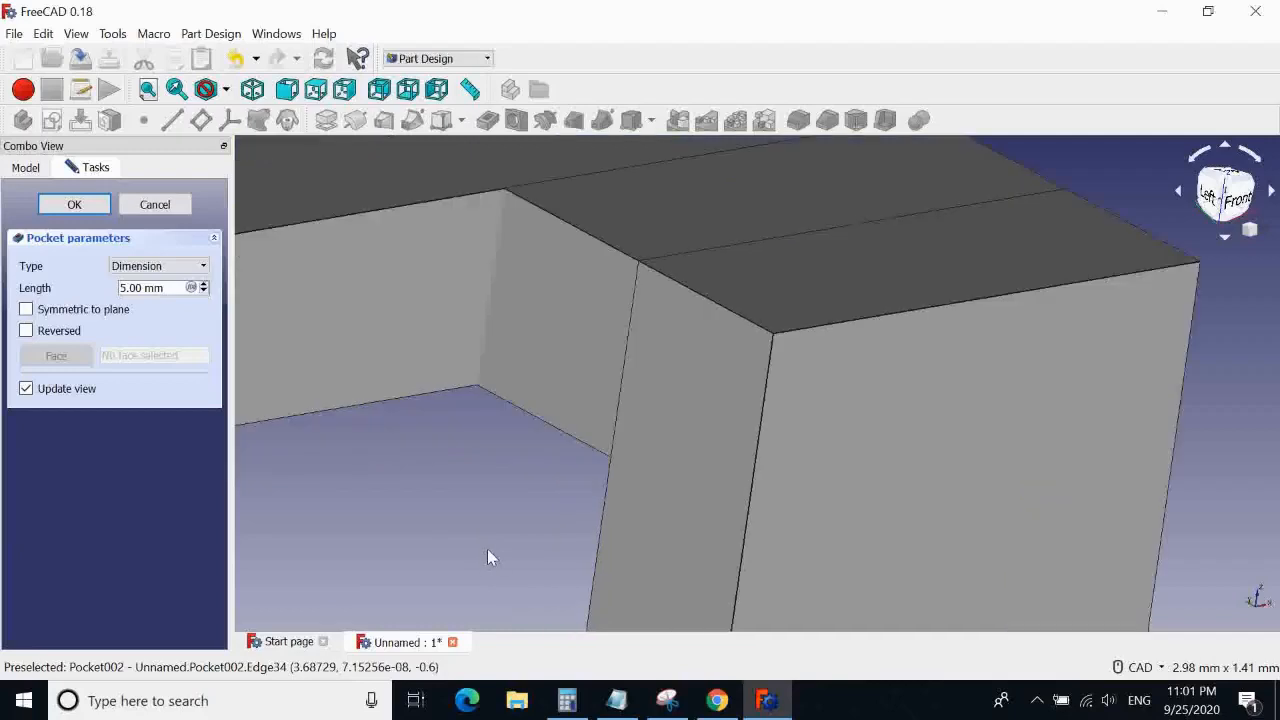
middle_click_drag(487, 549, 696, 614)
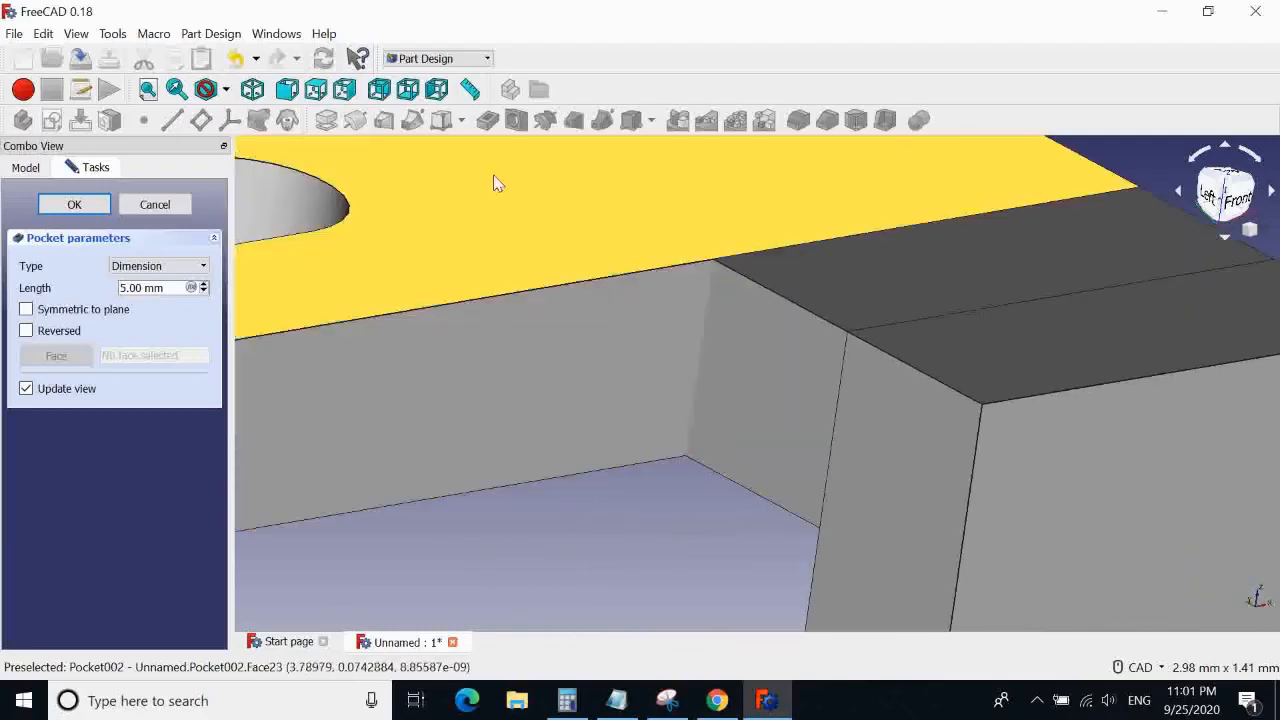
left_click(75, 205)
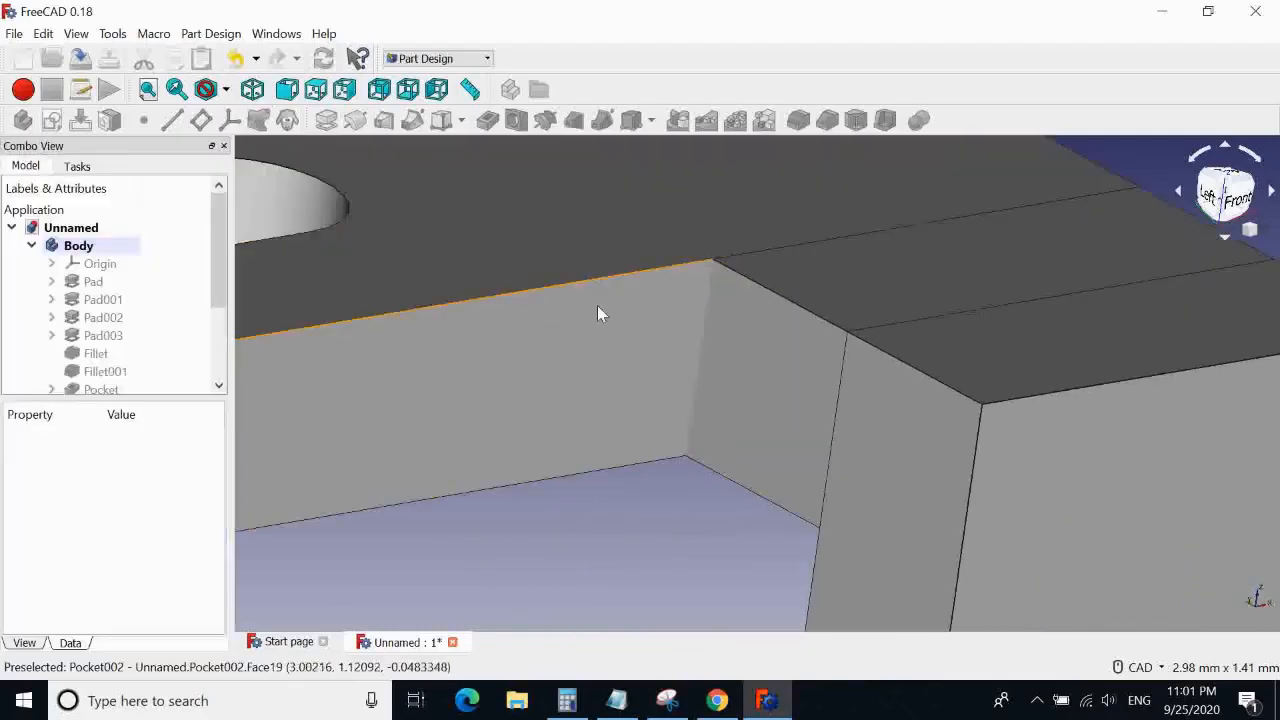
Try to fillet the two faces meeting at the inside corner beside the lower lug with a radius of 0.055 mm
left_click(755, 347)
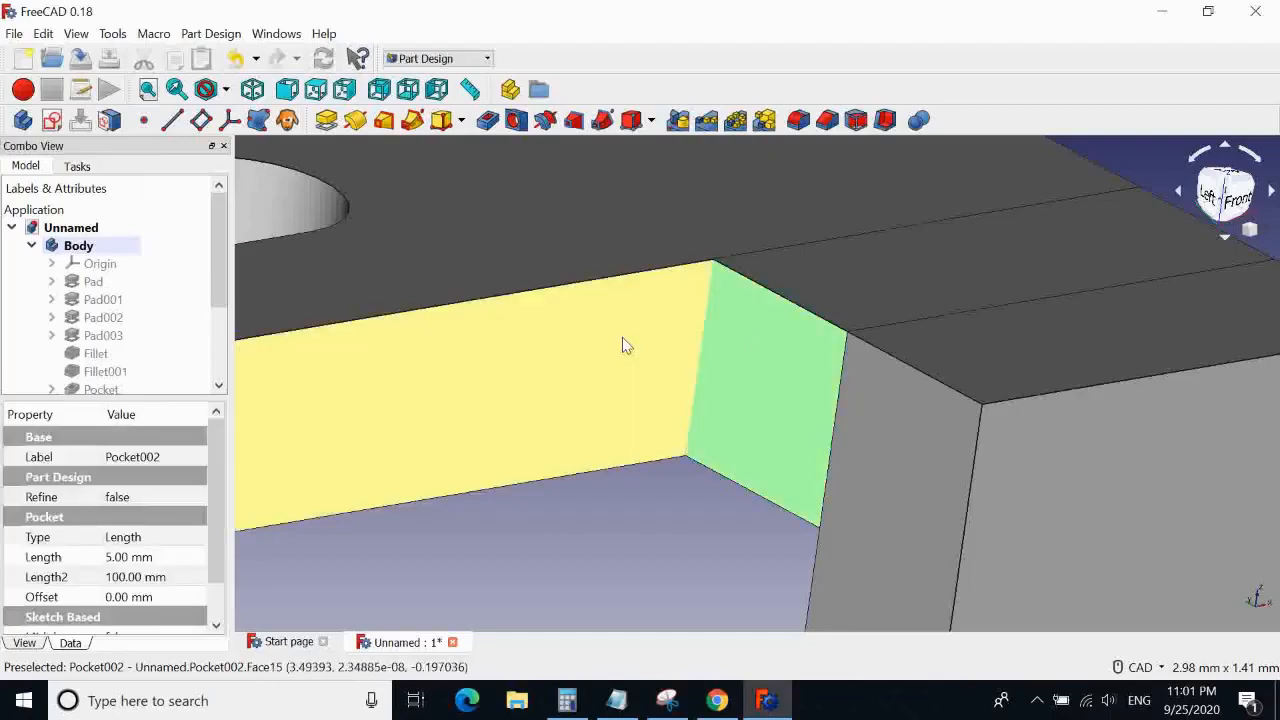
left_click(622, 337, "ctrl")
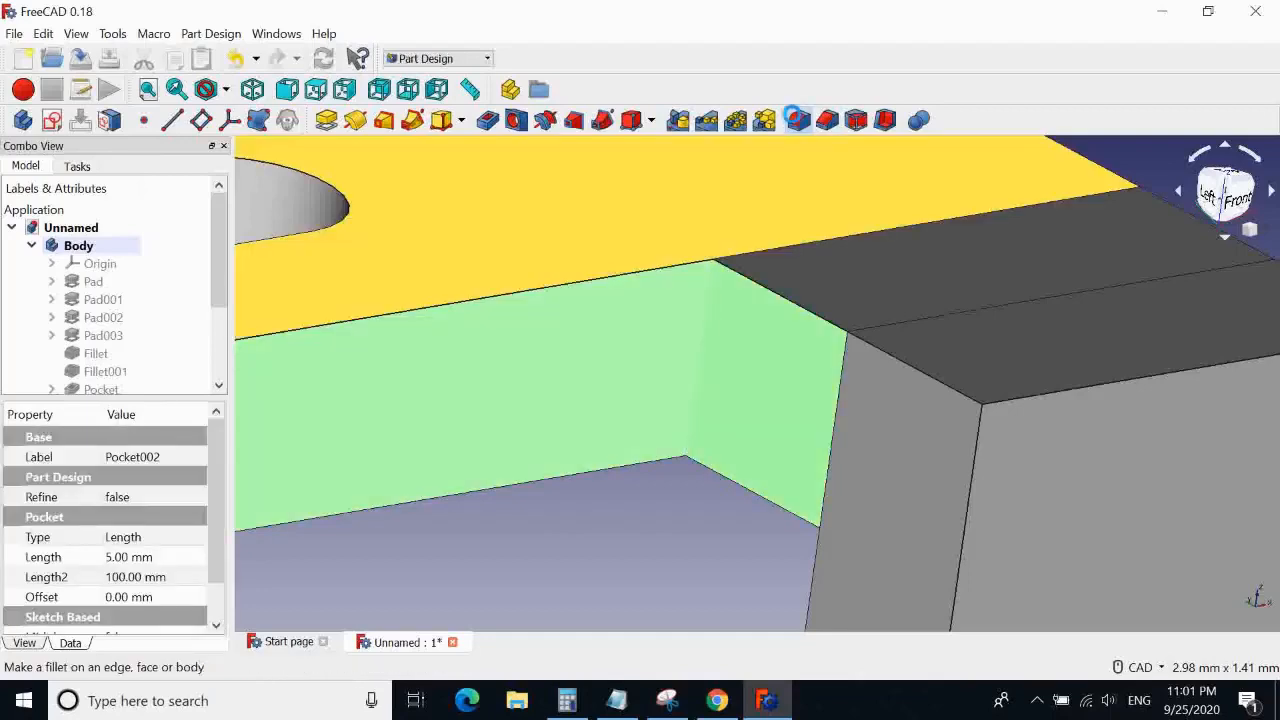
left_click(797, 119)
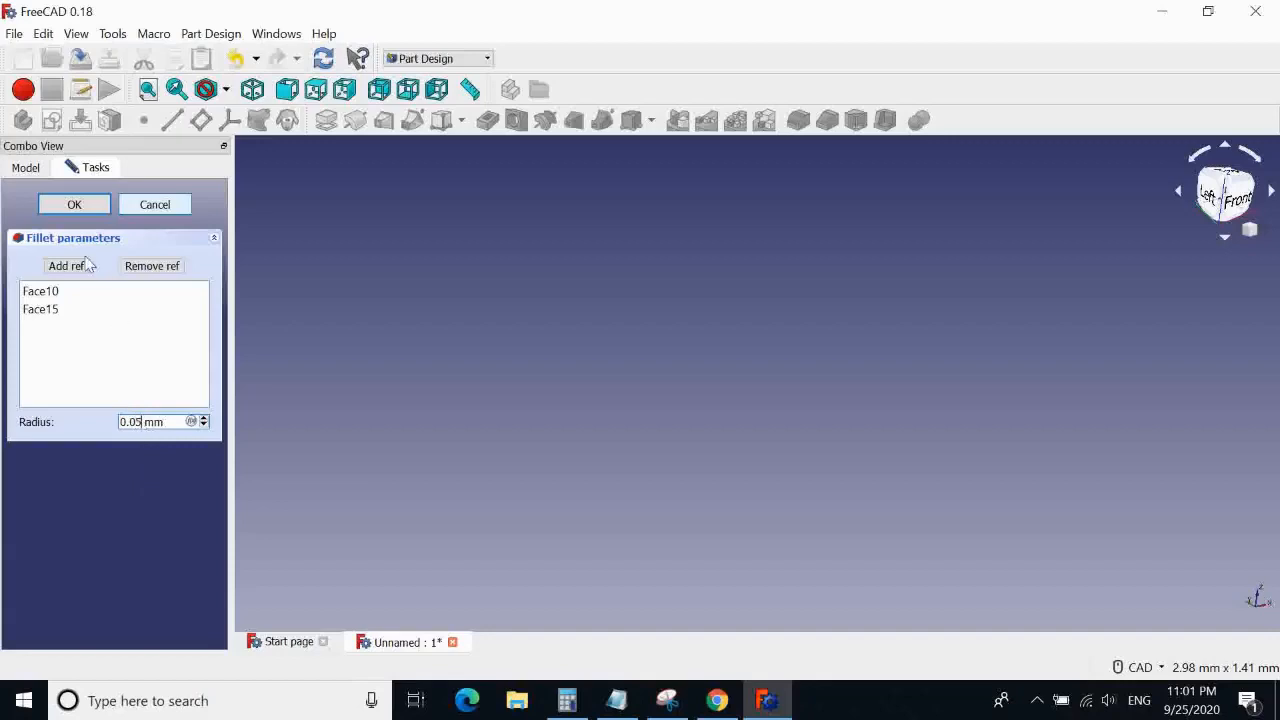
left_click(80, 207)
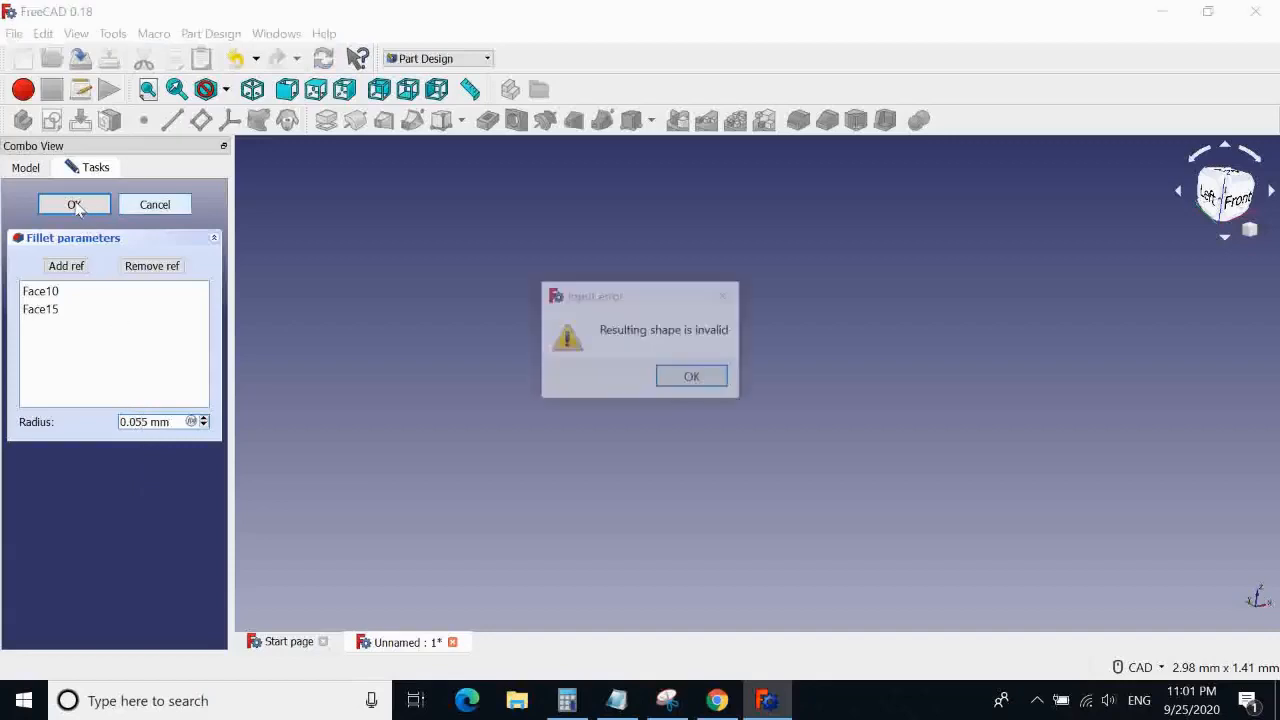
left_click(714, 381)
left_click(155, 204)
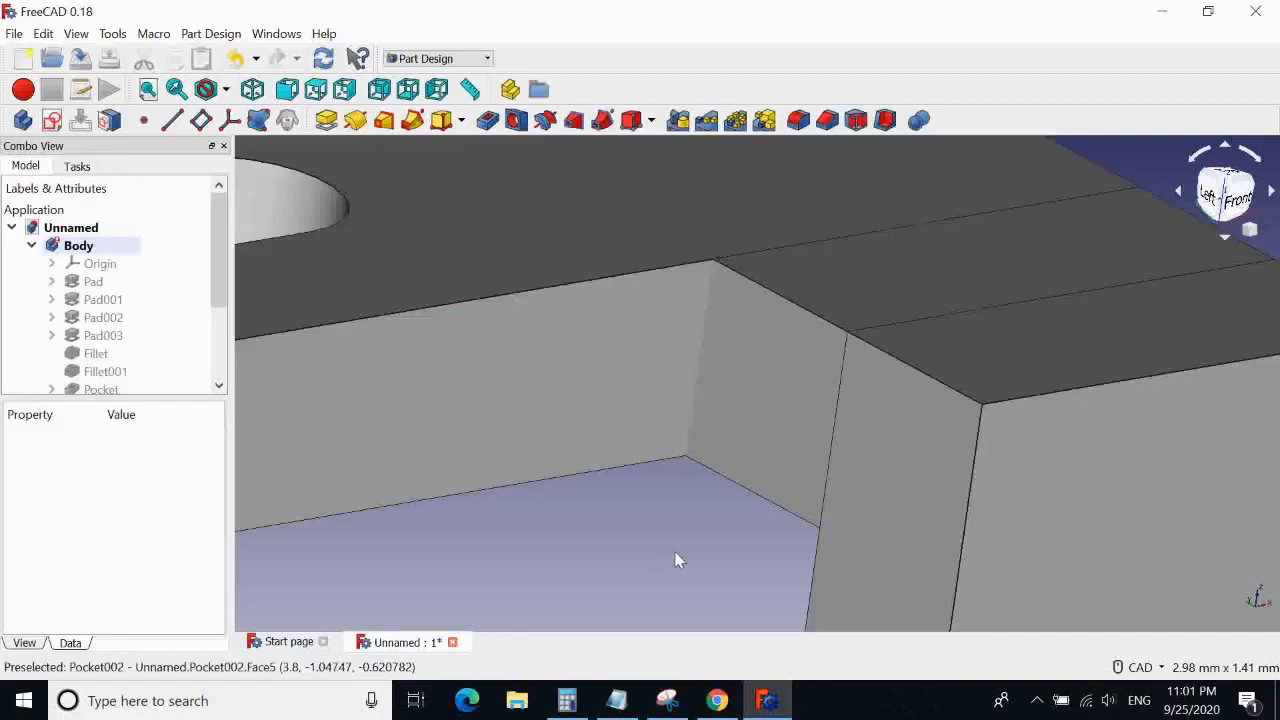
scroll(664, 477, "down", 3)
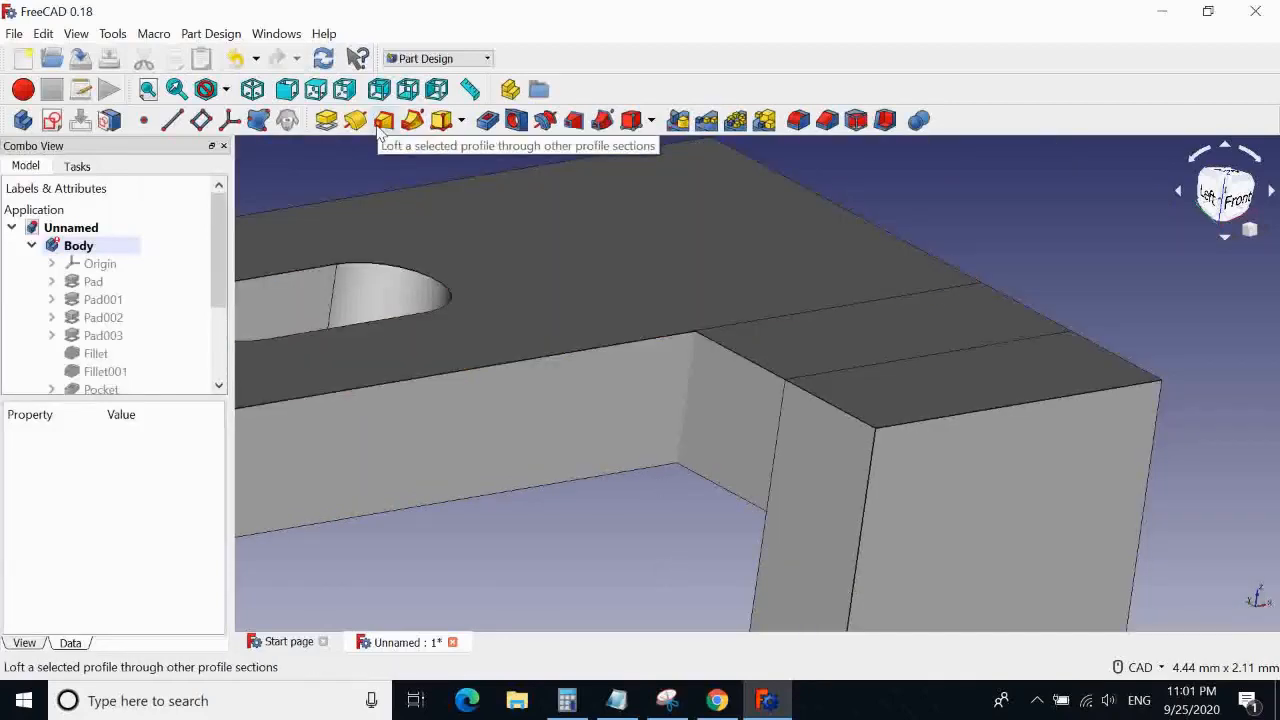
left_click(461, 121)
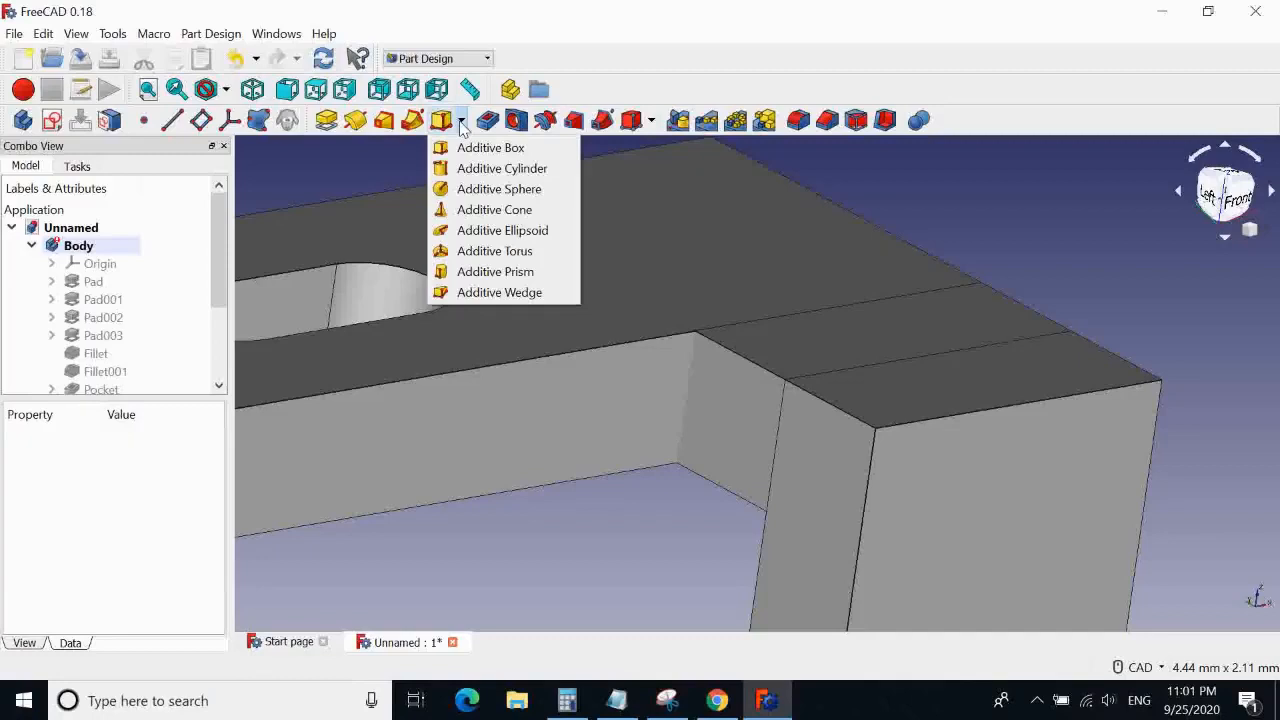
left_click(462, 128)
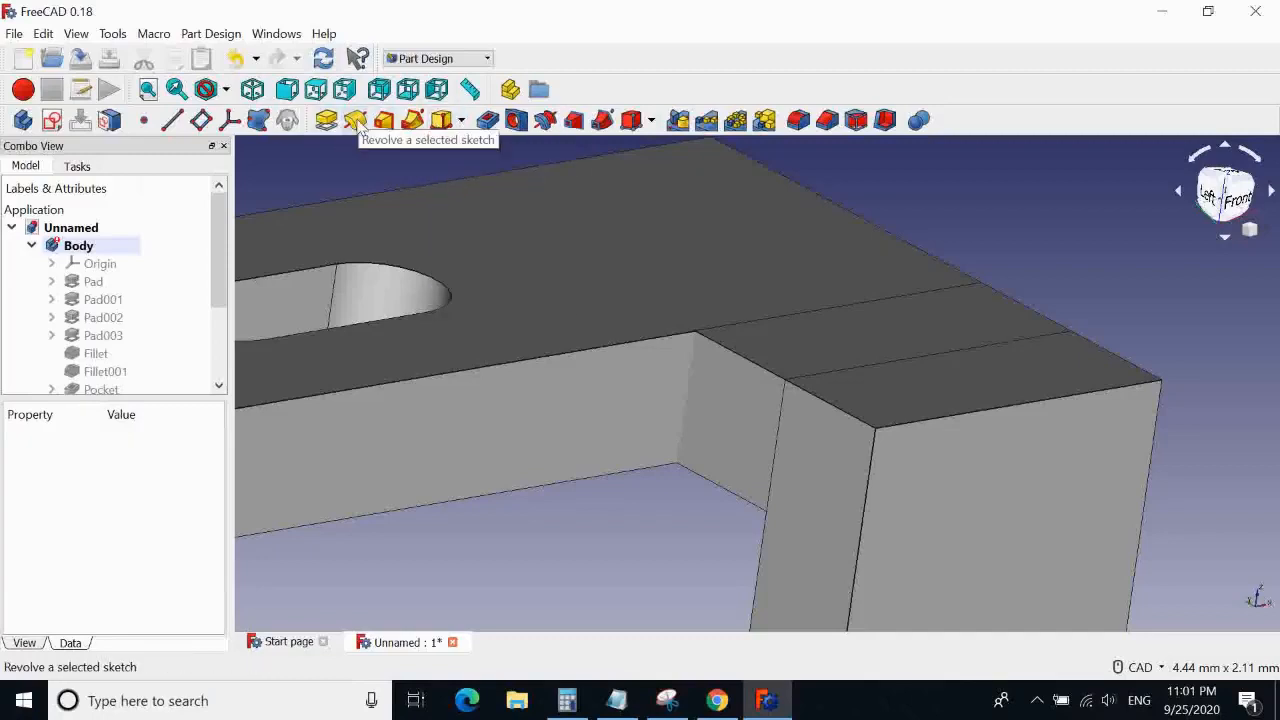
Create a new sketch on the base plate's top face and frame the inside corner beside the lug extension
middle_click_drag(891, 220, 737, 480)
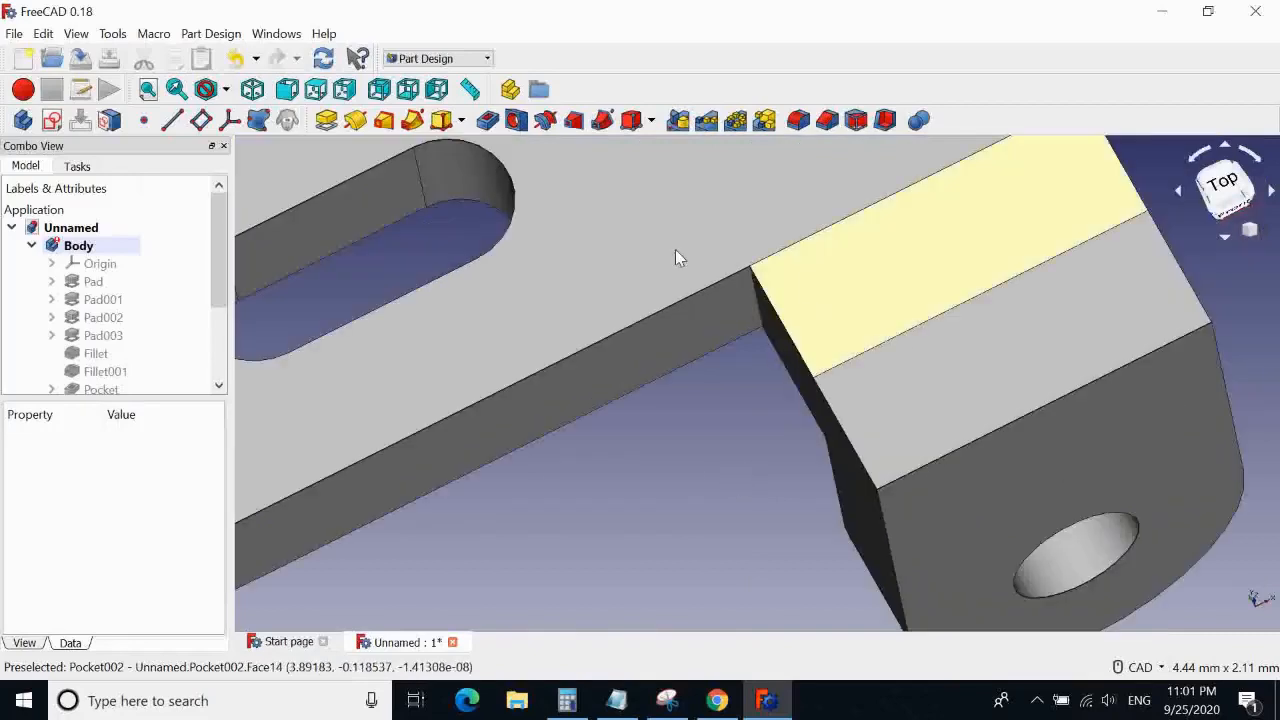
left_click(710, 259)
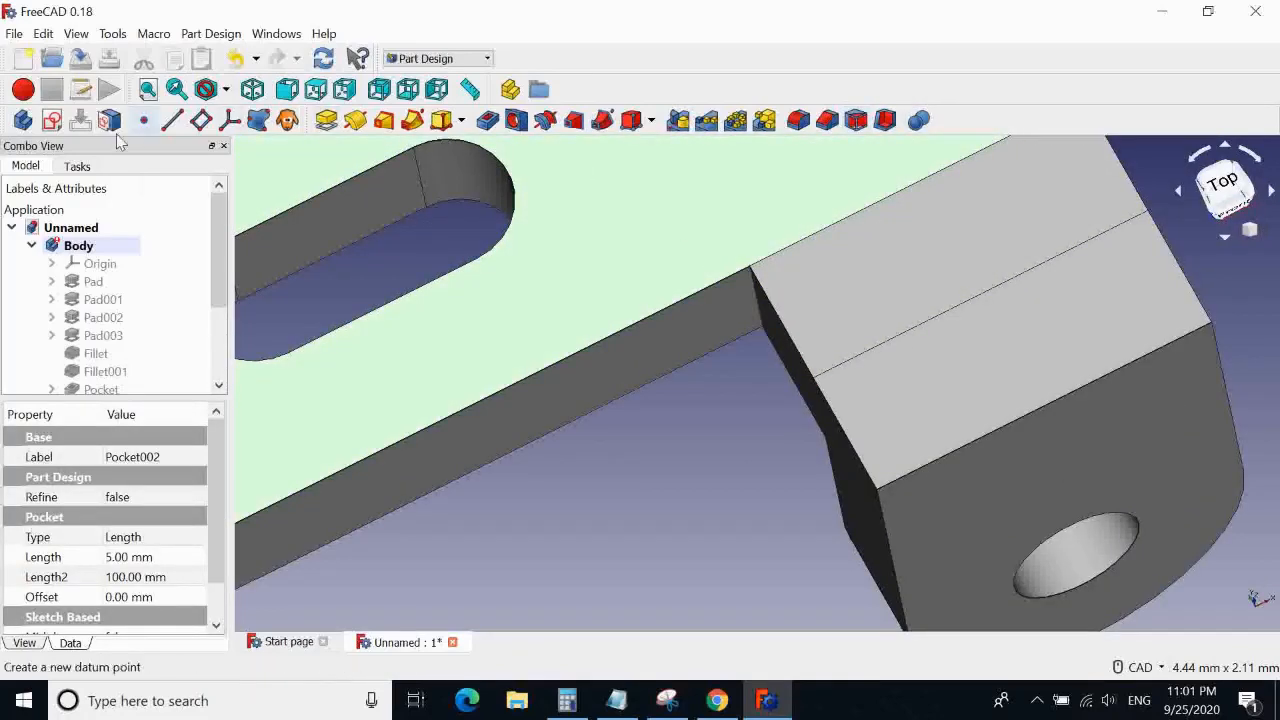
left_click(48, 121)
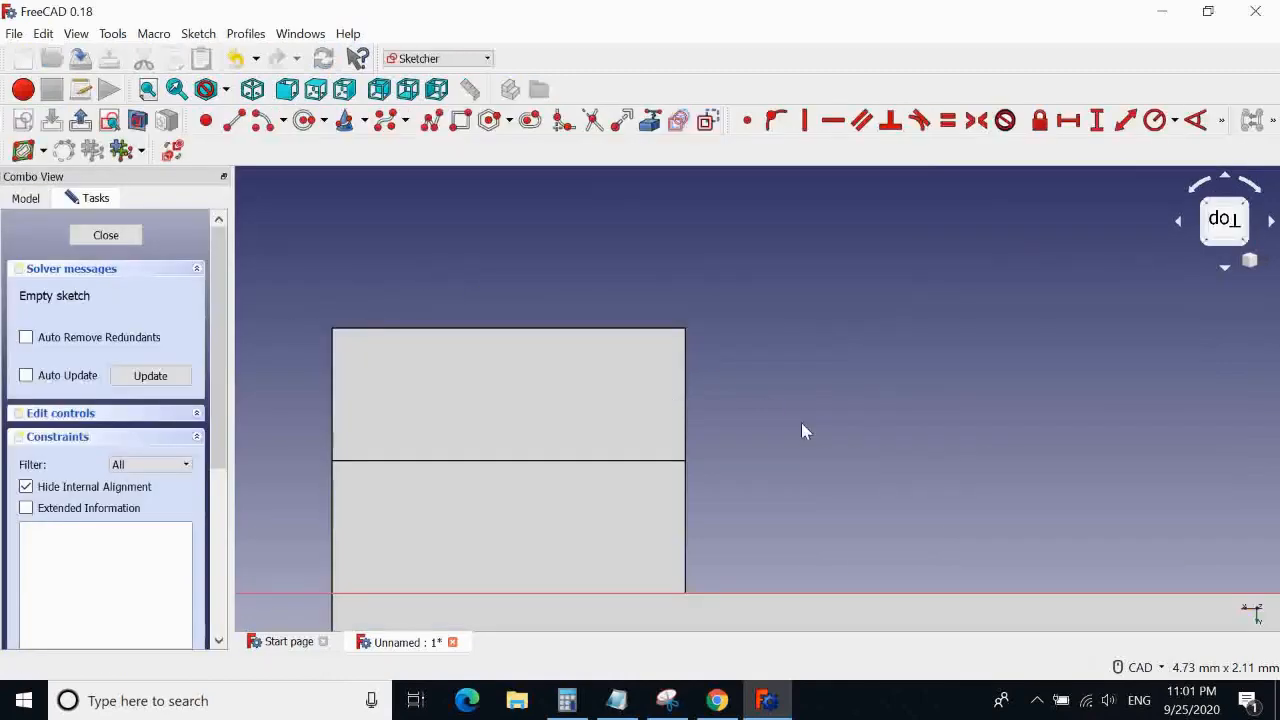
middle_click_drag(801, 424, 750, 341)
scroll(750, 341, "down", 8)
scroll(732, 321, "up", 4)
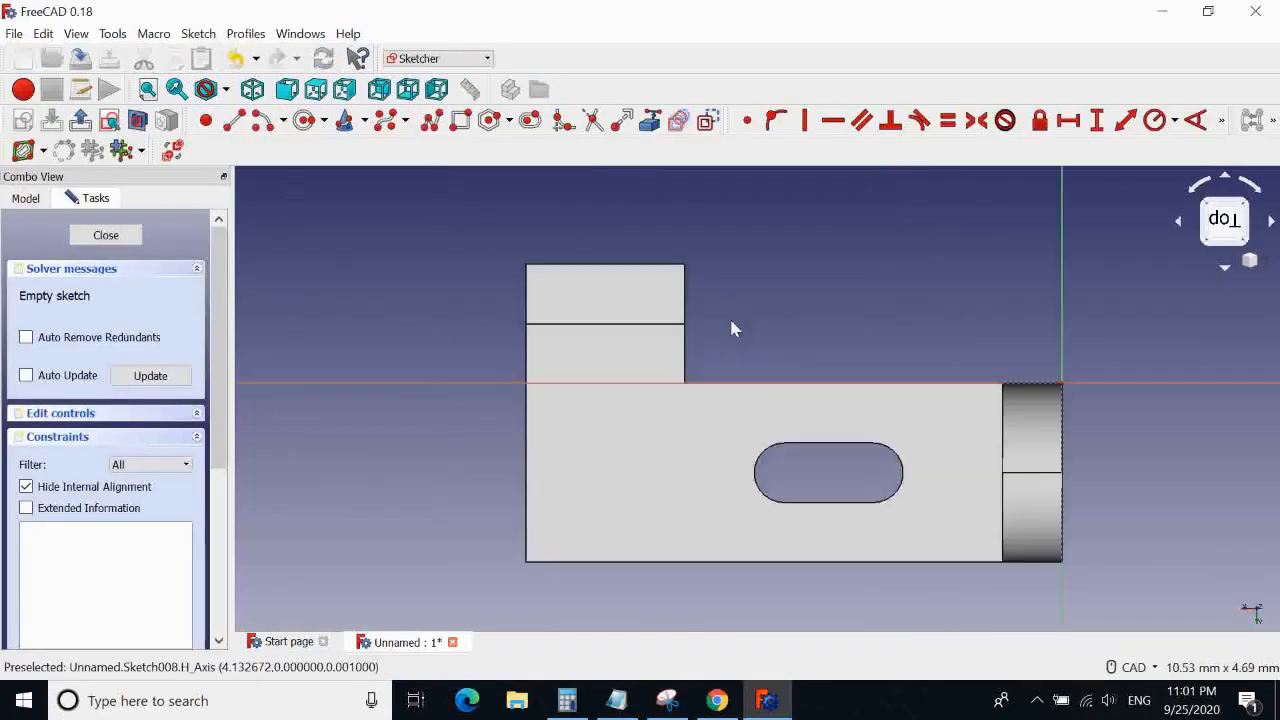
scroll(731, 328, "up", 6)
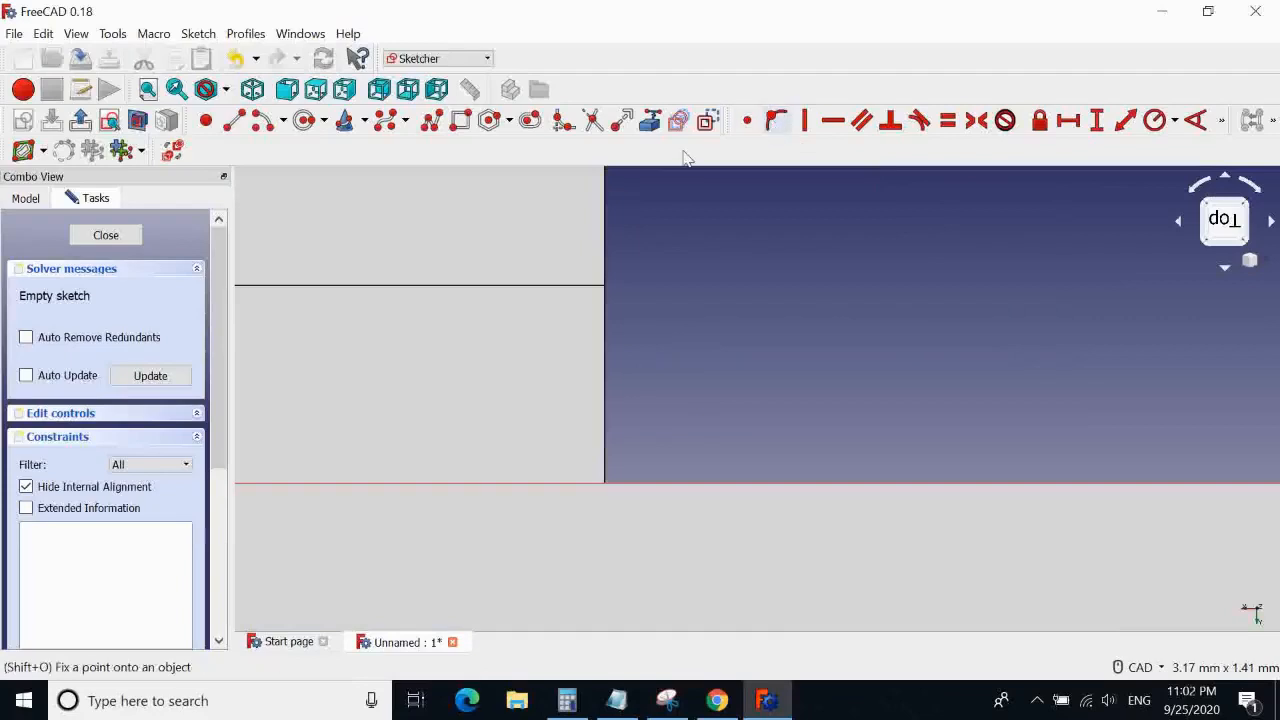
Draw a quarter arc of about 0.3 mm radius at the inside corner, running from the horizontal axis to near the lug's side edge
left_click(262, 120)
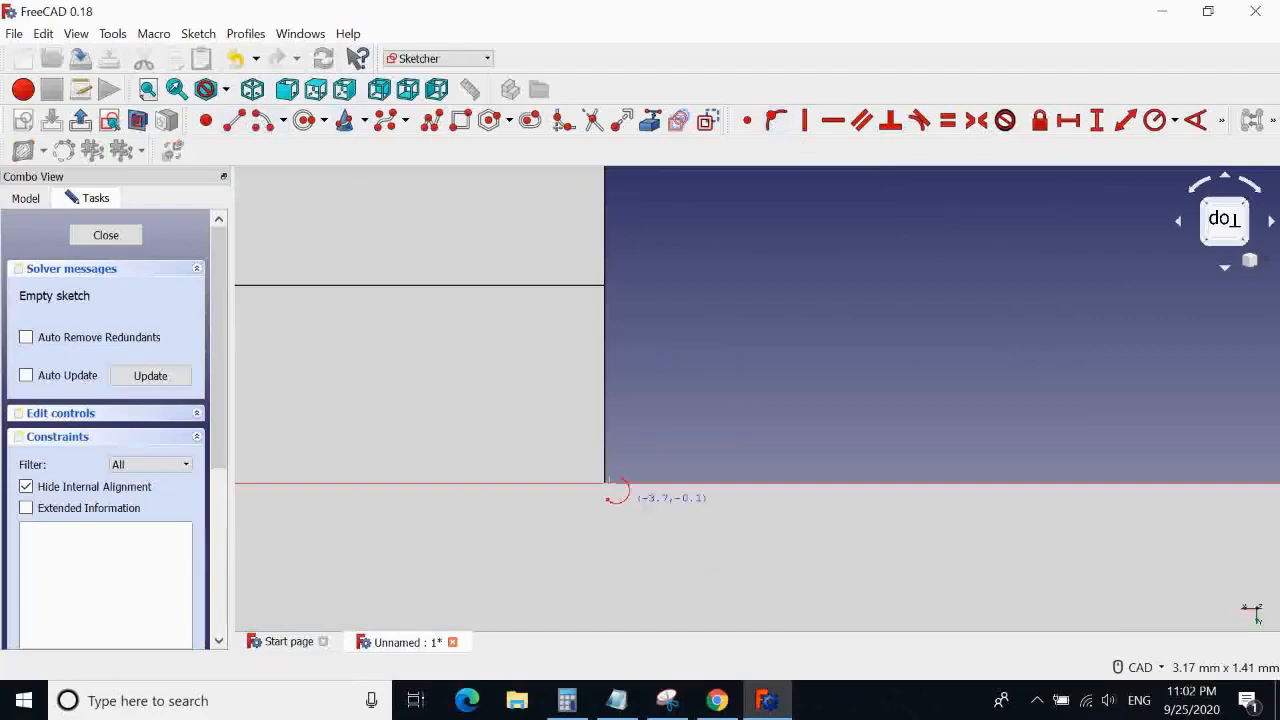
left_click(717, 392)
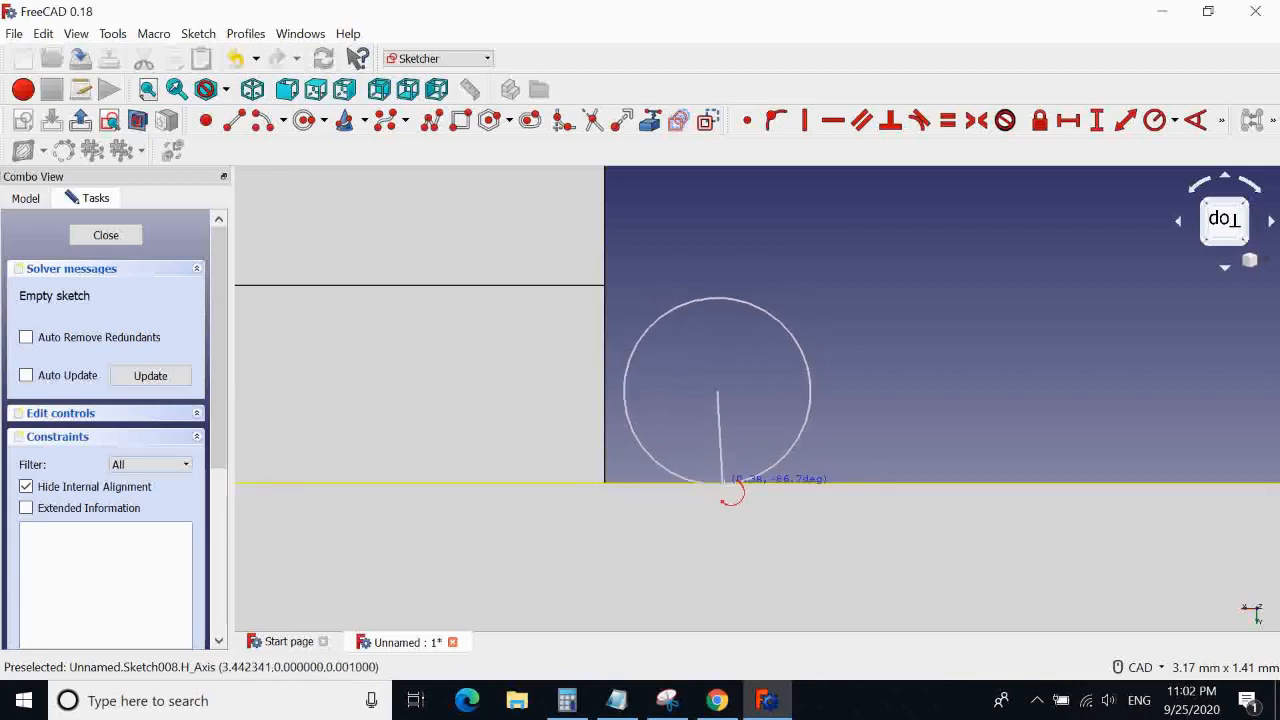
left_click(726, 491)
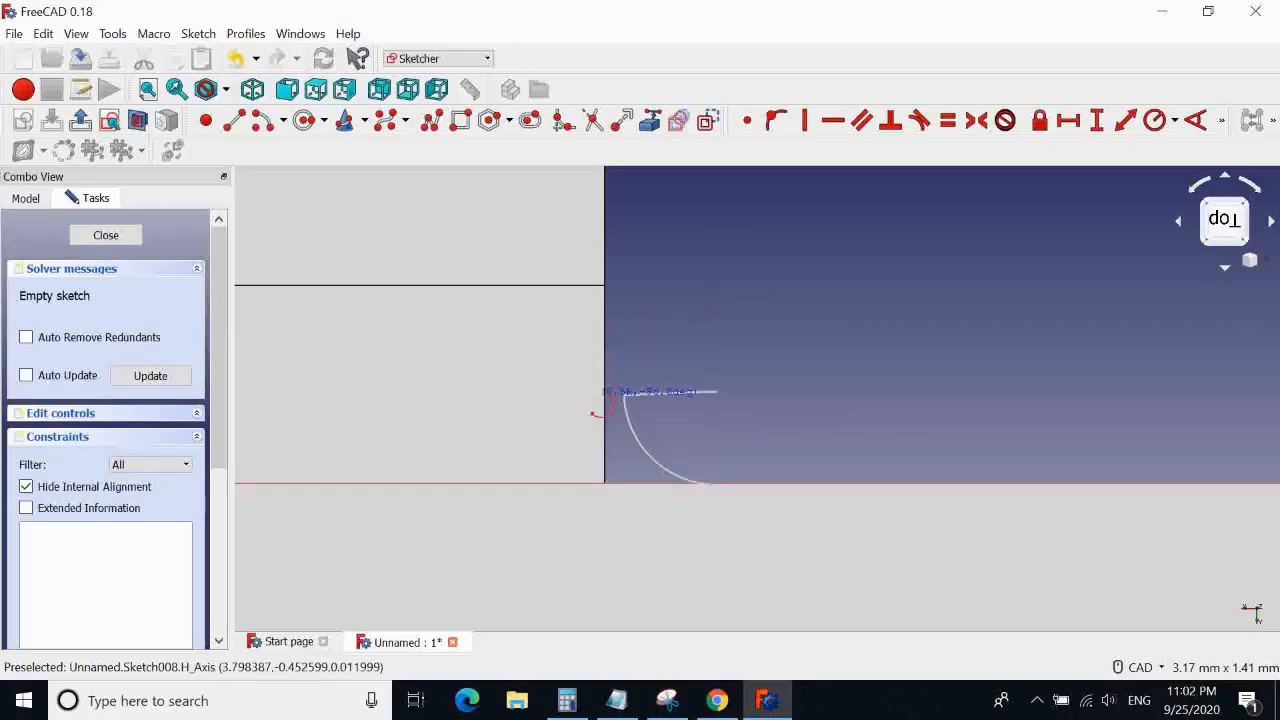
left_click(624, 394)
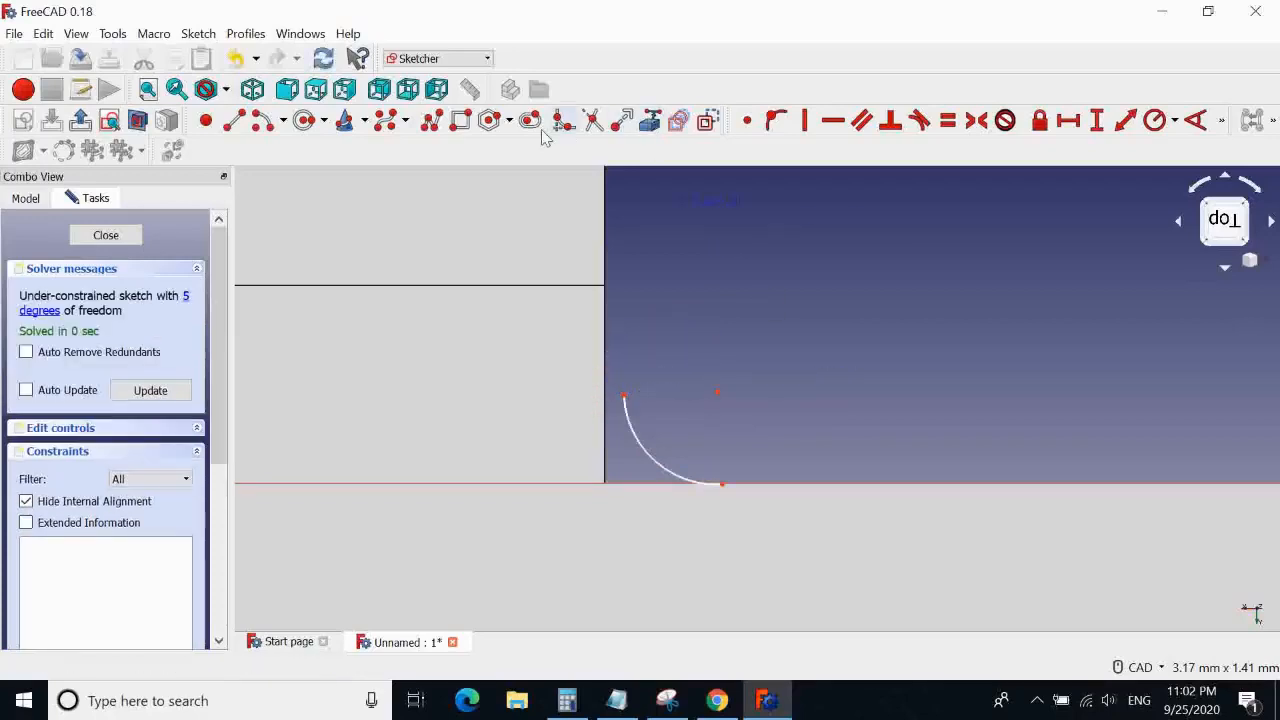
Link the lug's side edge as external geometry and constrain the arc's nearby endpoint onto that edge
left_click(650, 120)
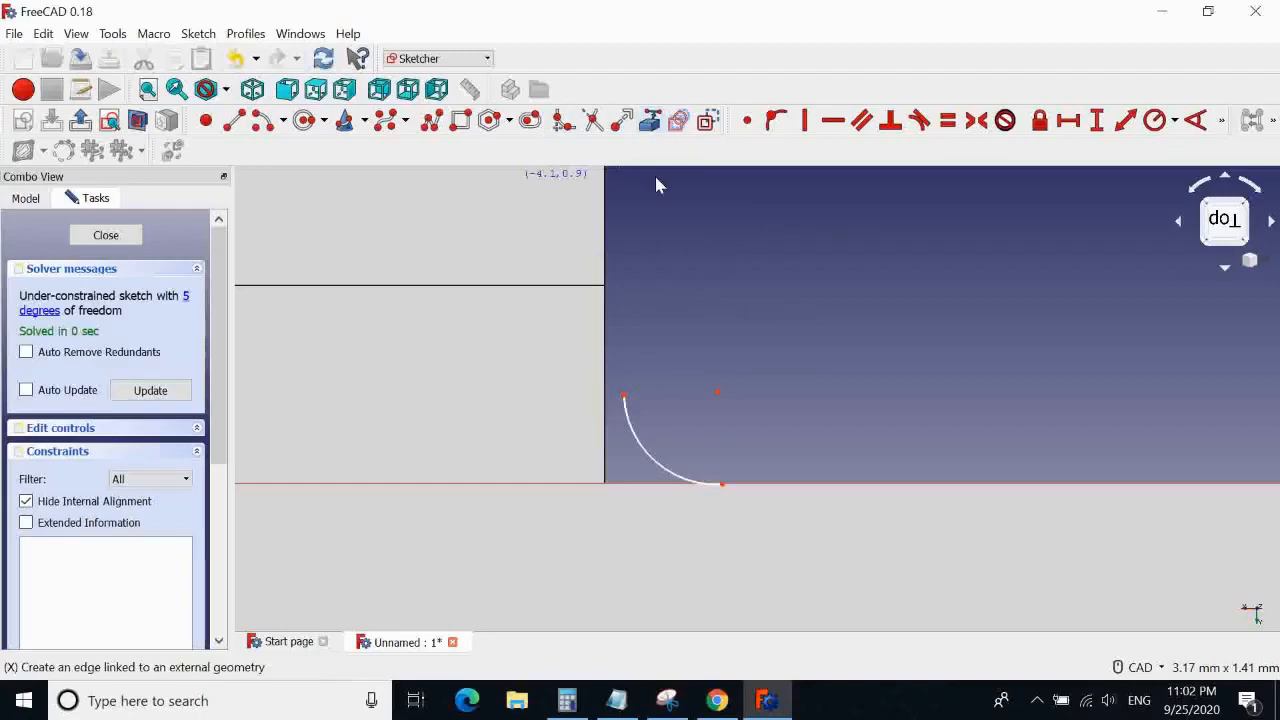
left_click(604, 334)
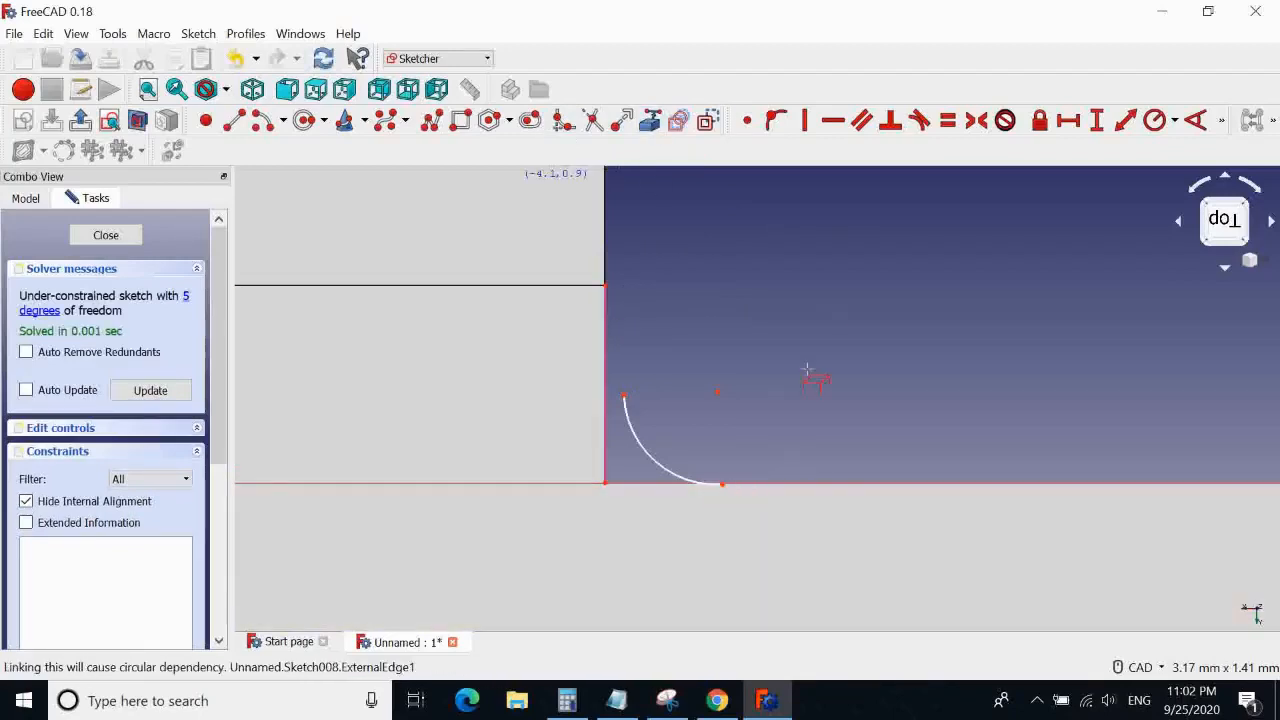
left_click(778, 125)
left_click(617, 397)
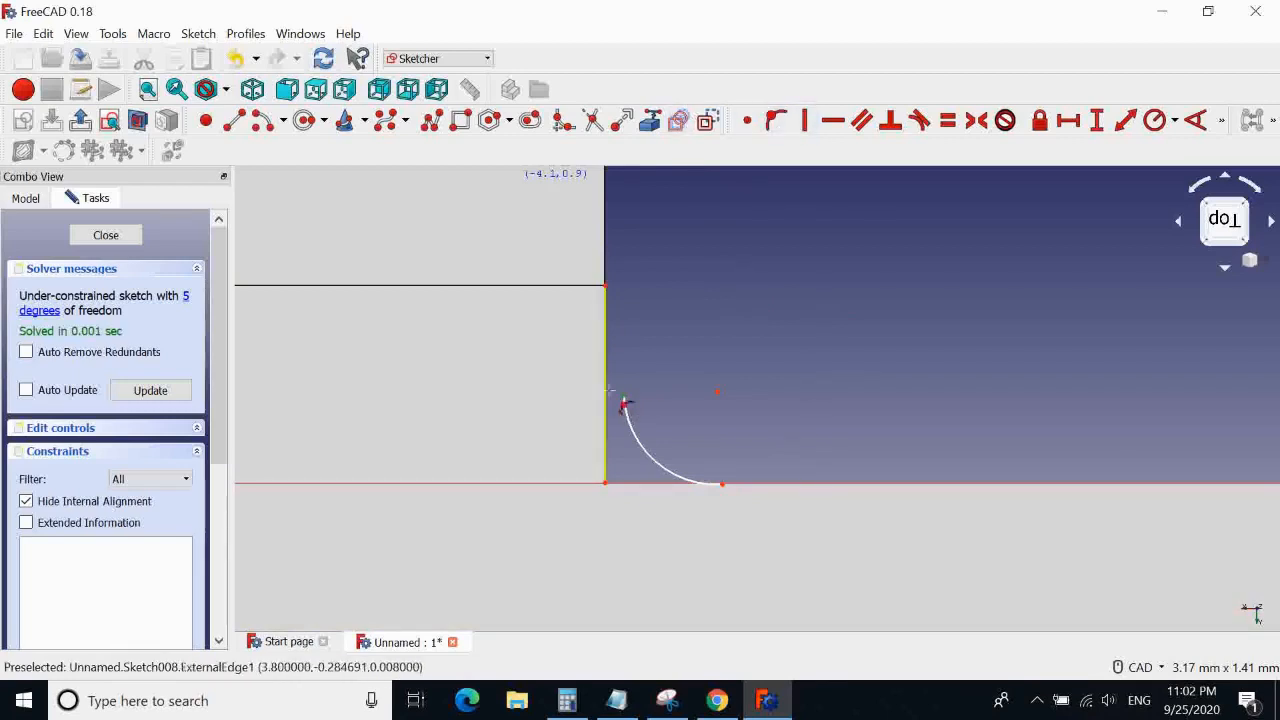
left_click(604, 395)
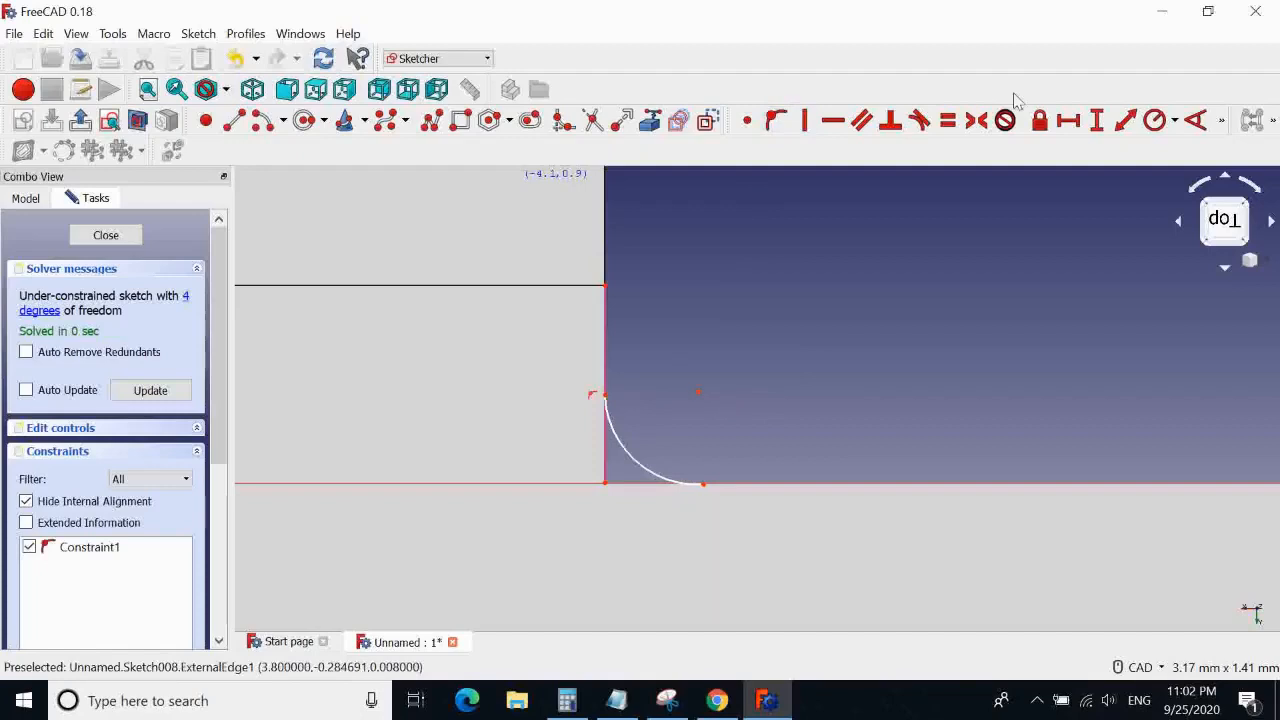
Check the inside corner's radius in the reference drawing and constrain the arc's radius to 0.4 mm
left_click(1177, 124)
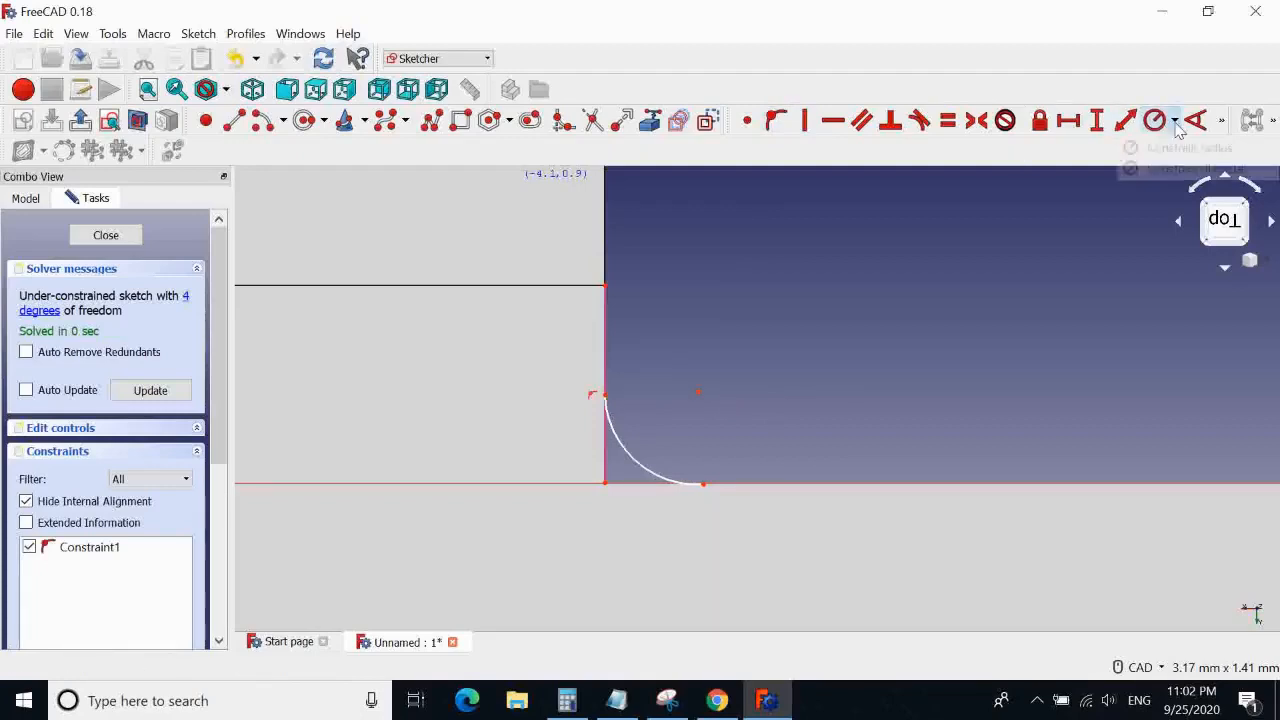
left_click(1185, 147)
left_click(640, 468)
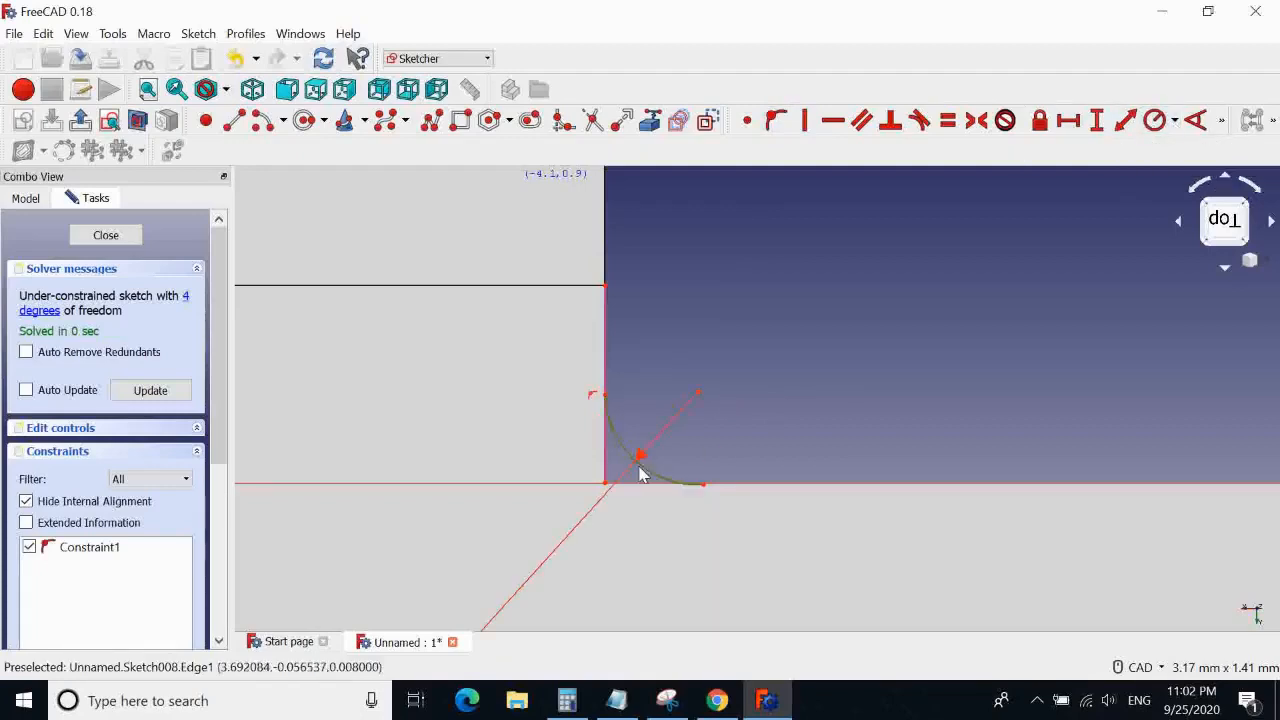
left_click(714, 701)
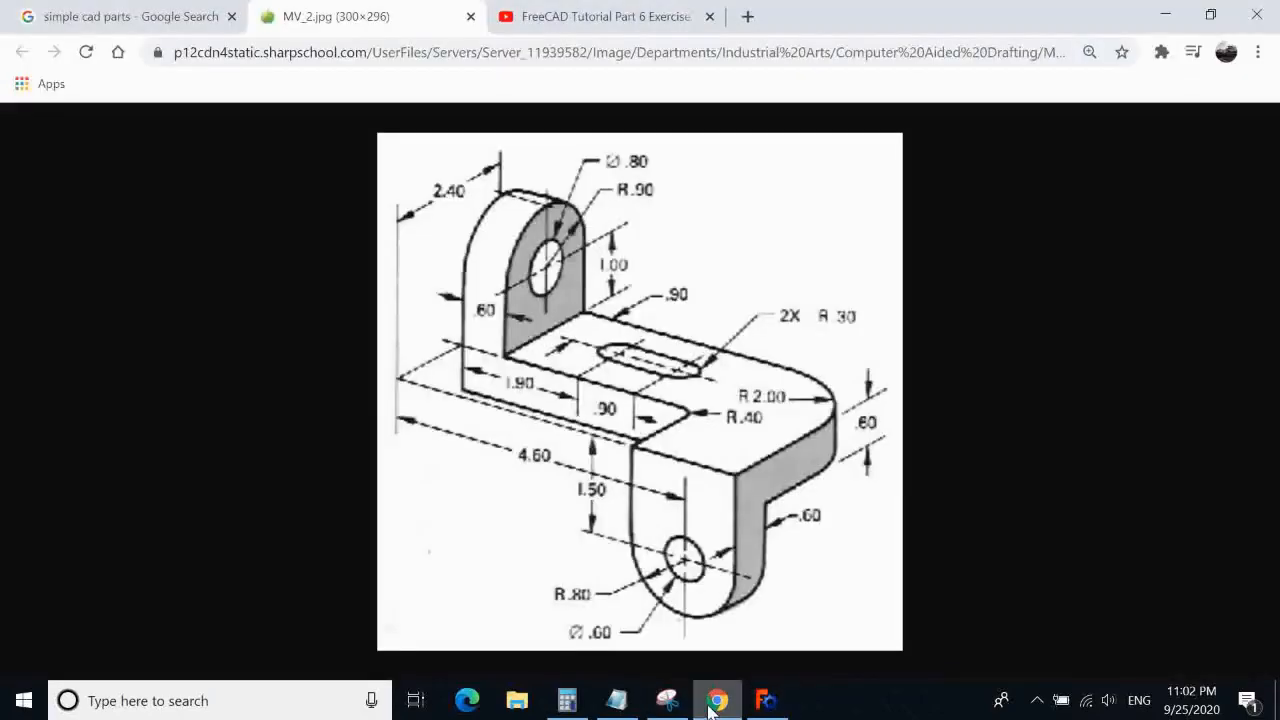
left_click(714, 701)
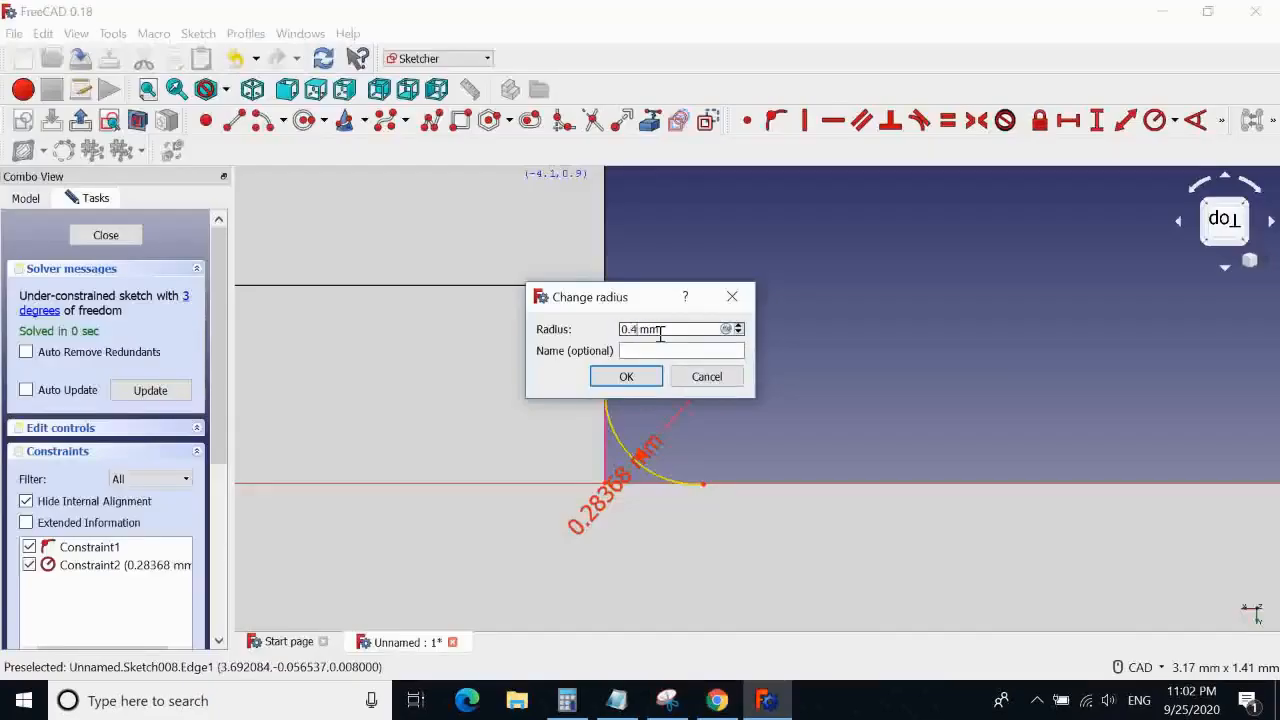
left_click(614, 376)
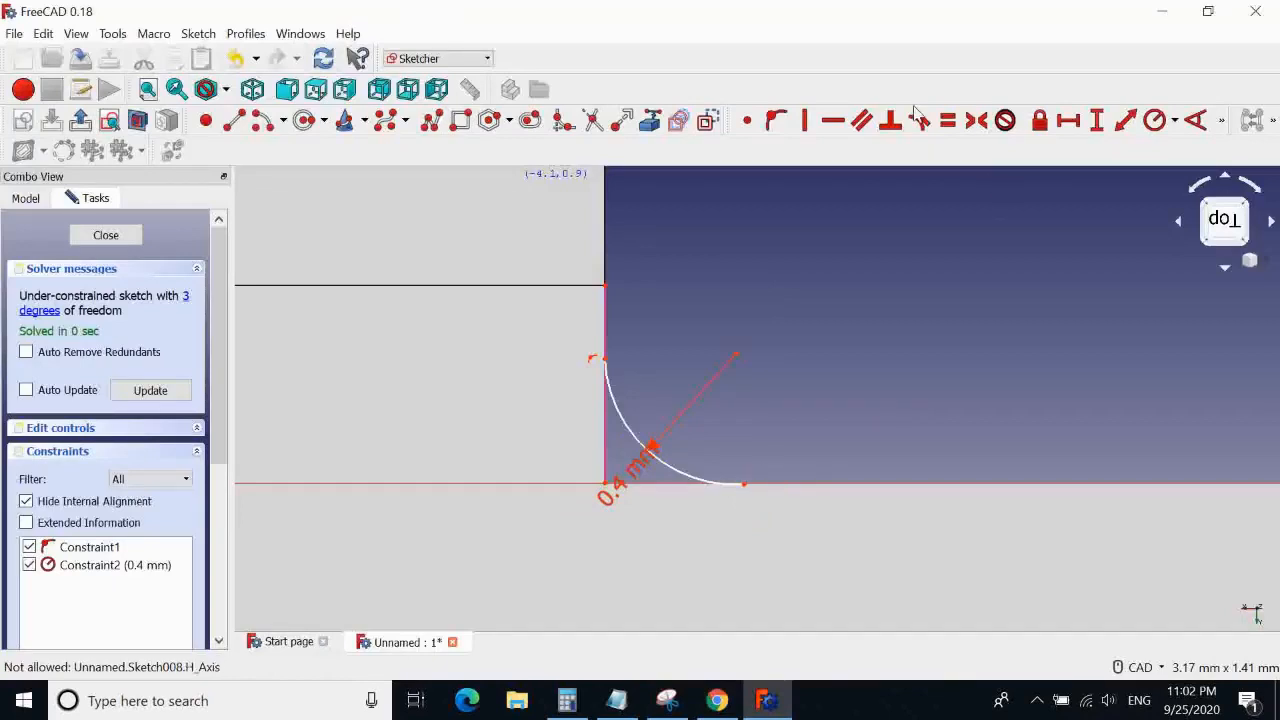
Constrain the arc's other endpoint onto the horizontal axis and nudge the arc slightly toward the inside corner
left_click(776, 120)
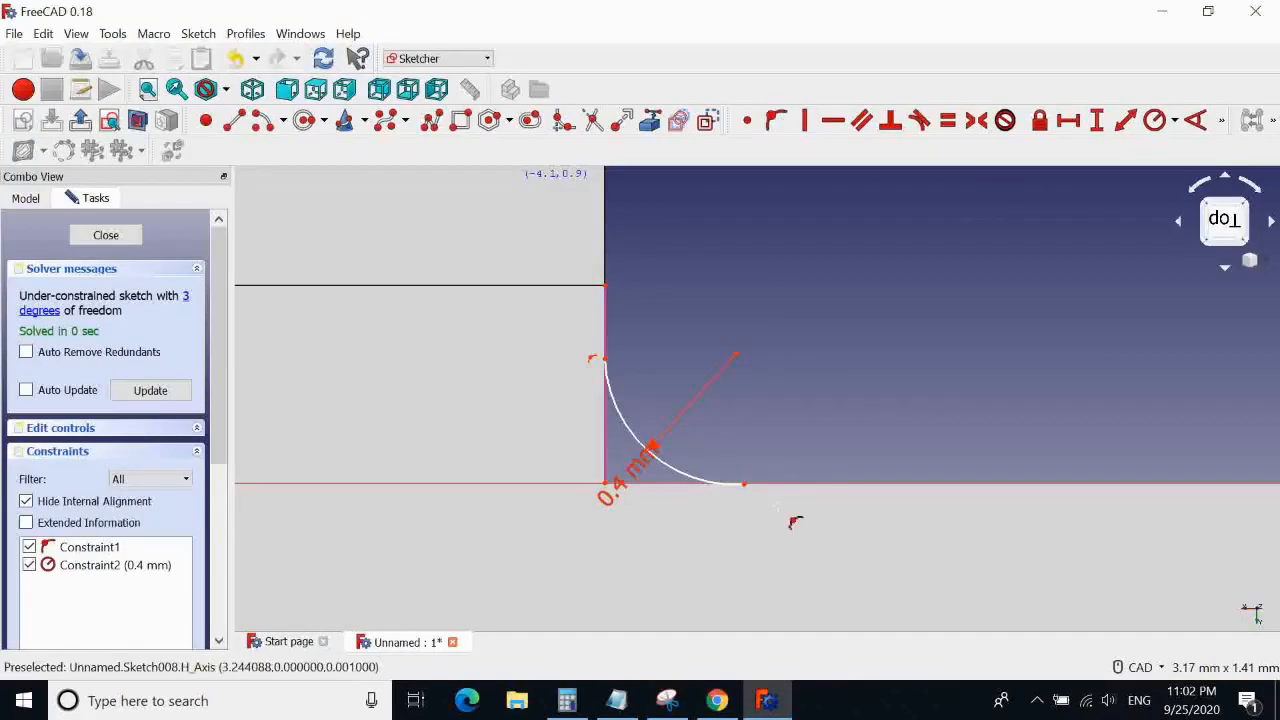
left_click(745, 485)
left_click(760, 490)
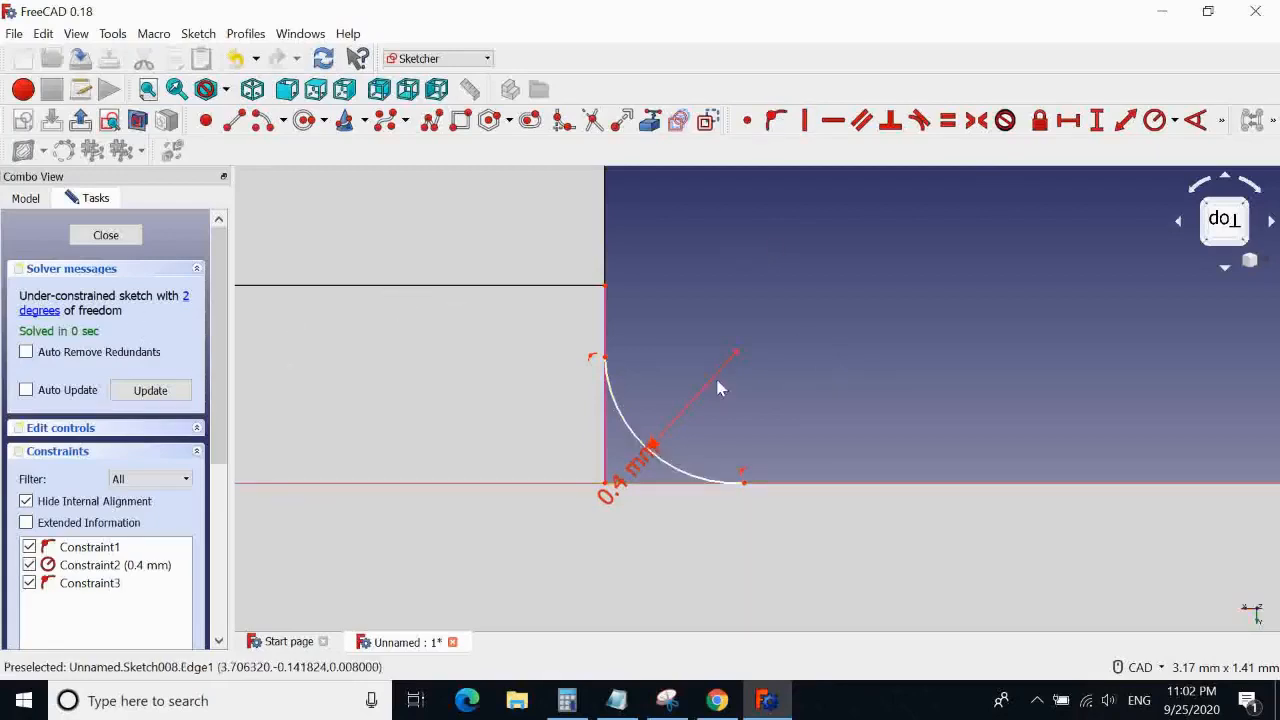
mouse_move(630, 428)
left_mouse_down()
mouse_move(688, 460)
mouse_move(755, 556)
mouse_move(569, 460)
mouse_move(809, 615)
mouse_move(596, 322)
mouse_move(677, 503)
mouse_move(577, 266)
mouse_move(691, 497)
mouse_move(676, 468)
mouse_move(694, 531)
mouse_move(628, 434)
left_mouse_up()
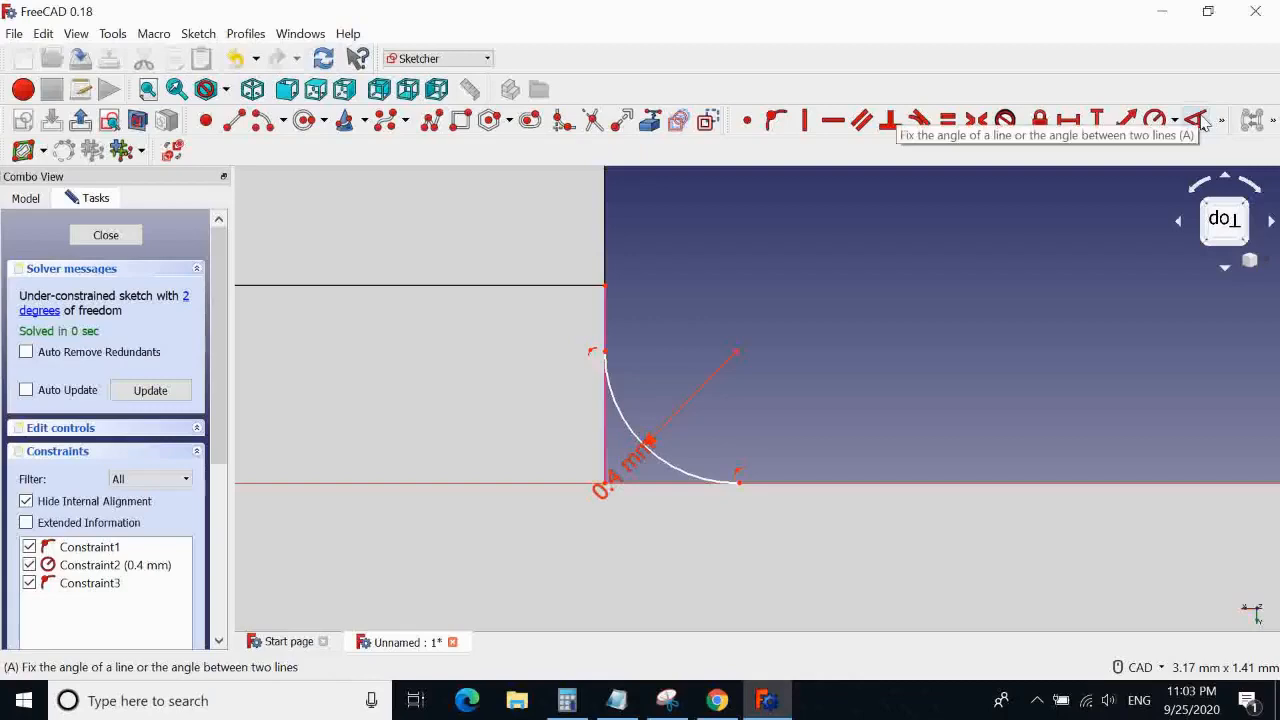
Try to apply an angle constraint to the arc's two endpoints
left_click(606, 356)
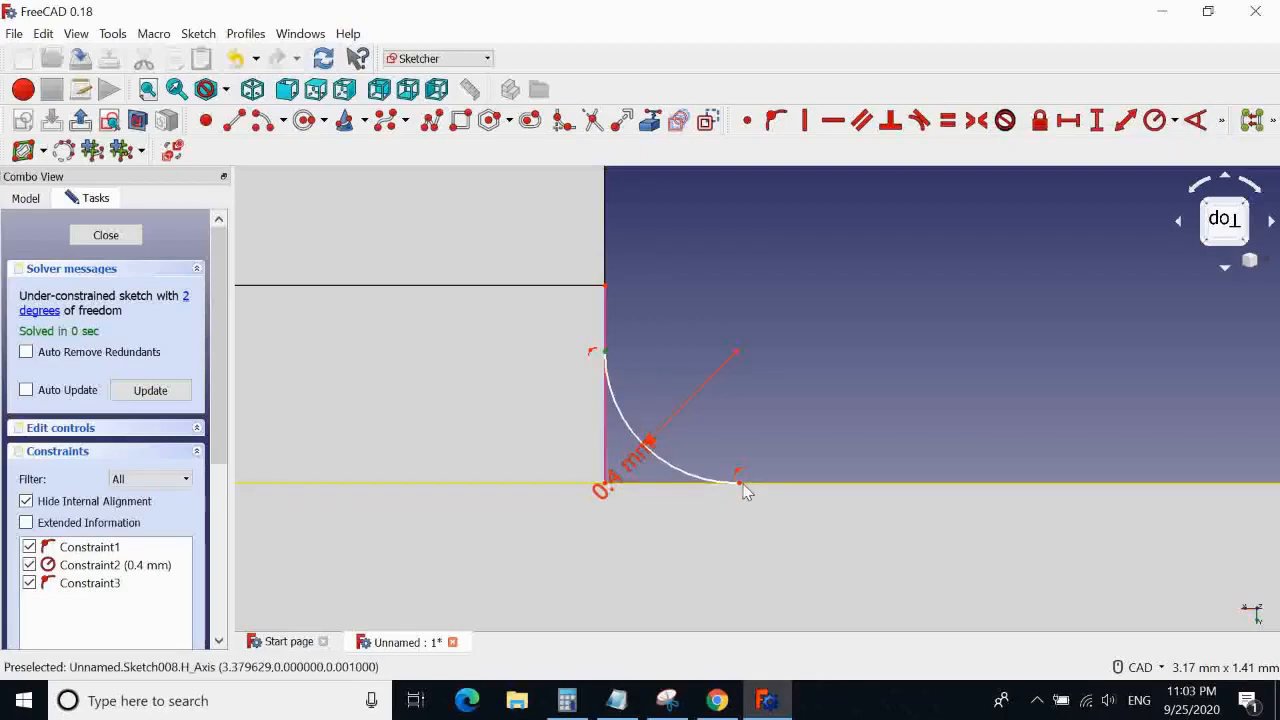
left_click(739, 483)
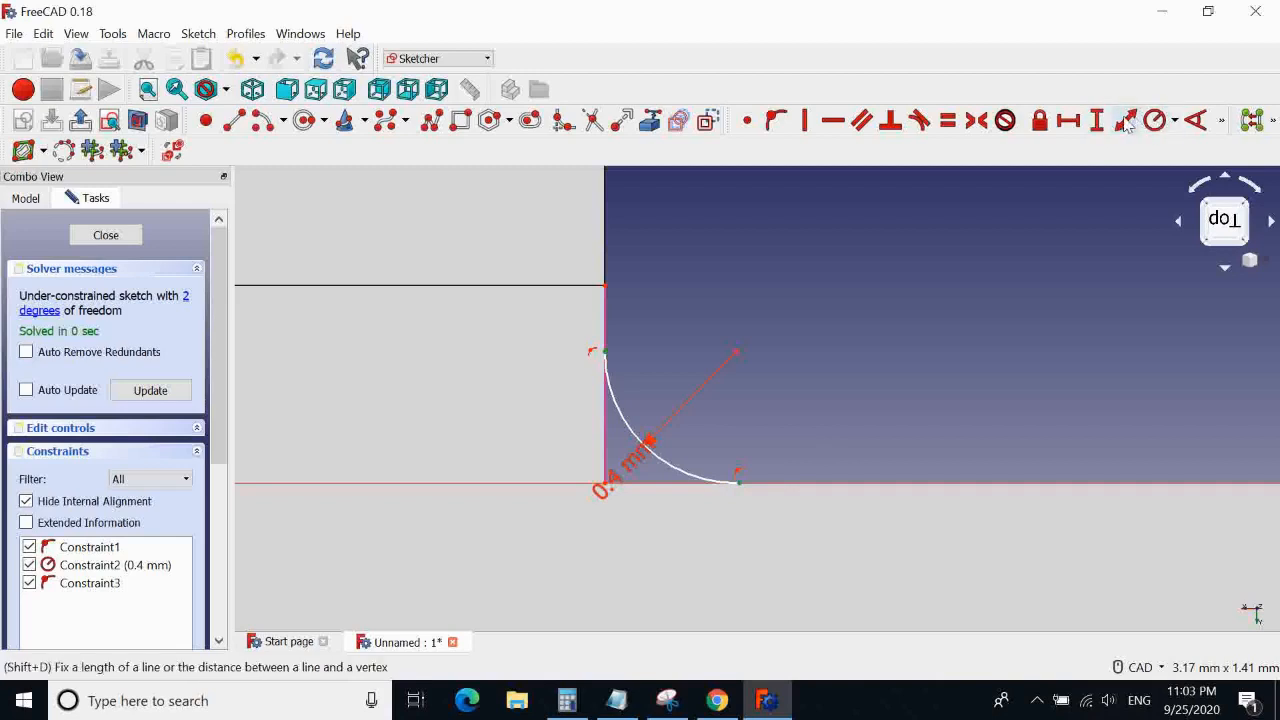
left_click(1195, 120)
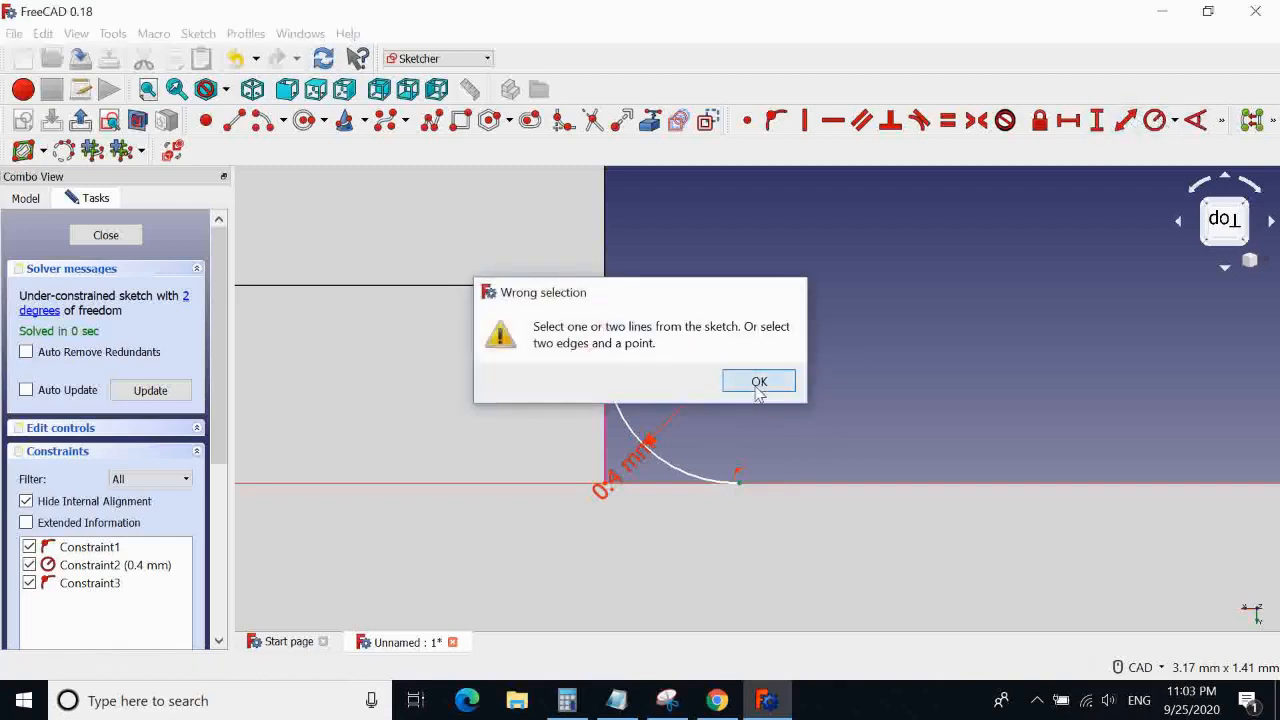
left_click(759, 382)
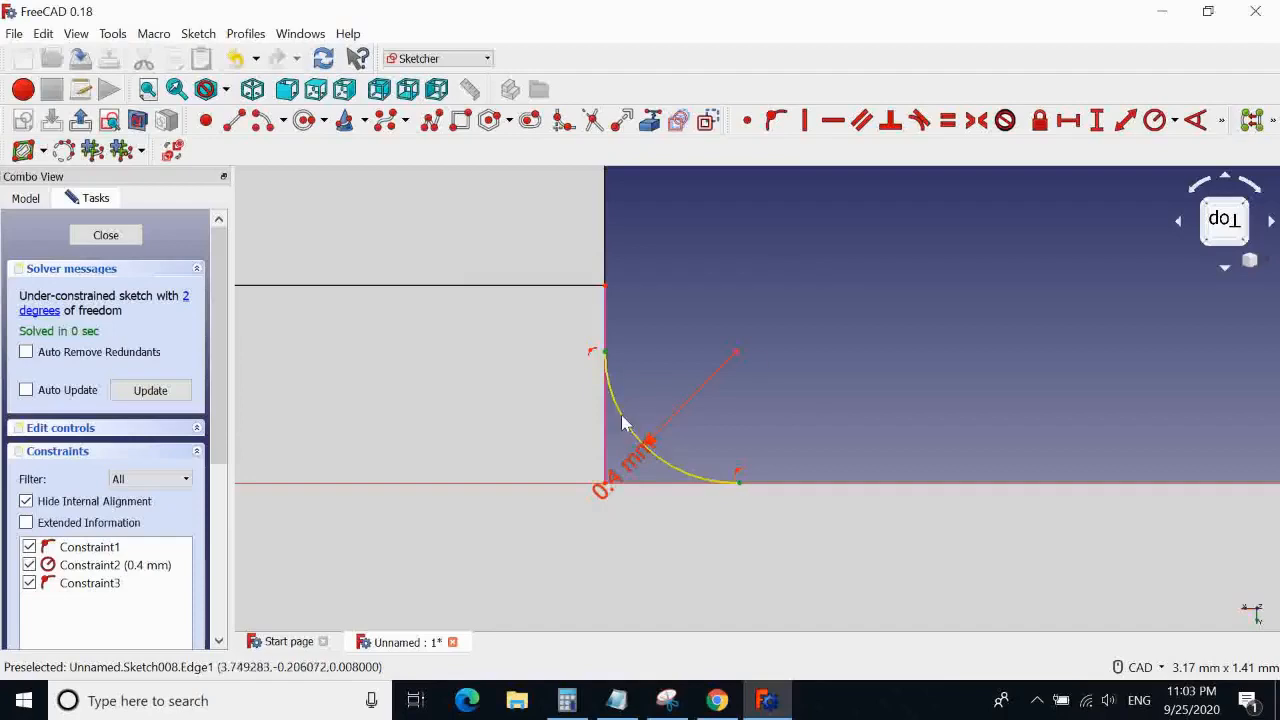
left_click(791, 397)
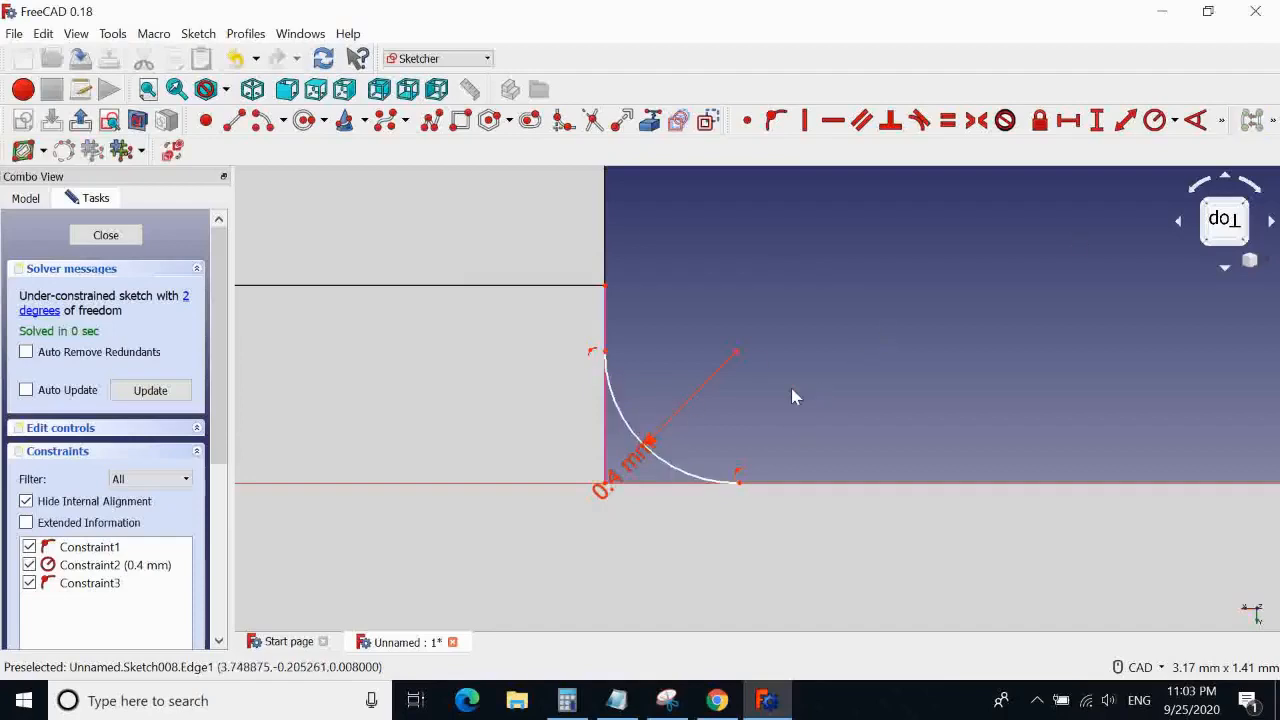
Constrain the arc's sweep angle to 90°
left_click(627, 418)
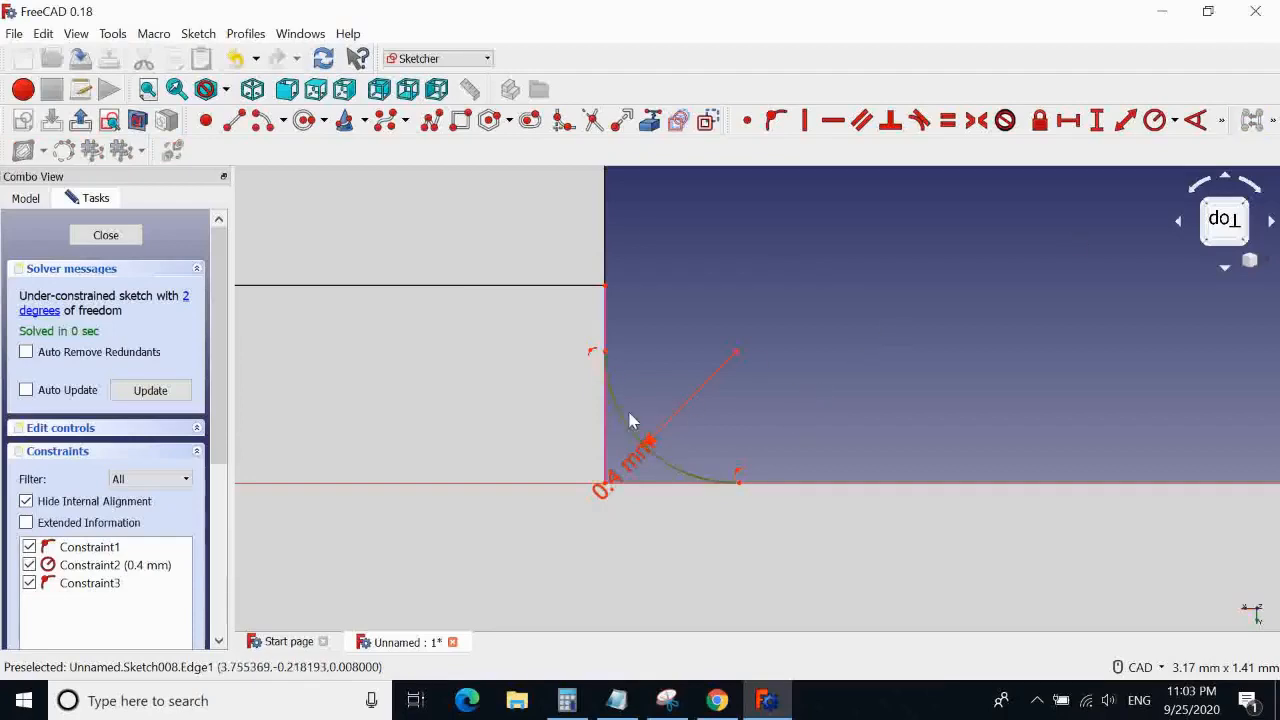
left_click(1195, 120)
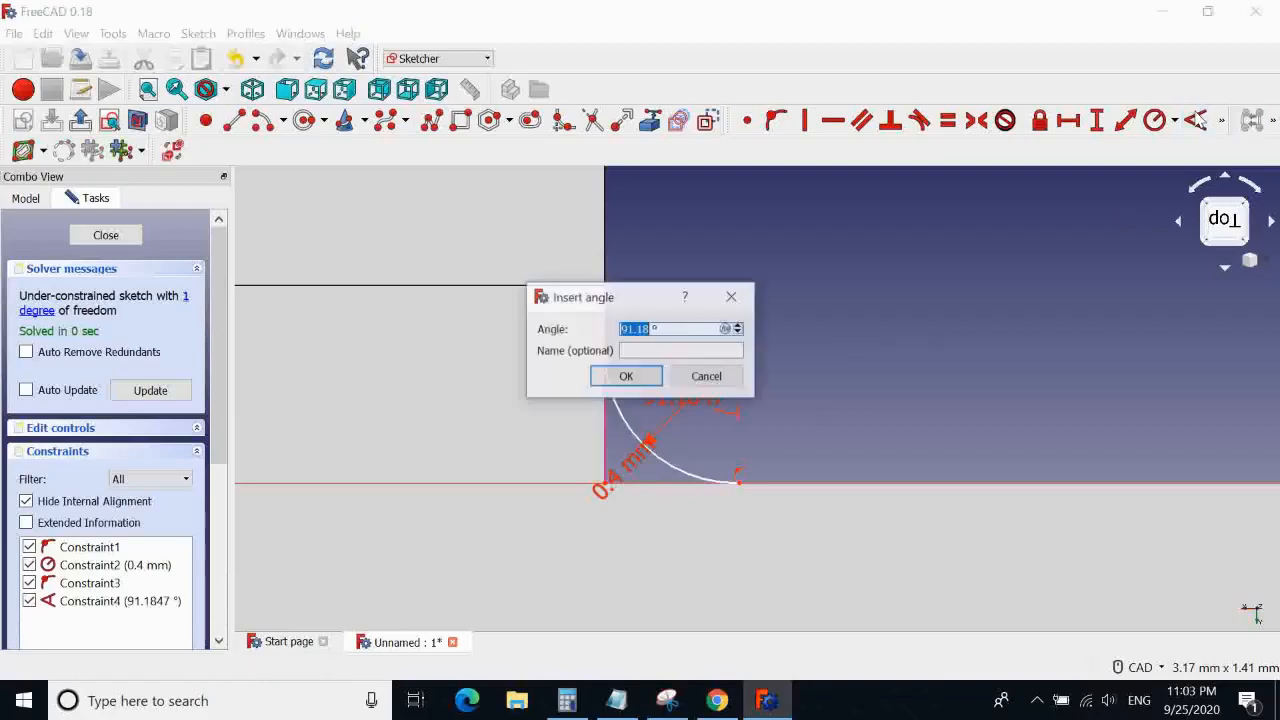
left_click(624, 383)
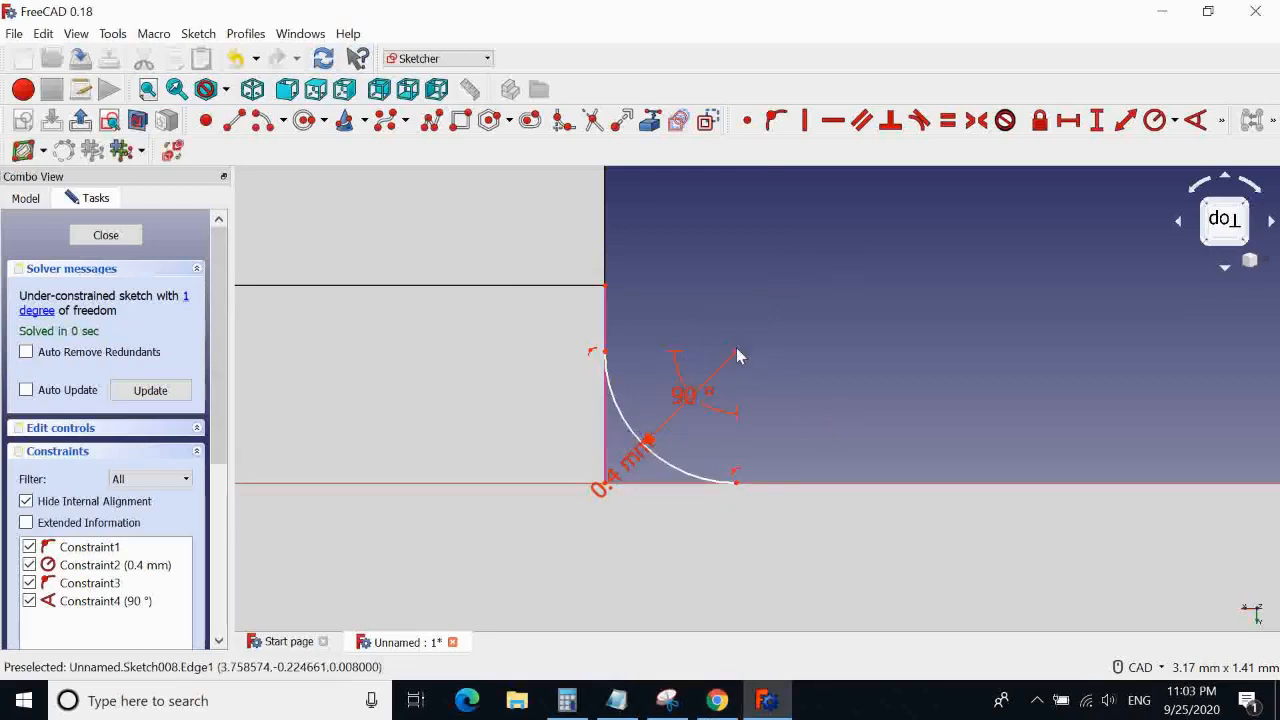
mouse_move(641, 387)
left_mouse_down()
mouse_move(671, 333)
mouse_move(609, 299)
mouse_move(666, 230)
mouse_move(640, 457)
mouse_move(651, 491)
mouse_move(663, 314)
mouse_move(622, 447)
mouse_move(646, 294)
mouse_move(626, 440)
mouse_move(629, 349)
mouse_move(629, 373)
left_mouse_up()
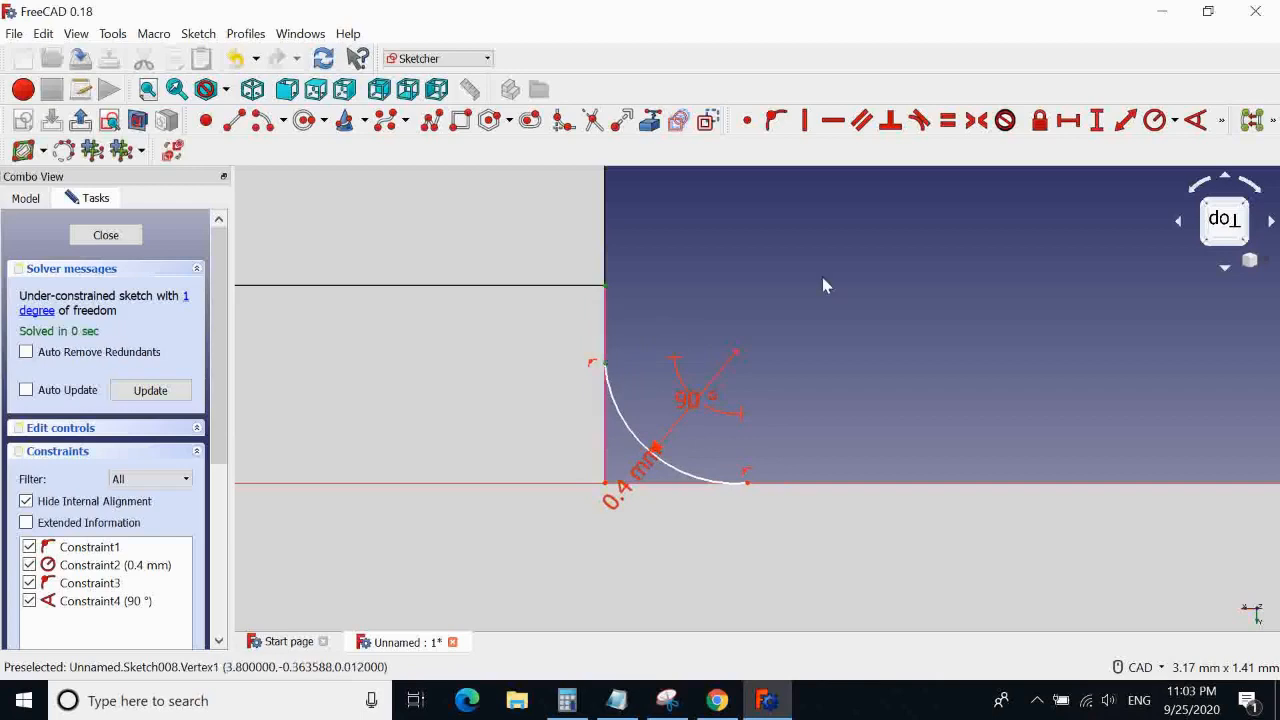
left_click(1125, 120)
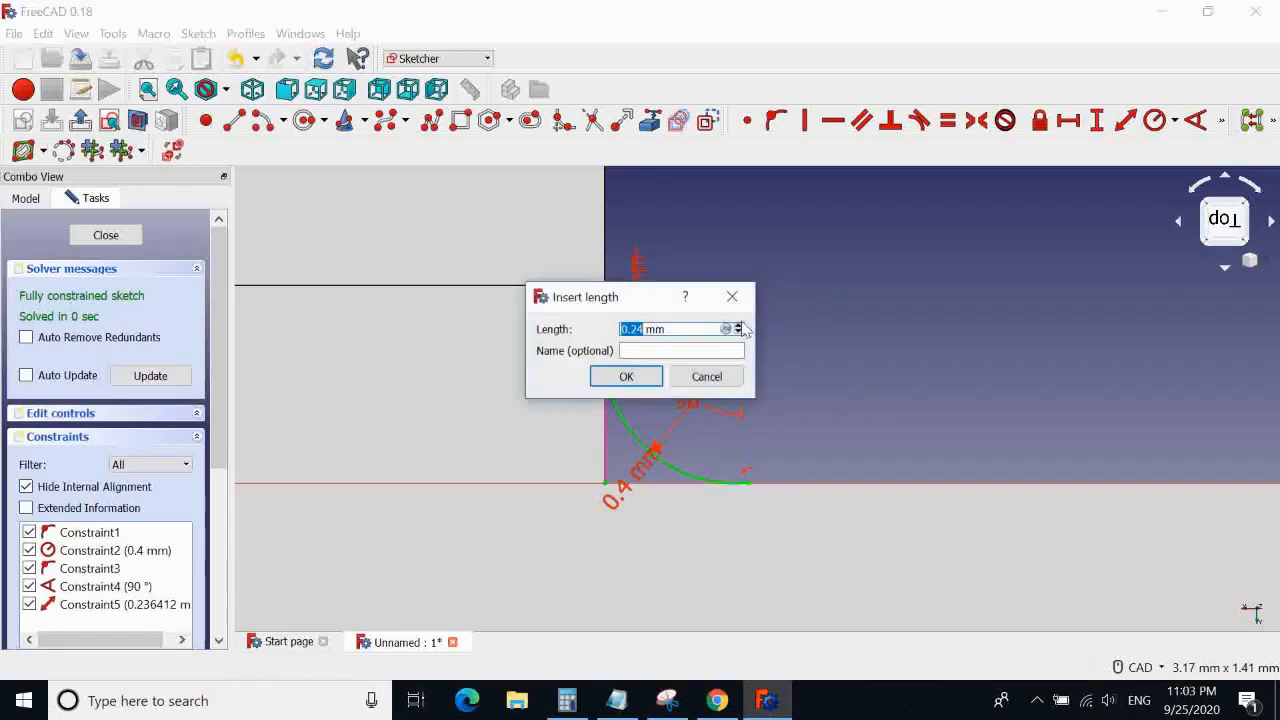
left_click_drag(623, 303, 930, 292)
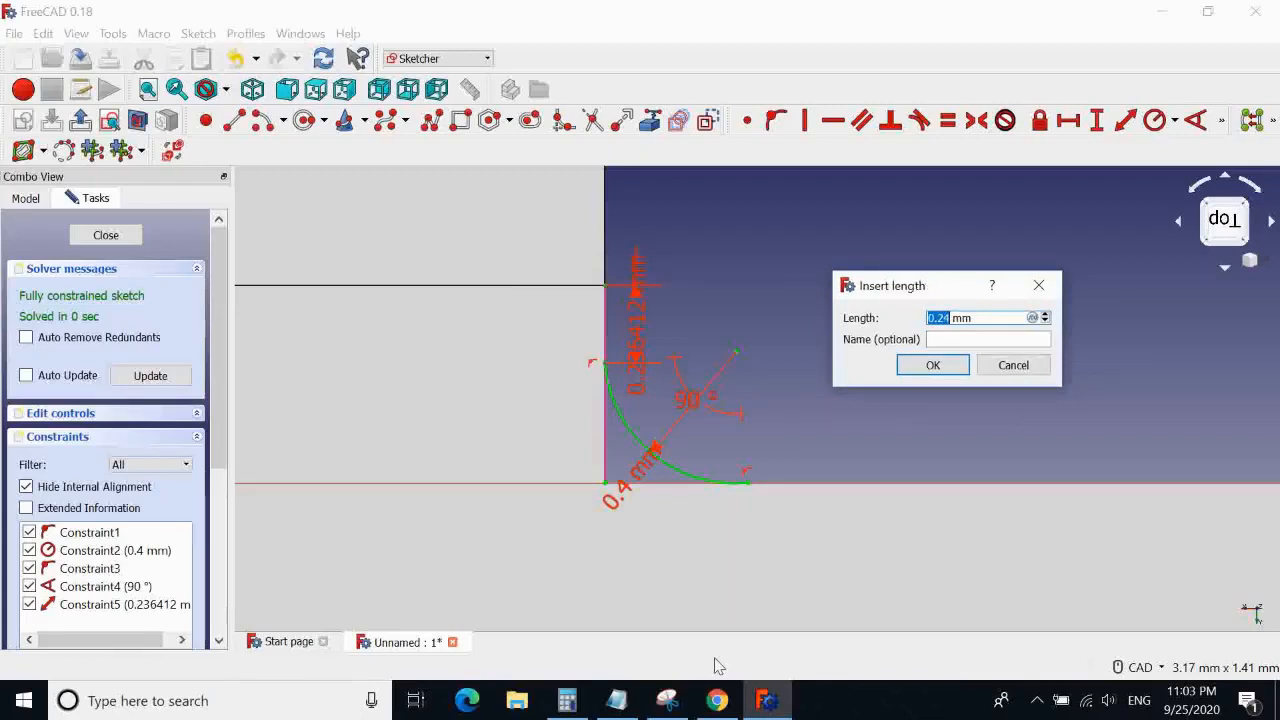
left_click(717, 700)
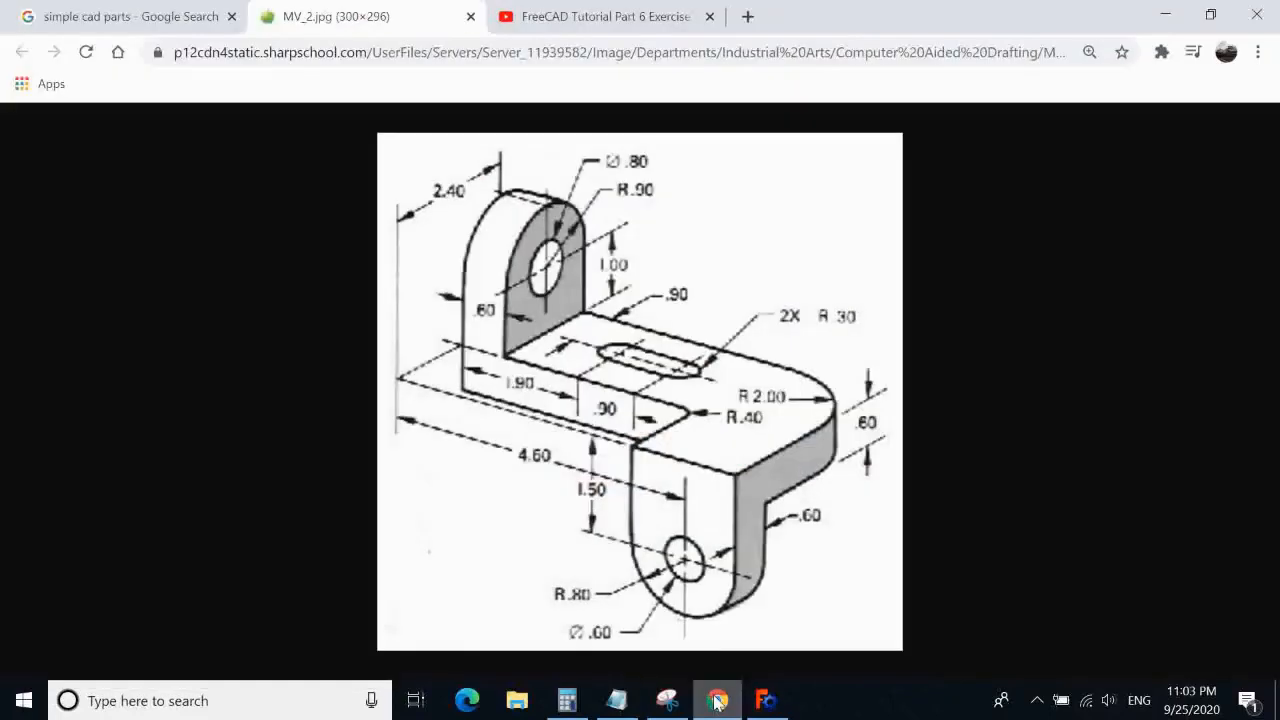
left_click(766, 700)
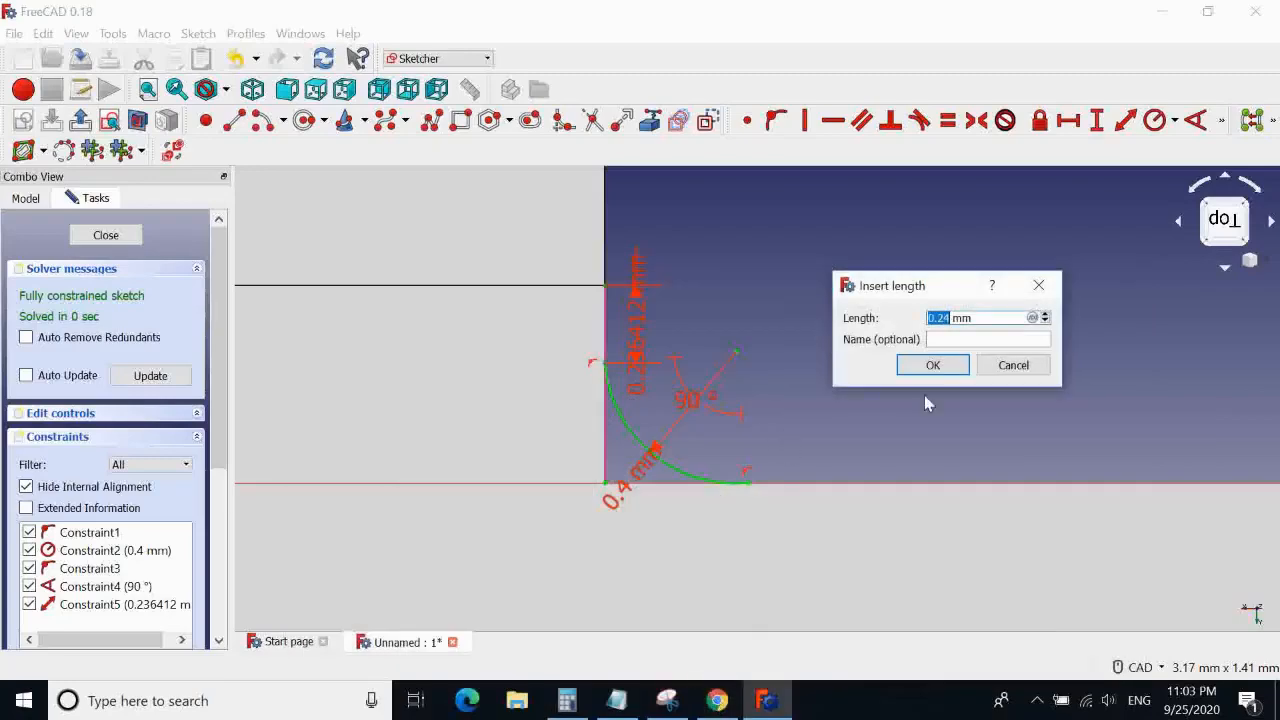
key("Escape")
Reposition the arc and constrain its lug-side endpoint at a vertical distance of 0.4 mm from the inside corner
scroll(964, 413, "down", 2)
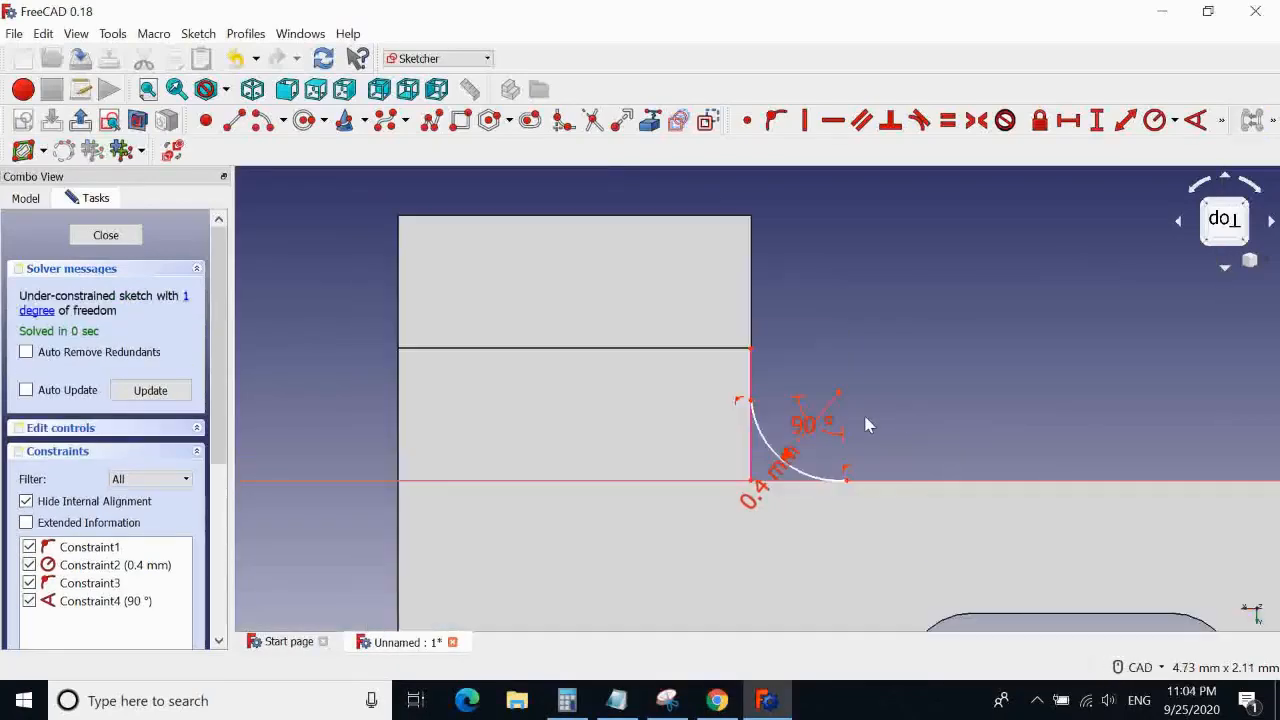
scroll(866, 425, "up", 2)
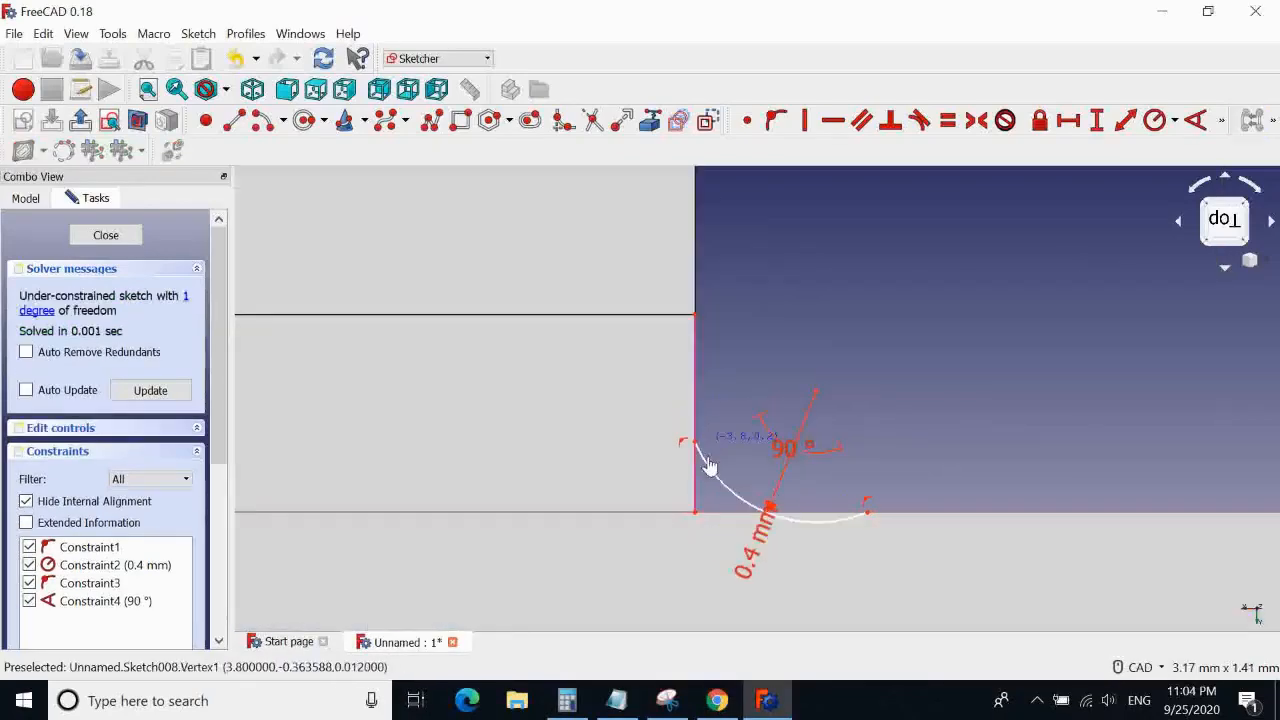
left_click_drag(708, 466, 708, 420)
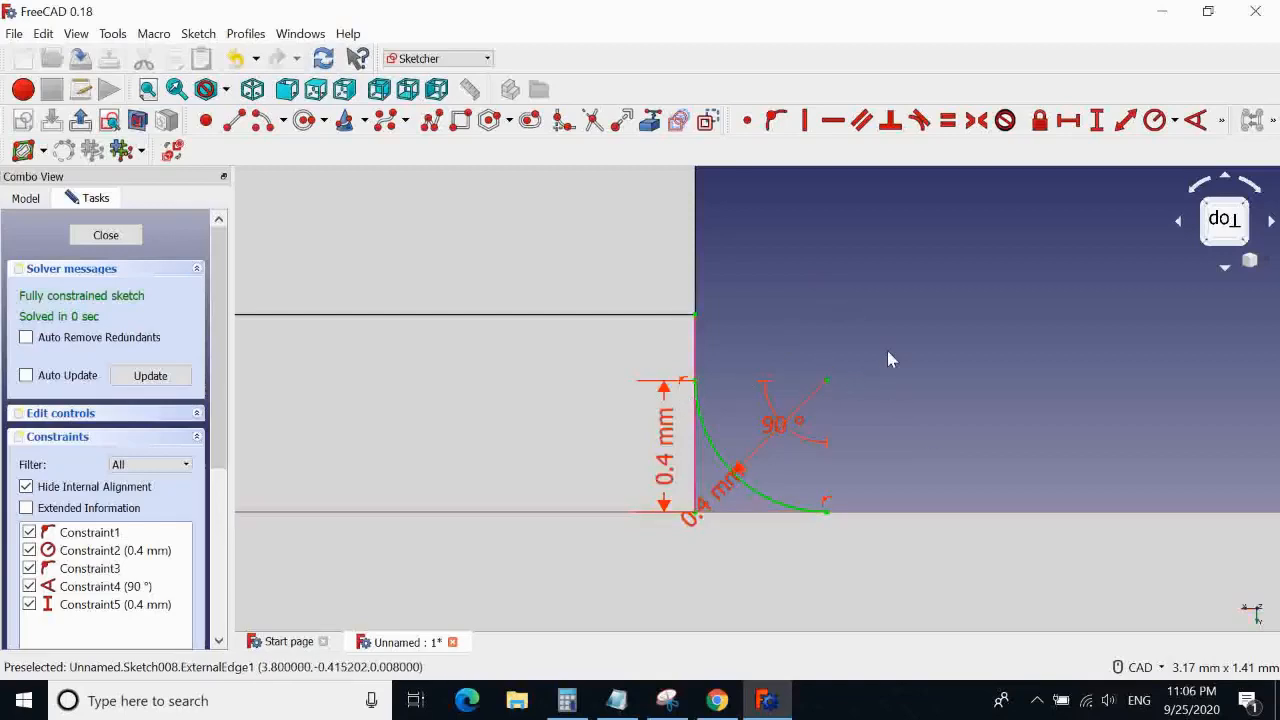
Draw a near-vertical line beside the lug edge and a horizontal line just above the axis, each about 0.4 mm long, at the inside corner
middle_click_drag(943, 457, 871, 351)
scroll(865, 348, "up", 4)
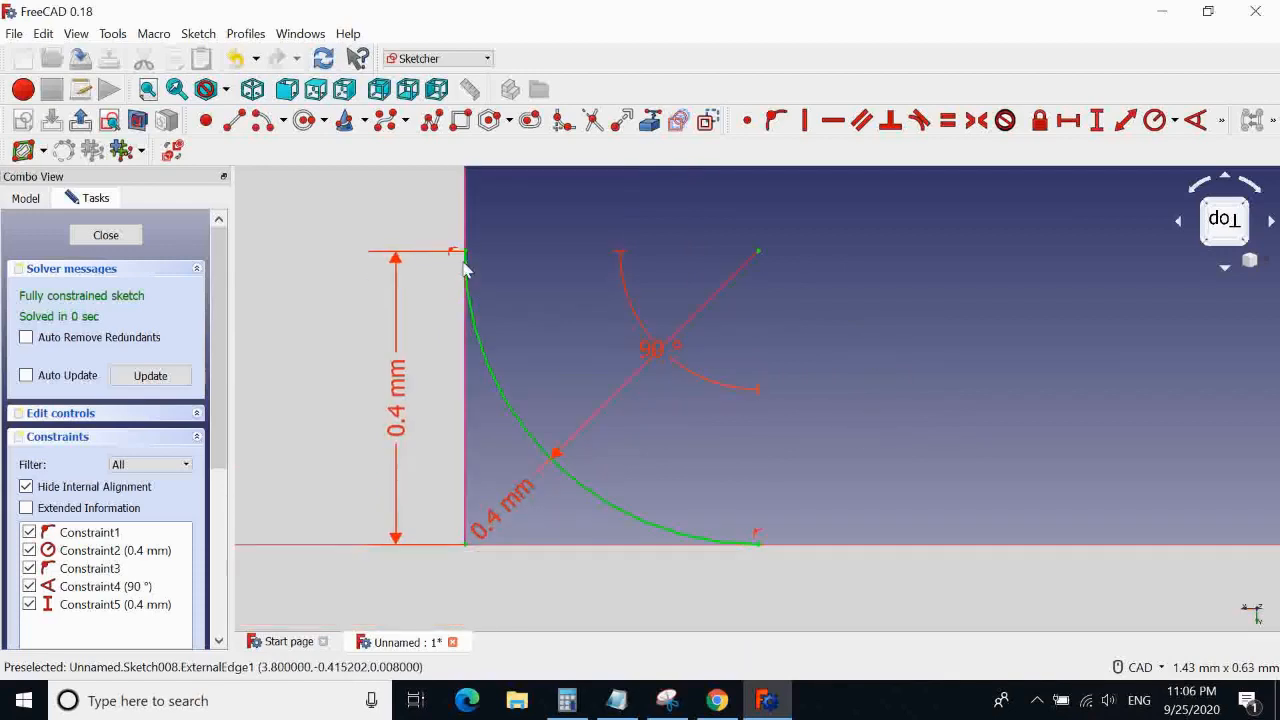
left_click(233, 120)
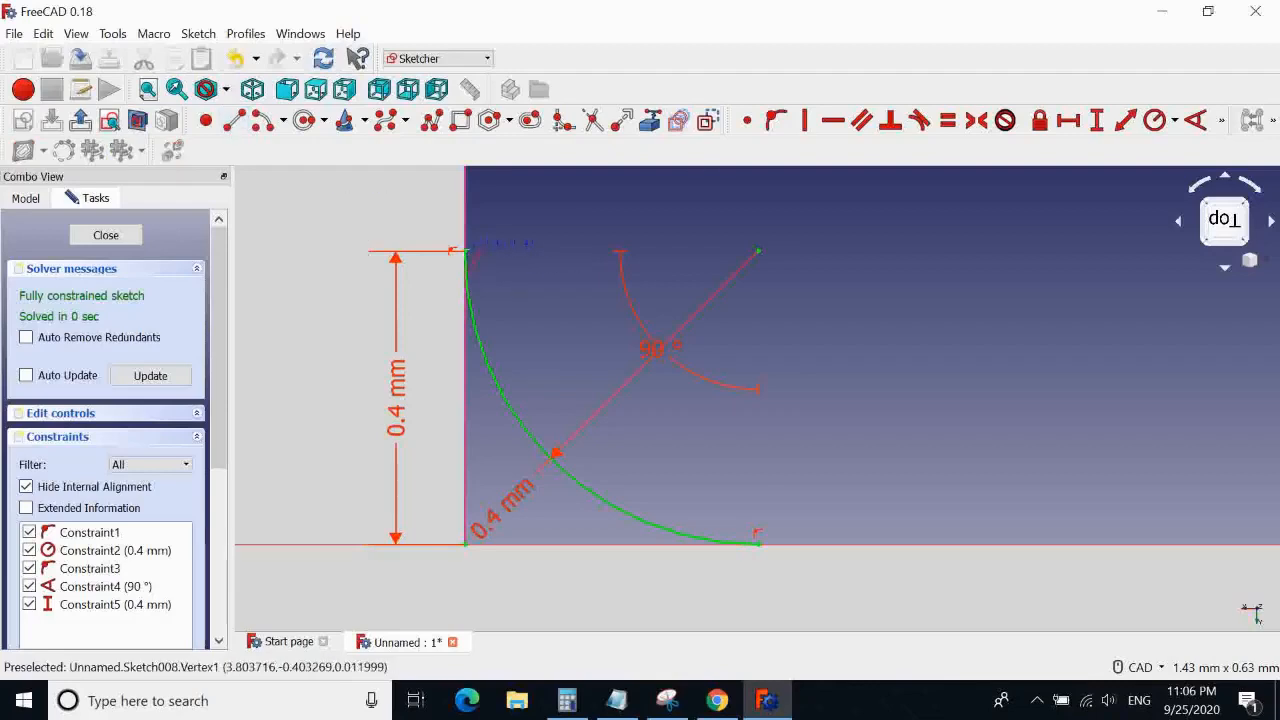
left_click(493, 253)
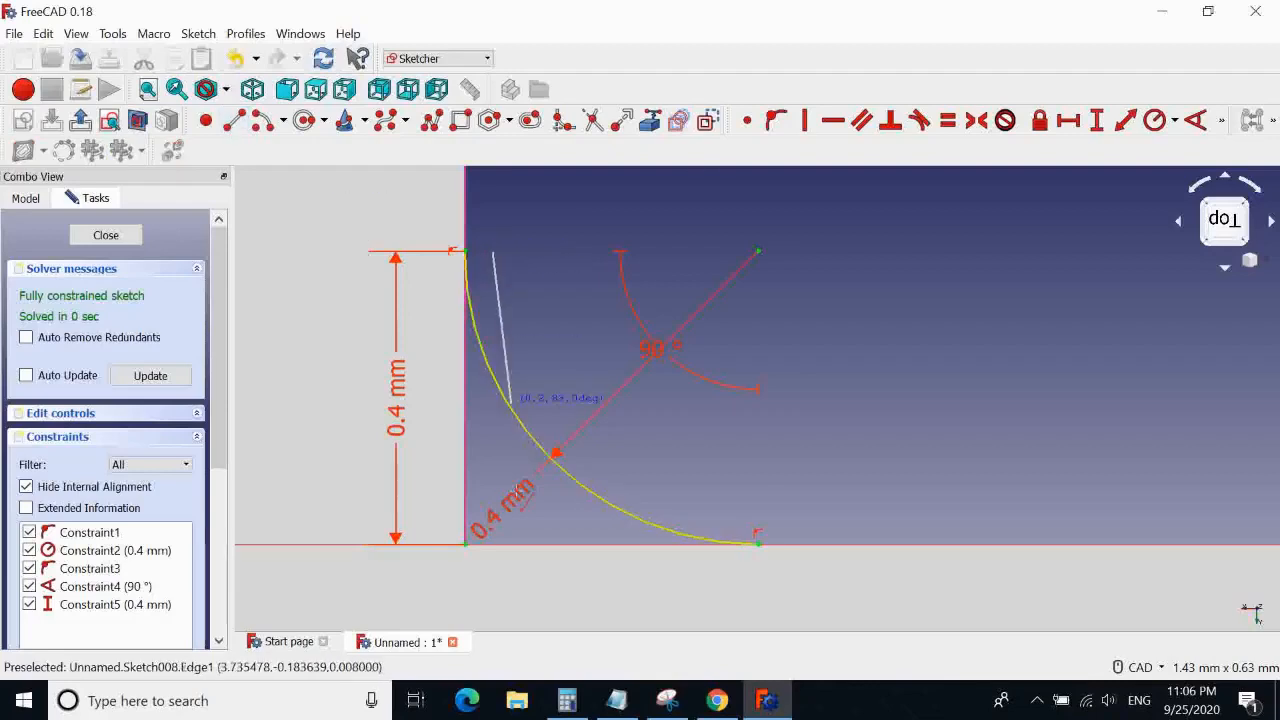
left_click(498, 526)
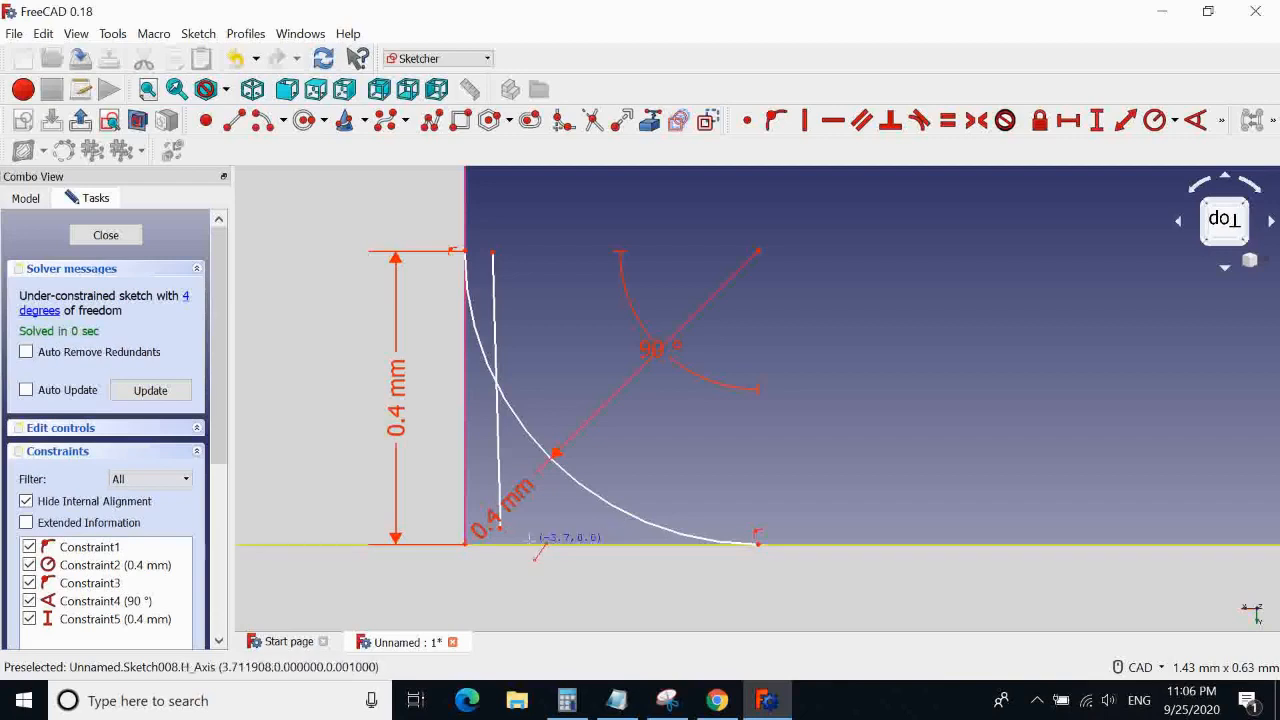
left_click(509, 534)
left_click(778, 535)
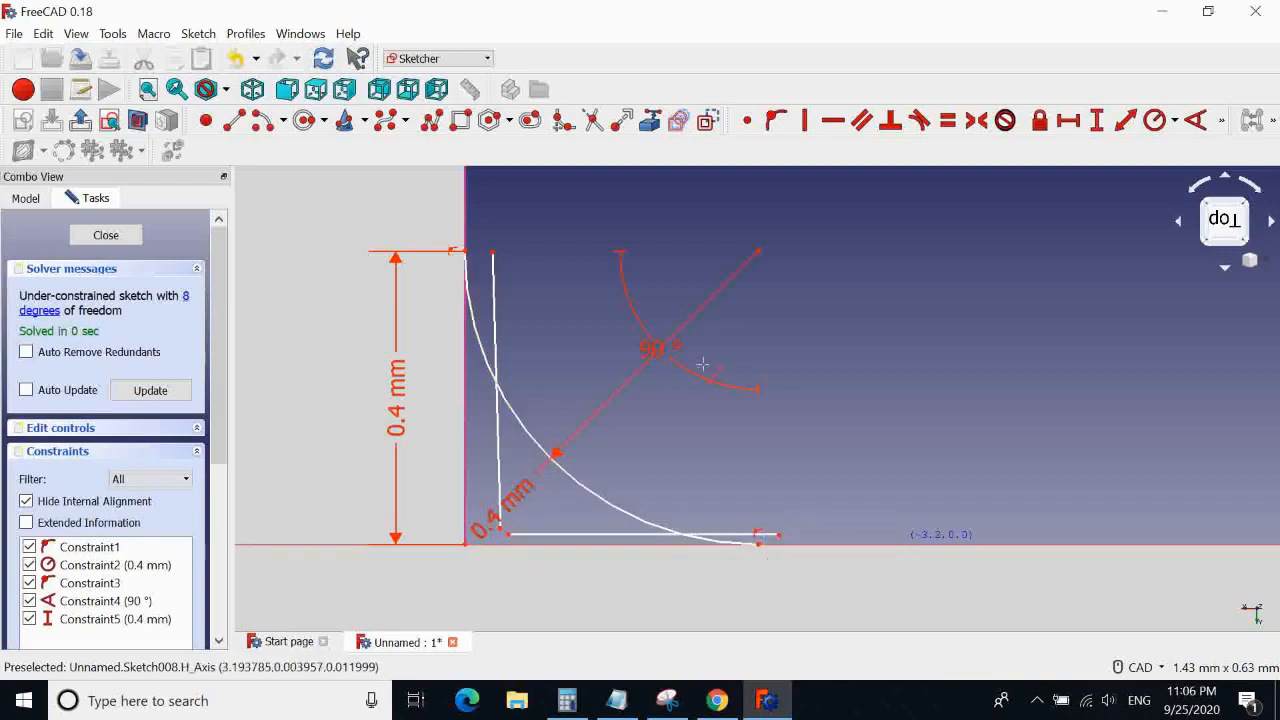
Make the near-vertical line's upper endpoint coincident with the arc's endpoint on the lug edge
left_click(747, 121)
left_click(492, 252)
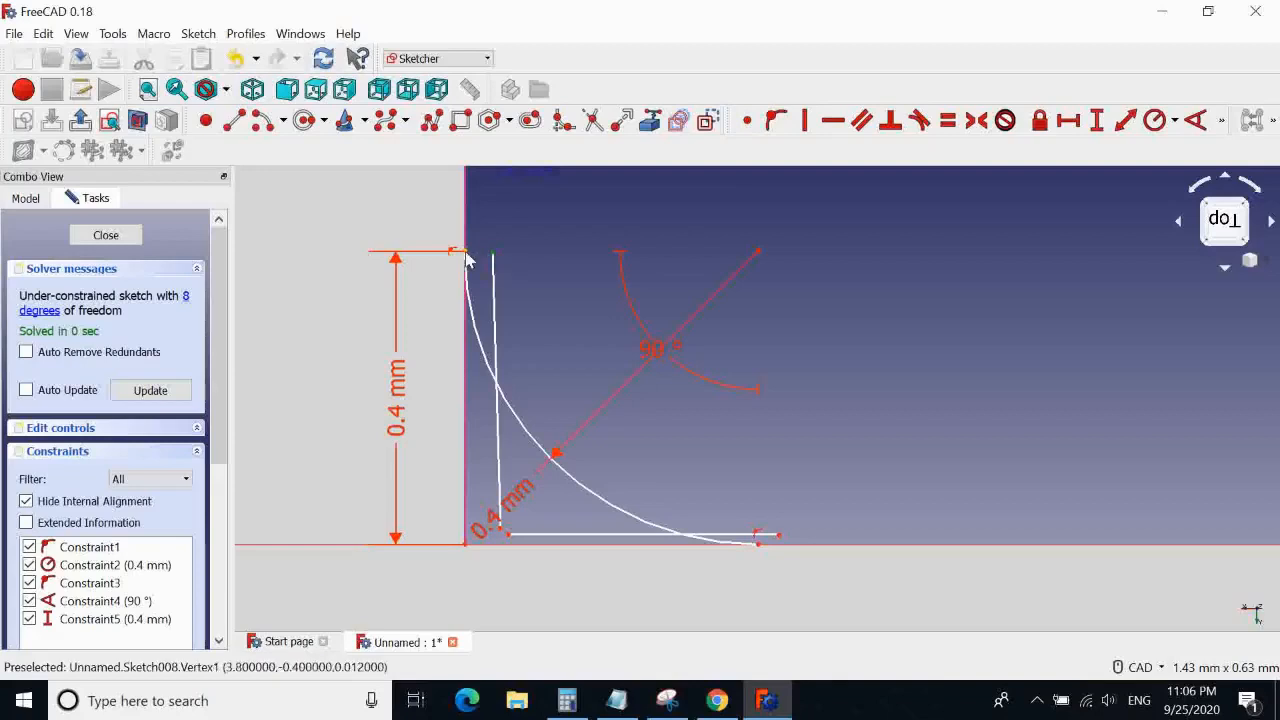
left_click(466, 251)
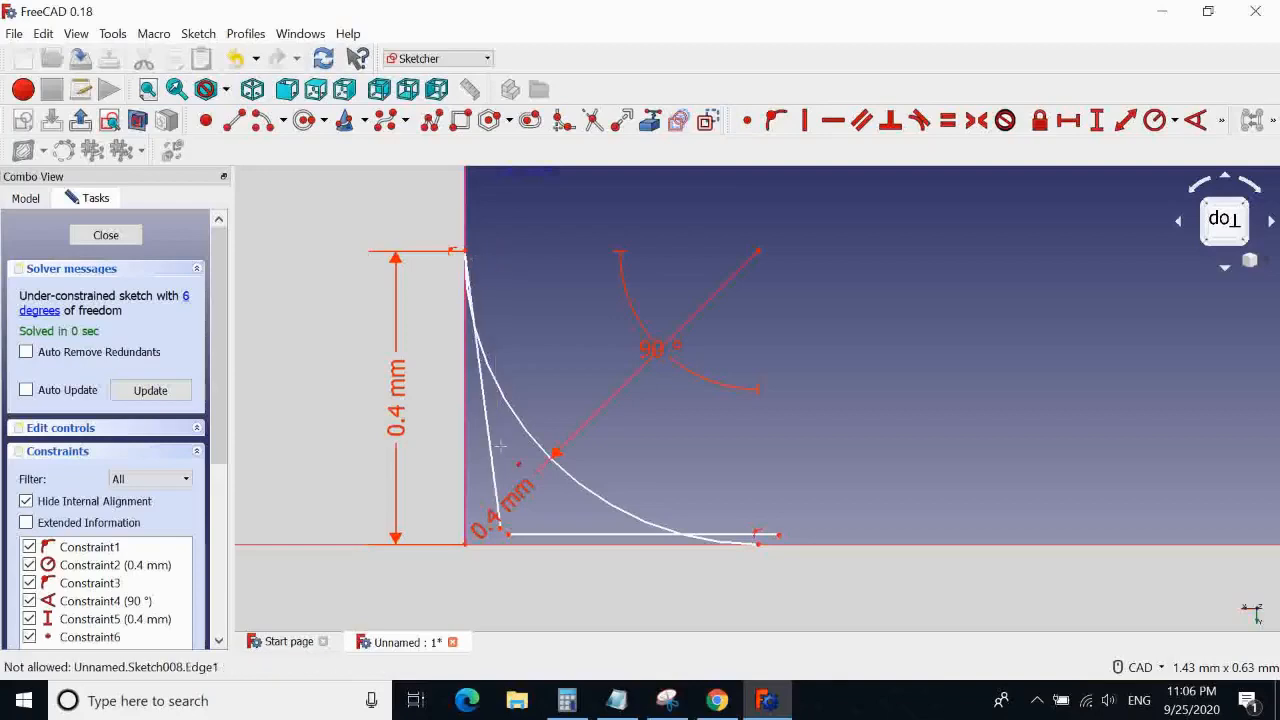
left_click(500, 528)
left_click(466, 545)
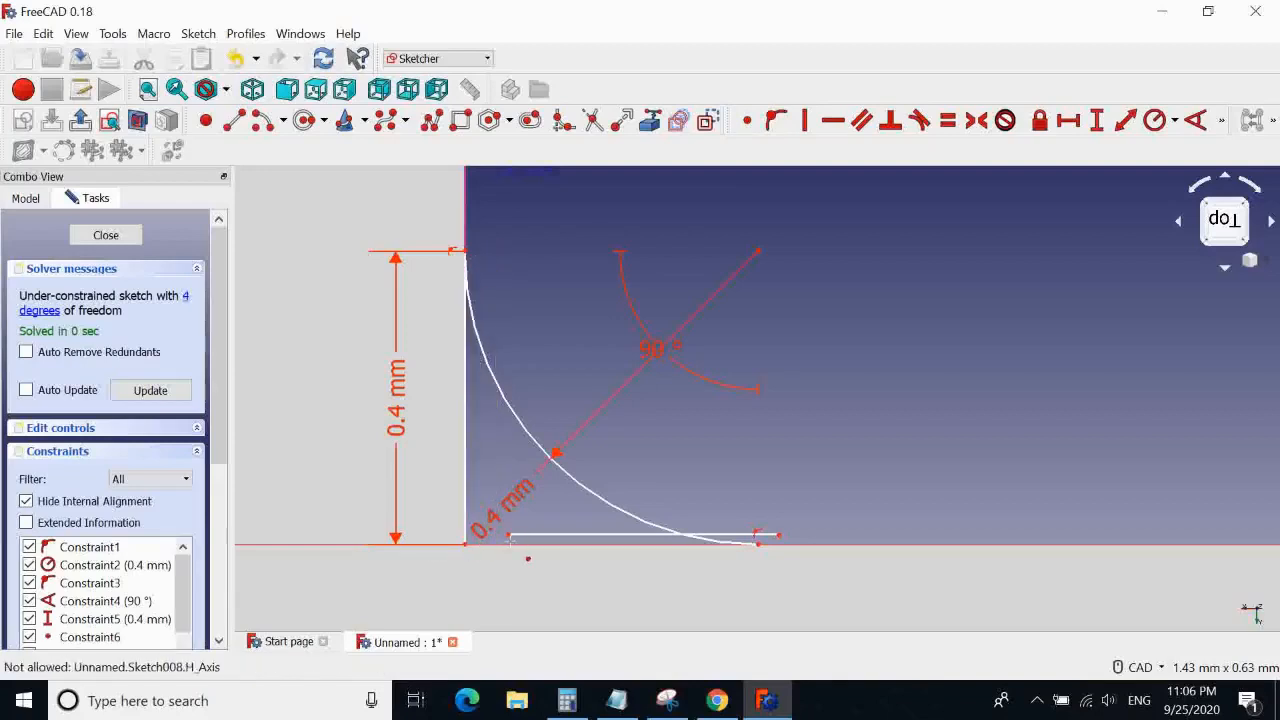
key("ctrl+z")
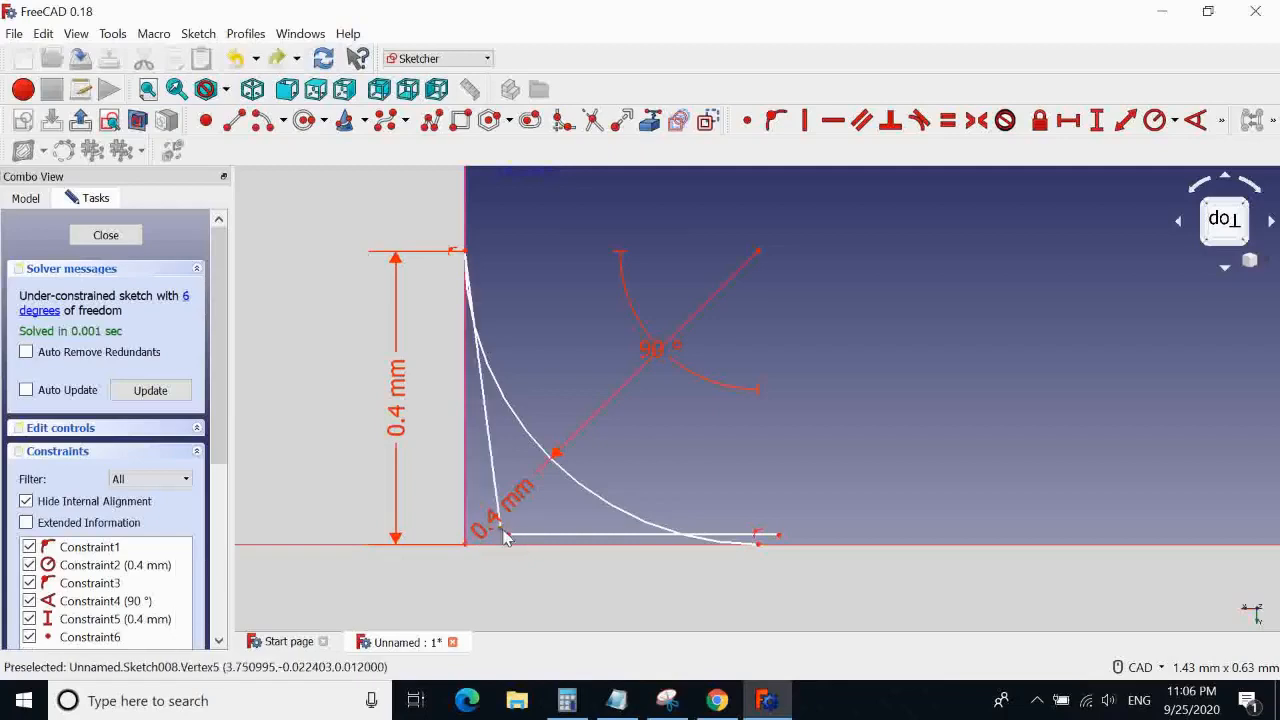
Join the two lines' adjoining endpoints at the inside corner and make the horizontal line's far endpoint coincident with the arc's free endpoint
left_click(501, 531)
left_click(500, 528)
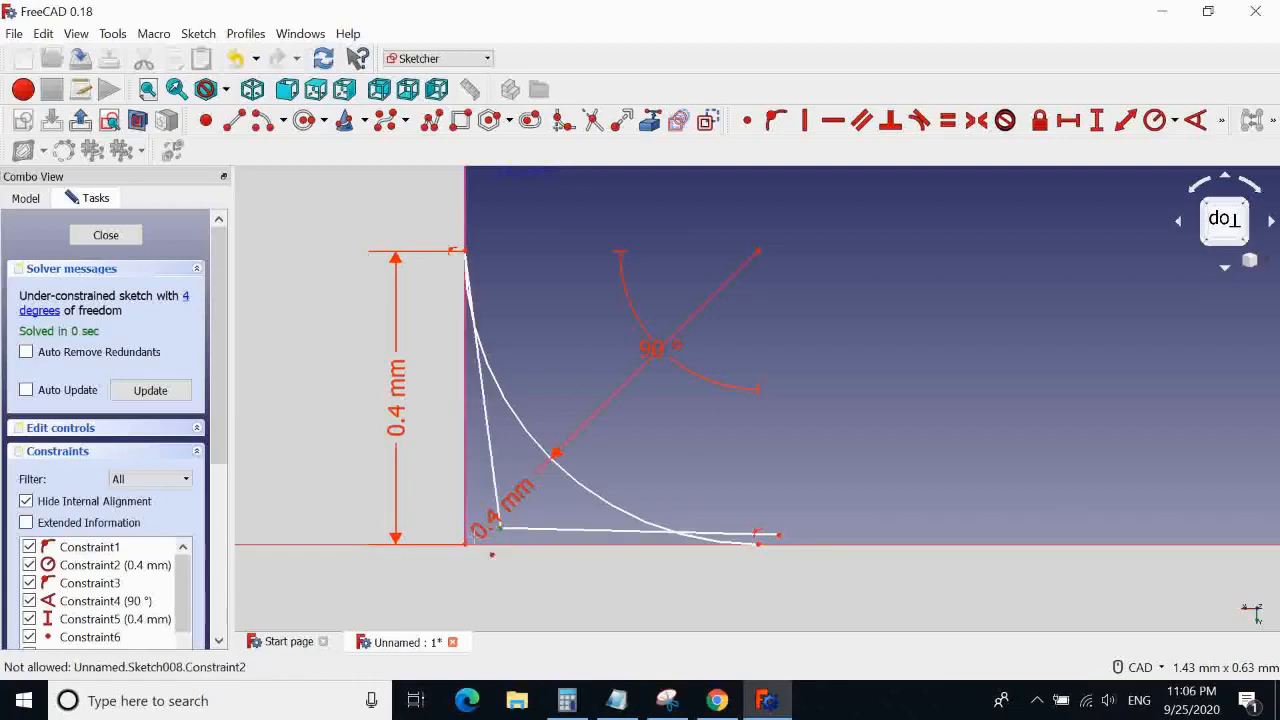
left_click(466, 545)
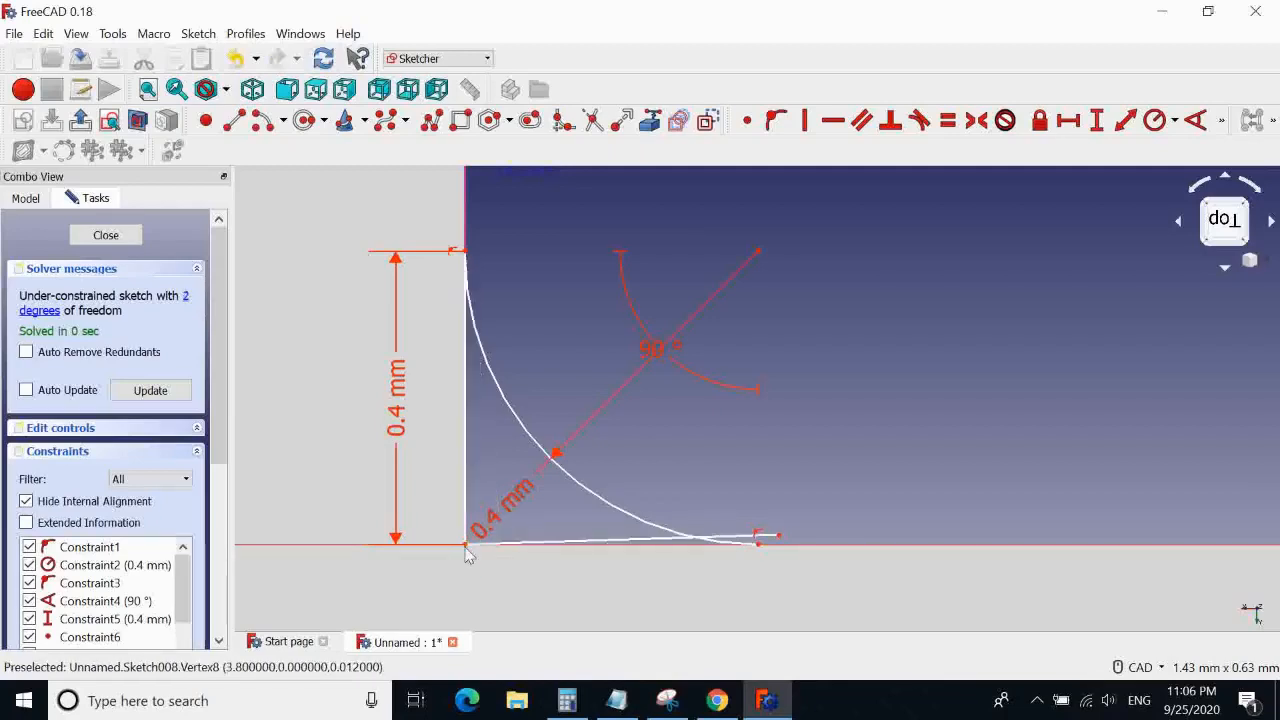
left_click(762, 553)
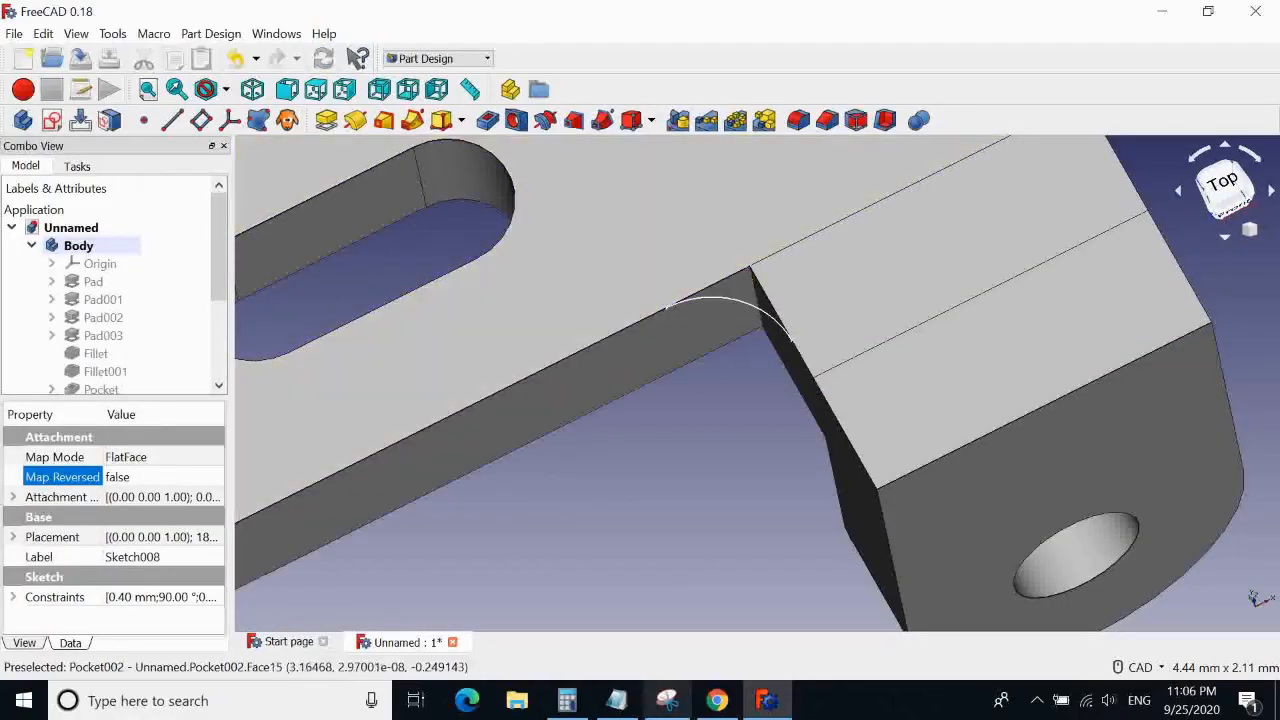
Check the plate thickness in the reference drawing in Chrome and try to pad the corner profile 0.6 mm in FreeCAD
left_click(717, 700)
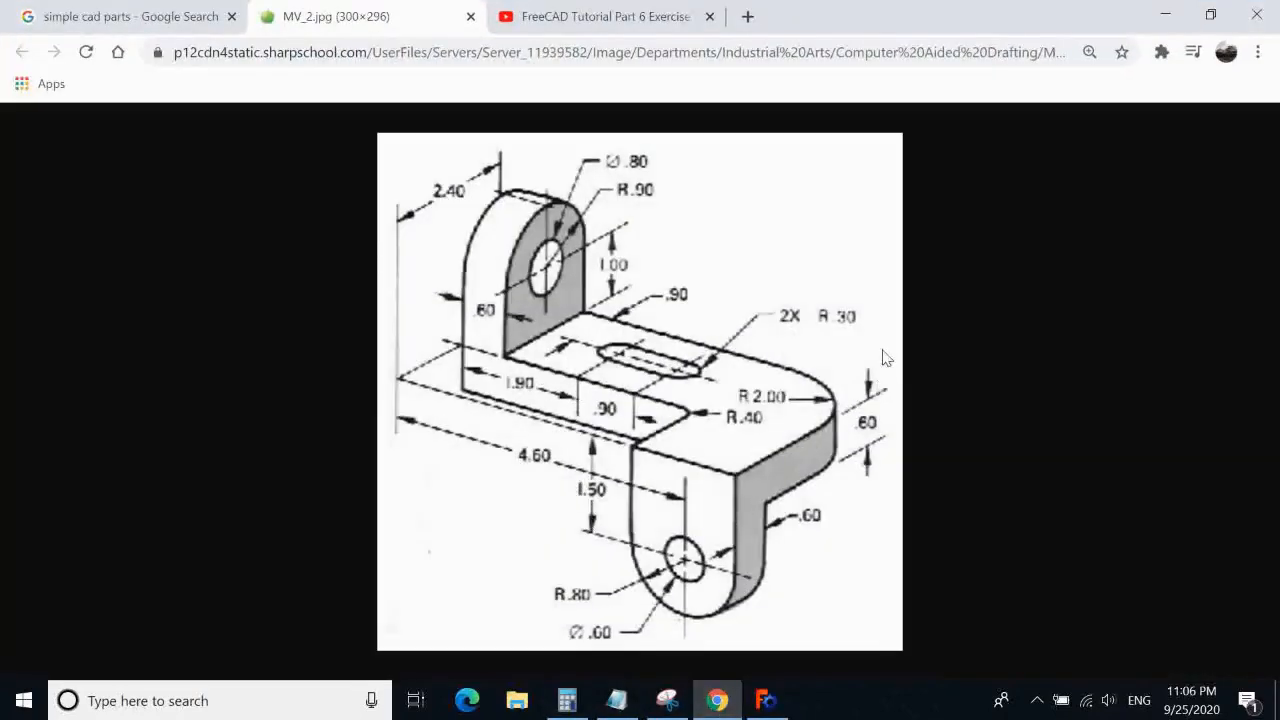
left_click(1165, 15)
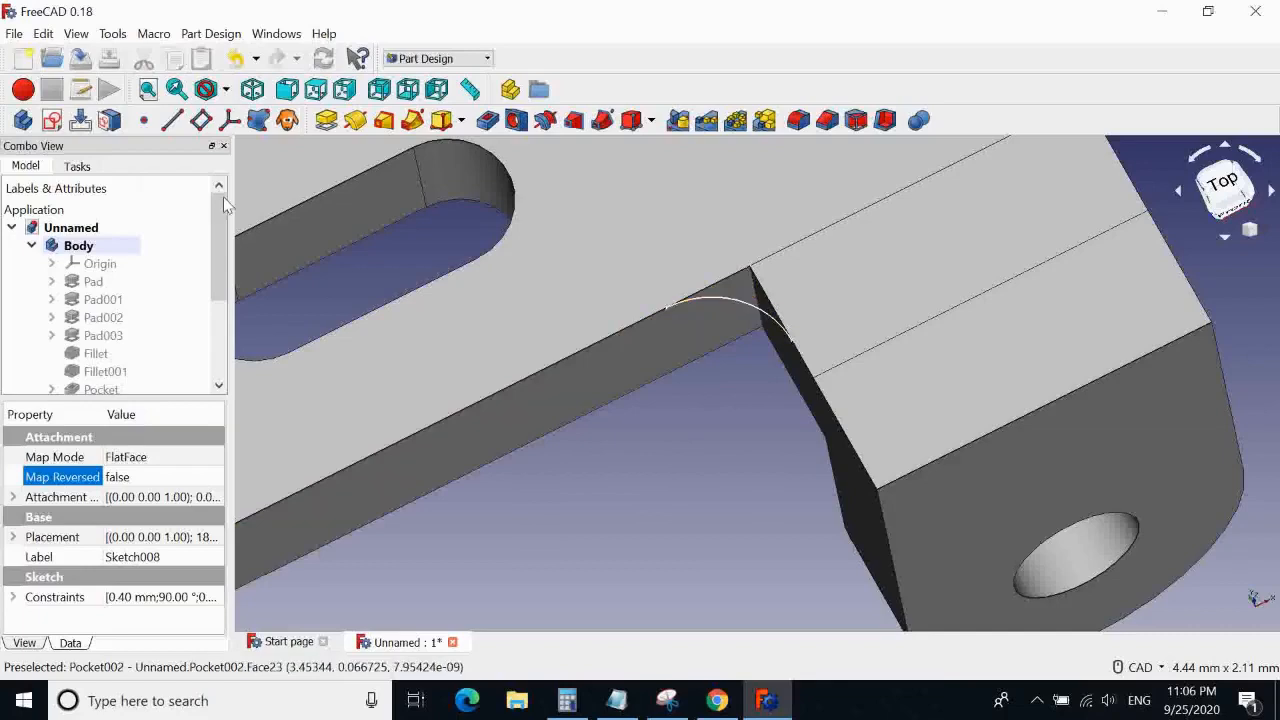
left_click(327, 120)
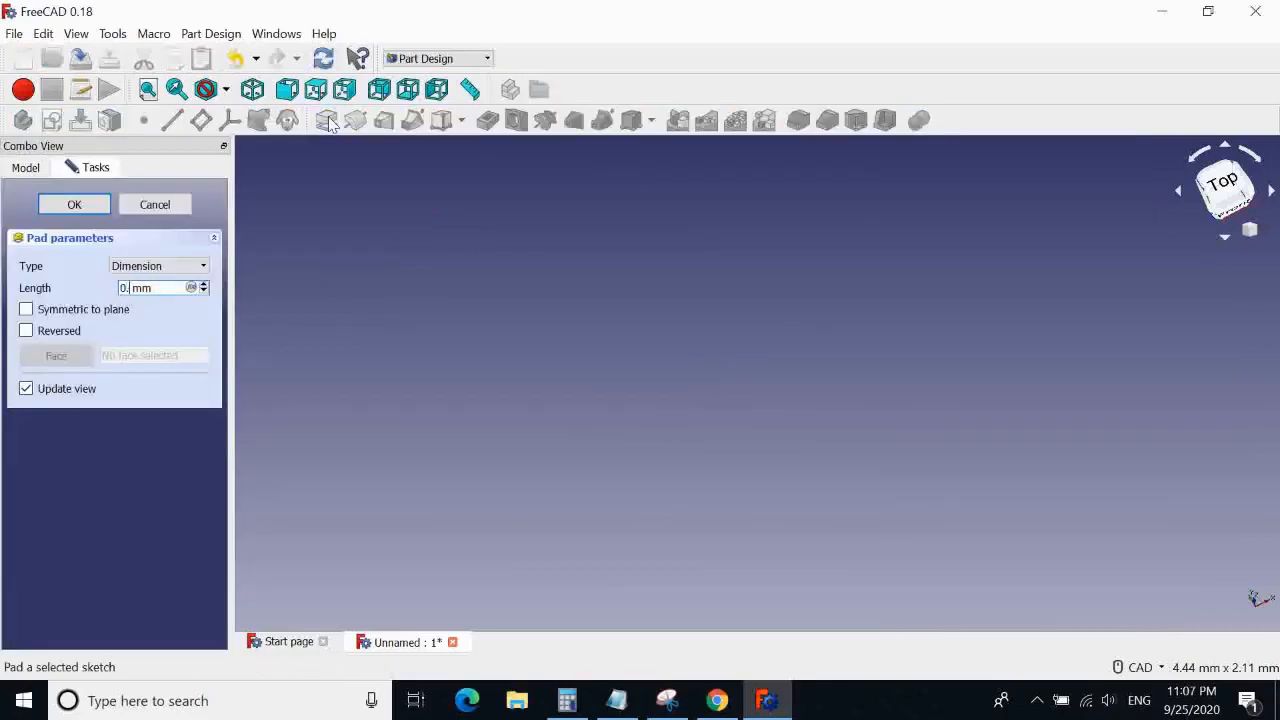
type("0.6")
left_click(75, 205)
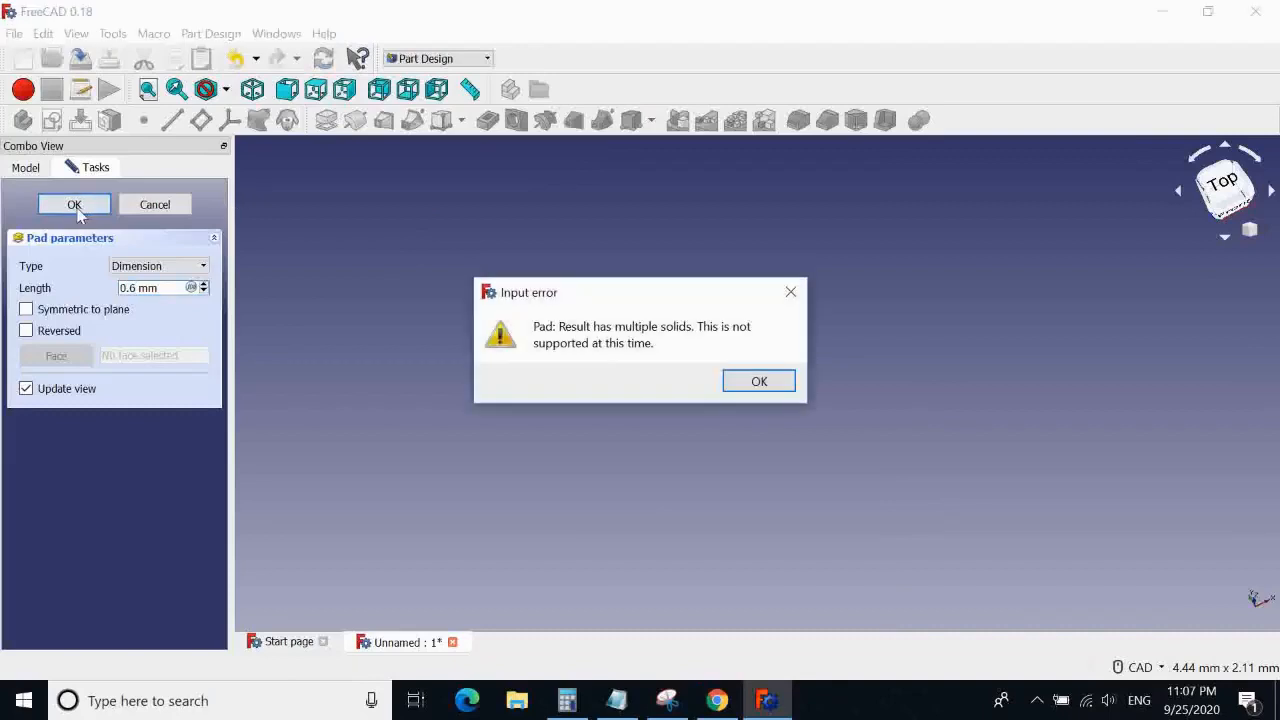
left_click(758, 382)
left_click(158, 208)
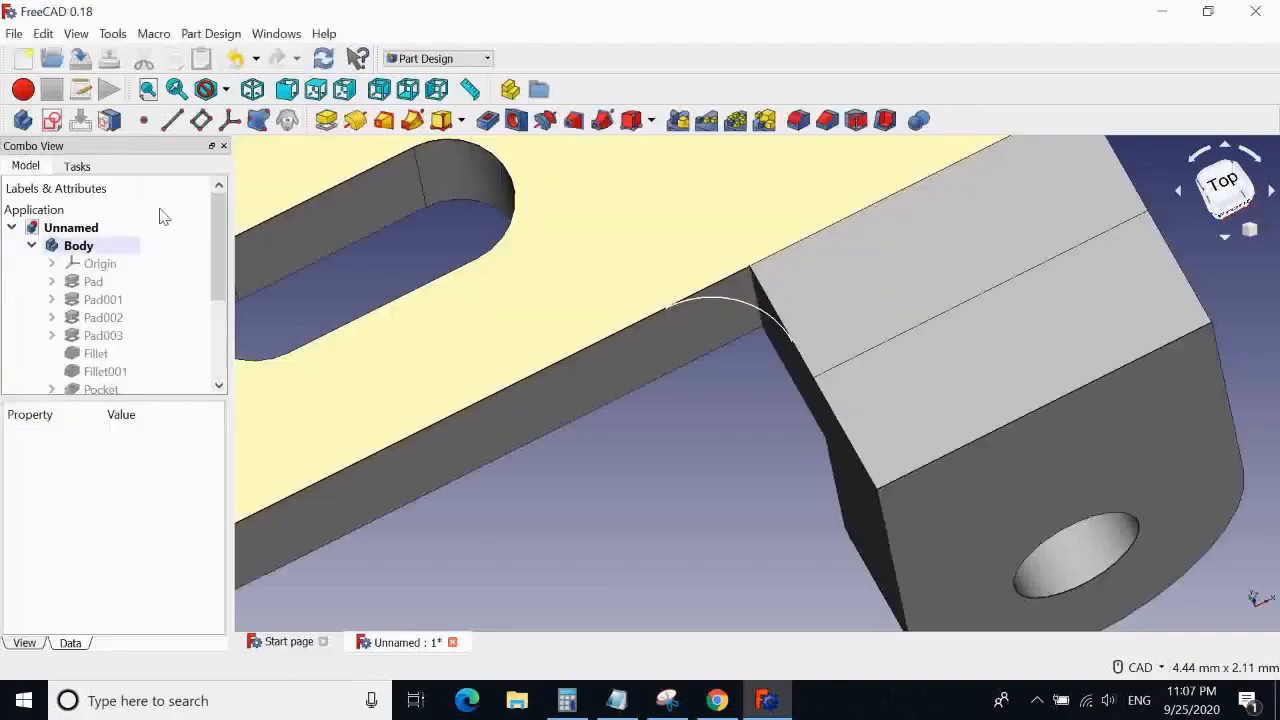
Reopen the corner profile sketch to check its geometry and constraints, and close it
scroll(104, 300, "down", 3)
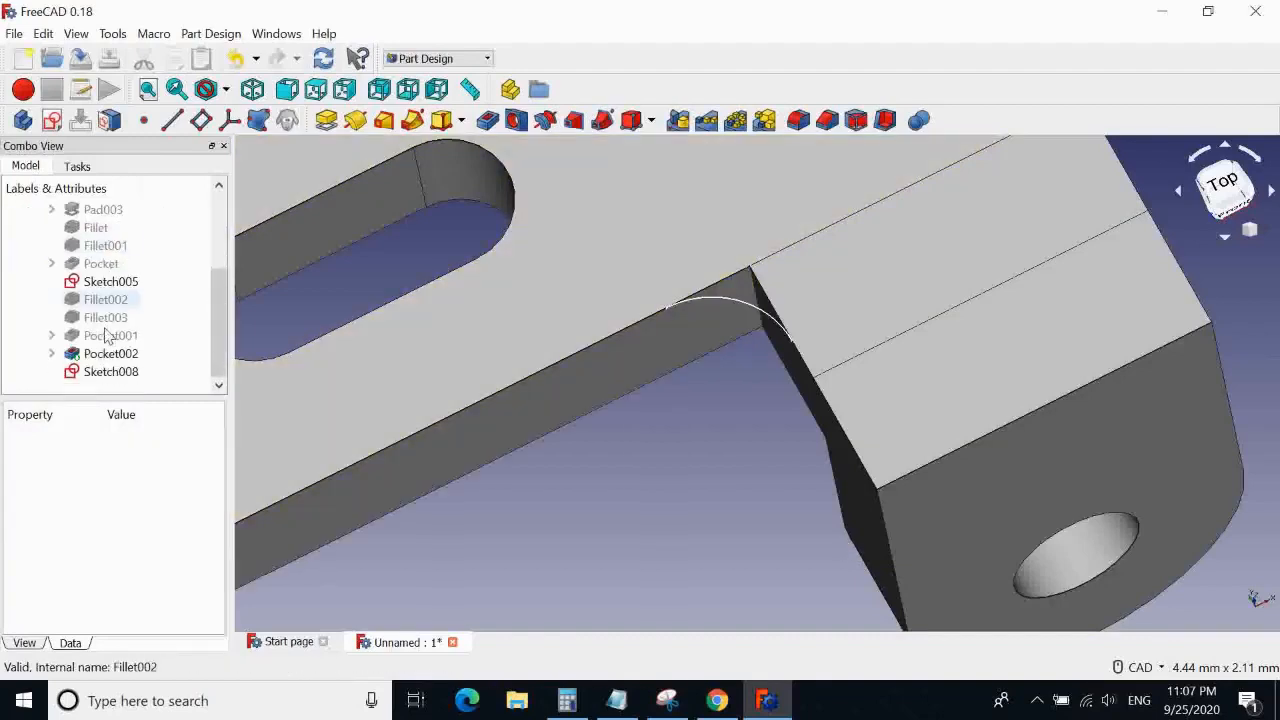
left_click(97, 372)
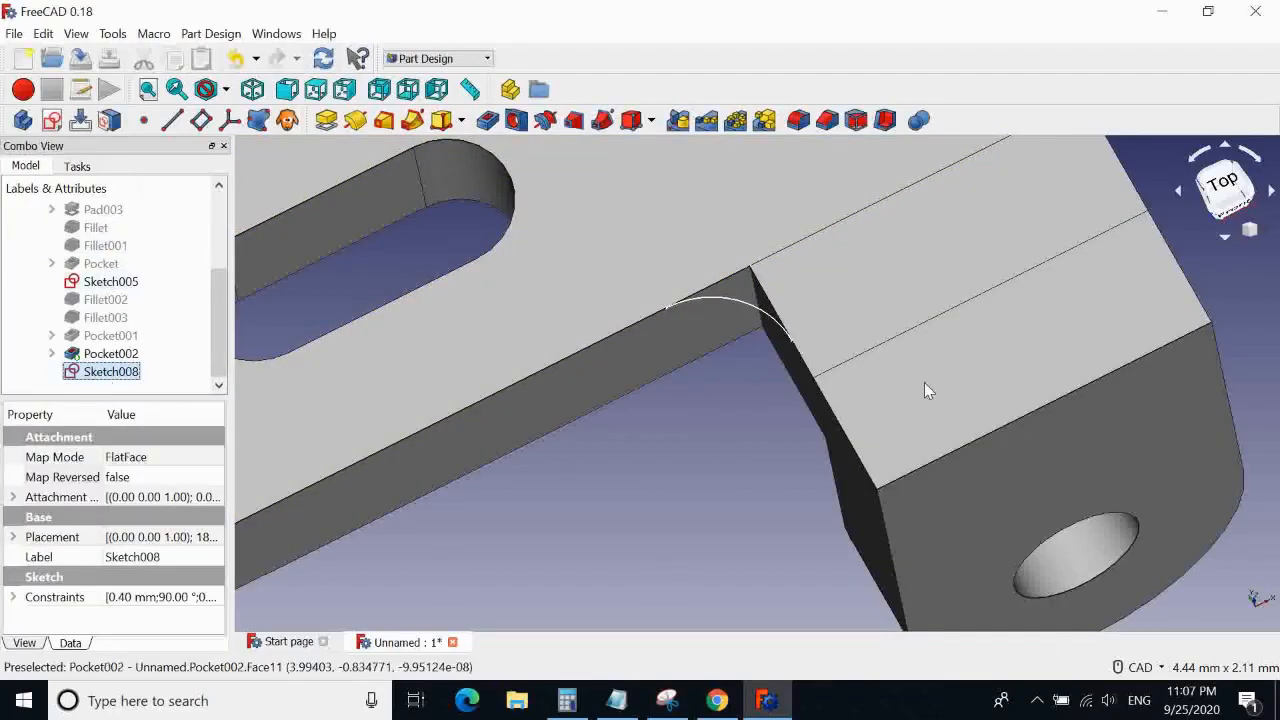
left_click(742, 302)
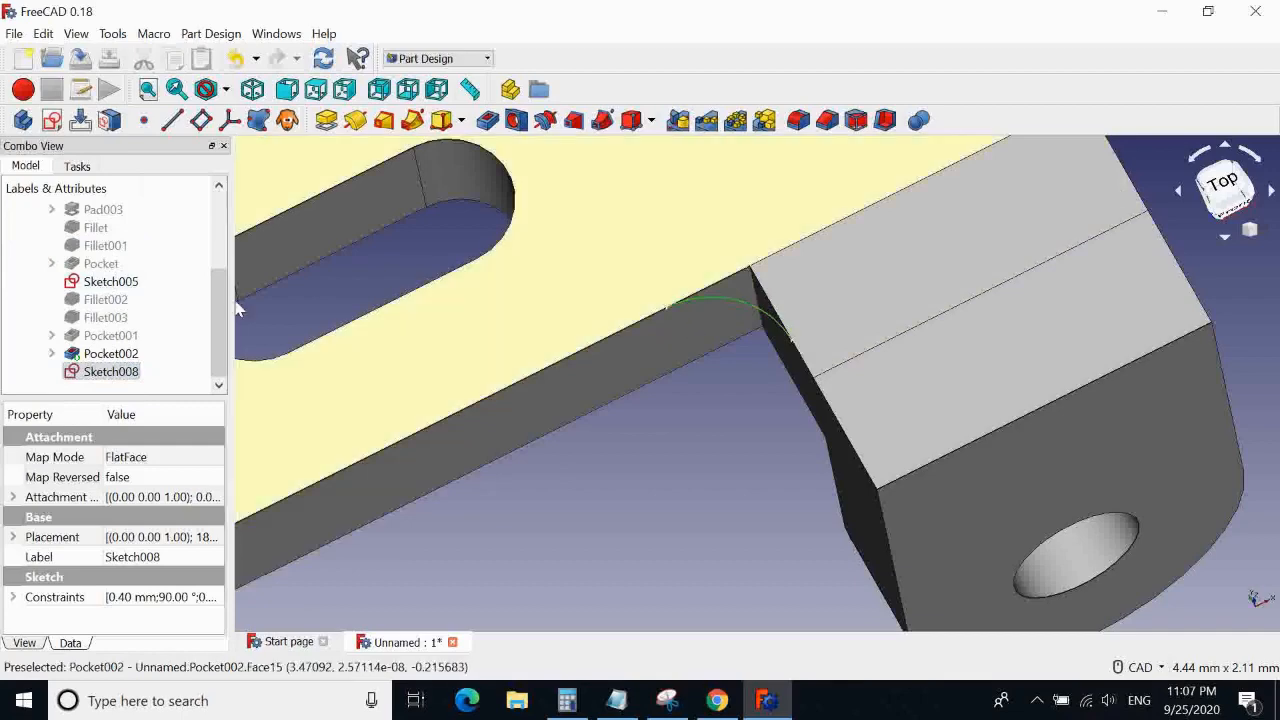
double_click(95, 376)
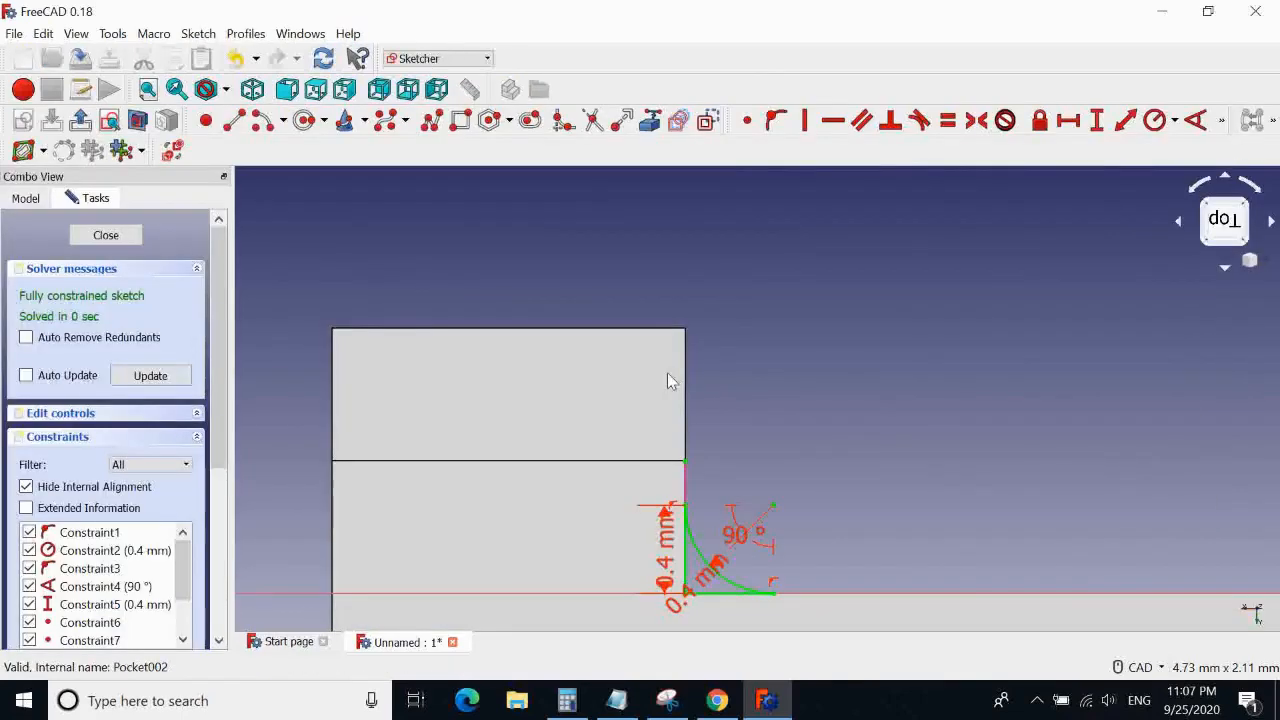
left_click(124, 242)
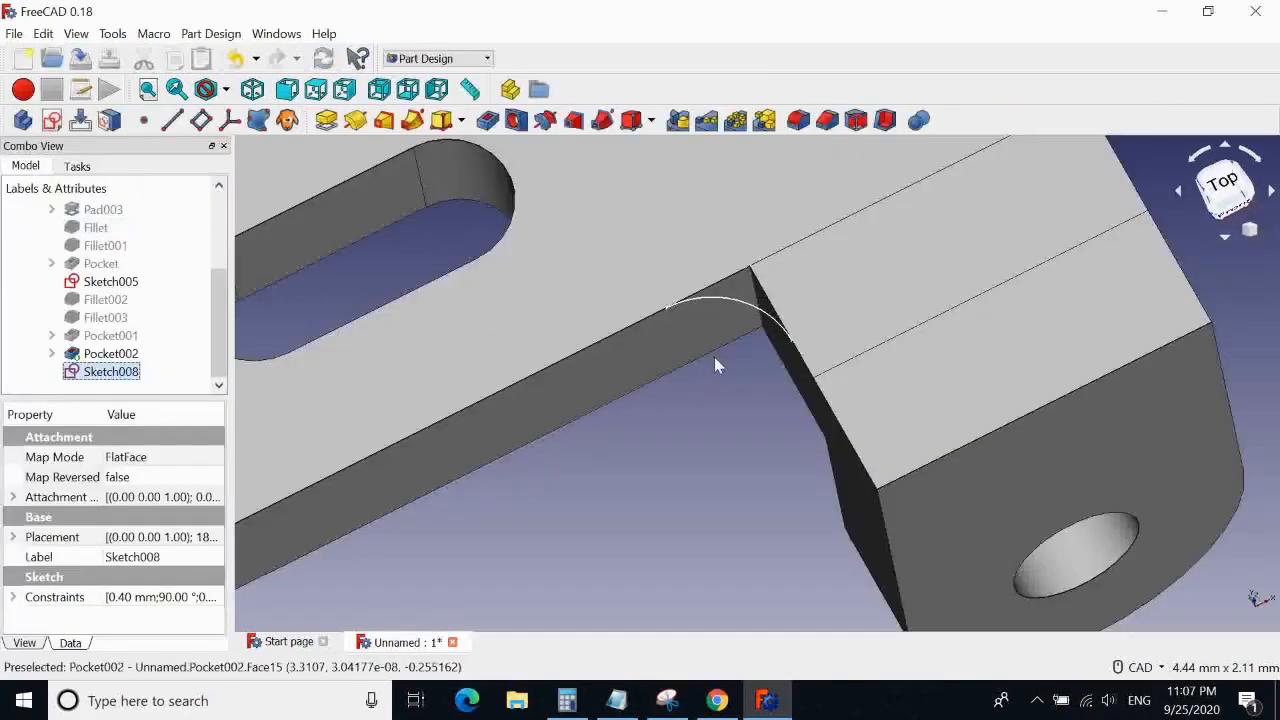
Try padding the corner profile with the To last, To first and Up to face types, using the plate's side face as the limit
left_click(326, 120)
type("0.6")
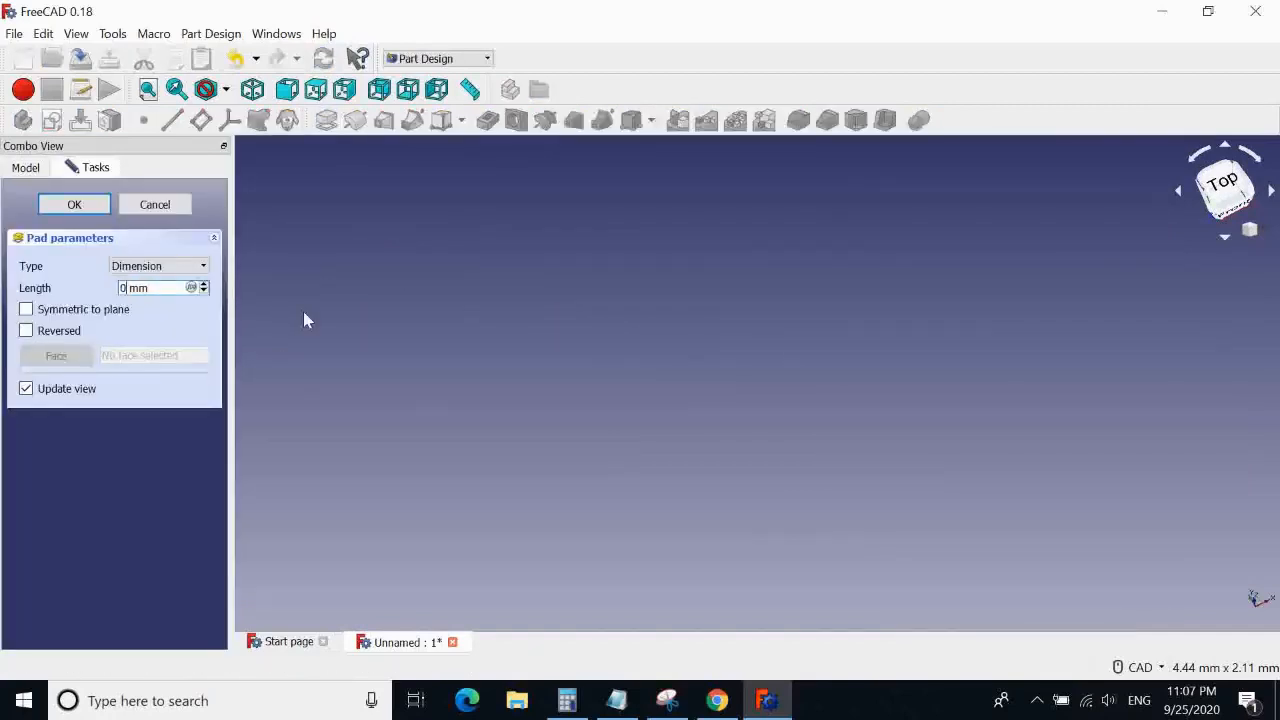
left_click(143, 268)
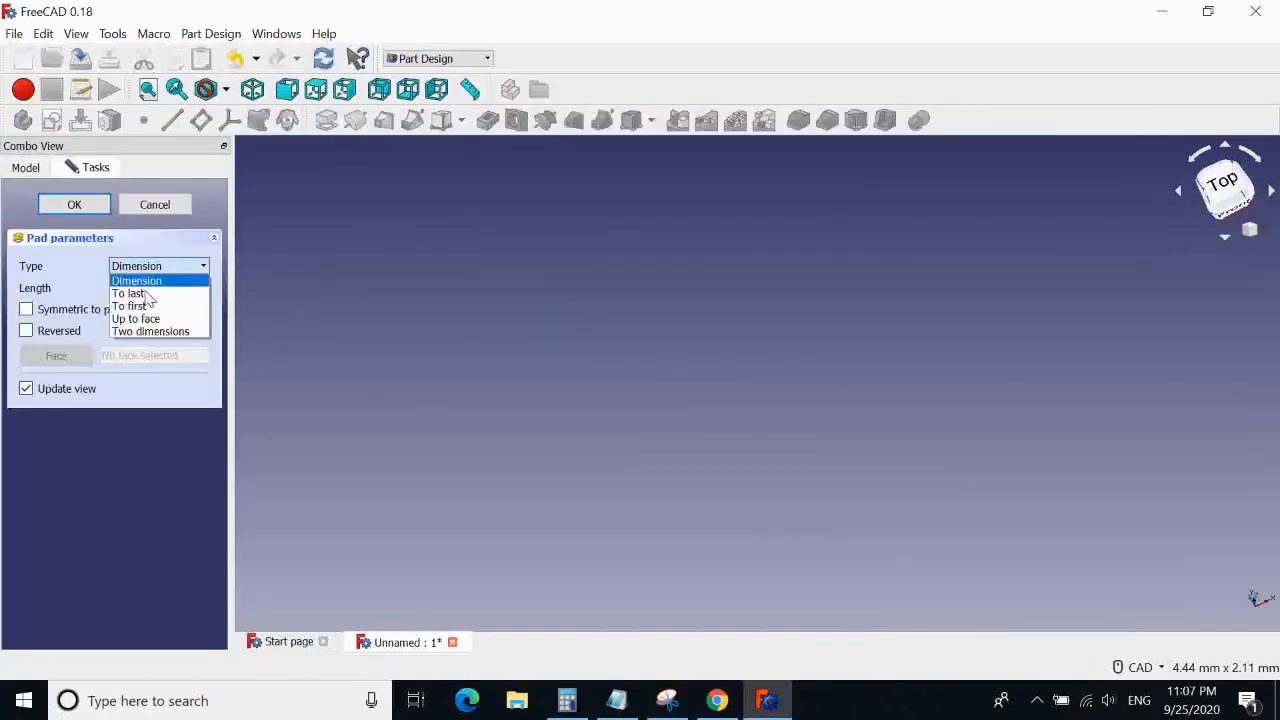
left_click(128, 293)
left_click(140, 266)
left_click(145, 306)
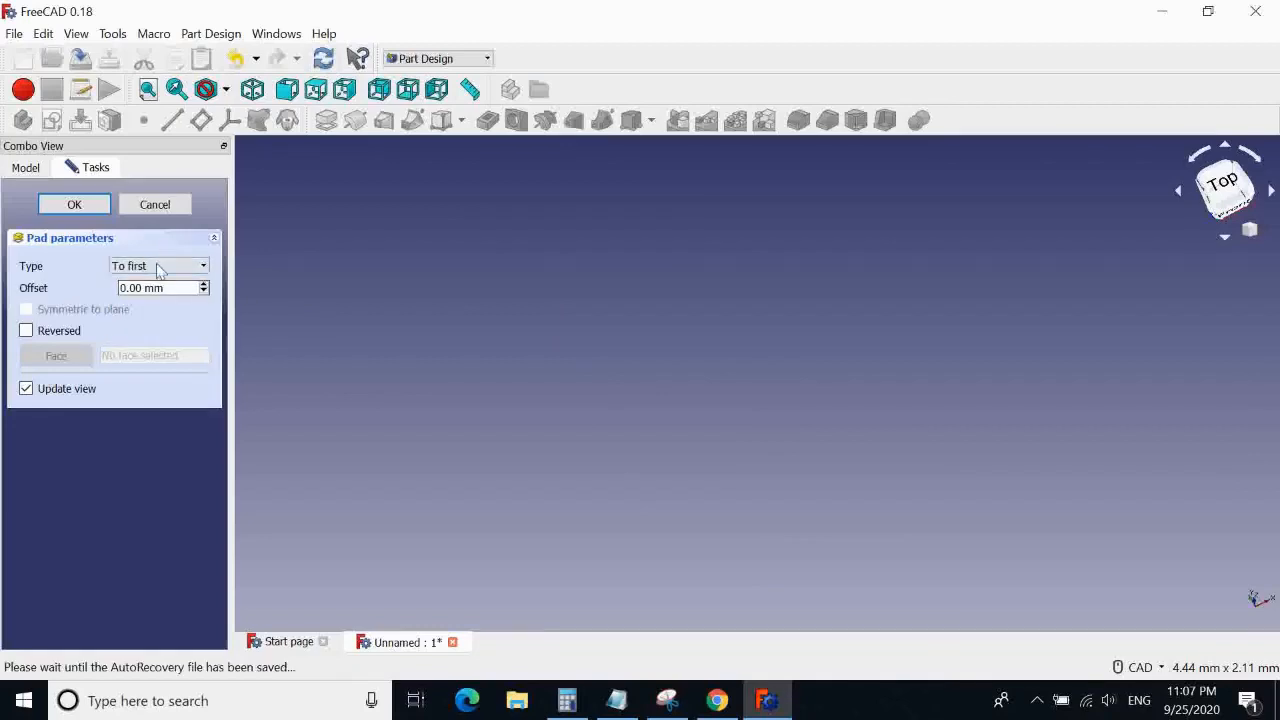
left_click(157, 266)
left_click(140, 318)
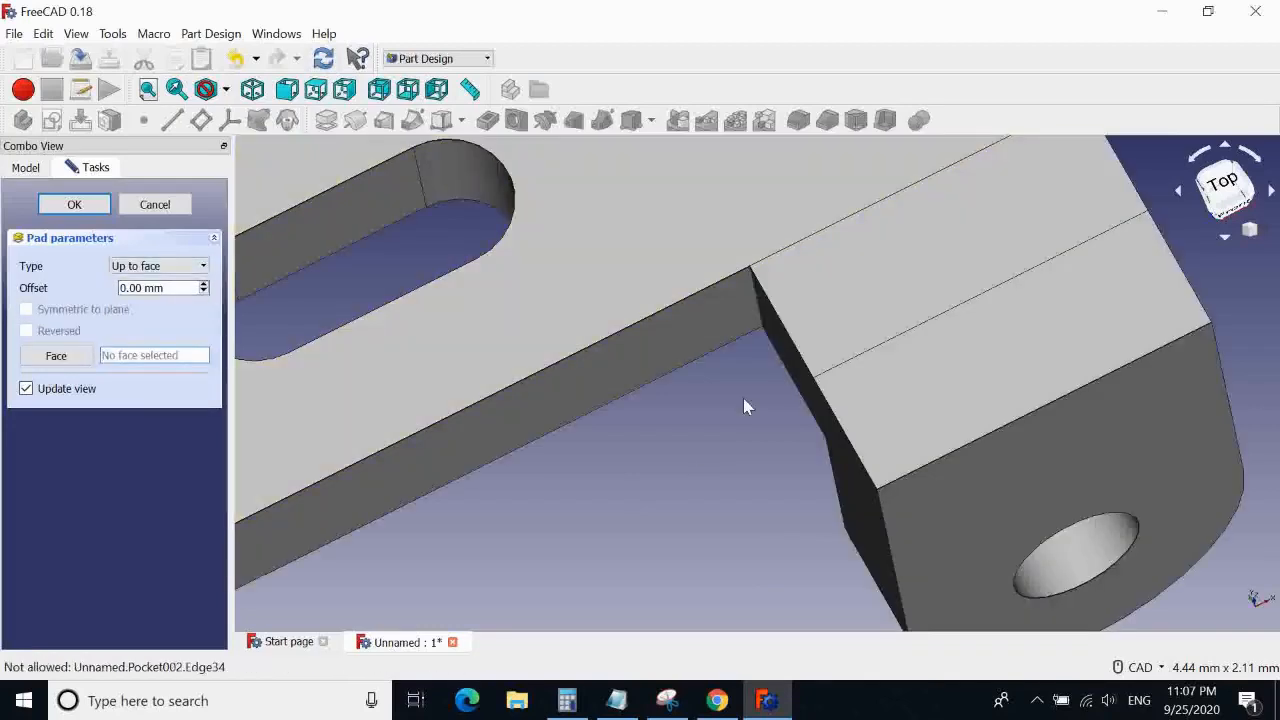
left_click(128, 289)
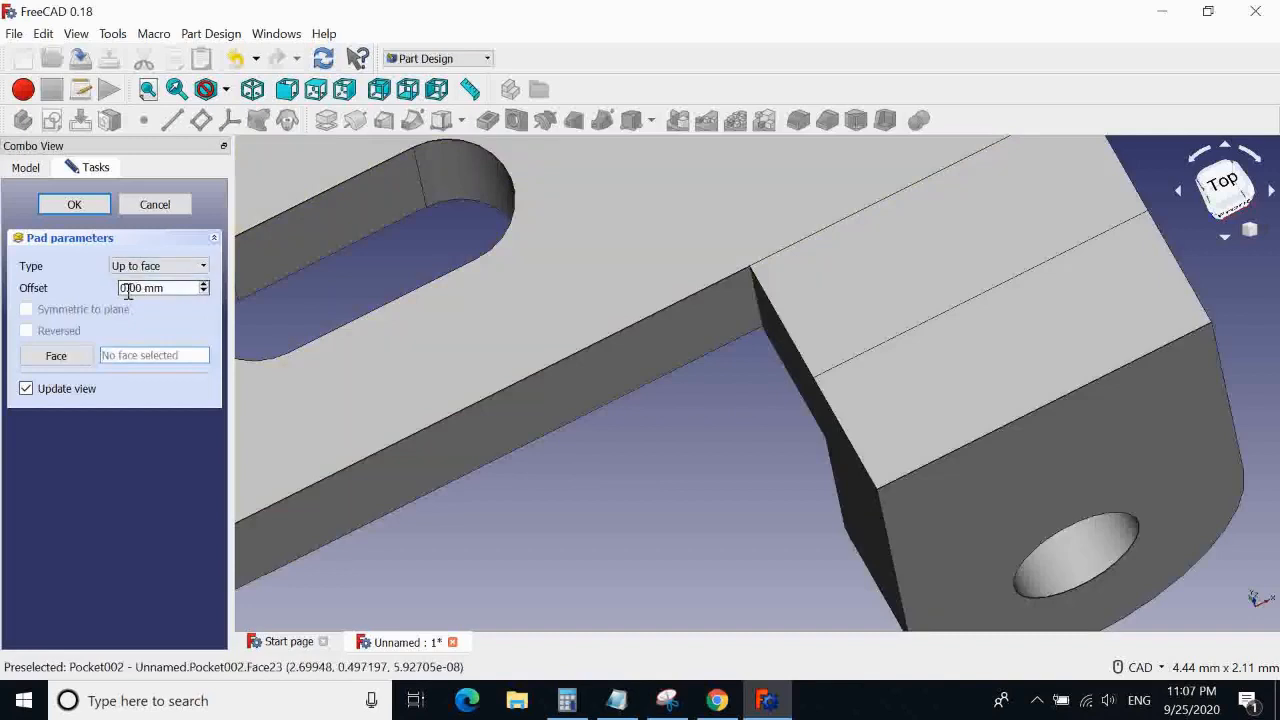
left_click(88, 362)
left_click(714, 398)
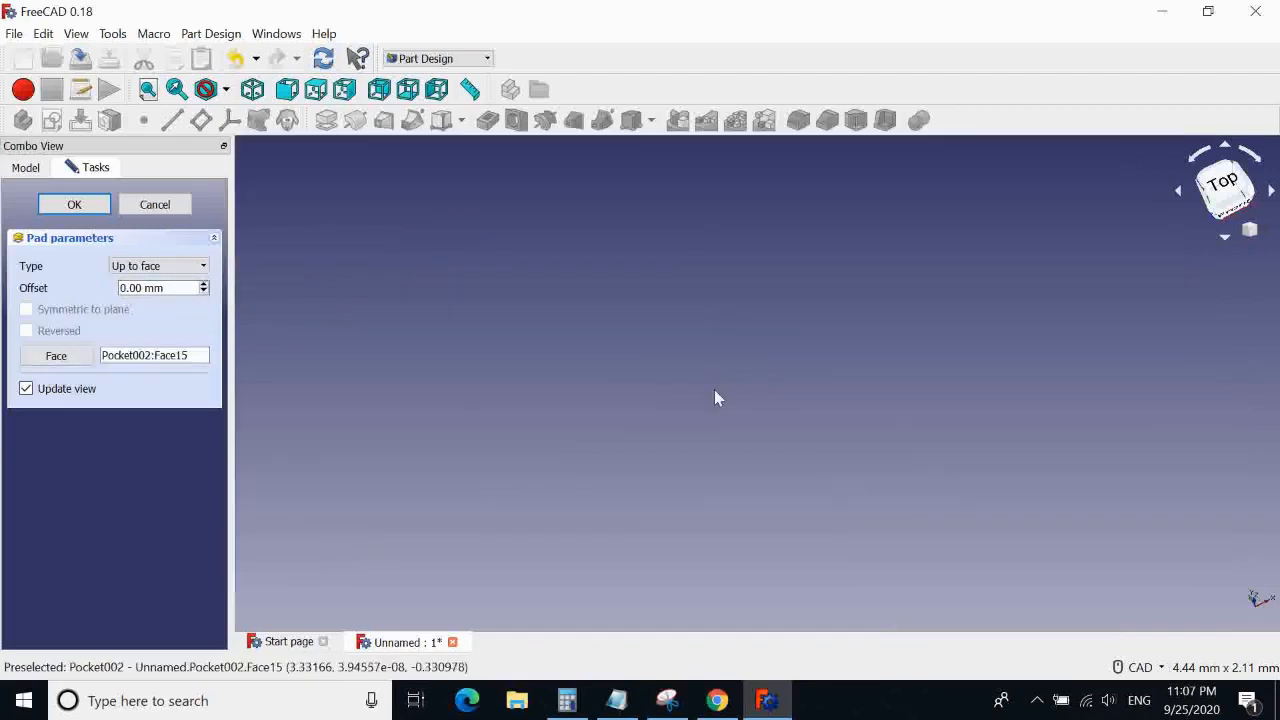
key("Escape")
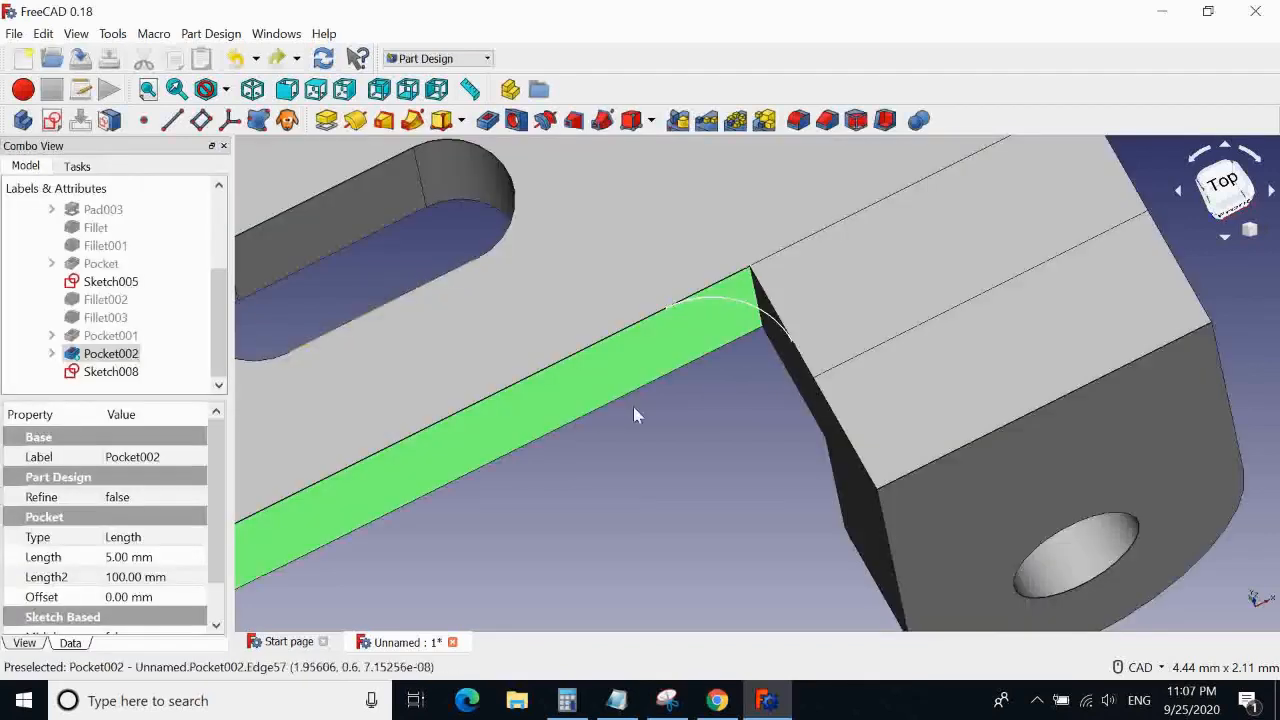
Examine how the corner profile's arc meets the plate and lug edges at the inside corner
scroll(756, 464, "up", 2)
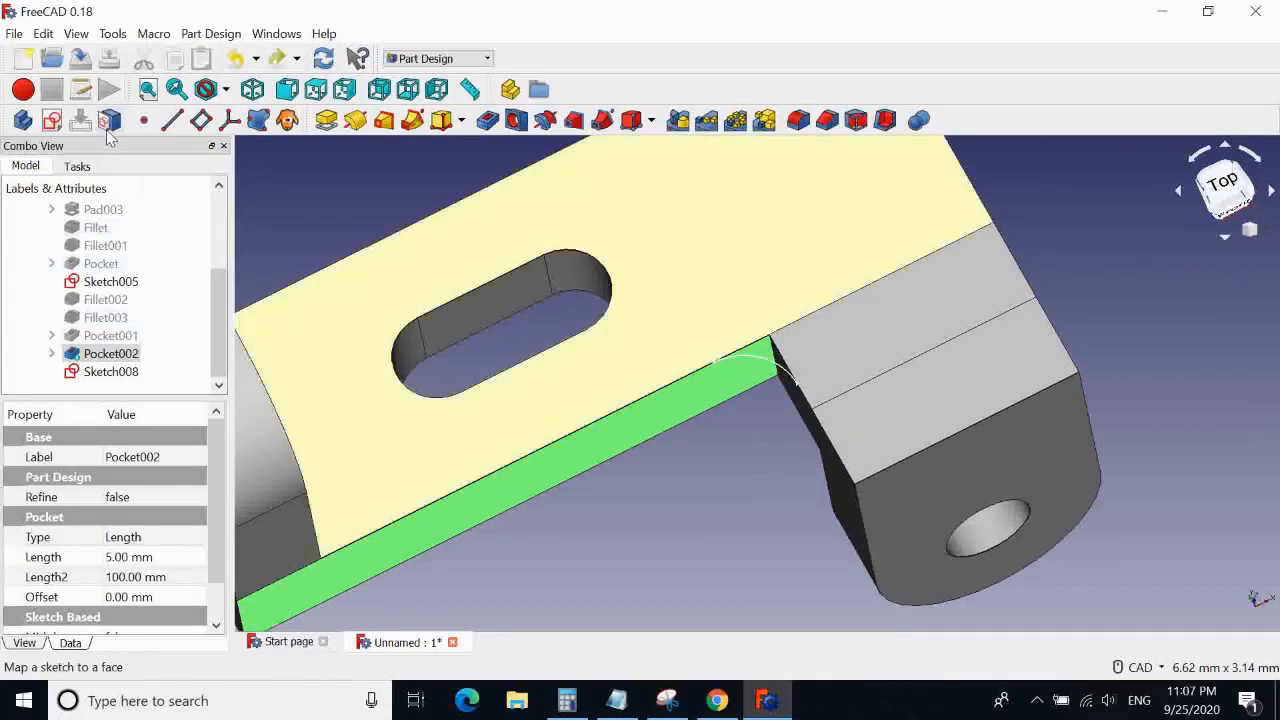
left_click(745, 438)
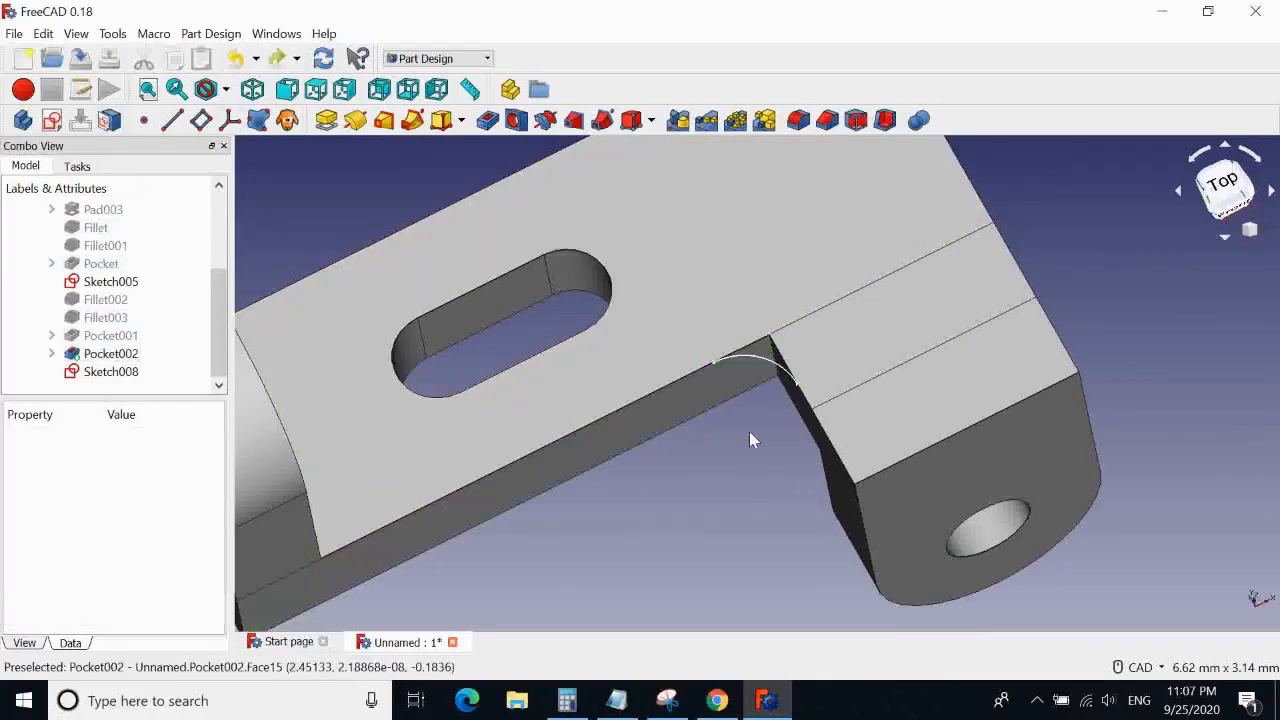
left_click(100, 371)
right_click(98, 373)
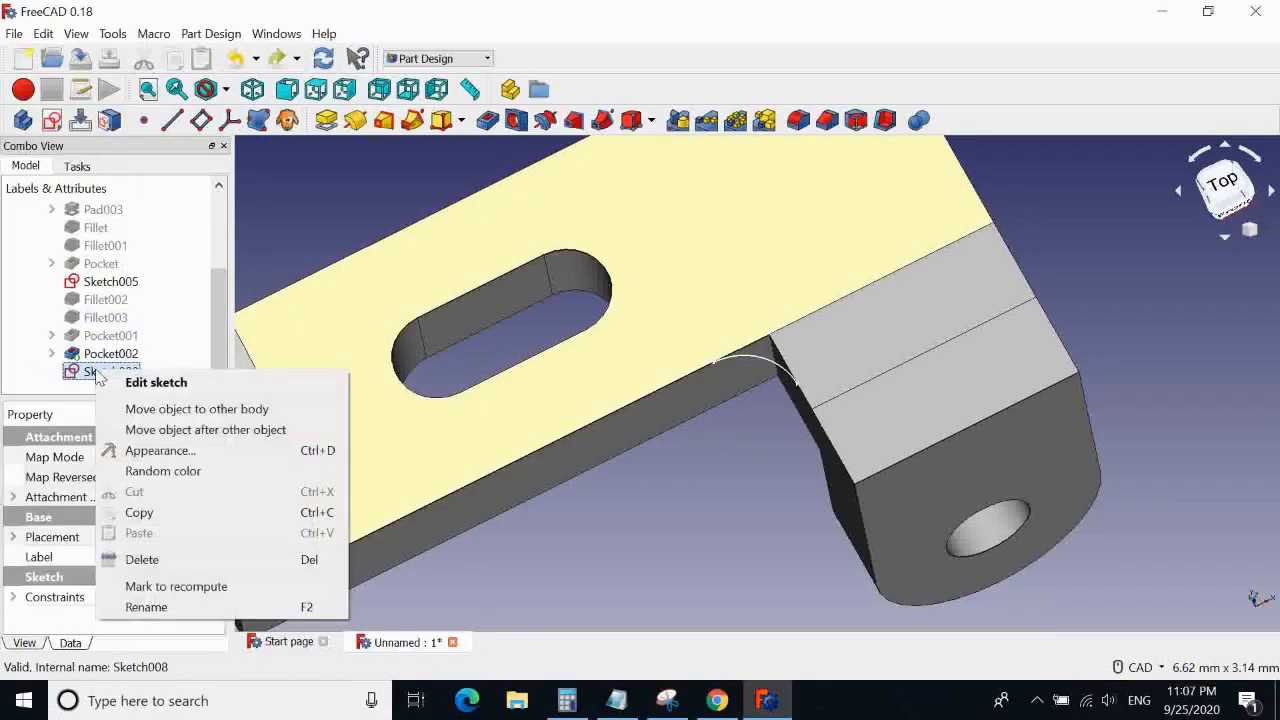
left_click(376, 200)
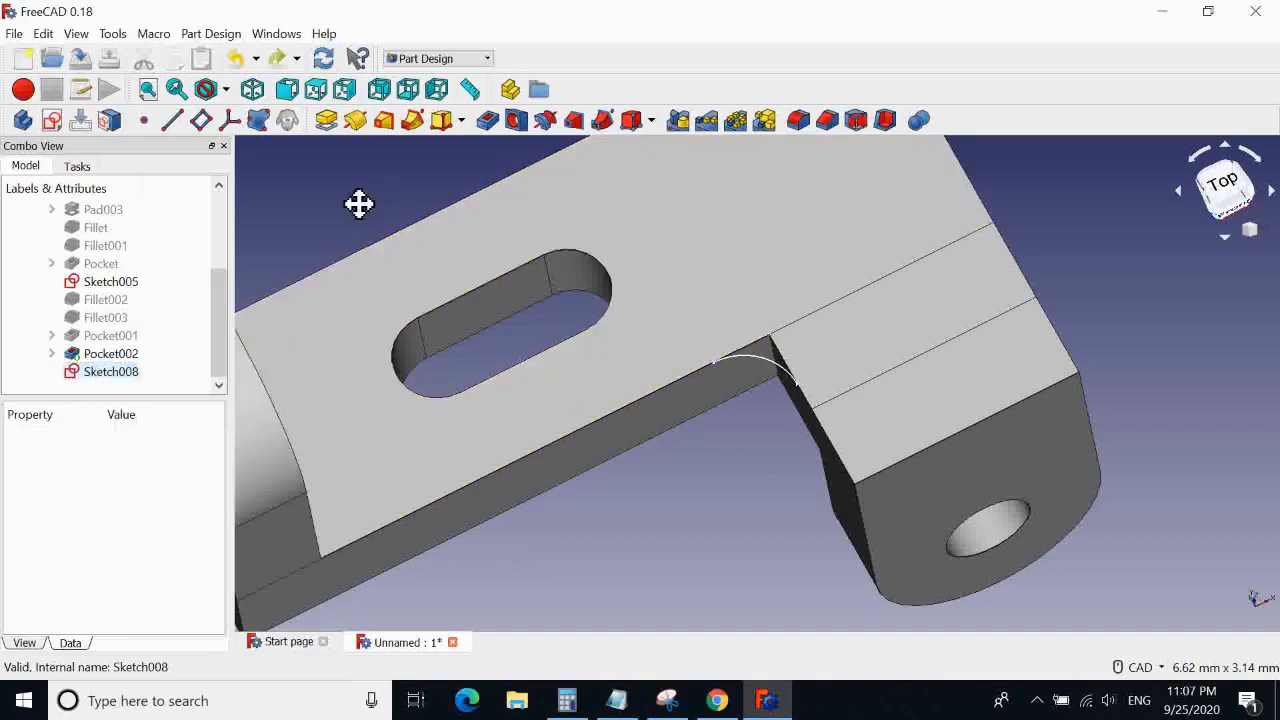
mouse_move(360, 203)
middle_mouse_down()
mouse_move(374, 268)
mouse_move(470, 307)
mouse_move(429, 309)
middle_mouse_up()
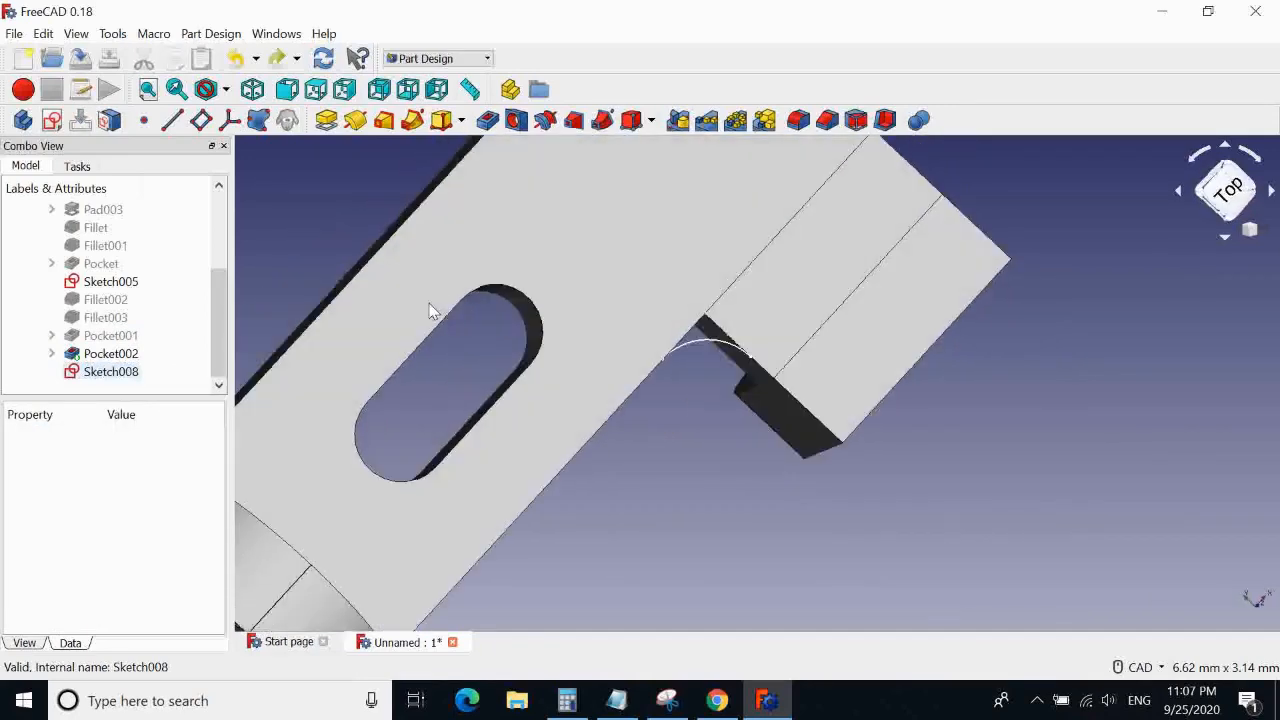
scroll(583, 466, "up", 5)
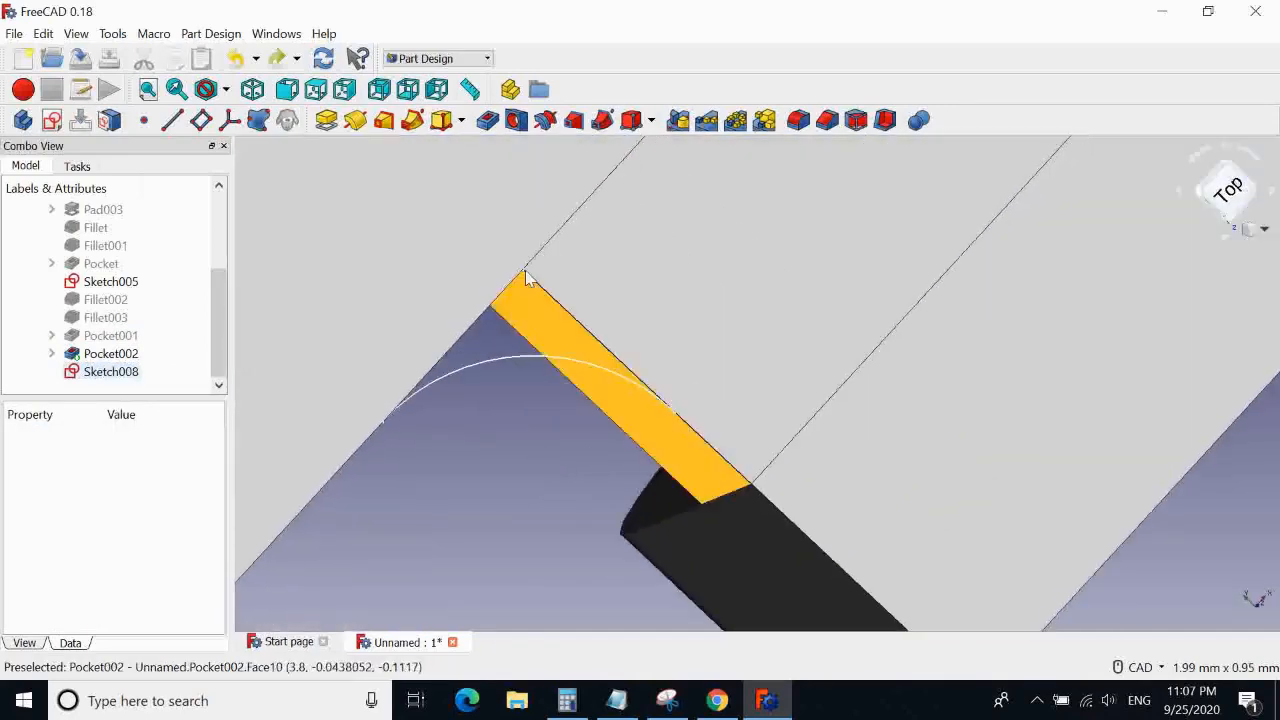
middle_click_drag(491, 463, 451, 514)
middle_click_drag(552, 474, 559, 499)
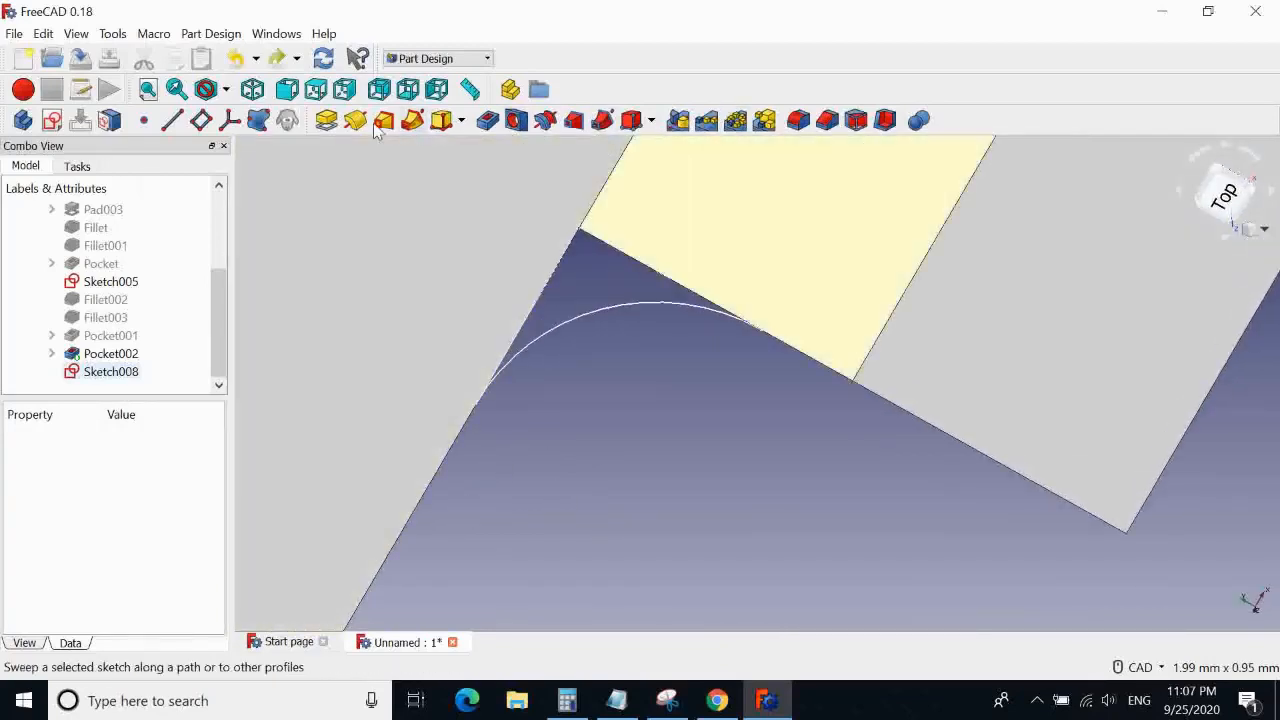
Pad the inside-corner profile symmetrically to its sketch plane with a length of 0.6 mm
left_click(326, 120)
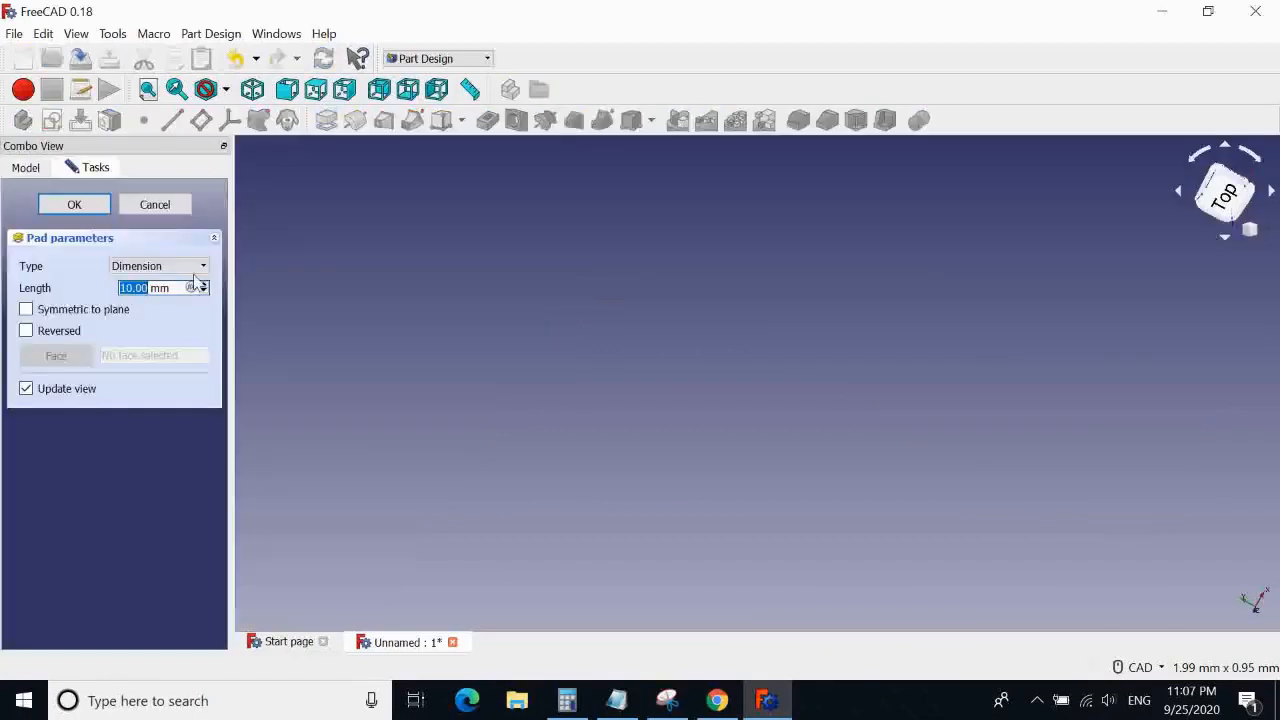
left_click(55, 311)
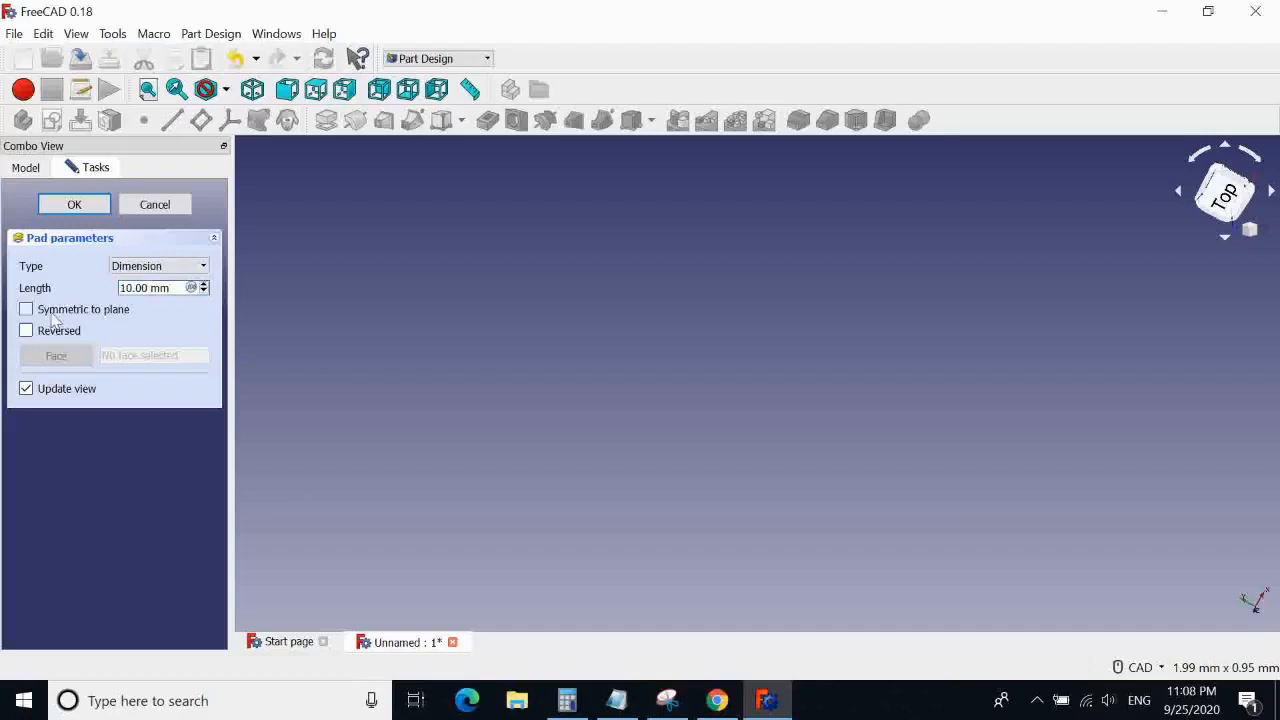
middle_click_drag(874, 463, 703, 398)
scroll(703, 388, "down", 14)
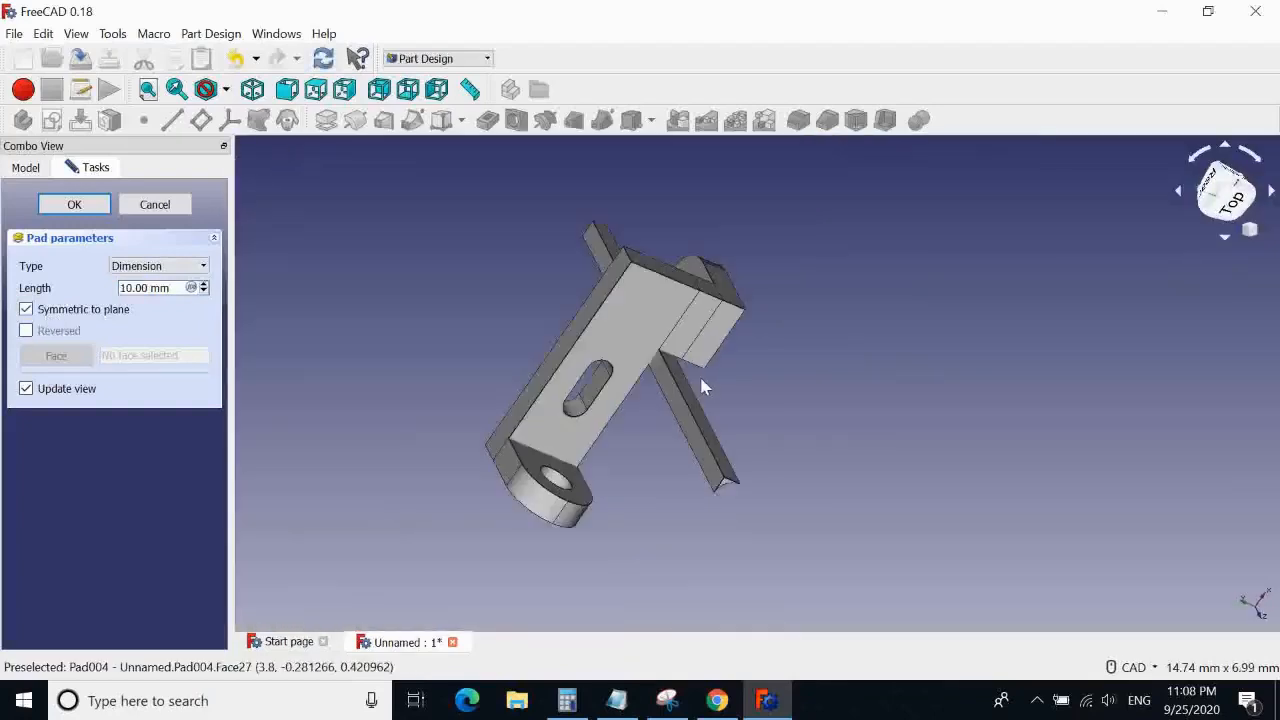
middle_click_drag(466, 332, 1030, 287)
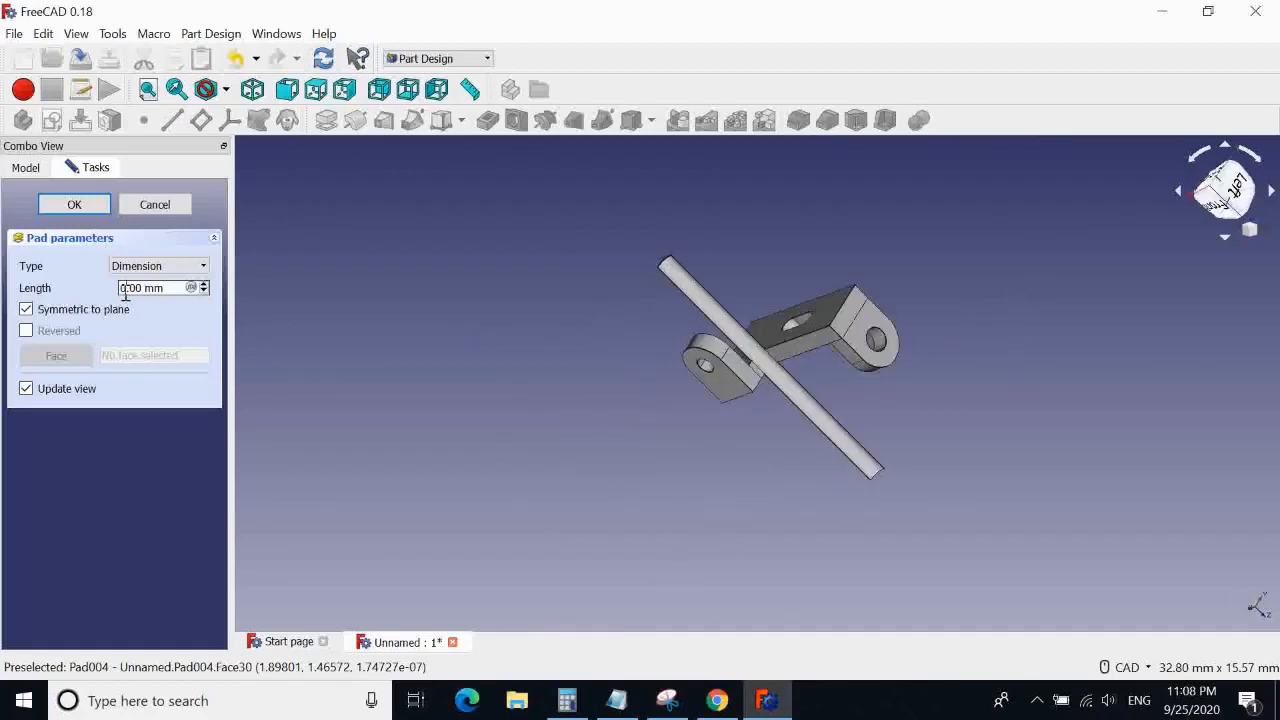
type("6")
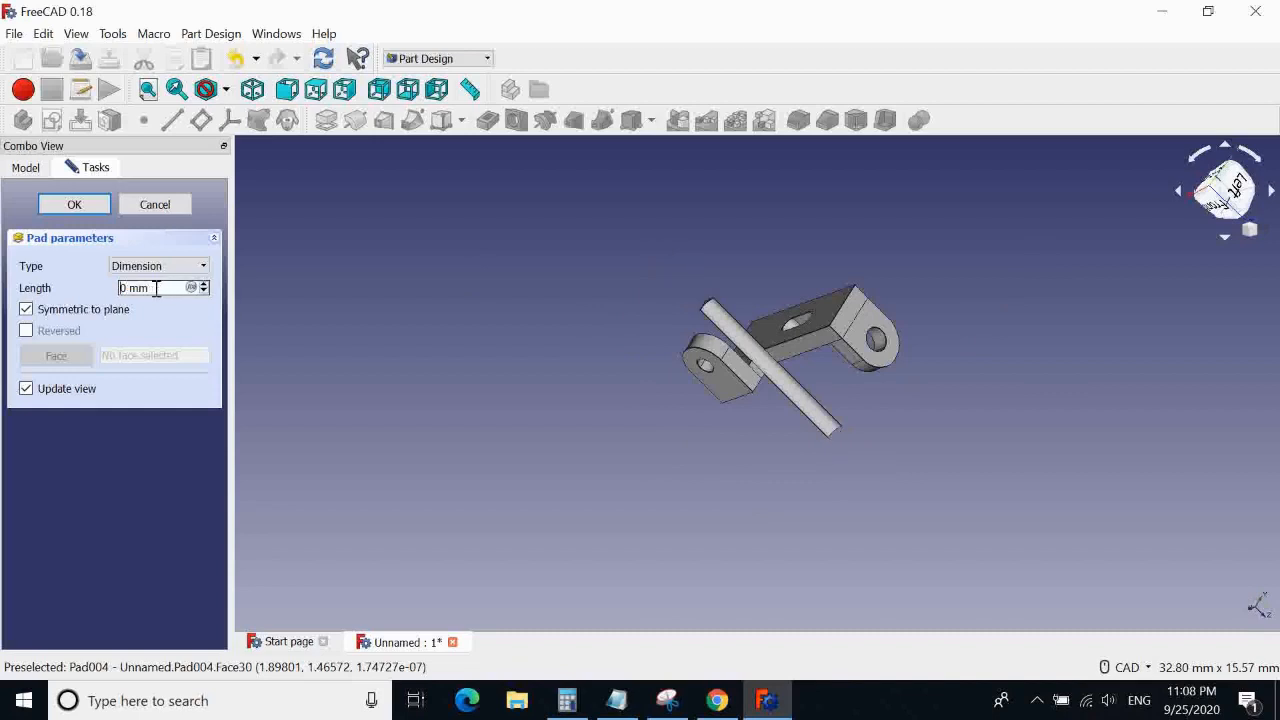
key("Delete")
key("Delete")
key("Delete")
key("Delete")
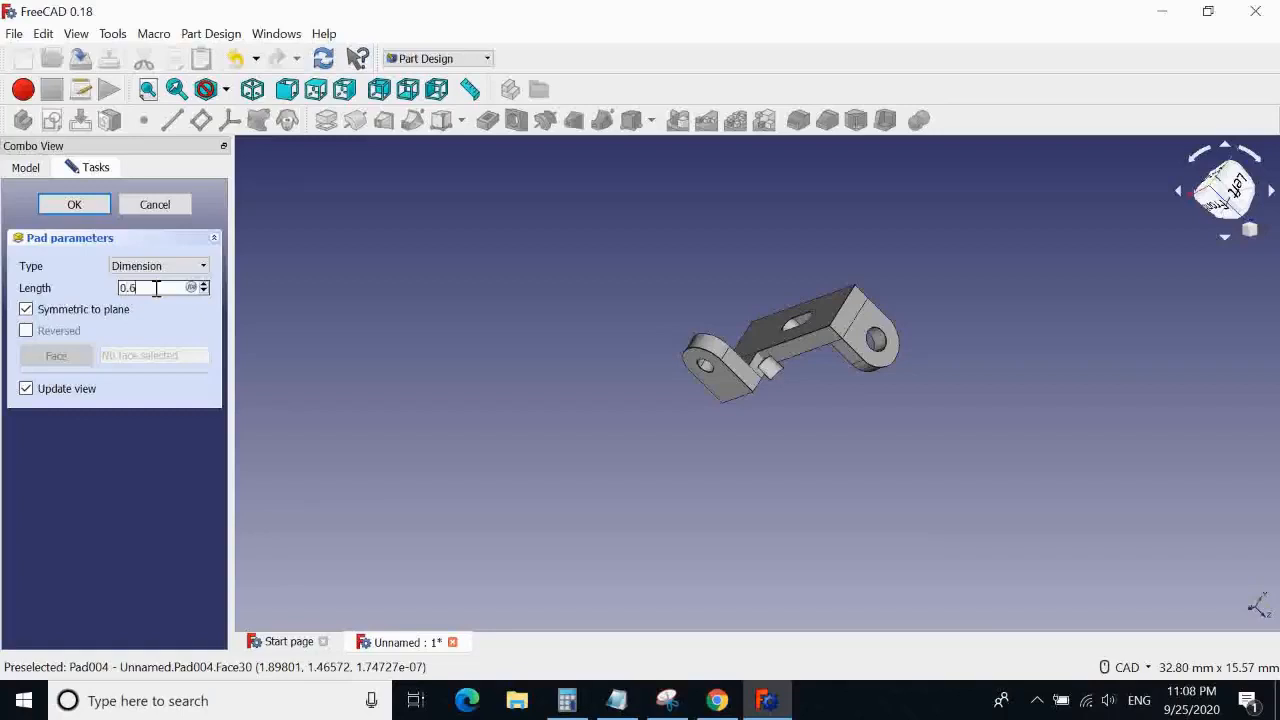
Switch the corner pad from symmetric to reversed so it fills the plate's thickness, and accept it
scroll(742, 427, "up", 8)
middle_click_drag(820, 325, 711, 575)
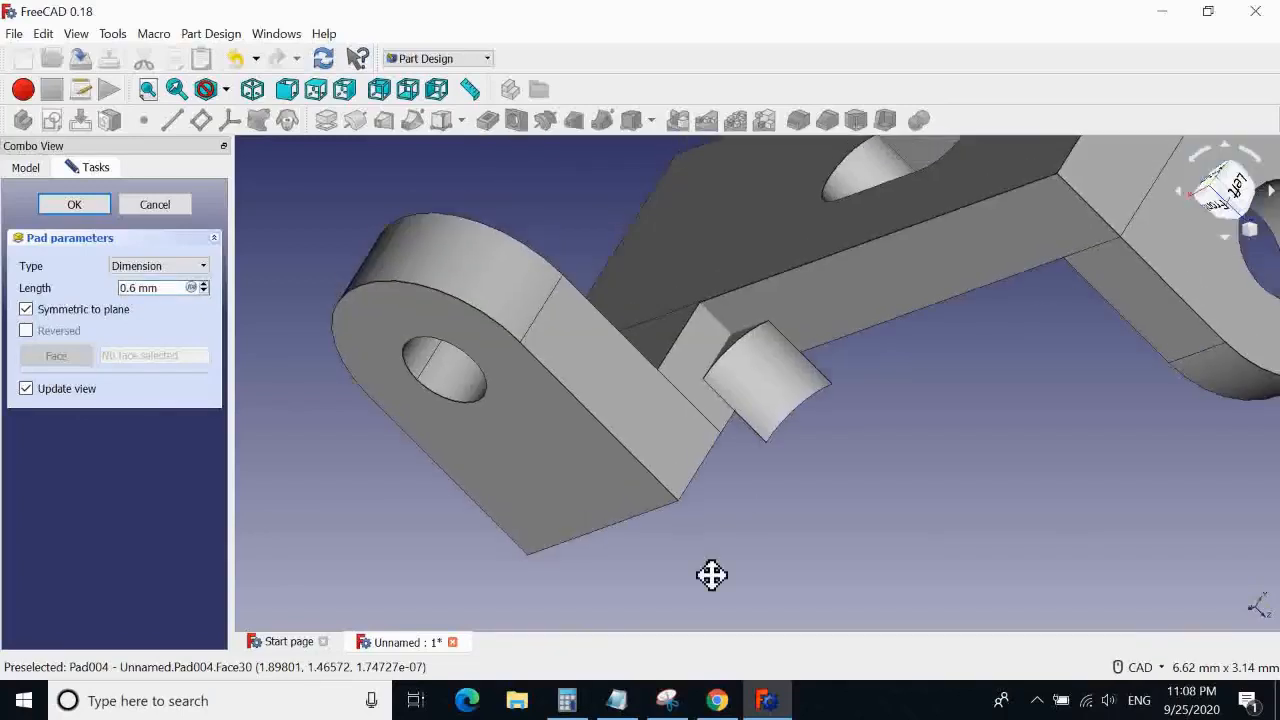
middle_click_drag(674, 314, 800, 490)
left_click(252, 89)
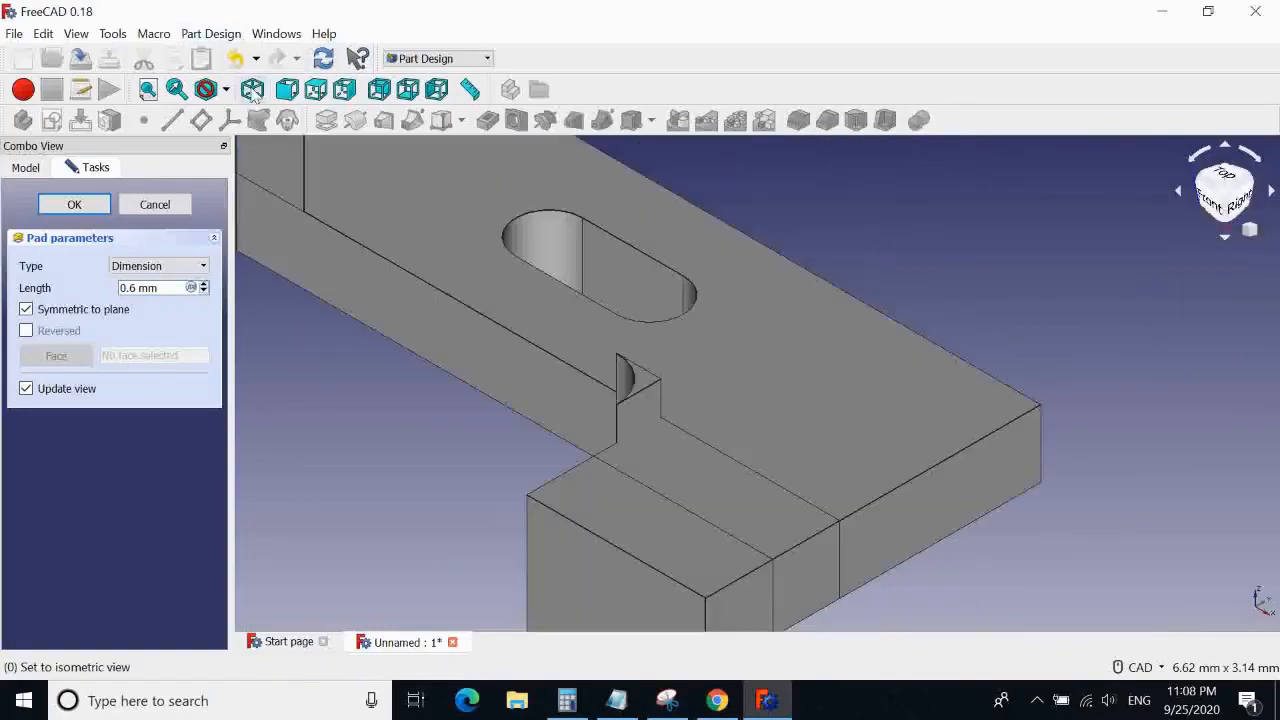
middle_click_drag(434, 429, 683, 449)
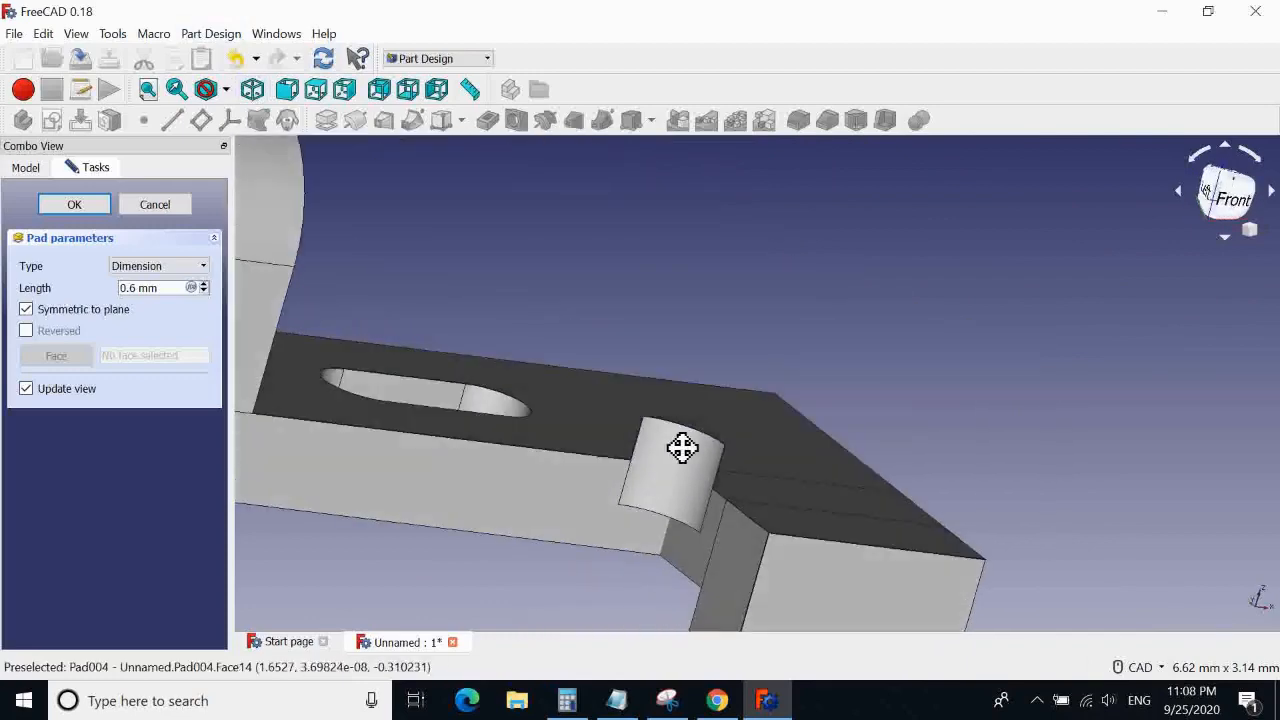
left_click(27, 331)
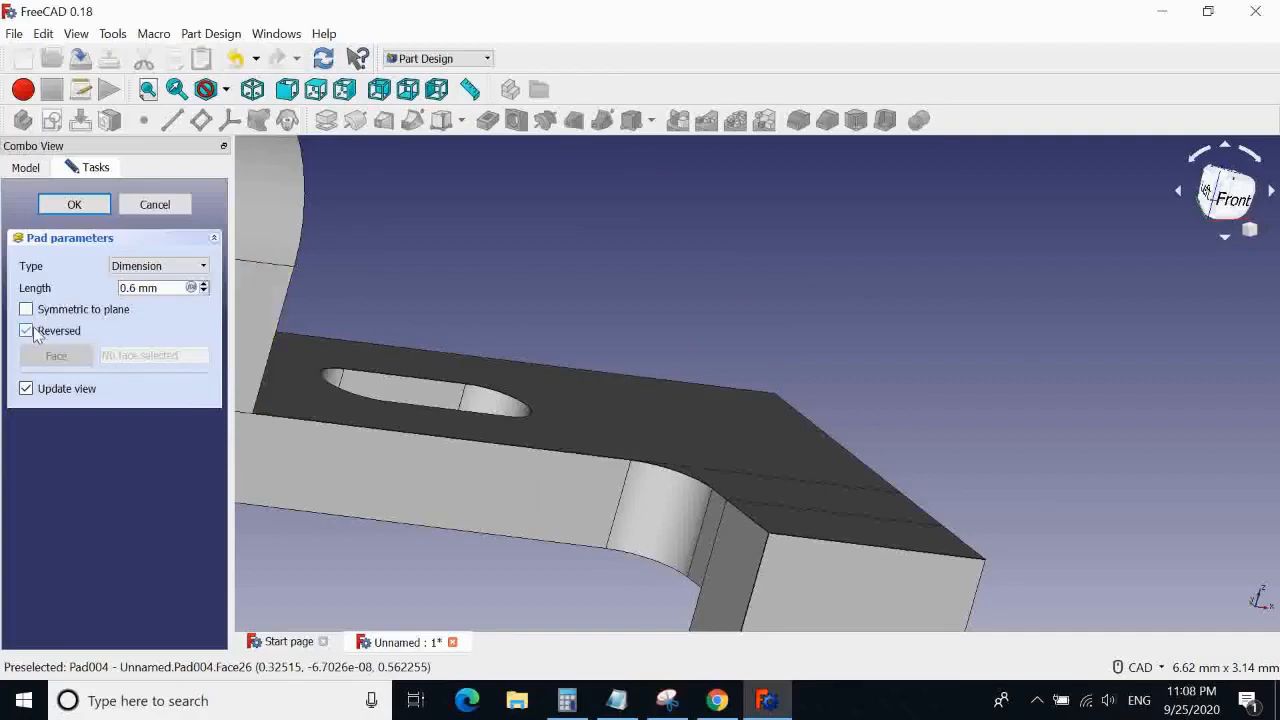
middle_click_drag(549, 309, 525, 365)
left_click(75, 205)
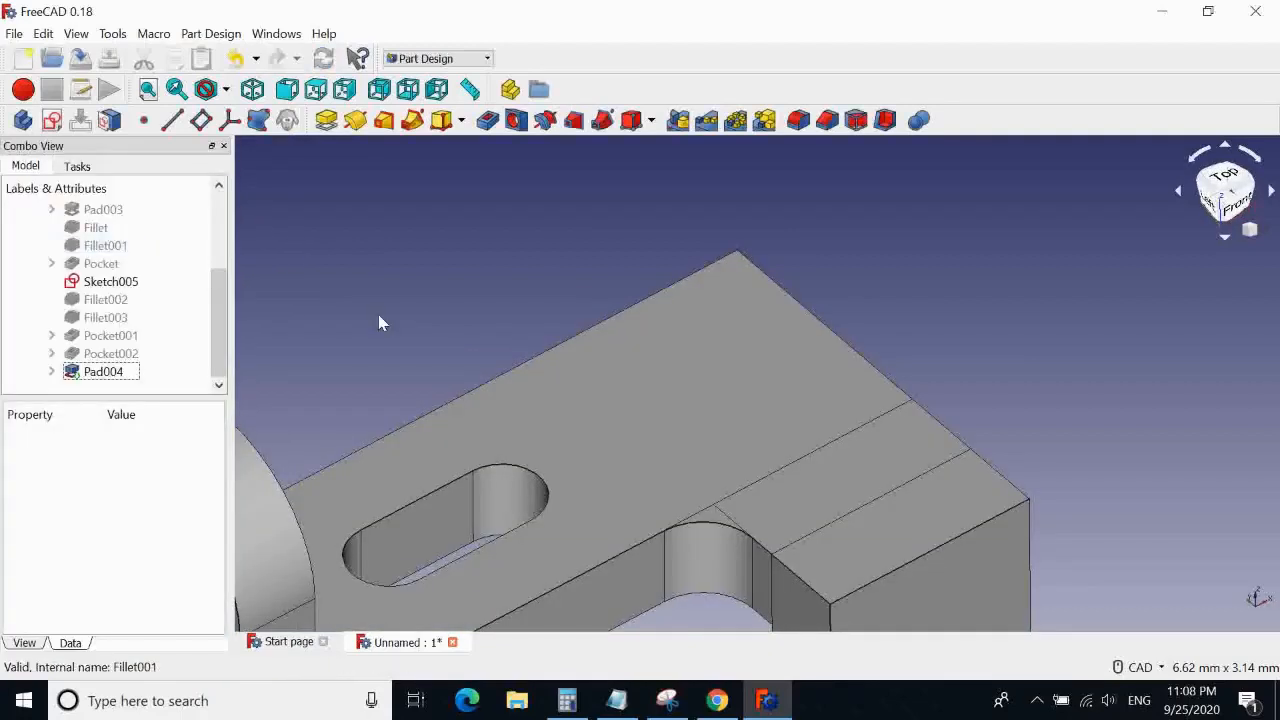
Look up the R 2.00 corner in the reference drawing in Chrome and try to fillet the plate's outer corner edge by 2 mm in FreeCAD
middle_click_drag(380, 323, 560, 406)
middle_click_drag(491, 366, 437, 274)
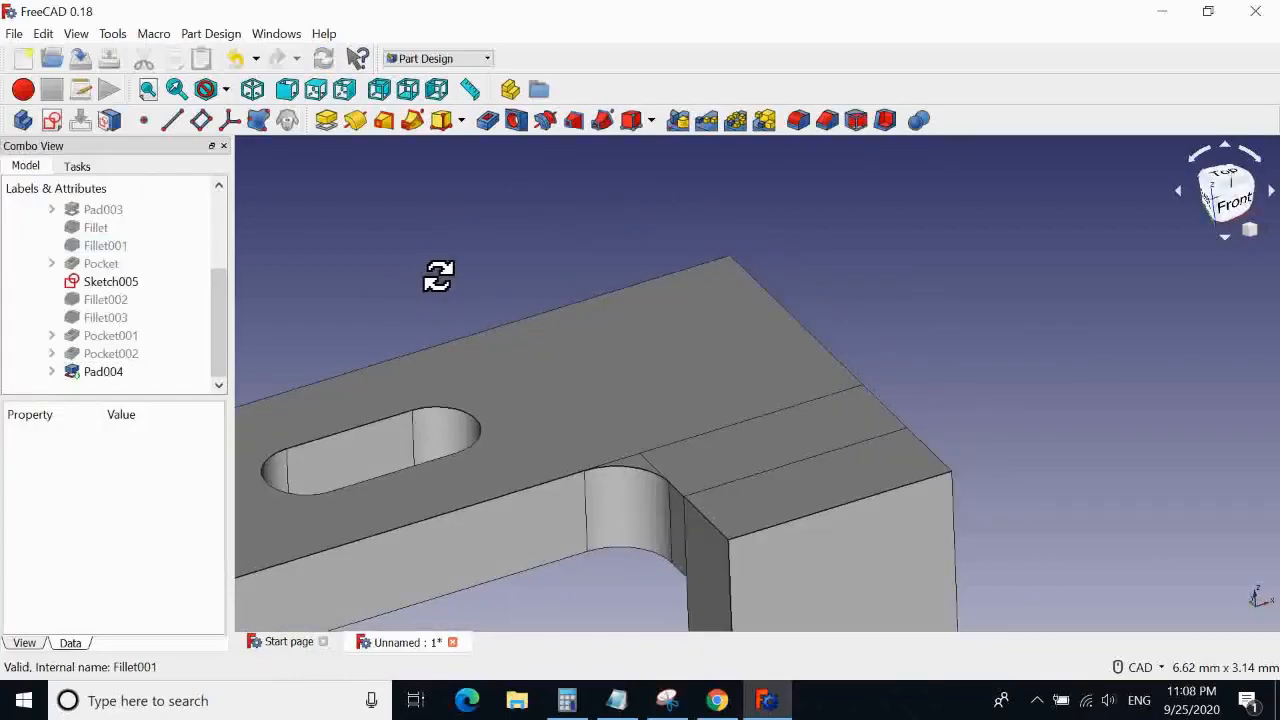
middle_click_drag(532, 197, 631, 197)
middle_click_drag(572, 362, 827, 249)
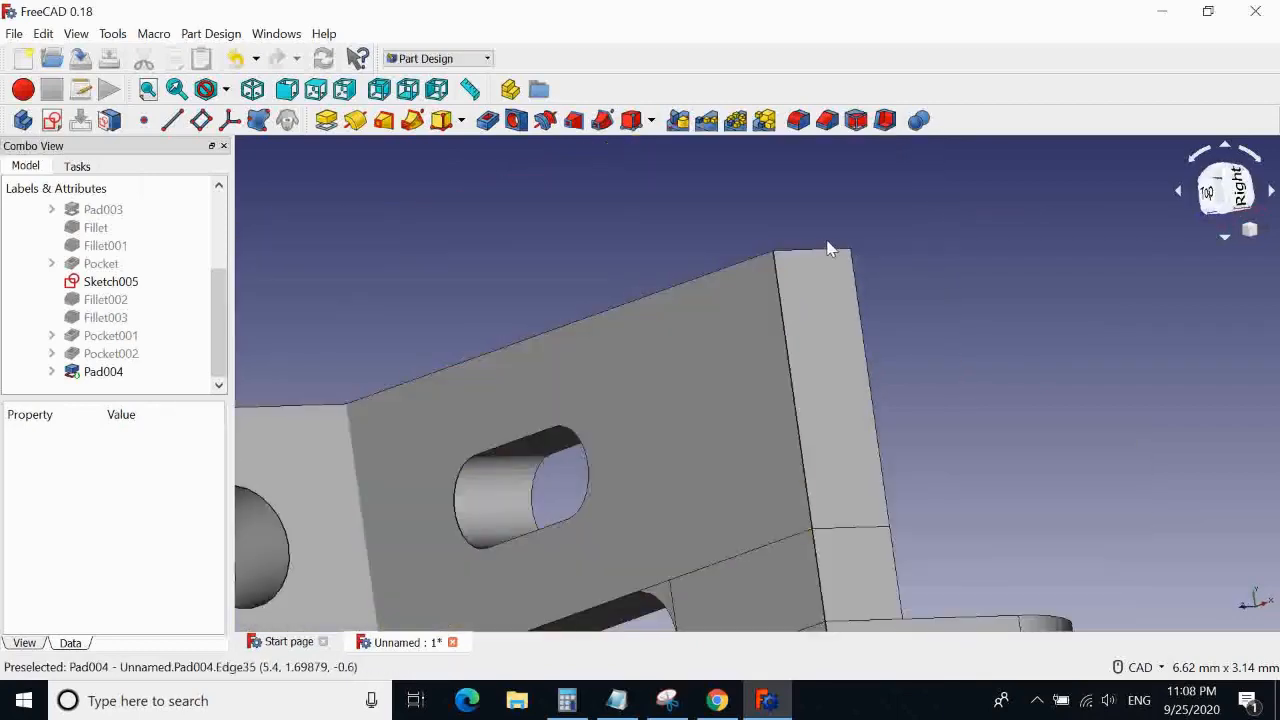
left_click(818, 253)
left_click(798, 120)
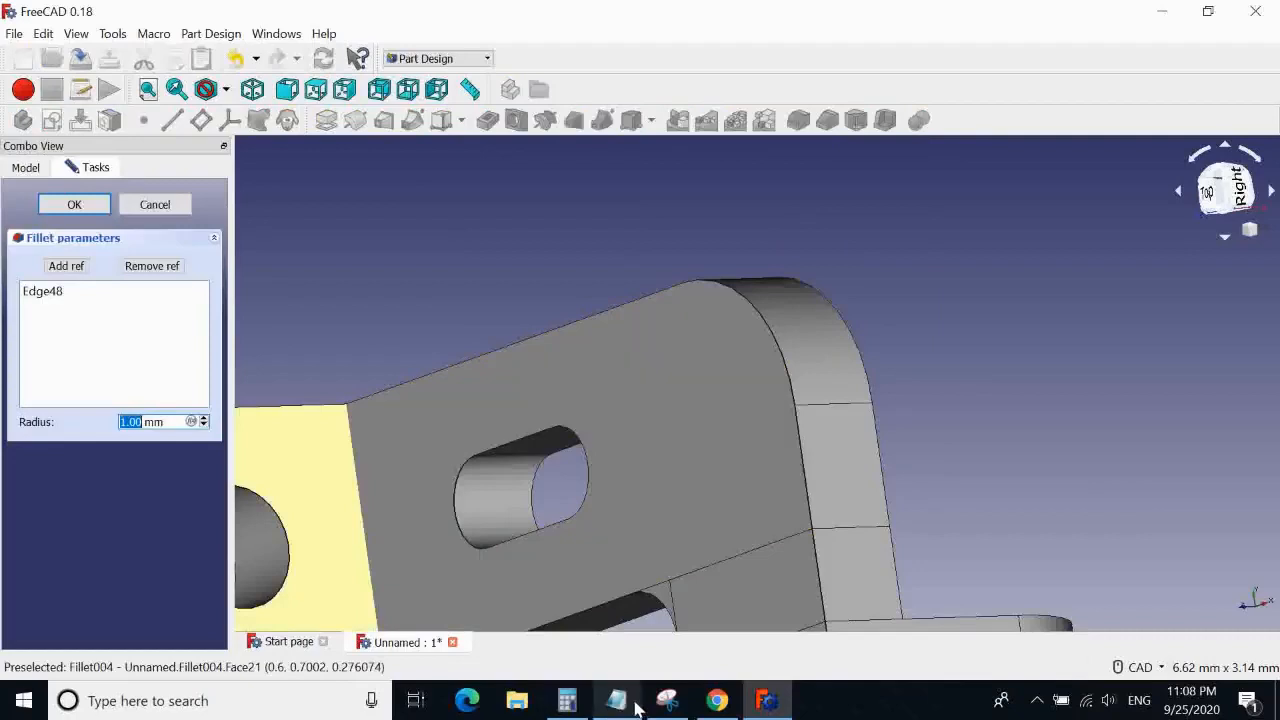
left_click(717, 700)
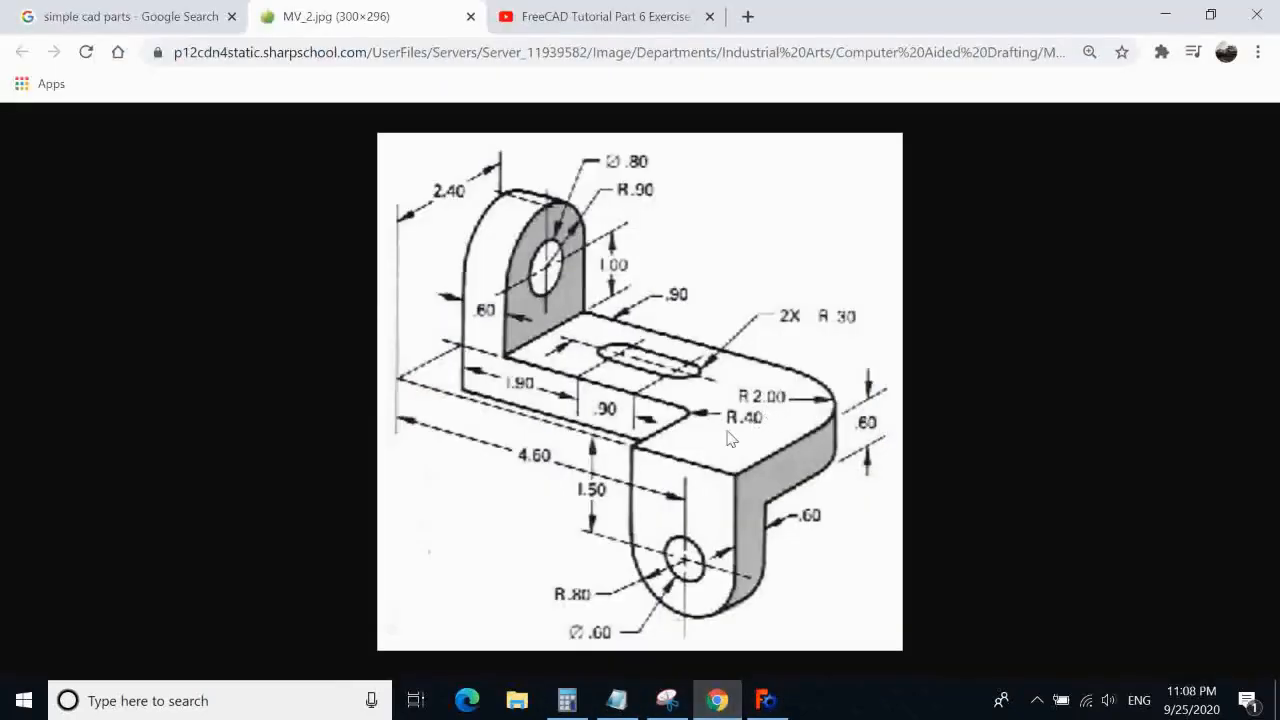
left_click(717, 700)
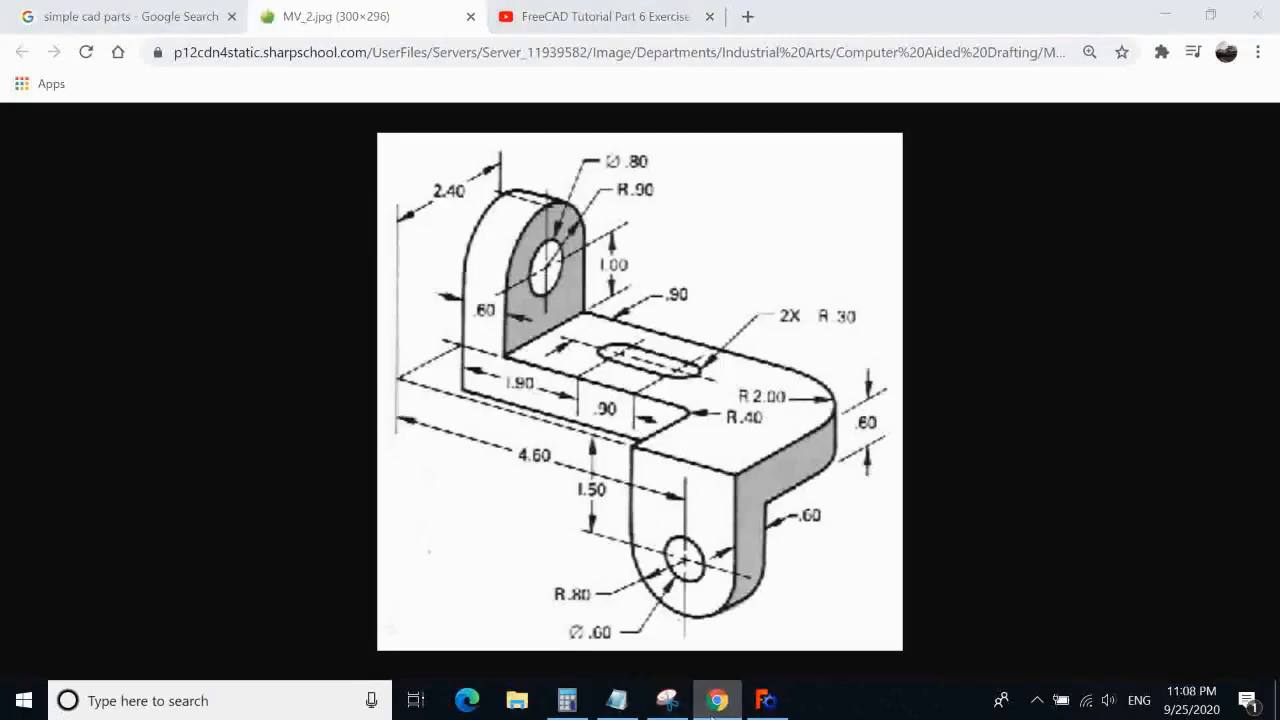
type("2")
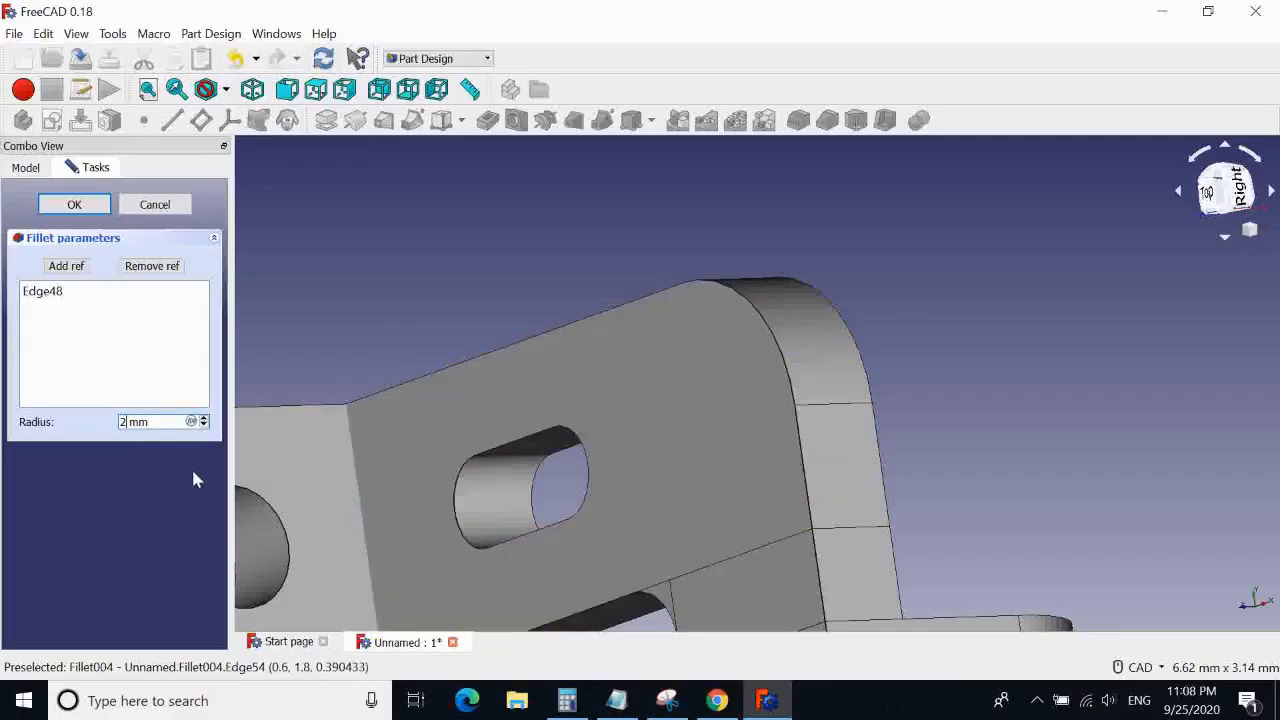
left_click(74, 204)
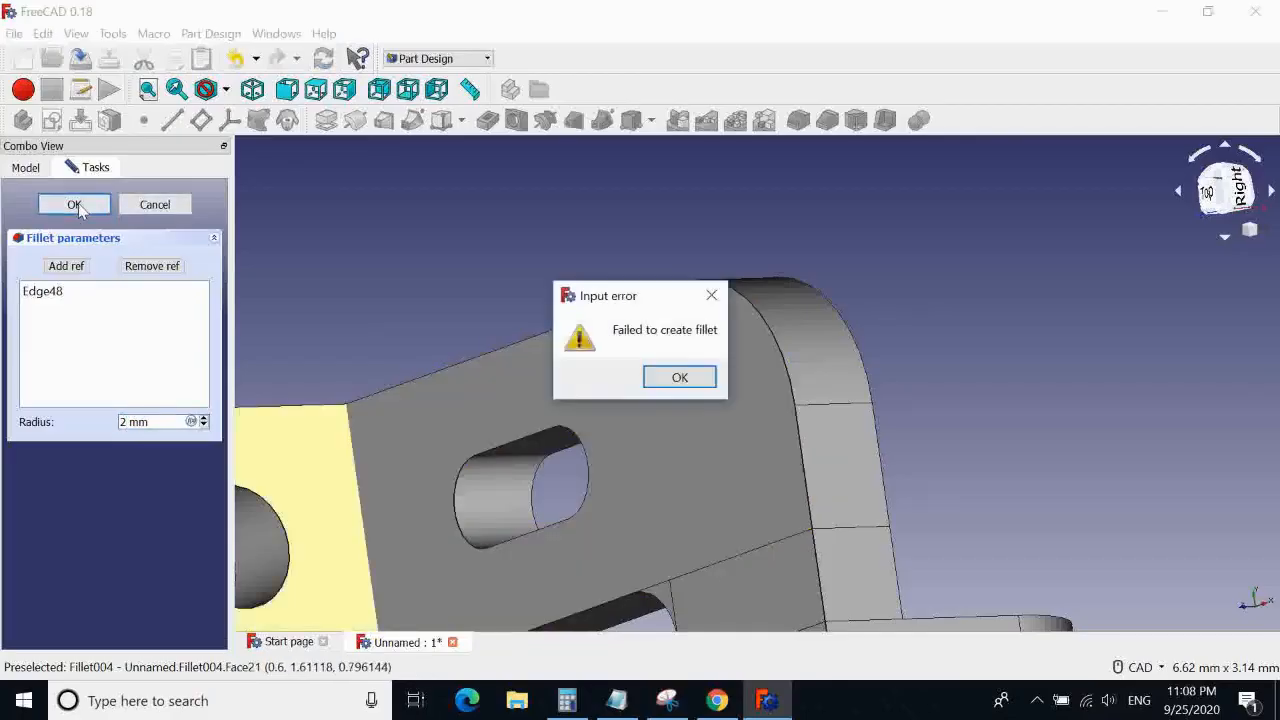
left_click(679, 377)
Recheck the outer corner radius in the reference drawing in Chrome and cancel the open fillet in FreeCAD
left_click(717, 700)
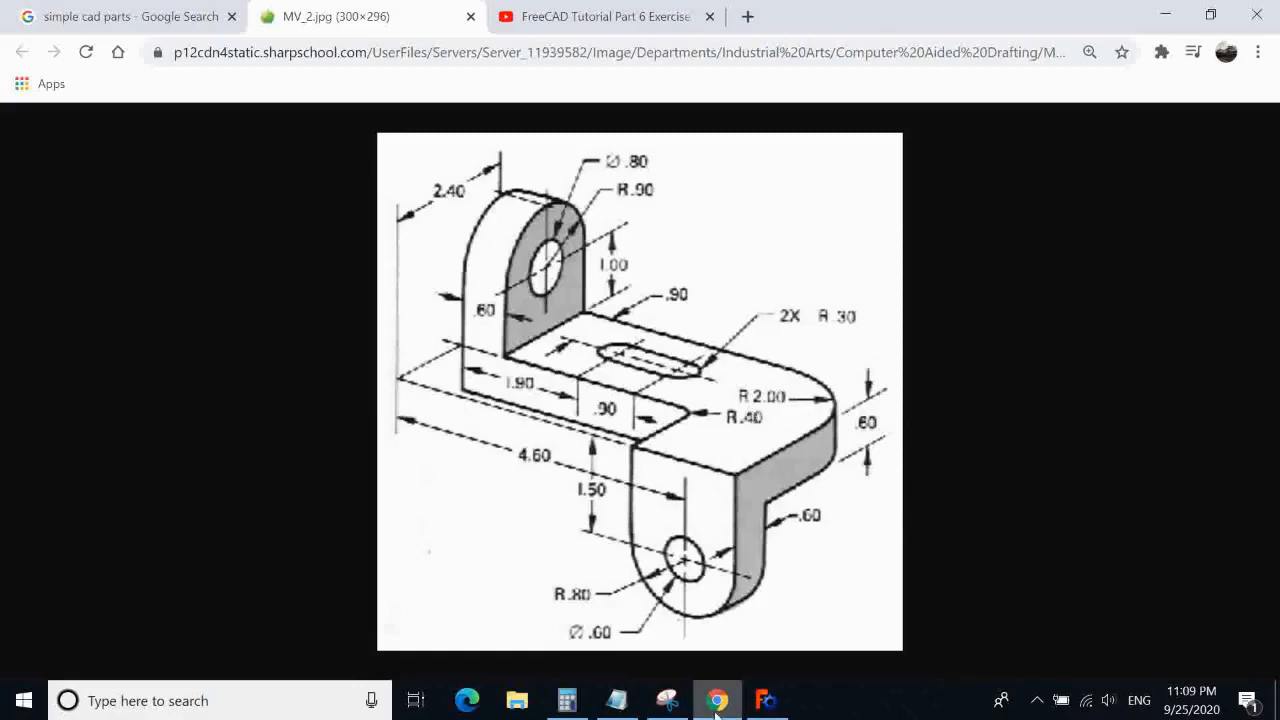
left_click(766, 700)
middle_click_drag(557, 251, 794, 337)
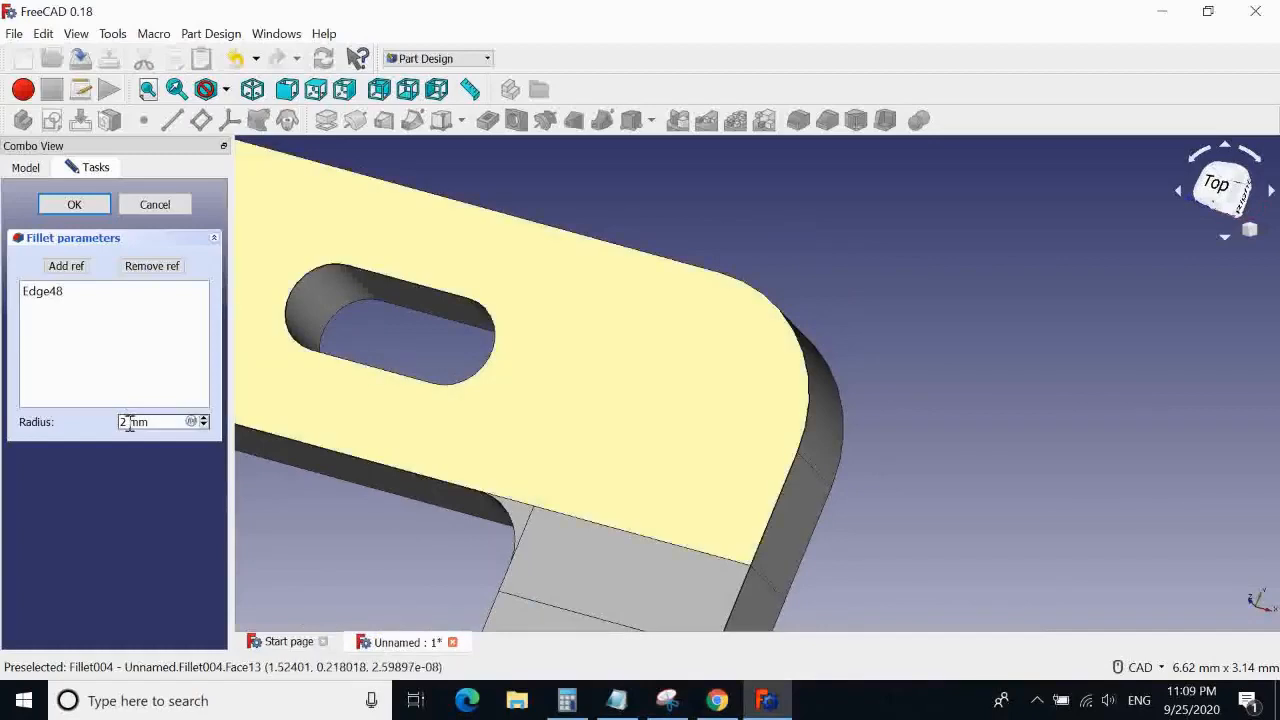
key("BackSpace")
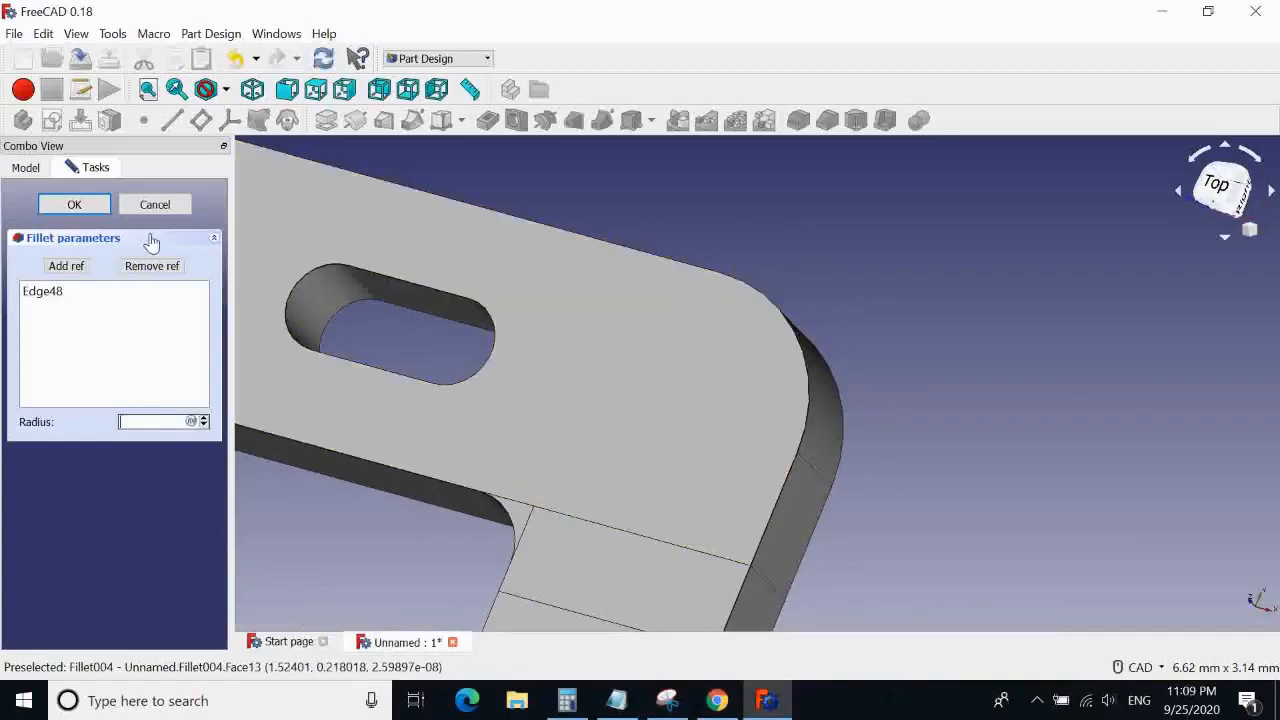
key("Escape")
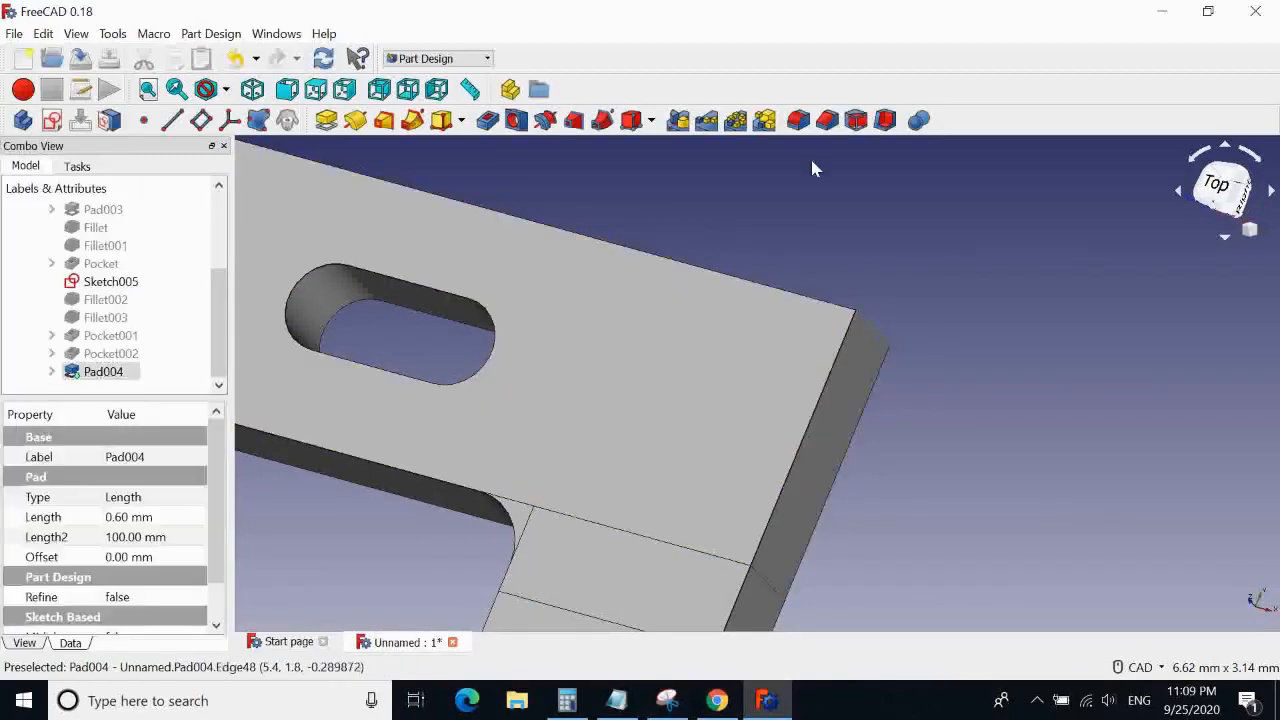
Fillet the plate's outer corner edge by 1 mm and change the fillet's radius property to 1.5 mm
left_click(799, 121)
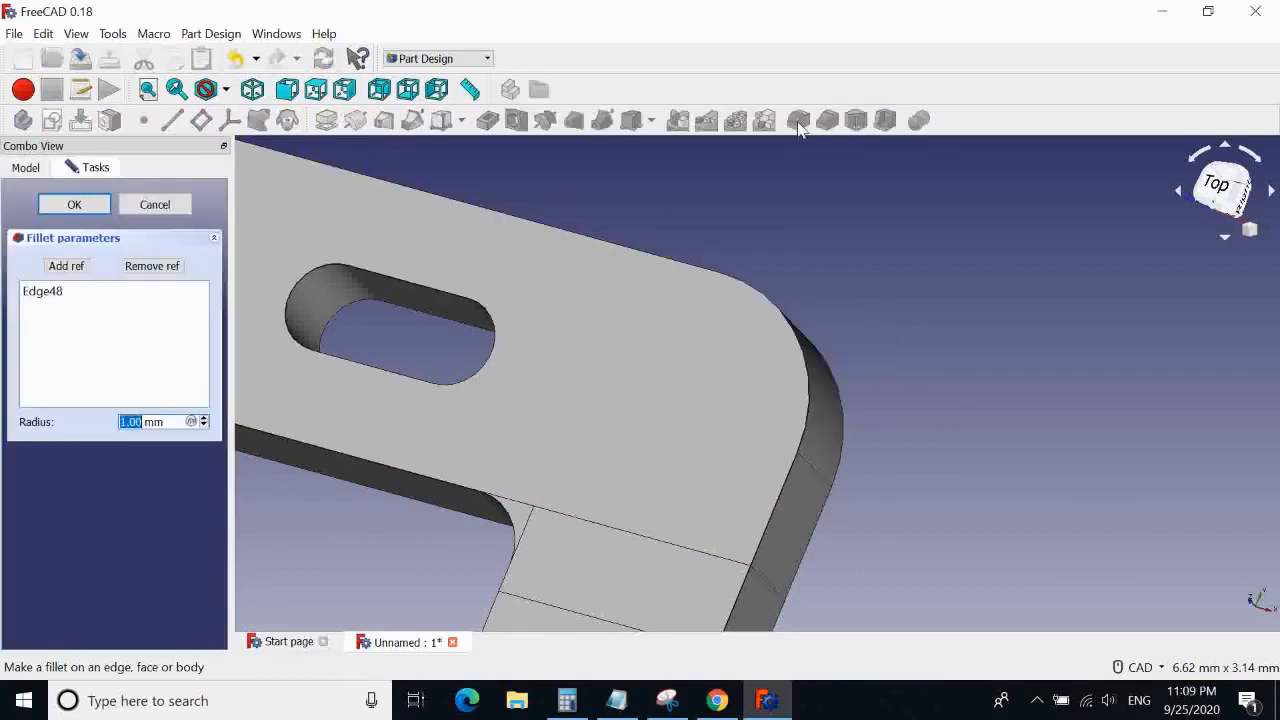
key("Return")
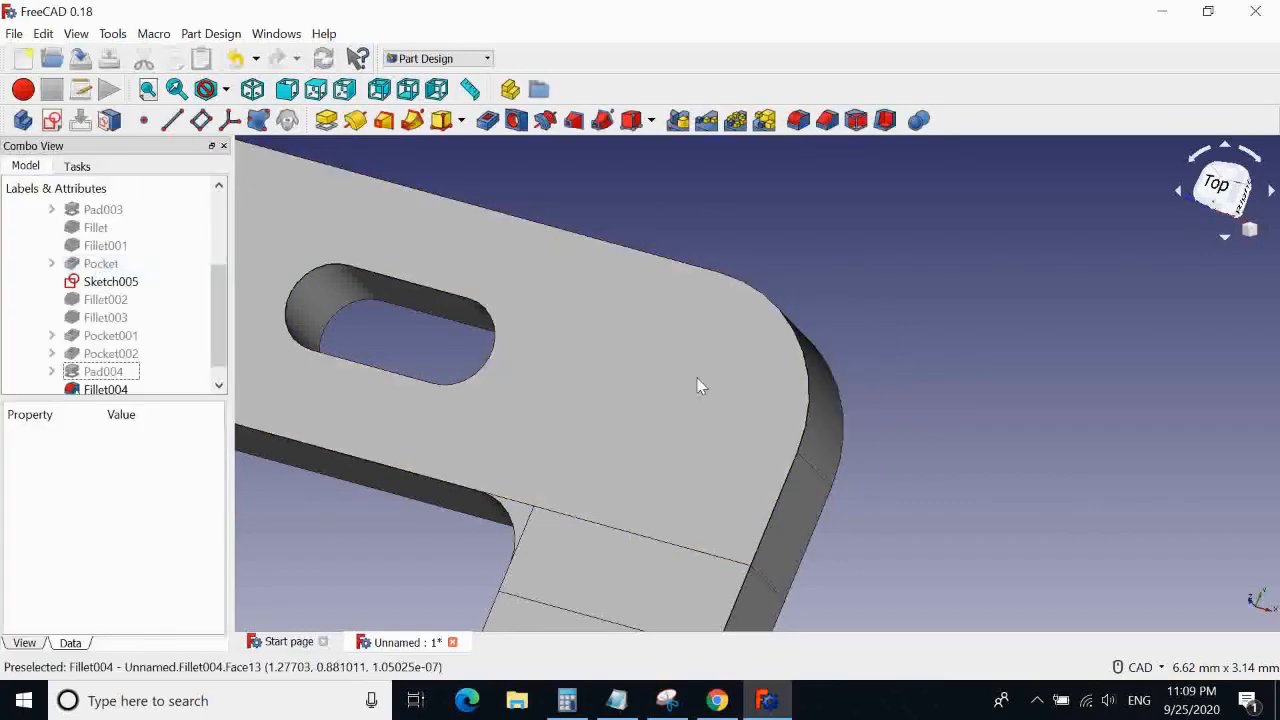
double_click(126, 456)
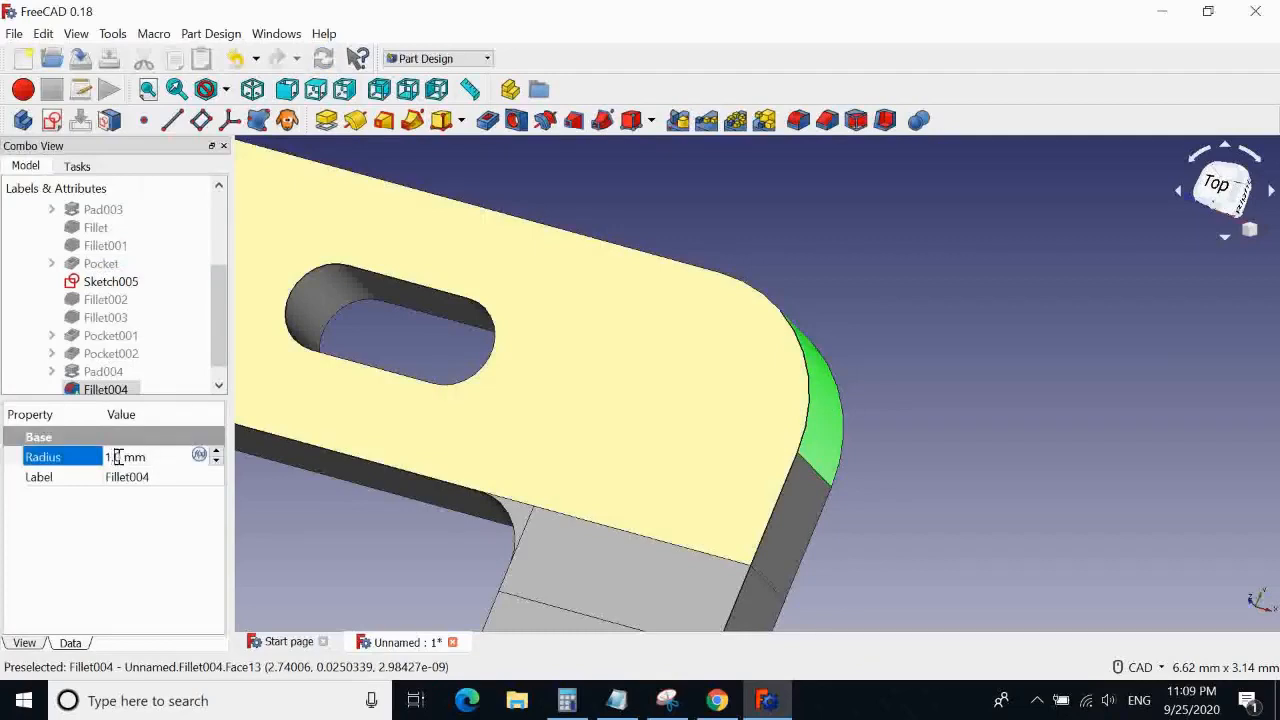
type("50")
key("Return")
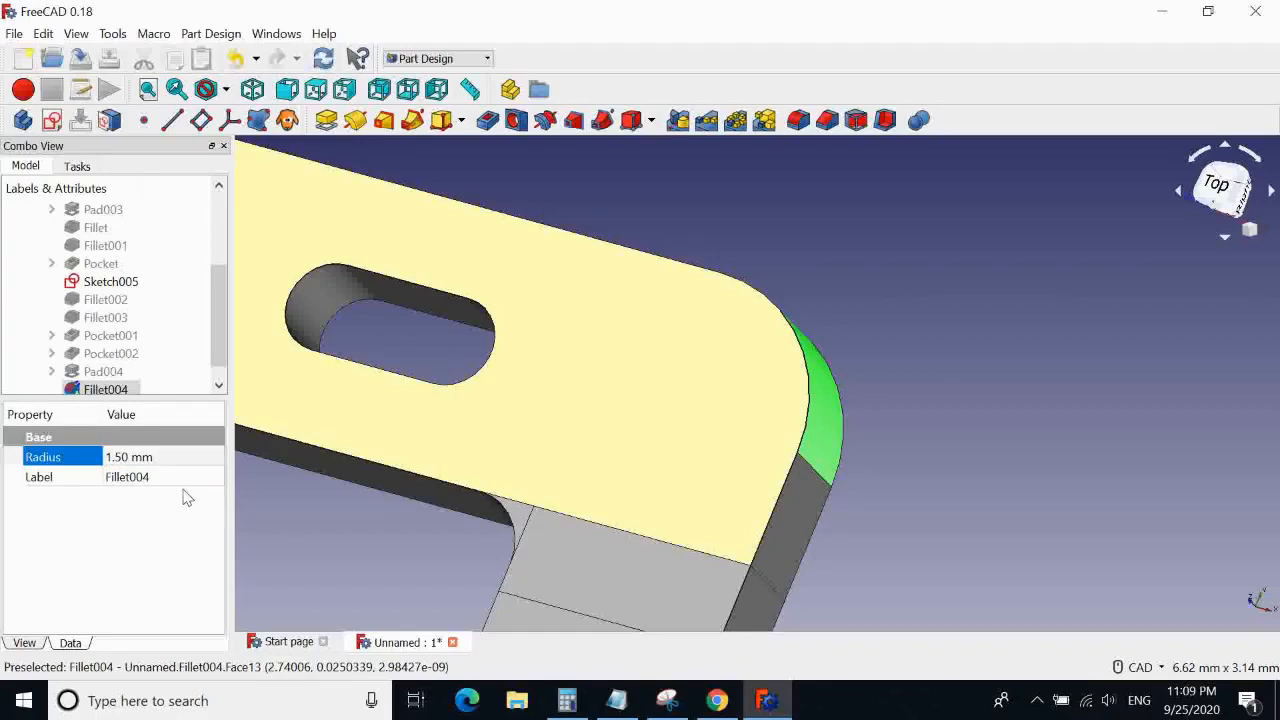
left_click(973, 336)
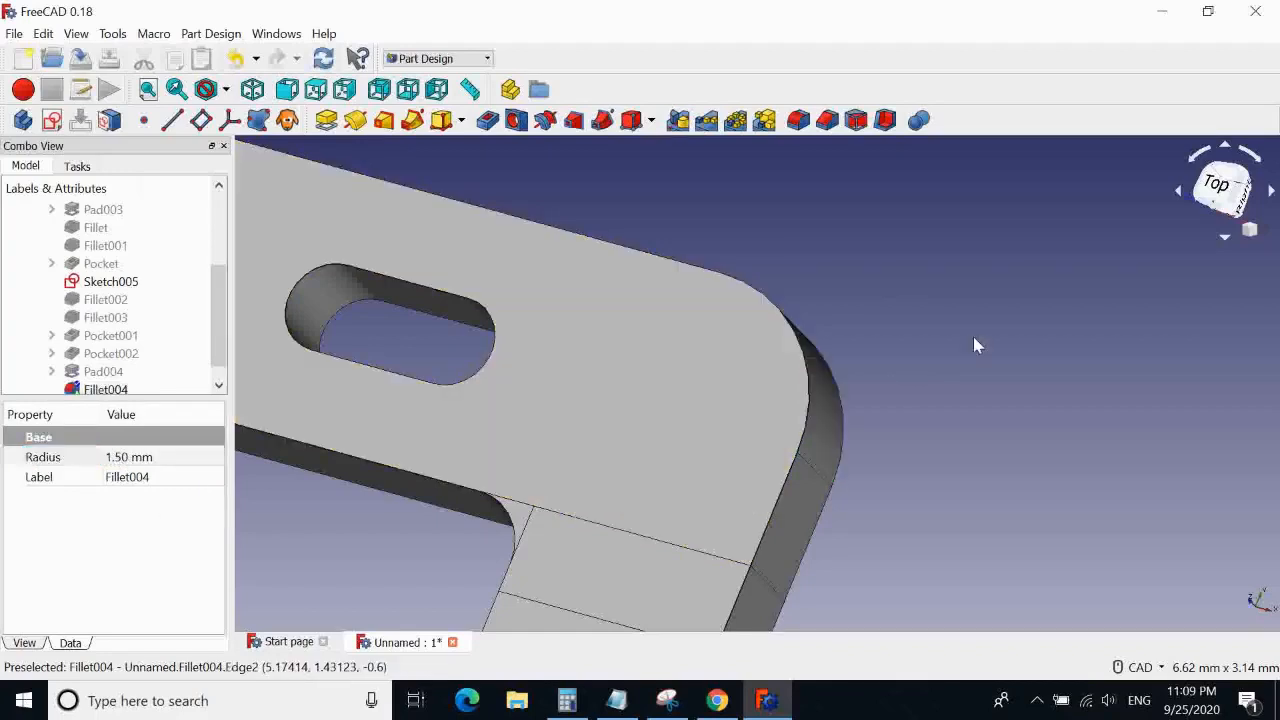
Try setting the outer corner fillet's radius property to 2 mm
left_click(822, 400)
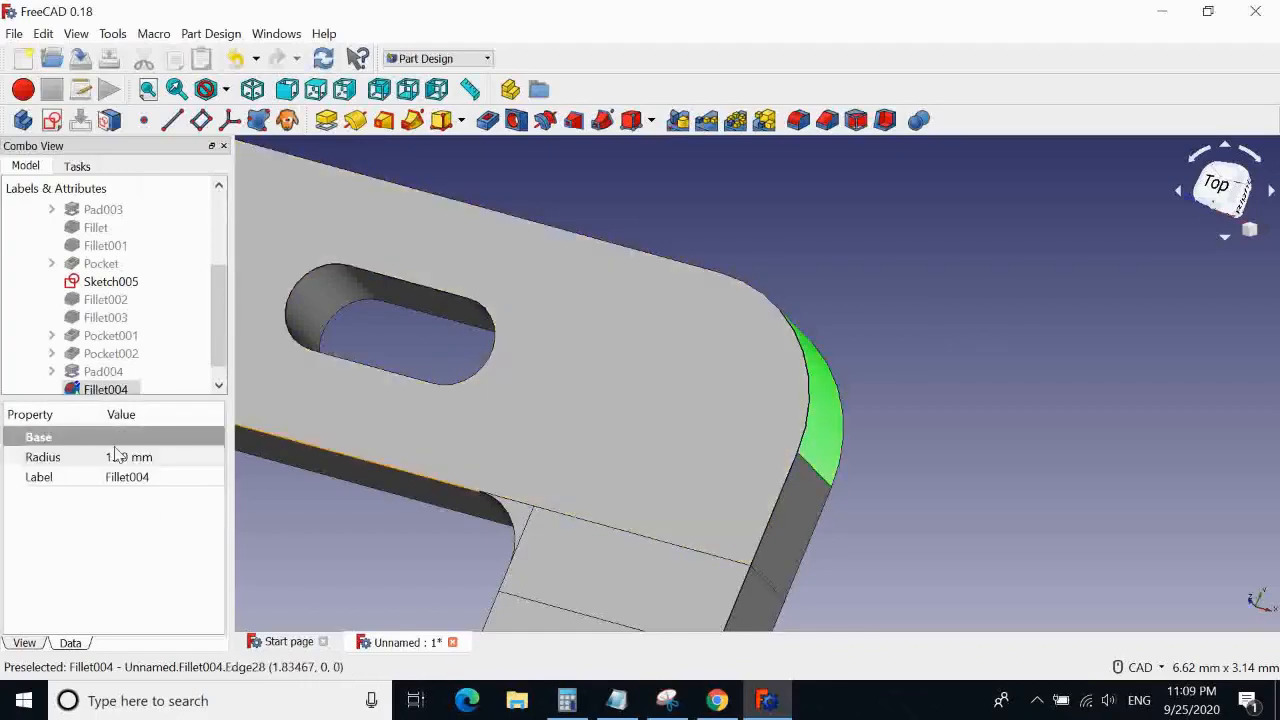
double_click(127, 459)
key("BackSpace")
key("BackSpace")
key("BackSpace")
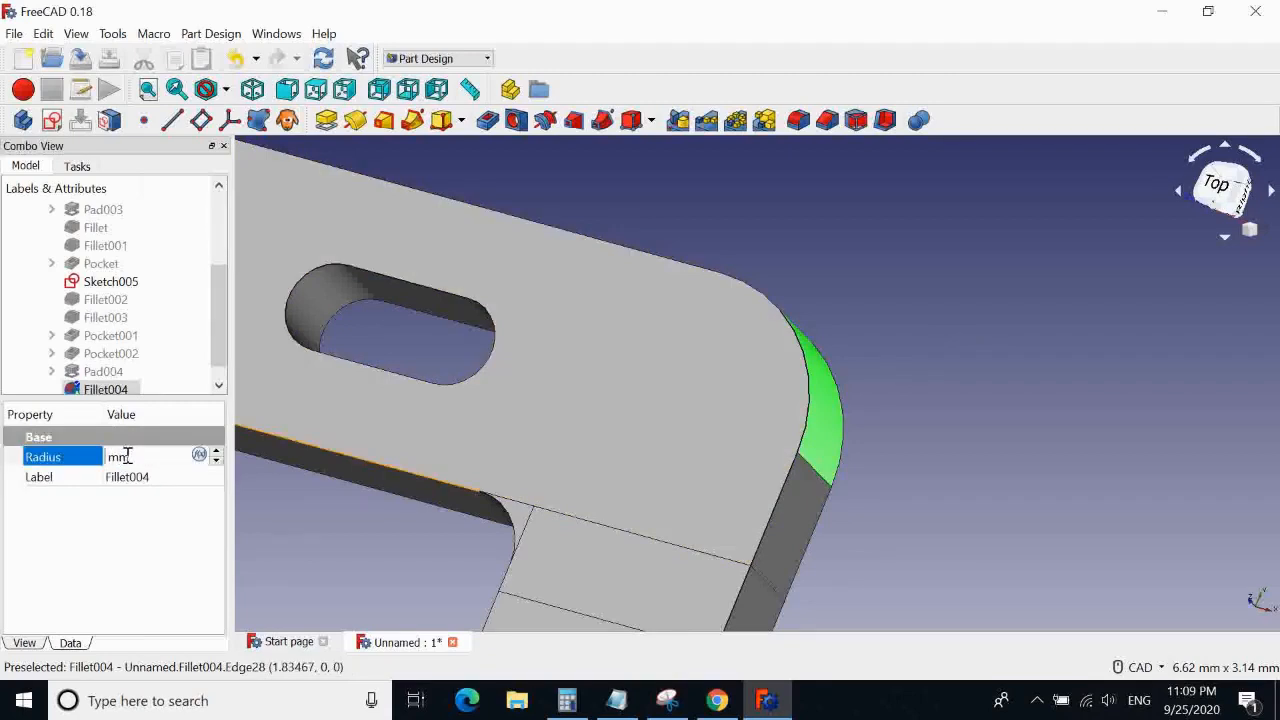
key("Return")
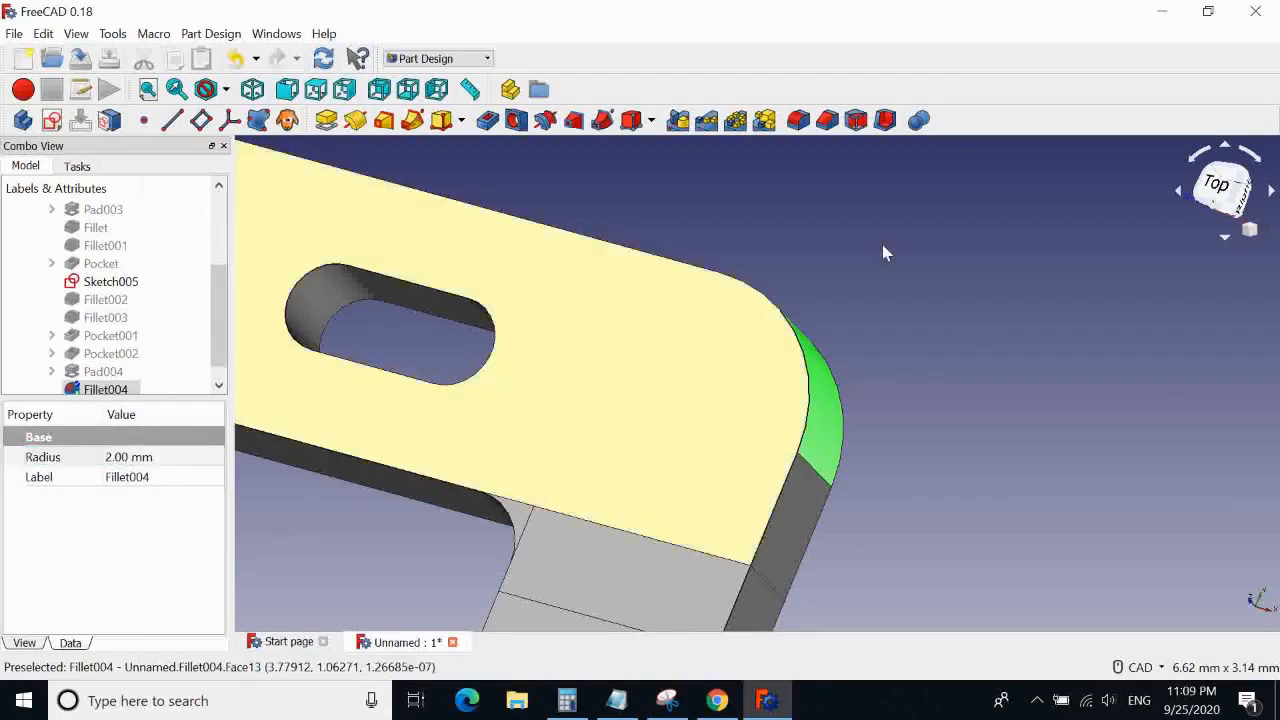
Reopen the outer corner fillet's parameters, try accepting the 2 mm radius, and set it to 1.5 mm instead
left_click(867, 289)
scroll(136, 224, "down", 1)
double_click(108, 371)
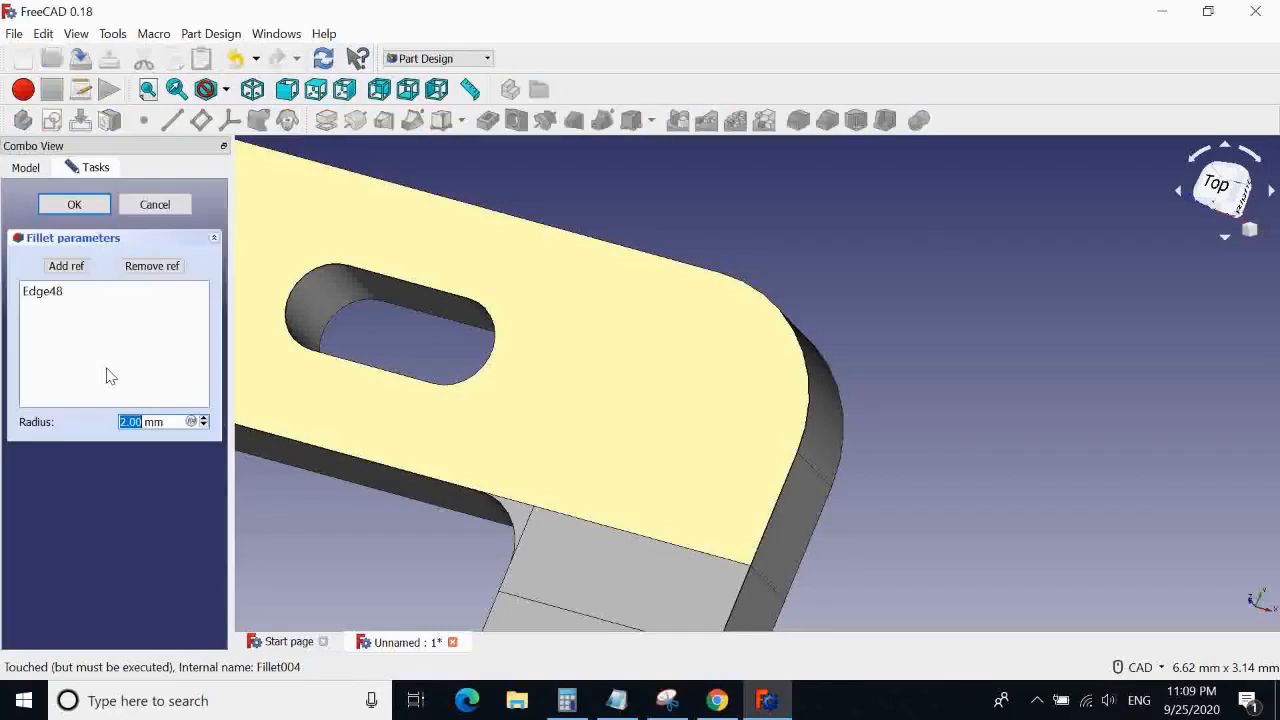
left_click(74, 204)
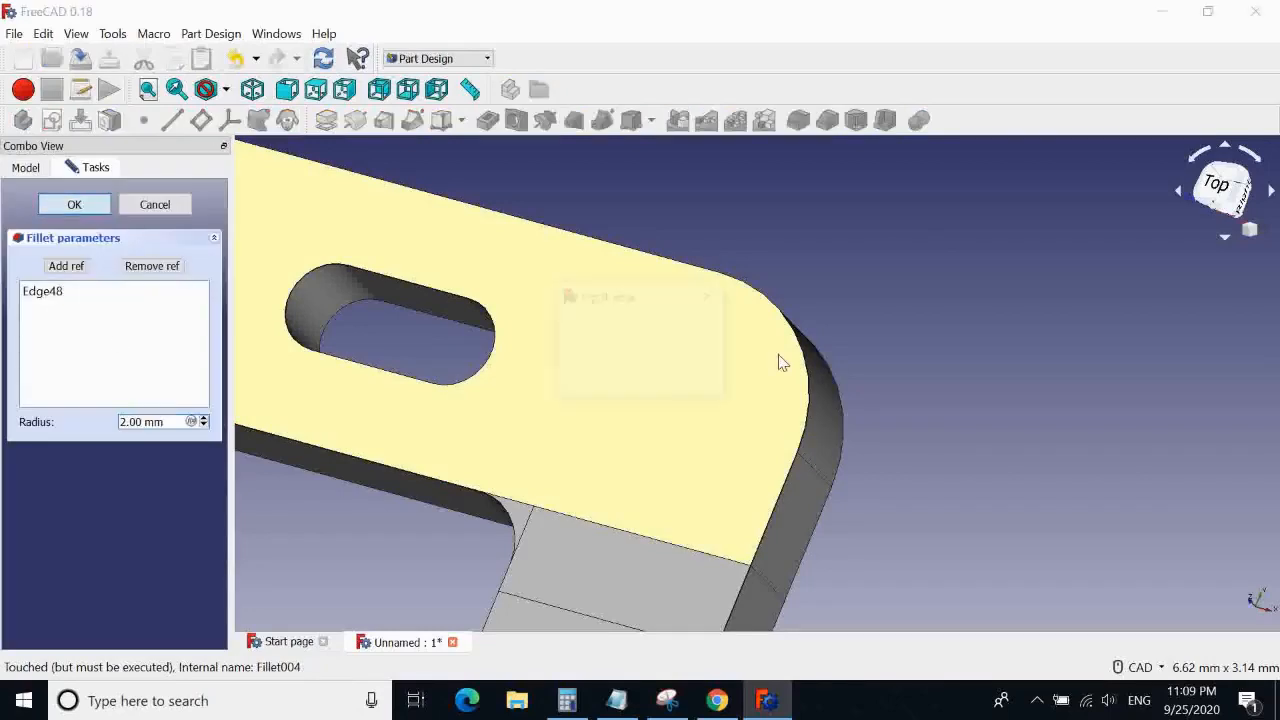
left_click(680, 377)
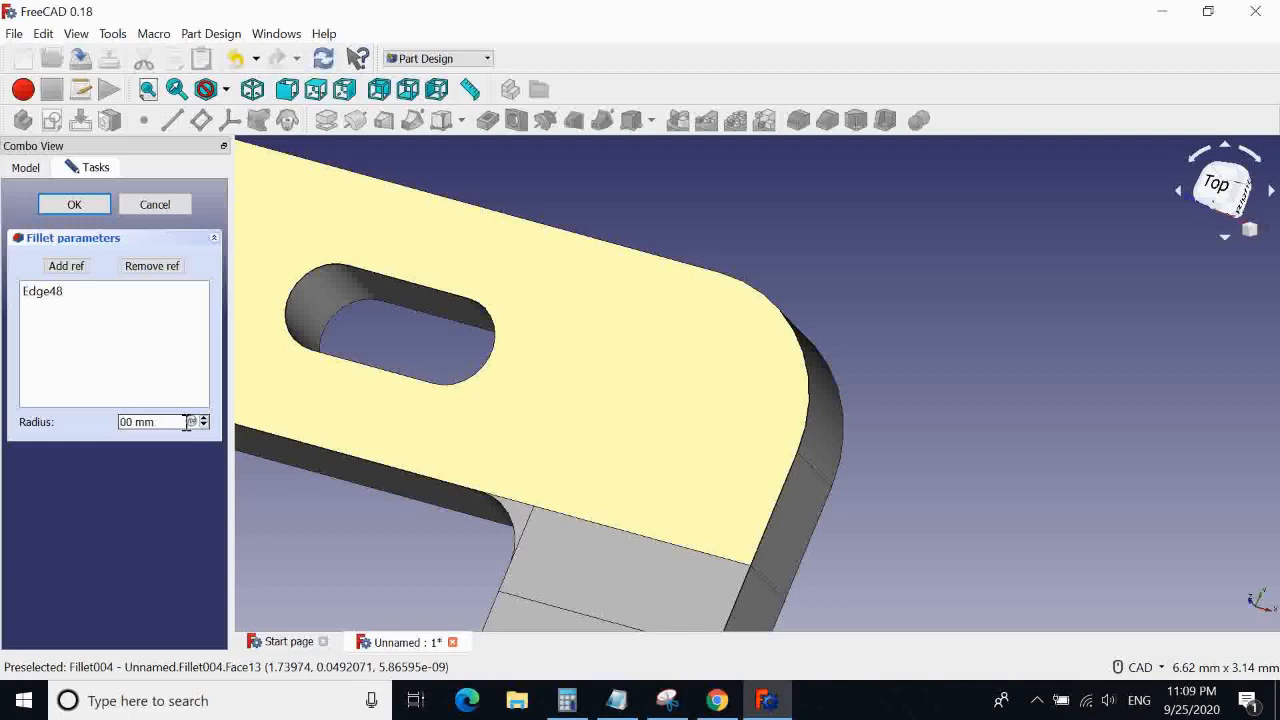
type("1.5")
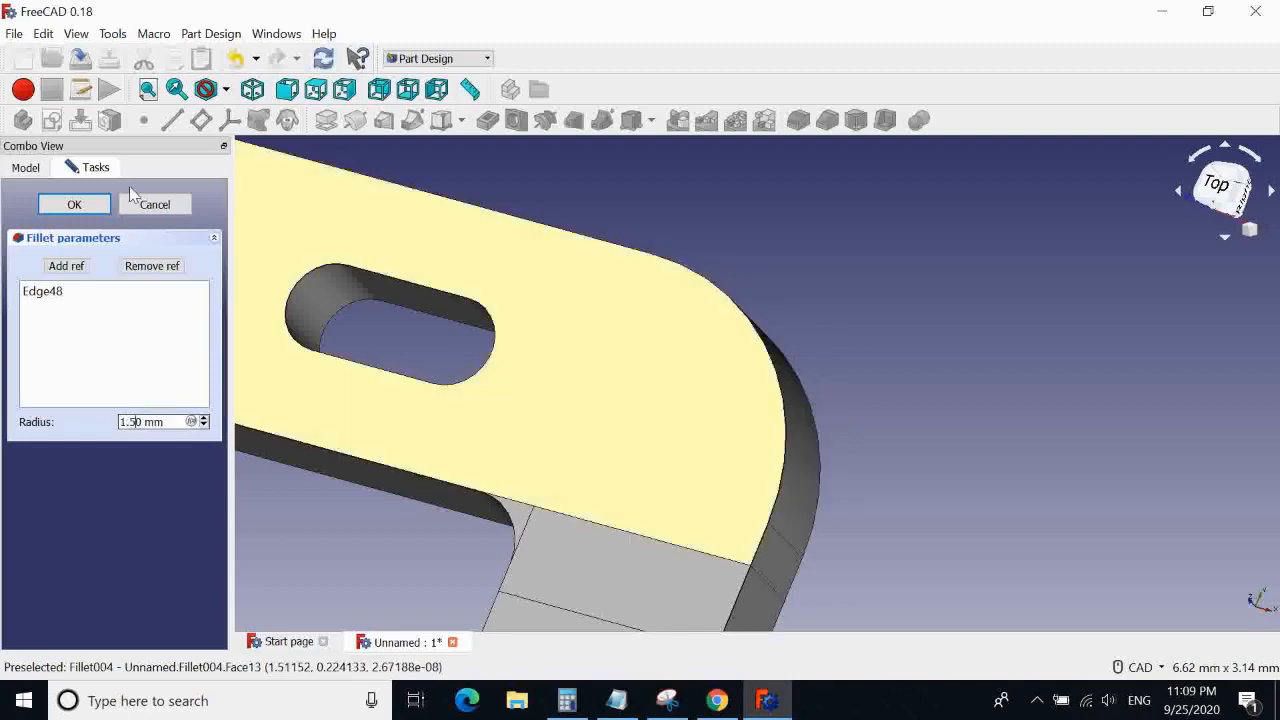
left_click(74, 204)
left_click(78, 213)
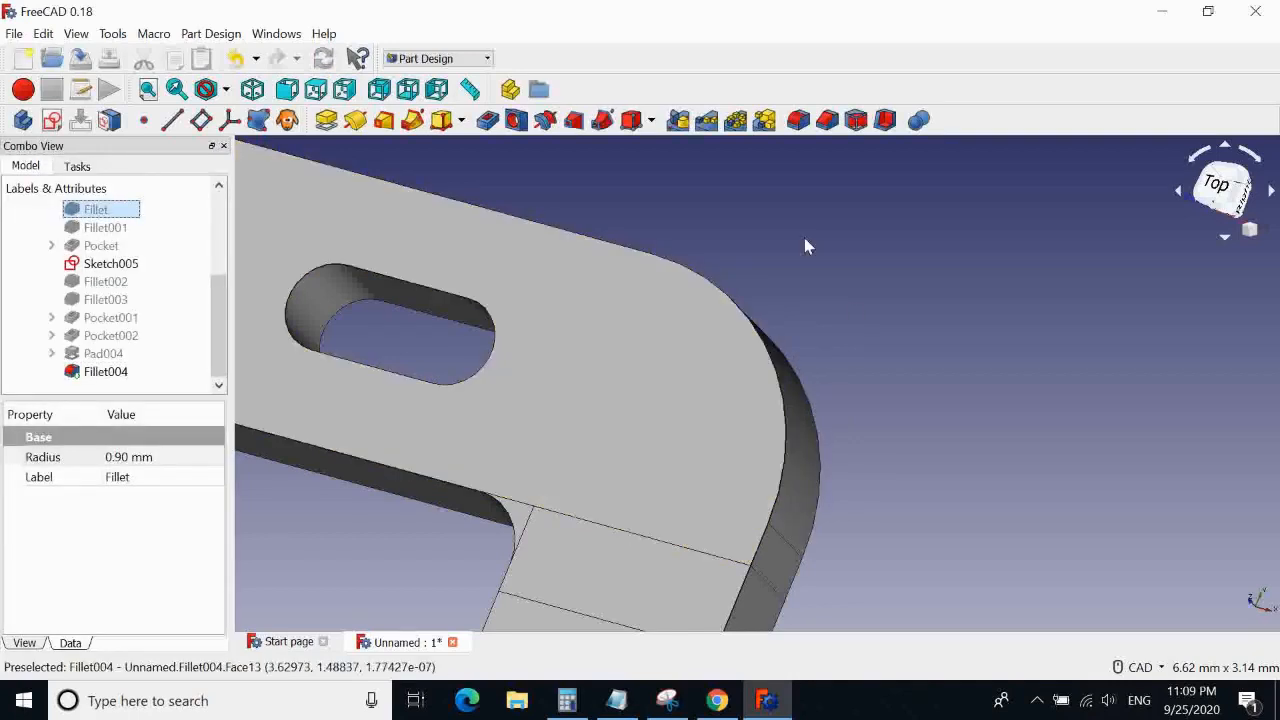
Check the plate's outer corner radius against the reference drawing in Chrome and return to FreeCAD
mouse_move(808, 246)
middle_mouse_down()
mouse_move(908, 396)
mouse_move(863, 309)
middle_mouse_up()
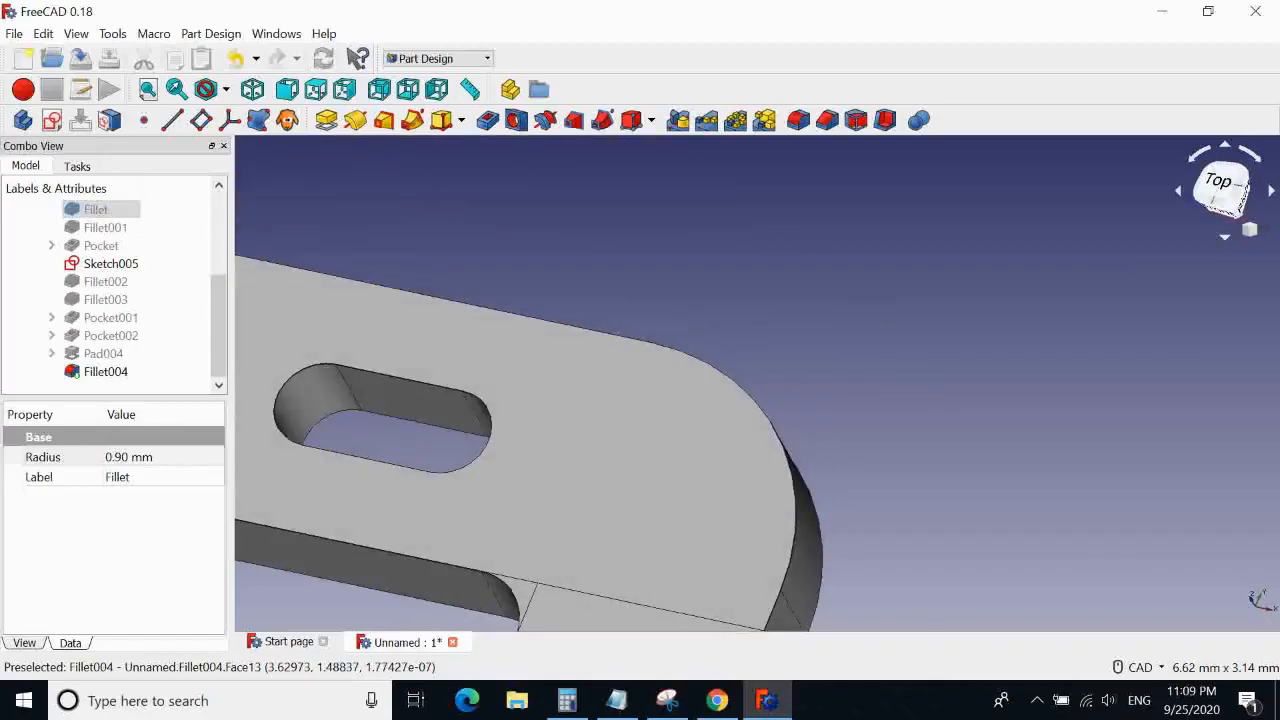
left_click(717, 700)
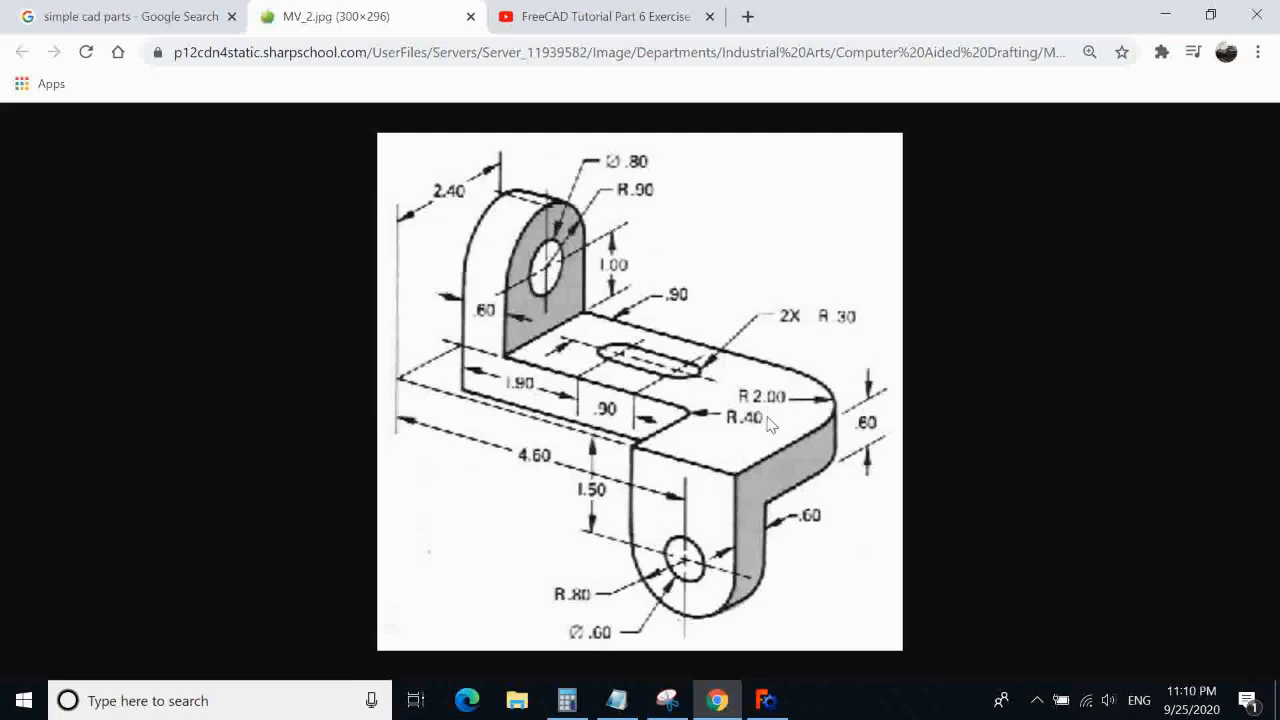
left_click(1165, 15)
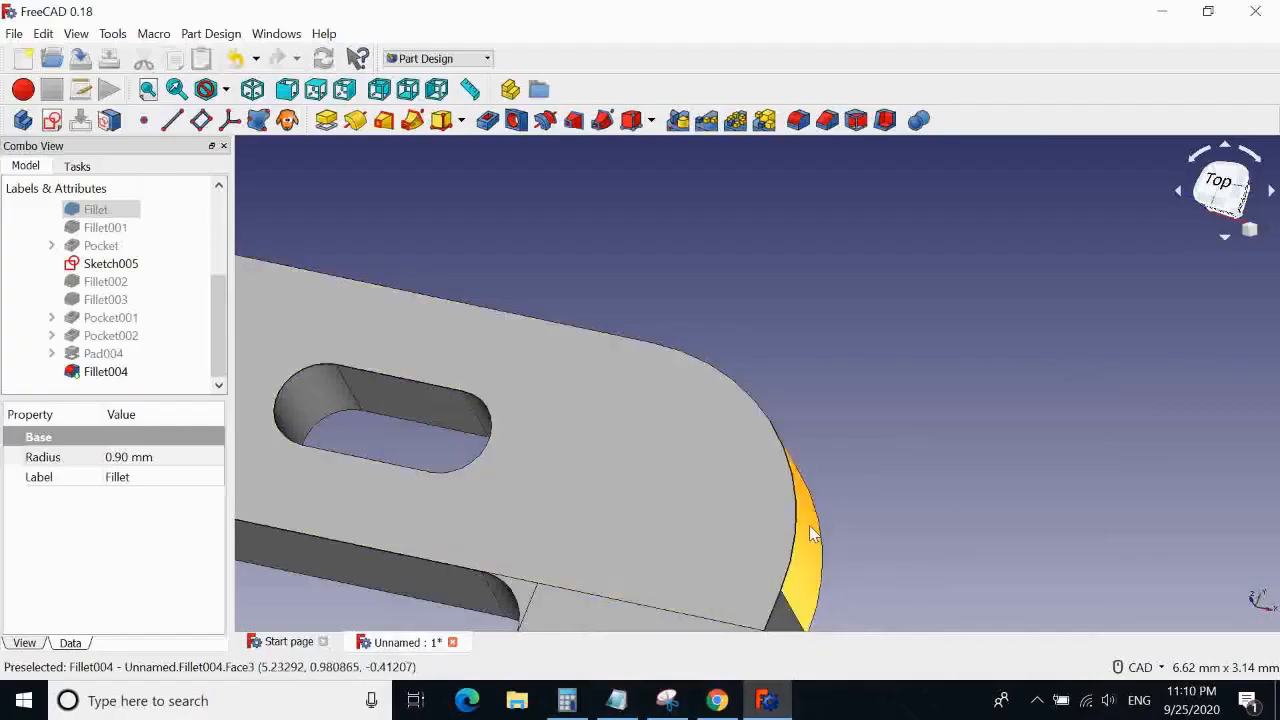
Edit the fillet on the plate's outer corner and set its radius to 1 mm
left_click(811, 533)
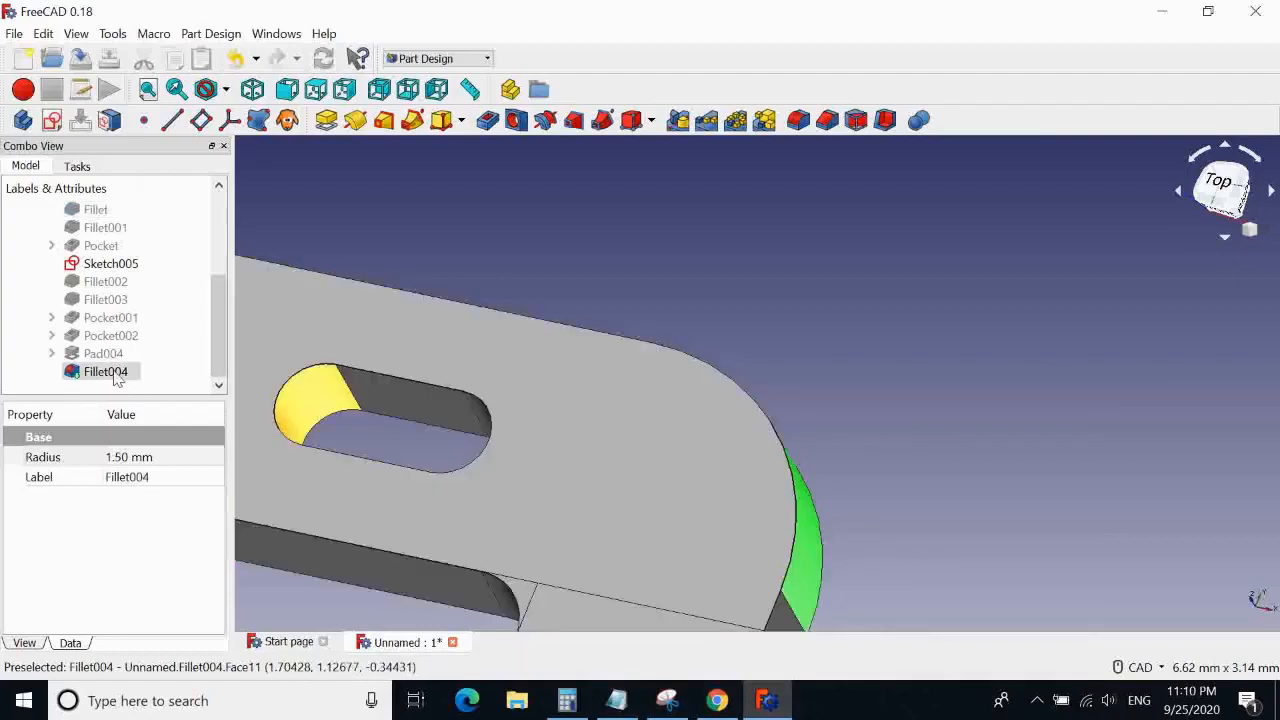
double_click(114, 371)
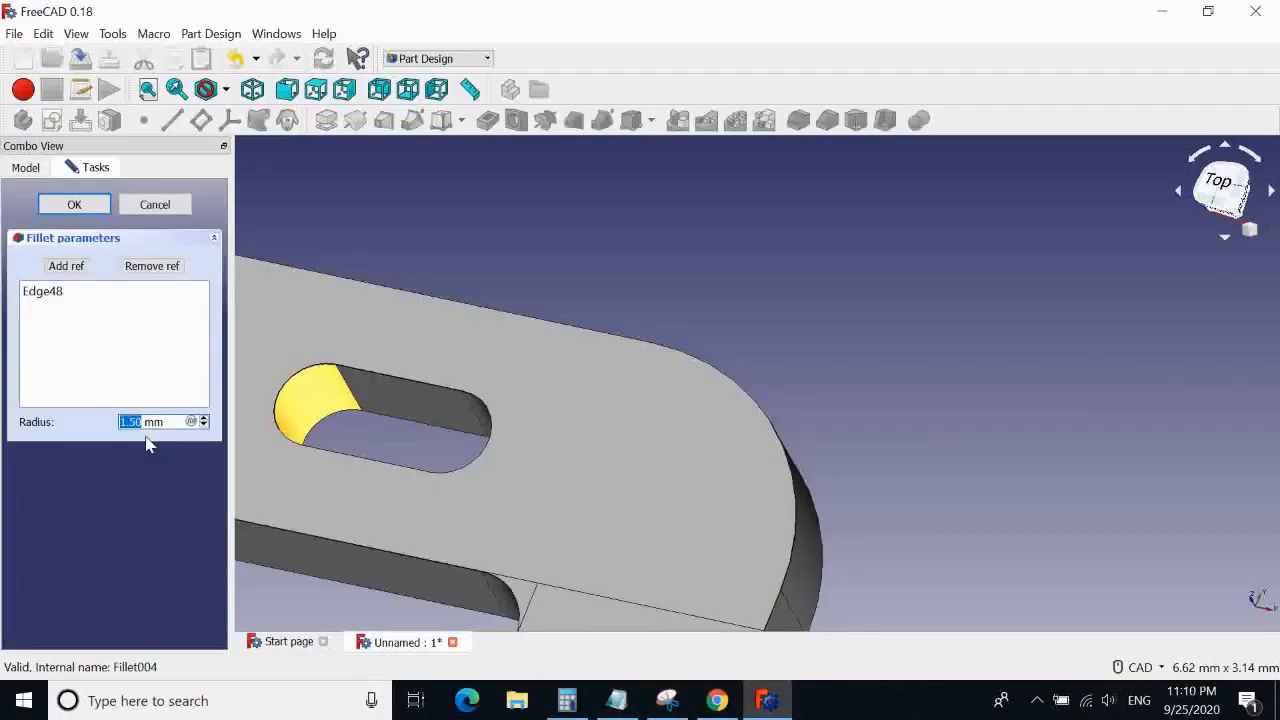
type("3")
left_click(74, 204)
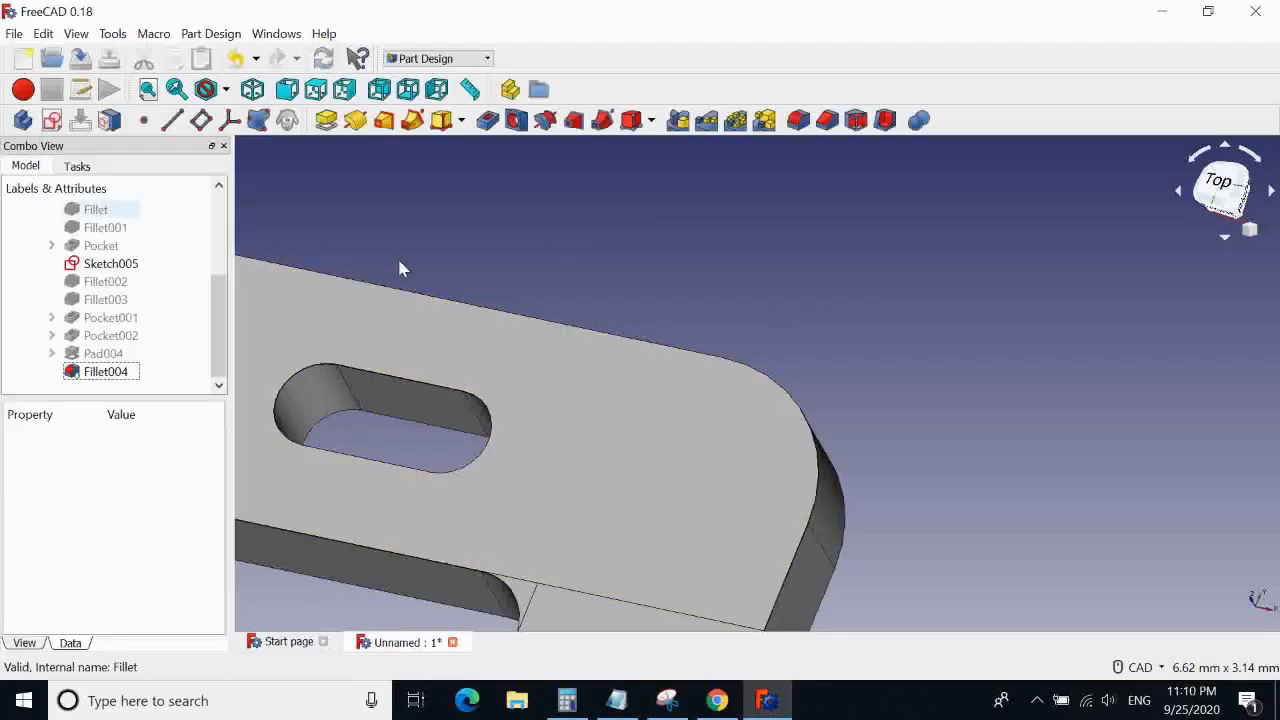
Try deleting the seam edge across the plate's top face beside the inside corner, and undo the deletion
scroll(809, 314, "down", 5)
mouse_move(890, 270)
middle_mouse_down()
mouse_move(943, 389)
mouse_move(901, 290)
middle_mouse_up()
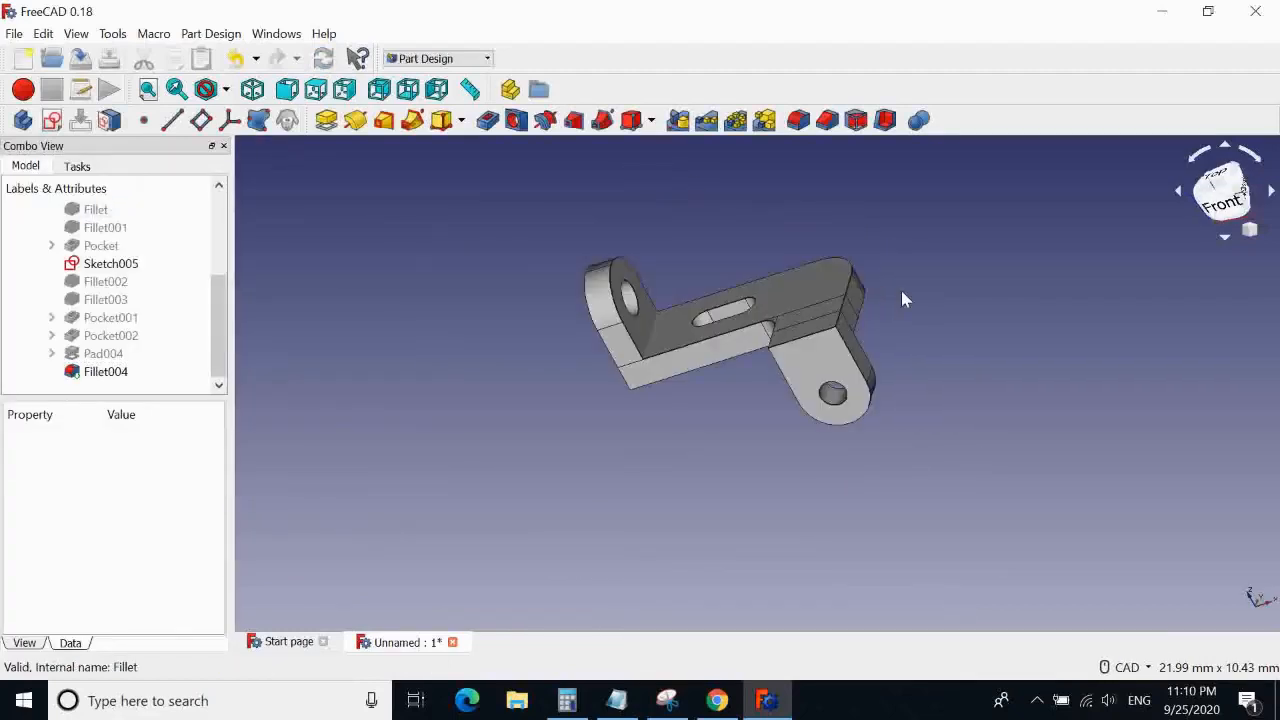
left_click(254, 90)
middle_click_drag(1026, 337, 965, 268)
scroll(823, 449, "up", 3)
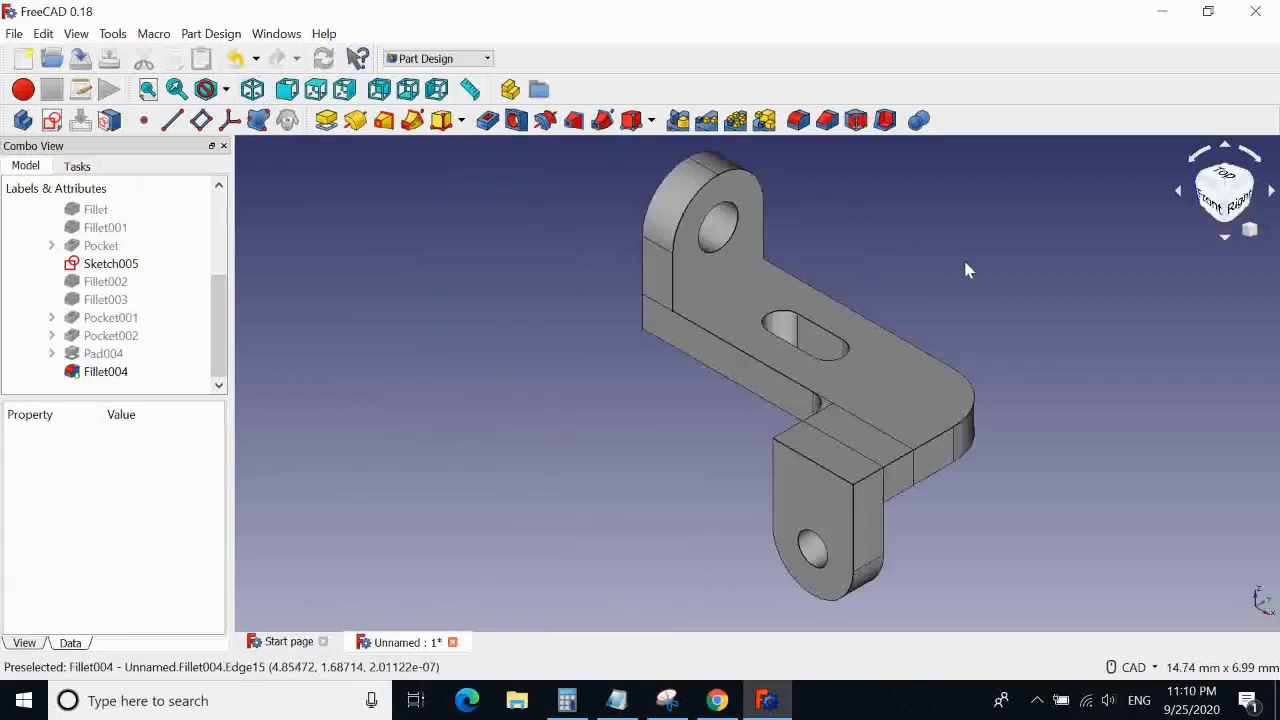
scroll(880, 425, "up", 5)
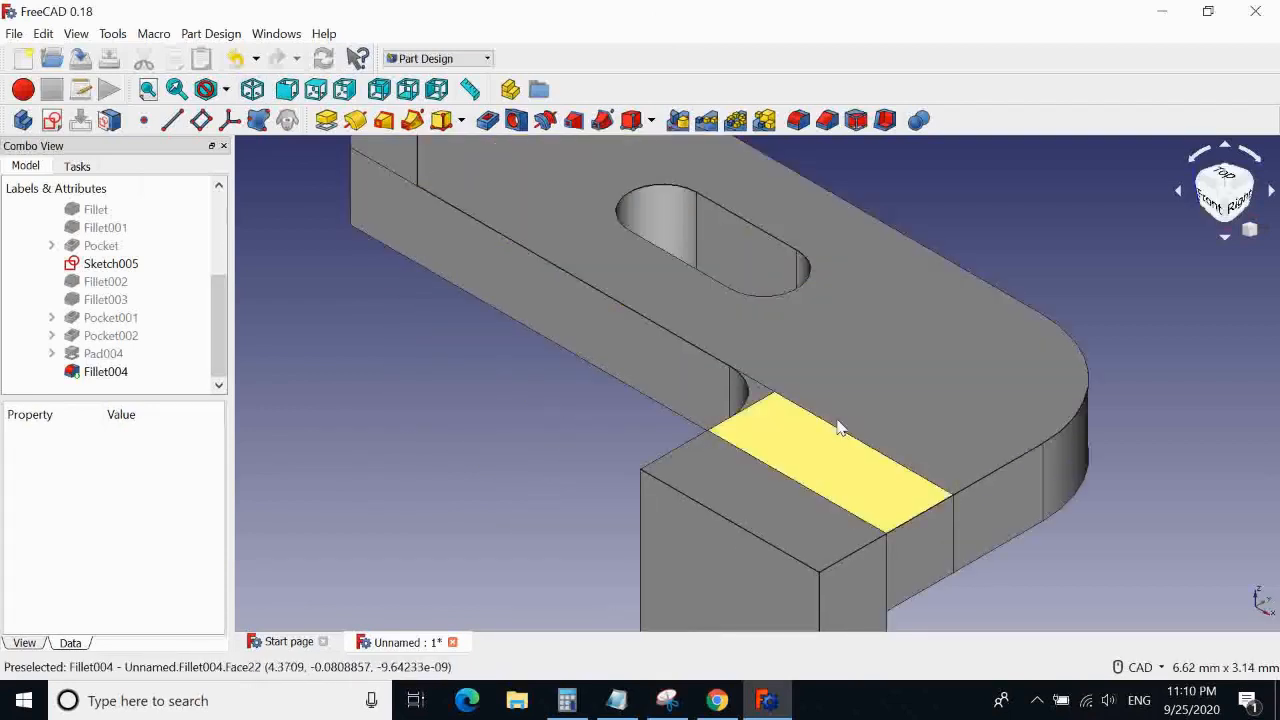
left_click(830, 425)
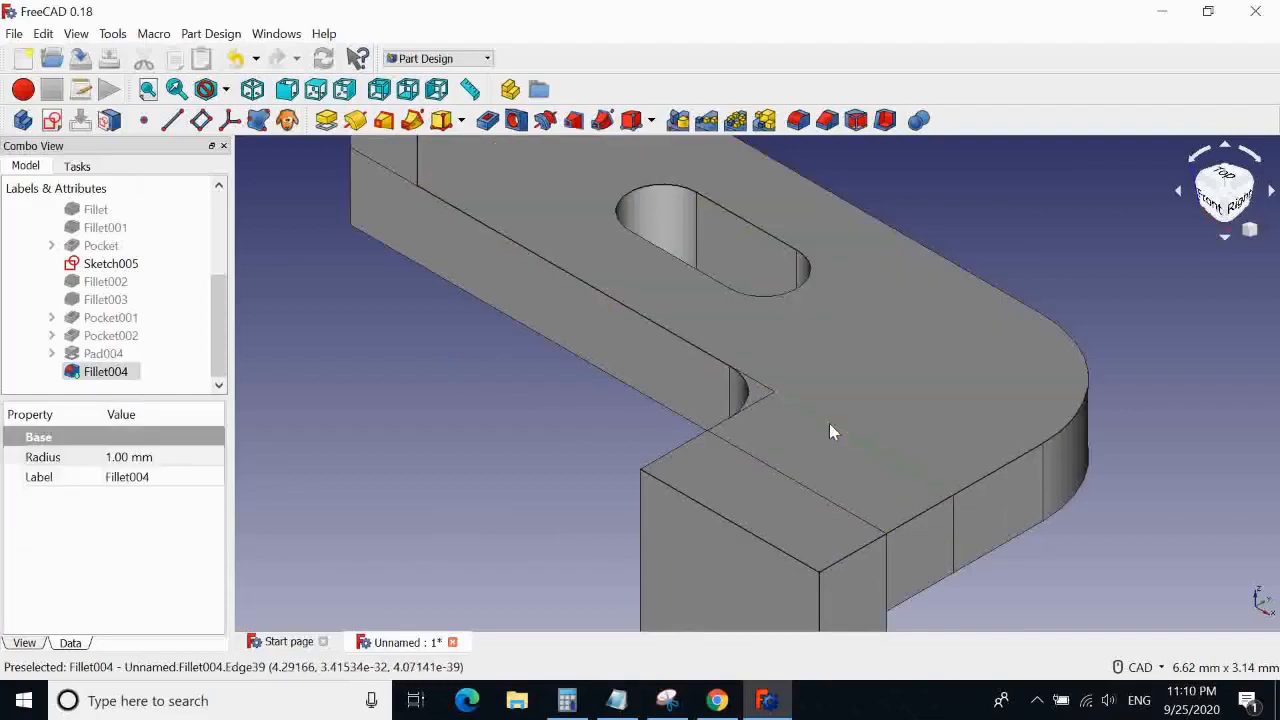
key("Delete")
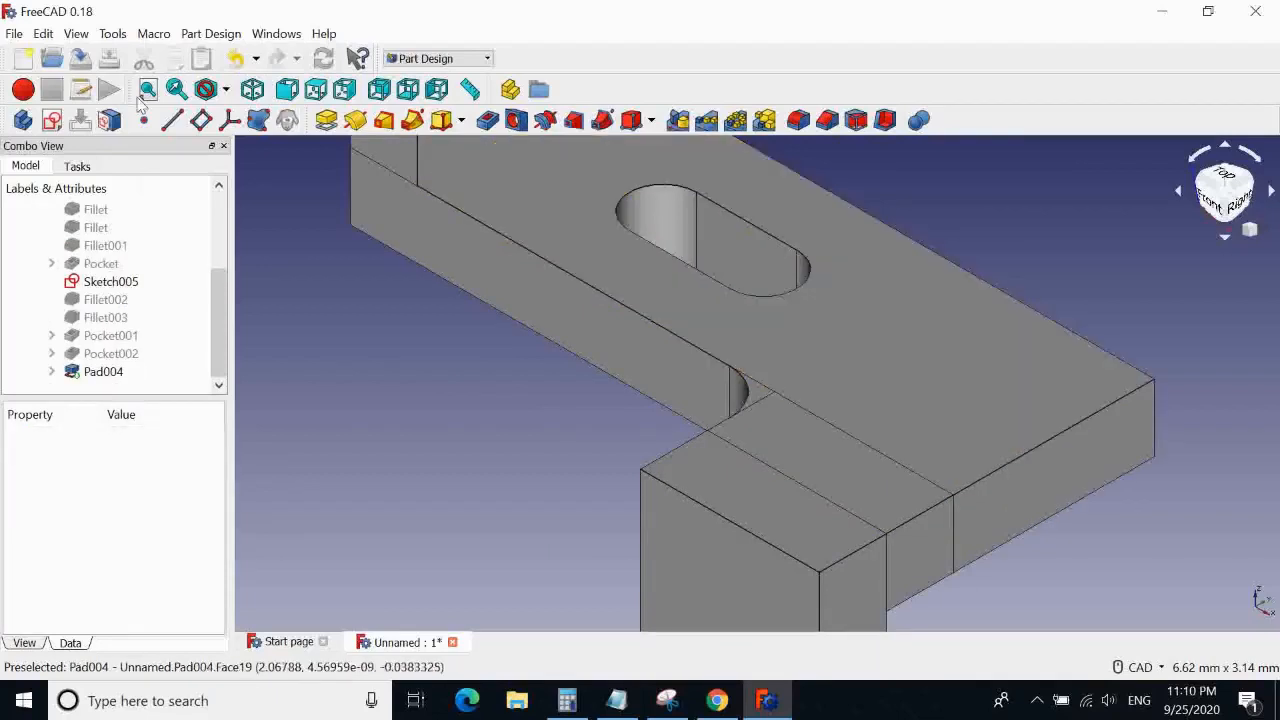
left_click(235, 58)
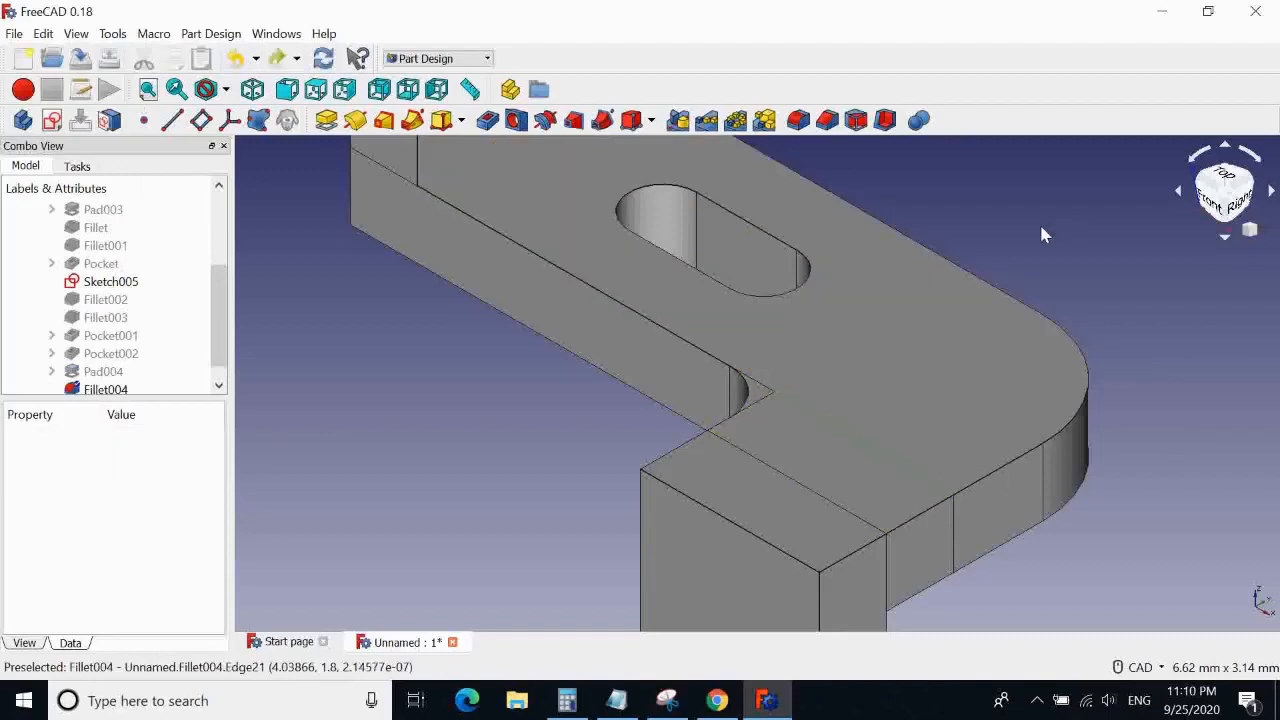
Examine the bracket's filled inside corner, slot, rounded outer corner and both lugs
scroll(694, 437, "up", 2)
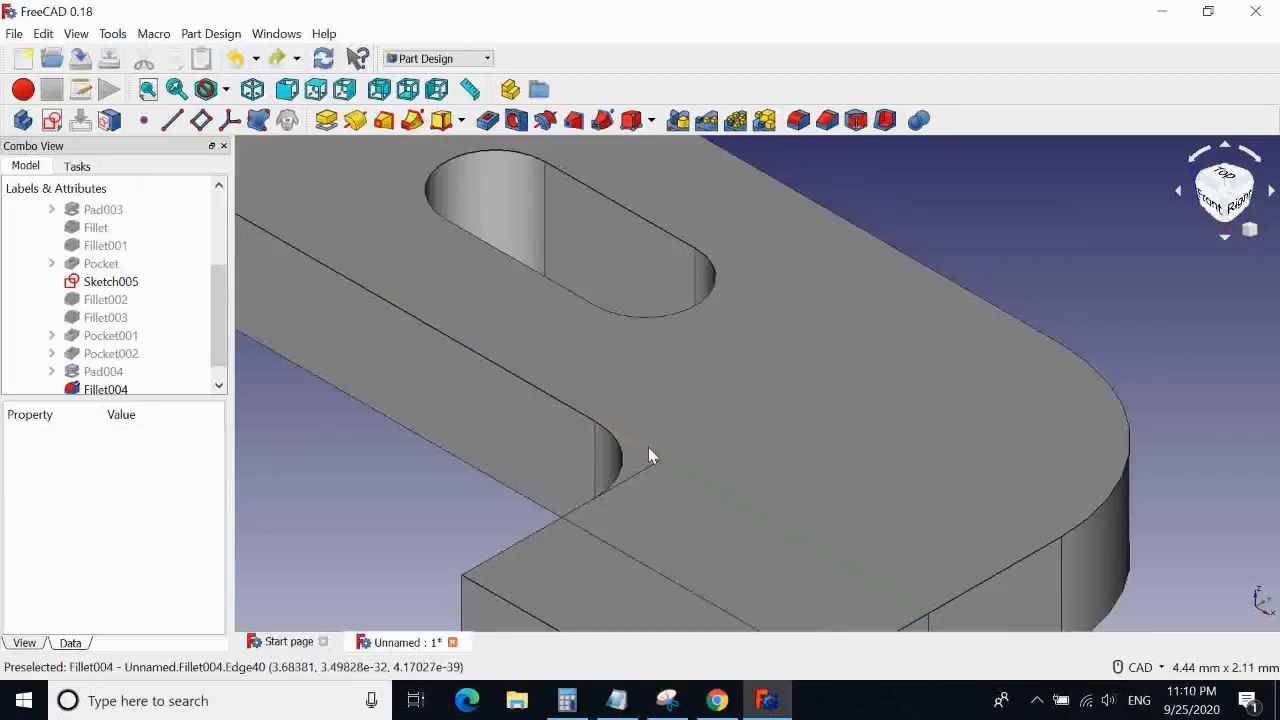
scroll(1124, 323, "down", 4)
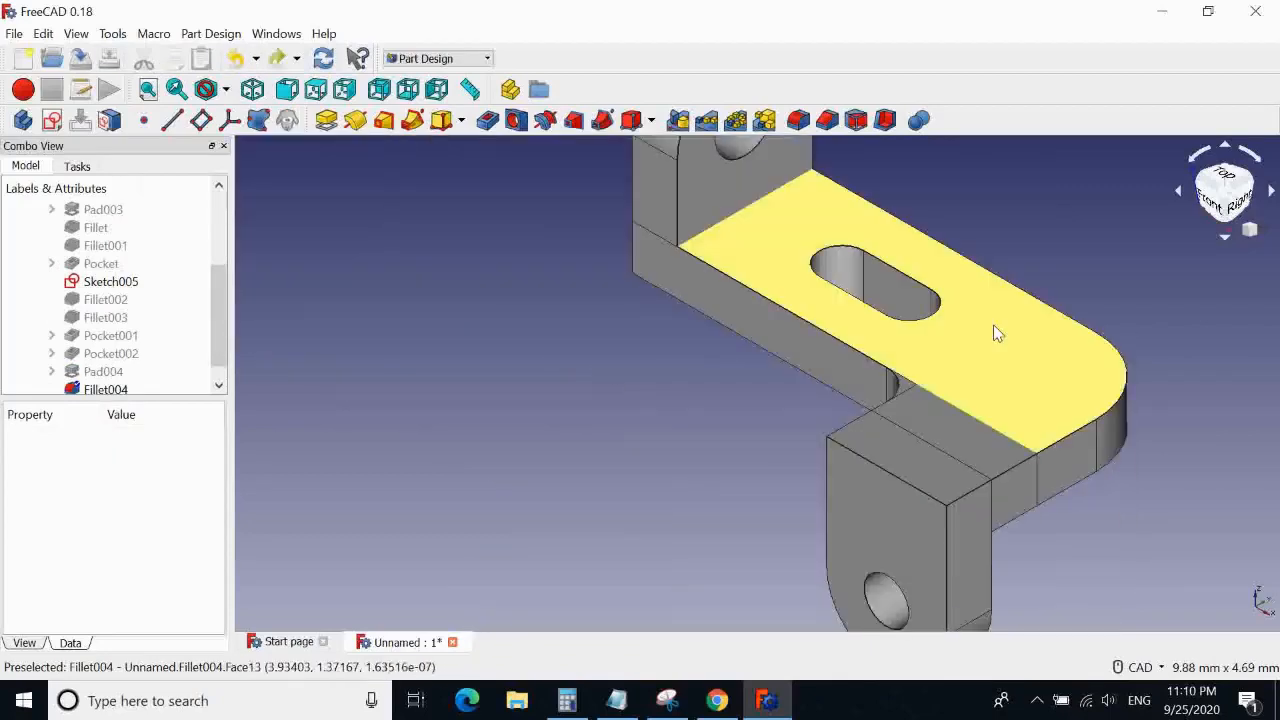
middle_click_drag(1044, 230, 991, 329)
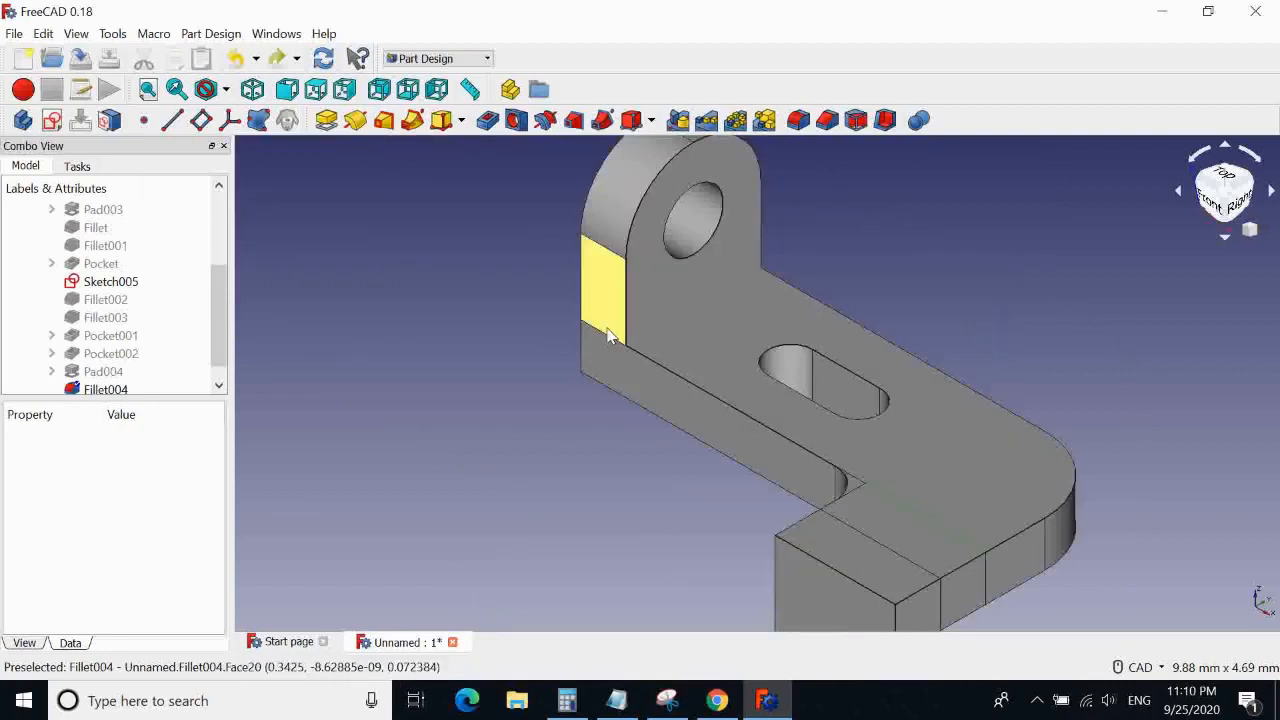
mouse_move(778, 318)
middle_mouse_down()
mouse_move(849, 343)
mouse_move(763, 306)
middle_mouse_up()
scroll(874, 349, "down", 4)
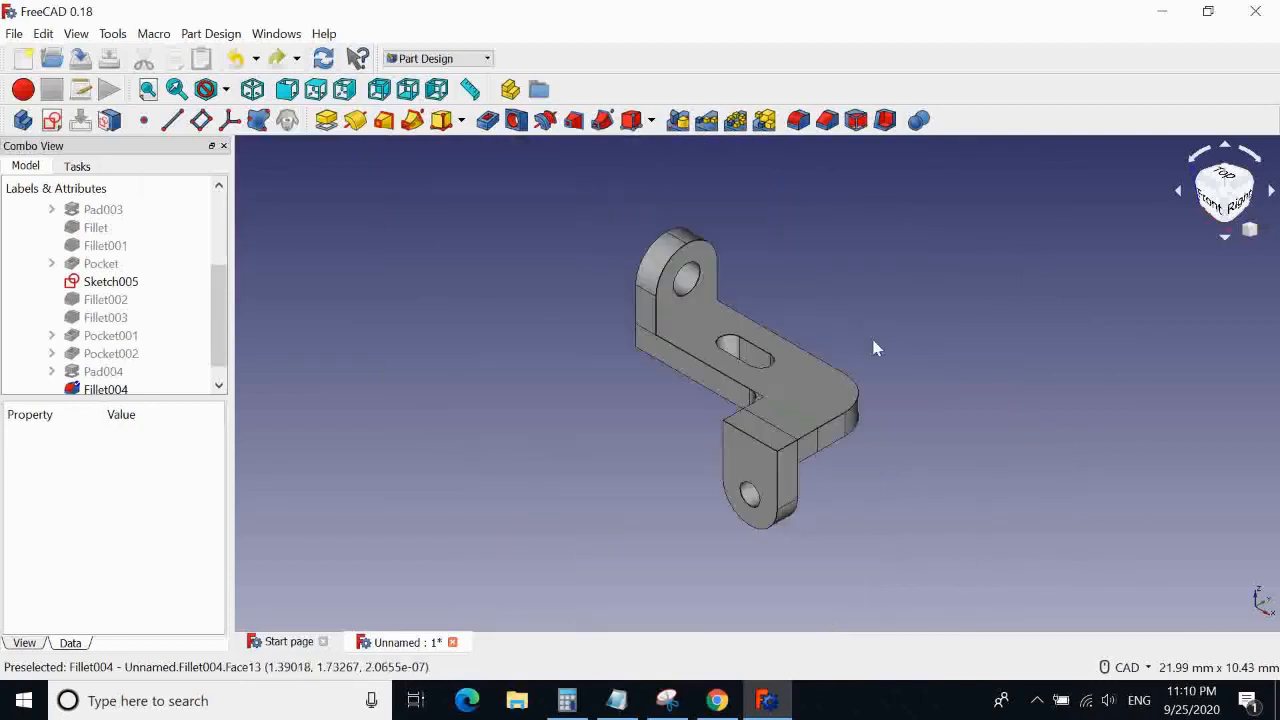
scroll(938, 399, "up", 2)
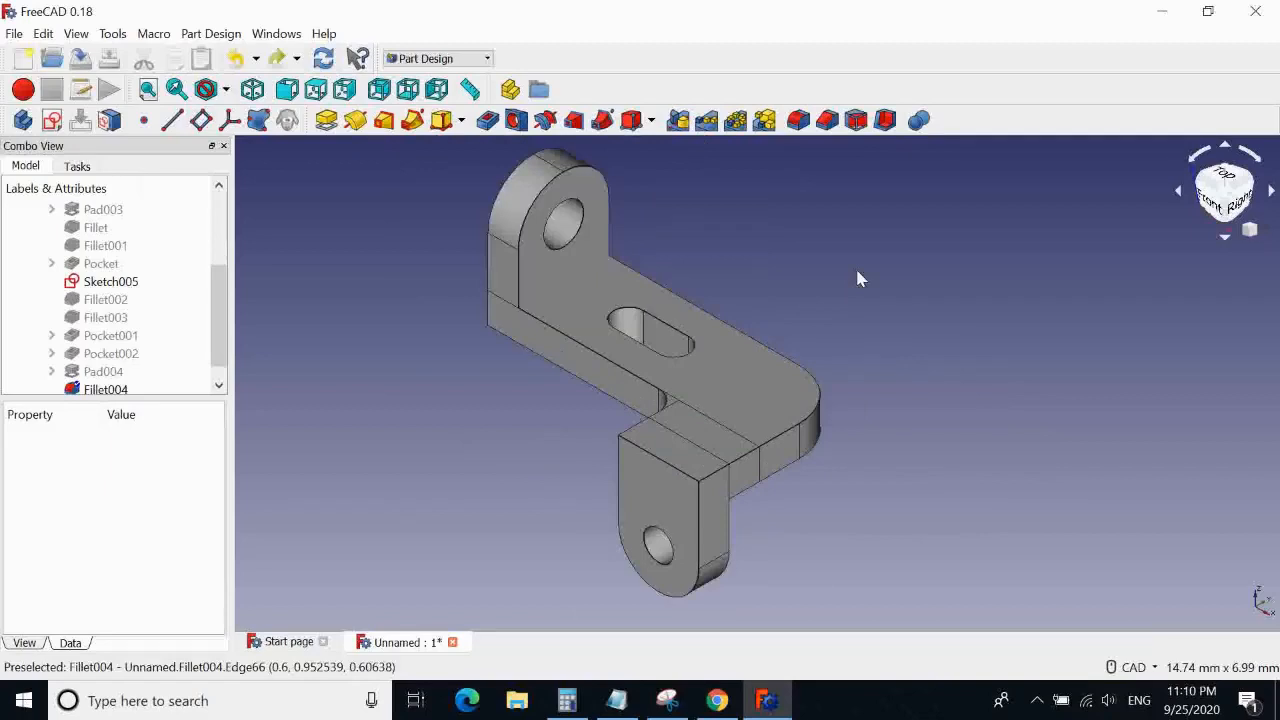
middle_click_drag(682, 254, 749, 313)
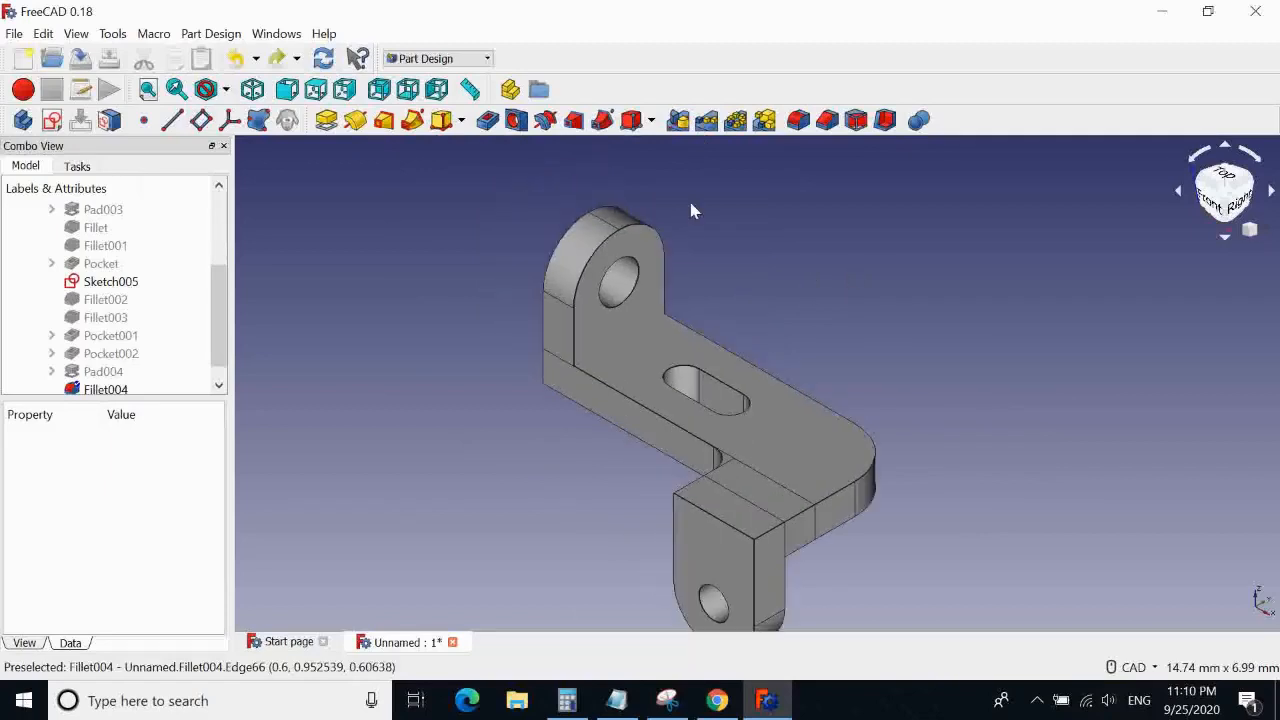
middle_click_drag(905, 382, 893, 336)
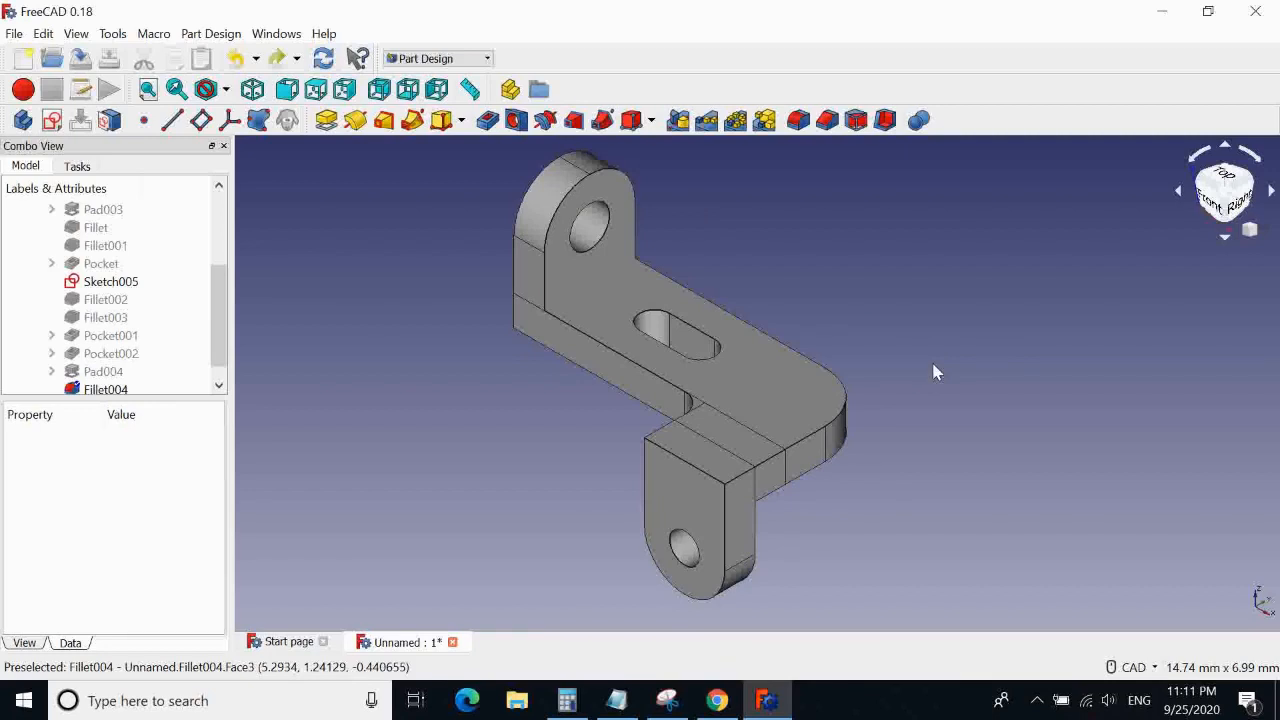
left_click(18, 34)
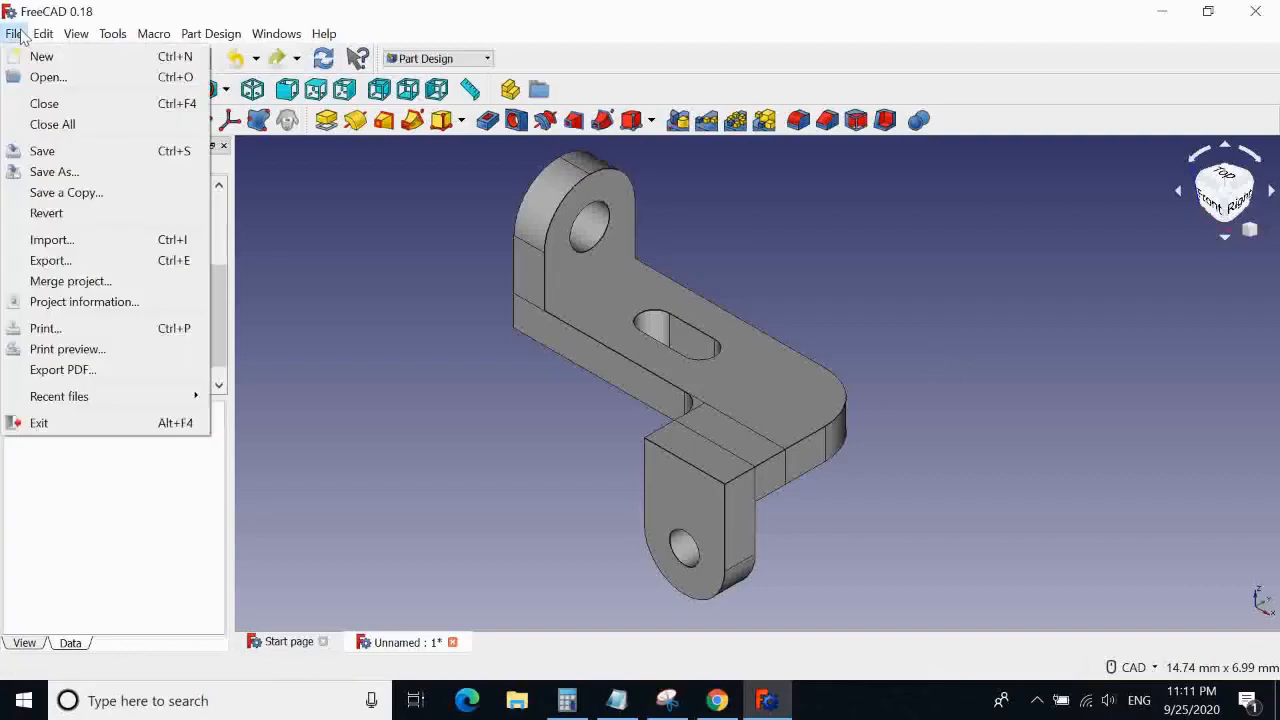
left_click(58, 262)
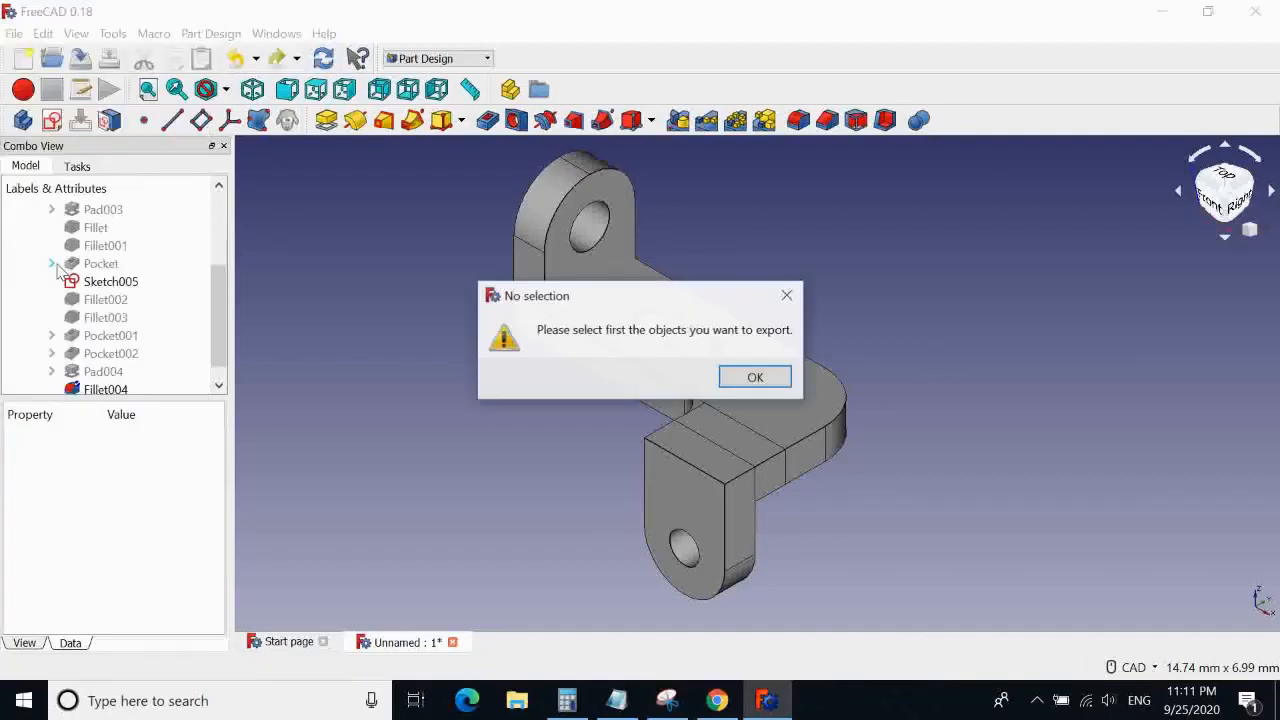
left_click(760, 382)
Export the whole Body to the Desktop as an STL Mesh file named Part1
scroll(92, 297, "up", 3)
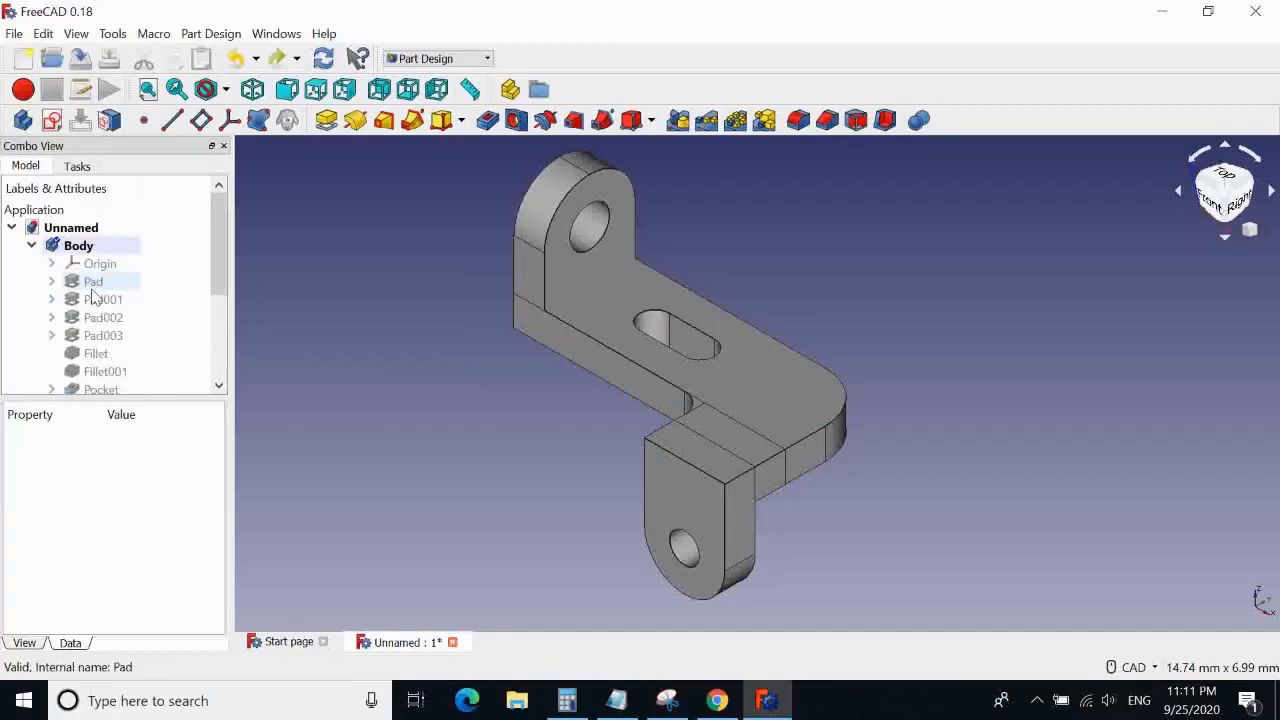
left_click(62, 229)
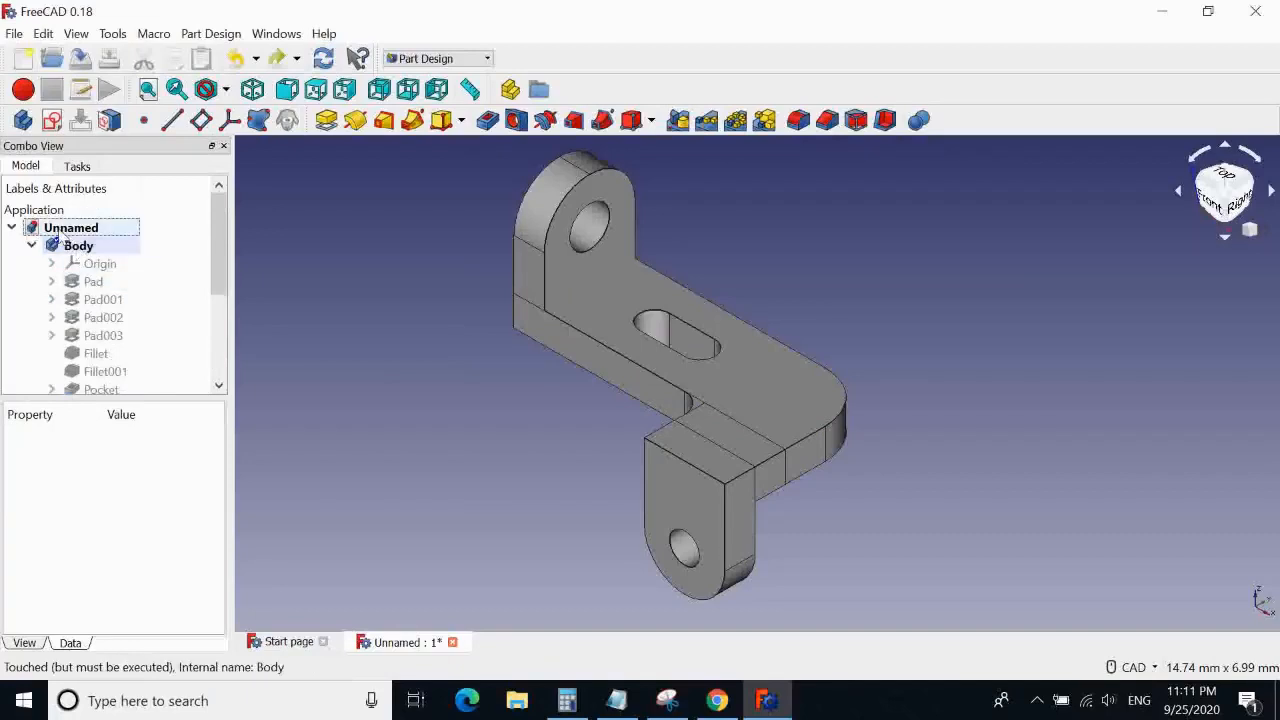
right_click(58, 229)
left_click(51, 230)
left_click(88, 246)
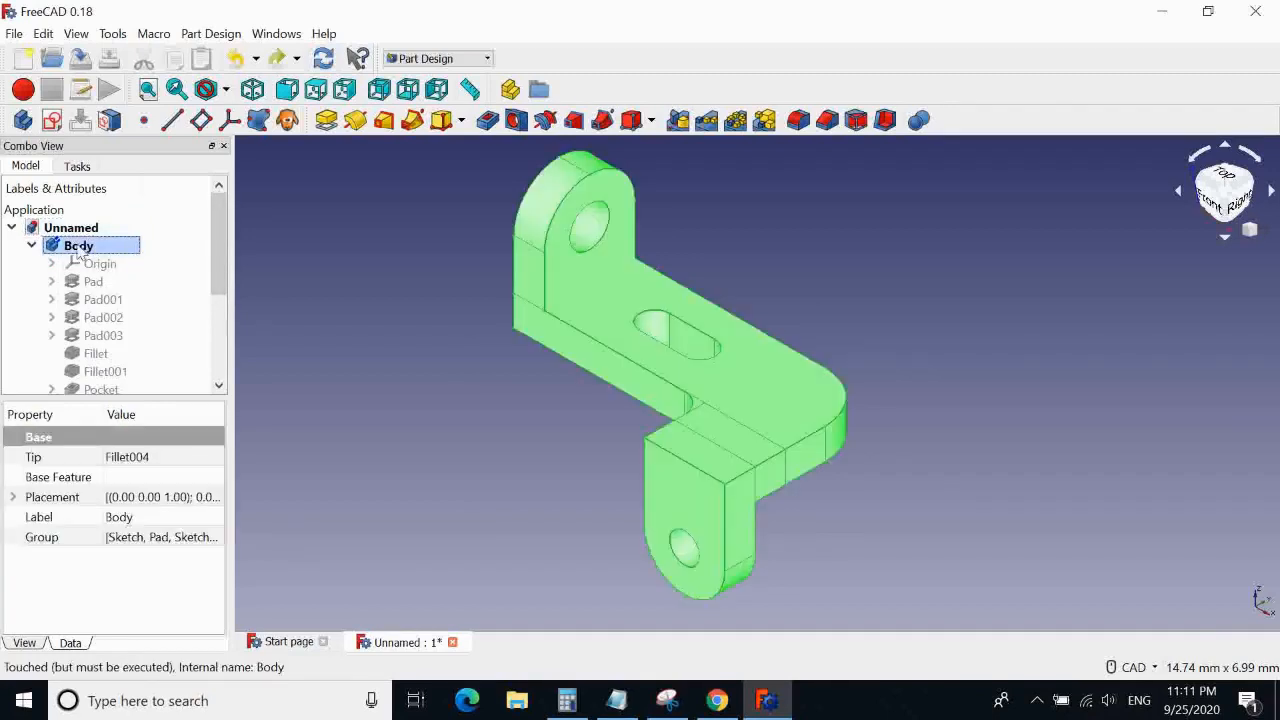
left_click(14, 36)
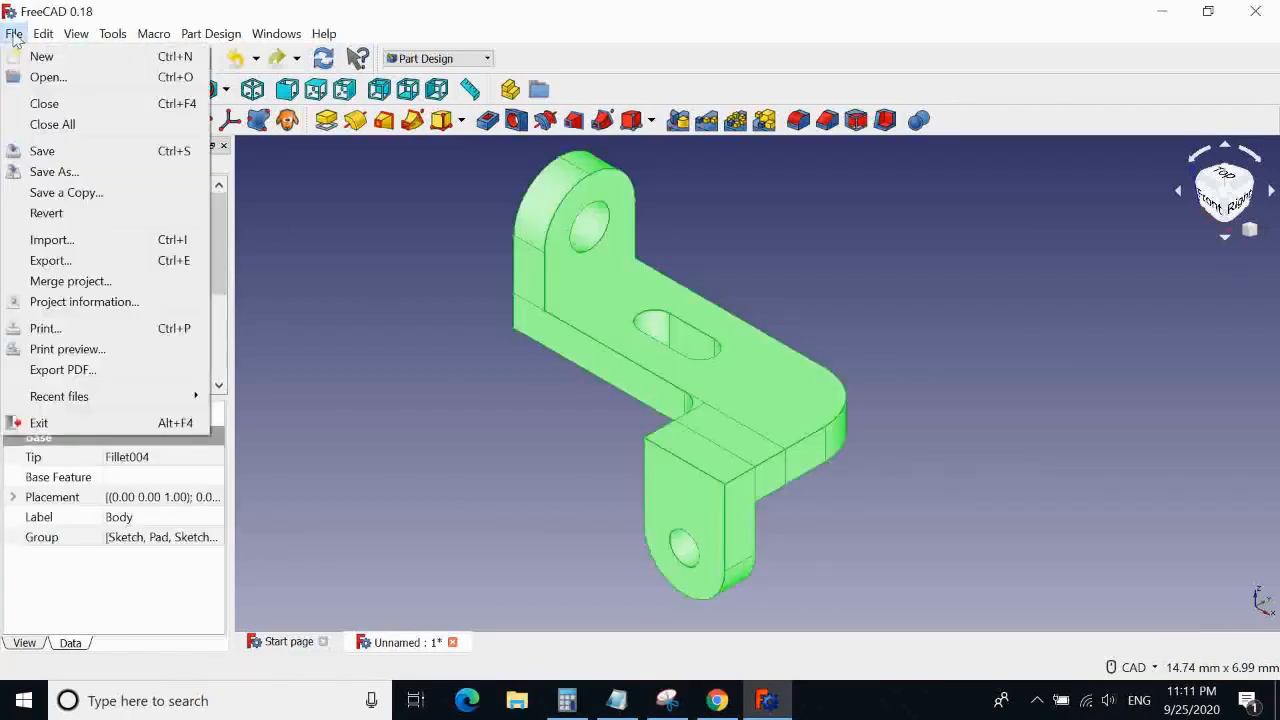
left_click(52, 257)
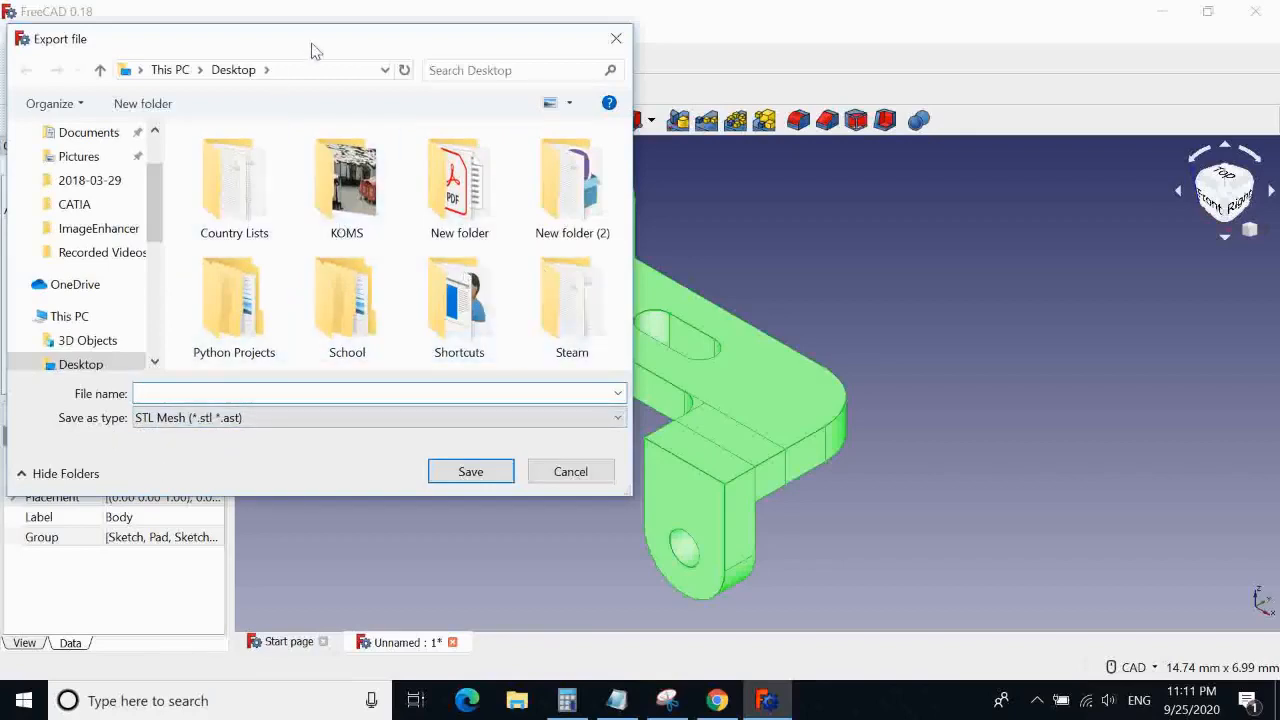
left_click_drag(311, 49, 457, 53)
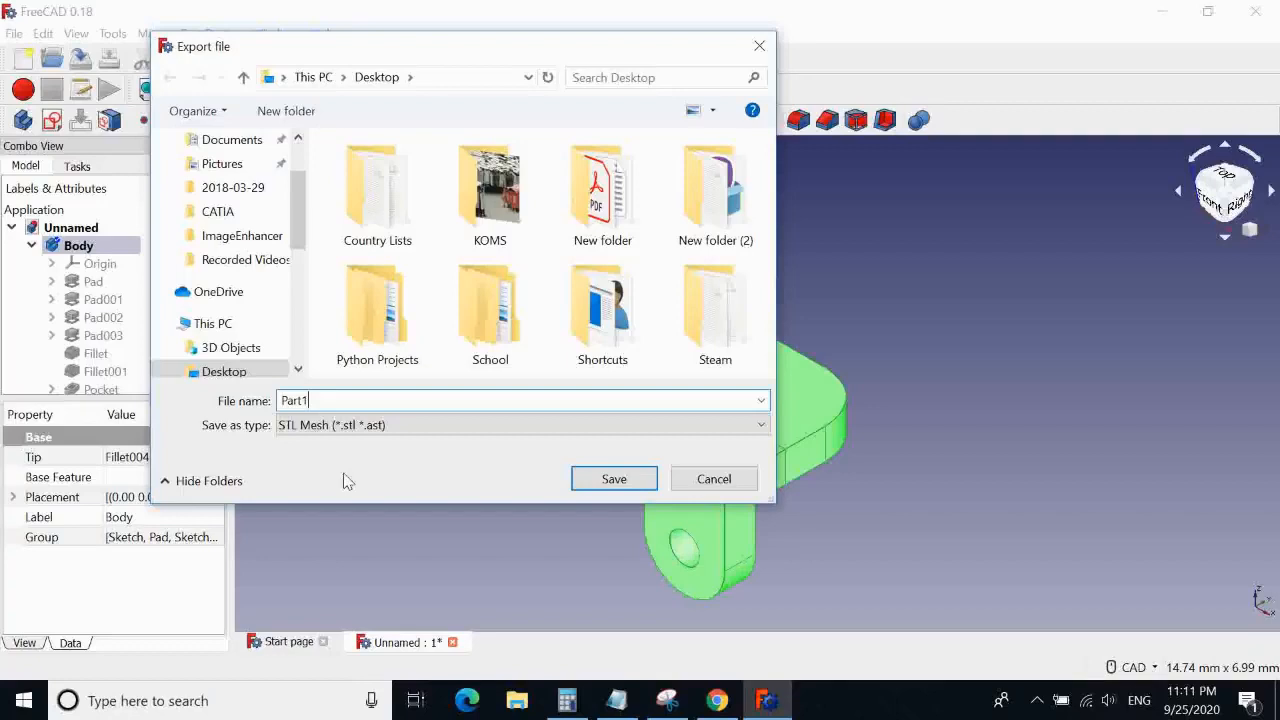
left_click(614, 479)
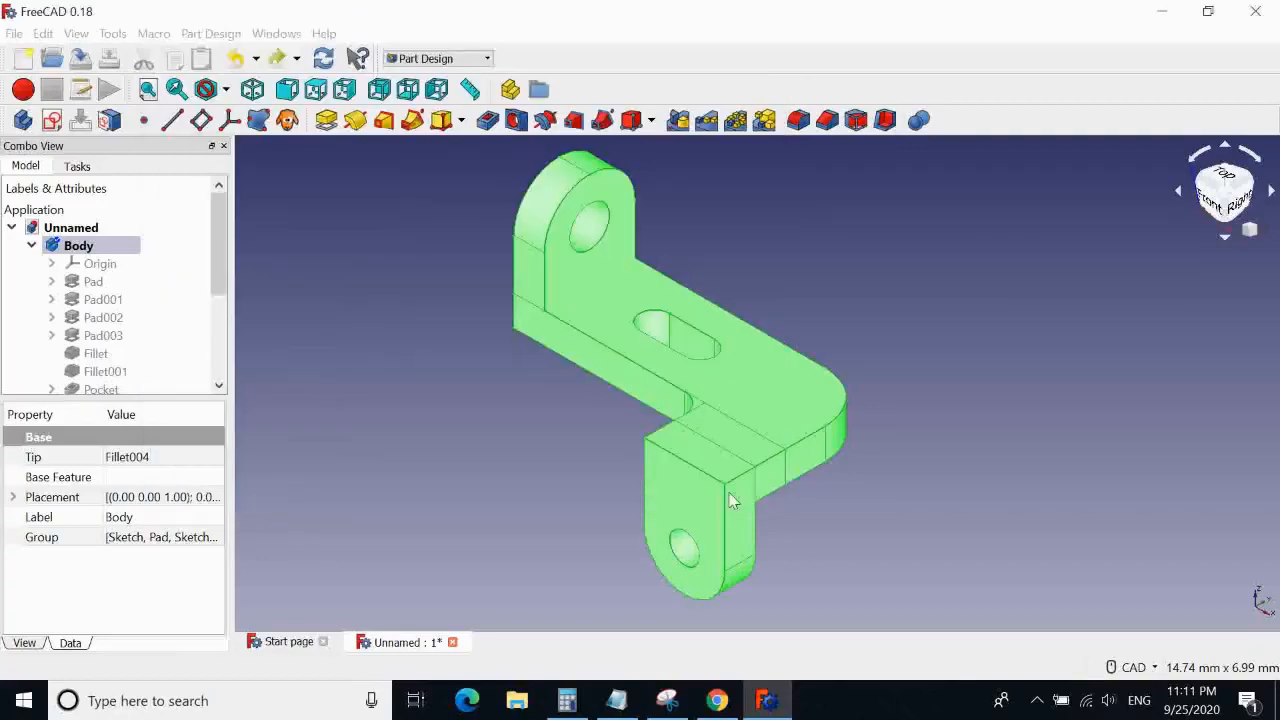
Reposition the exported Part1 file in an empty area of the Windows desktop and open it in 3D Viewer
left_click(848, 275)
middle_click_drag(846, 274, 688, 380)
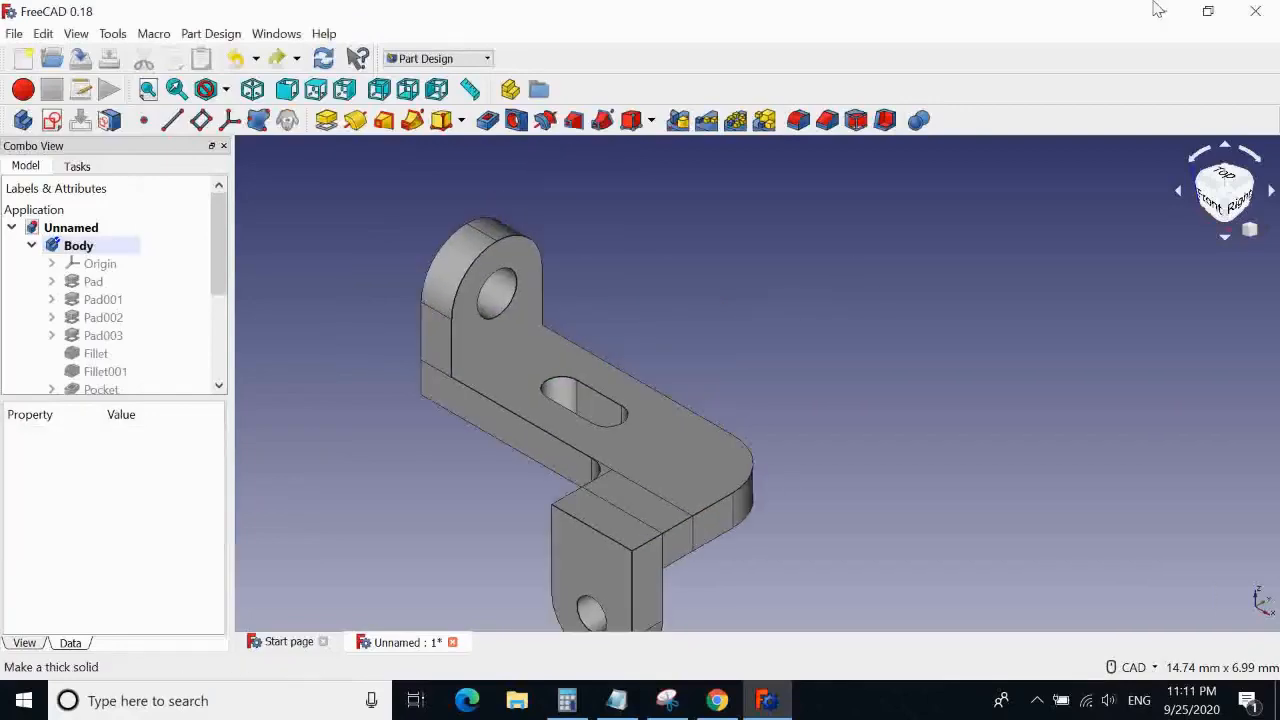
left_click(1165, 11)
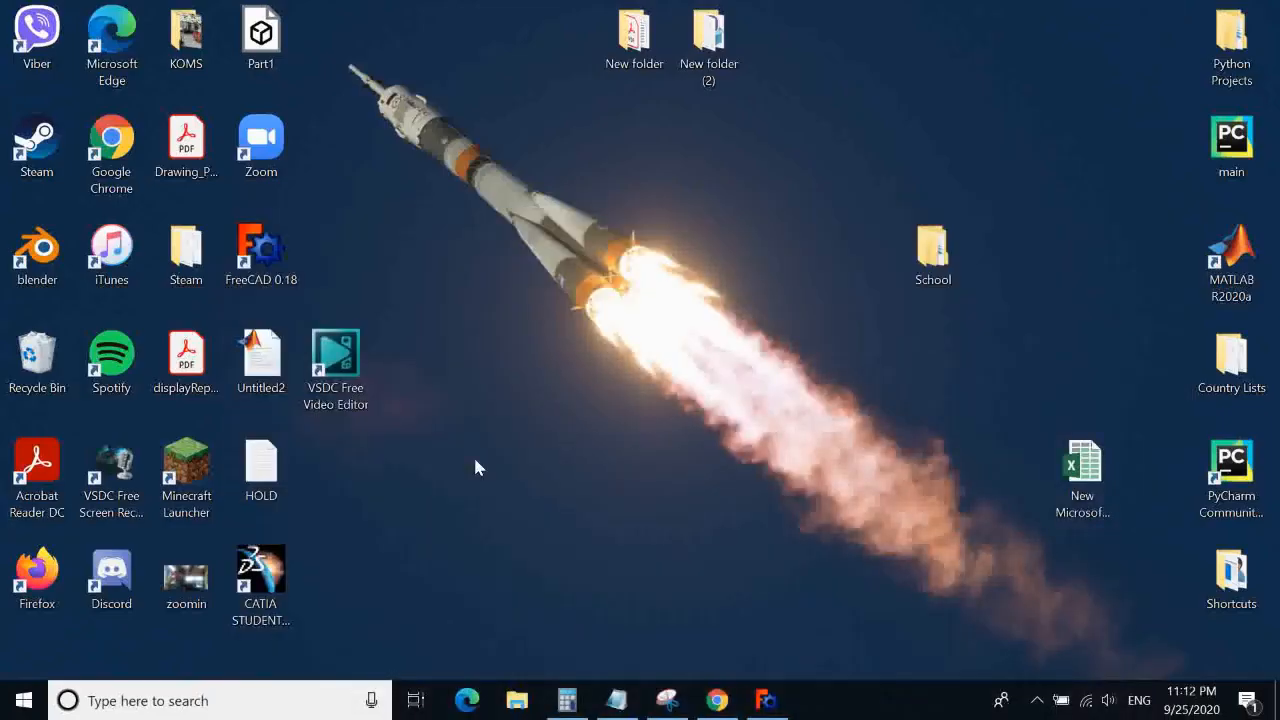
left_click_drag(261, 35, 702, 346)
double_click(707, 364)
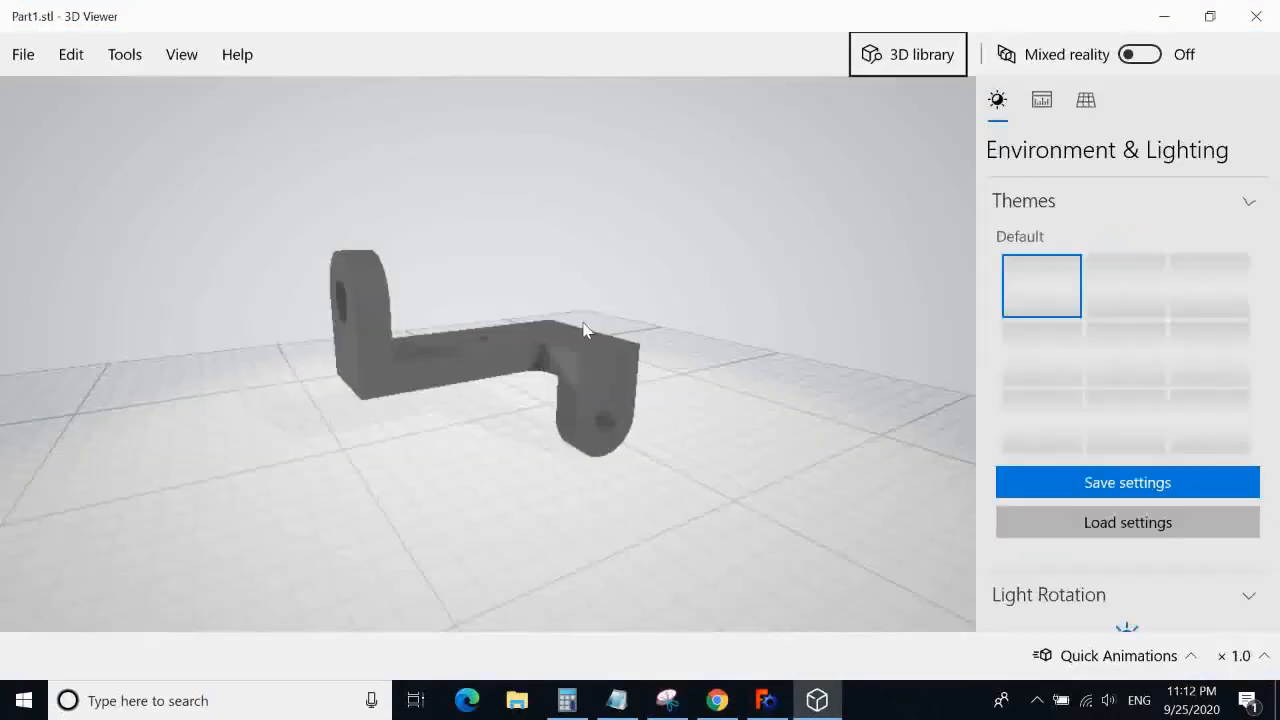
Inspect the exported bracket's top face, slot, corners and lug hole from several angles in 3D Viewer
left_click_drag(646, 303, 619, 451)
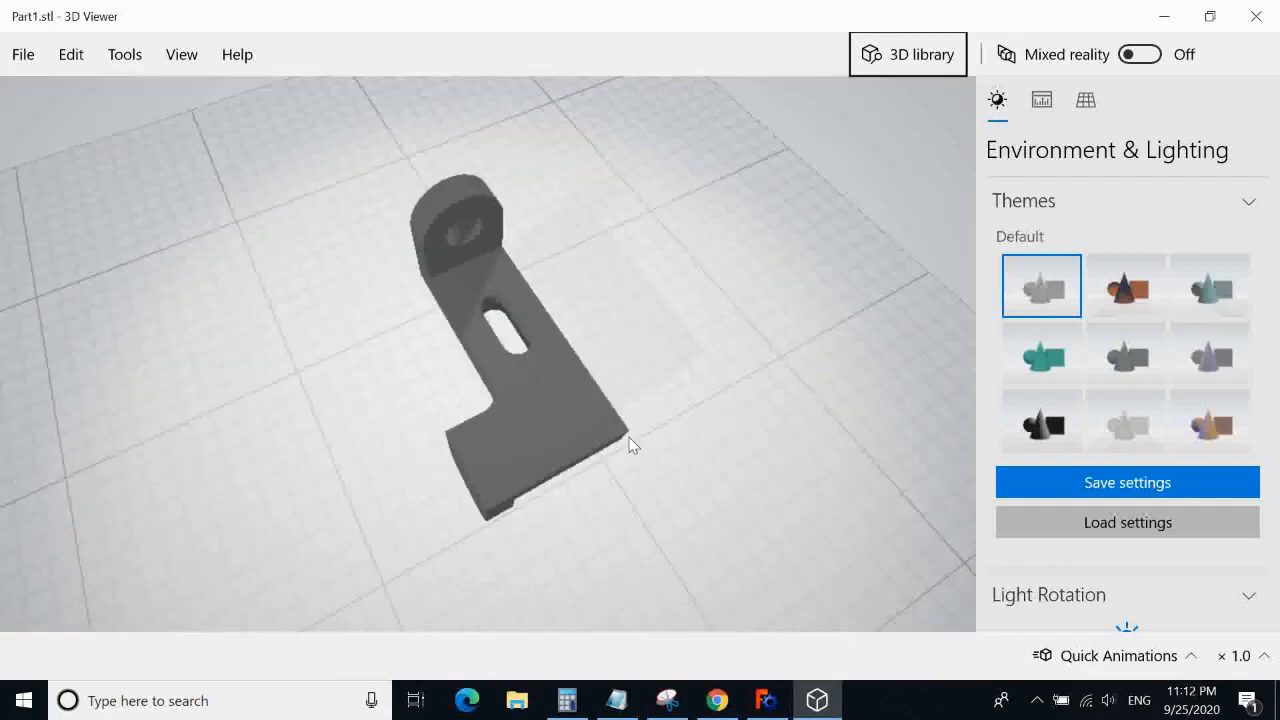
scroll(628, 443, "up", 5)
left_click_drag(788, 471, 659, 390)
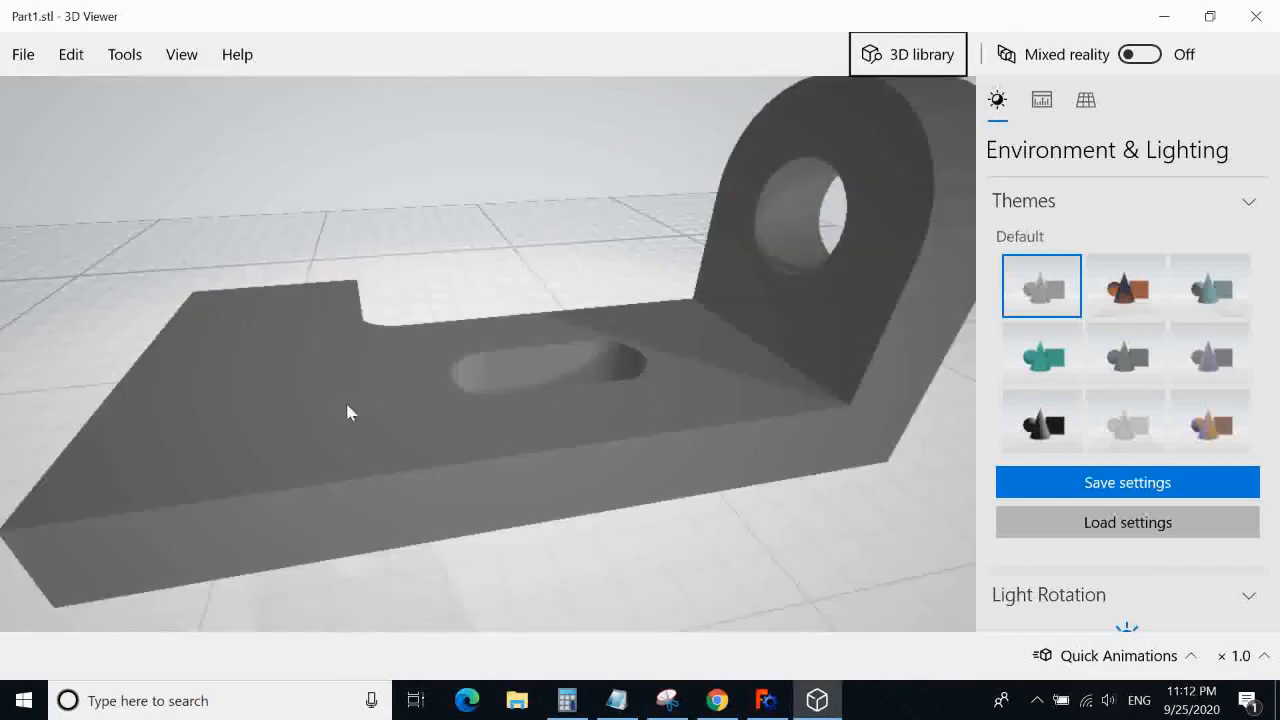
left_click_drag(347, 411, 437, 337)
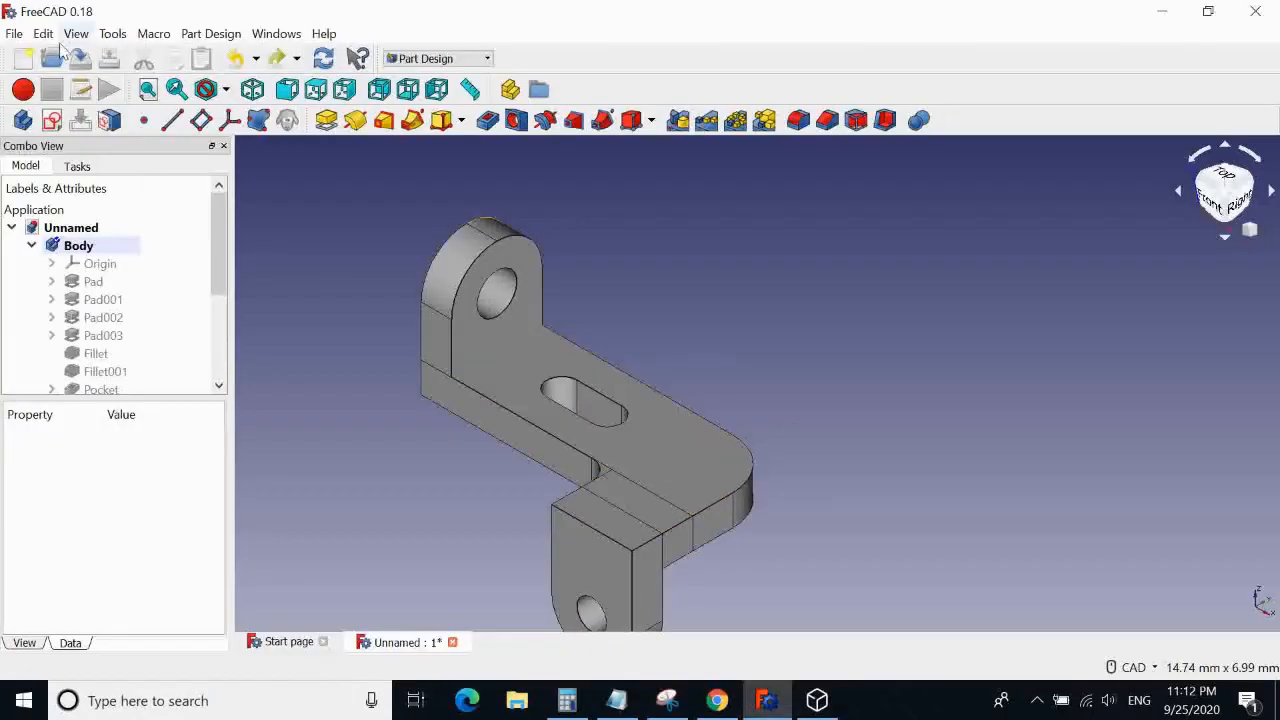
left_click(17, 36)
left_click(71, 156)
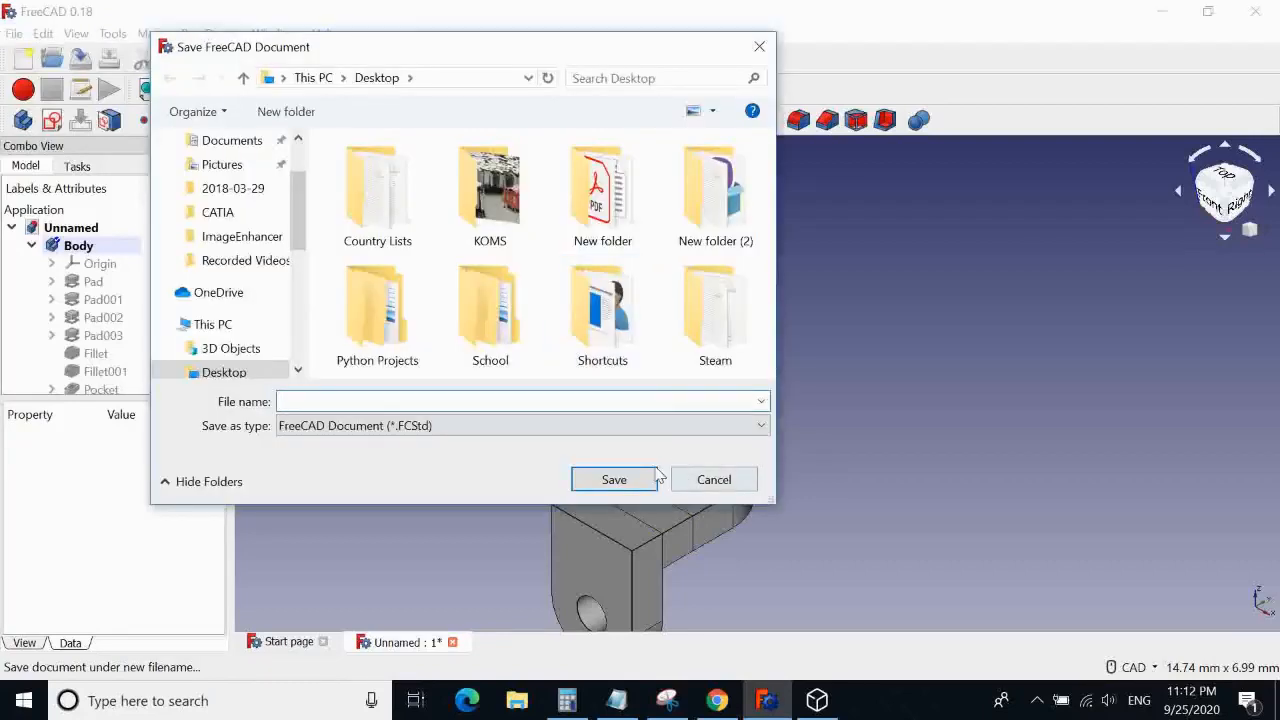
left_click(721, 488)
Reopen the Fillet004 feature for editing and accept its existing settings
scroll(214, 306, "down", 3)
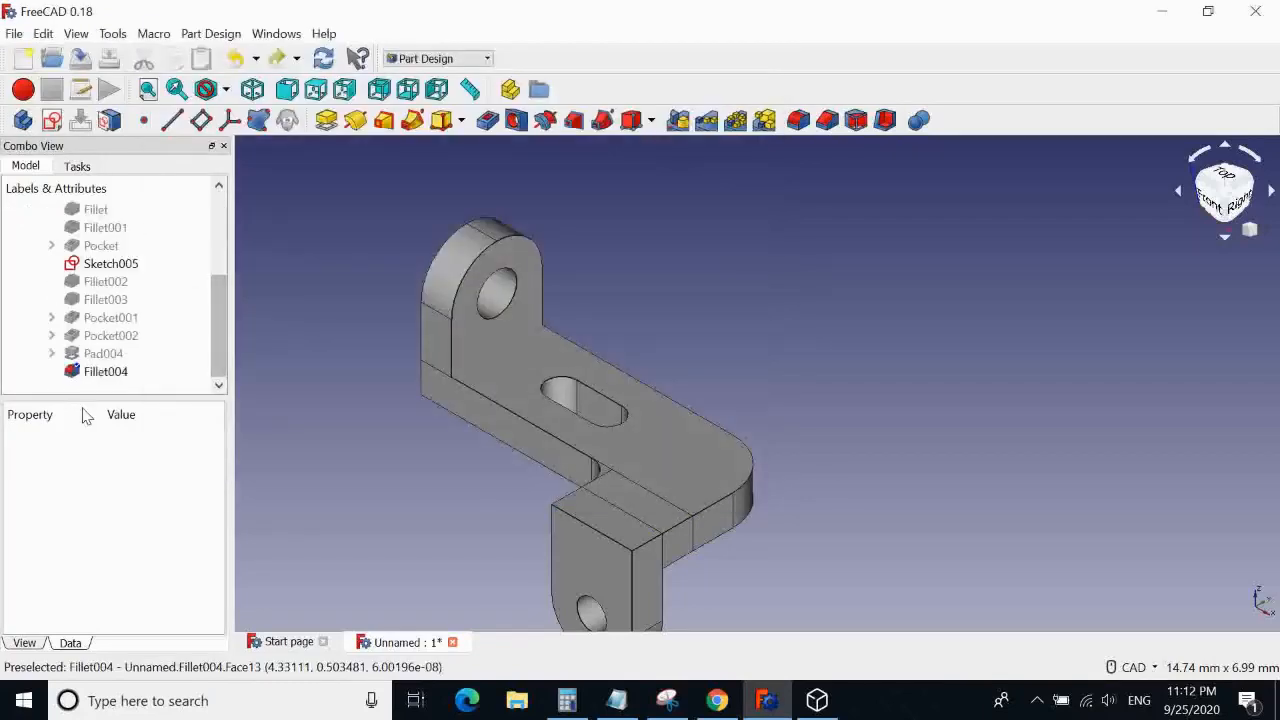
double_click(94, 373)
left_click(96, 207)
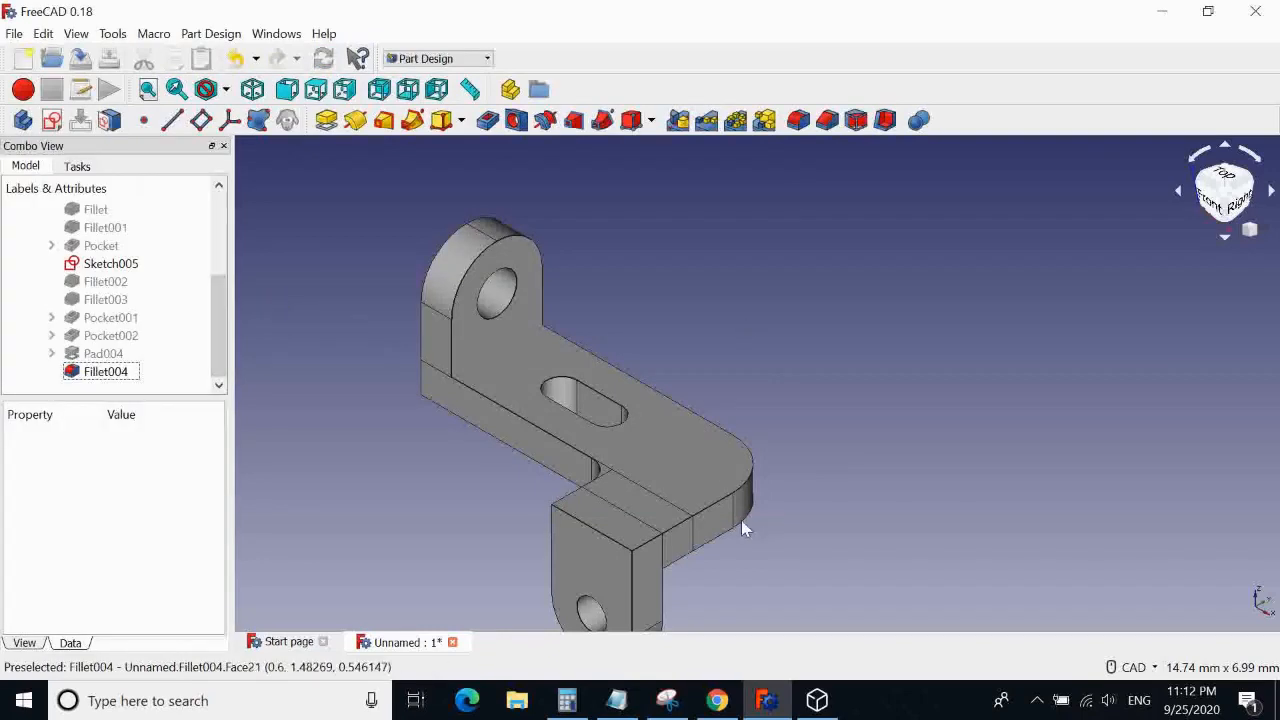
Recheck the corners of the exported Part1 in 3D Viewer and close the viewer
left_click(1168, 11)
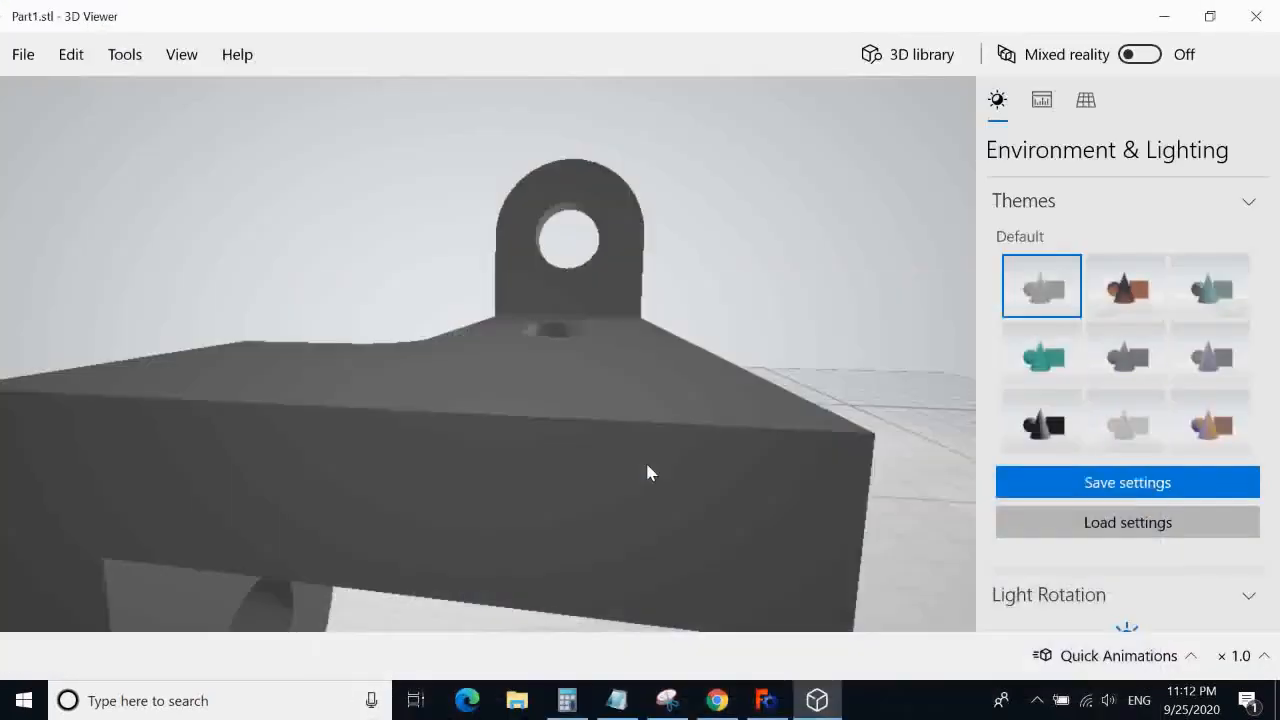
left_click_drag(534, 357, 623, 391)
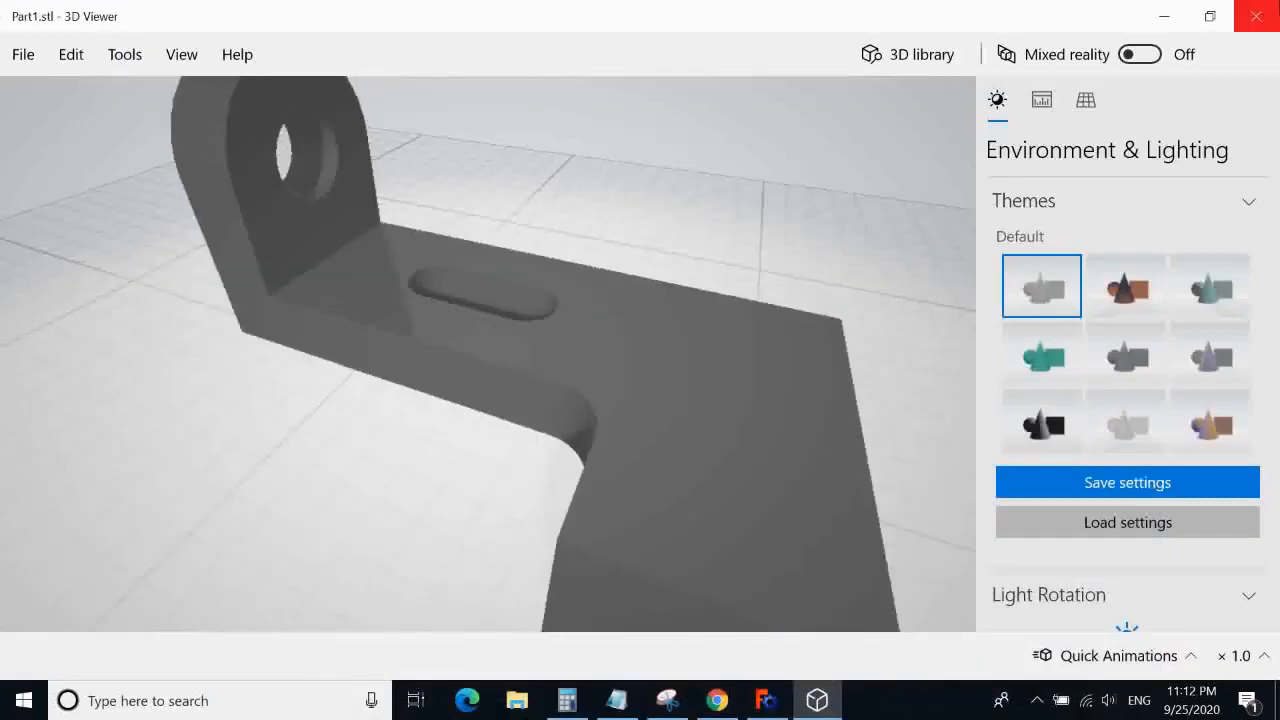
left_click(1277, 9)
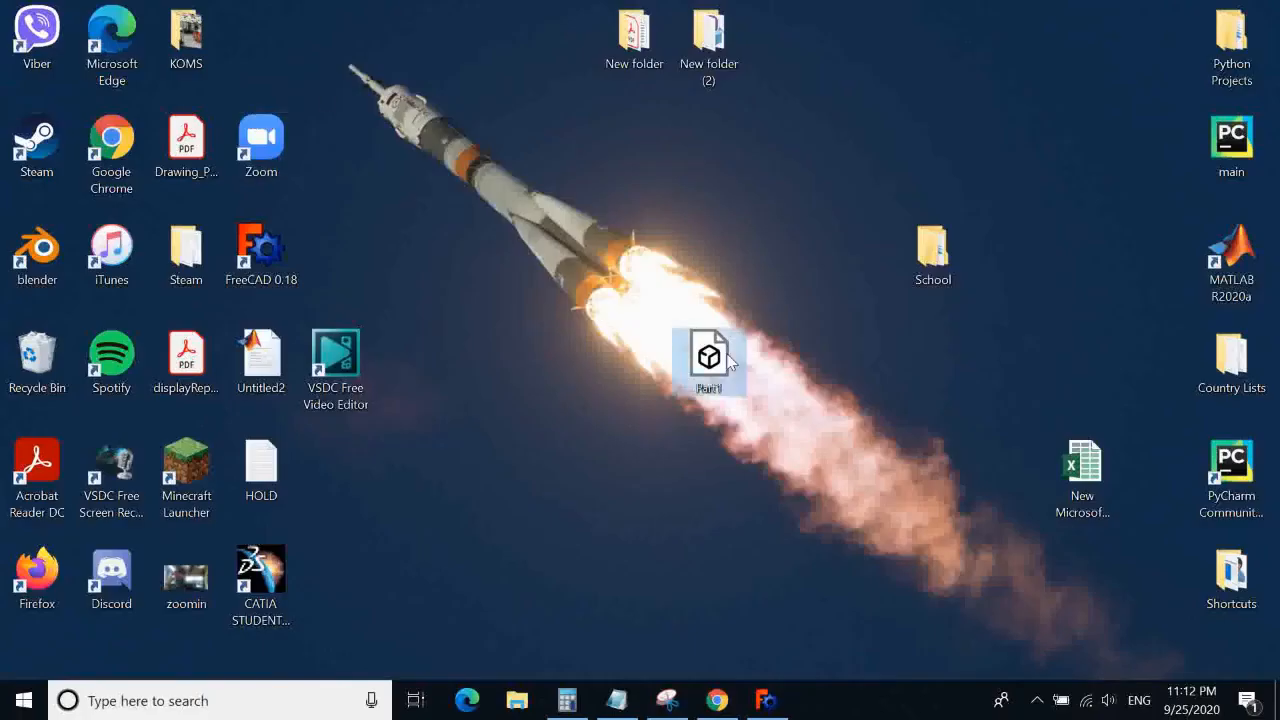
Permanently delete the Part1 file from the desktop and switch back to FreeCAD
key("shift+Delete")
key("Return")
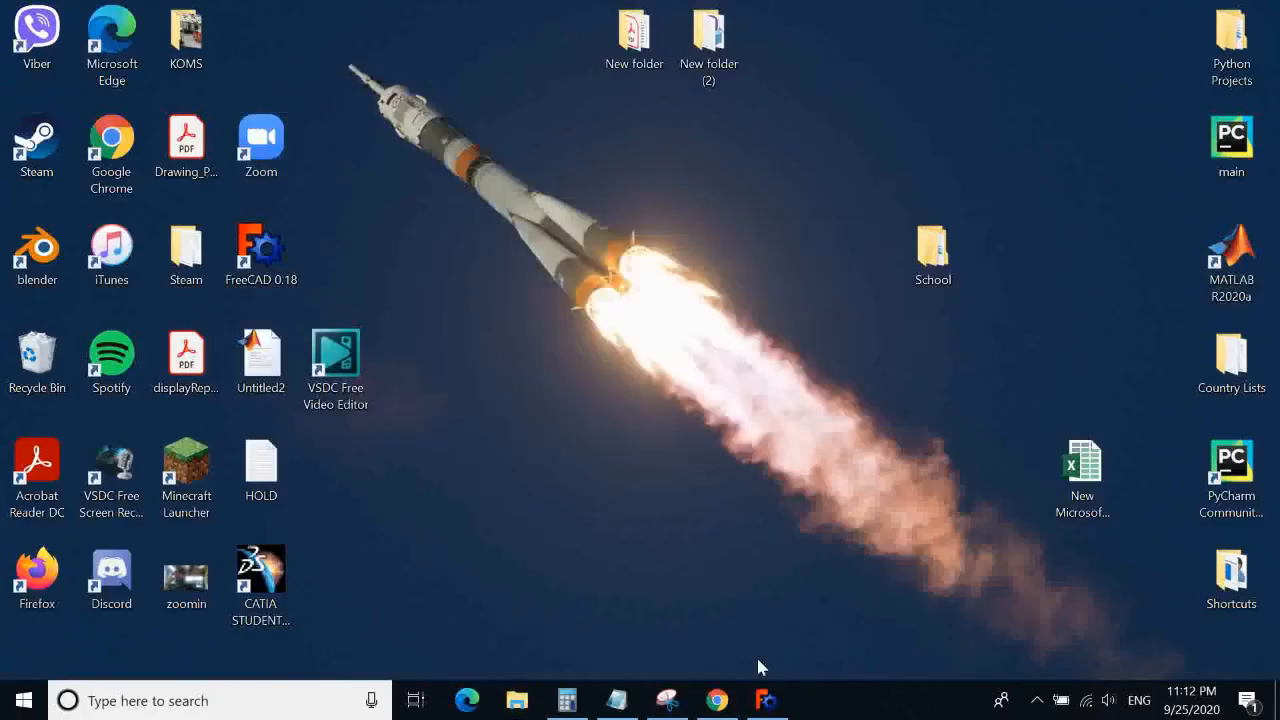
left_click(766, 700)
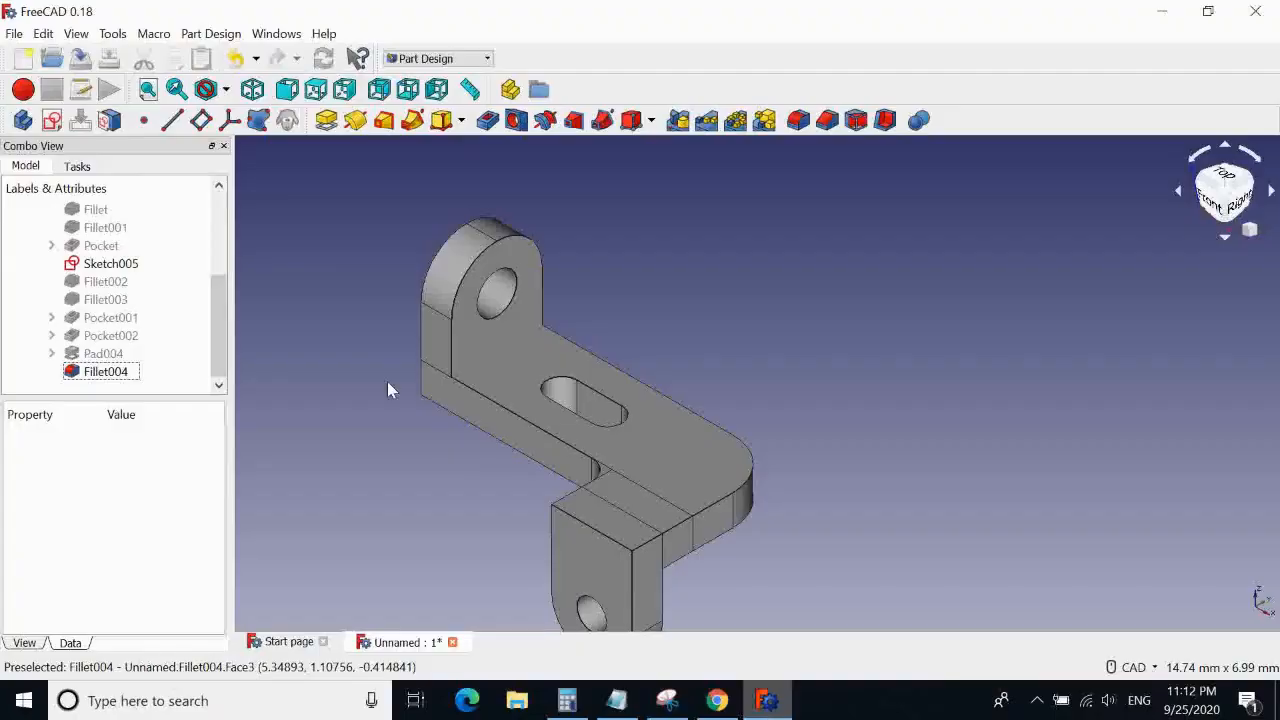
left_click(12, 34)
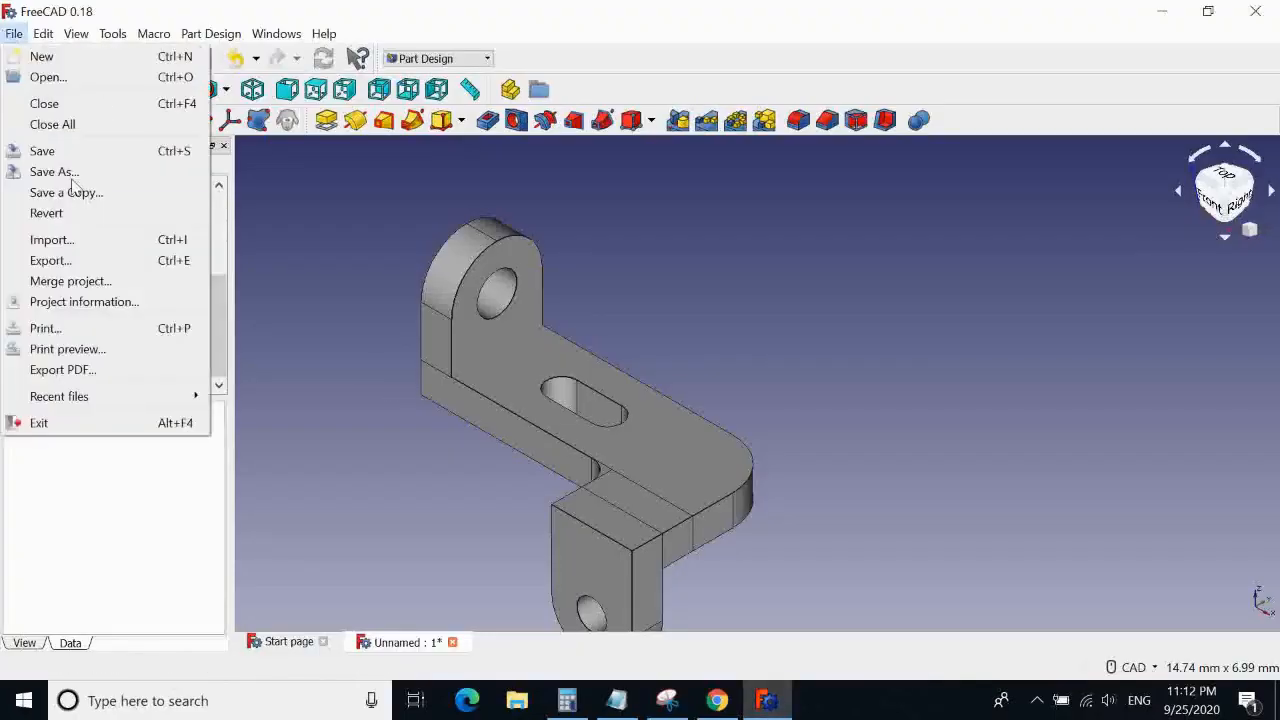
left_click(50, 258)
left_click(752, 378)
Export the whole Body to the Desktop as an STL Mesh file named part1.1
scroll(113, 336, "up", 3)
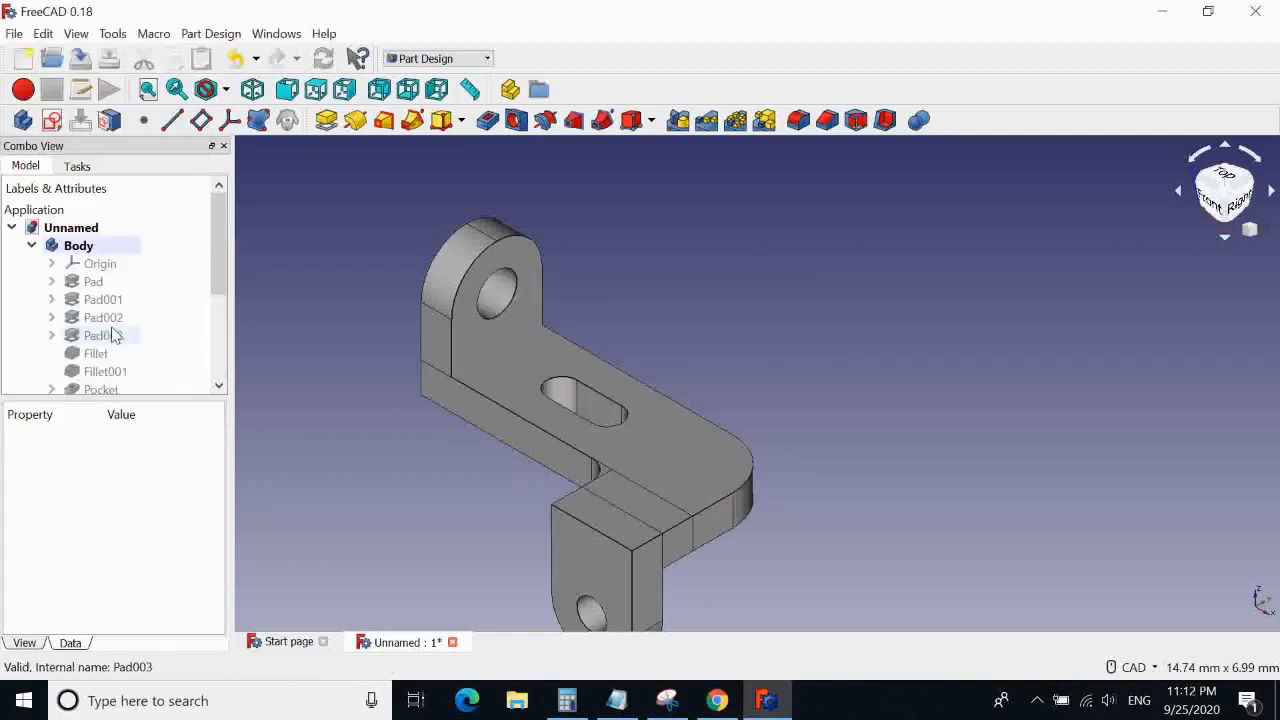
left_click(77, 248)
scroll(167, 316, "down", 3)
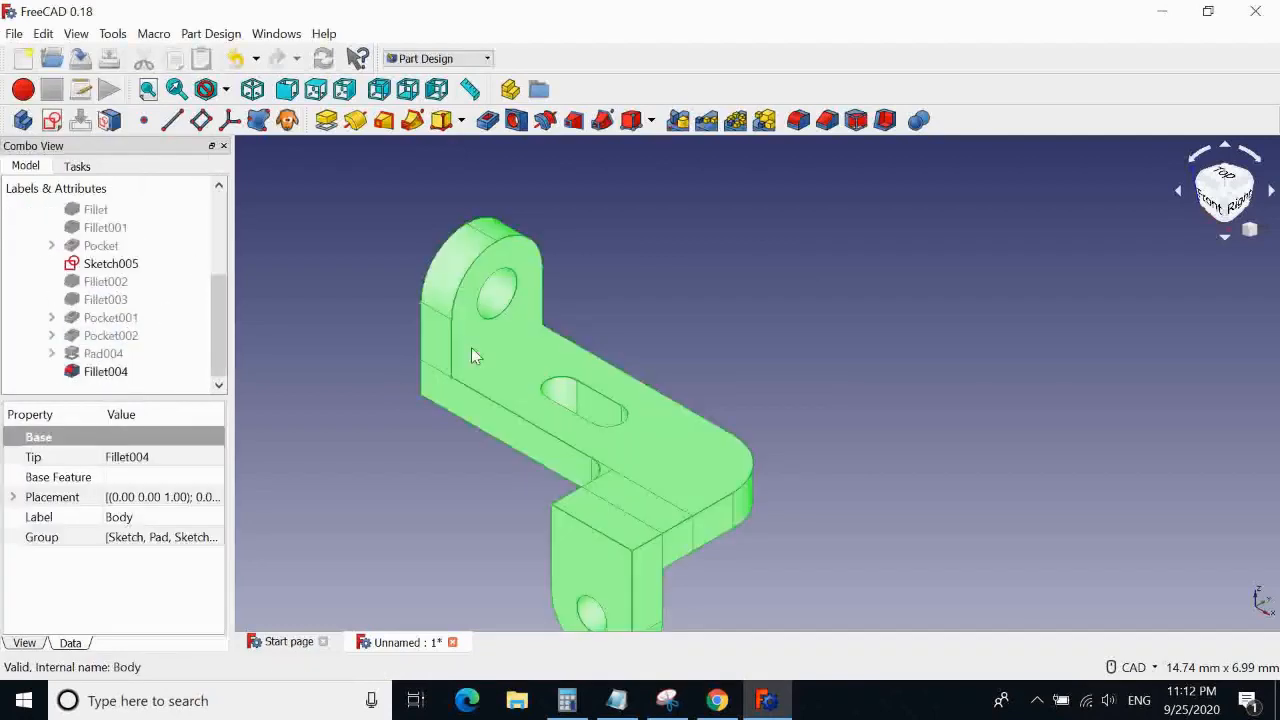
middle_click_drag(842, 458, 709, 386)
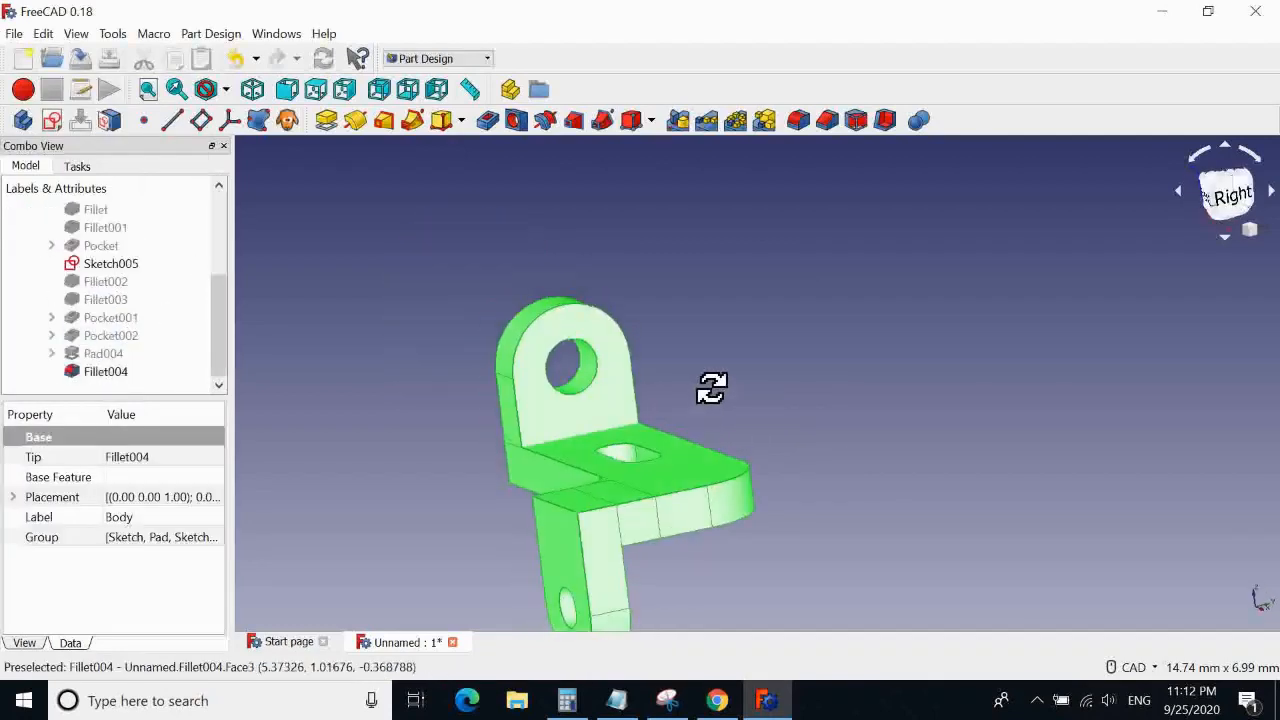
left_click(25, 37)
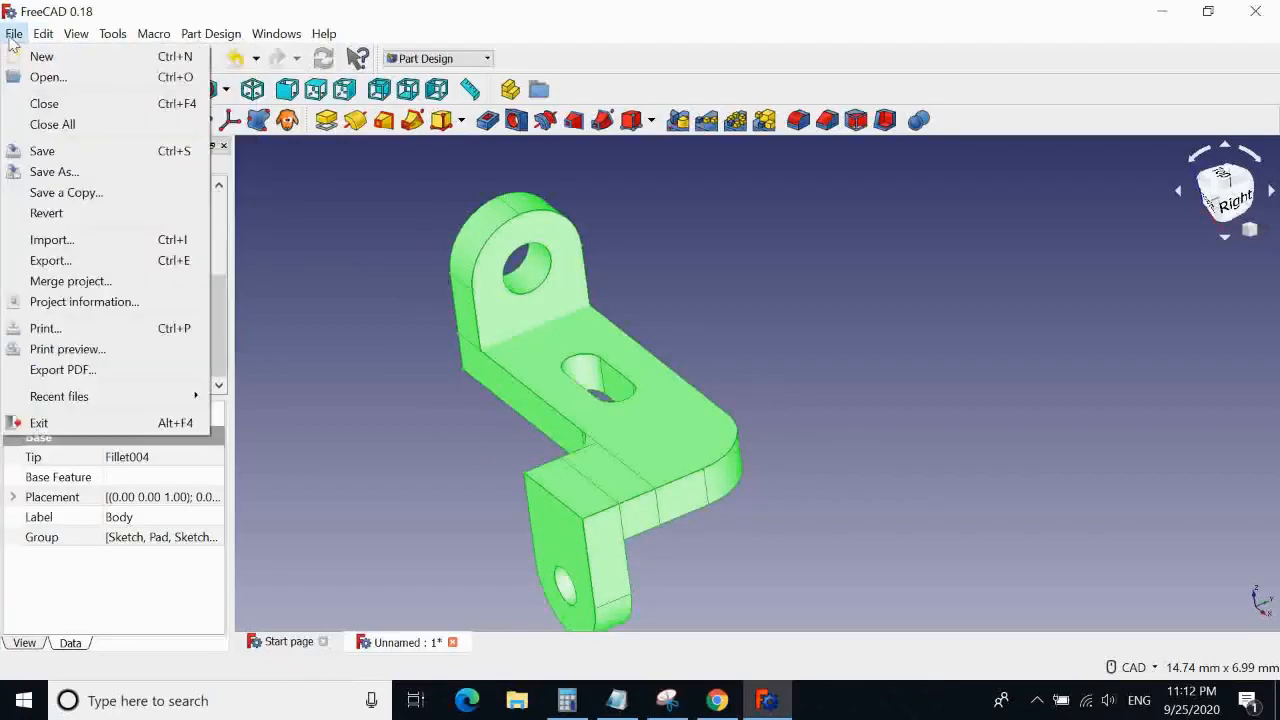
left_click(49, 262)
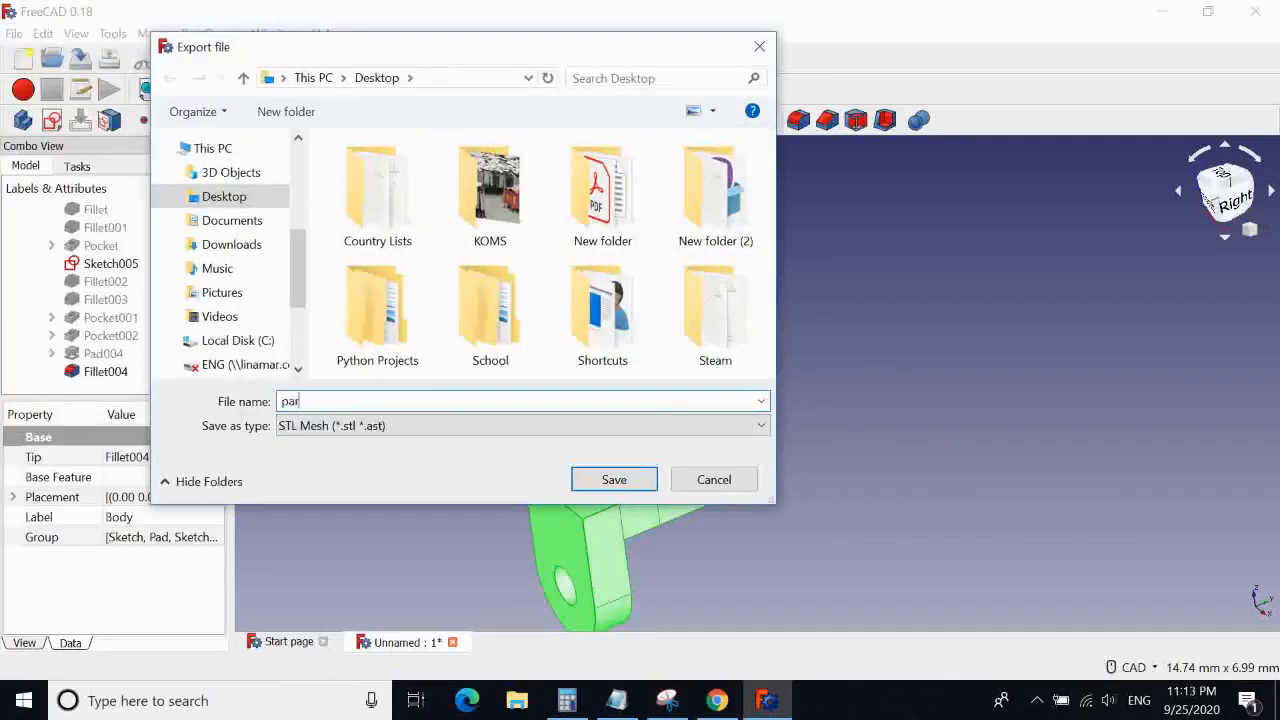
left_click(615, 479)
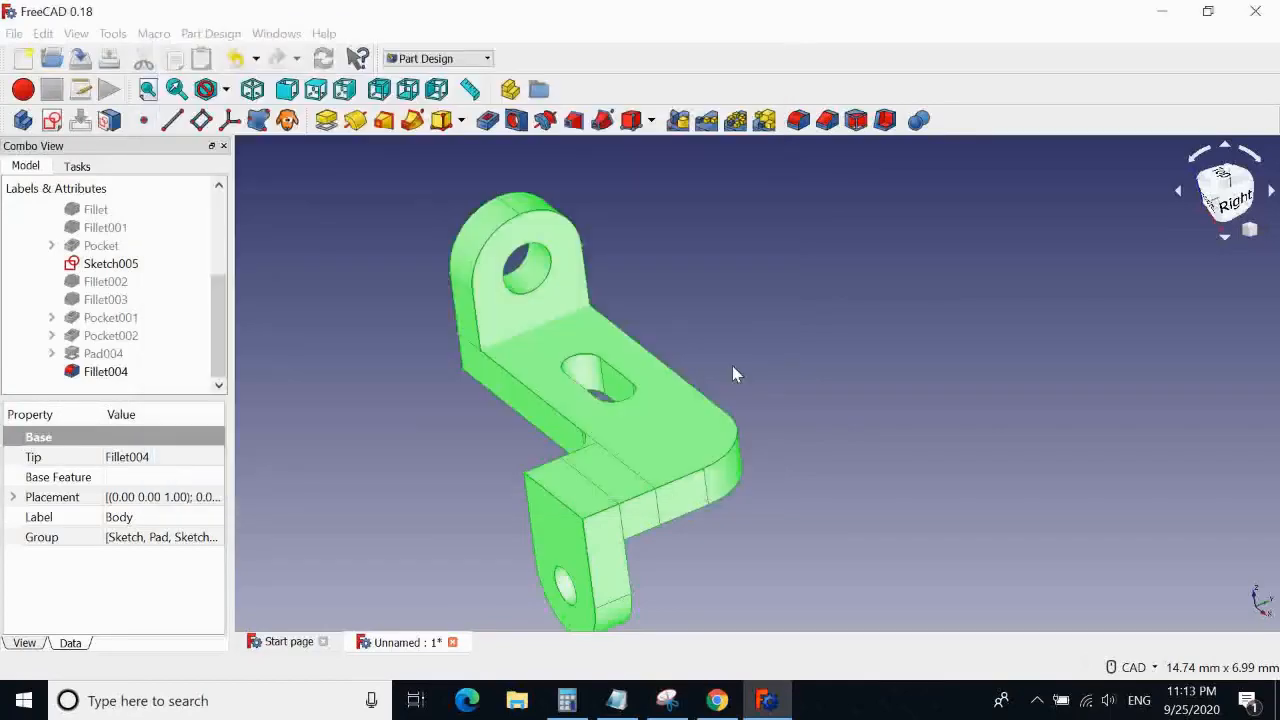
Move the part1.1 file to an empty area of the Windows desktop and open it in 3D Viewer
left_click(1158, 10)
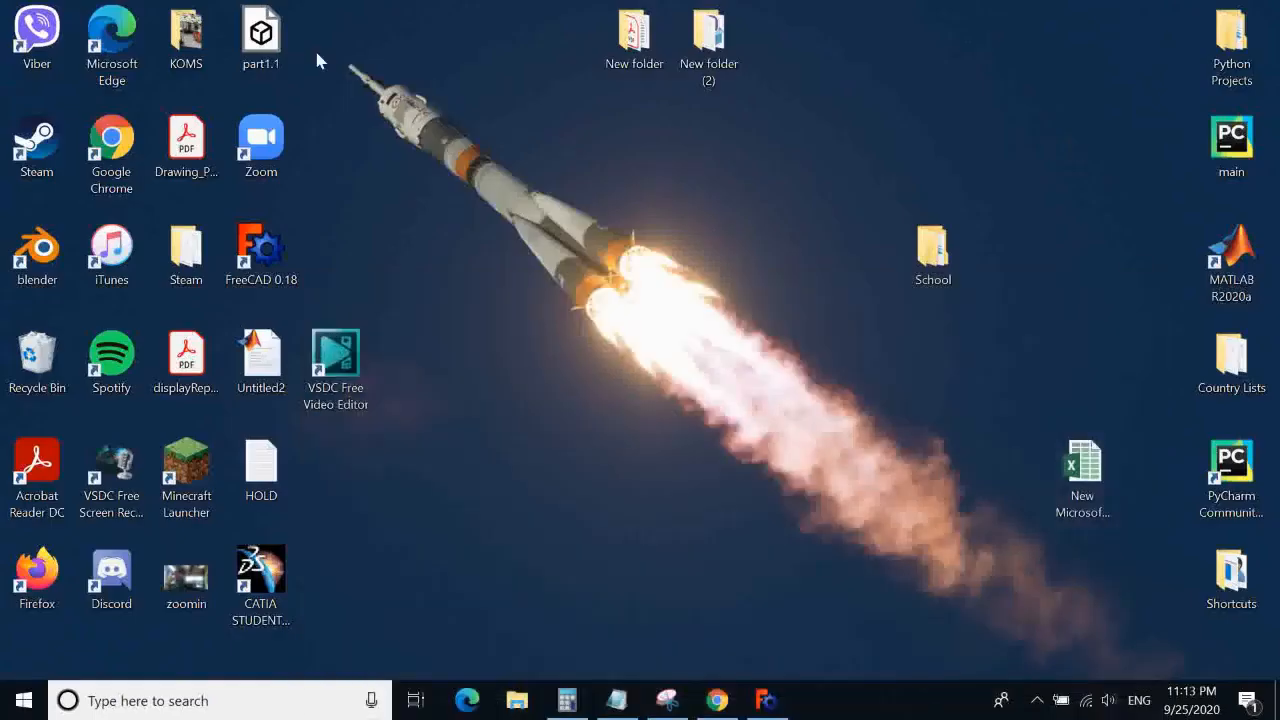
left_click_drag(260, 35, 736, 355)
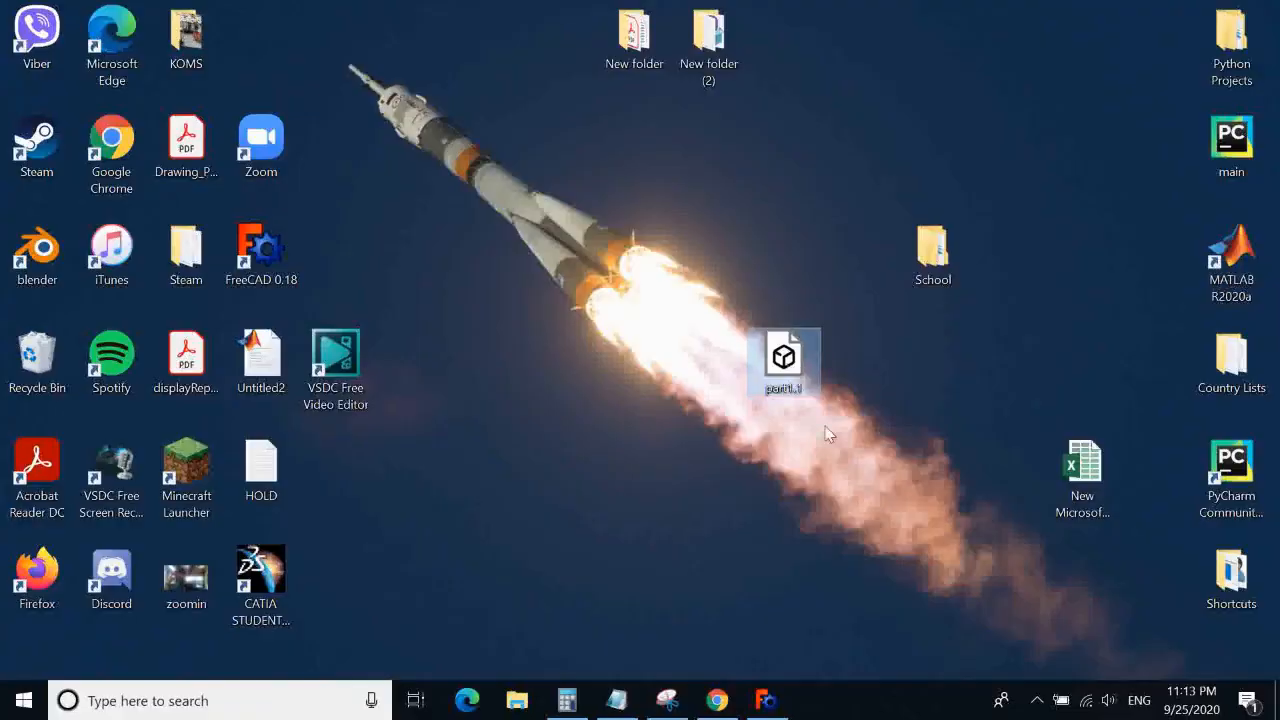
key("Return")
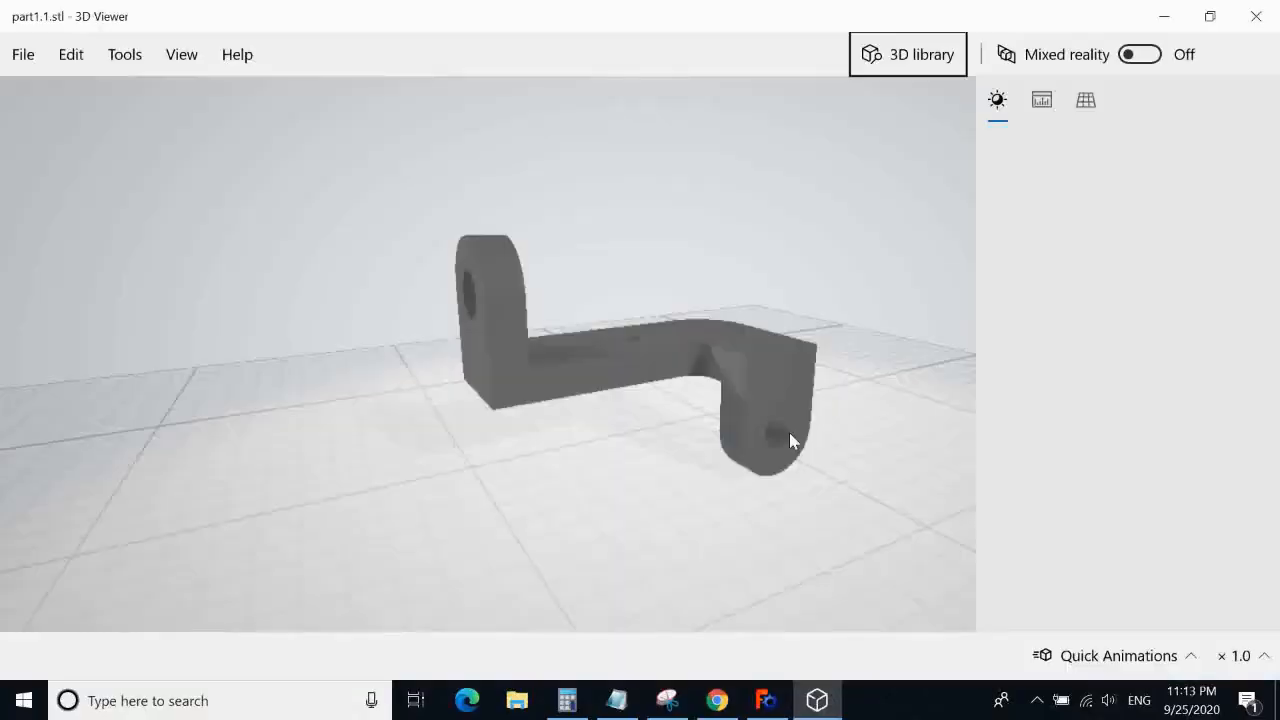
Inspect part1.1's slot, rounded corners and lugs from above and at an angle
left_click_drag(588, 305, 694, 383)
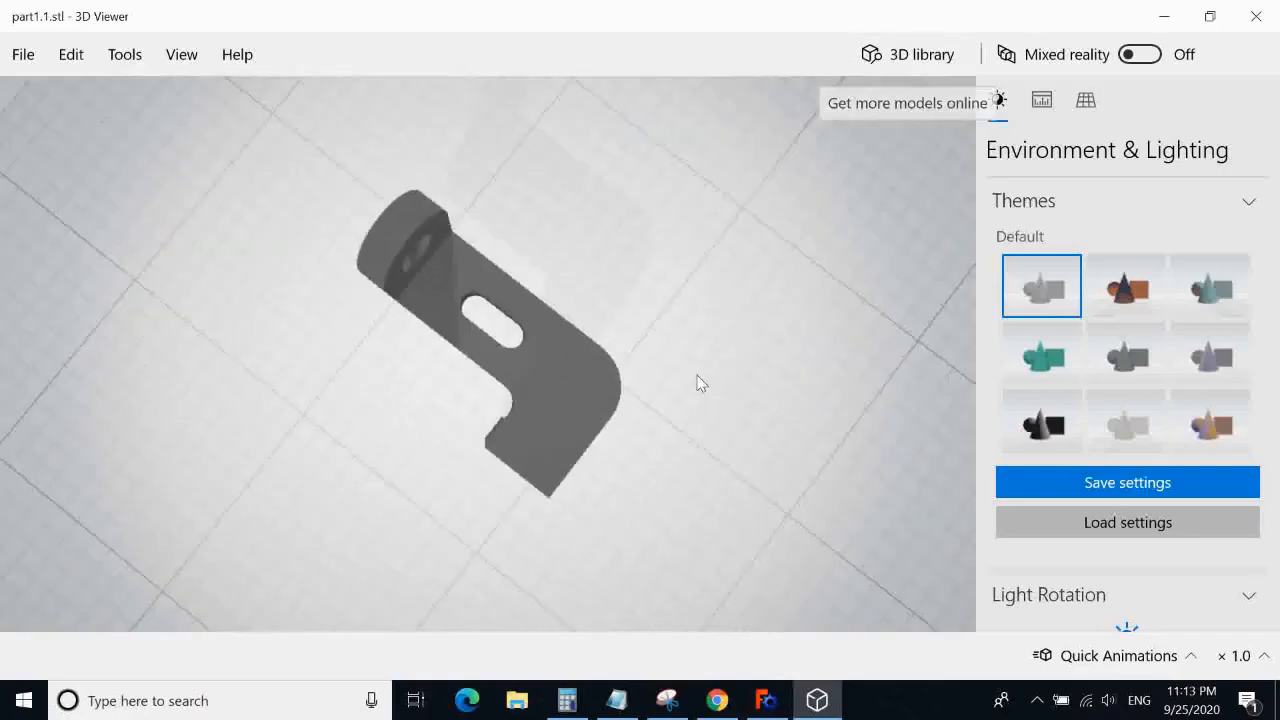
scroll(625, 434, "up", 3)
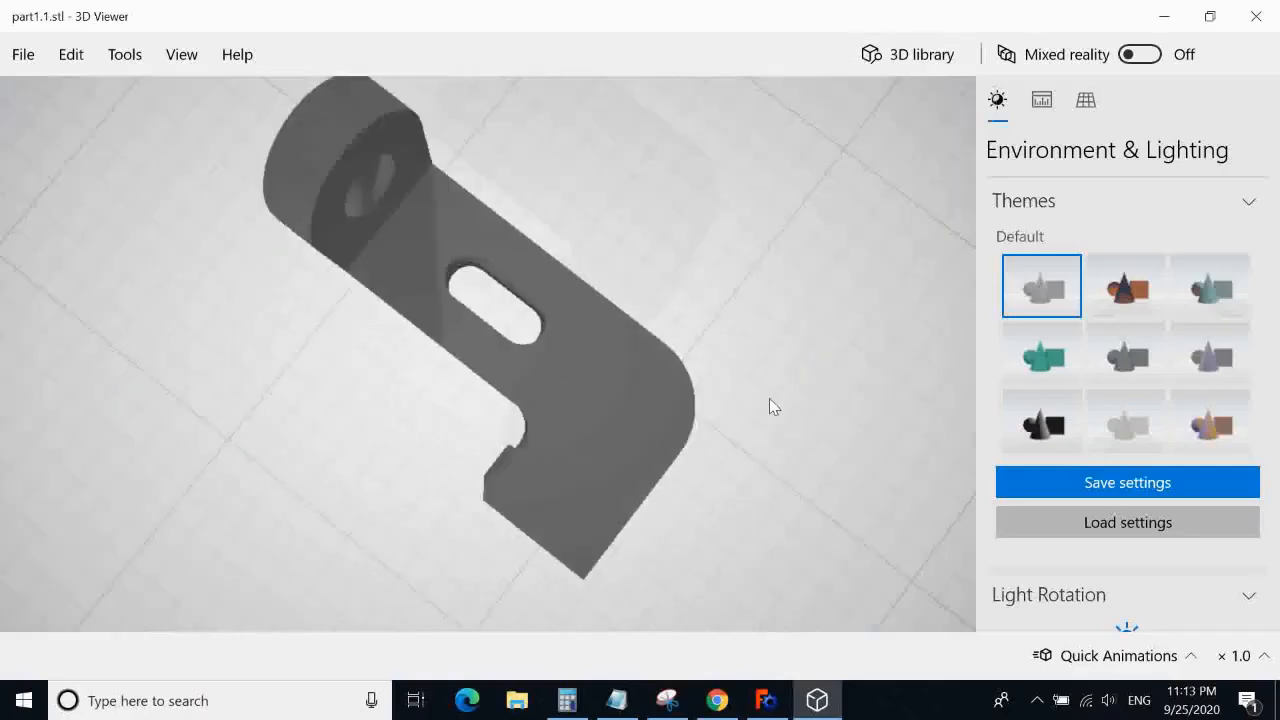
left_click_drag(697, 325, 733, 261)
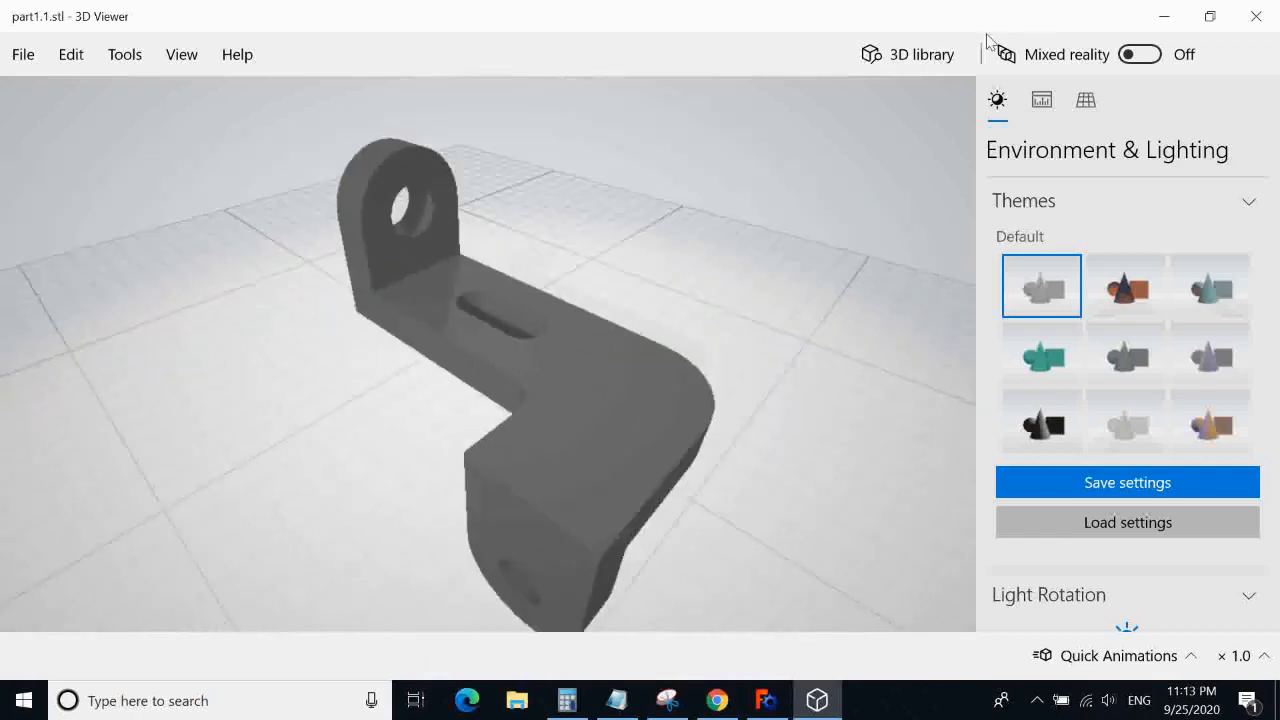
Turn on Mixed reality and preview the bracket with the Turntable quick animation
left_click(1140, 55)
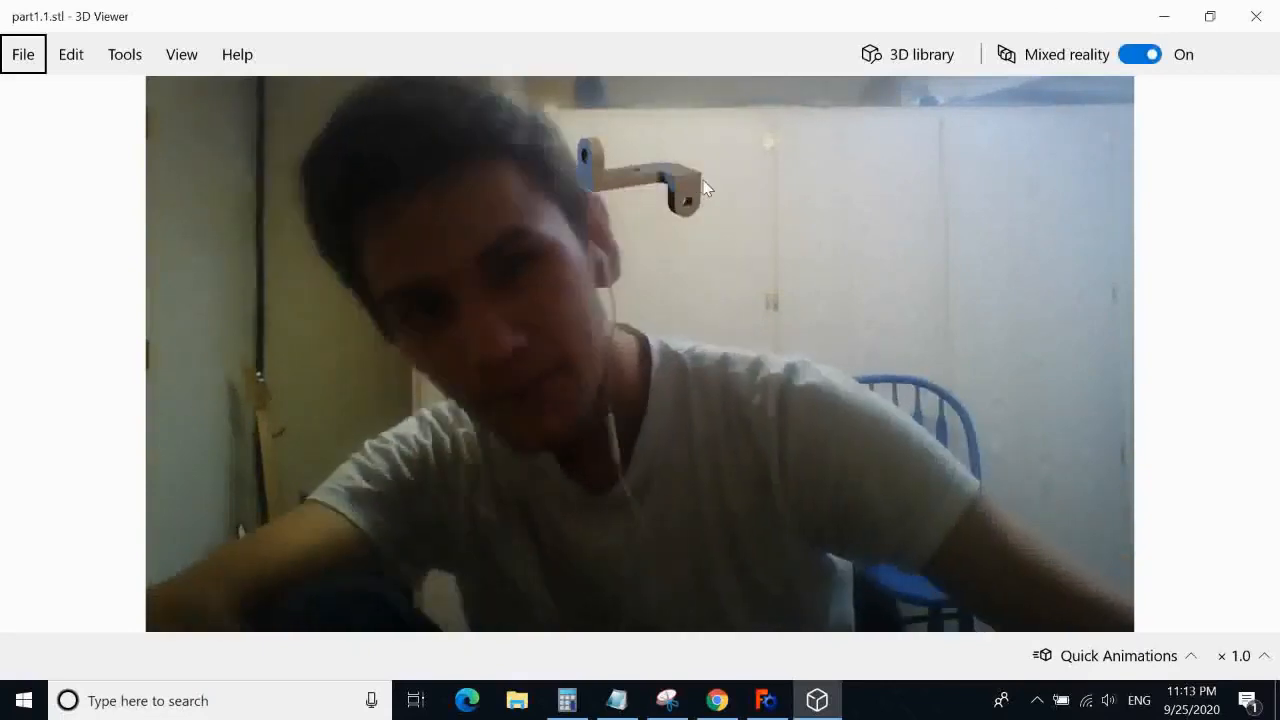
left_click(657, 188)
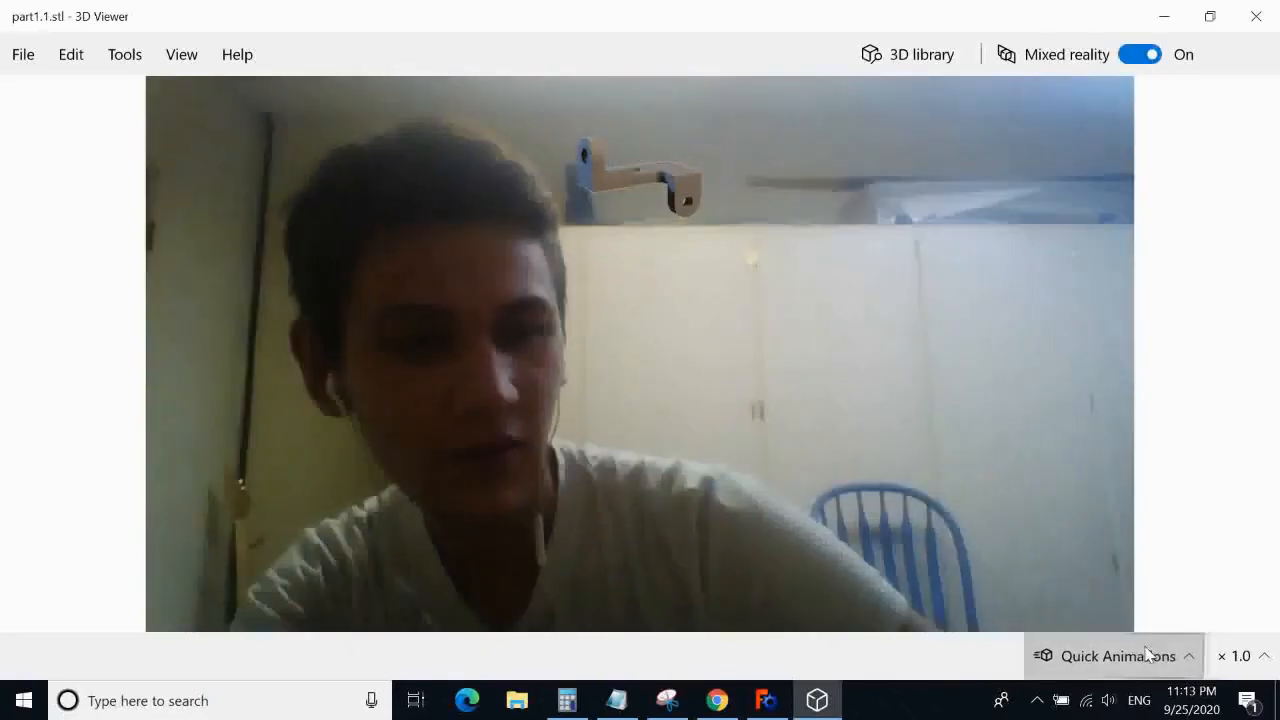
left_click(1163, 656)
left_click(1137, 510)
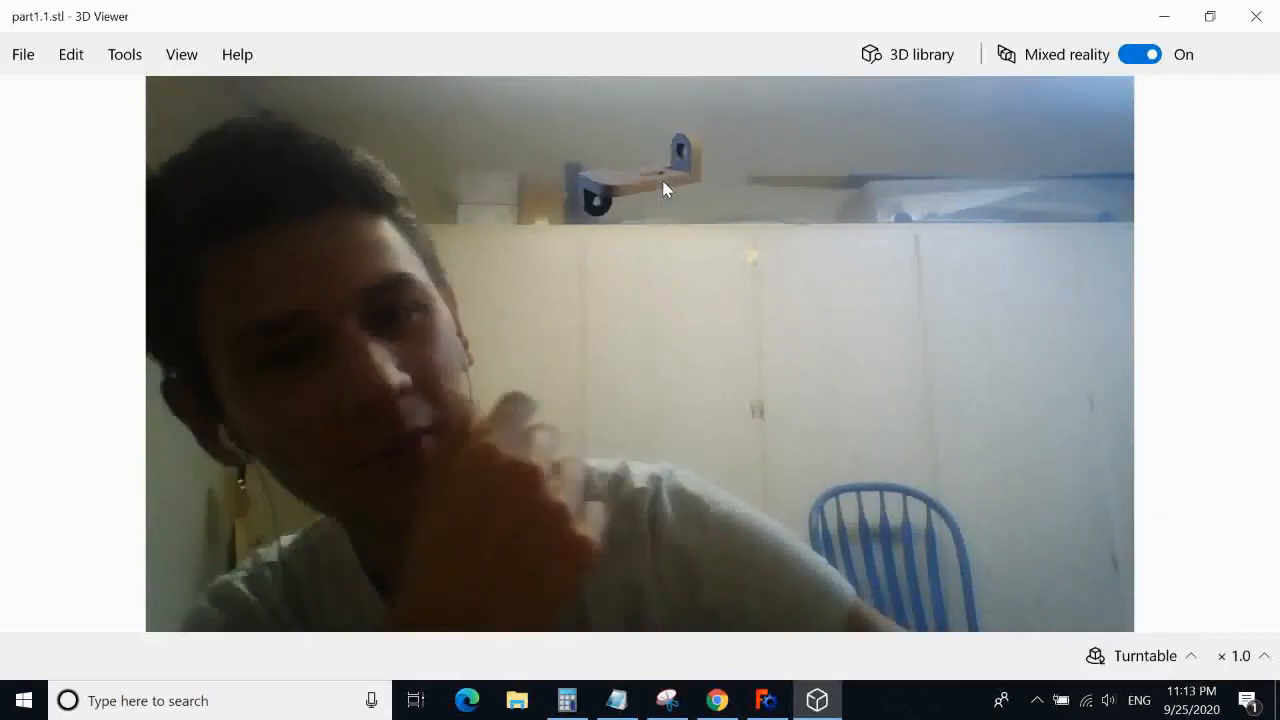
Switch the bracket's quick animation to Swing in the Mixed reality preview
left_click(1157, 655)
left_click(1130, 541)
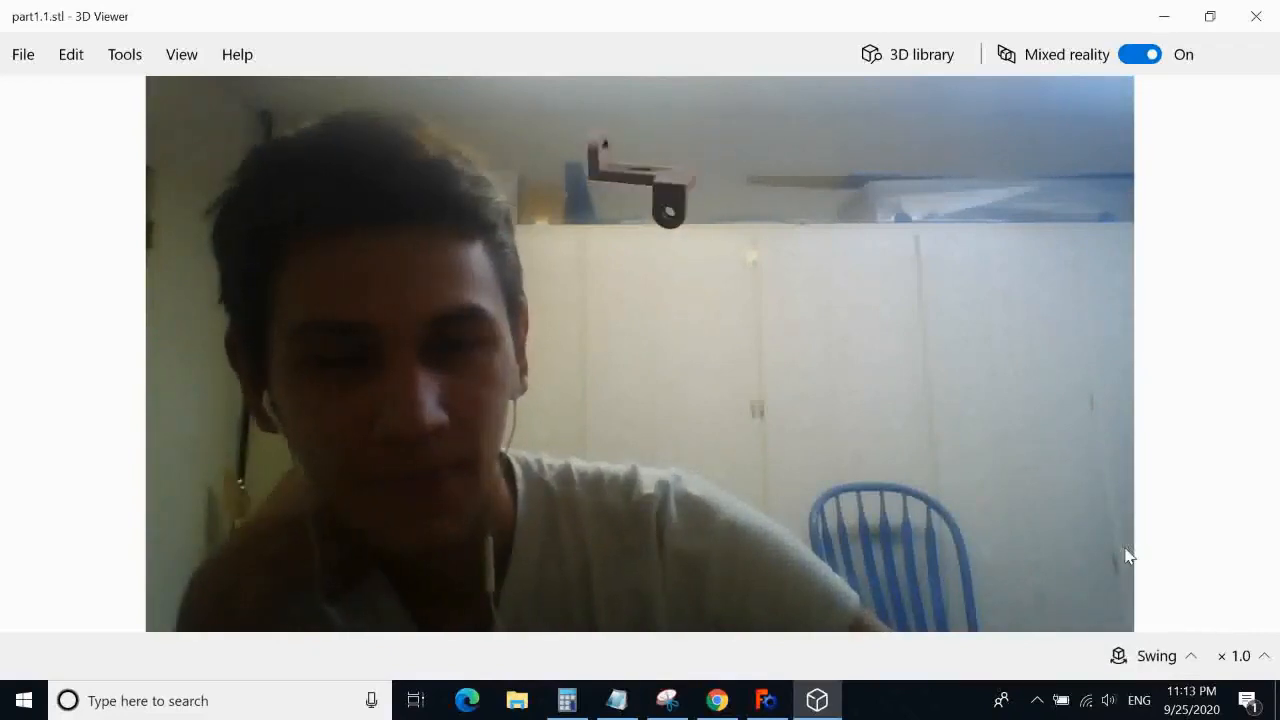
left_click(1168, 657)
left_click(1157, 555)
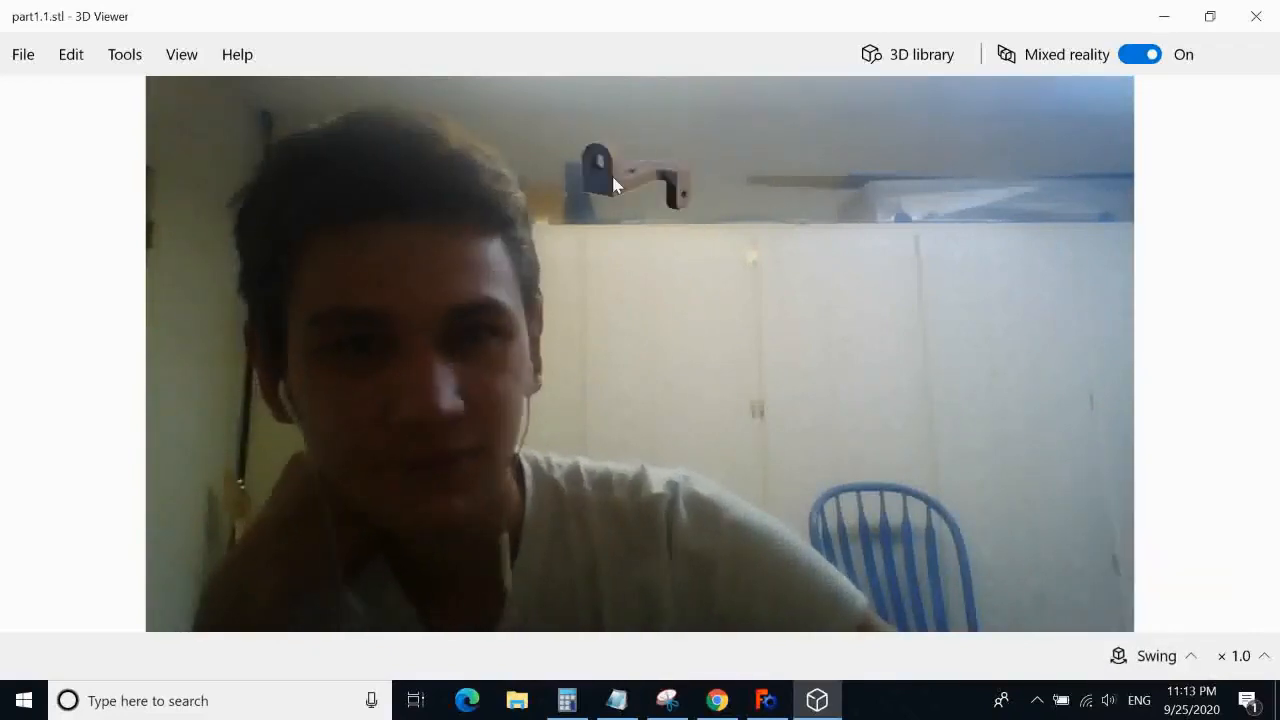
Turn off Mixed reality and remove the Swing animation from the bracket
left_click(1183, 54)
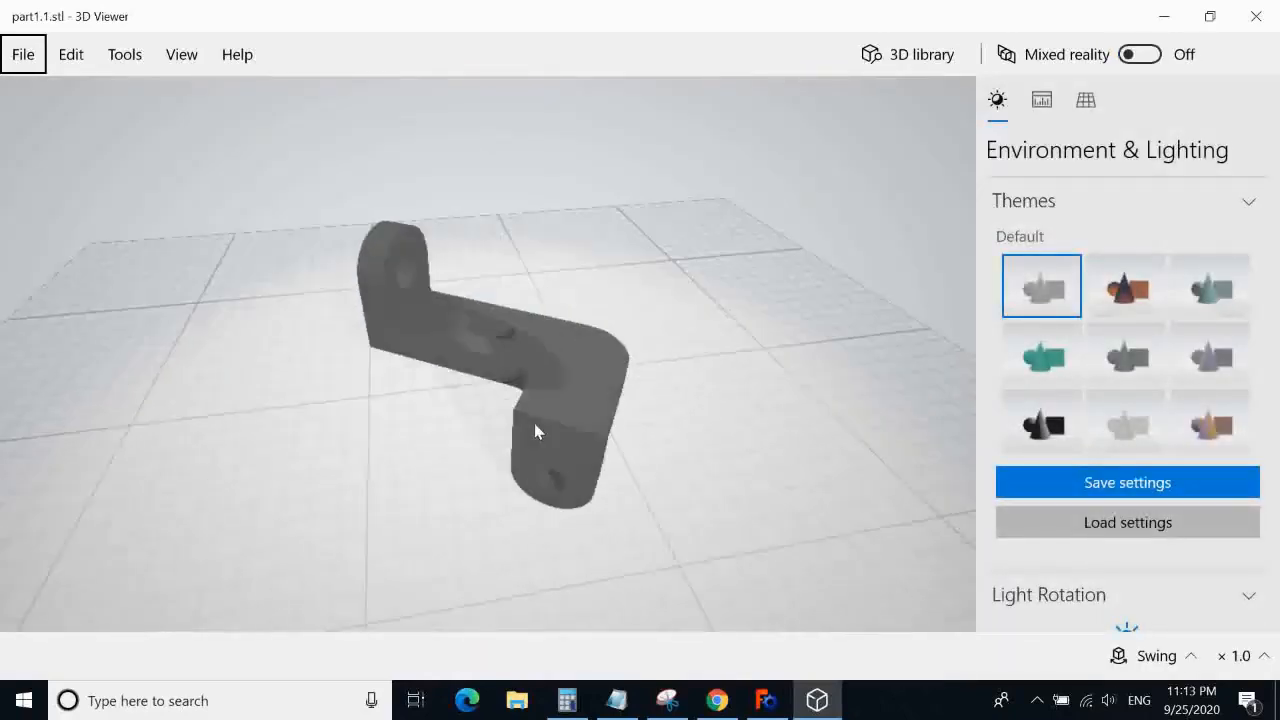
left_click_drag(534, 423, 604, 400)
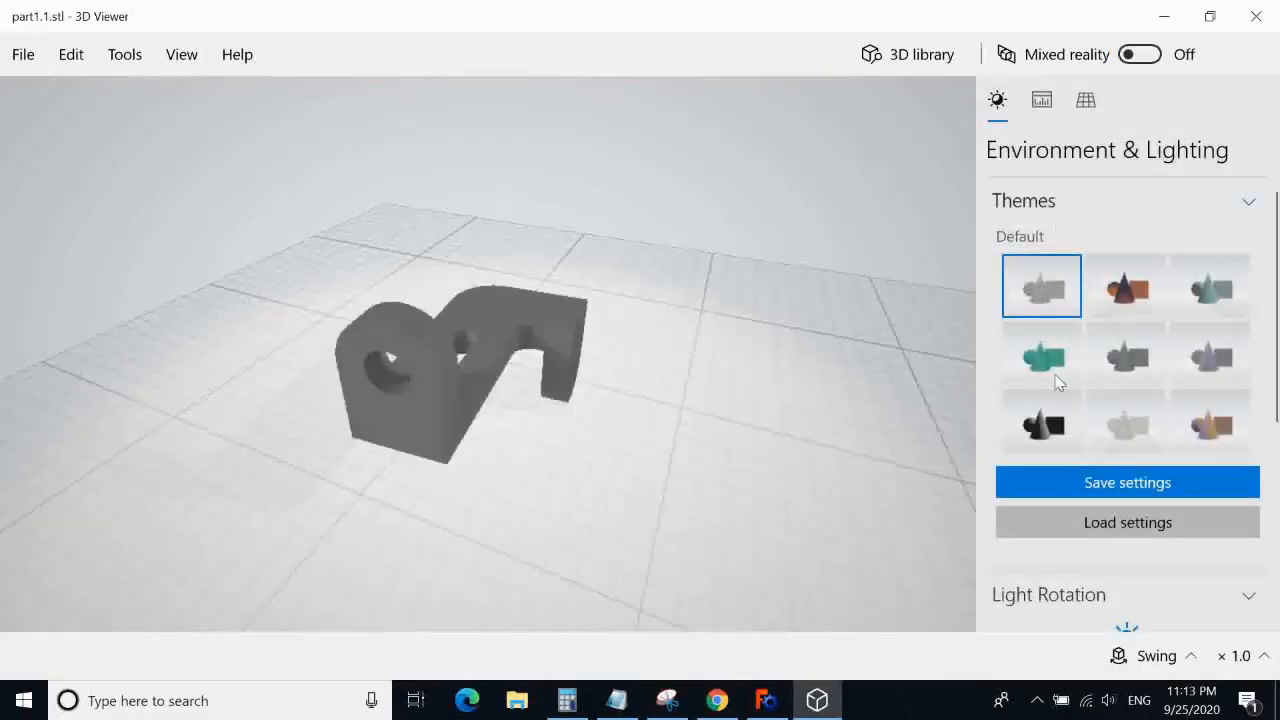
left_click(1150, 655)
left_click(1140, 481)
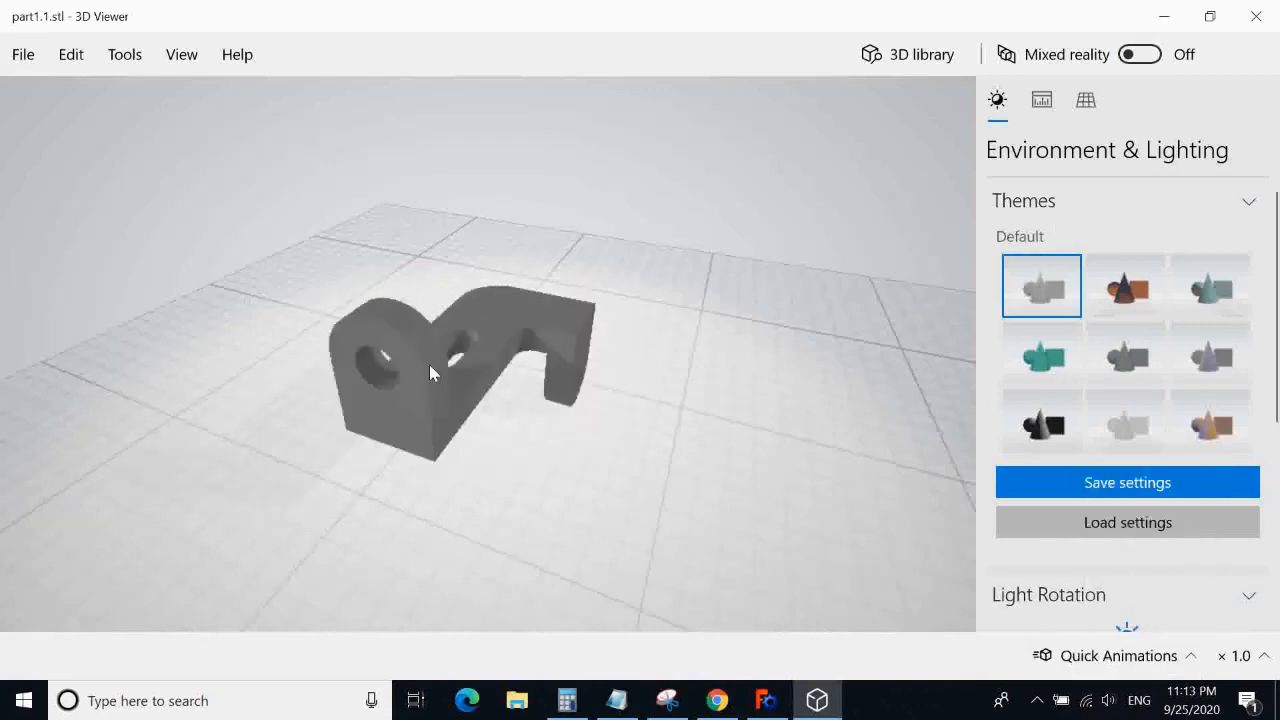
Compare the exported part1.1 in 3D Viewer with the bracket model in FreeCAD
left_click_drag(430, 367, 697, 551)
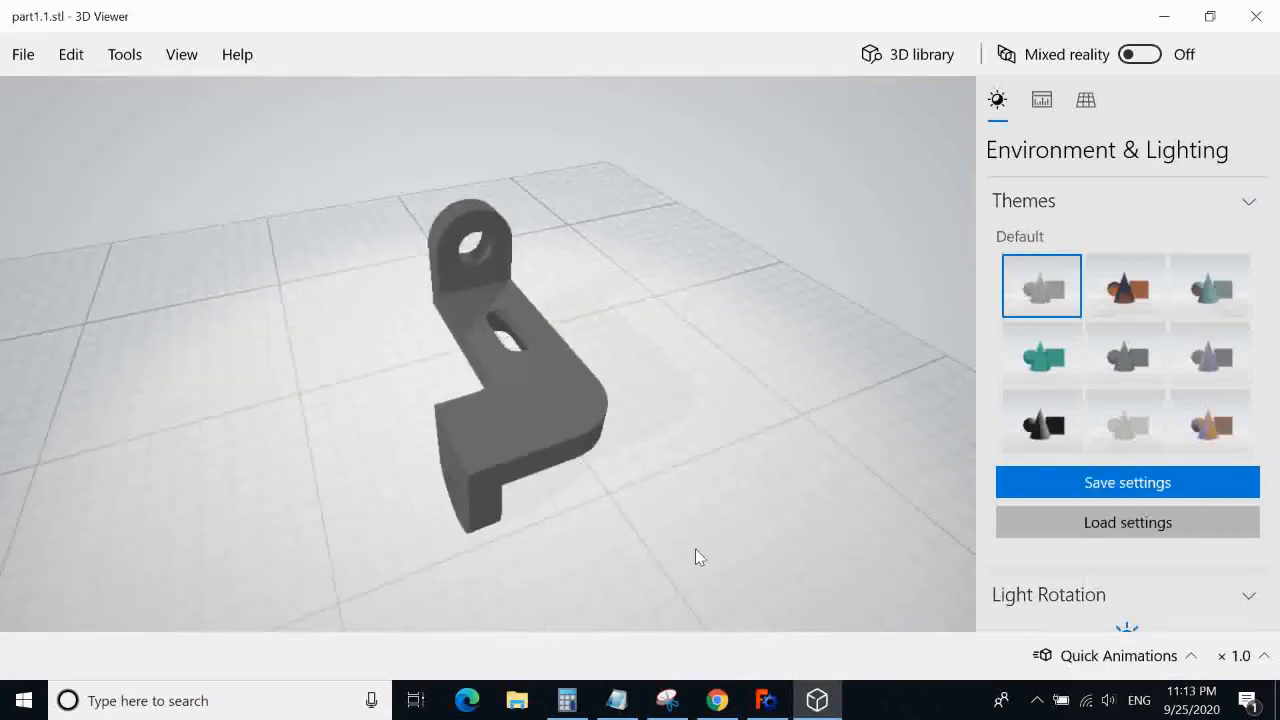
left_click(783, 703)
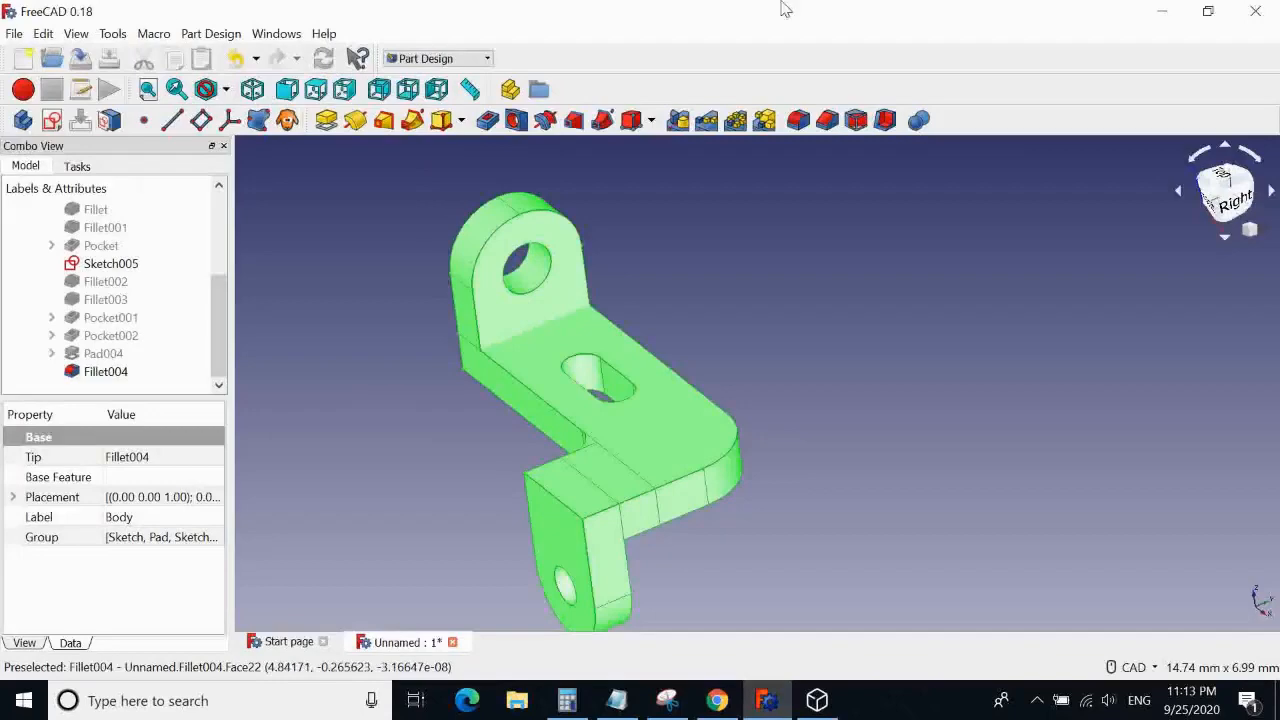
left_click(1166, 12)
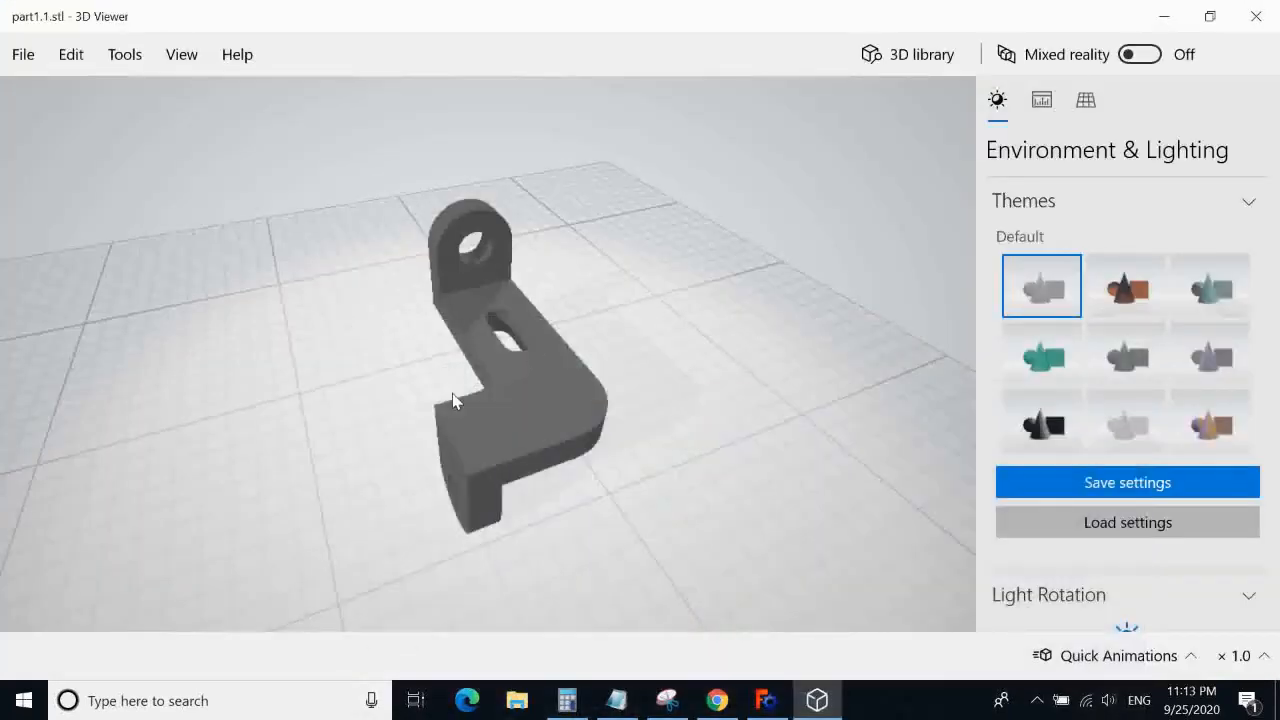
left_click_drag(453, 400, 580, 403)
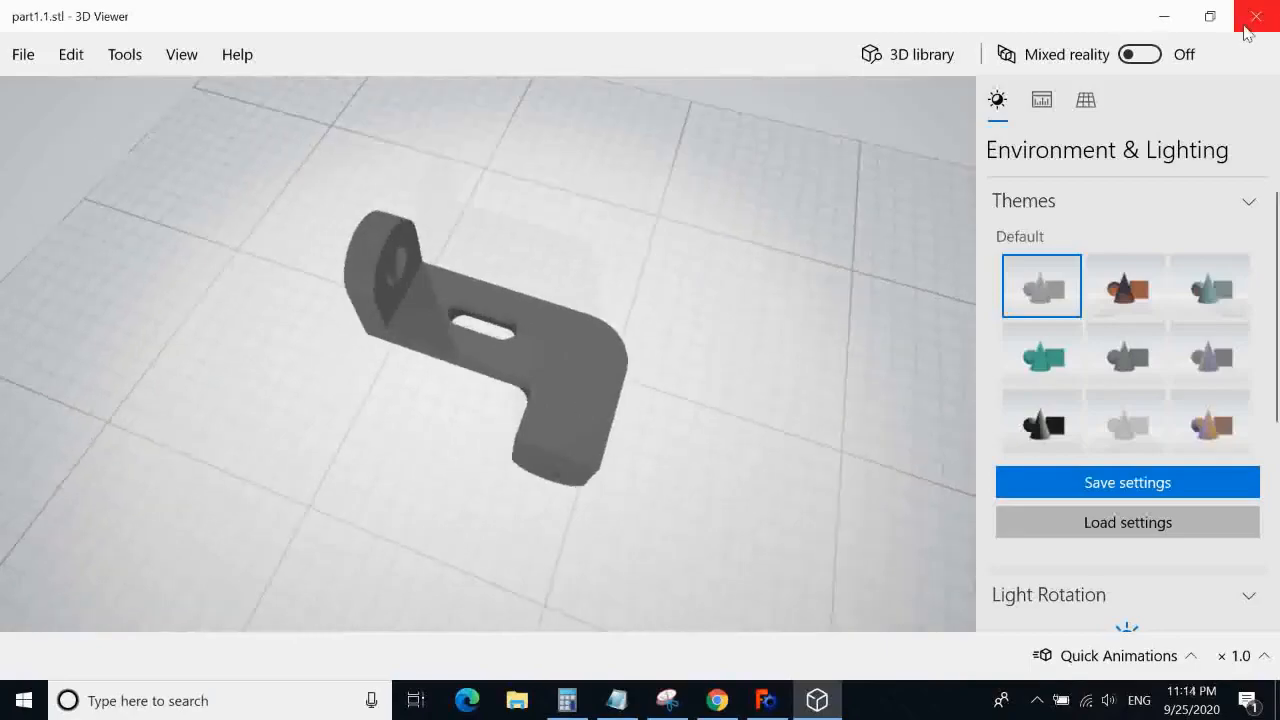
Close 3D Viewer and reposition the part1.1 file higher on the Windows desktop
left_click(1255, 16)
left_click_drag(808, 389, 702, 207)
left_click_drag(771, 364, 765, 214)
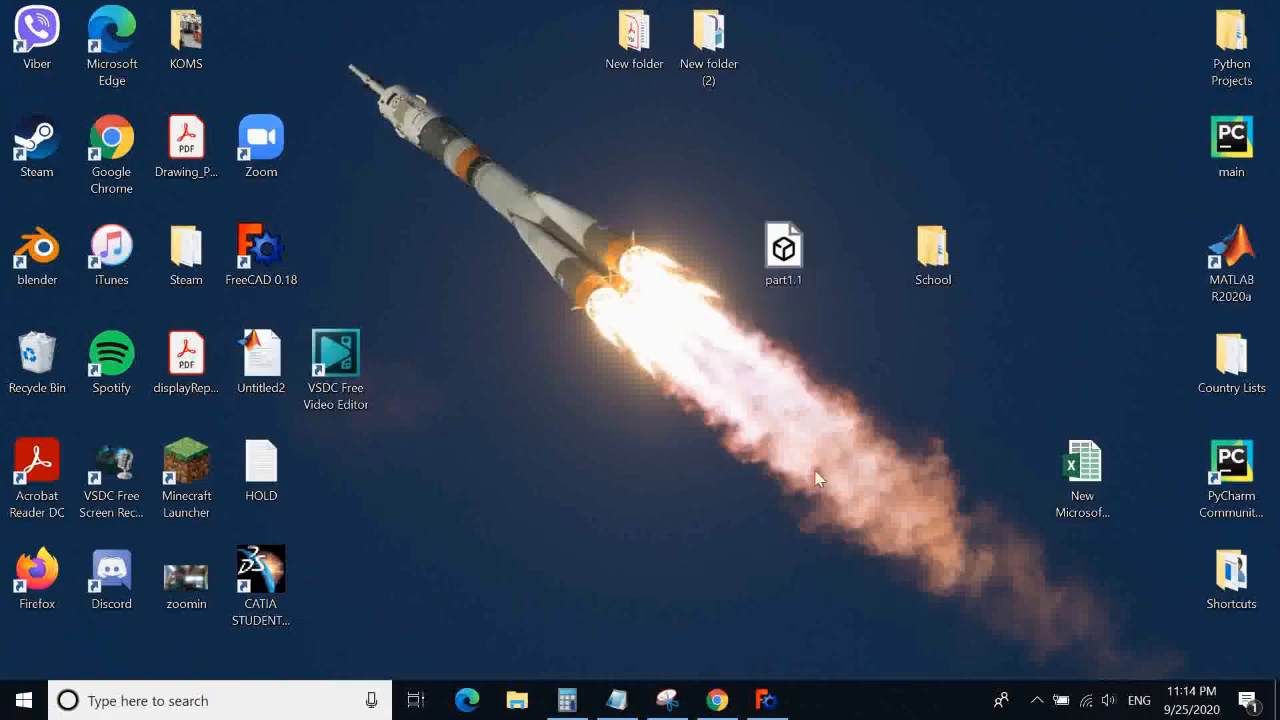
Switch back to FreeCAD and clear the Body selection
left_click(766, 701)
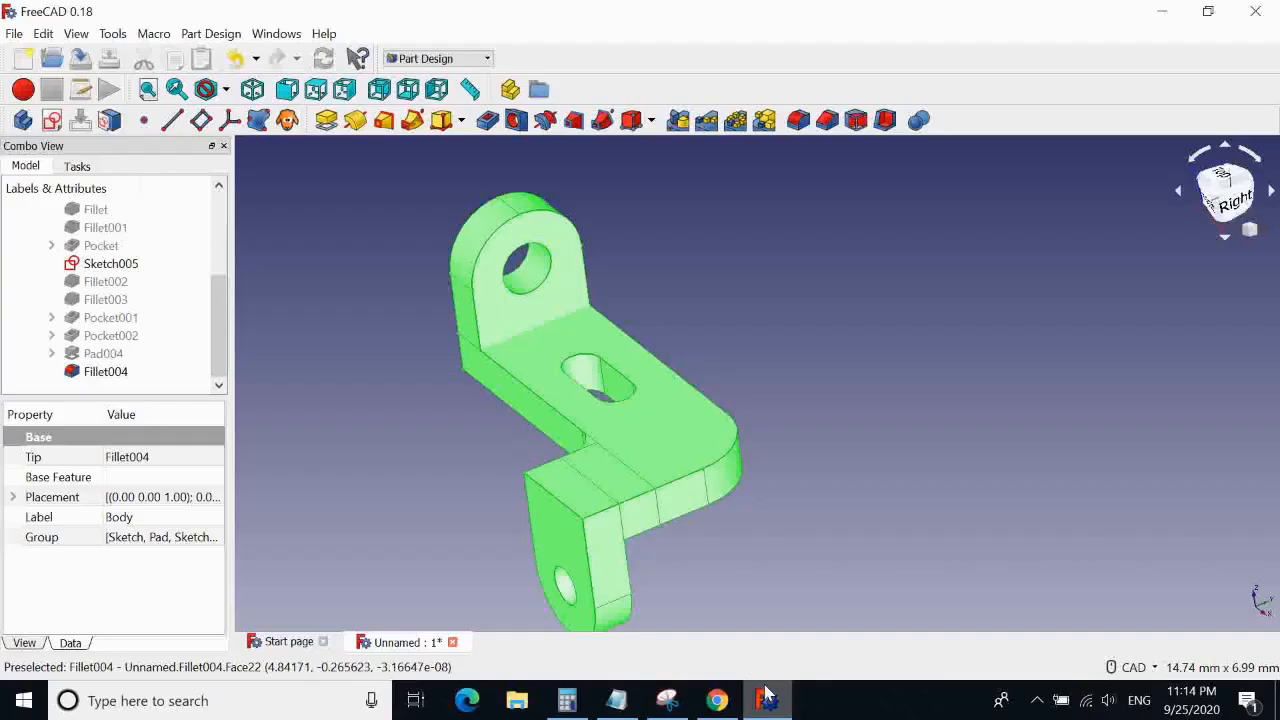
left_click(779, 374)
middle_click_drag(847, 378, 985, 374)
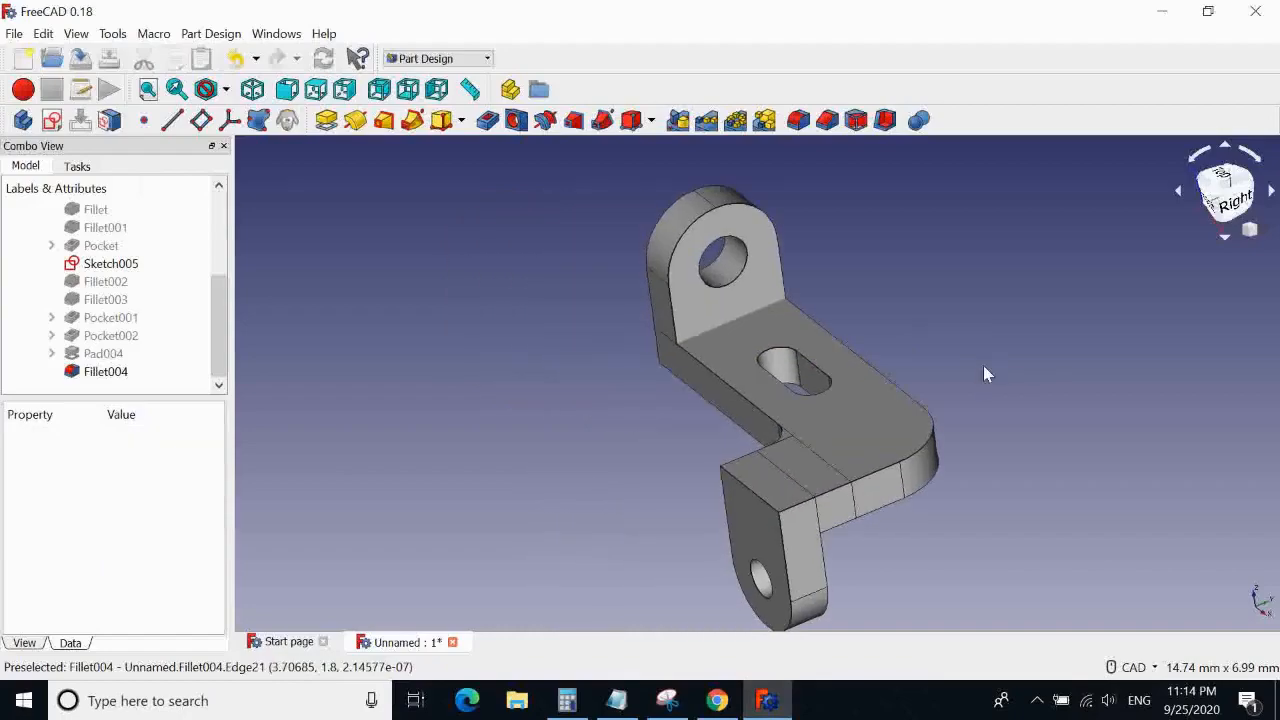